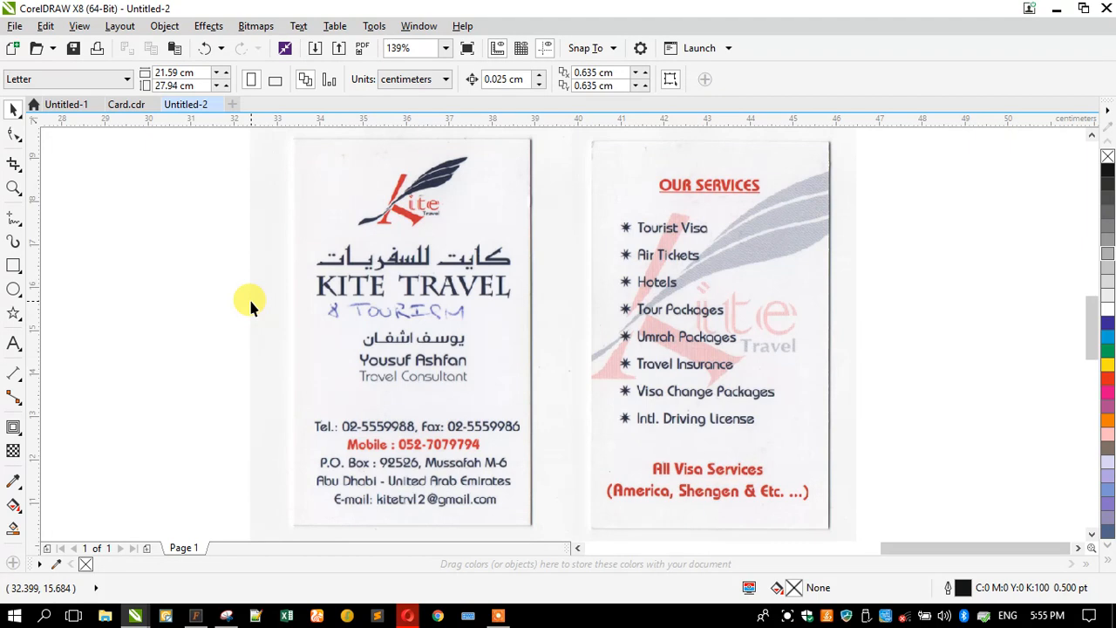
- Marquee-zoom in on the scanned card's contact lines
scroll(364, 318, up, 5)
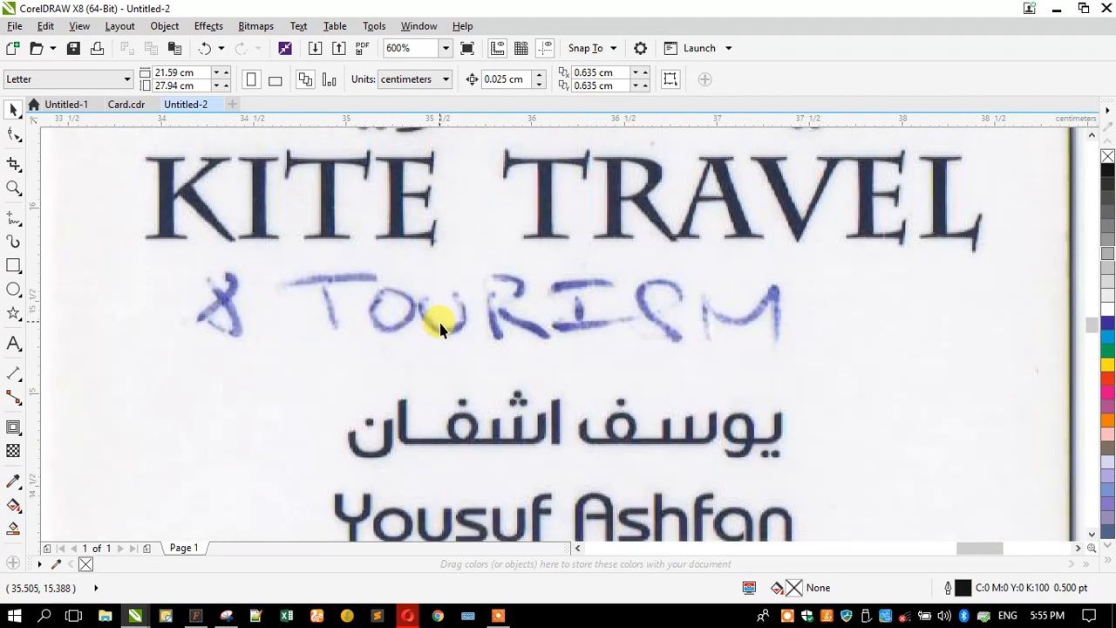
scroll(440, 326, down, 5)
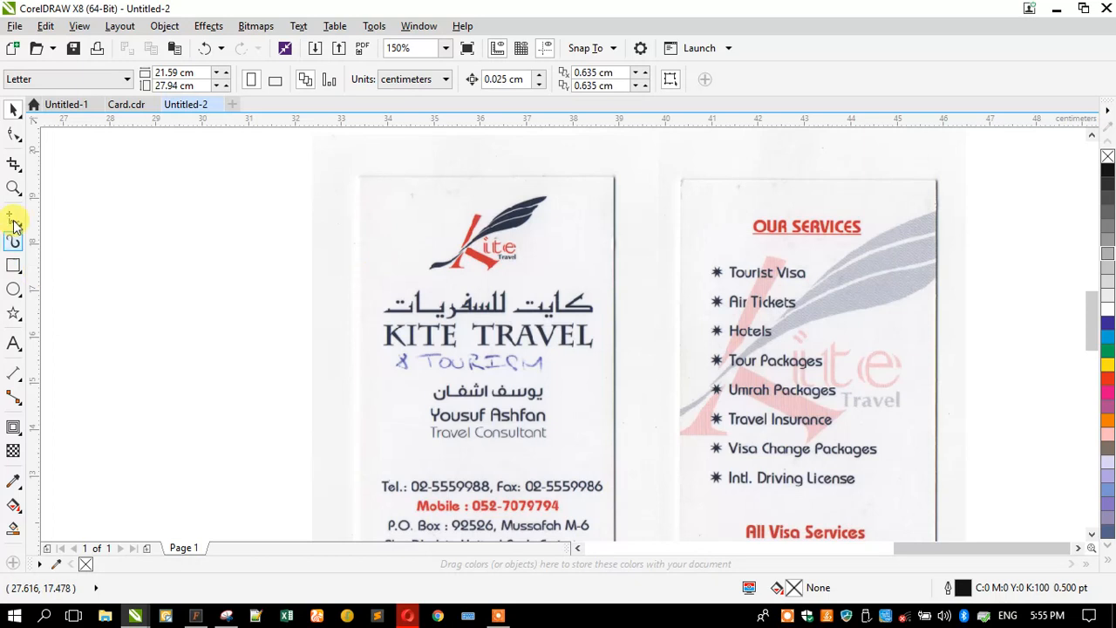
click(13, 188)
drag(440, 420, 609, 494)
drag(281, 248, 822, 490)
- Zoom out to both cards, inspect the kite logo, then zoom back onto the contact detail lines
right_click(388, 366)
right_click(449, 416)
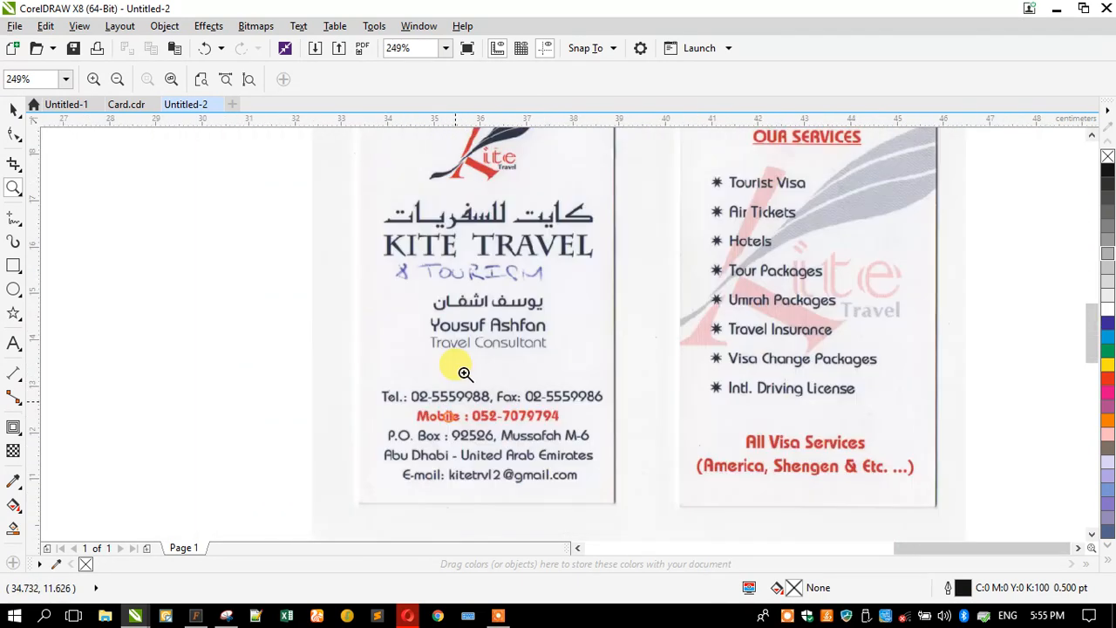
right_click(438, 234)
drag(456, 209, 579, 282)
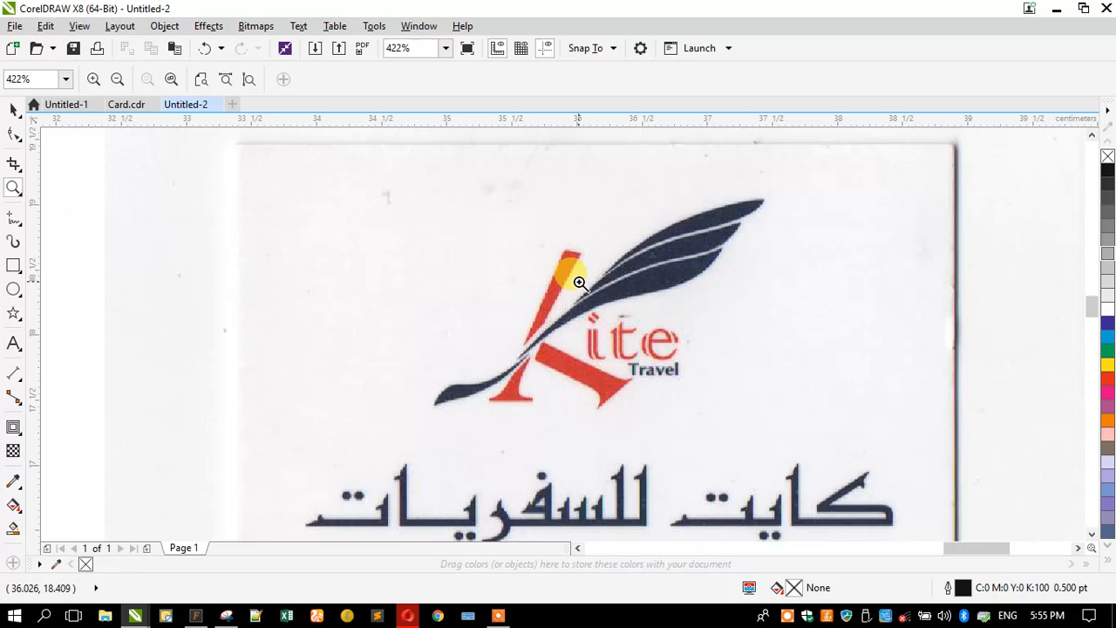
right_click(389, 258)
drag(458, 326, 594, 417)
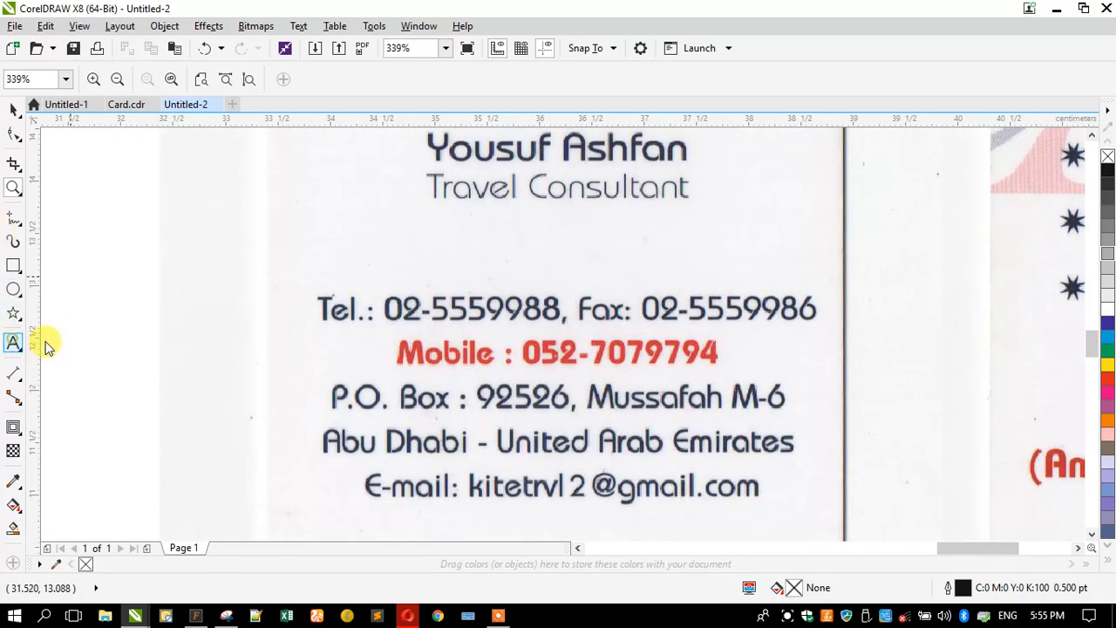
click(15, 344)
- Type the card's 'Tel.:' number and 'Fax:' label above the scanned line, scaled down to about 7.4 pt
click(314, 271)
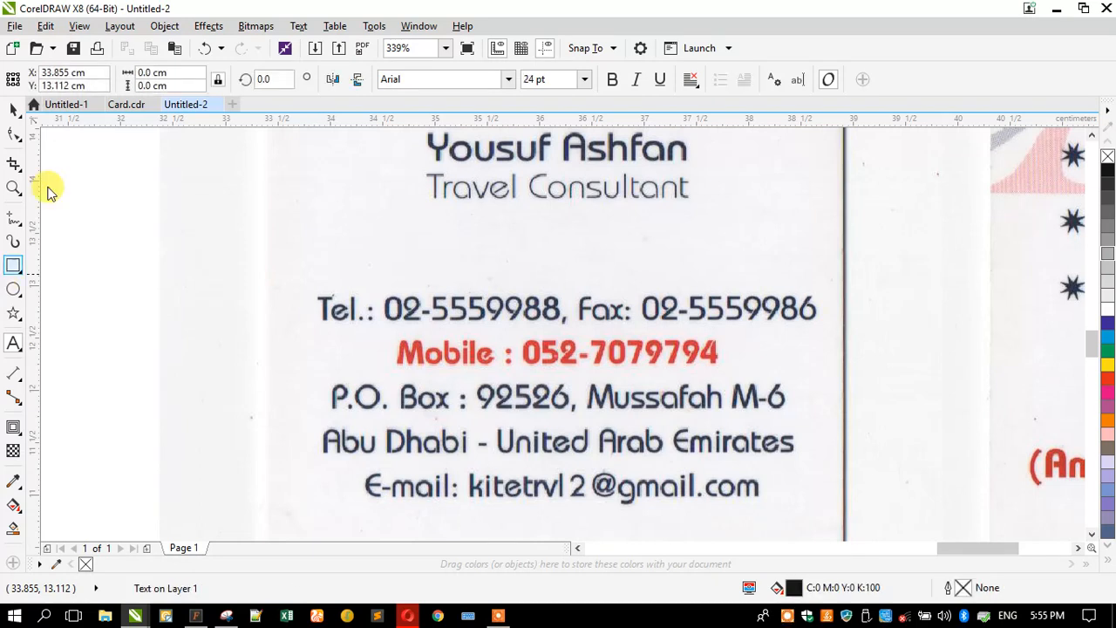
text(Tel:)
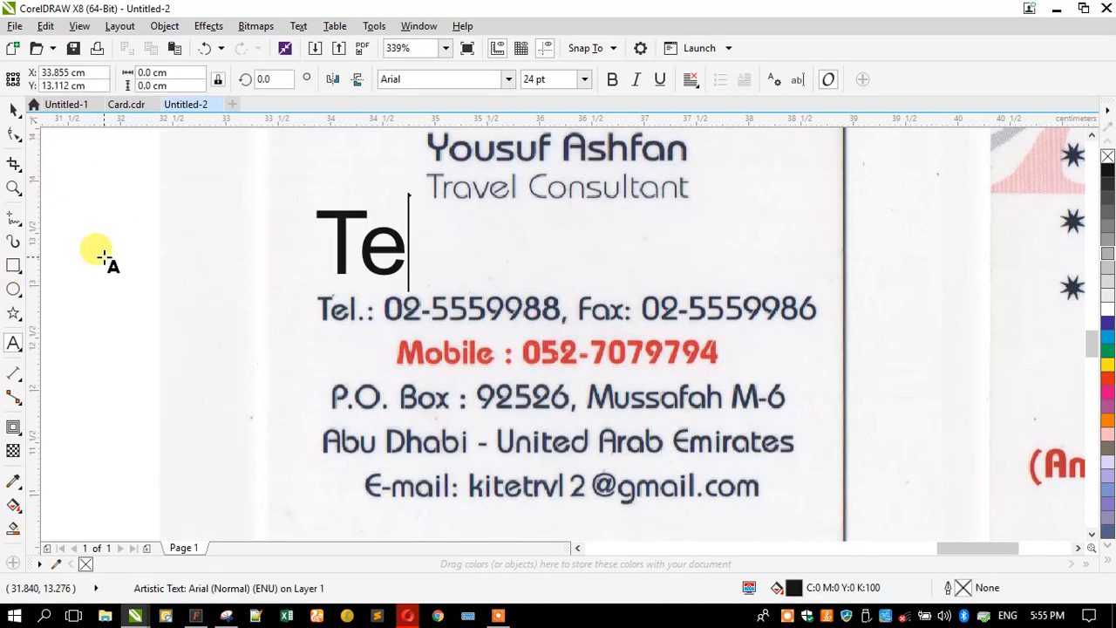
key(BackSpace)
key(BackSpace)
text(.: )
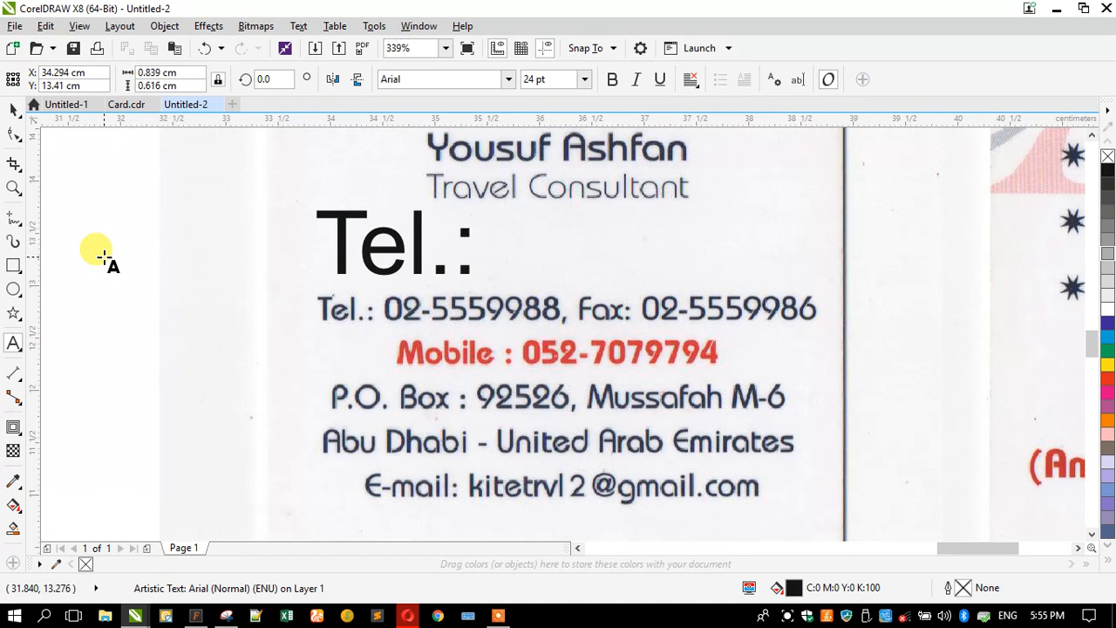
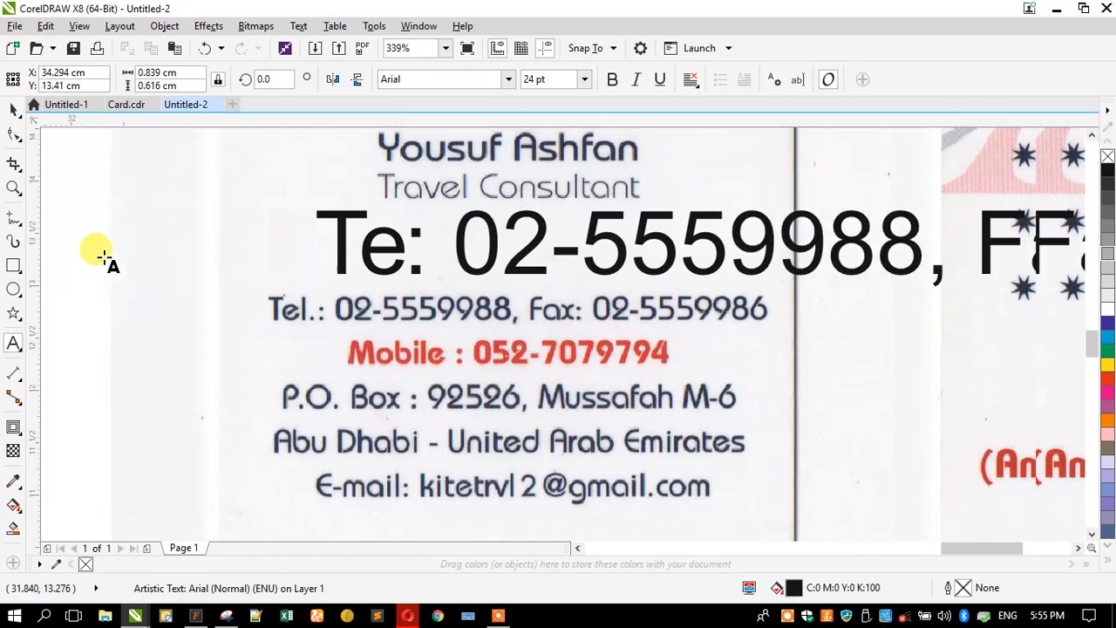
text(:)
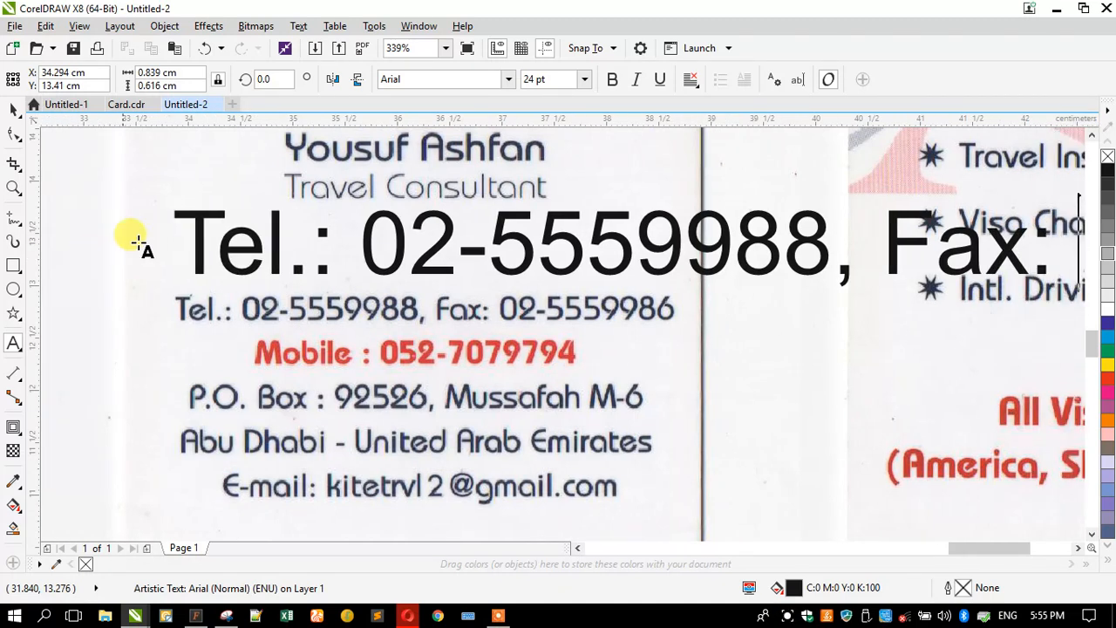
click(13, 109)
drag(165, 287, 468, 283)
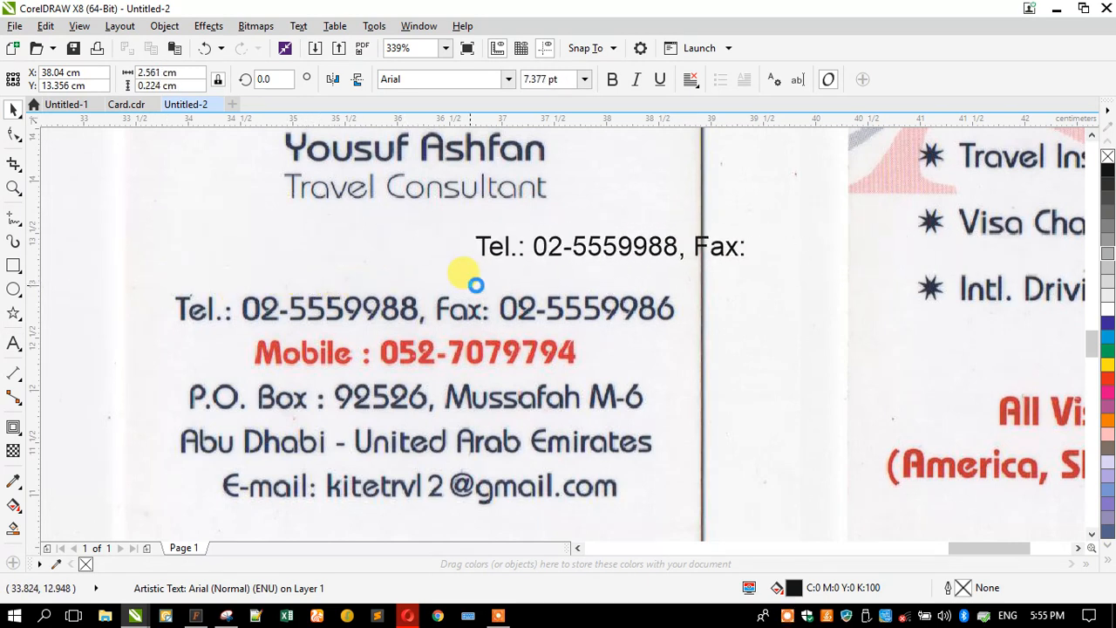
- Move the text above the scanned line and add the fax number, Mobile and P.O. Box lines
drag(535, 255, 239, 266)
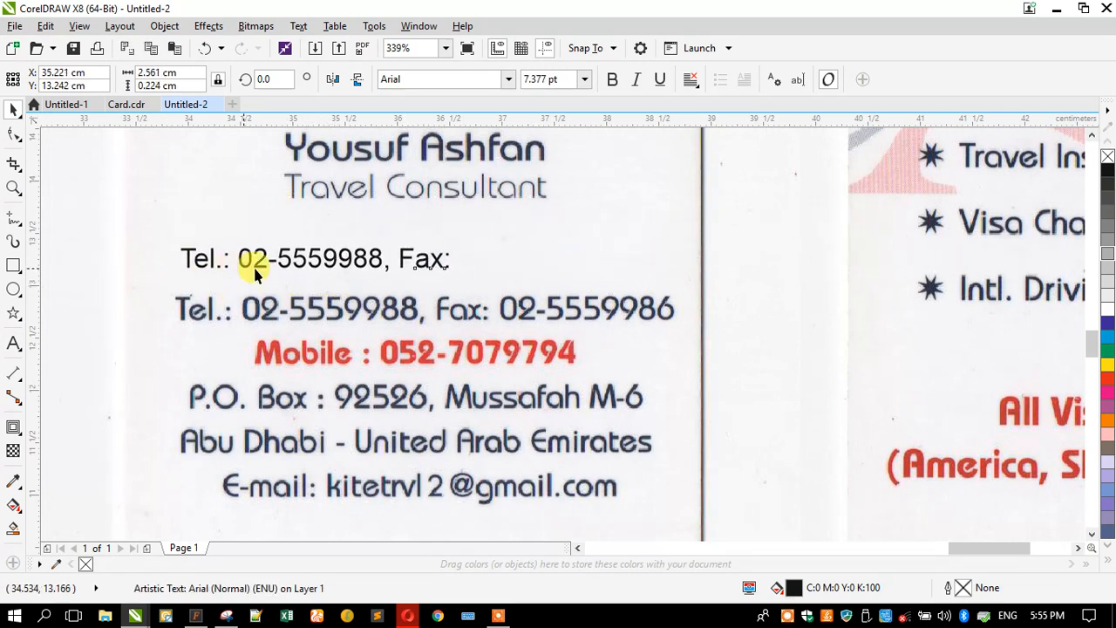
click(13, 343)
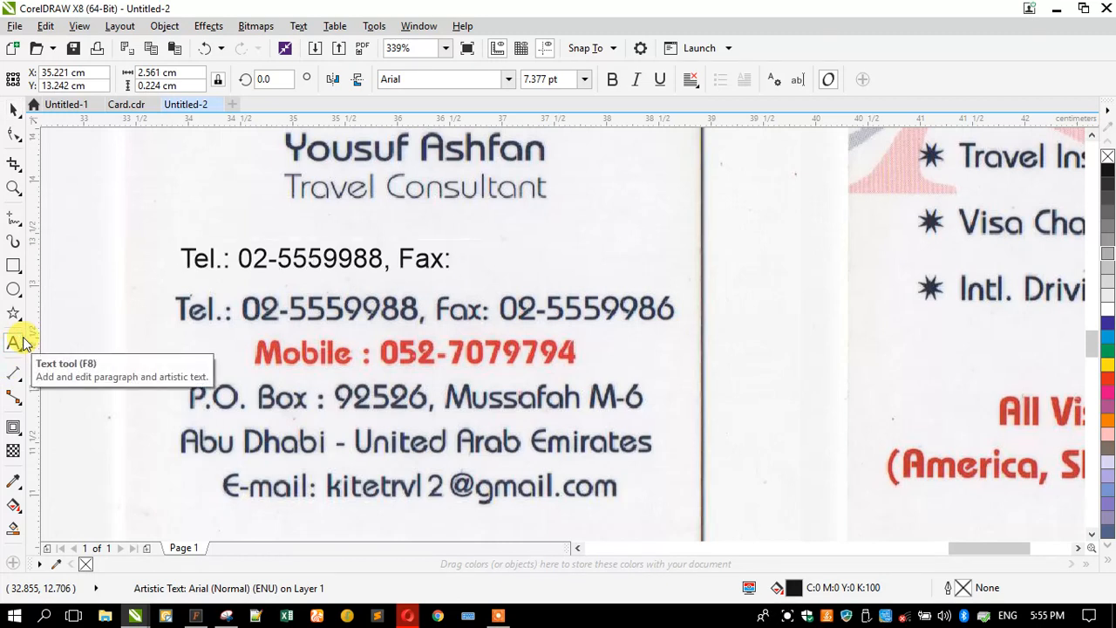
key(Return)
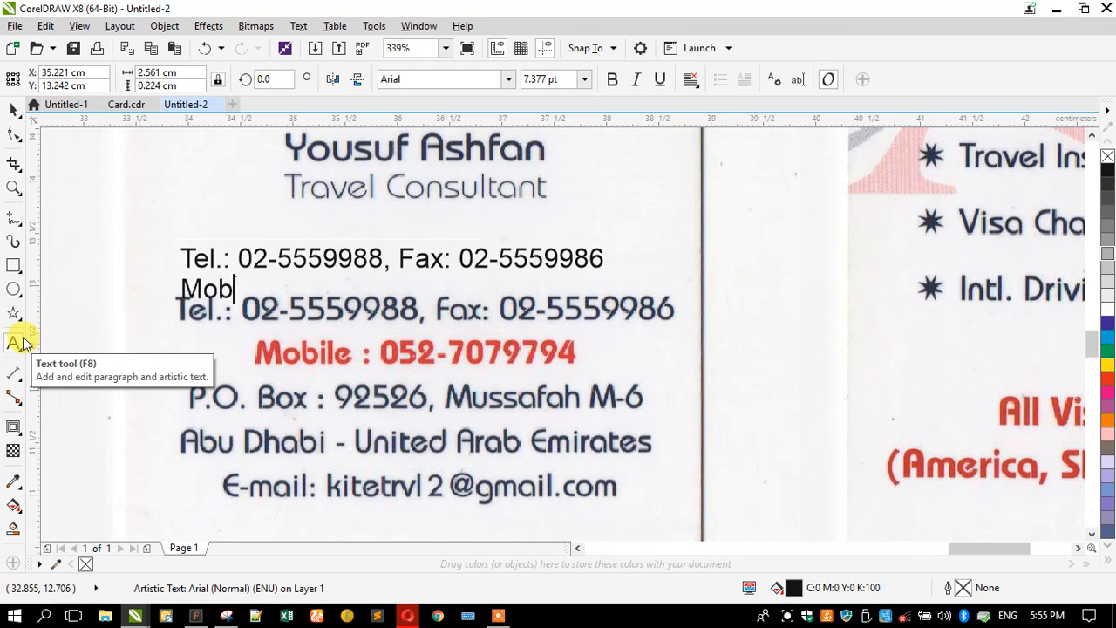
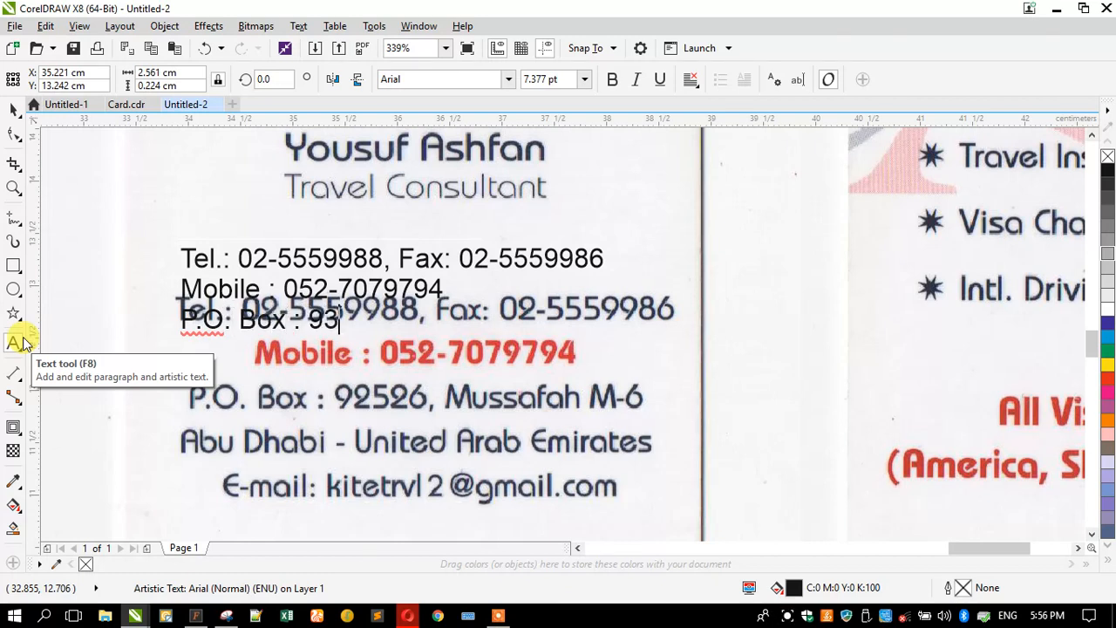
key(BackSpace)
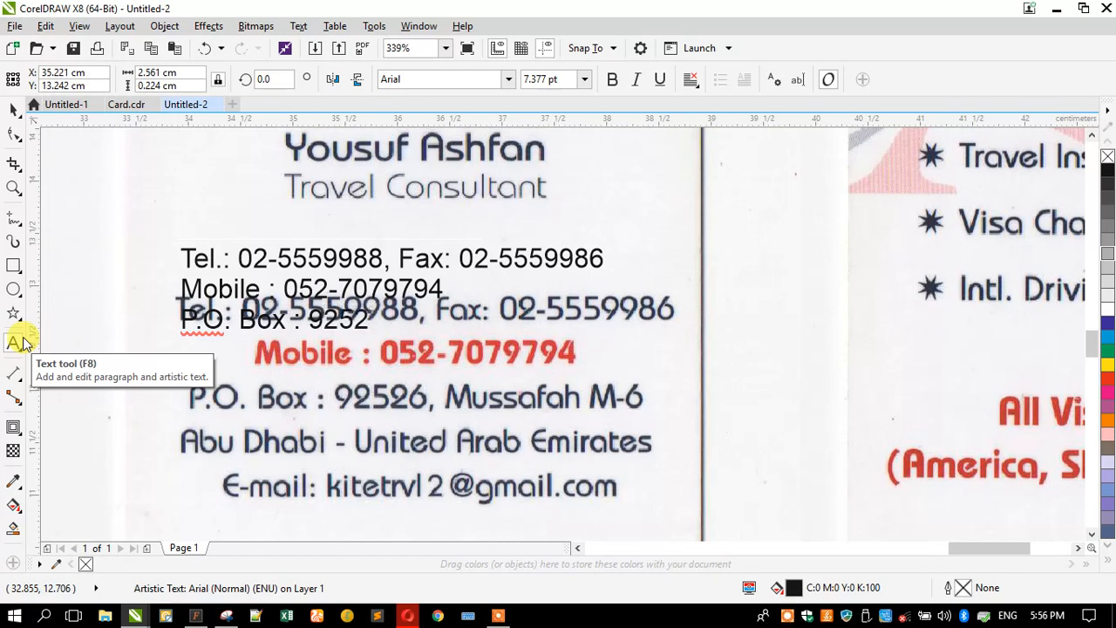
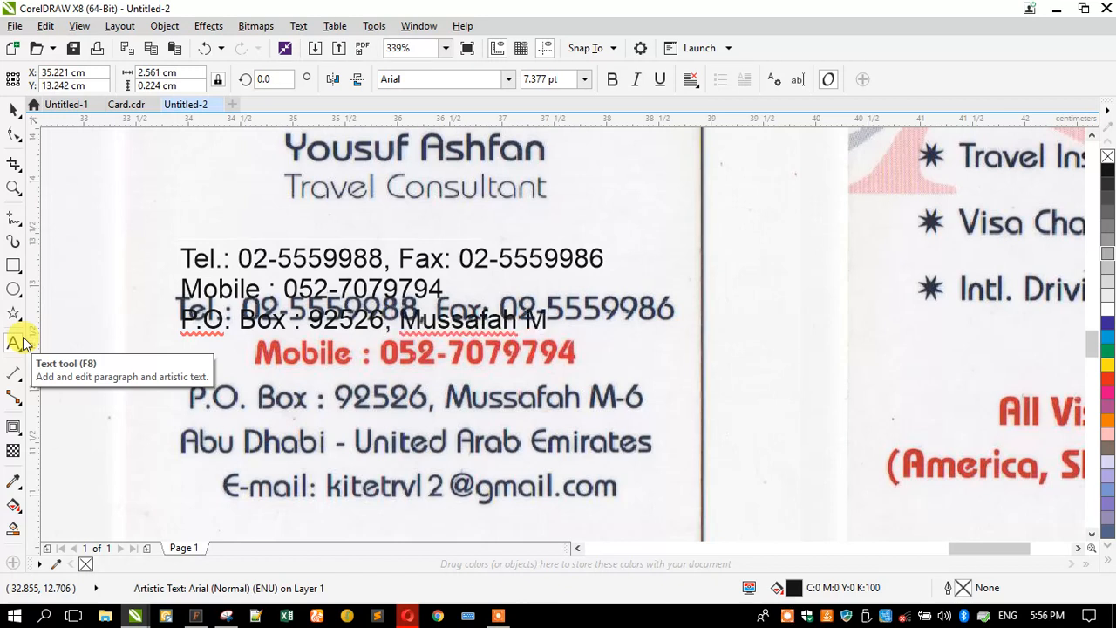
- Add the city-and-country line and the 'E-mail:' line with the agency's address
key(Return)
text(Abu Dhabi - Unit)
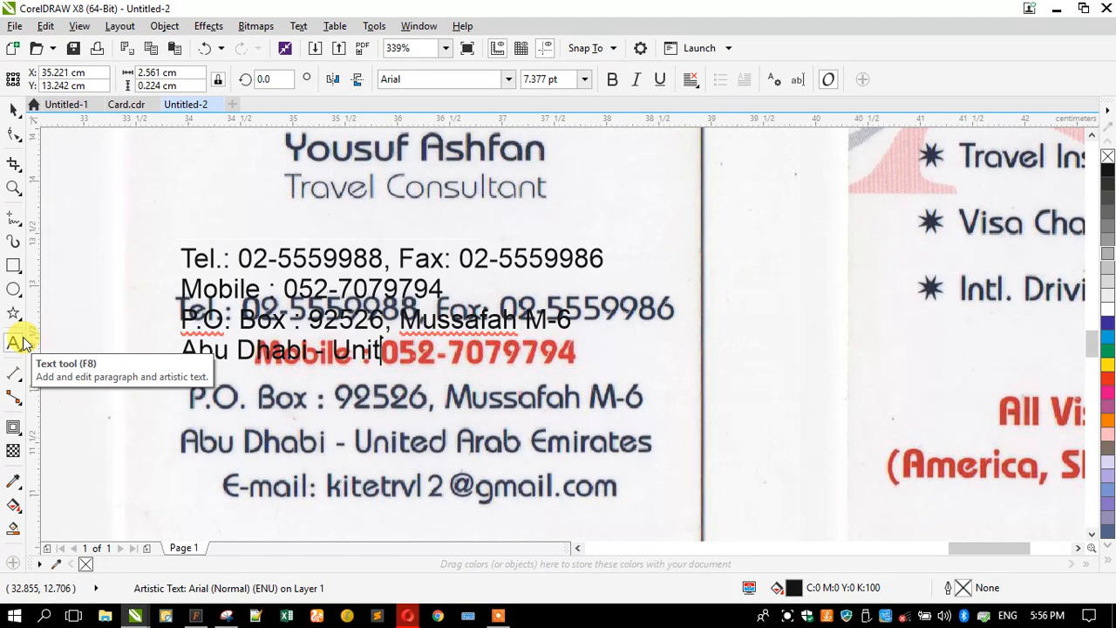
text(ed A)
text(r)
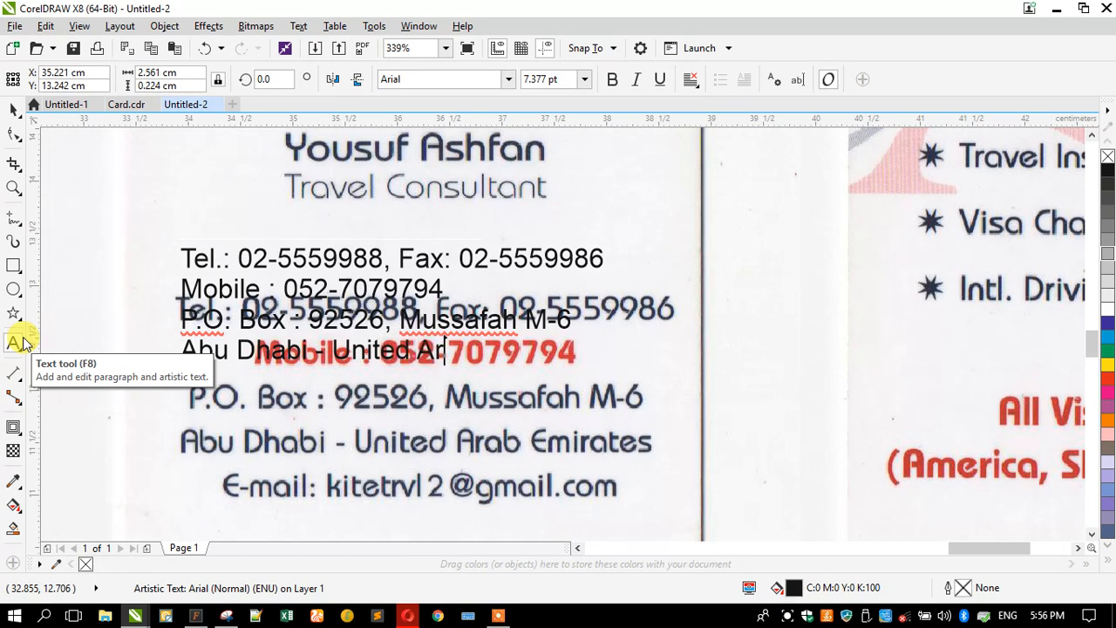
text(ab Emir)
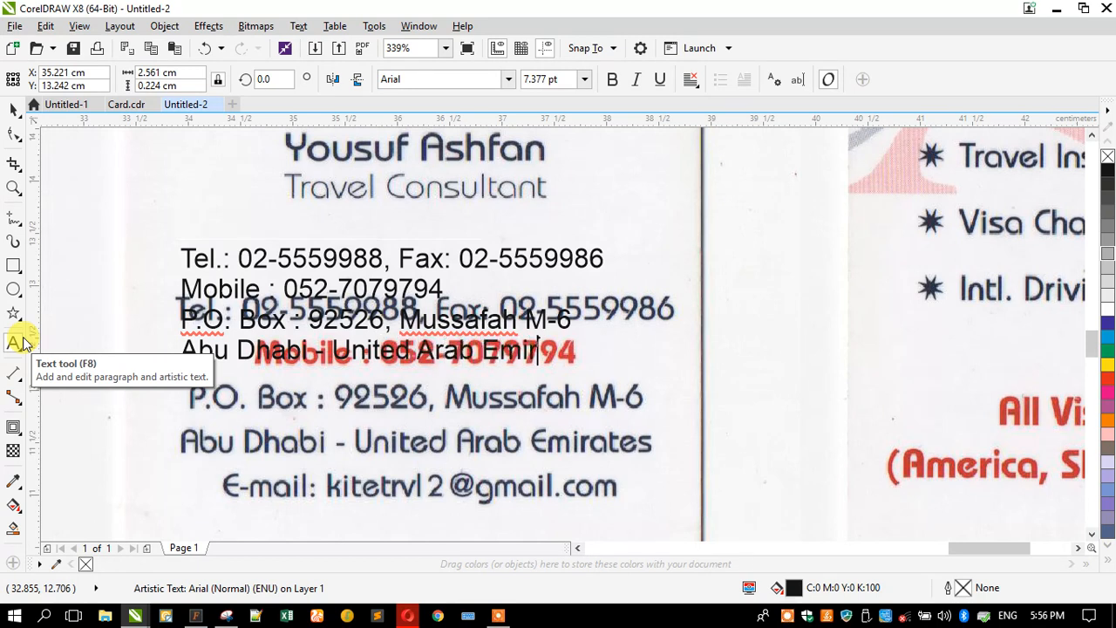
text(ates)
key(Return)
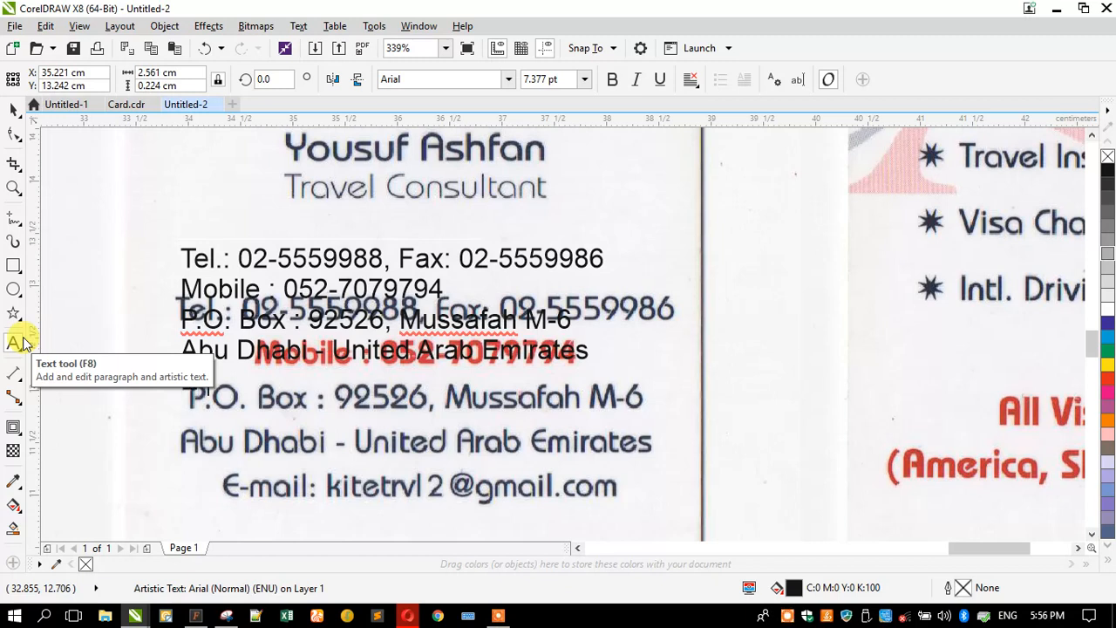
text(E-)
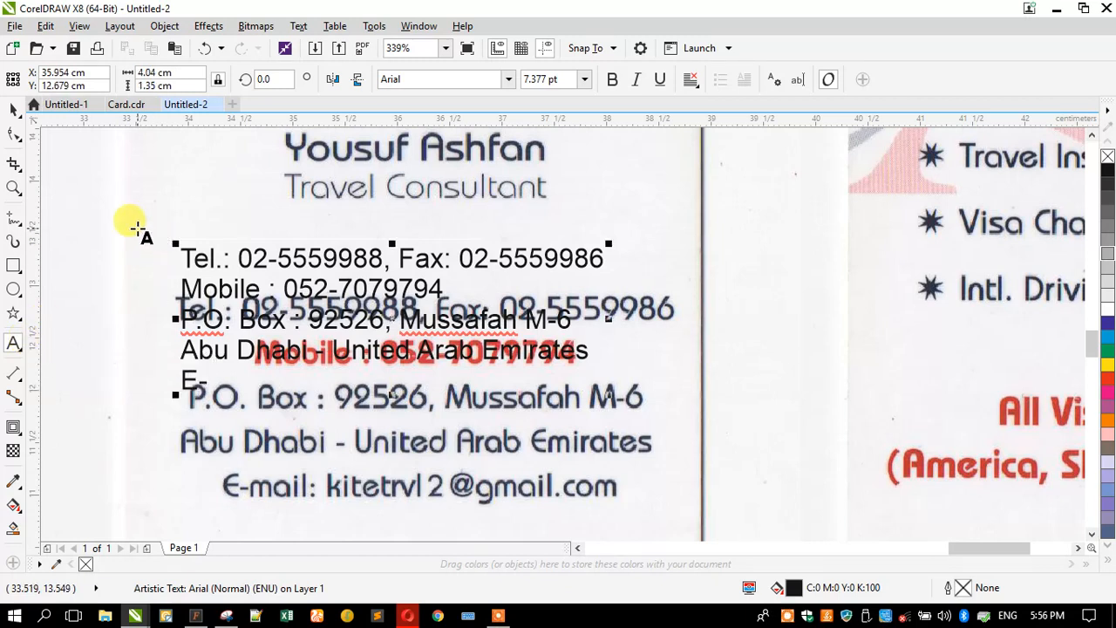
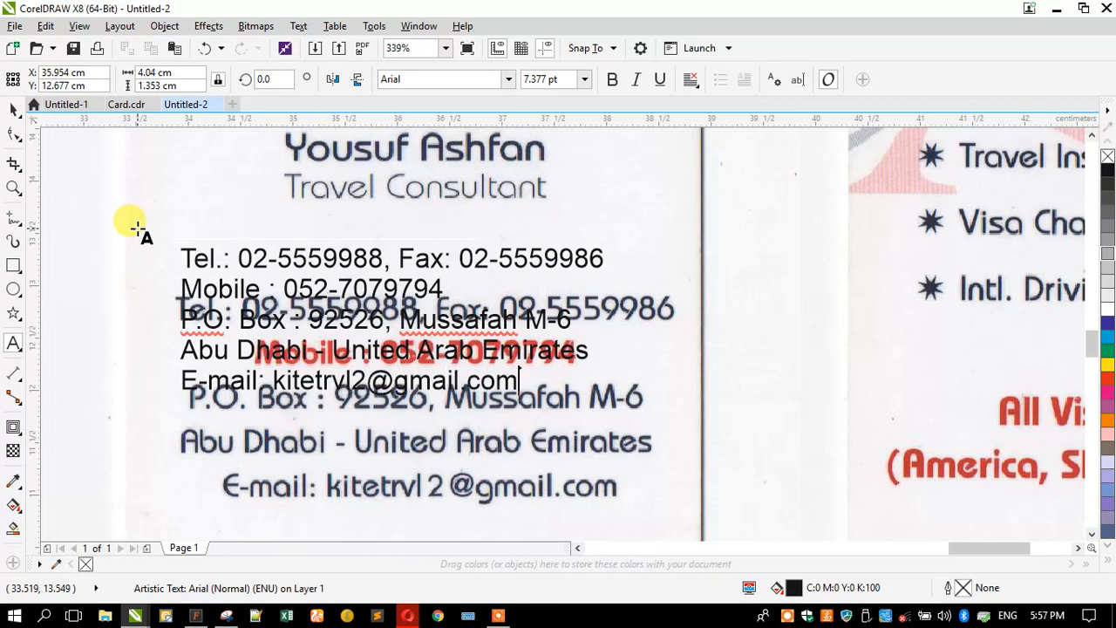
- Move the contact text to the left of the card and centre its lines
click(13, 108)
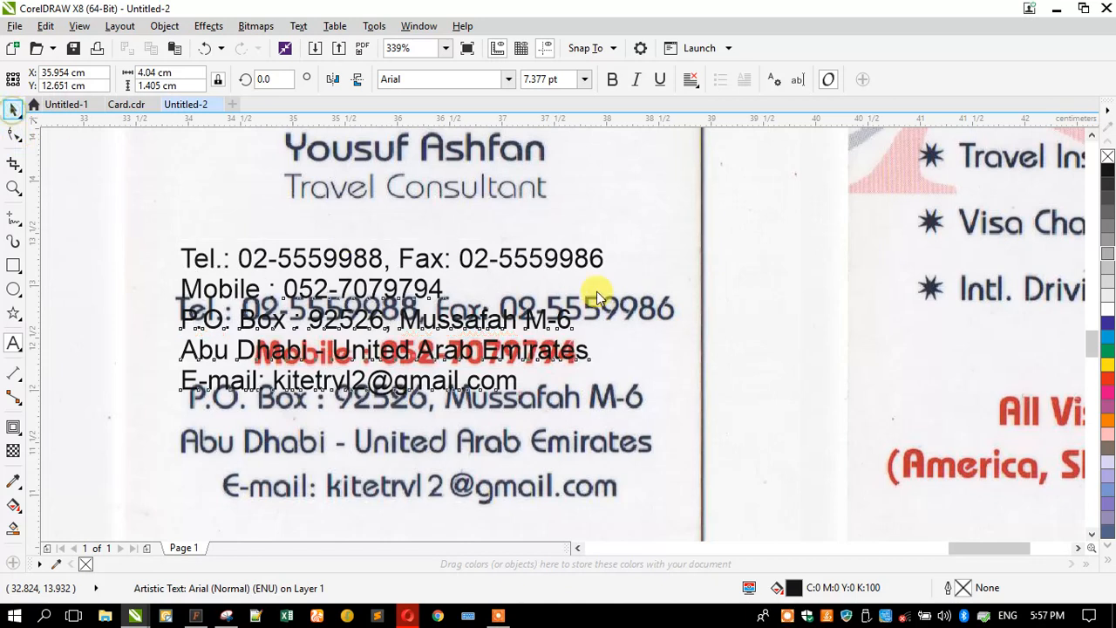
scroll(596, 291, down, 3)
drag(511, 262, 307, 301)
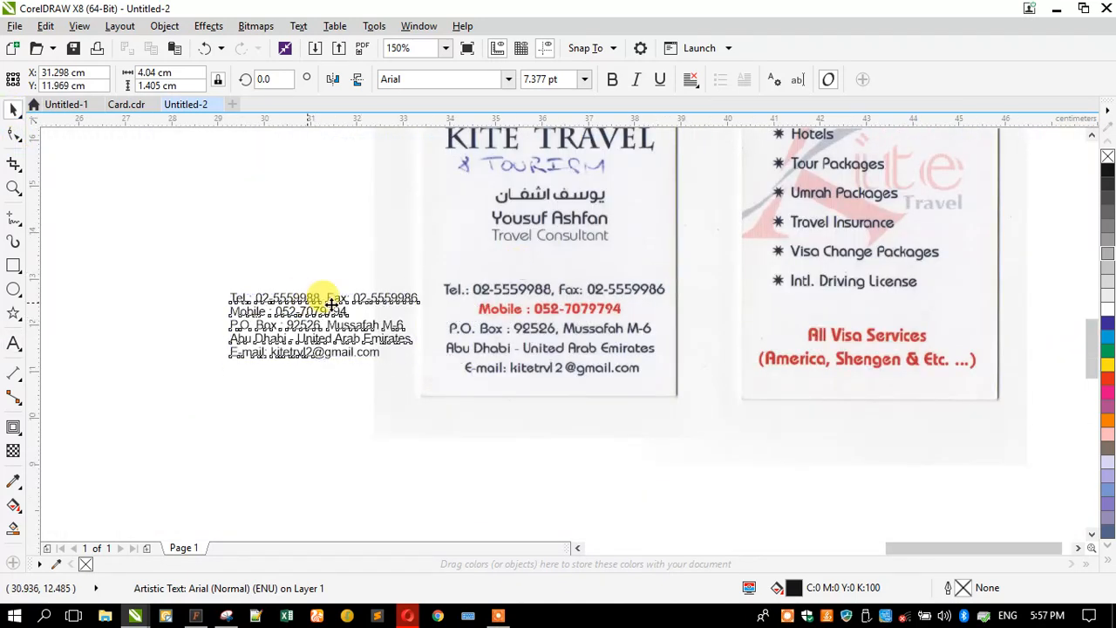
click(690, 80)
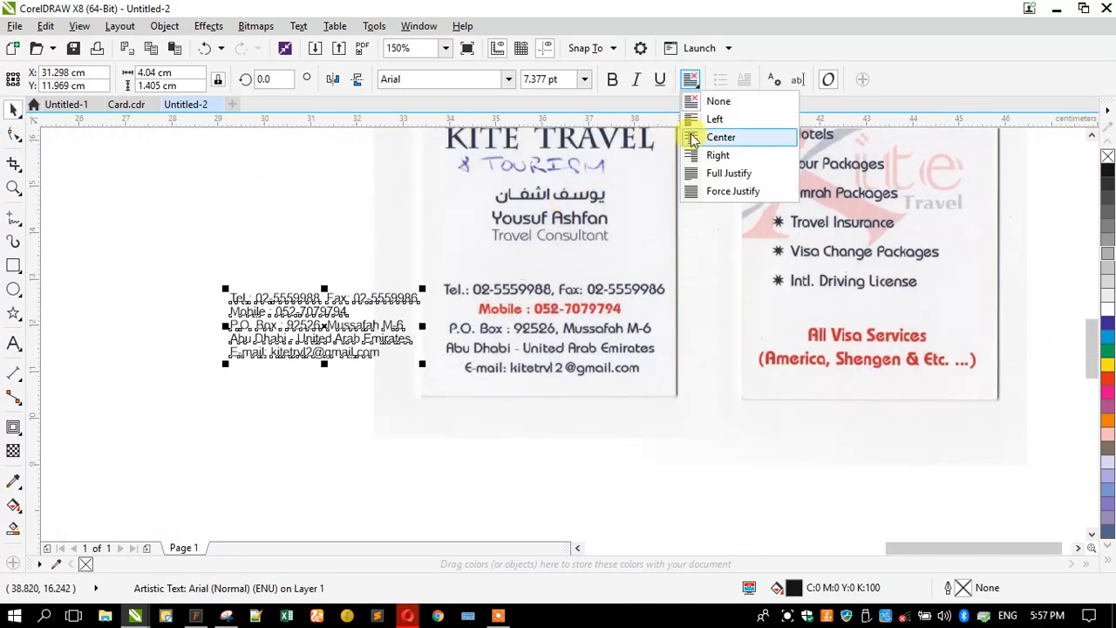
click(693, 139)
- Zoom in and set the contact text block in Arial Rounded MT Bold
click(13, 187)
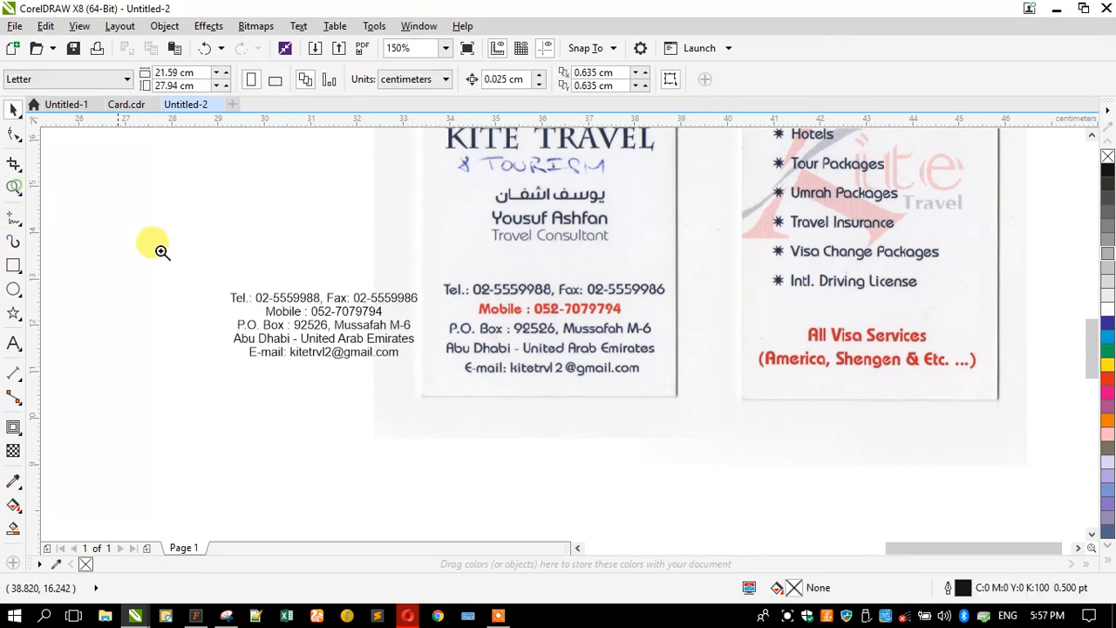
drag(175, 179, 878, 419)
click(13, 108)
click(257, 349)
click(440, 79)
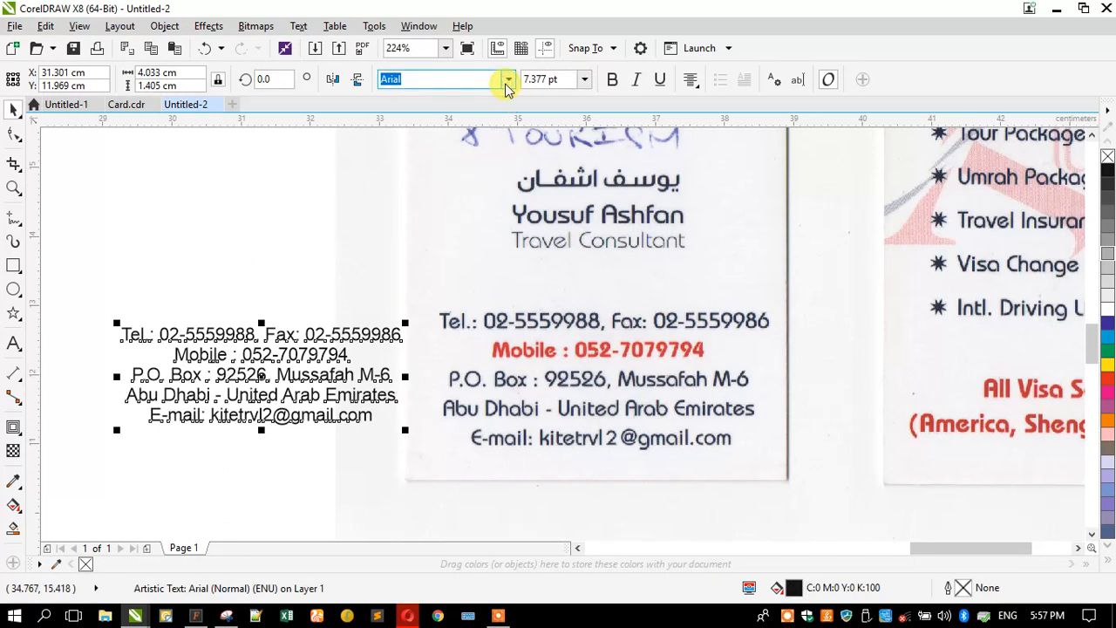
click(507, 80)
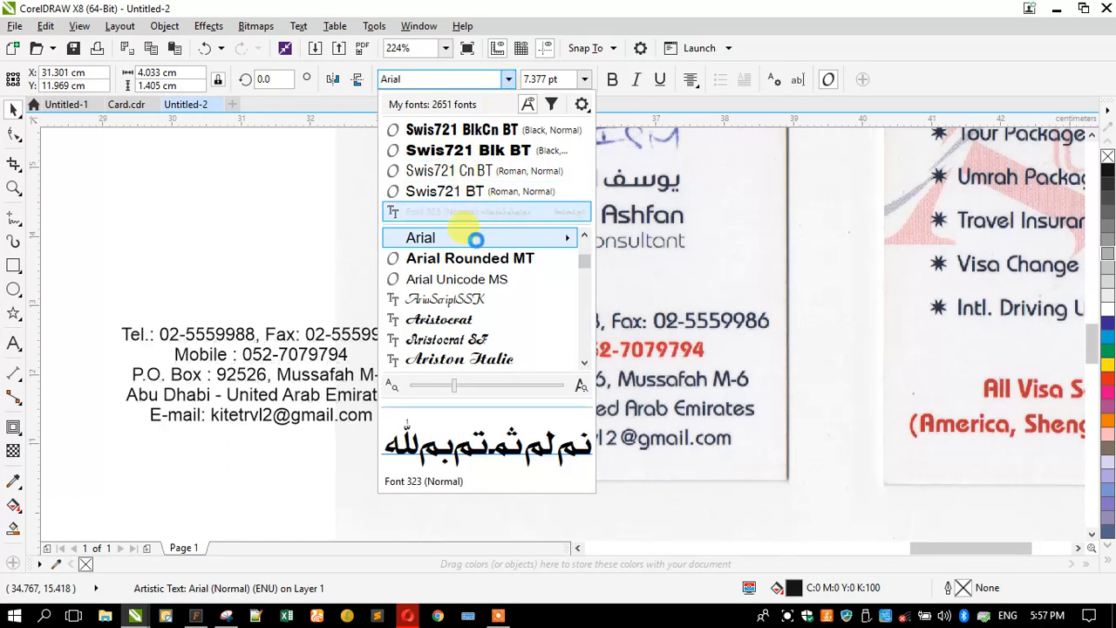
click(417, 259)
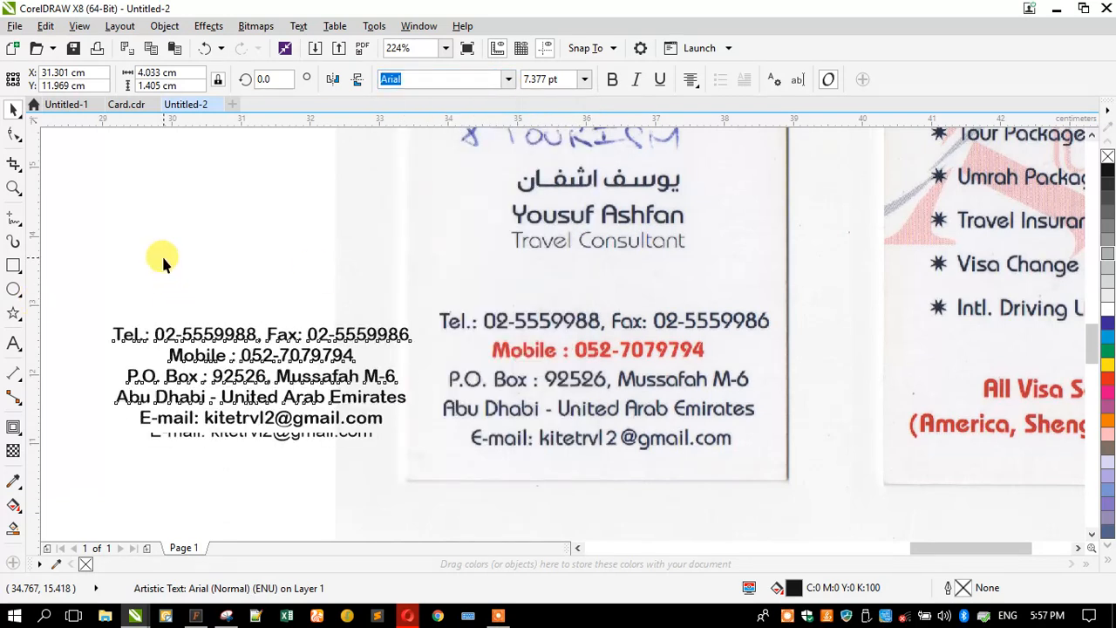
scroll(383, 266, down, 3)
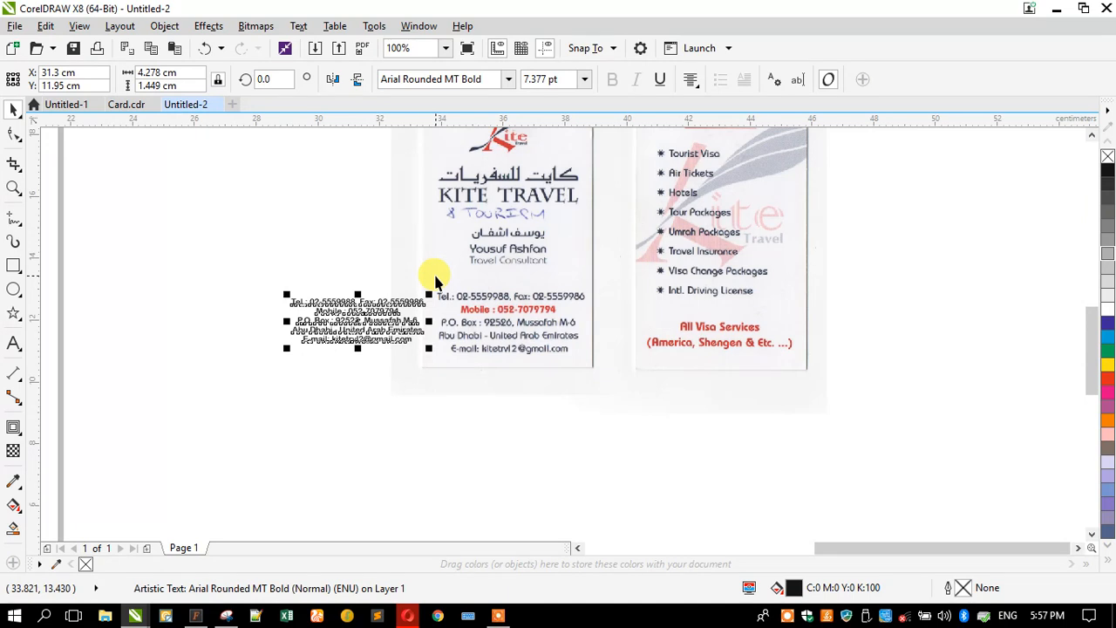
scroll(349, 261, up, 3)
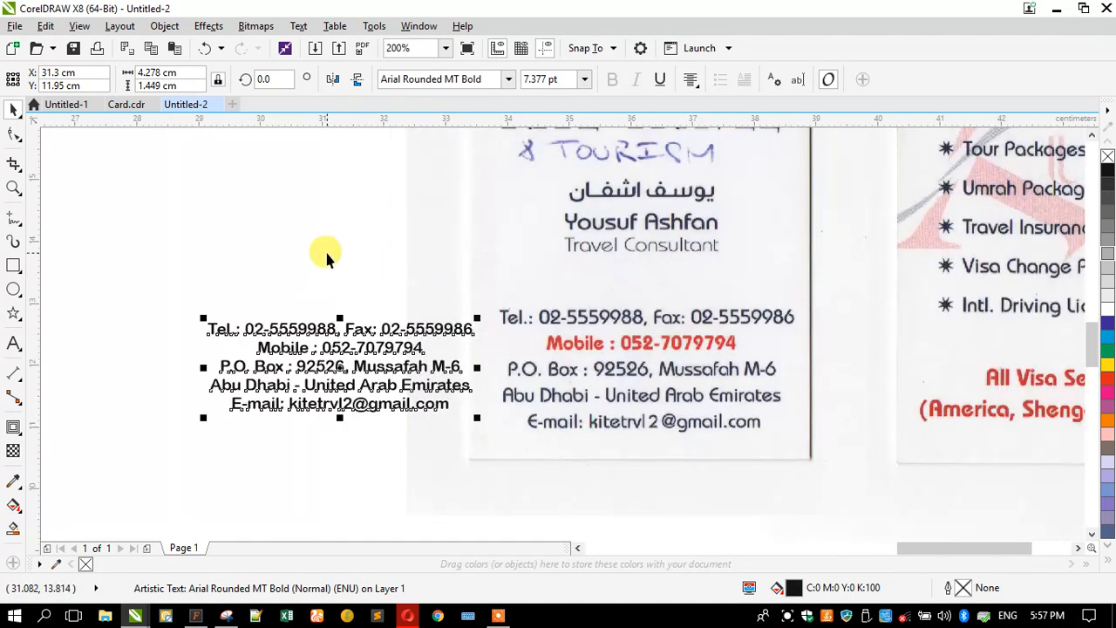
click(197, 595)
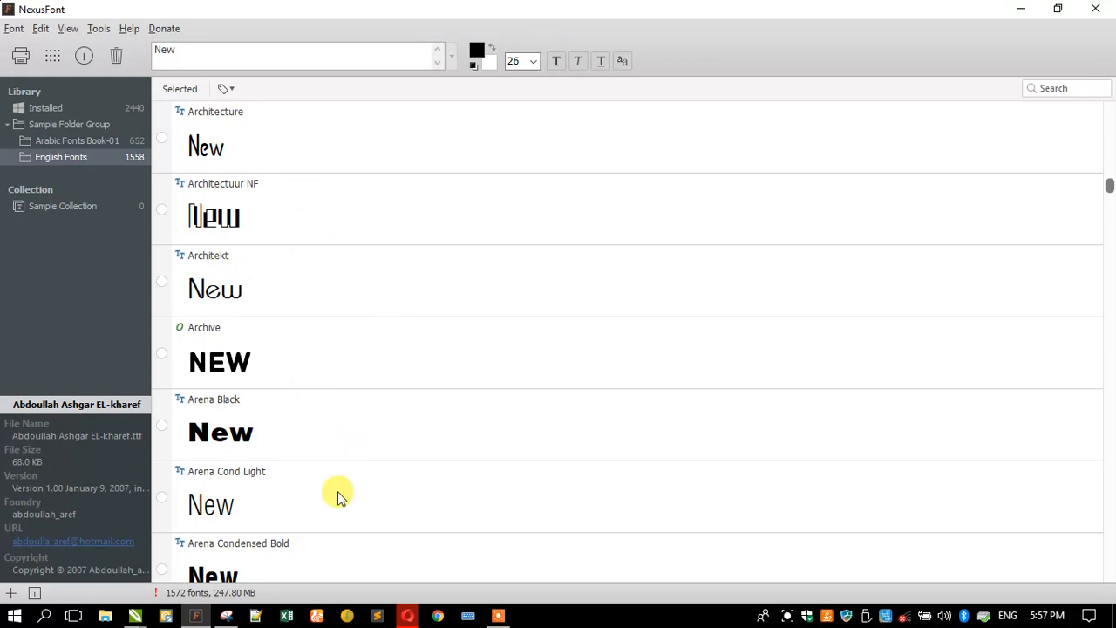
- Back in CorelDRAW, highlight the phone and fax numbers inside the contact text
click(1025, 9)
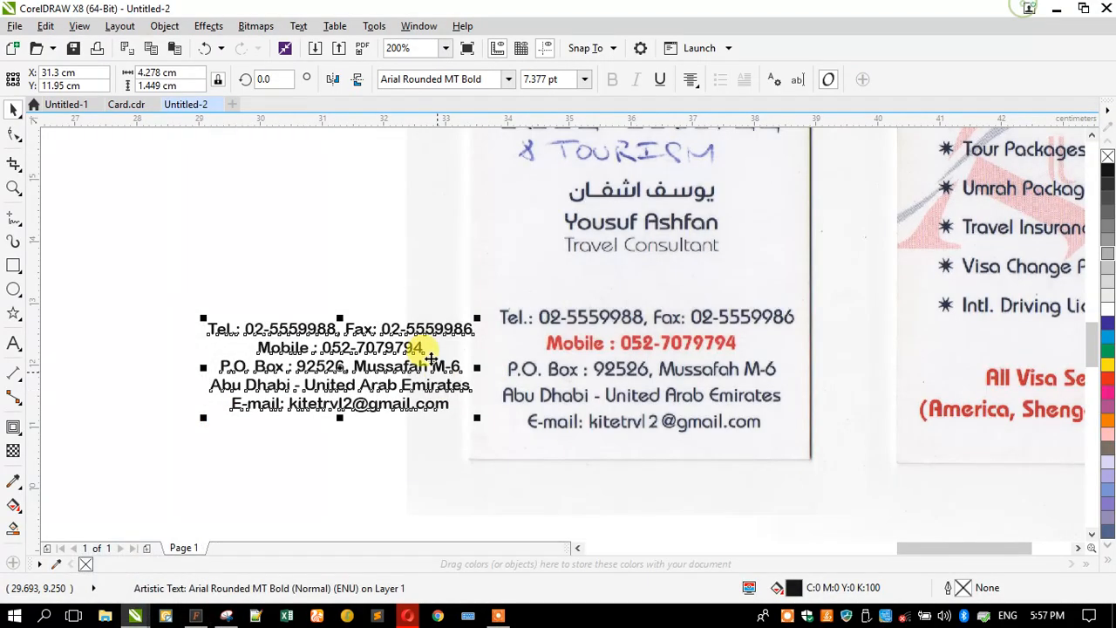
click(380, 281)
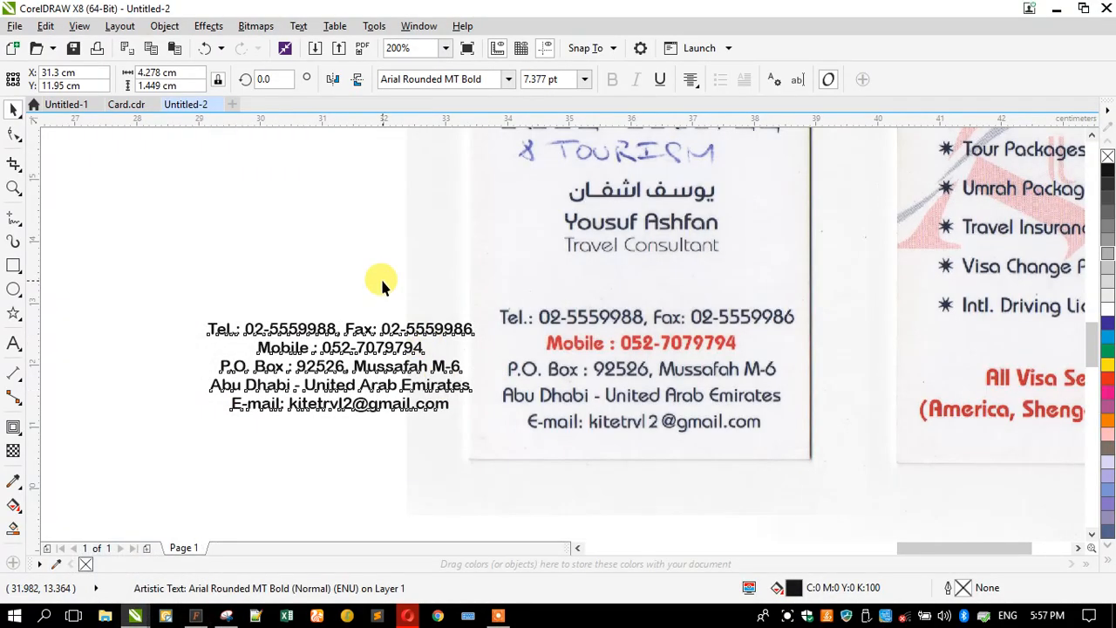
double_click(250, 327)
drag(247, 328, 475, 325)
key(ctrl+c)
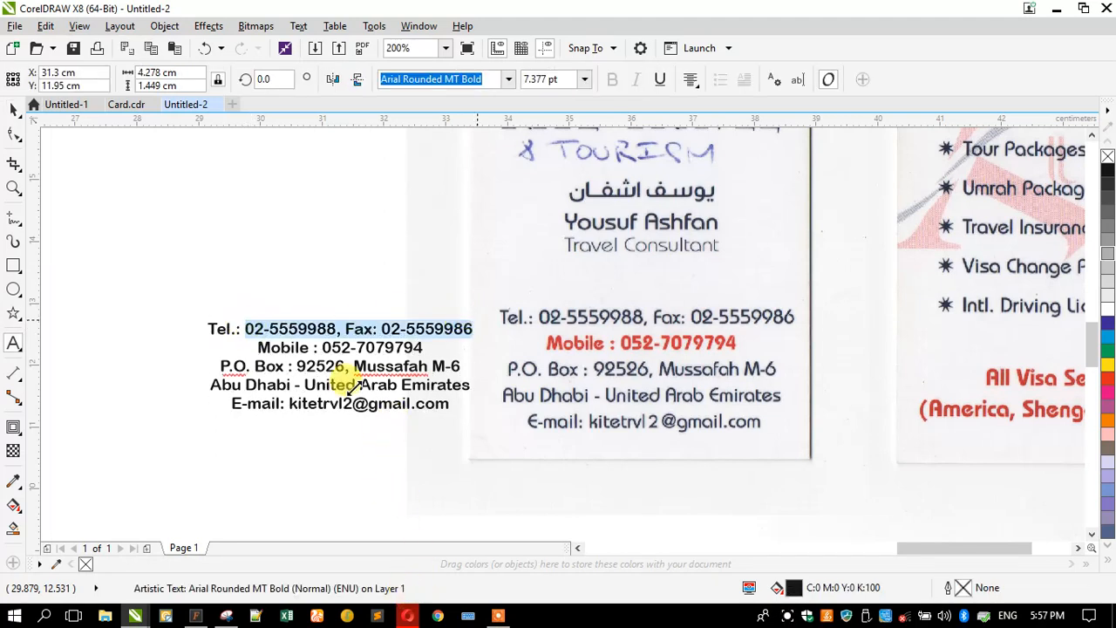
click(302, 325)
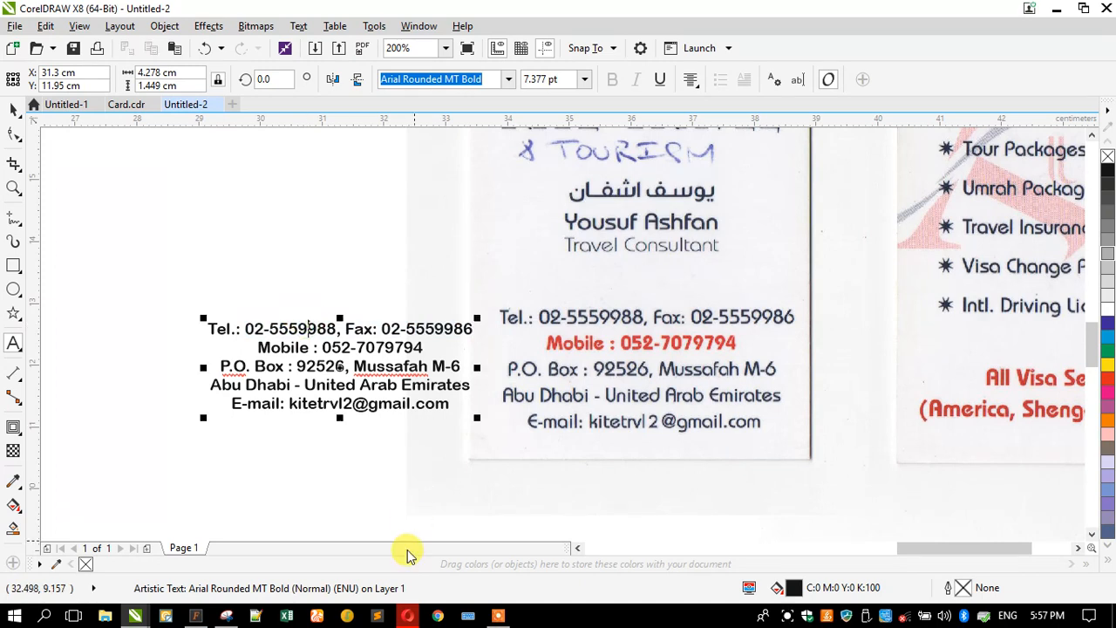
click(13, 109)
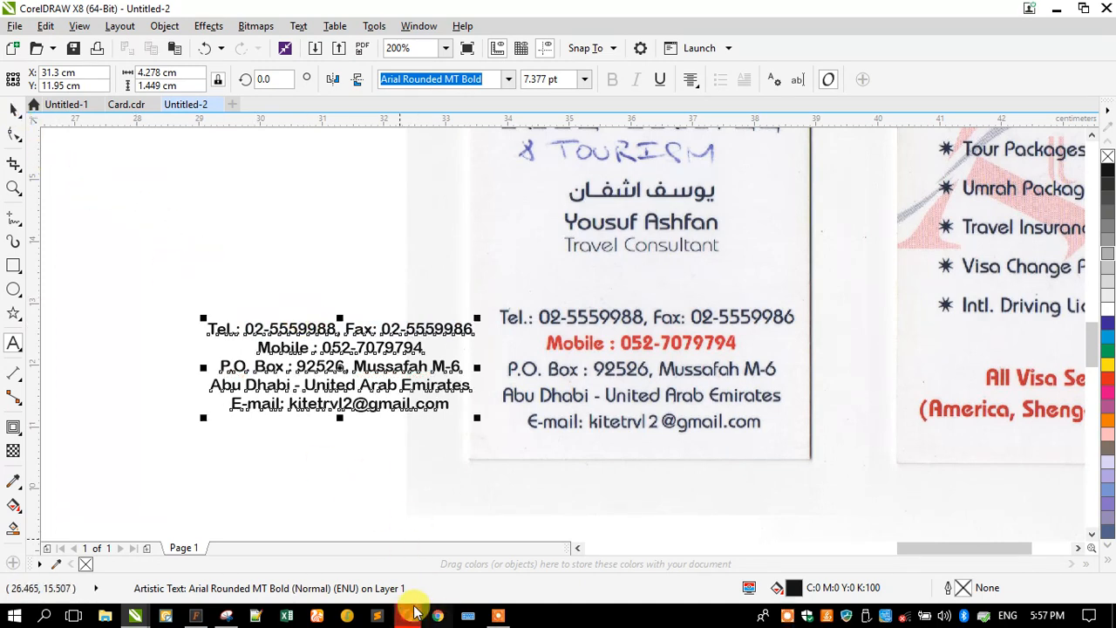
- In NexusFont, replace the sample word 'New' with the pasted phone and fax line
click(407, 615)
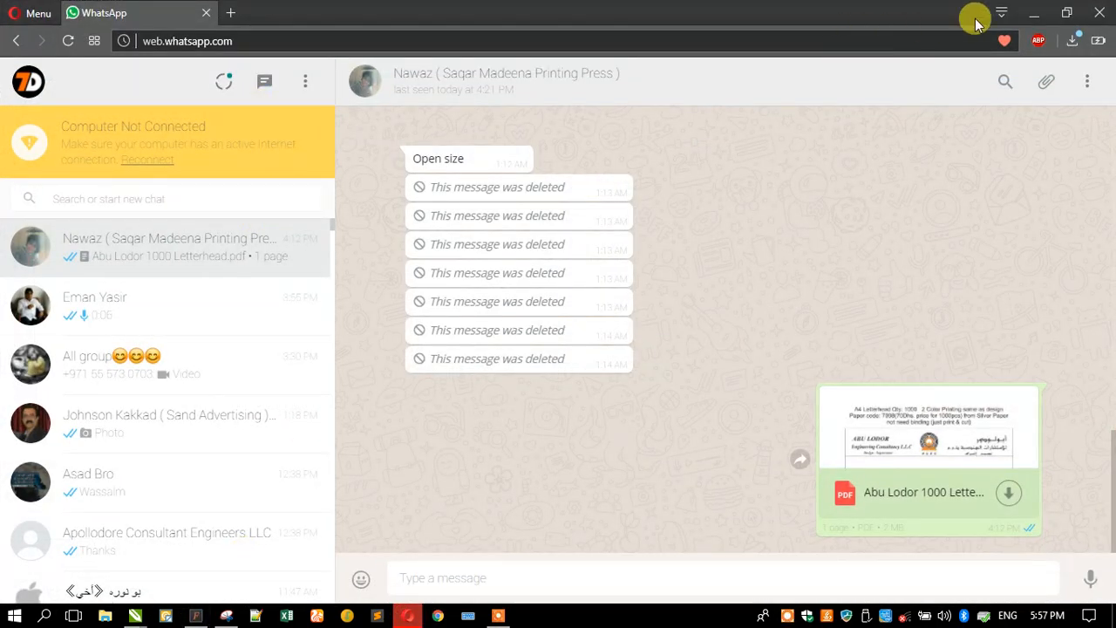
click(1032, 13)
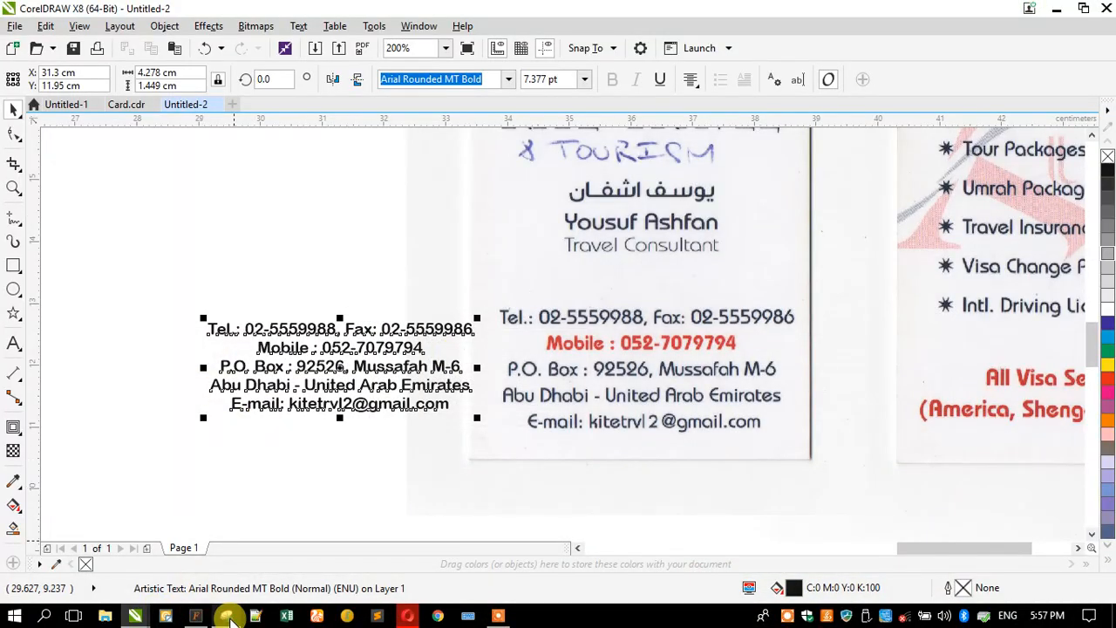
click(198, 616)
drag(201, 45, 129, 55)
key(ctrl+v)
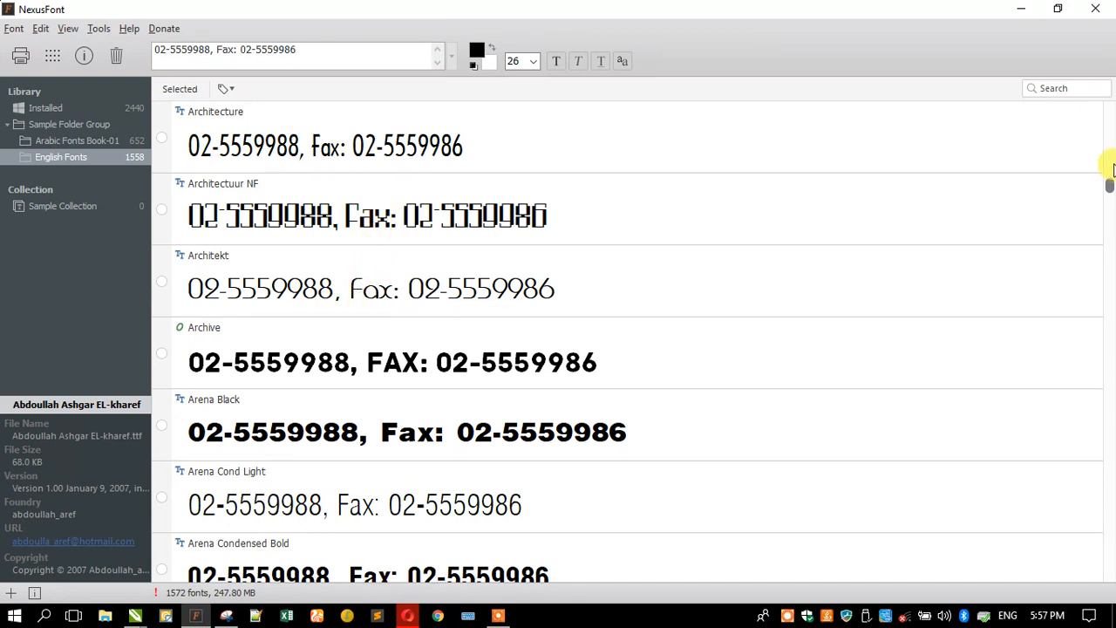
- Return NexusFont's font list to the top, select CynthoSlabPro-Italic, and snap the window to the right half
drag(1109, 186, 1094, 105)
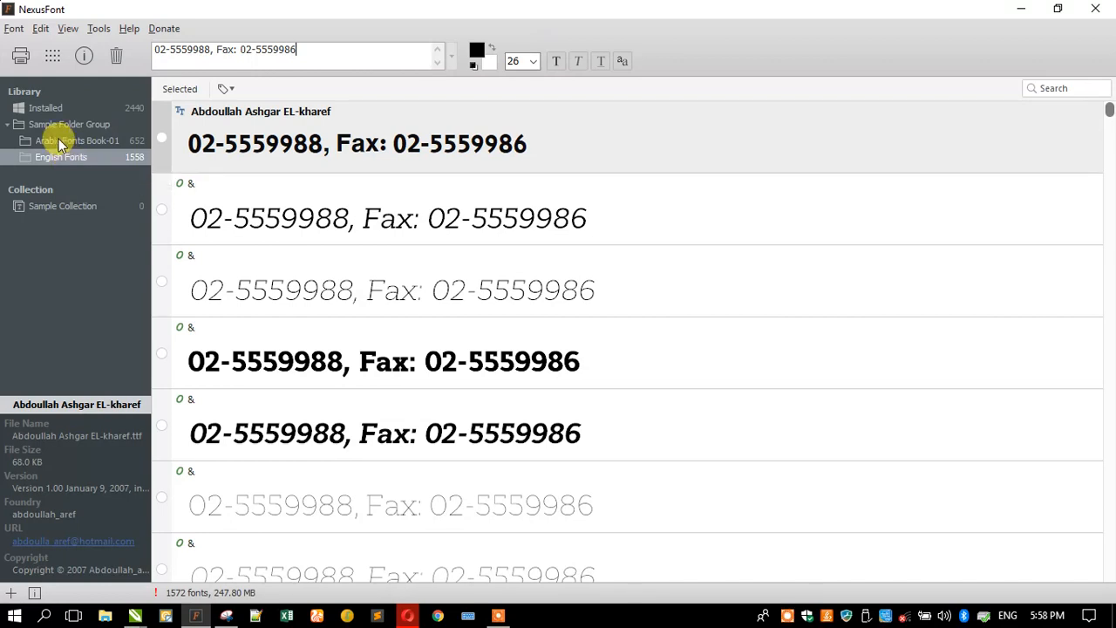
right_click(51, 126)
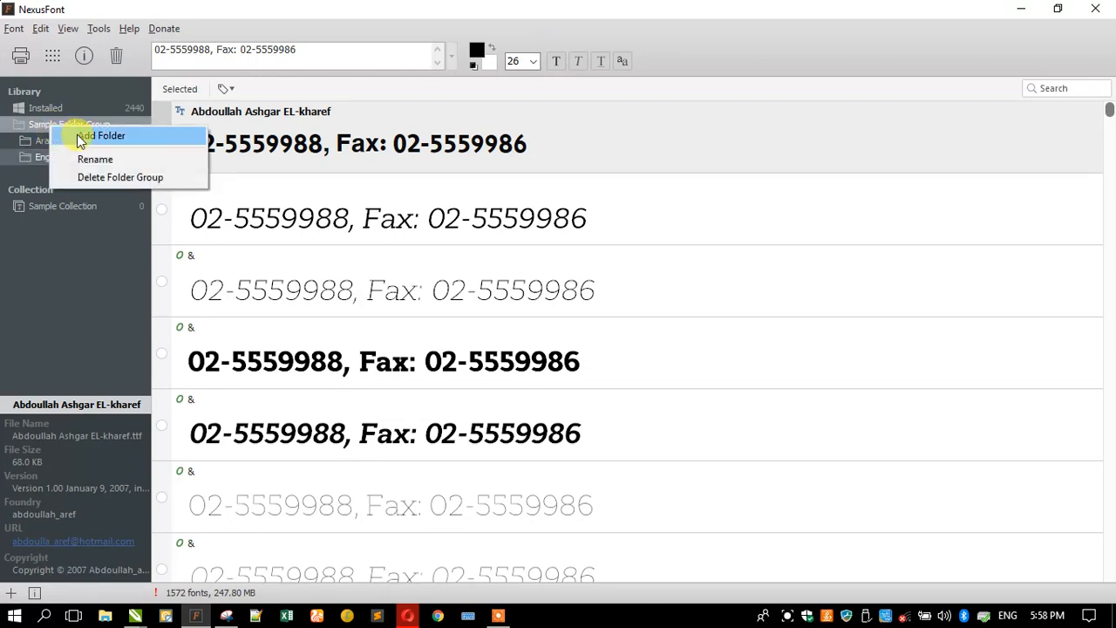
click(39, 153)
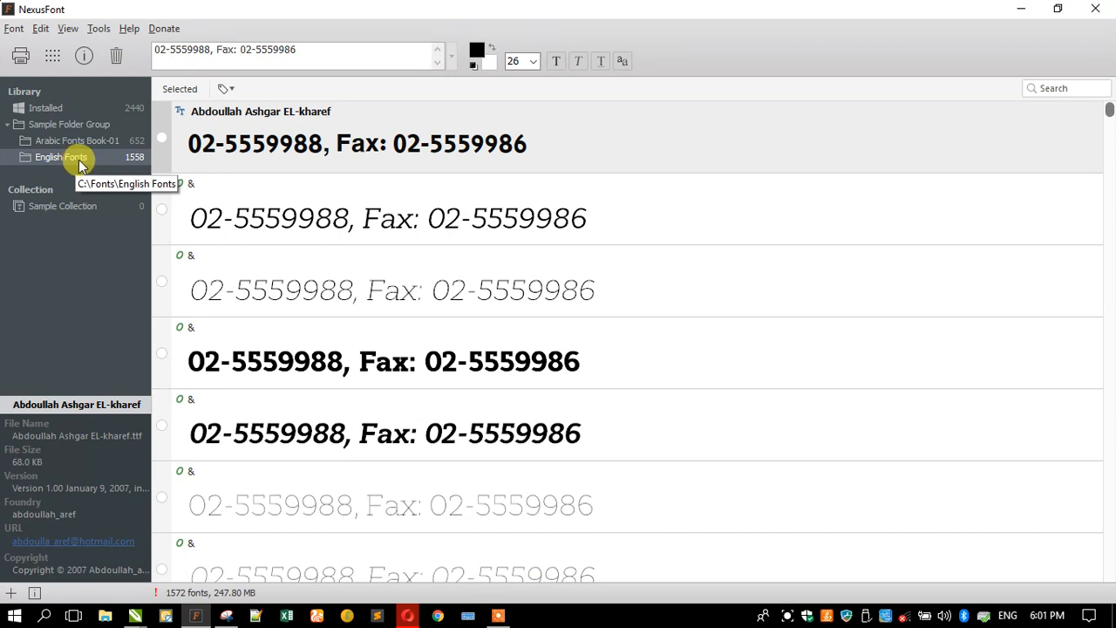
click(346, 209)
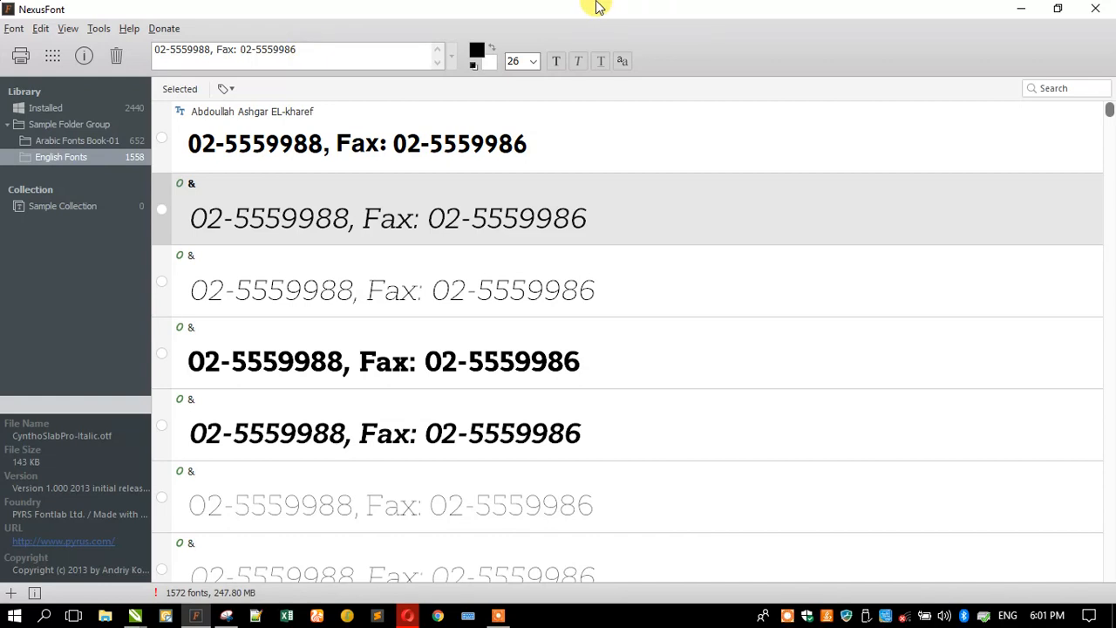
double_click(562, 12)
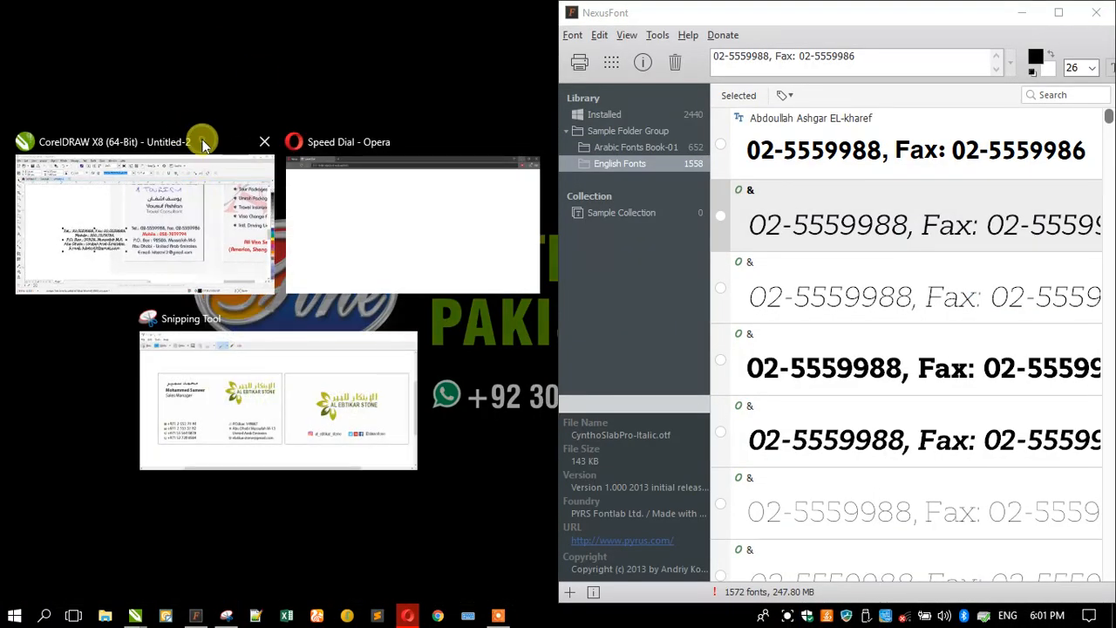
- Snap CorelDRAW into the left half and zoom in on the scanned contact lines
click(200, 219)
click(16, 191)
drag(237, 318, 399, 386)
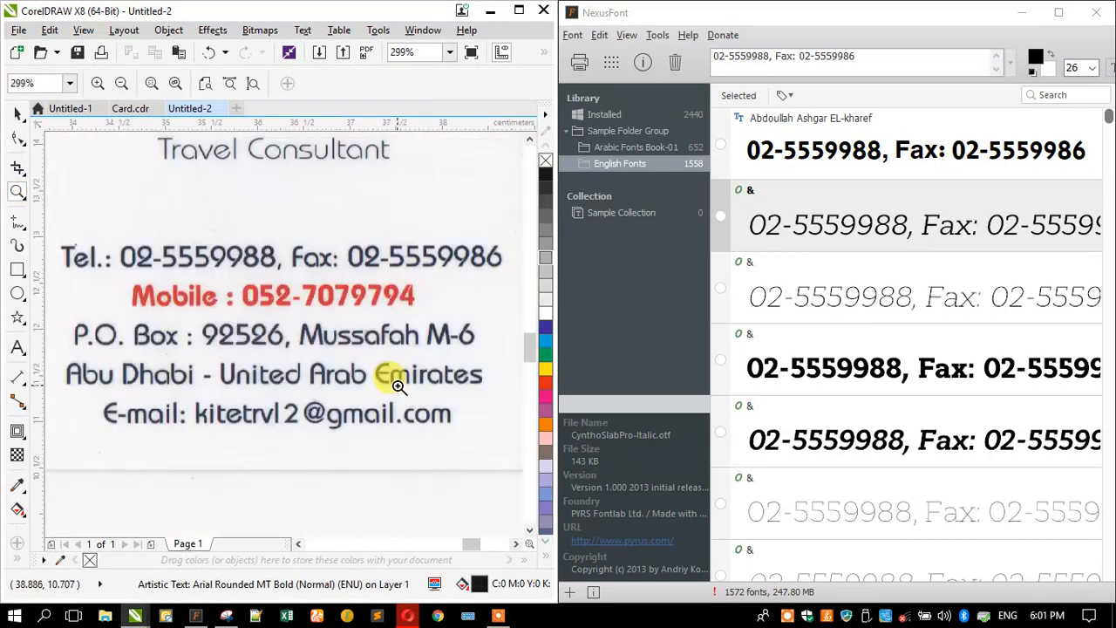
click(19, 116)
- Scroll NexusFont's English fonts from the Ad… names to ApanageBold, comparing previews with the card
scroll(953, 330, down, 2)
scroll(919, 311, down, 15)
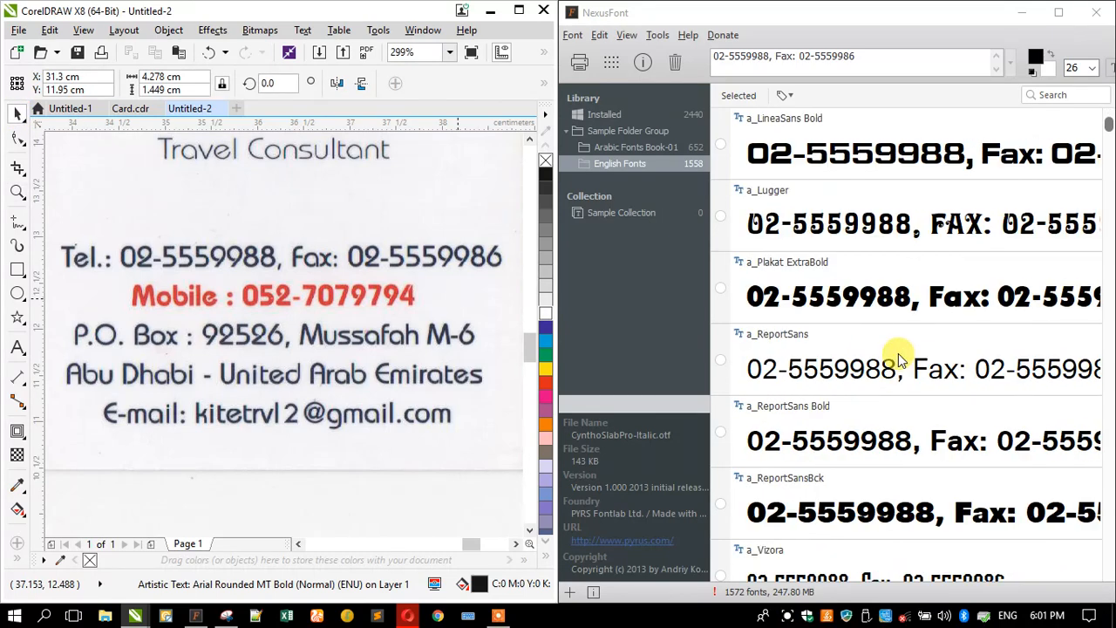
scroll(896, 351, down, 4)
scroll(896, 351, down, 4)
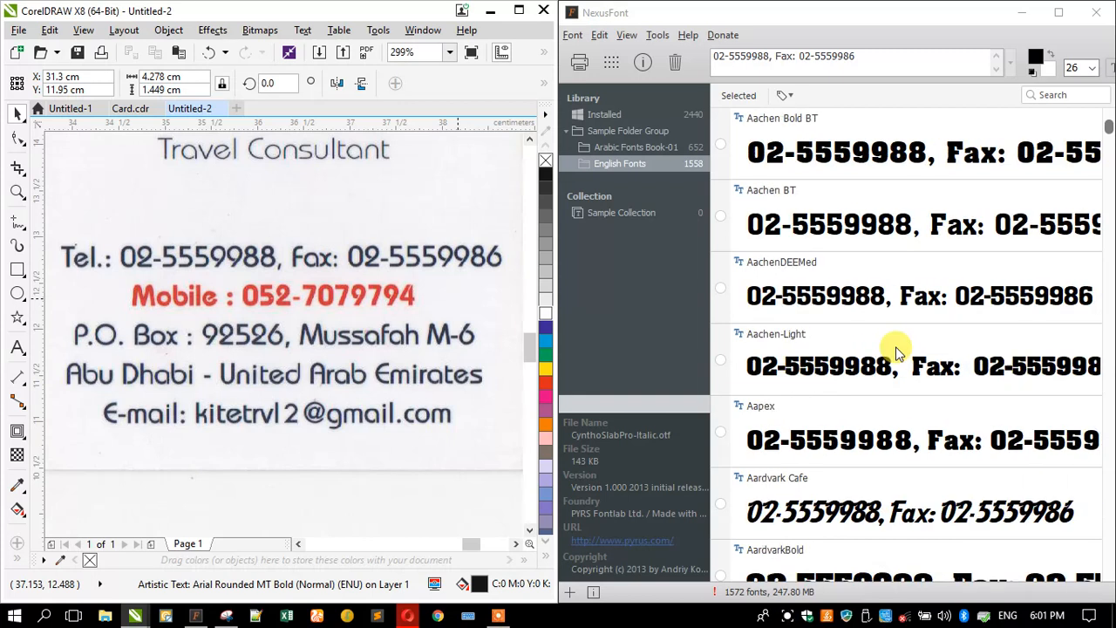
scroll(897, 350, down, 7)
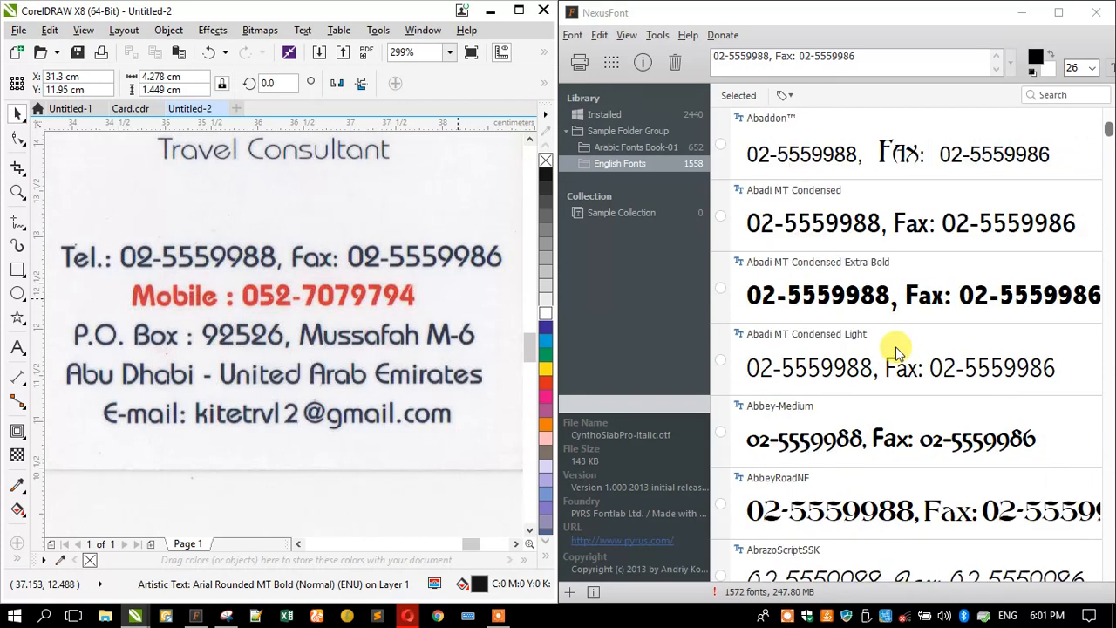
scroll(896, 350, down, 4)
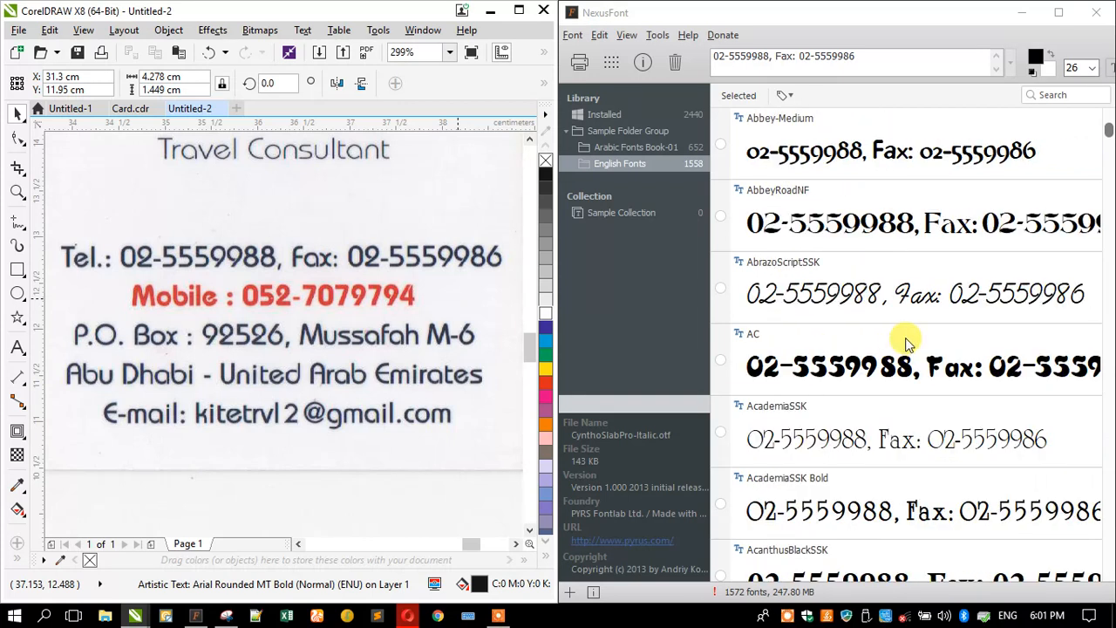
scroll(897, 349, down, 13)
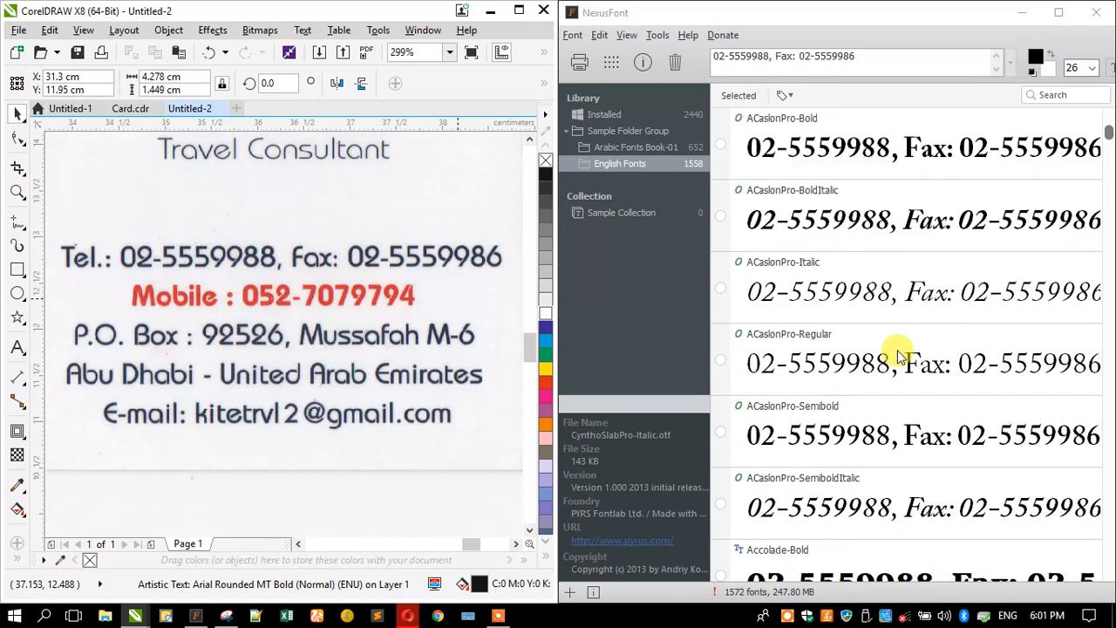
scroll(897, 353, down, 10)
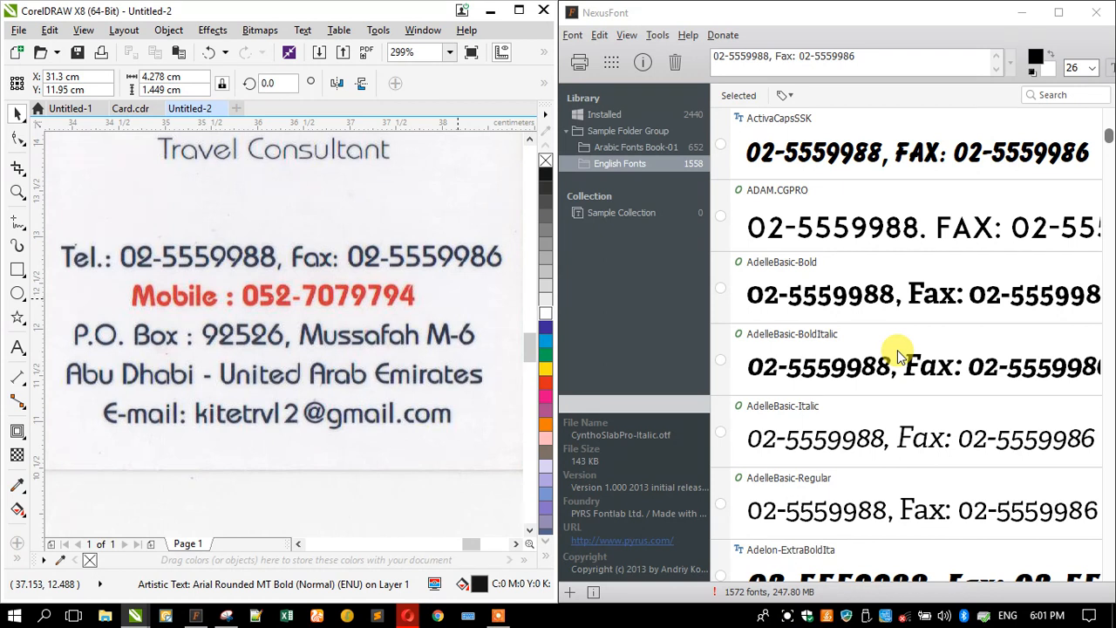
scroll(898, 353, down, 8)
scroll(899, 353, down, 12)
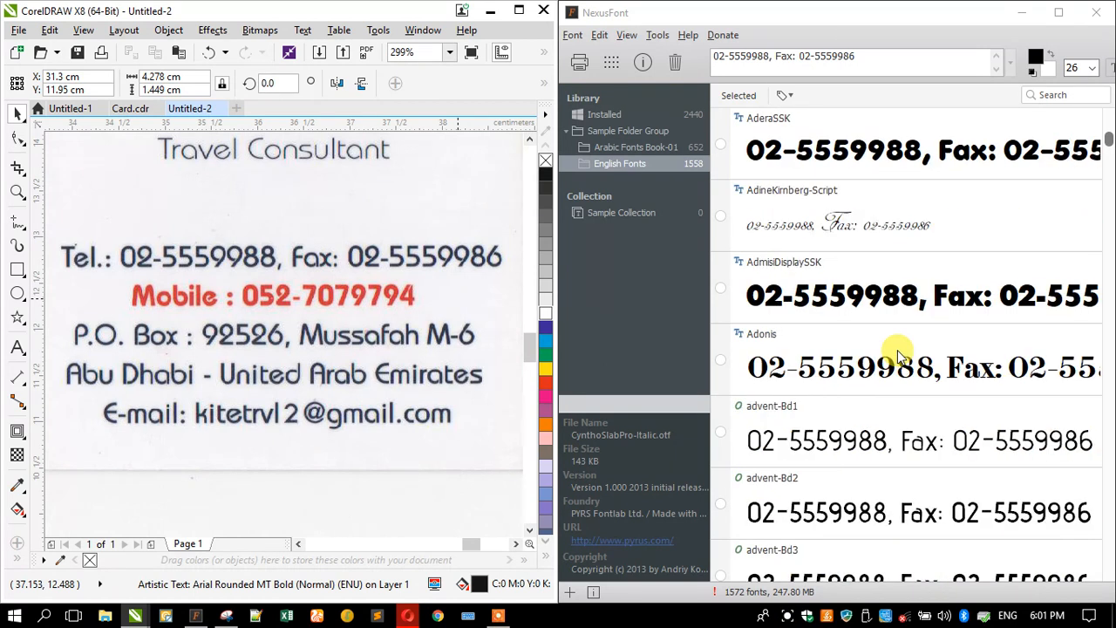
scroll(899, 354, down, 10)
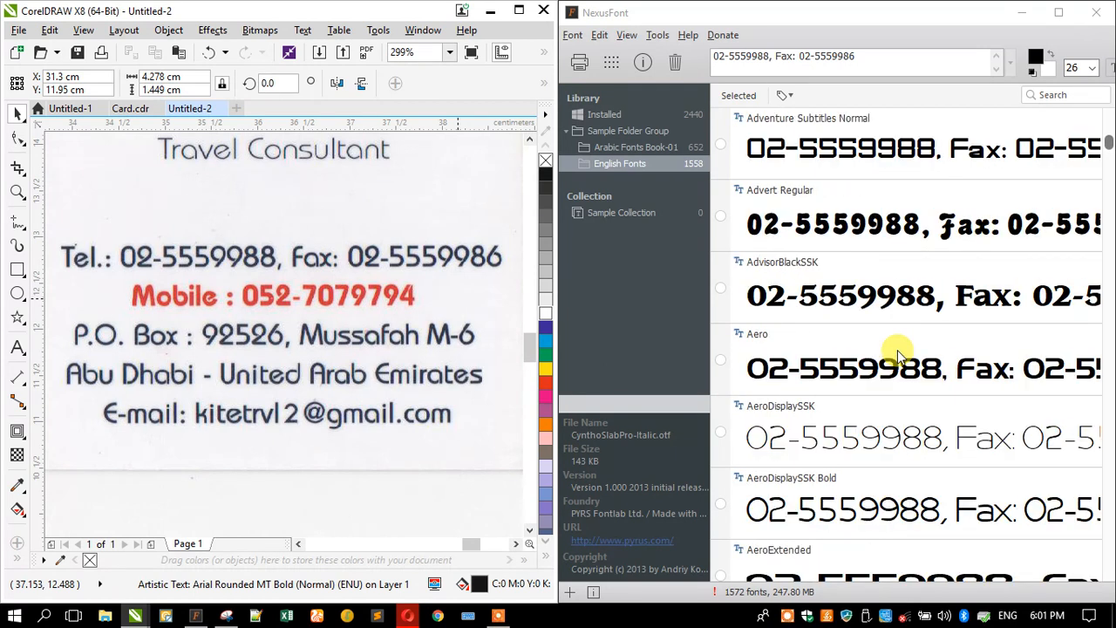
scroll(899, 353, up, 2)
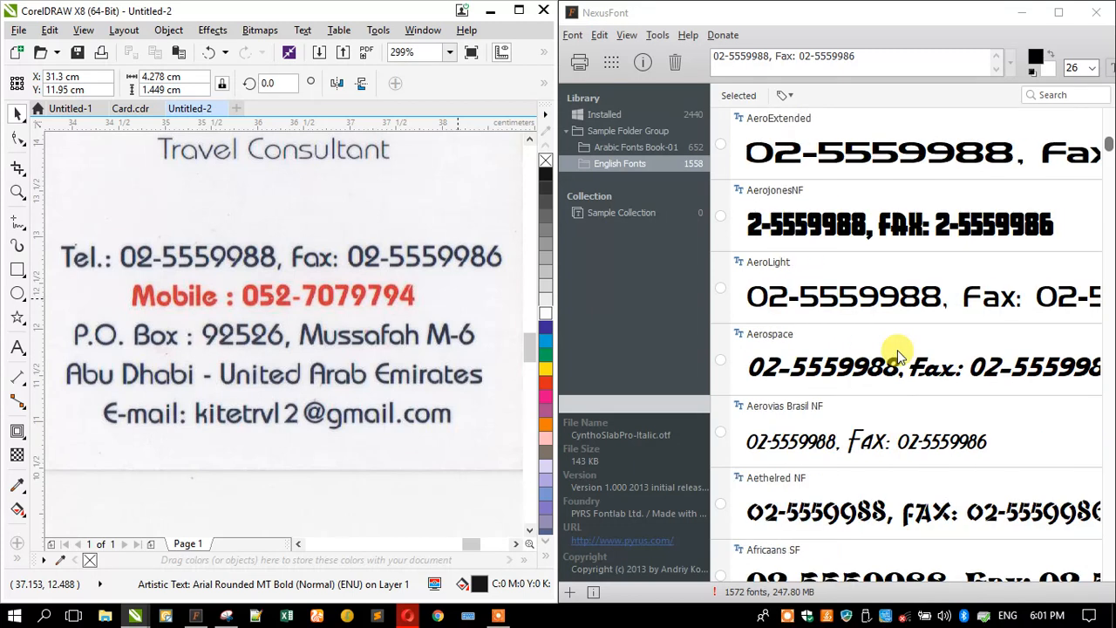
scroll(899, 355, down, 2)
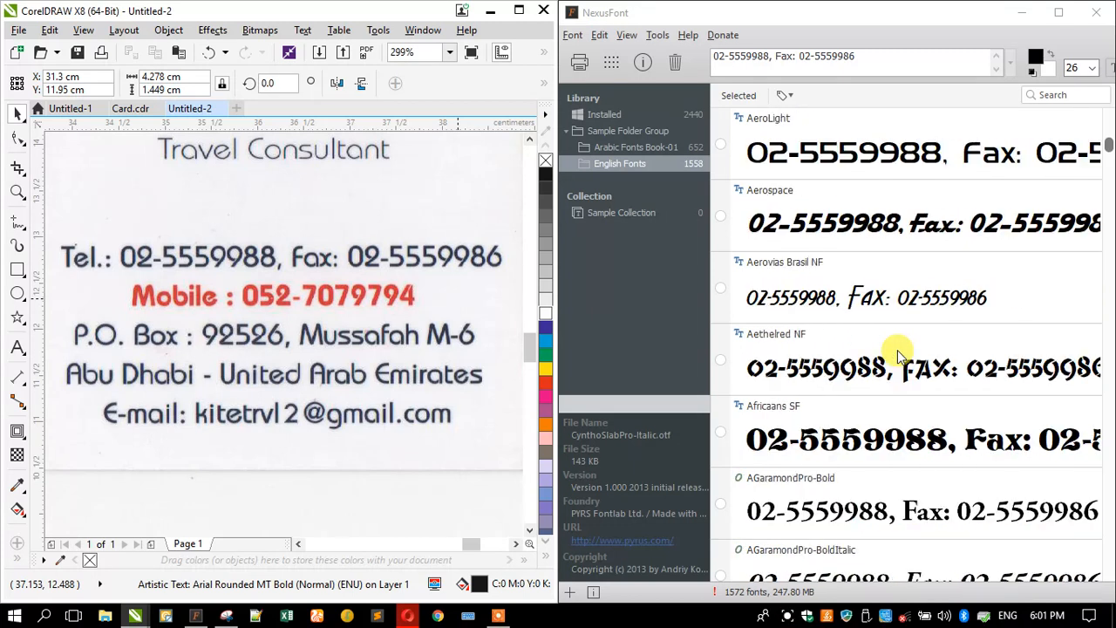
scroll(899, 353, down, 7)
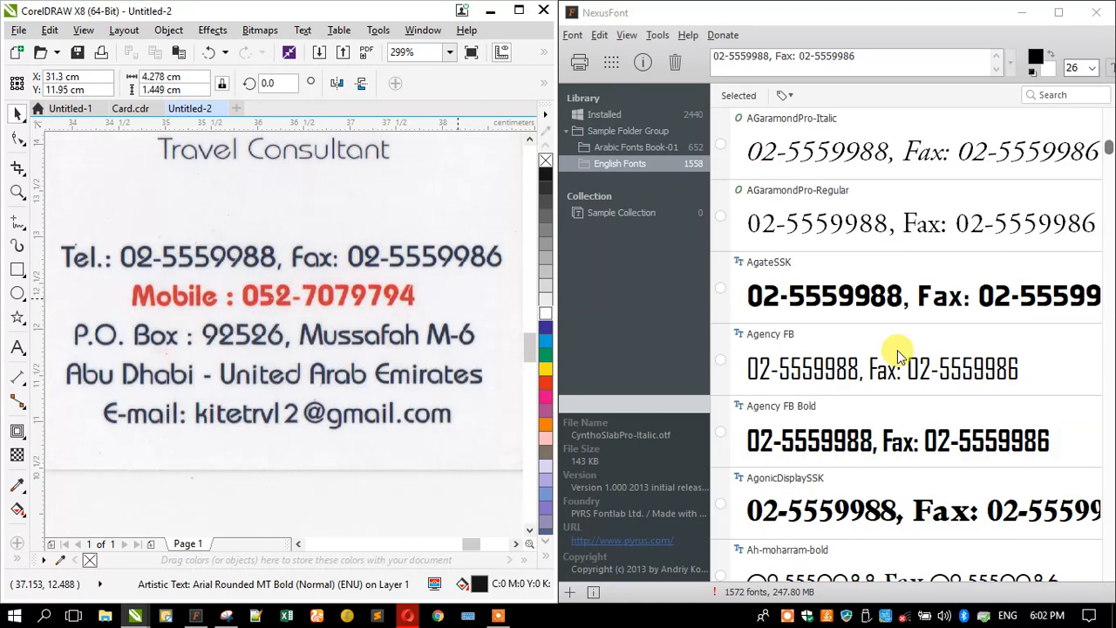
scroll(897, 352, down, 4)
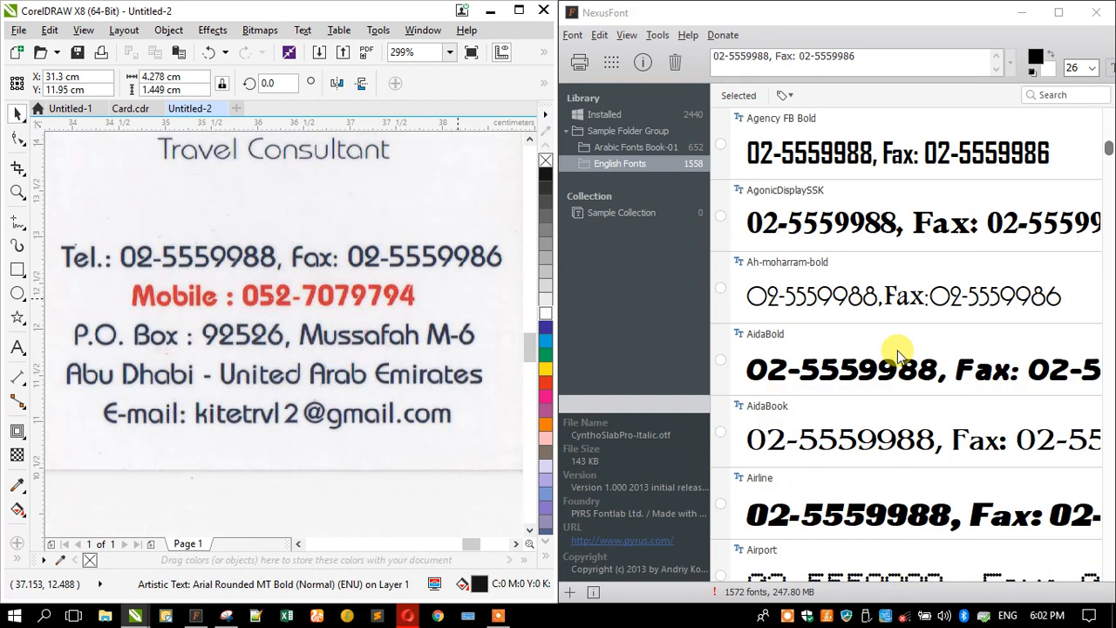
scroll(923, 349, down, 1)
scroll(922, 349, down, 9)
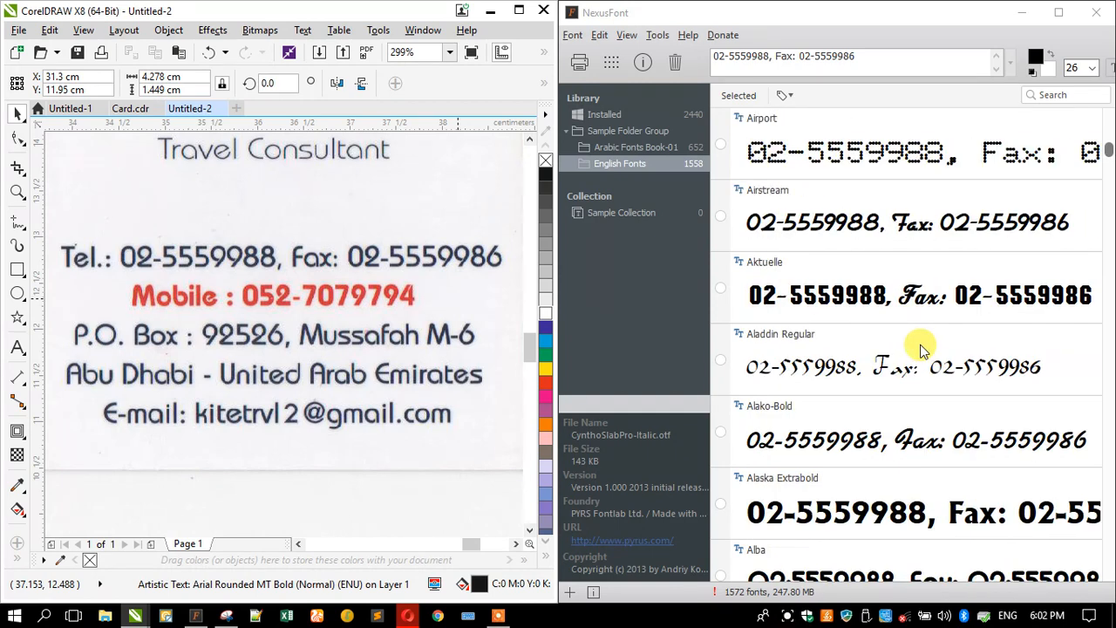
scroll(923, 349, down, 5)
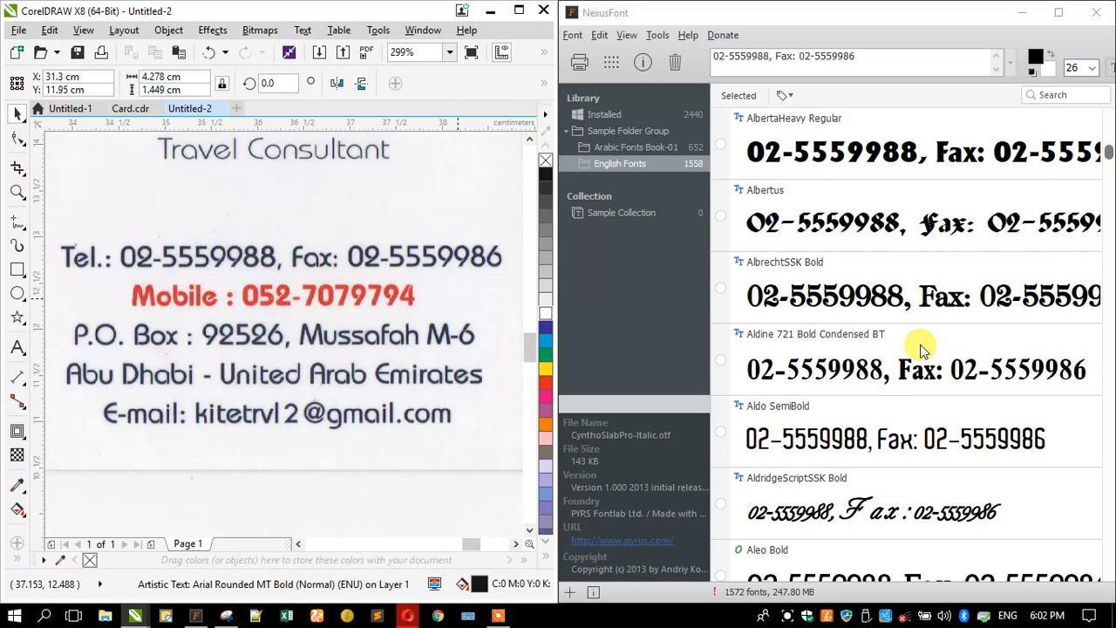
scroll(922, 349, down, 5)
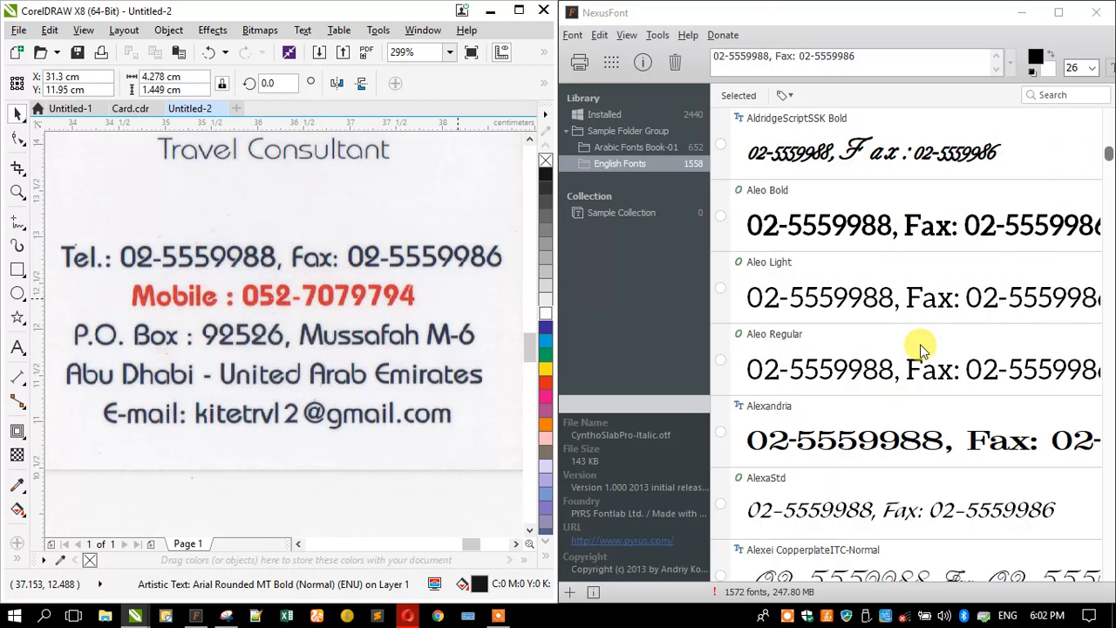
scroll(922, 349, down, 4)
scroll(922, 349, down, 16)
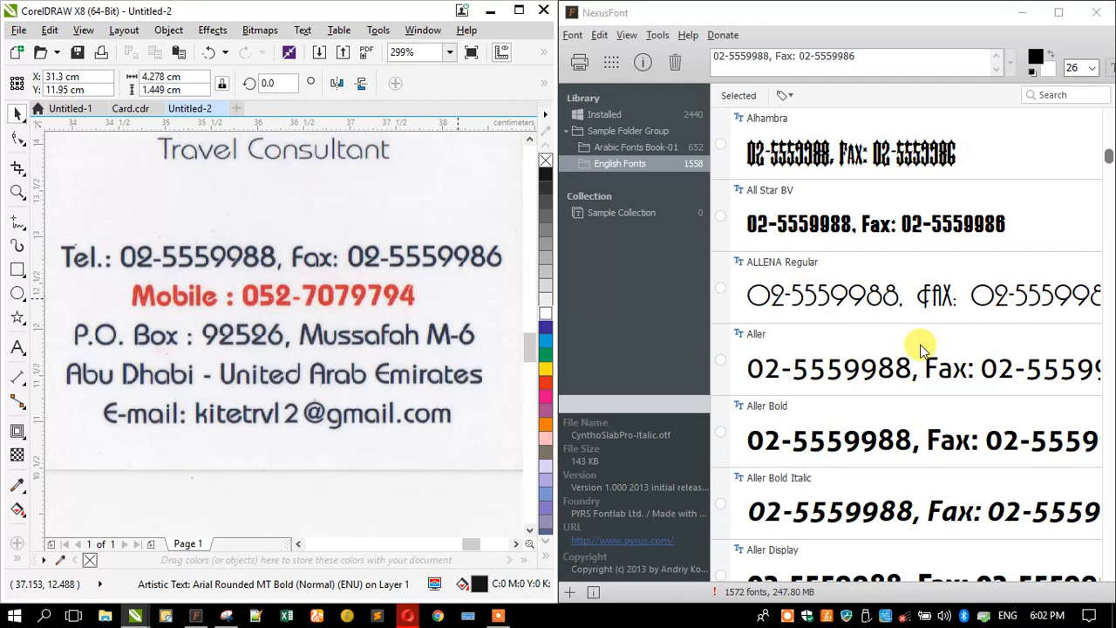
scroll(923, 348, down, 20)
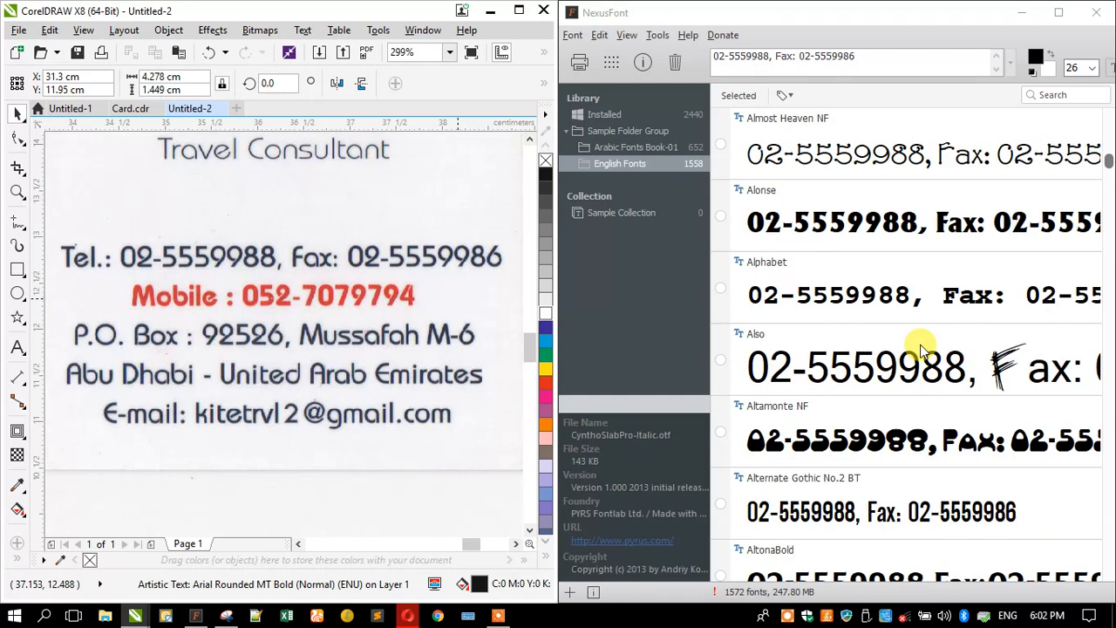
scroll(922, 349, down, 14)
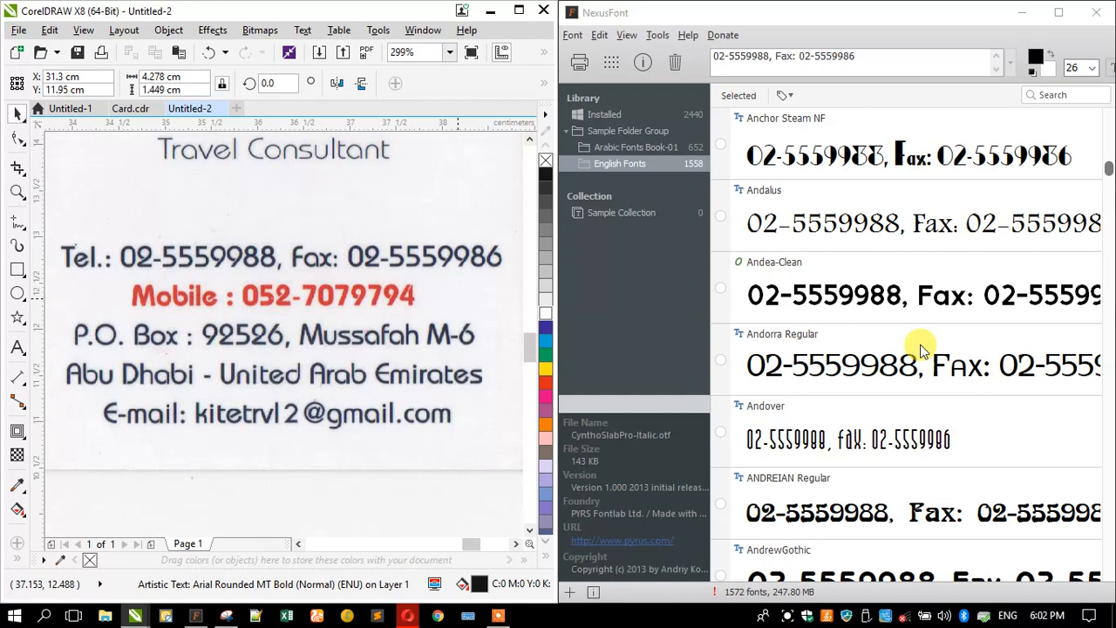
scroll(922, 348, down, 6)
scroll(922, 348, down, 16)
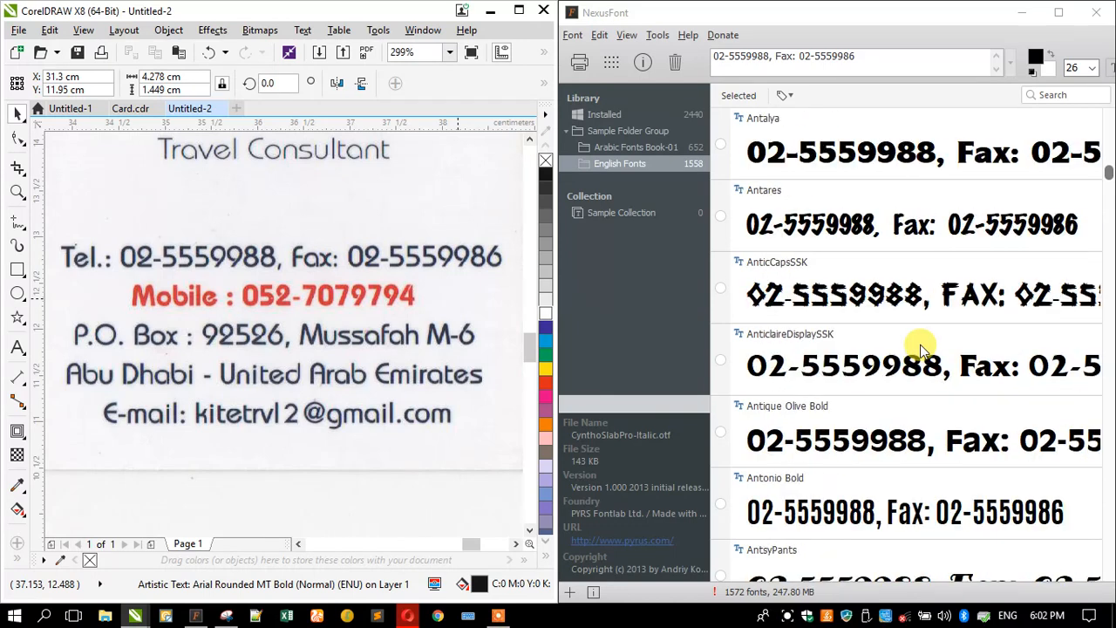
scroll(922, 349, down, 4)
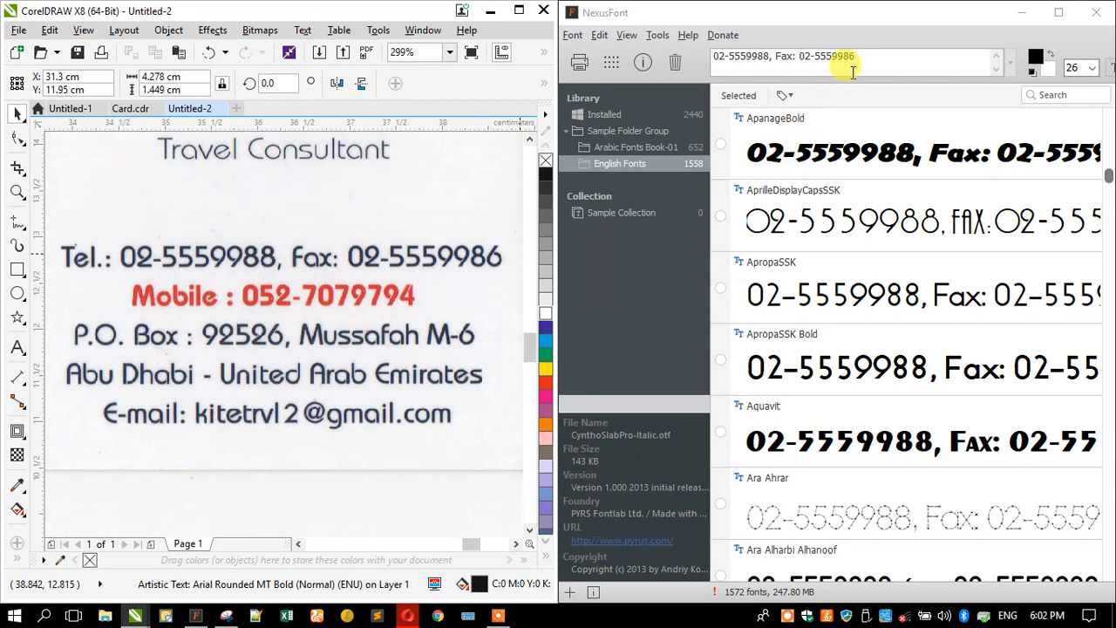
- Change the preview sample to 'Mobile', scroll to the Arch… fonts, and select Architekt
drag(858, 60, 663, 56)
text(M)
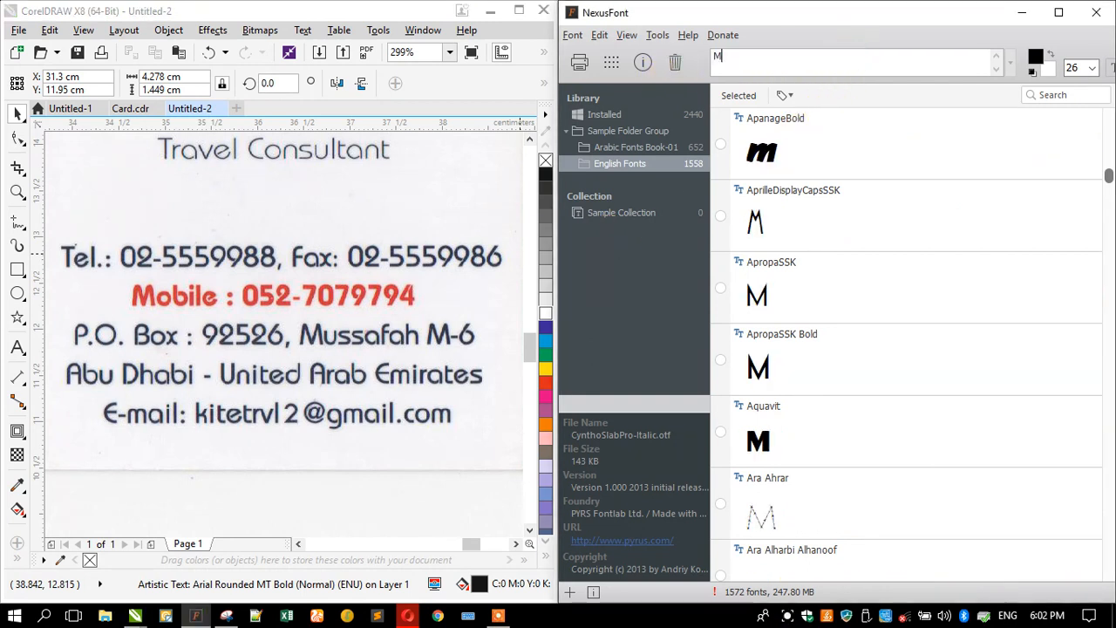
text(obile :)
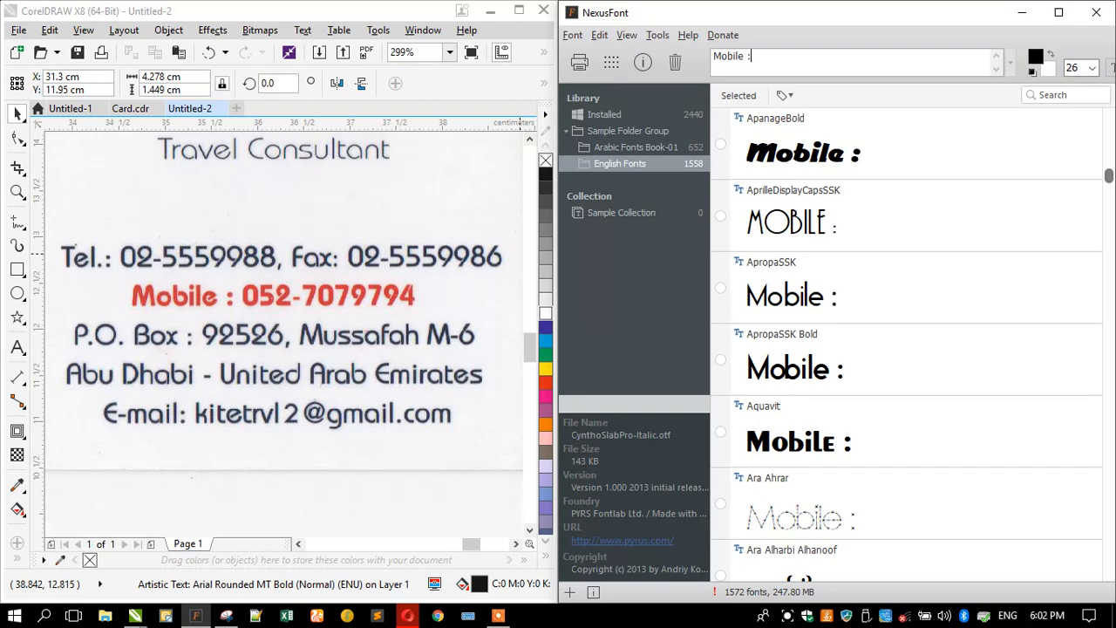
scroll(789, 301, down, 3)
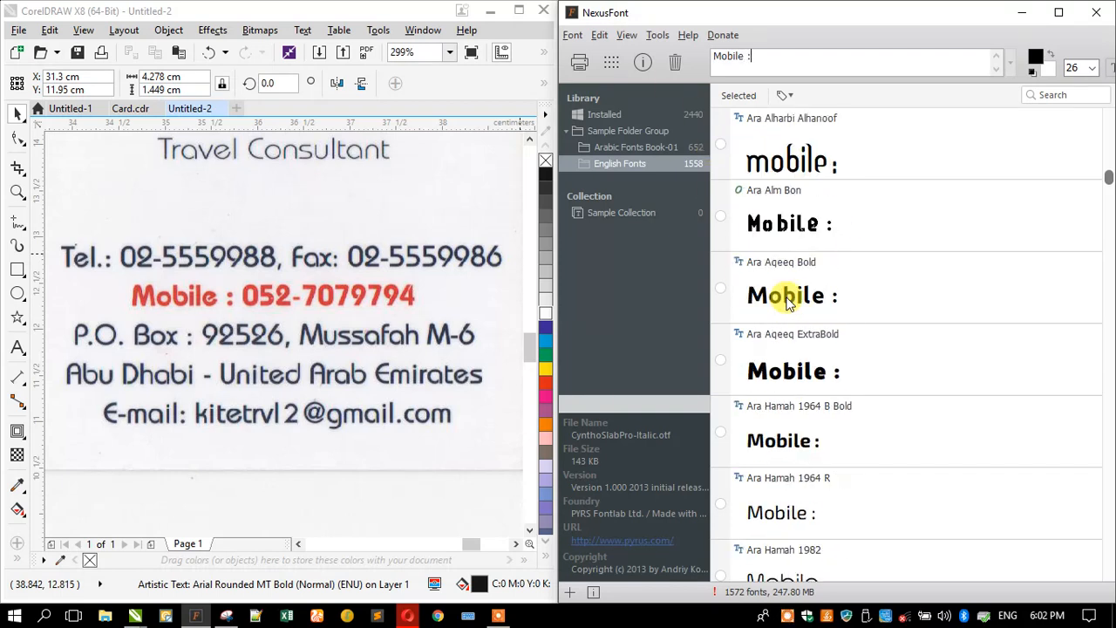
scroll(837, 327, down, 4)
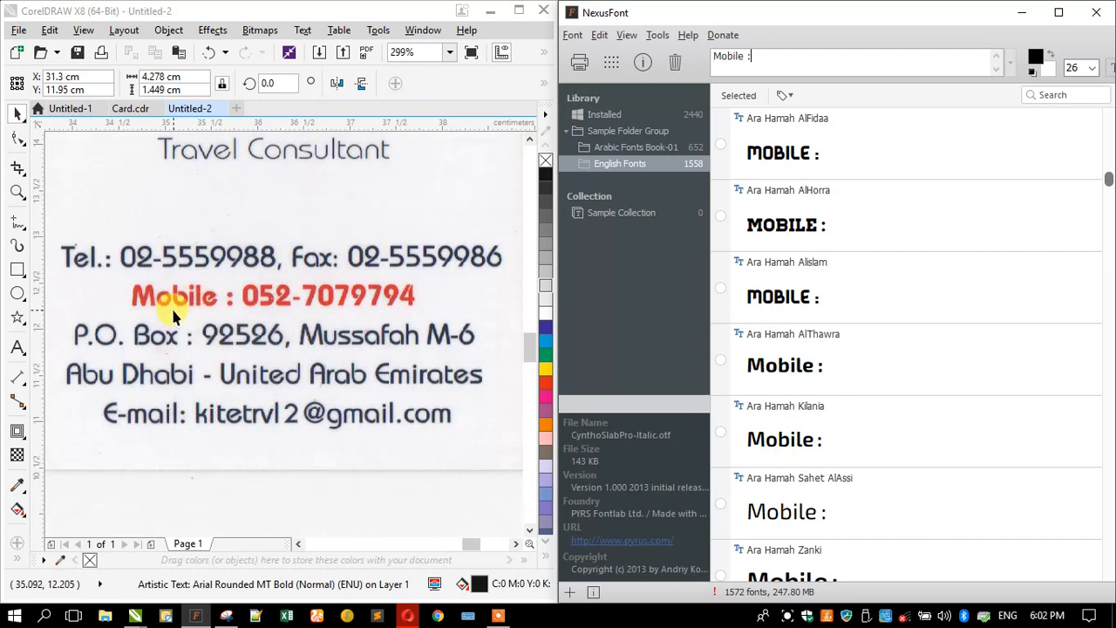
scroll(850, 362, down, 4)
scroll(861, 366, down, 4)
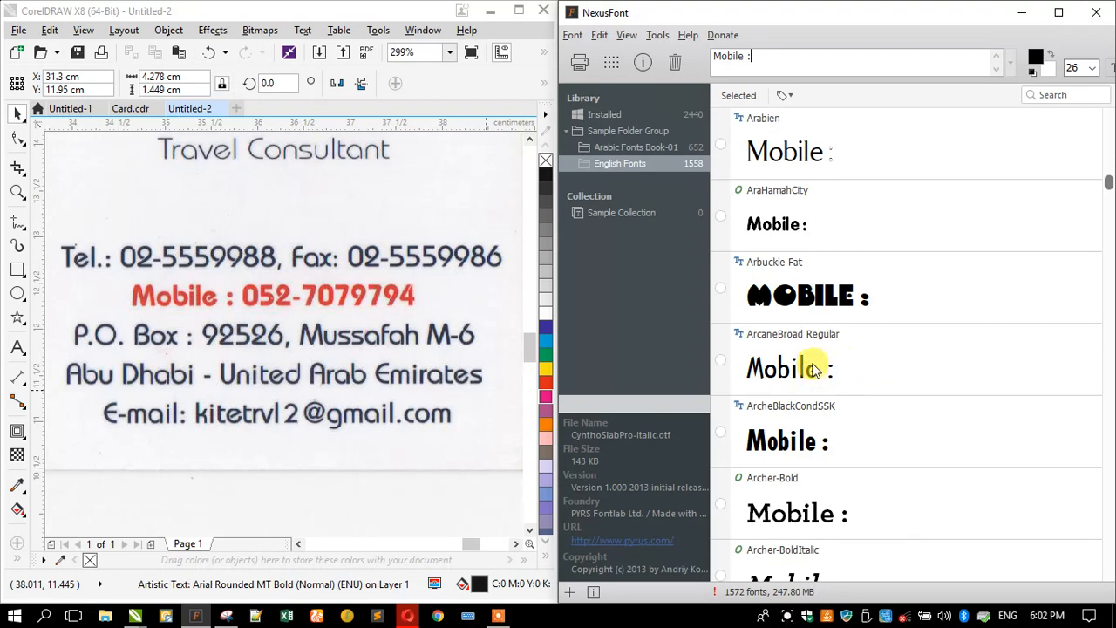
scroll(820, 366, down, 15)
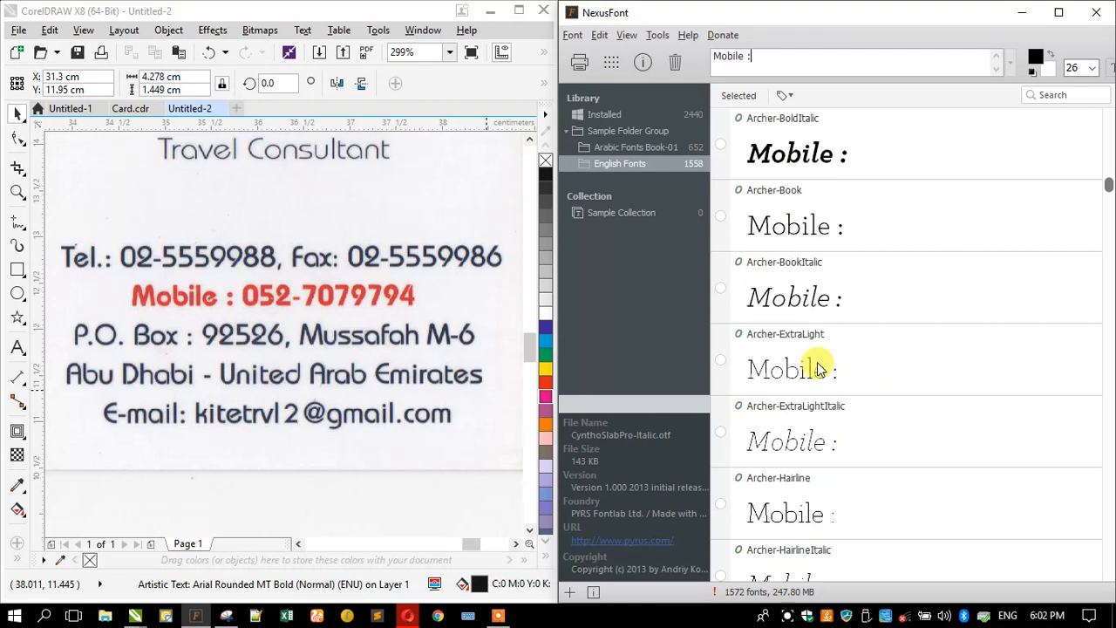
scroll(820, 366, down, 12)
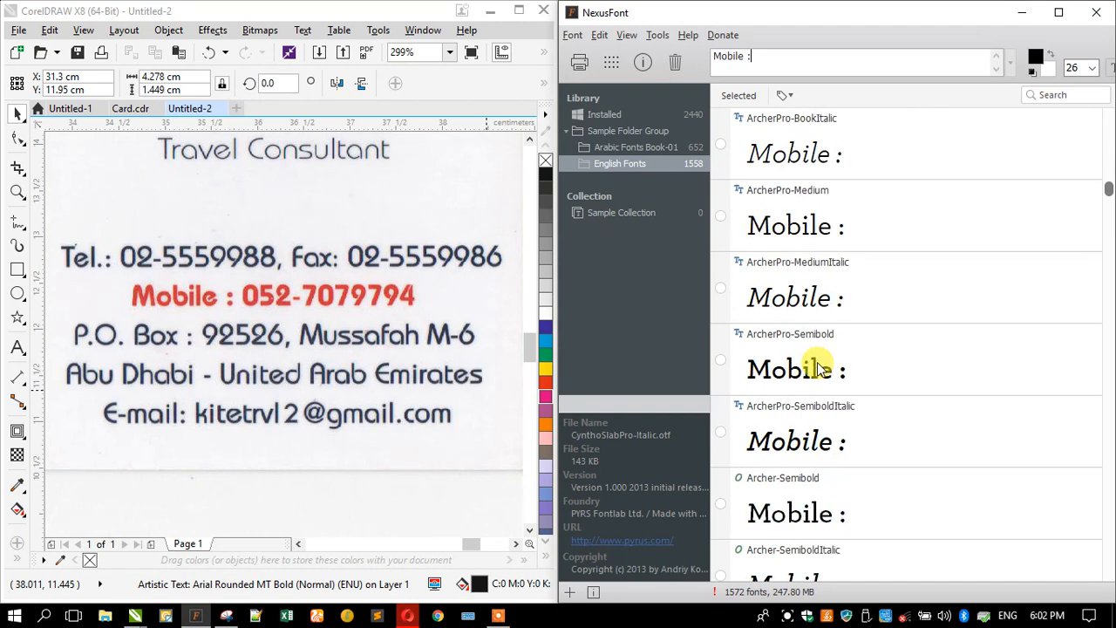
scroll(820, 366, down, 3)
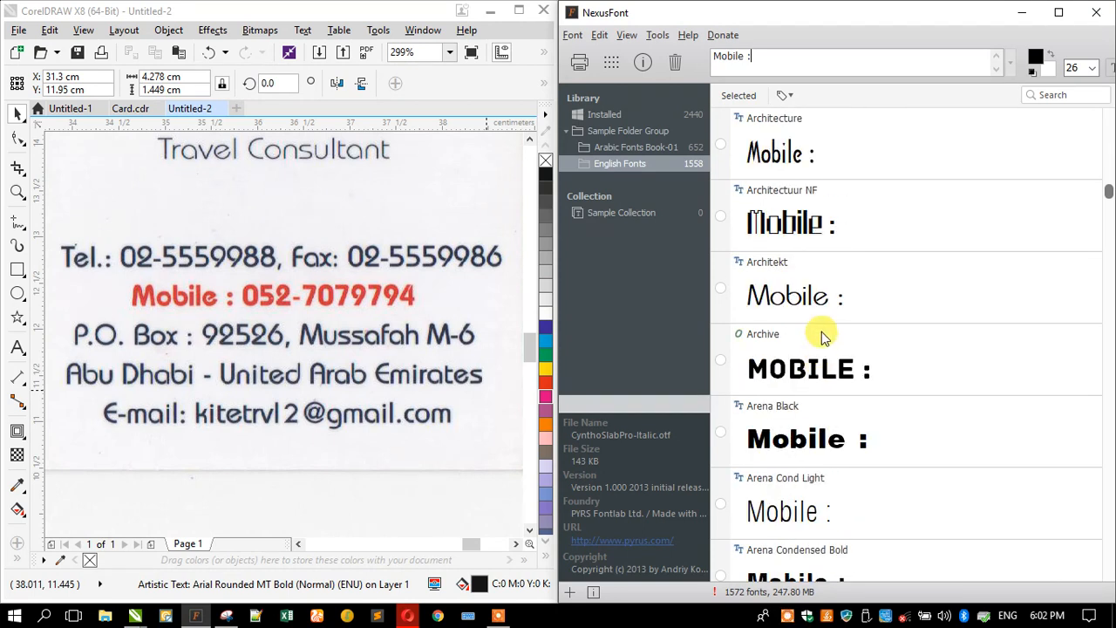
click(804, 305)
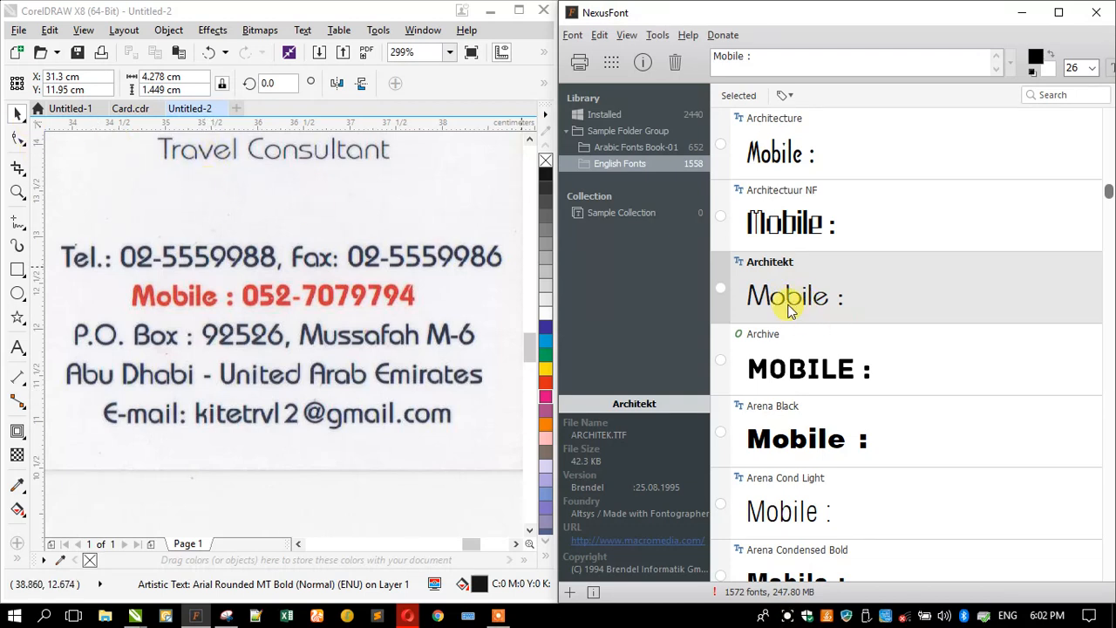
- Add a new 'Travel Con' text line below the heading
click(17, 347)
click(149, 223)
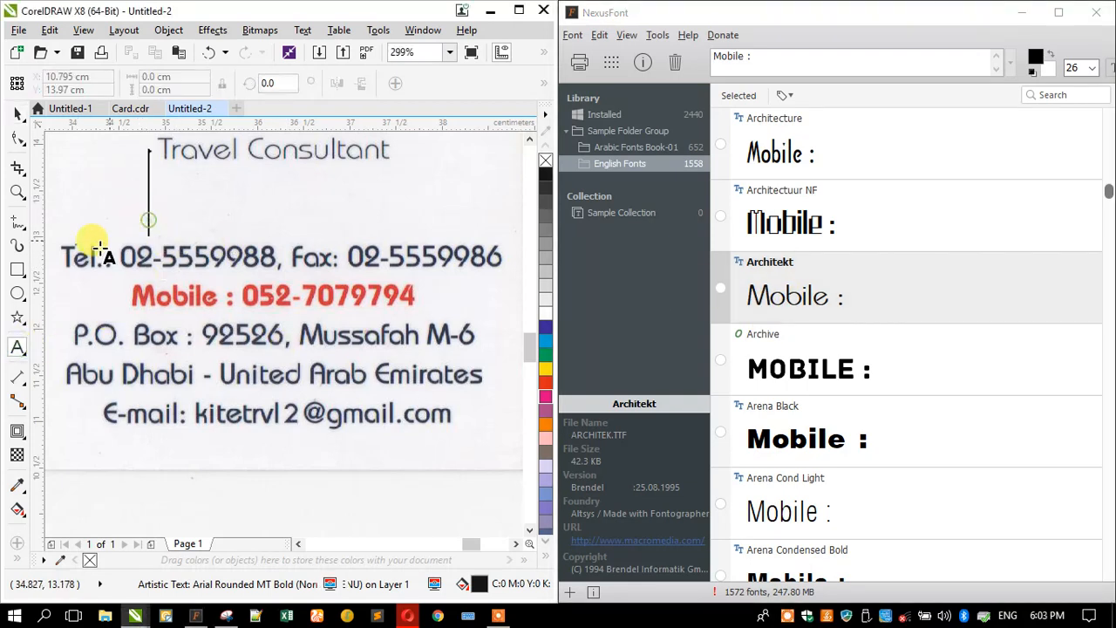
text(Tr)
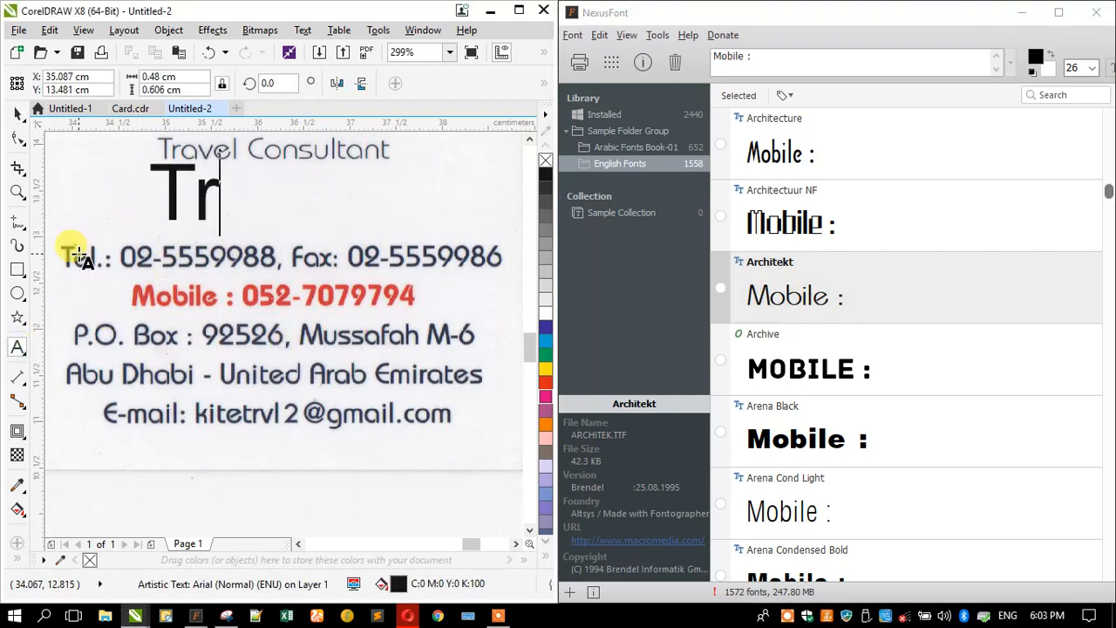
text(avel con)
key(BackSpace)
key(BackSpace)
key(BackSpace)
text(Con)
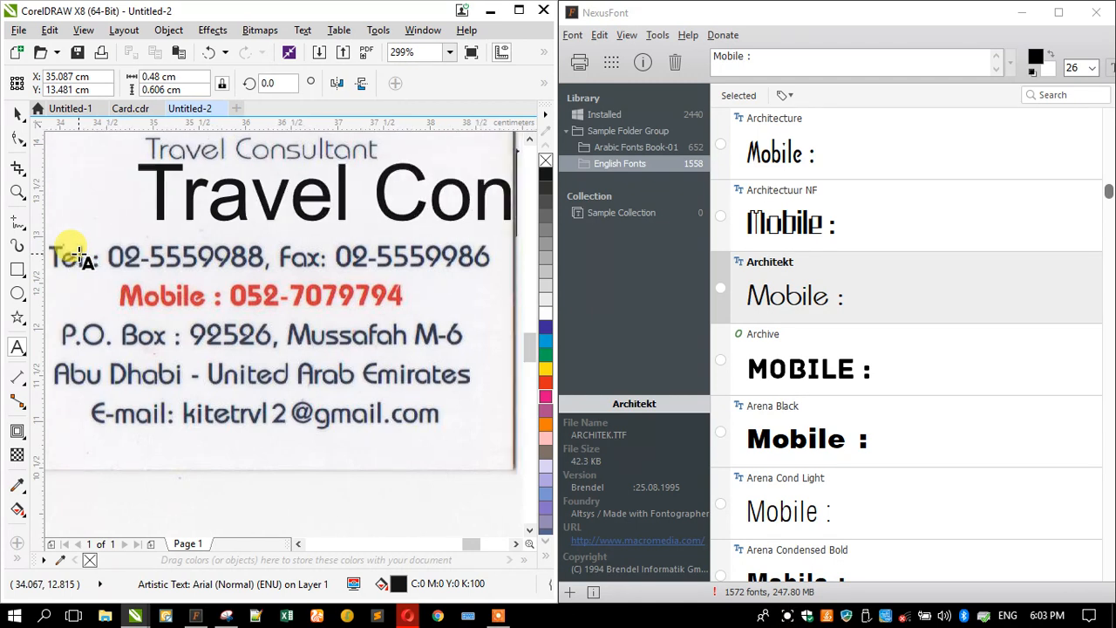
click(18, 113)
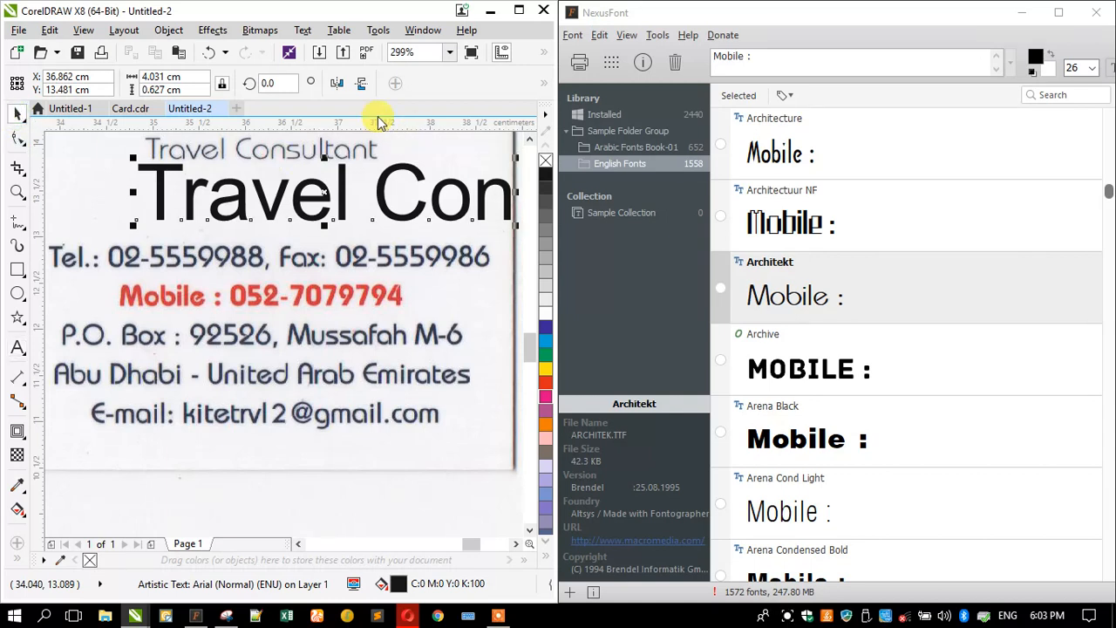
- Apply the Architekt font to the text and shrink it to about half size
drag(562, 133, 682, 152)
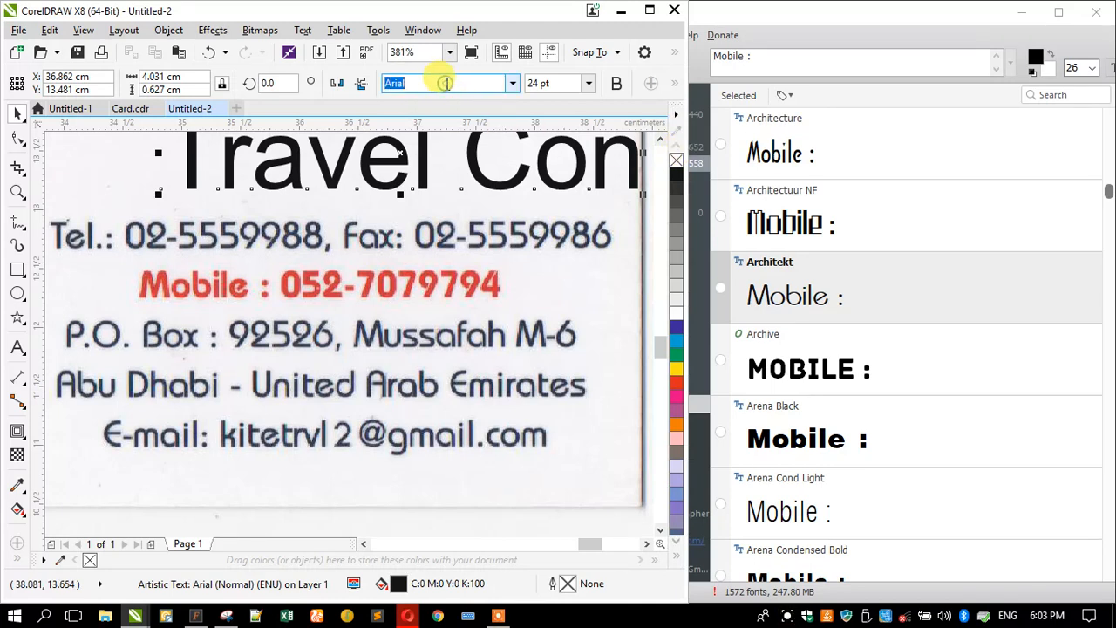
text(Architekt)
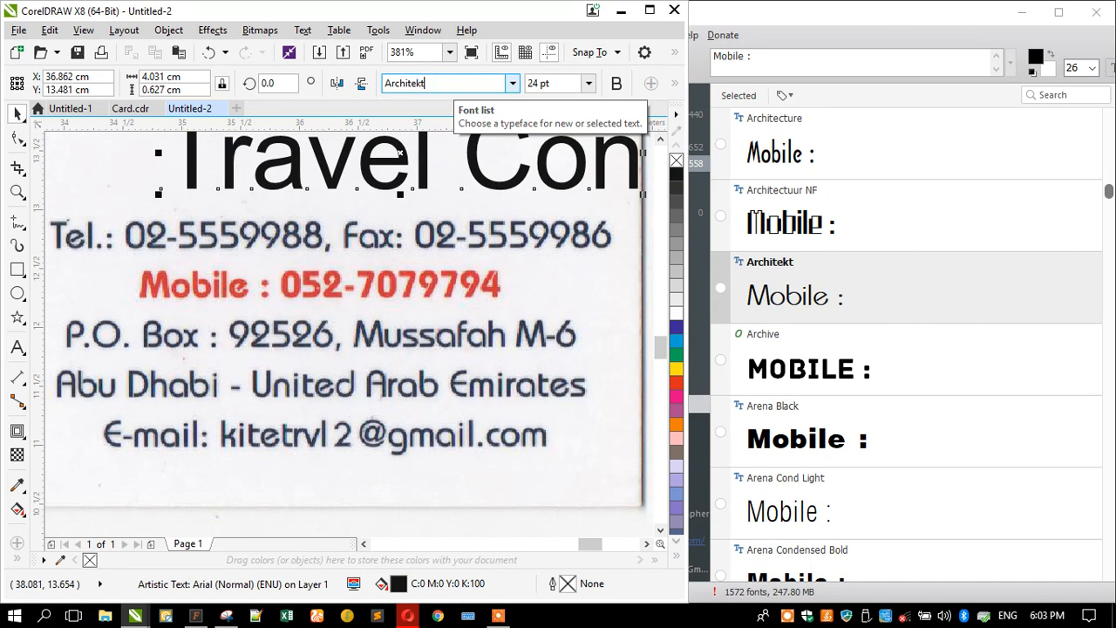
key(Return)
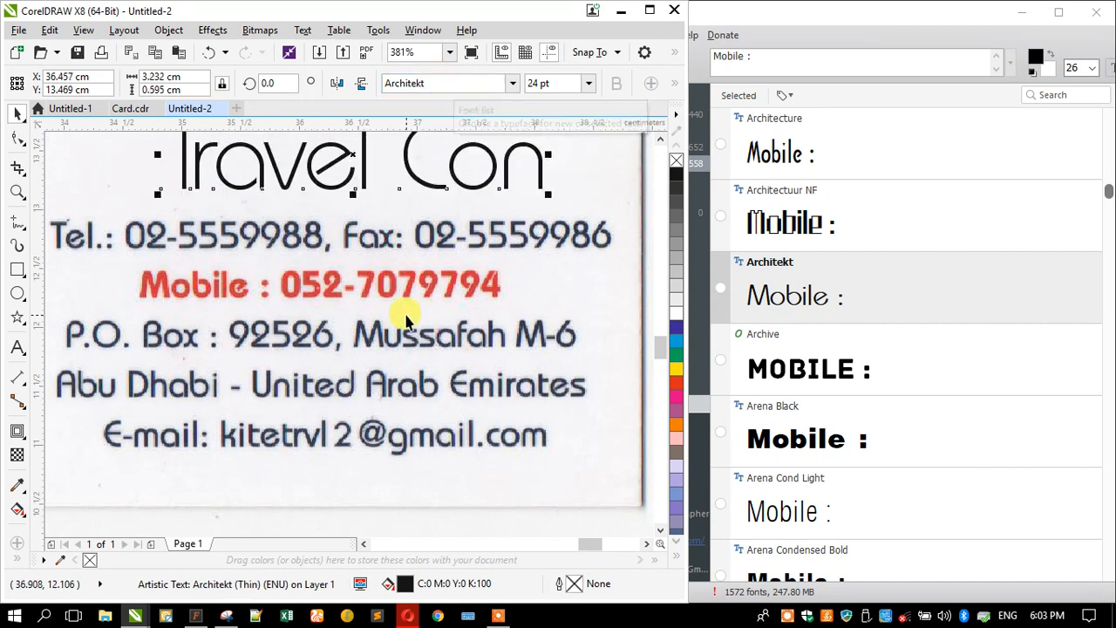
scroll(403, 277, down, 3)
scroll(378, 196, up, 3)
drag(571, 306, 376, 304)
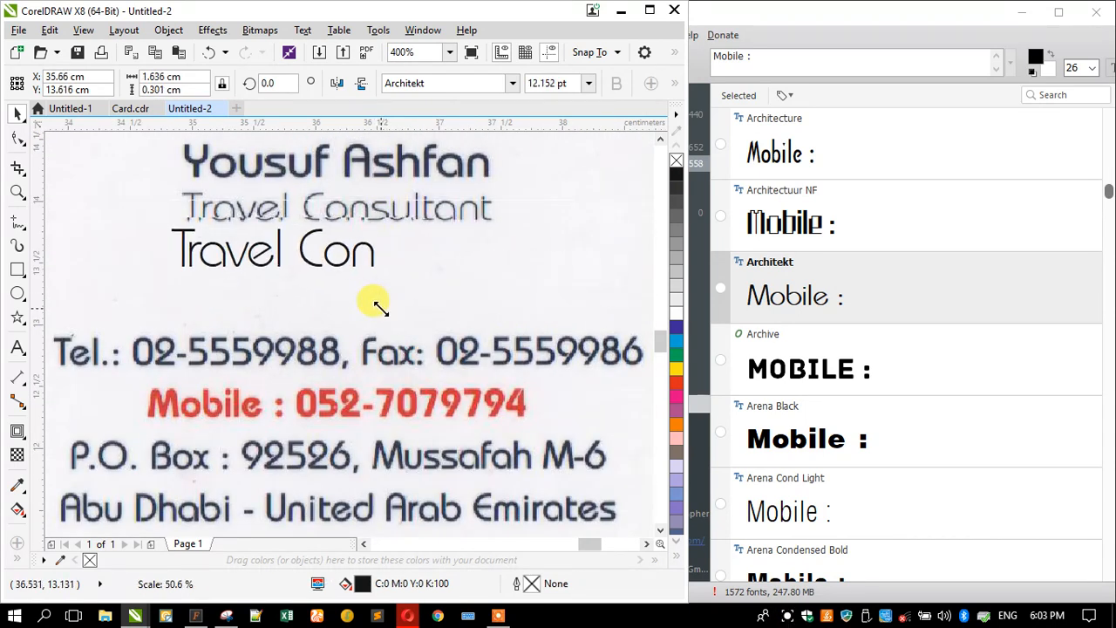
- Complete the text as 'Travel Consultant' and scale it to match the scan
click(18, 341)
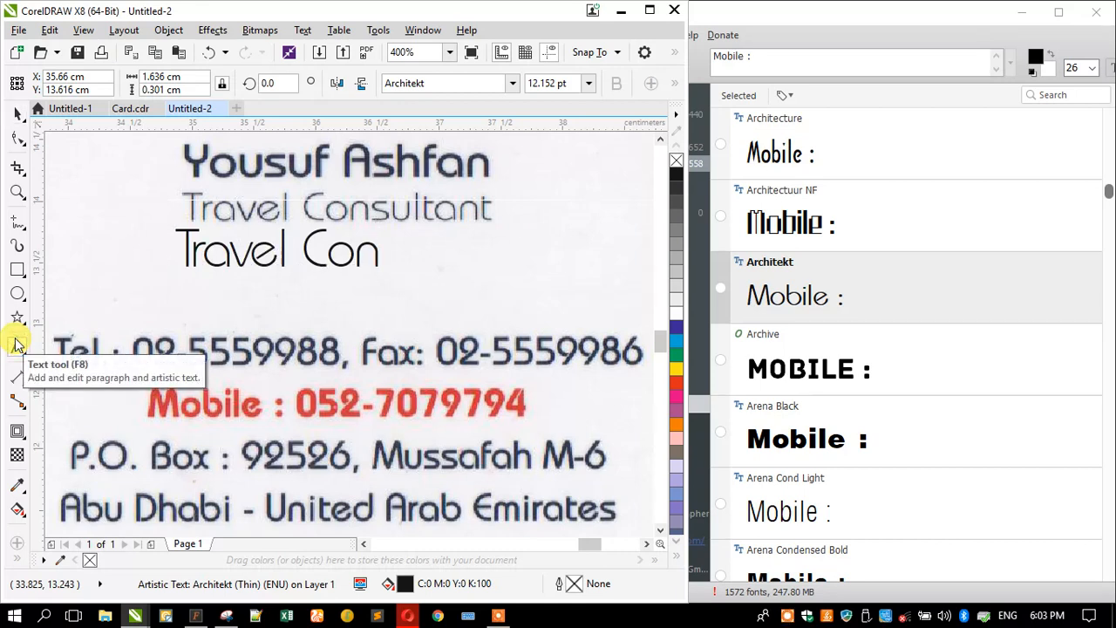
text(sultant)
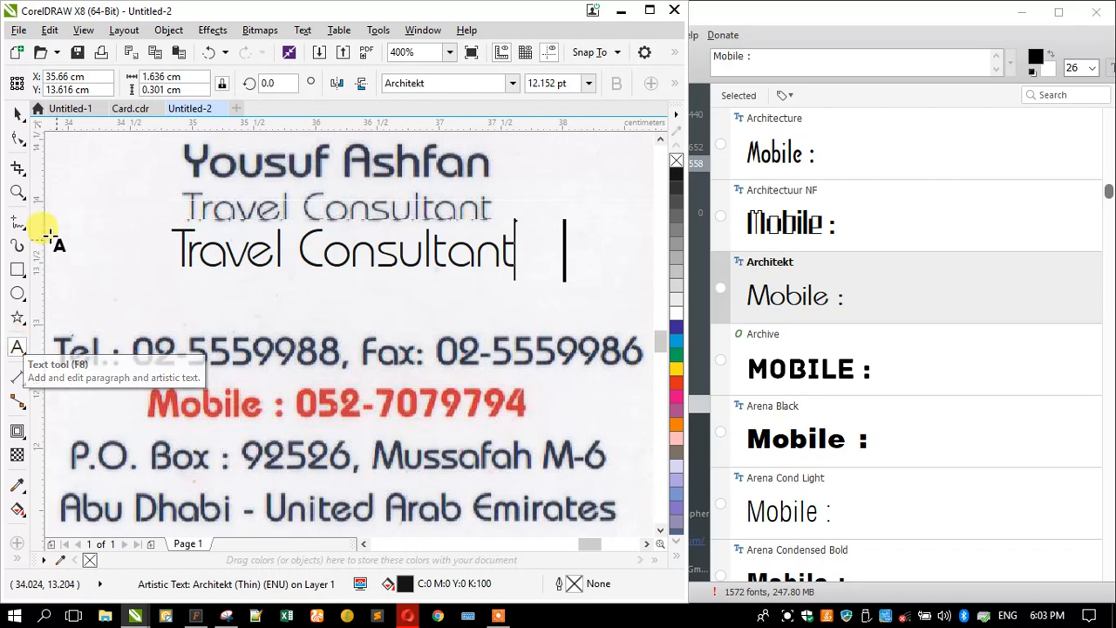
click(17, 114)
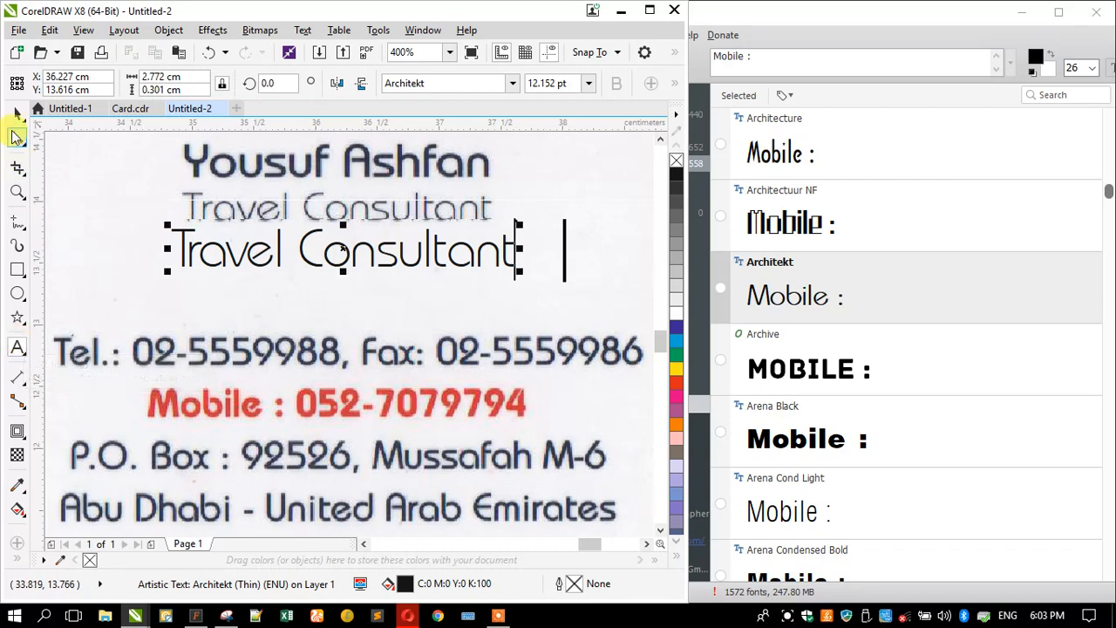
drag(164, 272, 182, 286)
- Position the 10.795 pt Travel Consultant text exactly over the scanned title line
drag(210, 250, 194, 209)
scroll(362, 183, up, 1)
click(353, 228)
mouse_move(353, 234)
mouse_down()
mouse_move(363, 221)
mouse_move(349, 219)
mouse_up()
scroll(233, 285, down, 1)
click(232, 286)
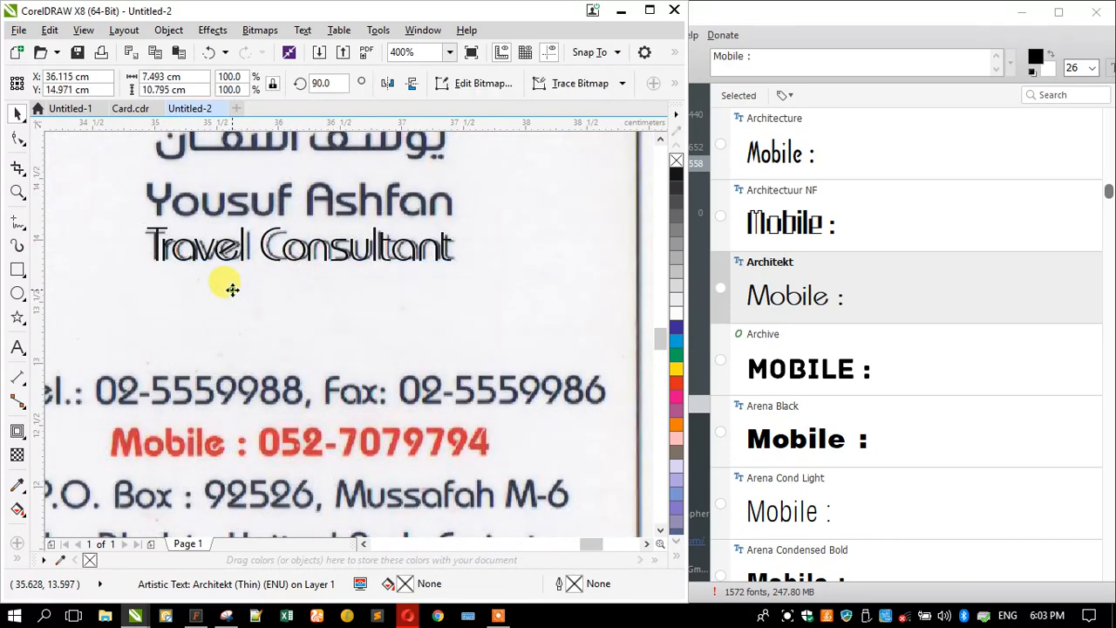
scroll(161, 249, up, 2)
drag(158, 252, 156, 319)
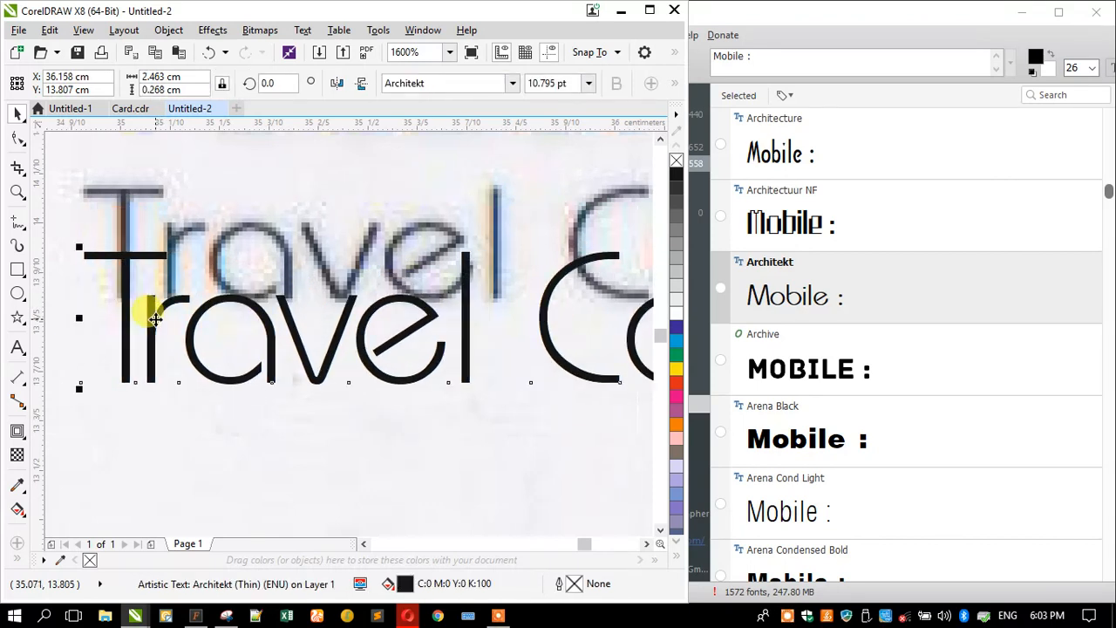
scroll(154, 319, down, 1)
drag(155, 319, 149, 294)
scroll(149, 296, down, 1)
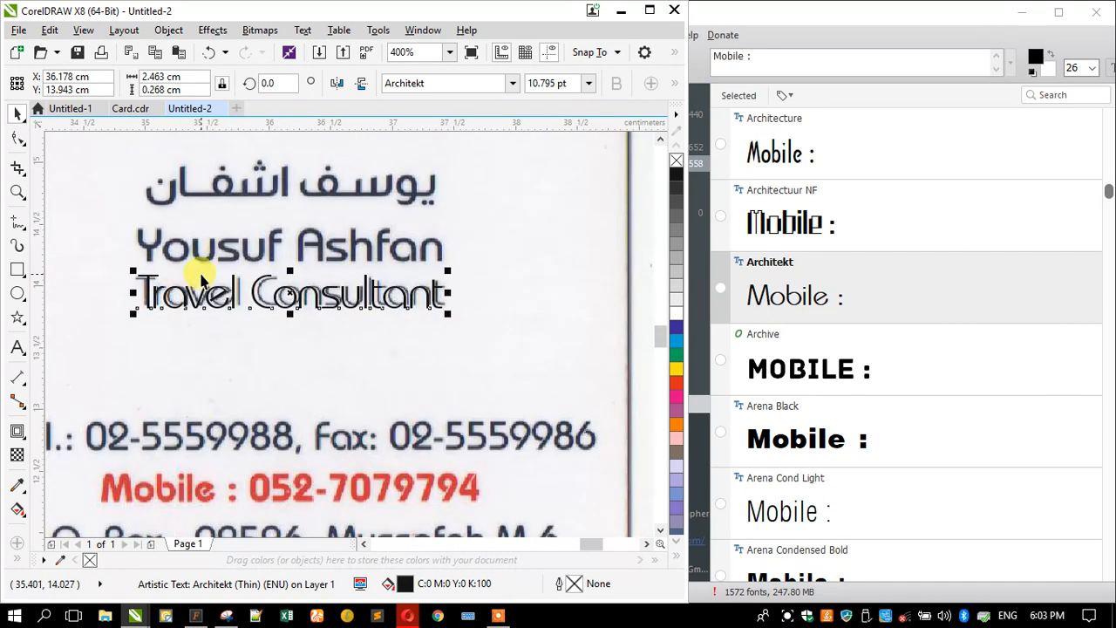
scroll(181, 375, down, 1)
scroll(190, 375, up, 1)
- In NexusFont, browse the English font previews down to the Ba… fonts and select Bahamas Bold (BAHAMASB.TTF)
click(841, 377)
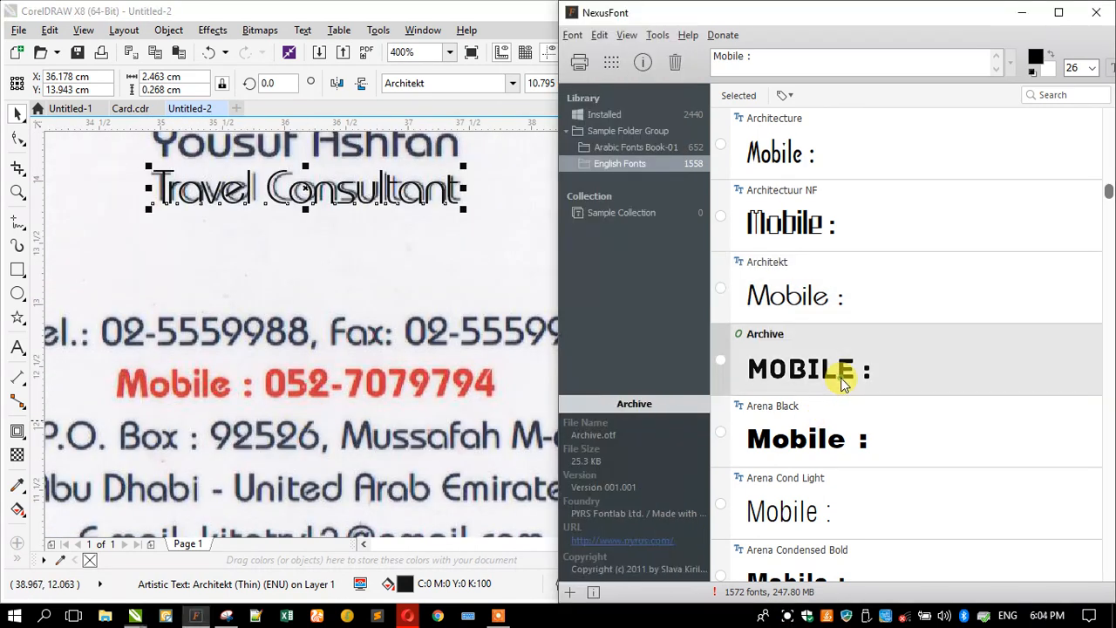
scroll(785, 370, down, 3)
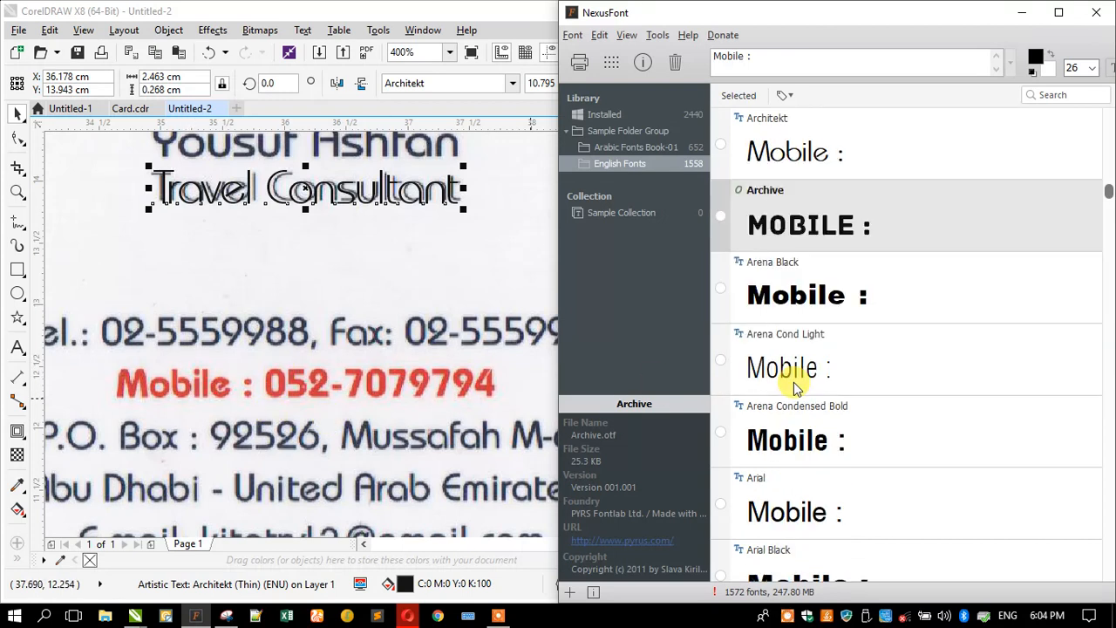
scroll(793, 382, down, 2)
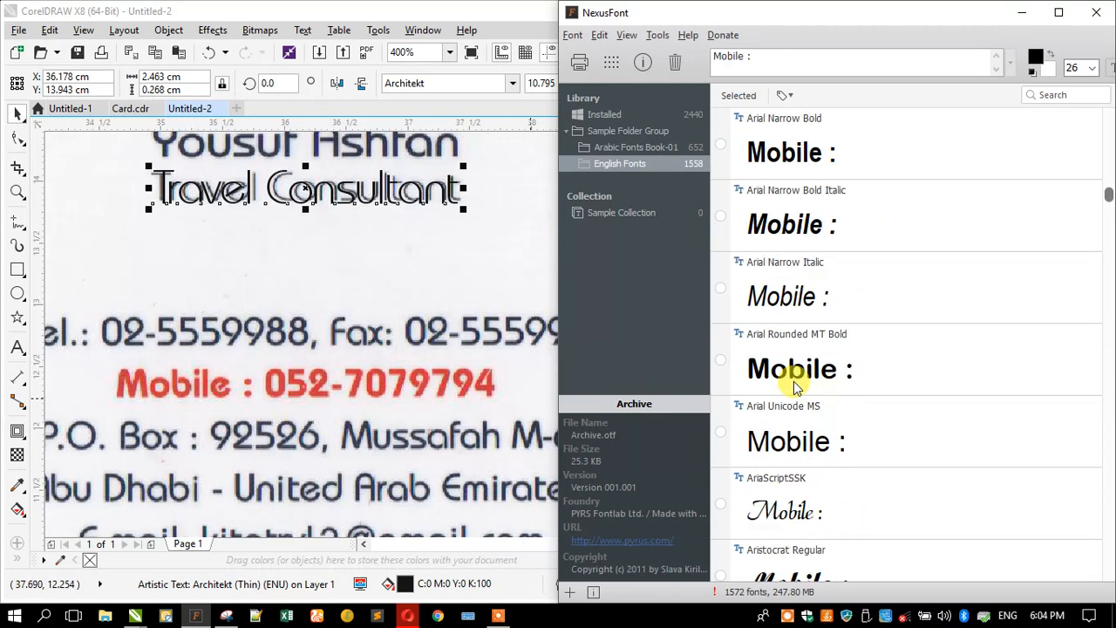
scroll(795, 387, down, 2)
scroll(795, 387, down, 4)
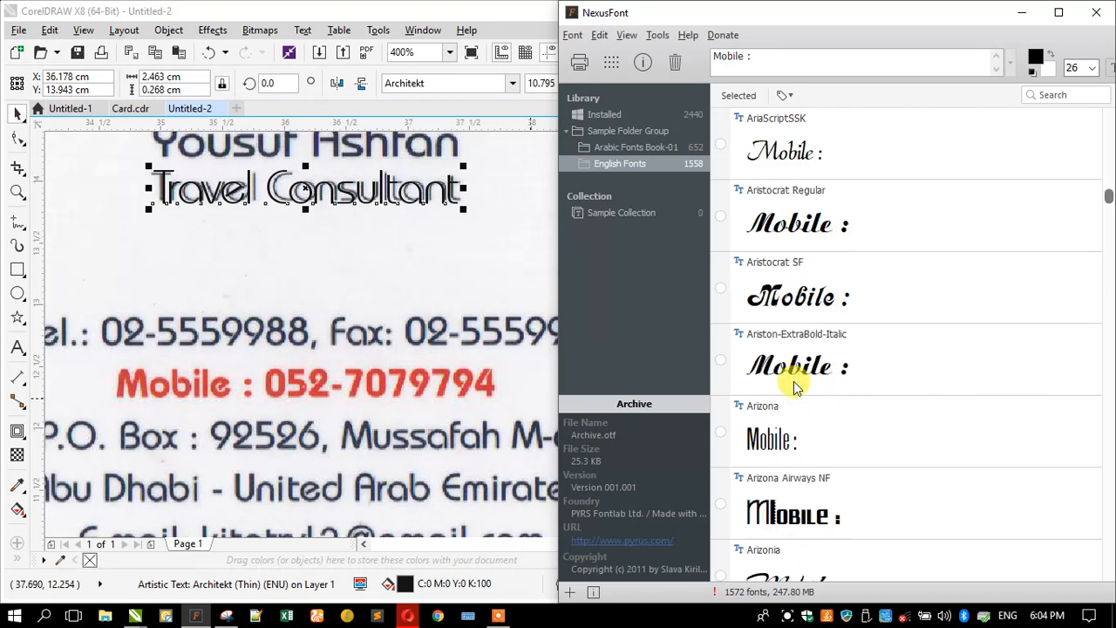
scroll(793, 381, down, 4)
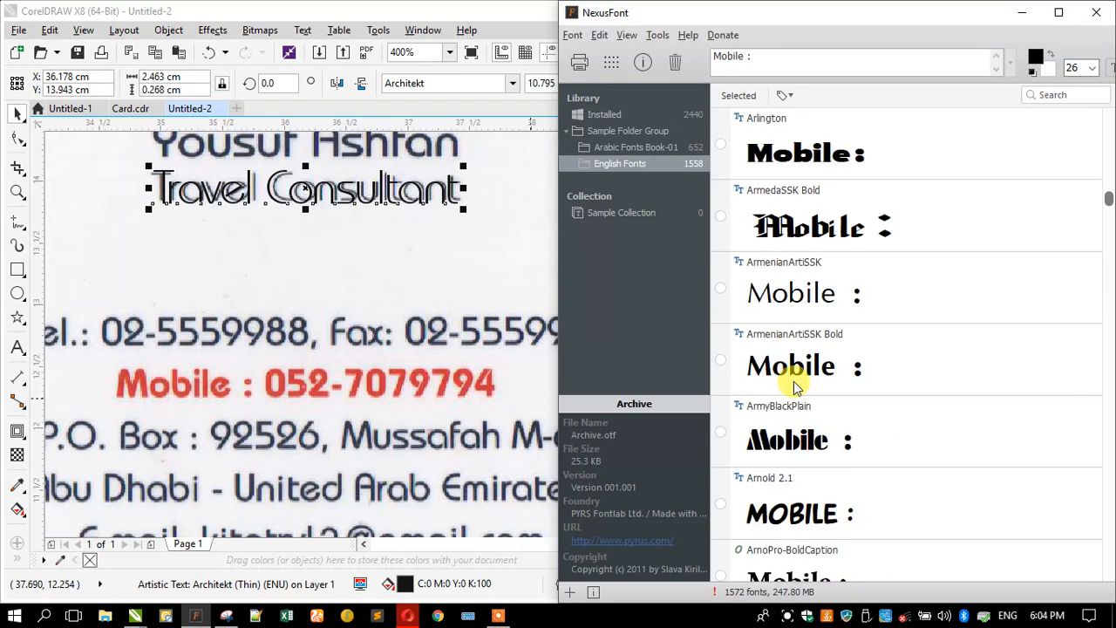
scroll(793, 381, down, 1)
scroll(793, 380, up, 1)
scroll(793, 381, down, 3)
scroll(793, 381, down, 5)
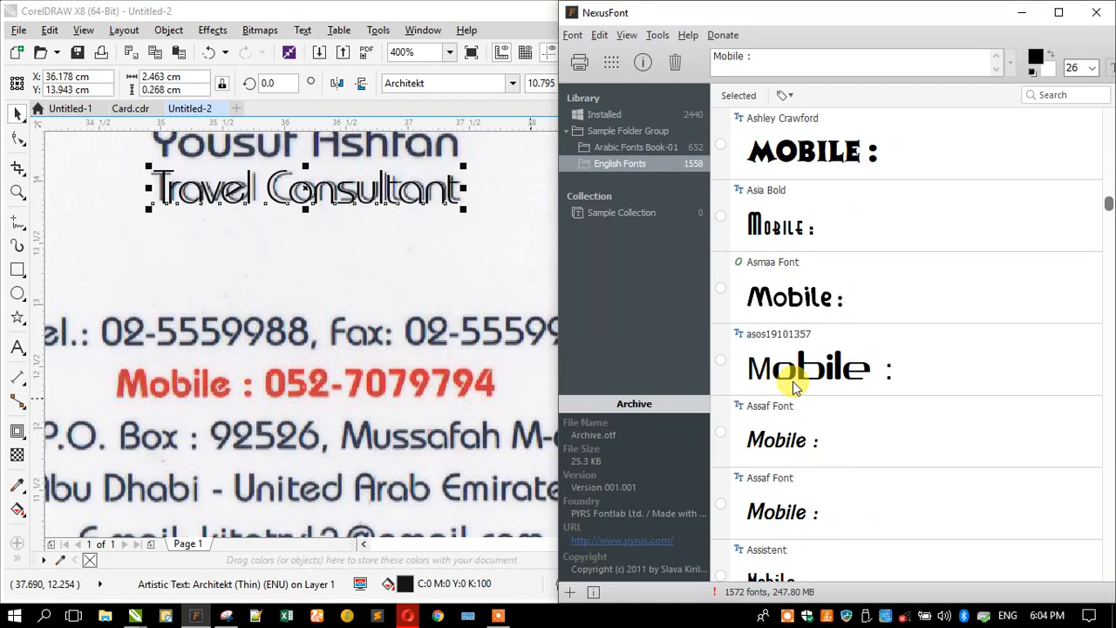
scroll(792, 381, down, 5)
scroll(792, 380, down, 5)
scroll(793, 386, down, 5)
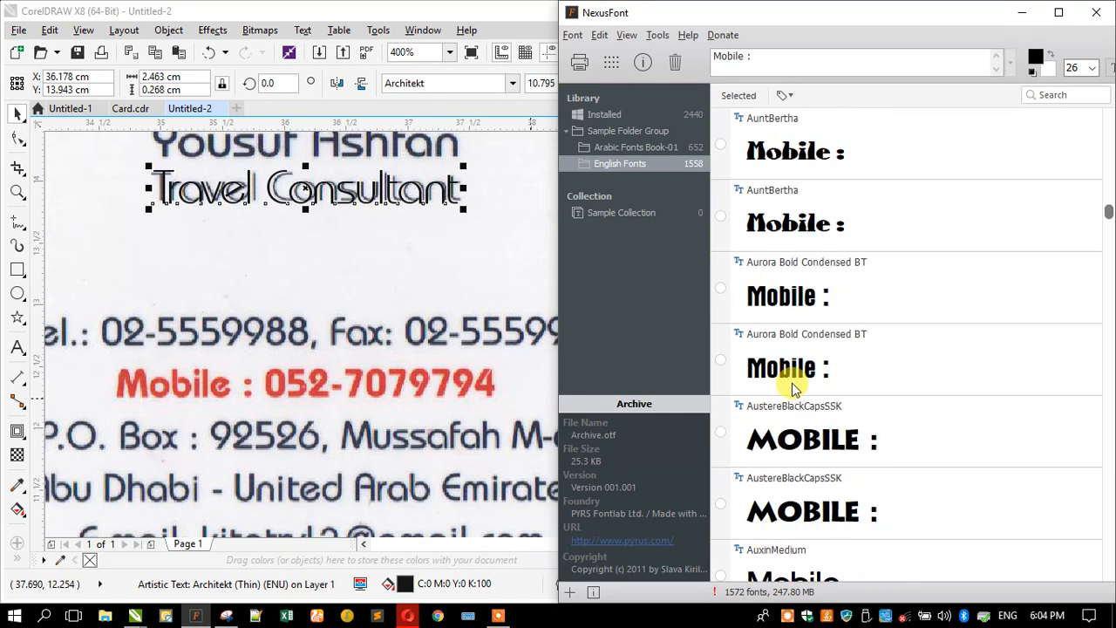
scroll(793, 386, down, 1)
scroll(791, 382, down, 9)
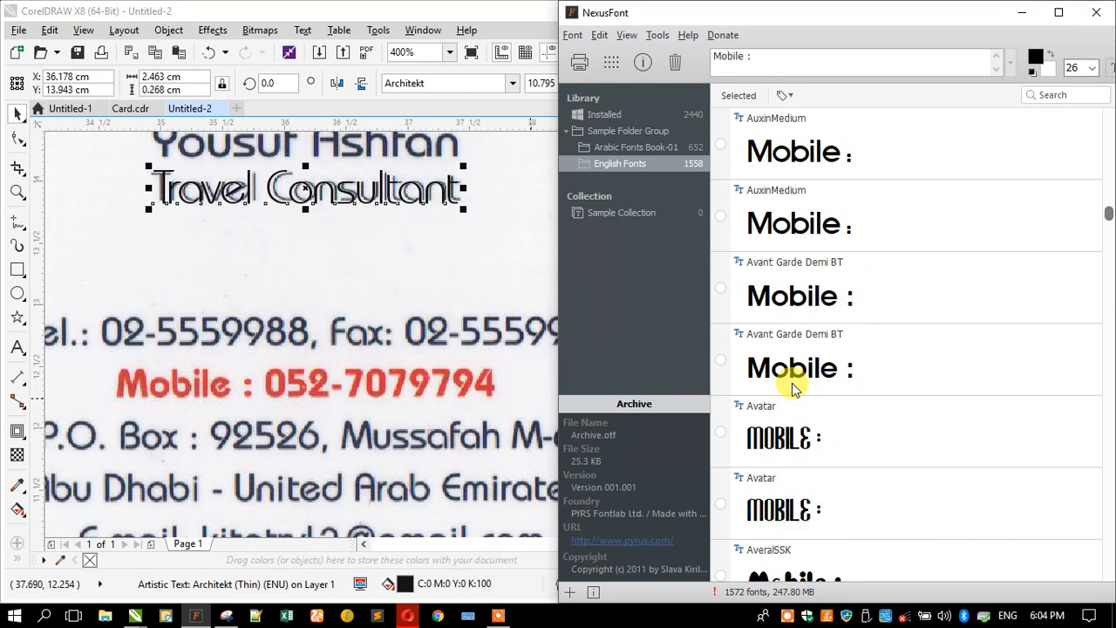
scroll(792, 383, down, 8)
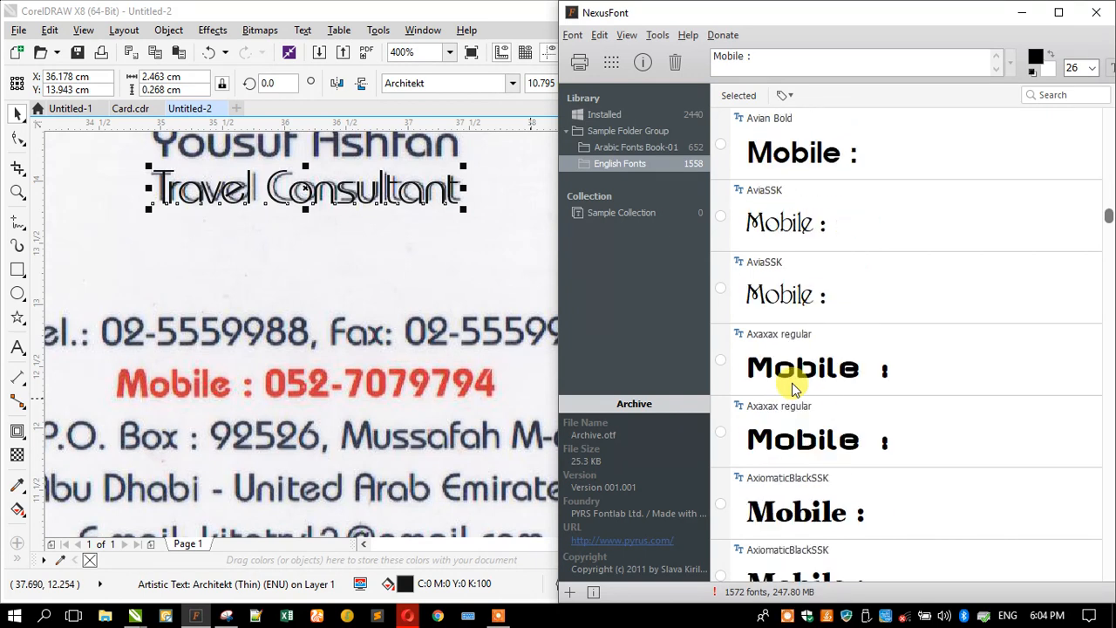
scroll(791, 383, down, 10)
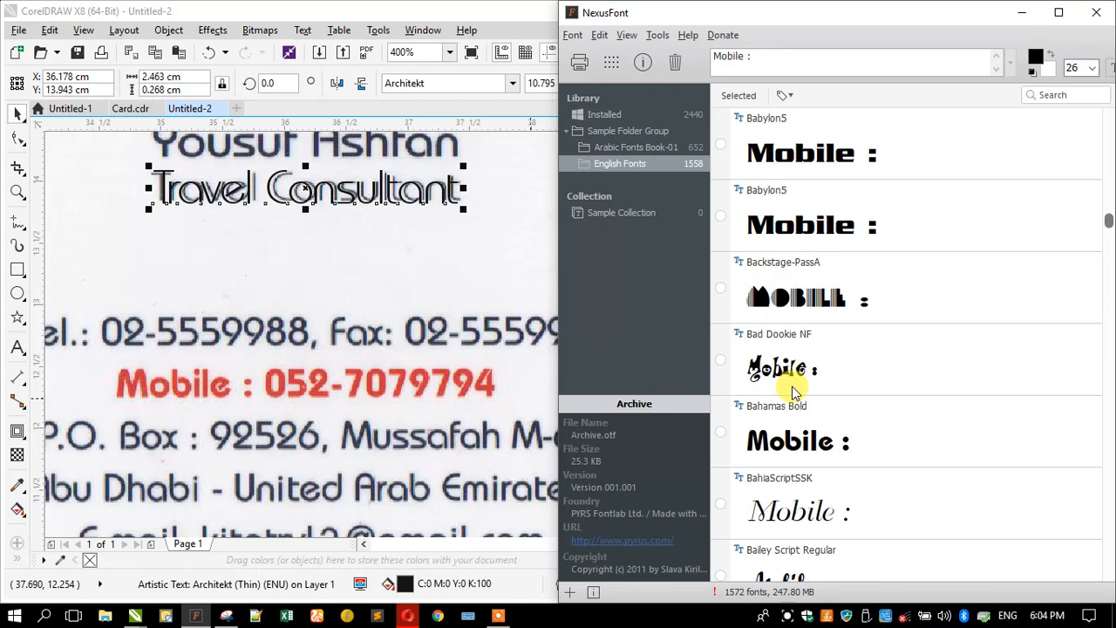
click(809, 440)
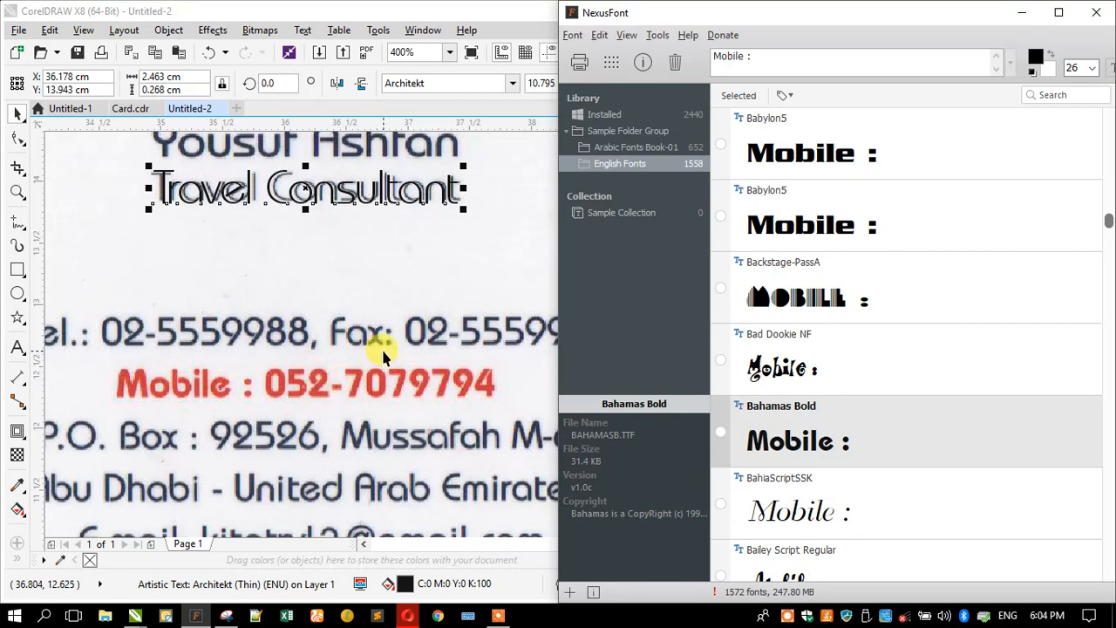
scroll(384, 353, down, 2)
- Set the contact-details text block in Bahamas and move it onto the card
click(149, 354)
click(432, 81)
text(b)
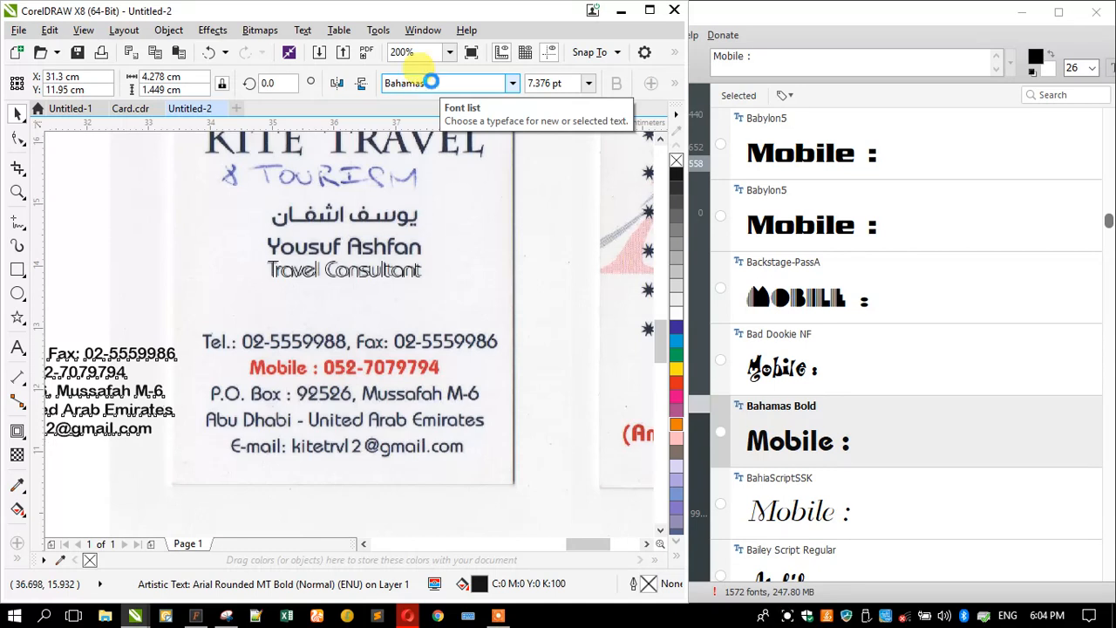
key(Return)
drag(149, 346, 408, 339)
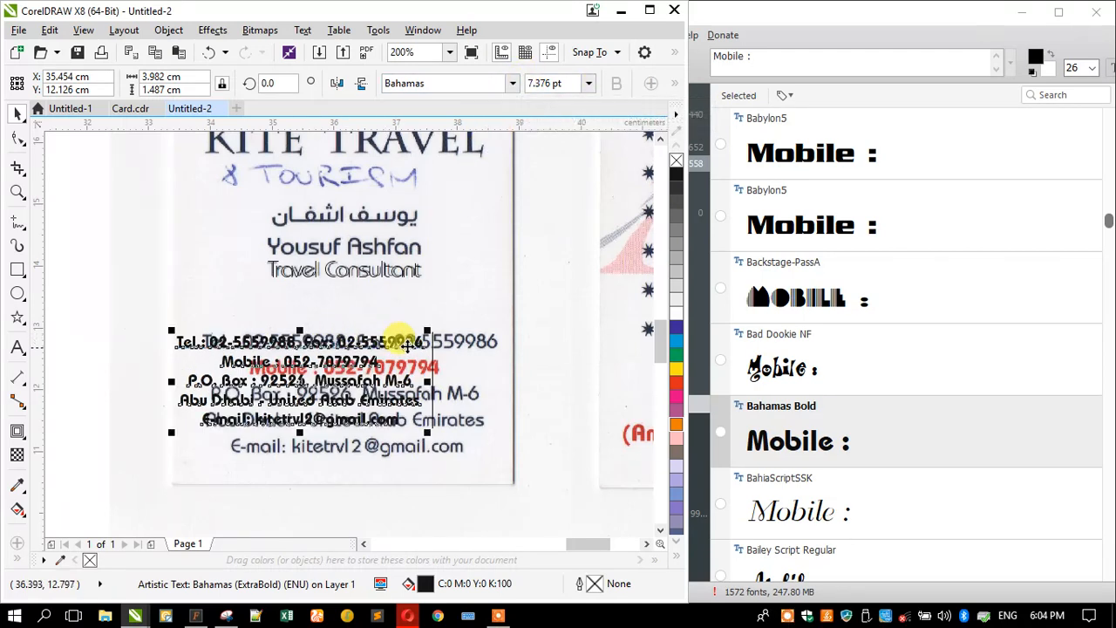
scroll(406, 342, up, 2)
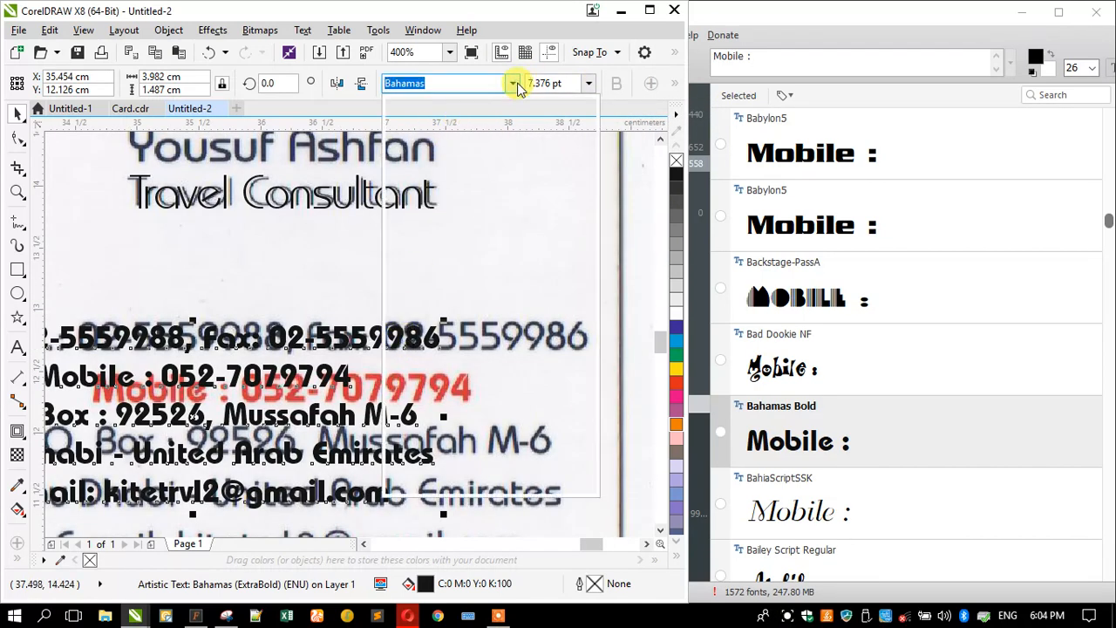
click(514, 84)
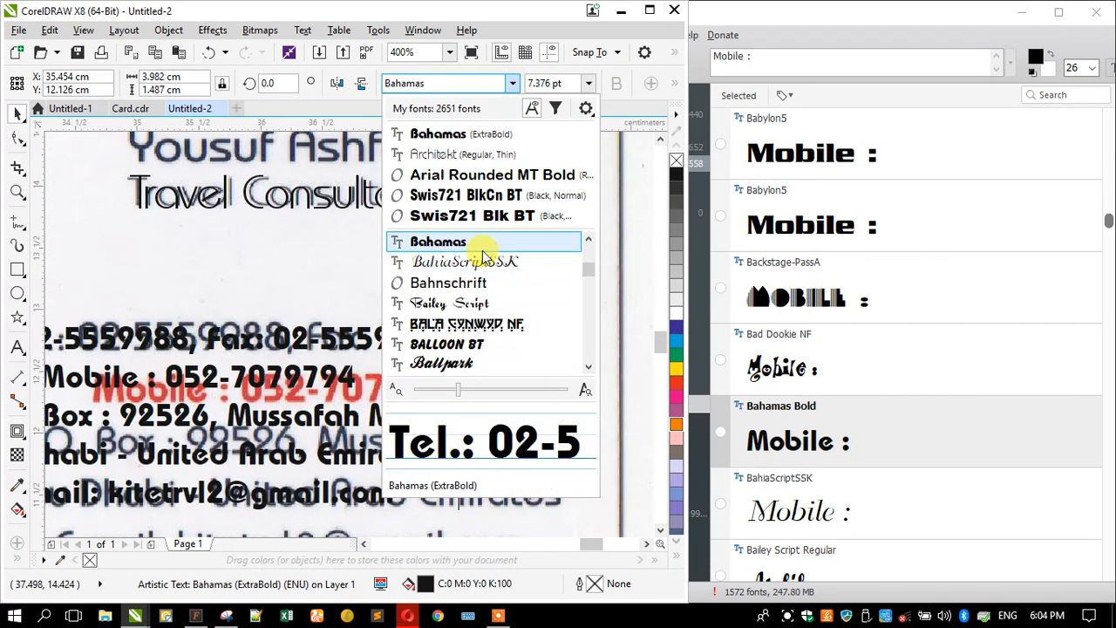
scroll(482, 284, up, 1)
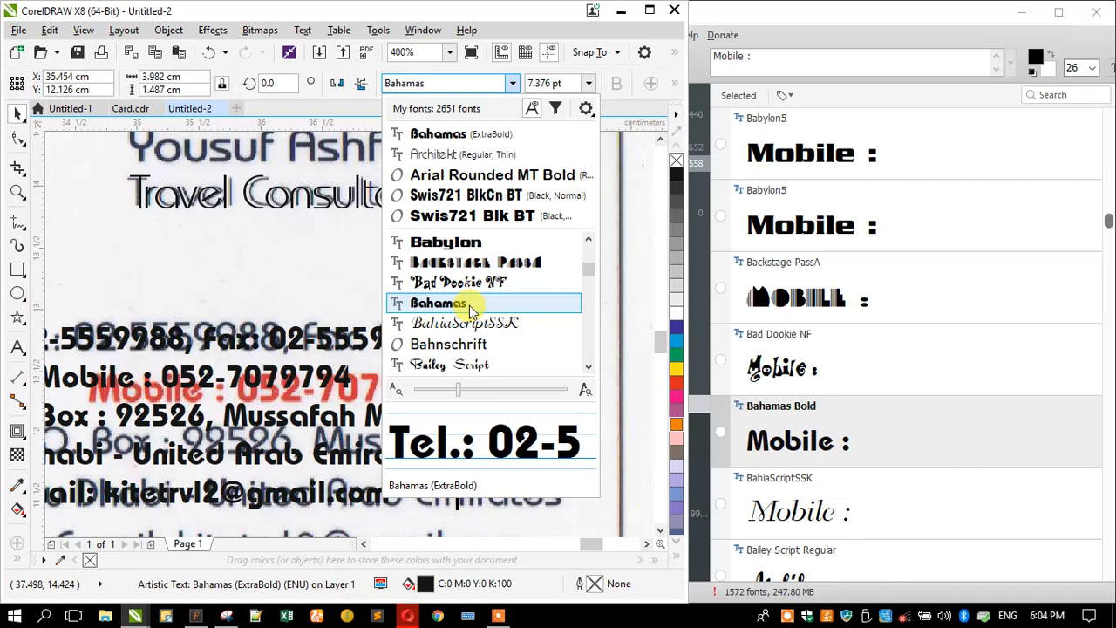
click(469, 304)
- Position the contact block over the scanned details and enlarge it to about 117.9%
drag(322, 375, 441, 392)
scroll(443, 336, down, 1)
drag(251, 428, 202, 443)
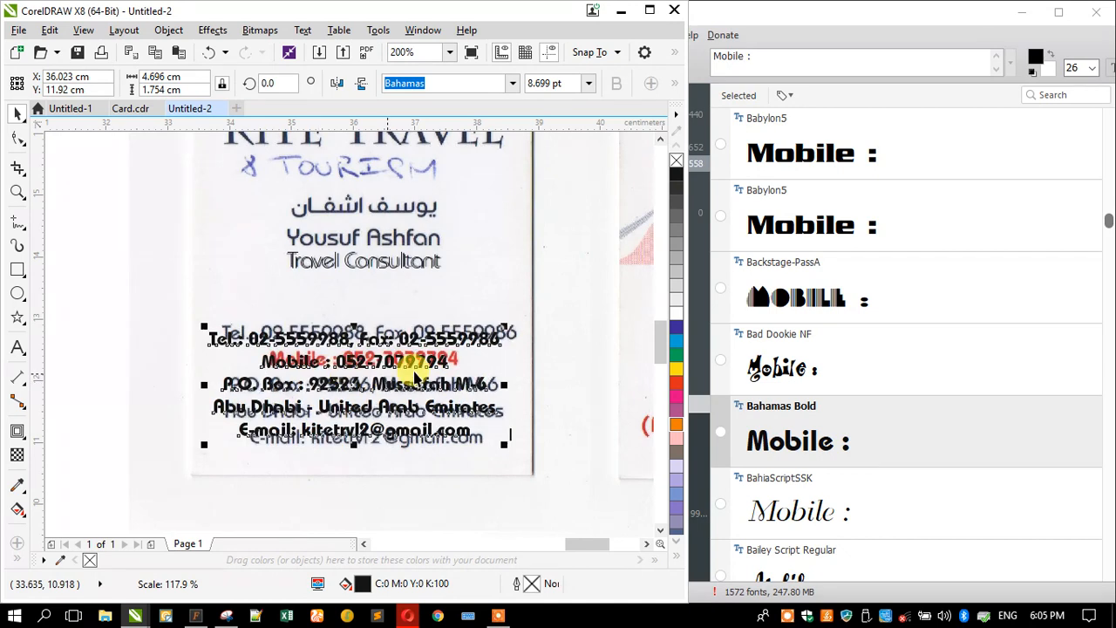
scroll(417, 377, up, 1)
drag(575, 276, 598, 249)
scroll(461, 286, down, 1)
scroll(232, 304, up, 1)
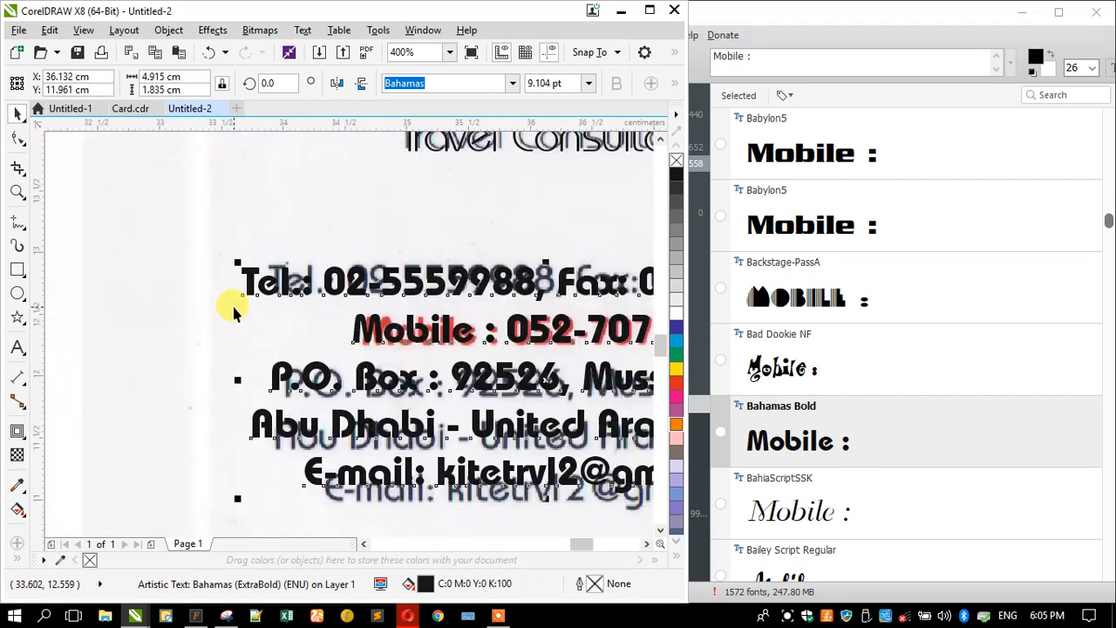
scroll(215, 304, down, 1)
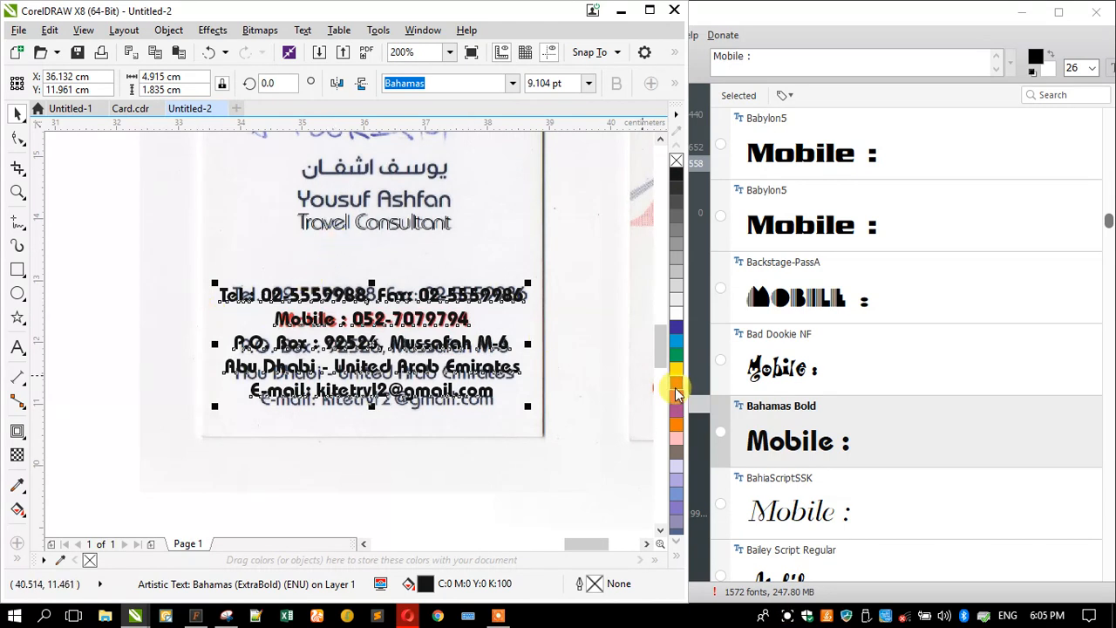
- Browse NexusFont previews from the Be… fonts past Billings and select Bimini Bold
click(860, 390)
scroll(854, 401, down, 3)
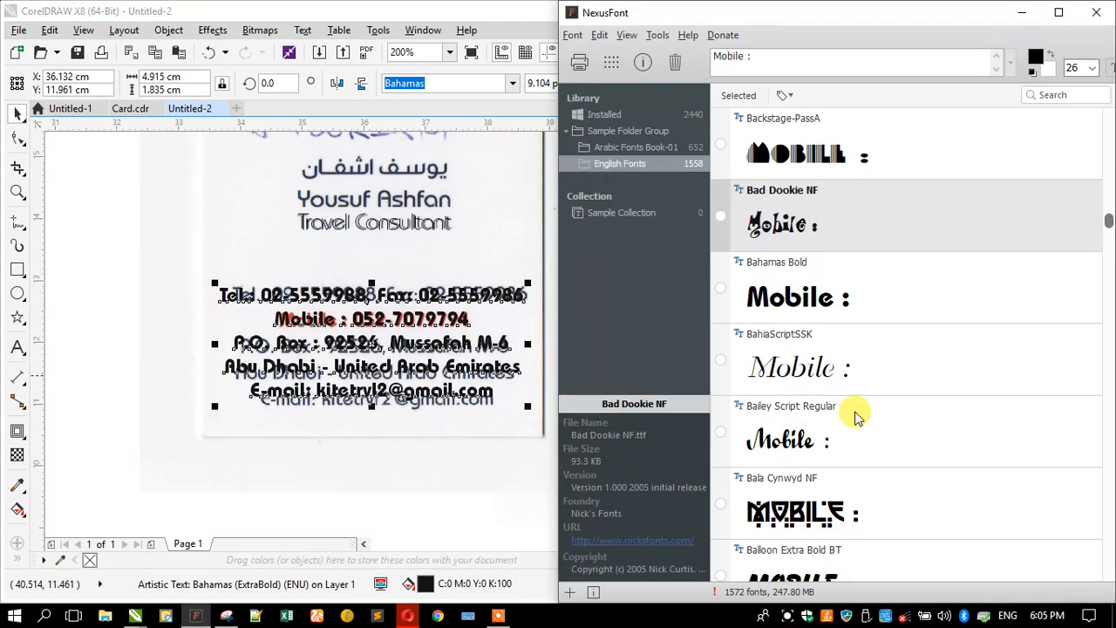
scroll(863, 405, down, 4)
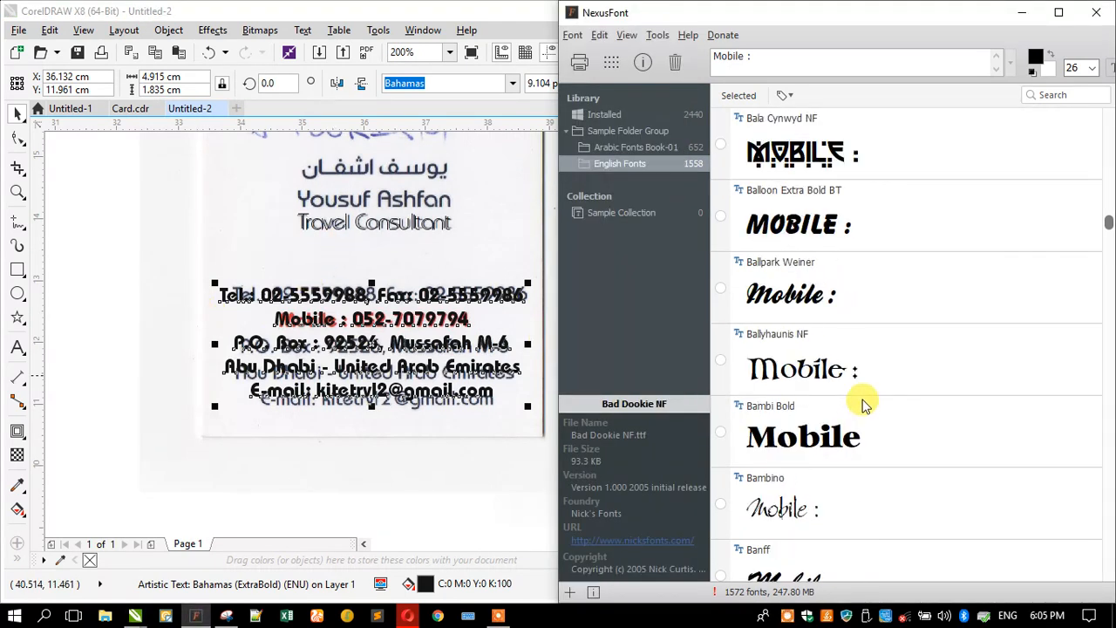
scroll(863, 404, down, 5)
scroll(863, 403, down, 7)
scroll(863, 403, down, 7)
scroll(863, 404, down, 3)
scroll(863, 403, up, 2)
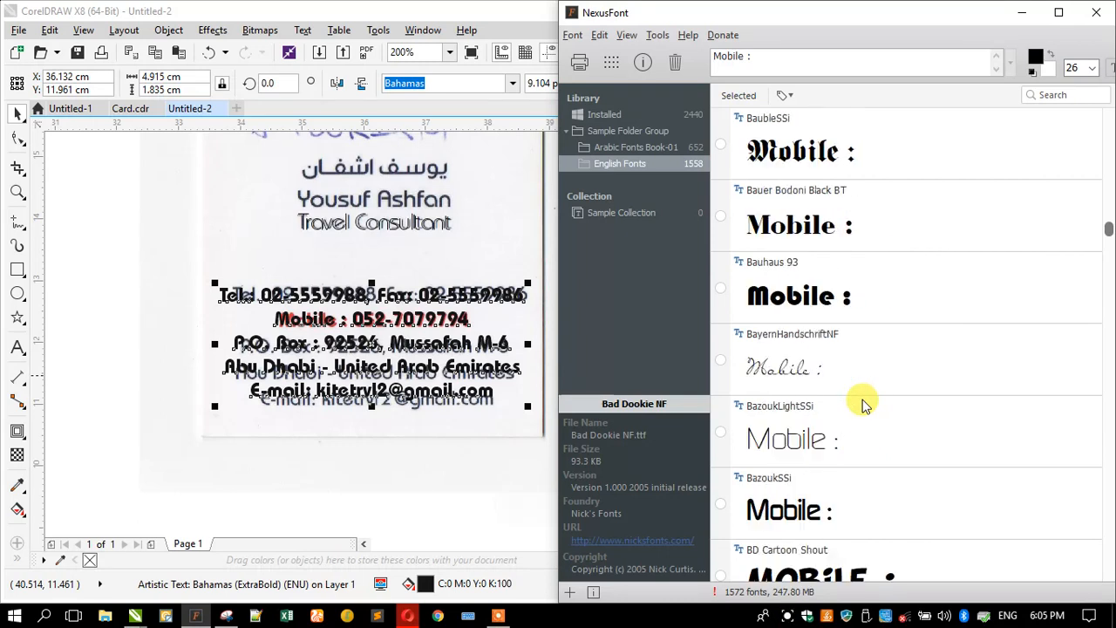
scroll(863, 404, down, 5)
scroll(863, 403, down, 5)
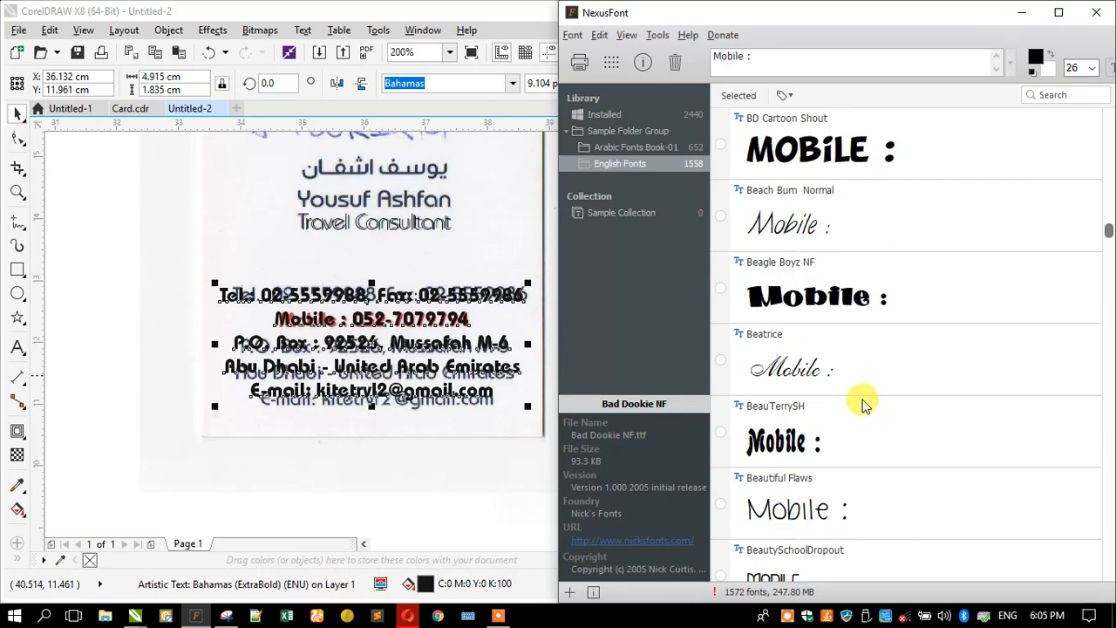
scroll(863, 403, down, 7)
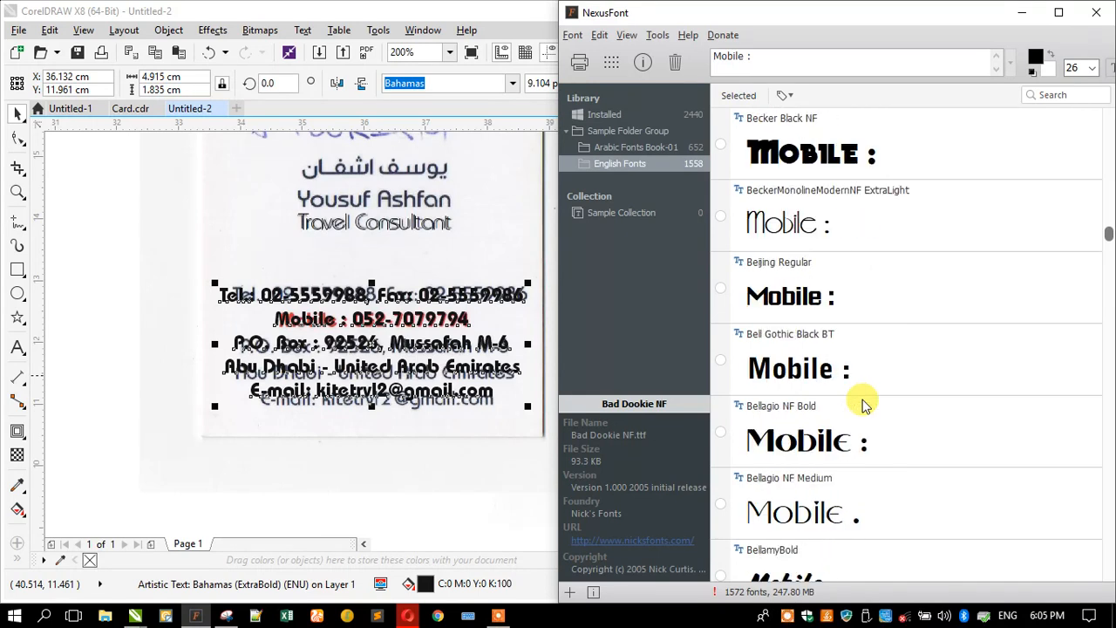
scroll(863, 403, down, 3)
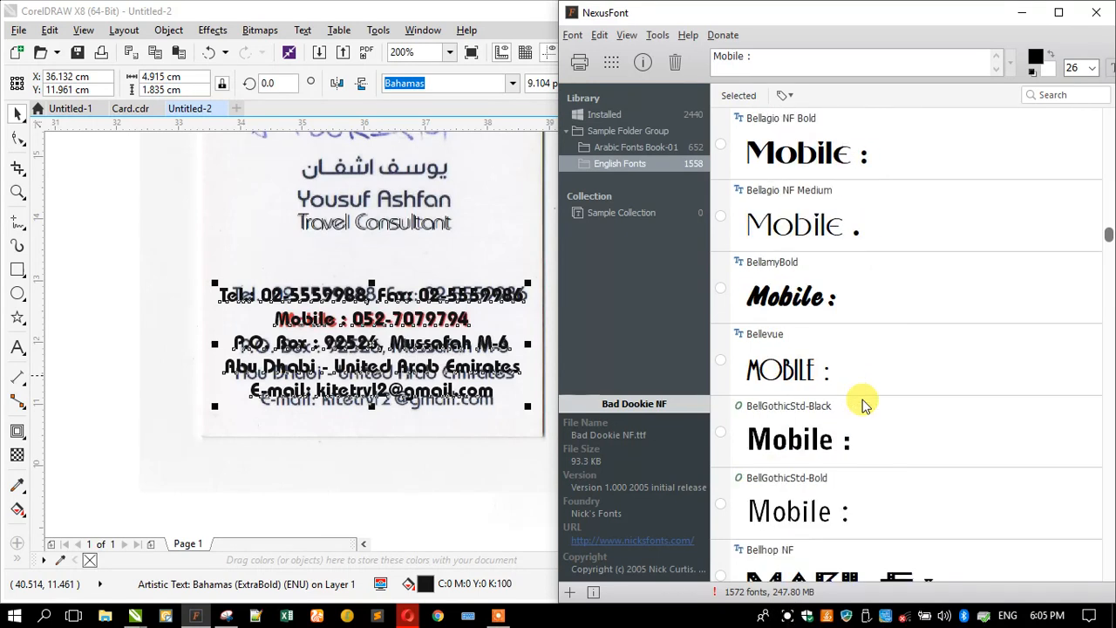
scroll(863, 403, down, 8)
scroll(863, 403, down, 4)
scroll(863, 403, down, 9)
scroll(863, 403, down, 6)
scroll(863, 404, down, 5)
scroll(863, 403, down, 3)
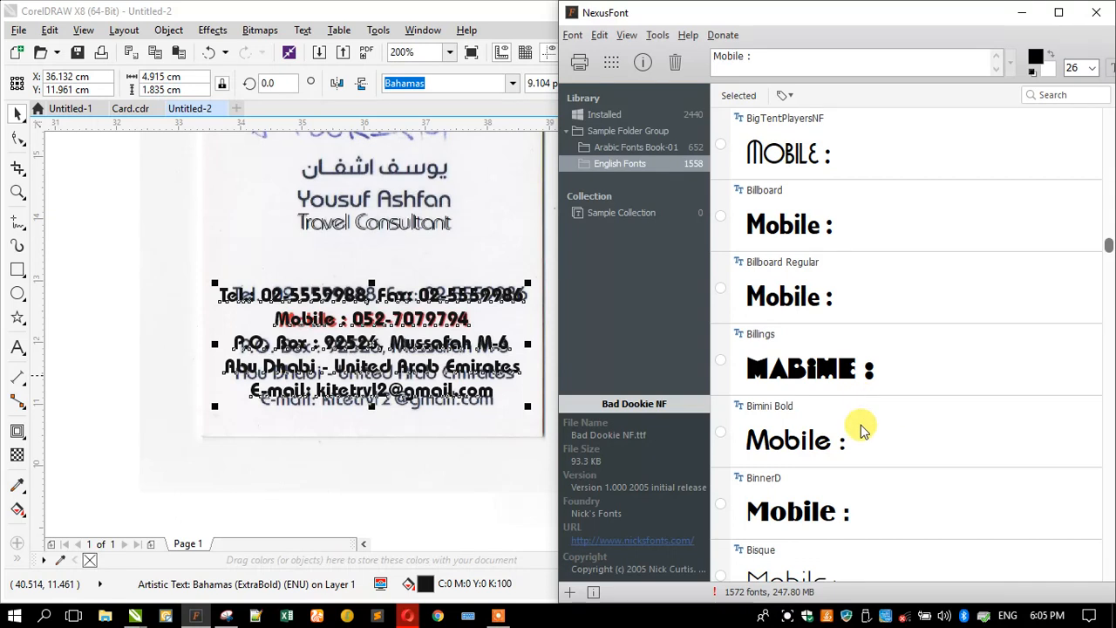
click(859, 427)
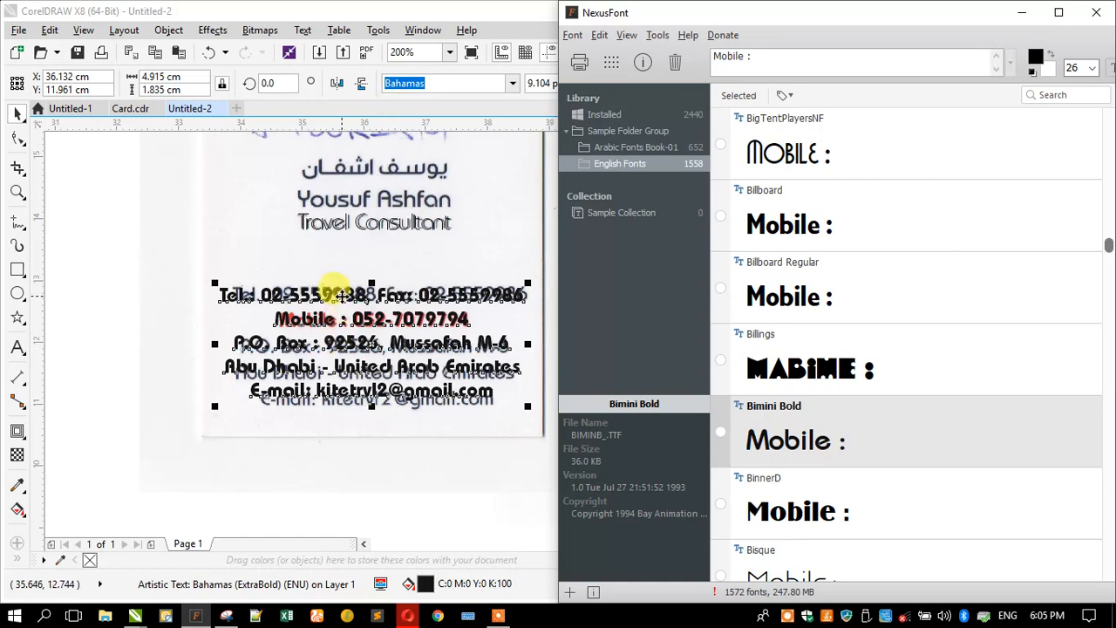
- Drop a copy of the contact block up-left and set the original block in Bimini
drag(342, 297, 182, 201)
right_click(183, 201)
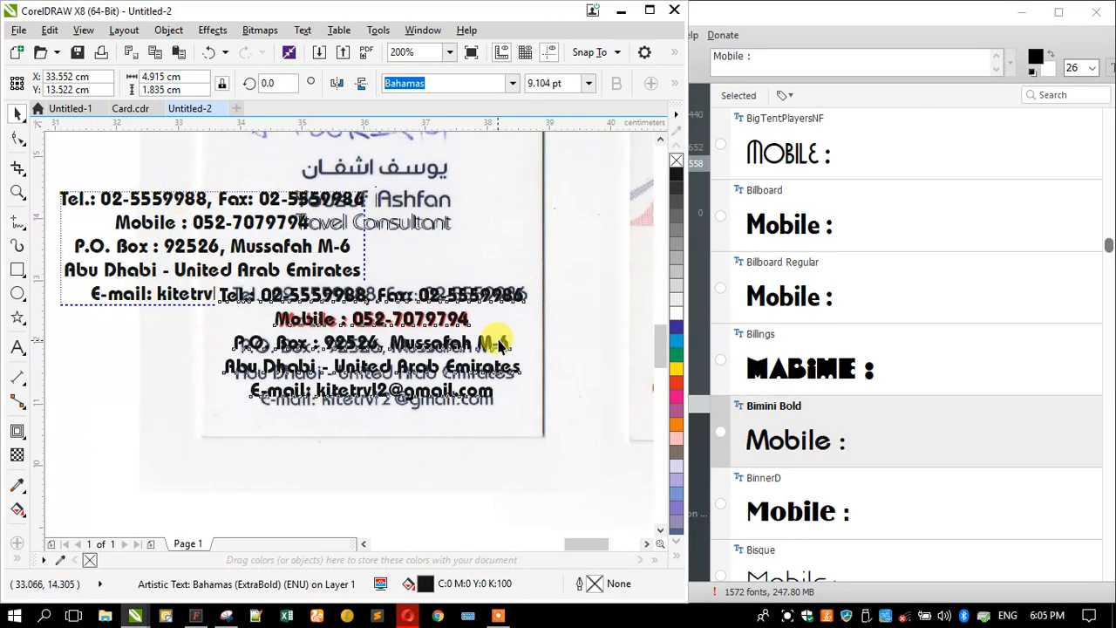
click(486, 305)
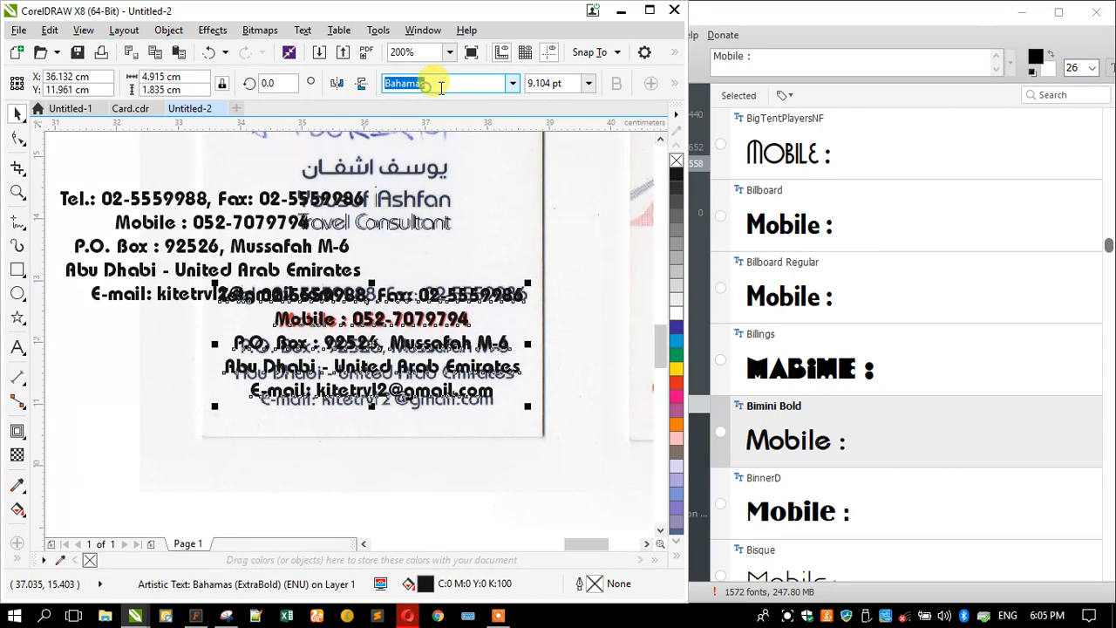
text(Bimini)
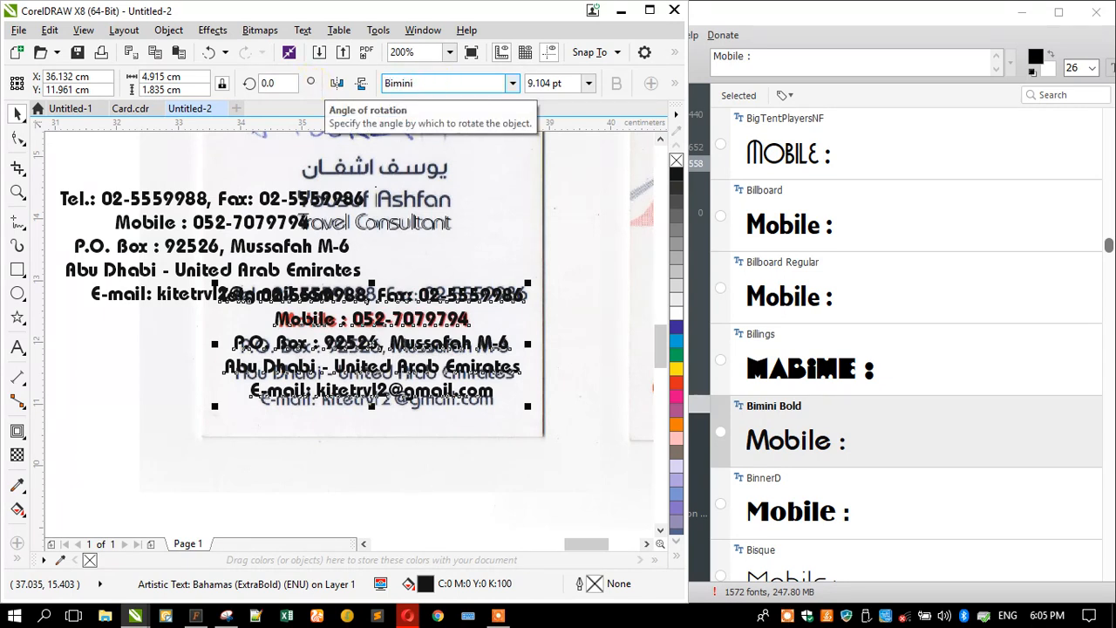
key(Return)
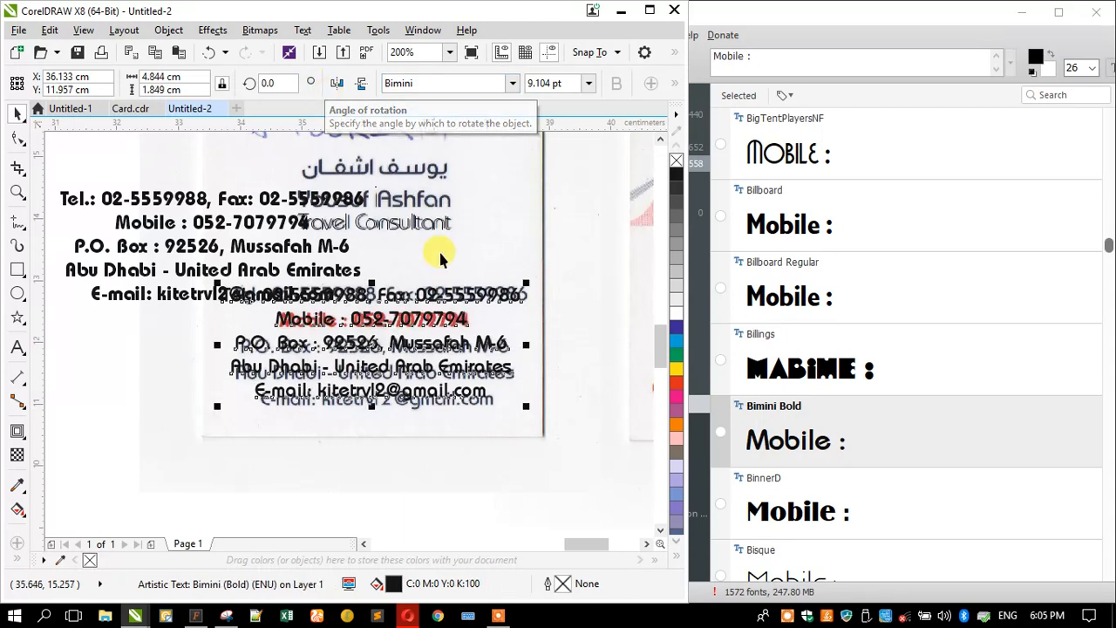
click(513, 83)
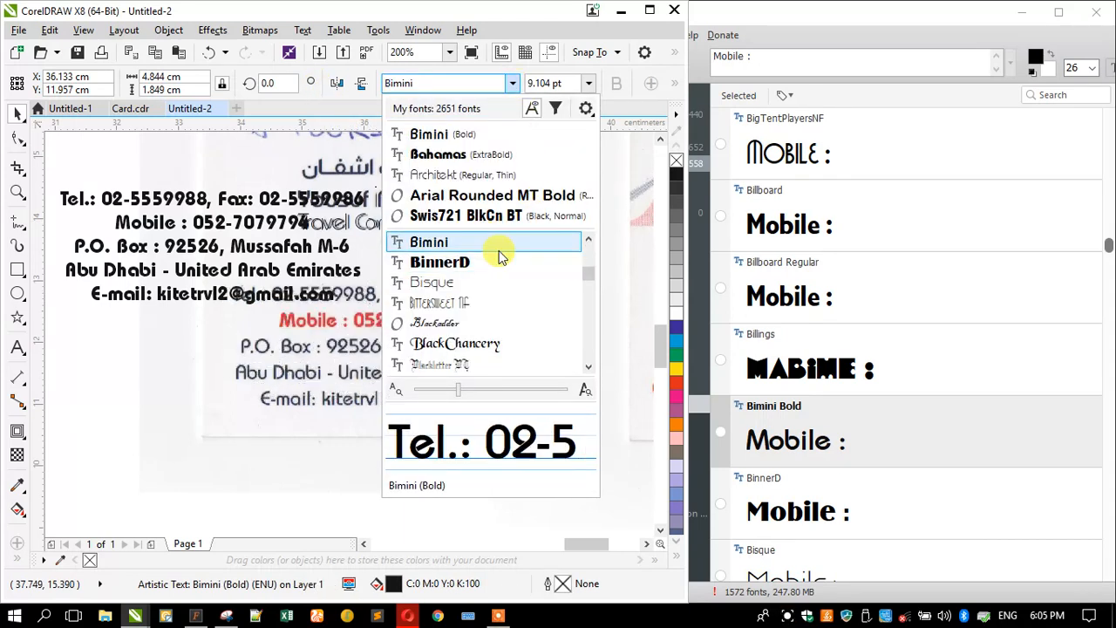
scroll(488, 269, up, 1)
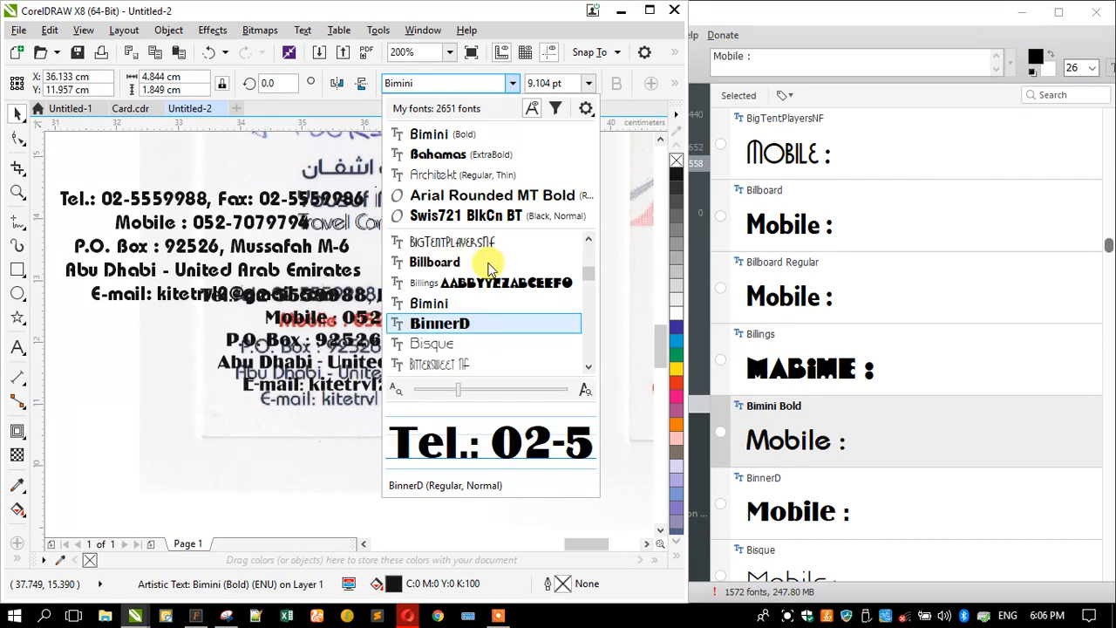
click(465, 308)
- Reselect the Bimini contact text and enlarge it slightly to match the scan
scroll(289, 340, up, 1)
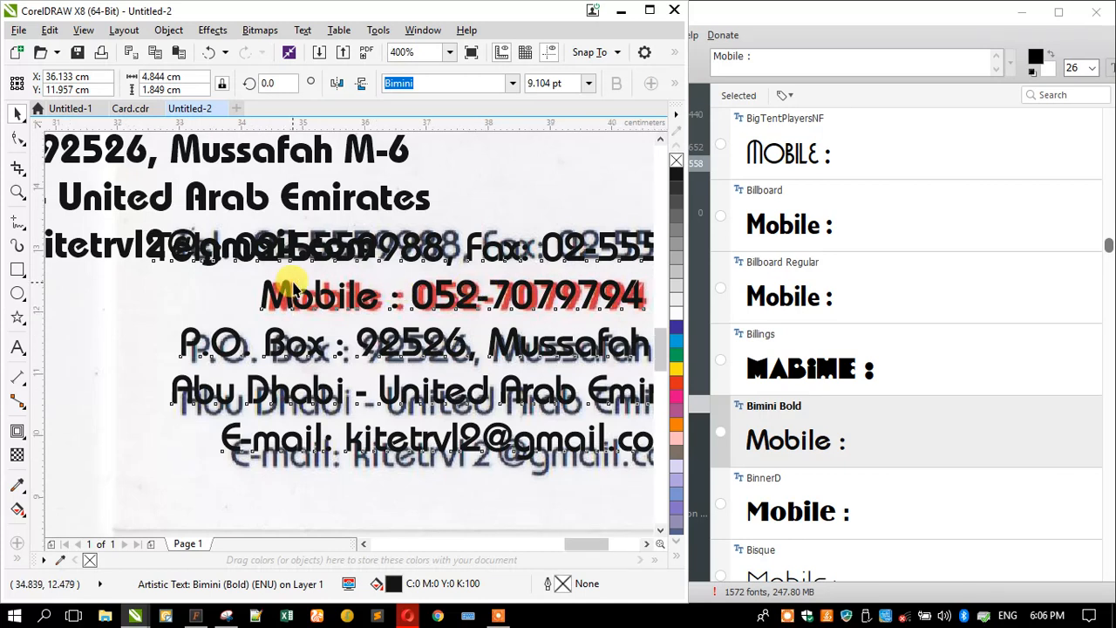
scroll(488, 275, down, 1)
scroll(498, 266, up, 1)
click(502, 272)
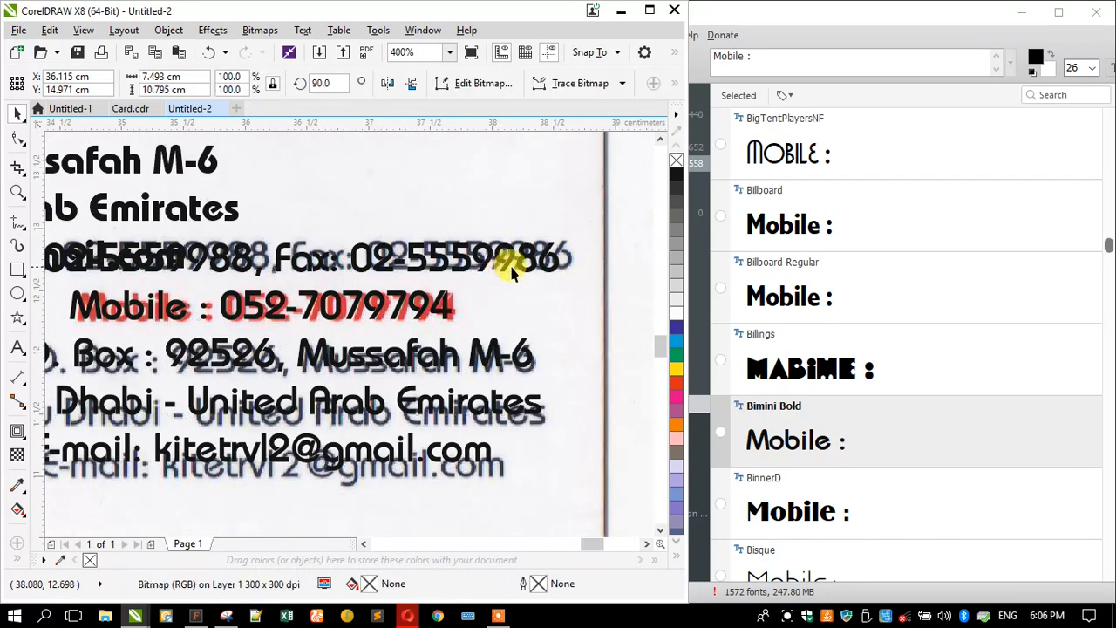
scroll(514, 262, up, 2)
click(562, 262)
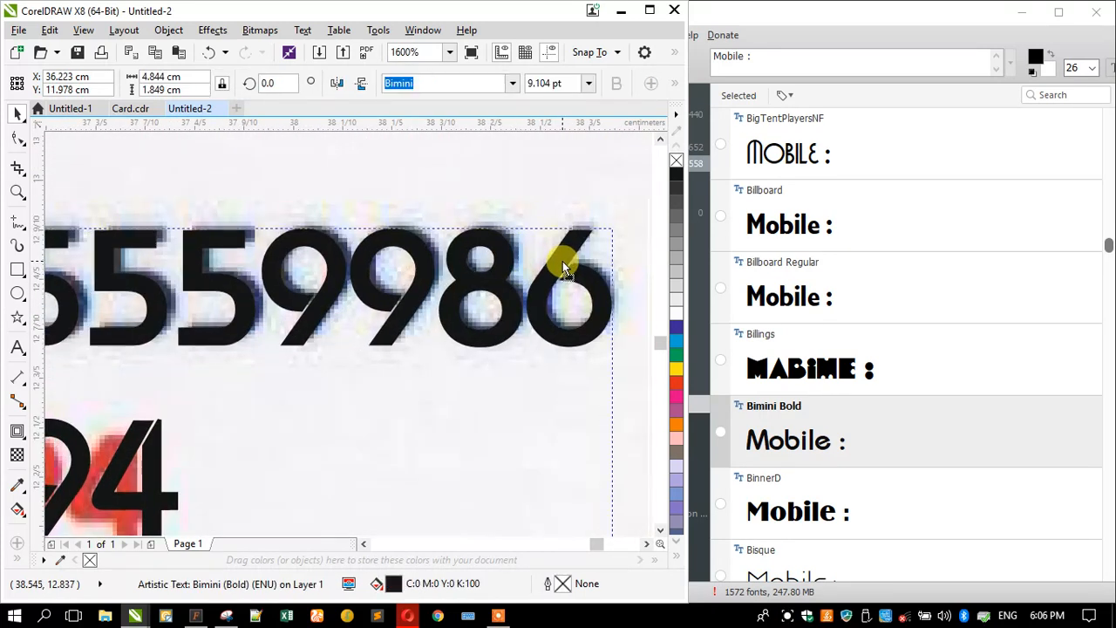
scroll(567, 252, down, 2)
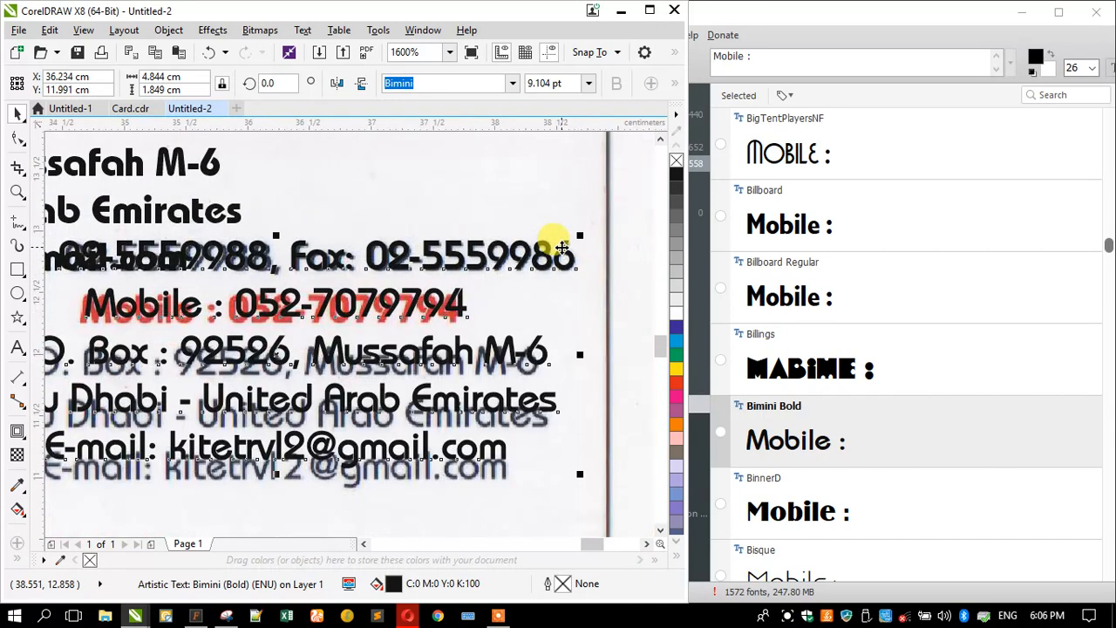
scroll(271, 251, up, 1)
drag(256, 443, 261, 454)
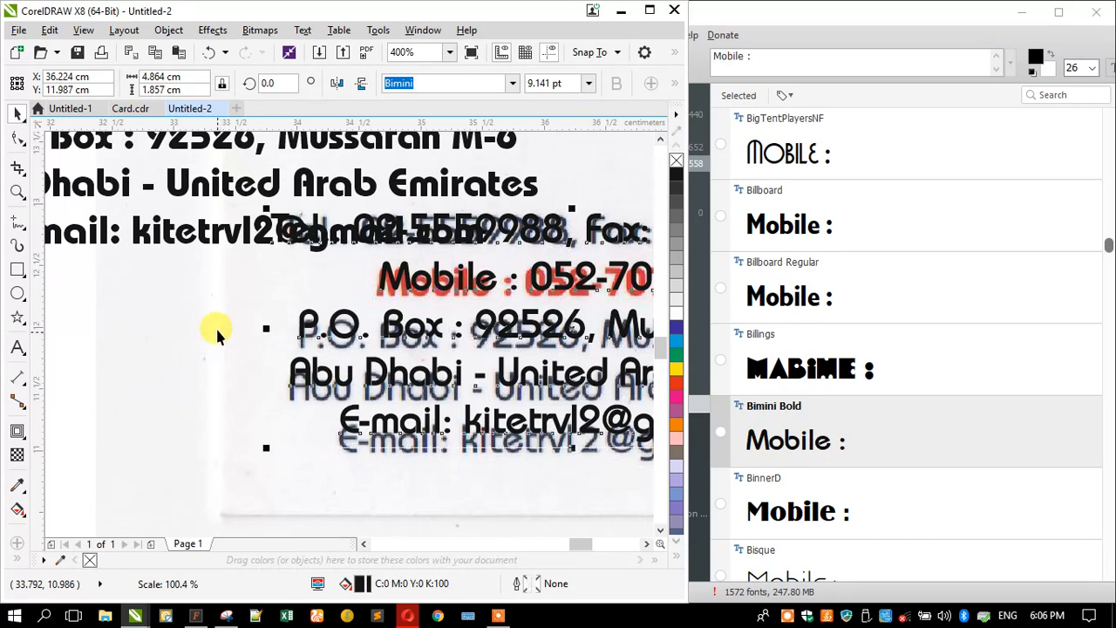
scroll(216, 330, down, 1)
- Select the whole Mobile line in the text and colour it red
click(18, 140)
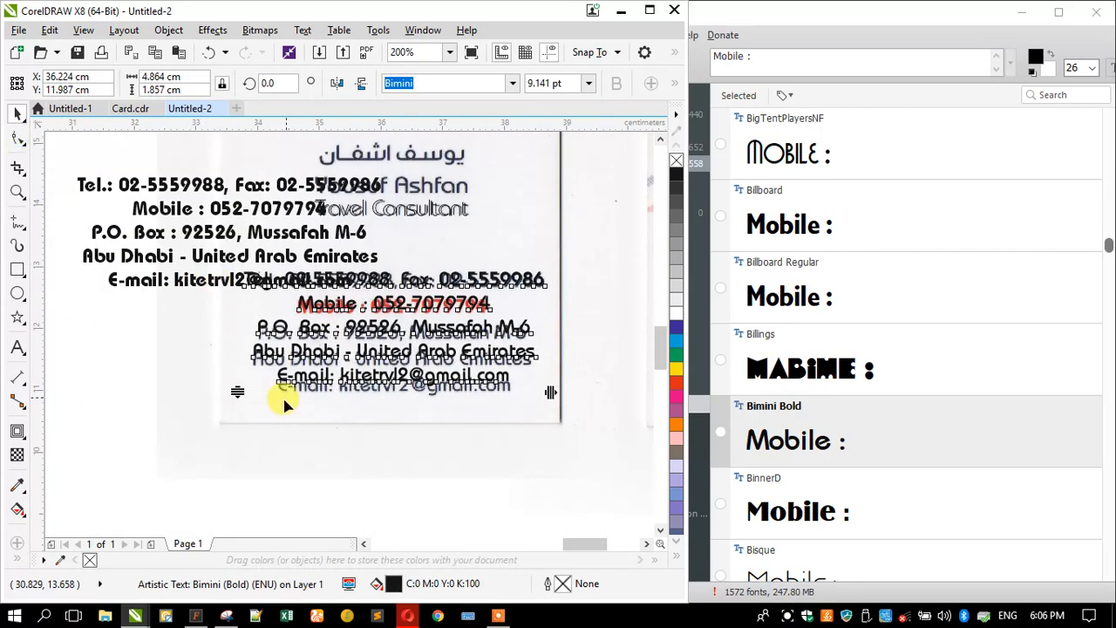
click(220, 394)
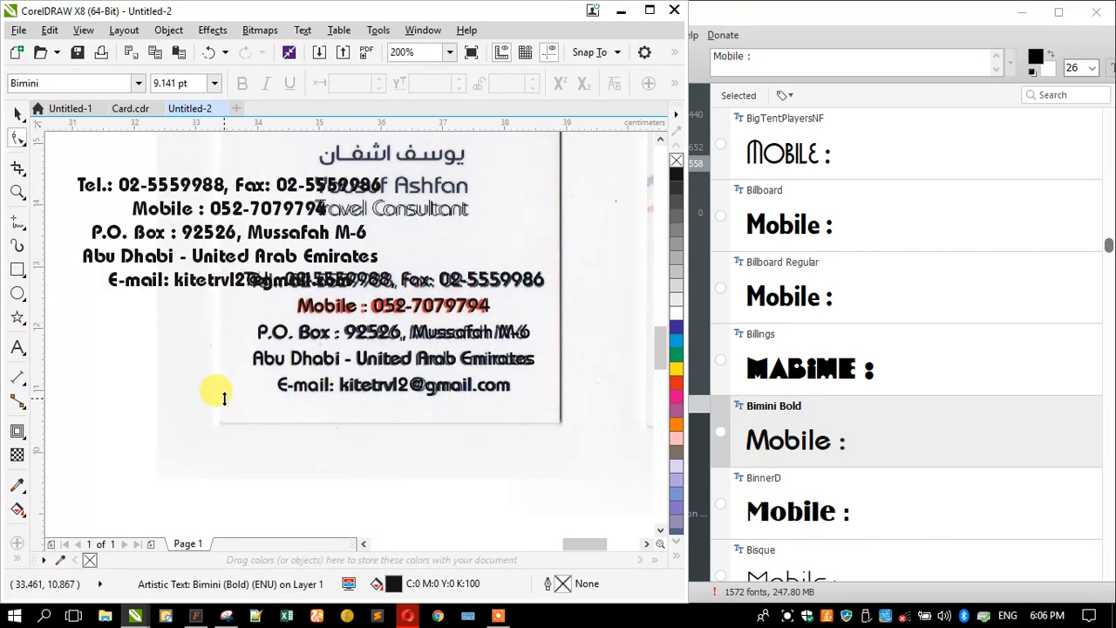
click(284, 385)
scroll(366, 282, up, 1)
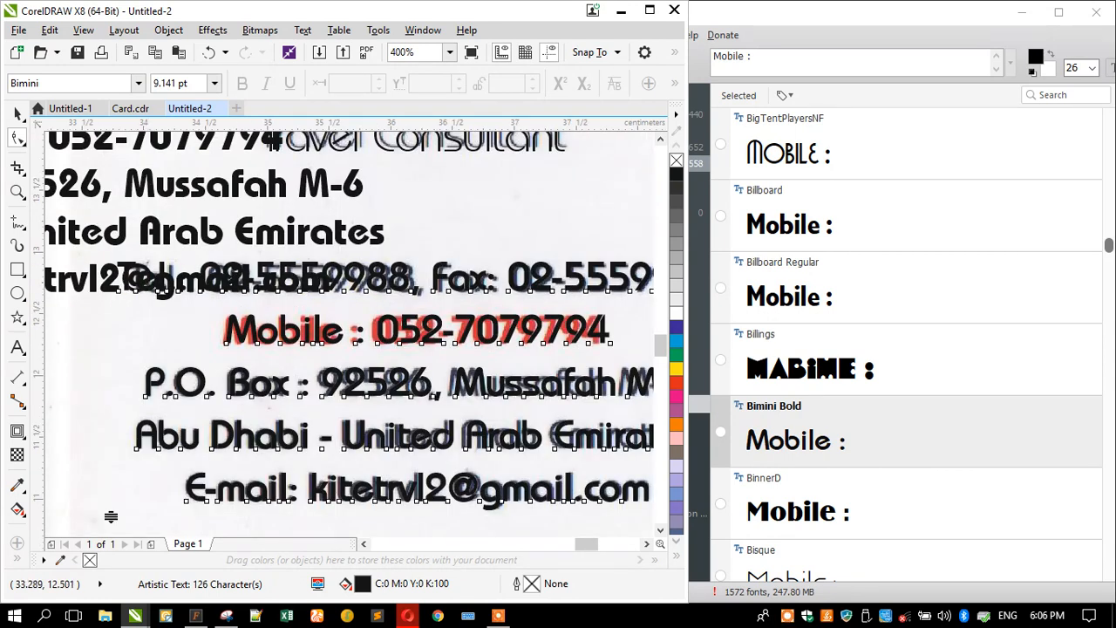
click(16, 348)
drag(224, 322, 623, 333)
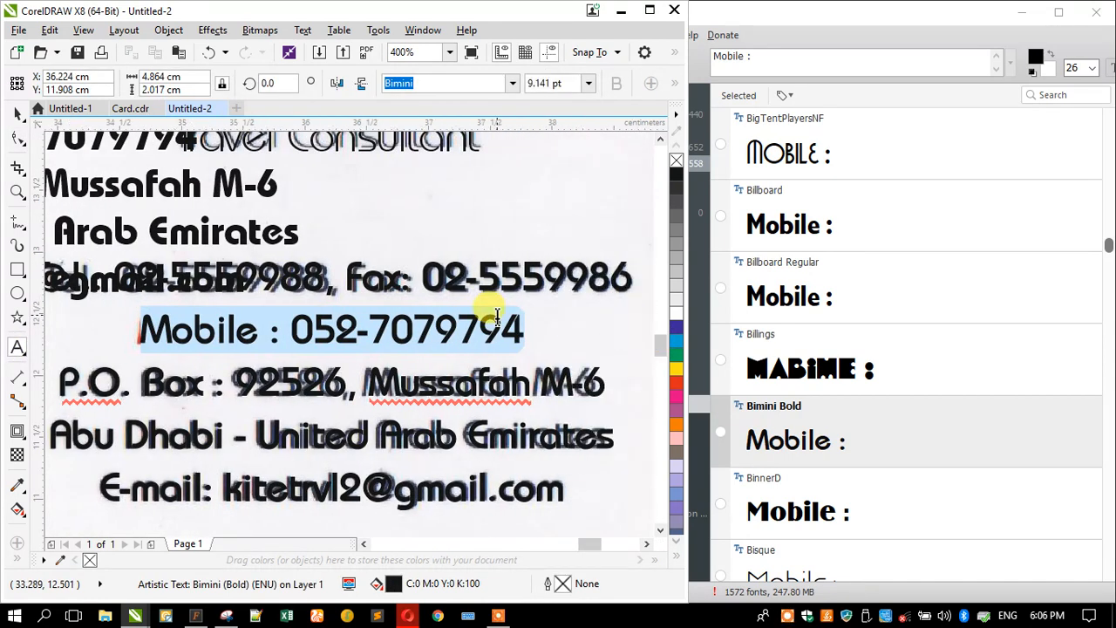
click(677, 386)
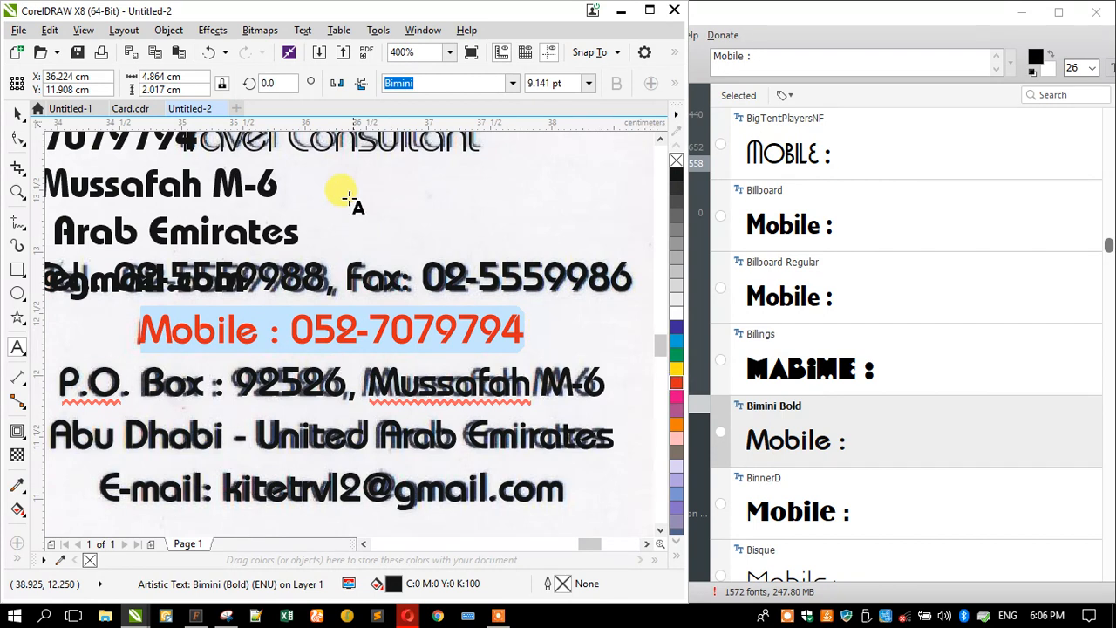
- Set the Mobile line to Bahamas and select the Travel Consultant text
click(511, 83)
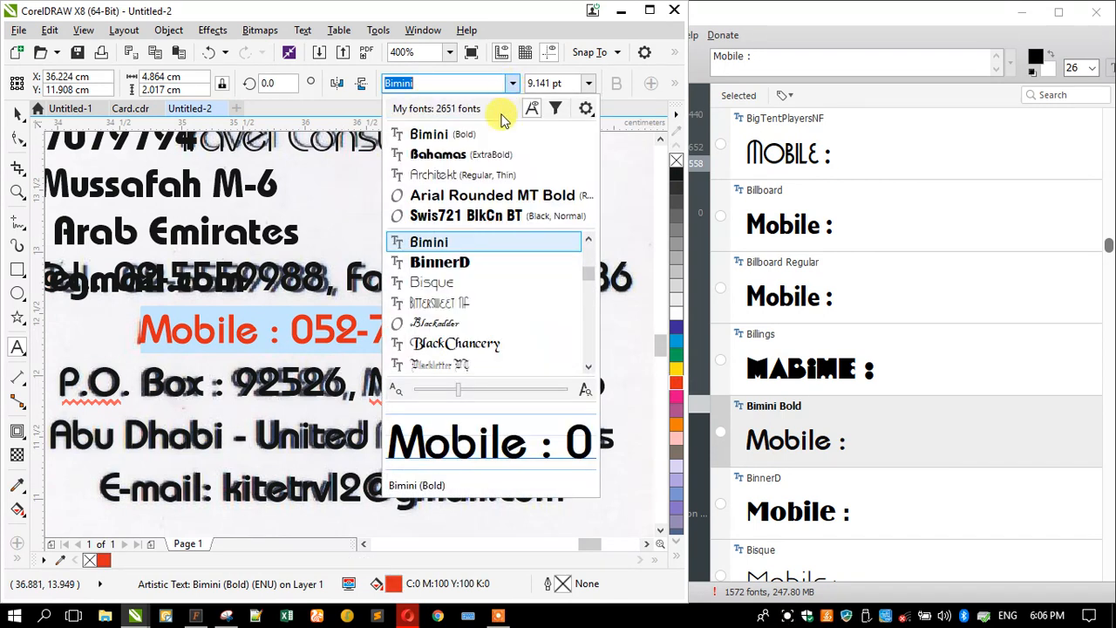
click(478, 155)
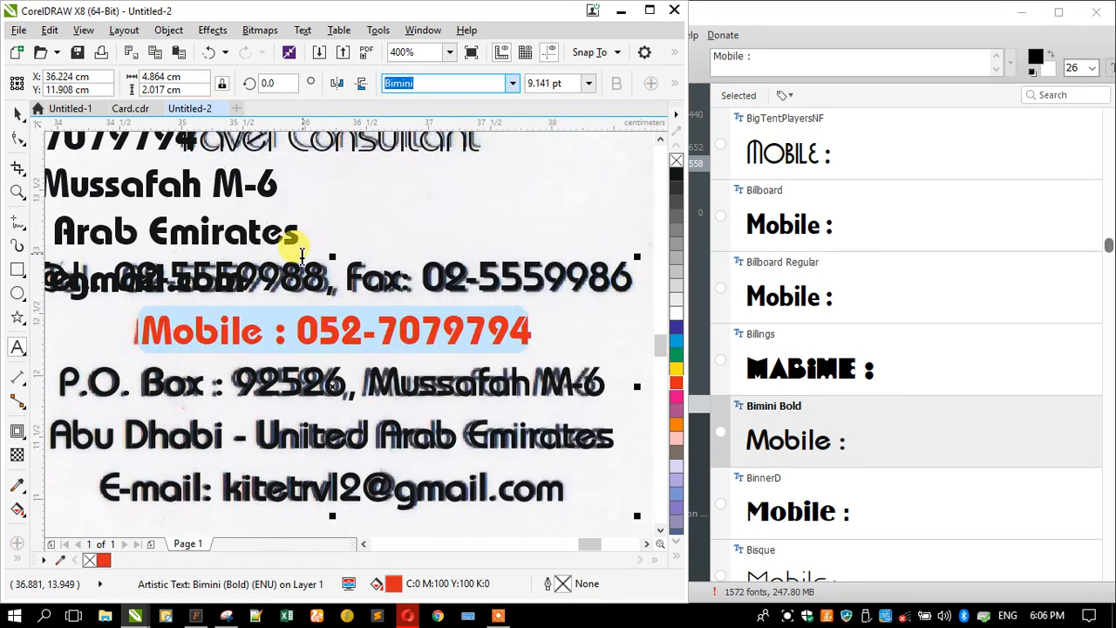
click(267, 326)
scroll(292, 333, up, 3)
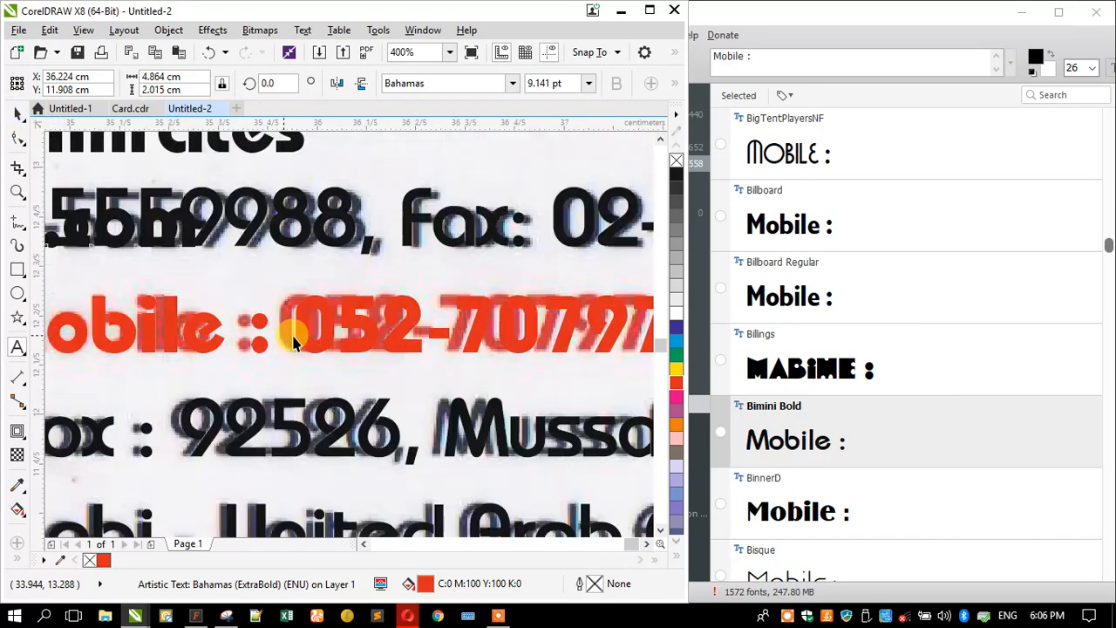
scroll(291, 330, down, 2)
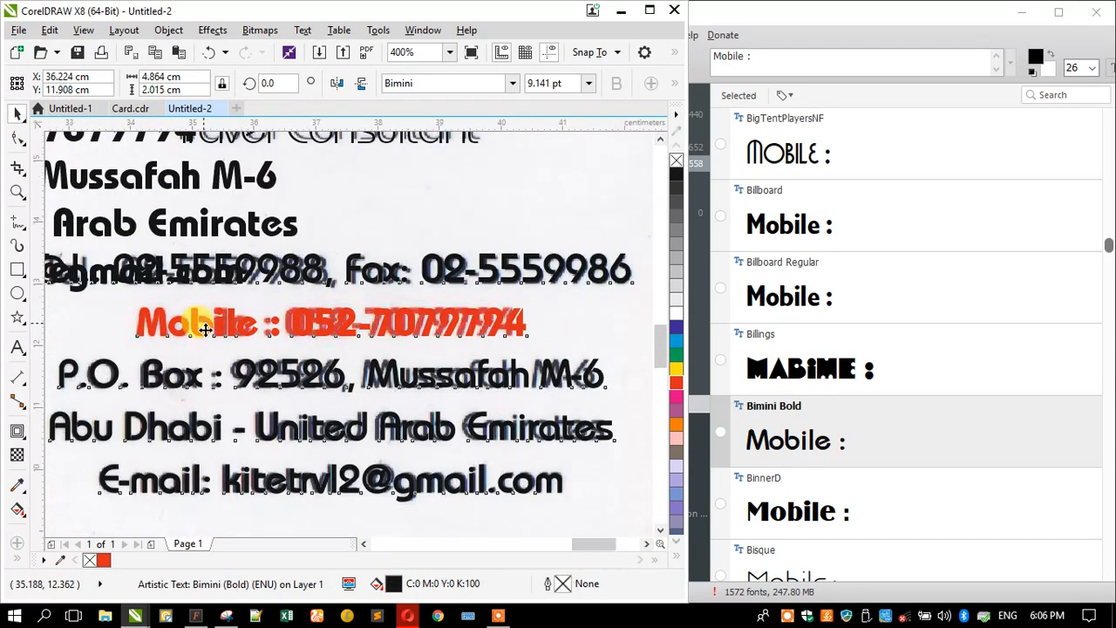
scroll(202, 319, down, 2)
scroll(200, 271, up, 1)
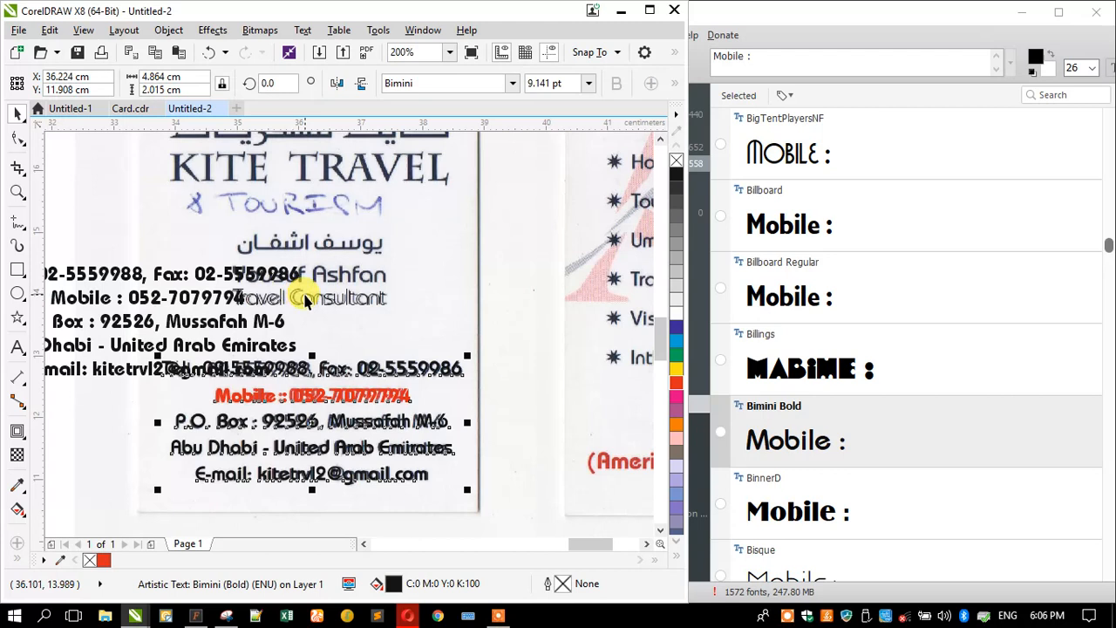
click(301, 296)
- Insert the missing space between Travel and Consultant
scroll(295, 298, up, 2)
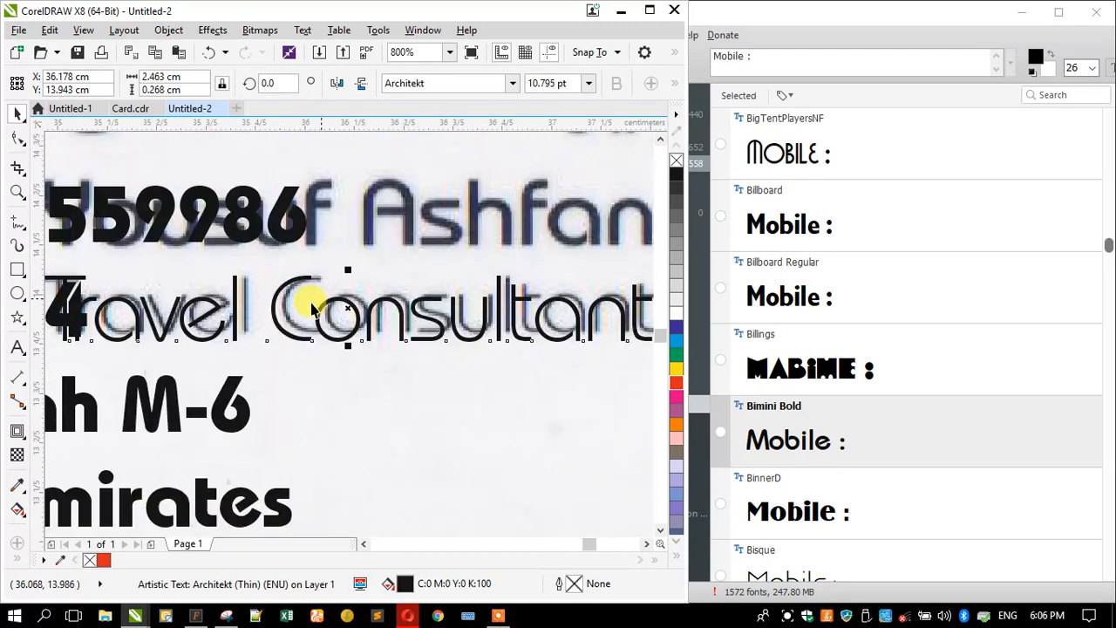
double_click(228, 314)
click(258, 299)
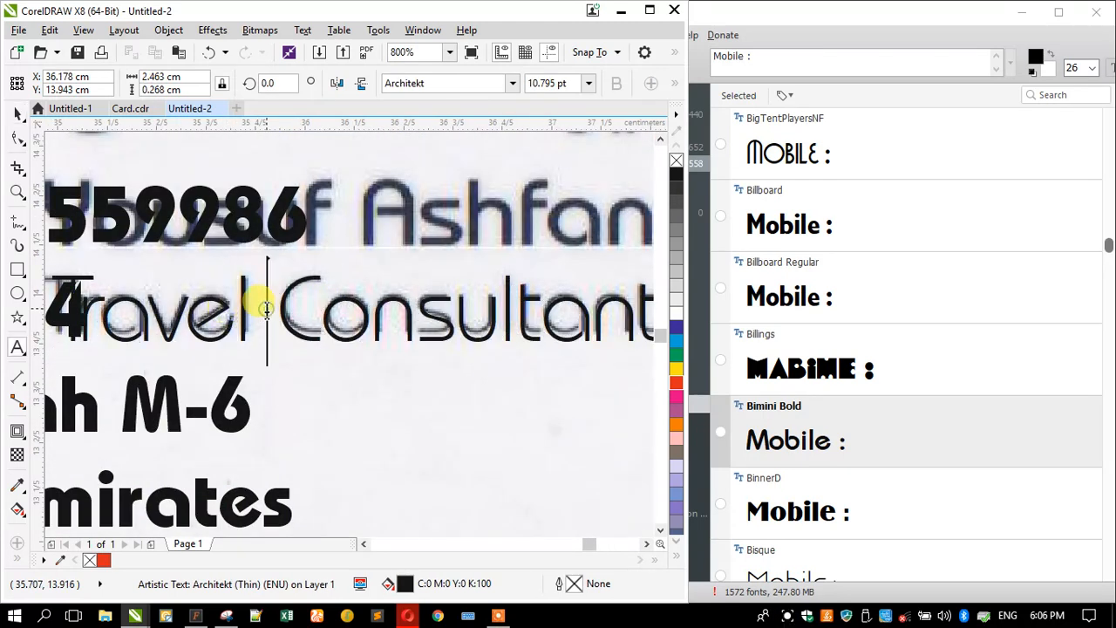
click(18, 116)
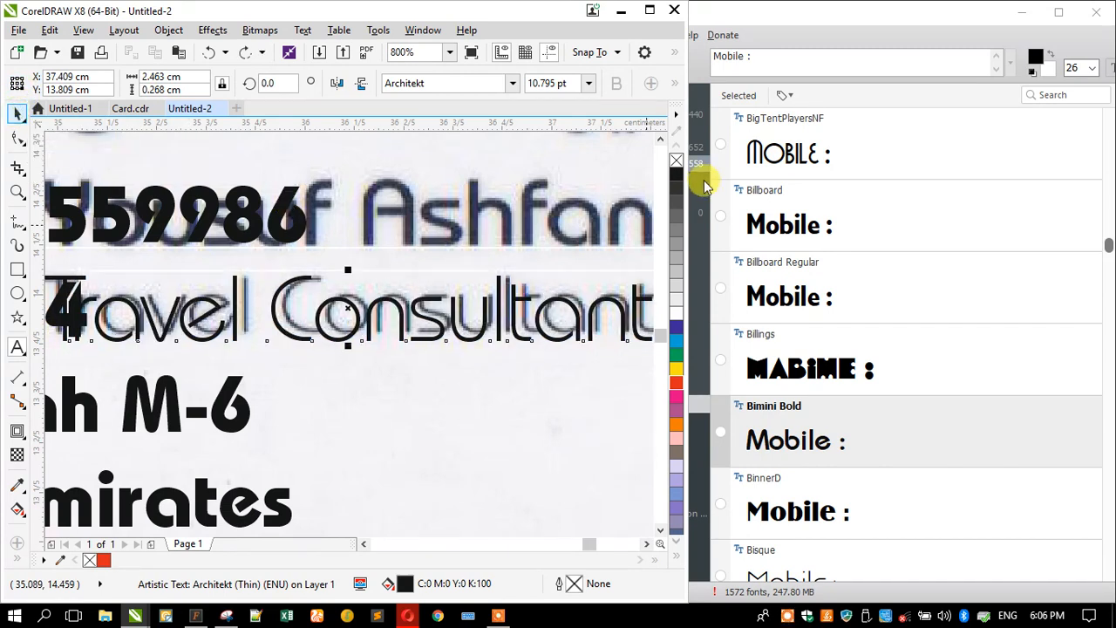
- Maximize the CorelDRAW window and delete the spare contact-details copy beside the card
click(650, 11)
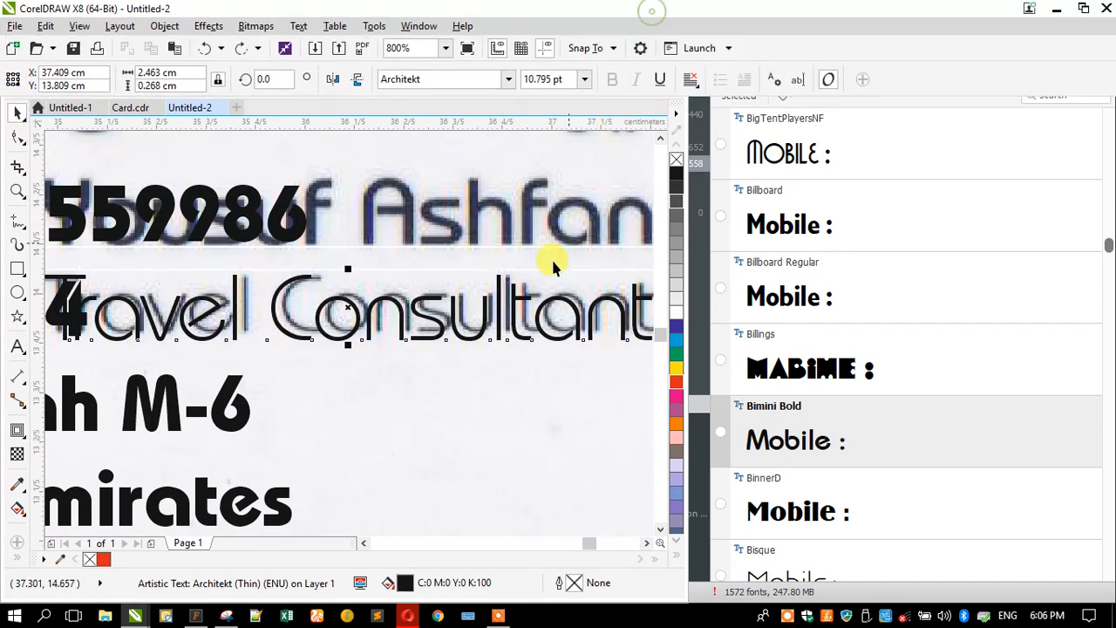
scroll(532, 296, down, 2)
scroll(540, 313, down, 2)
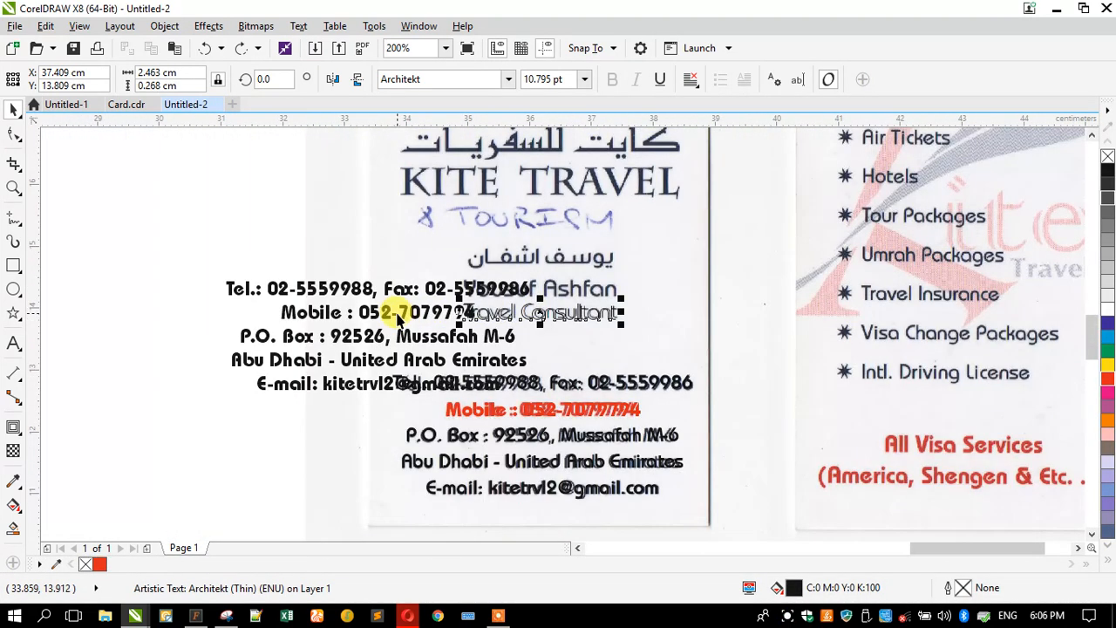
click(388, 312)
key(Delete)
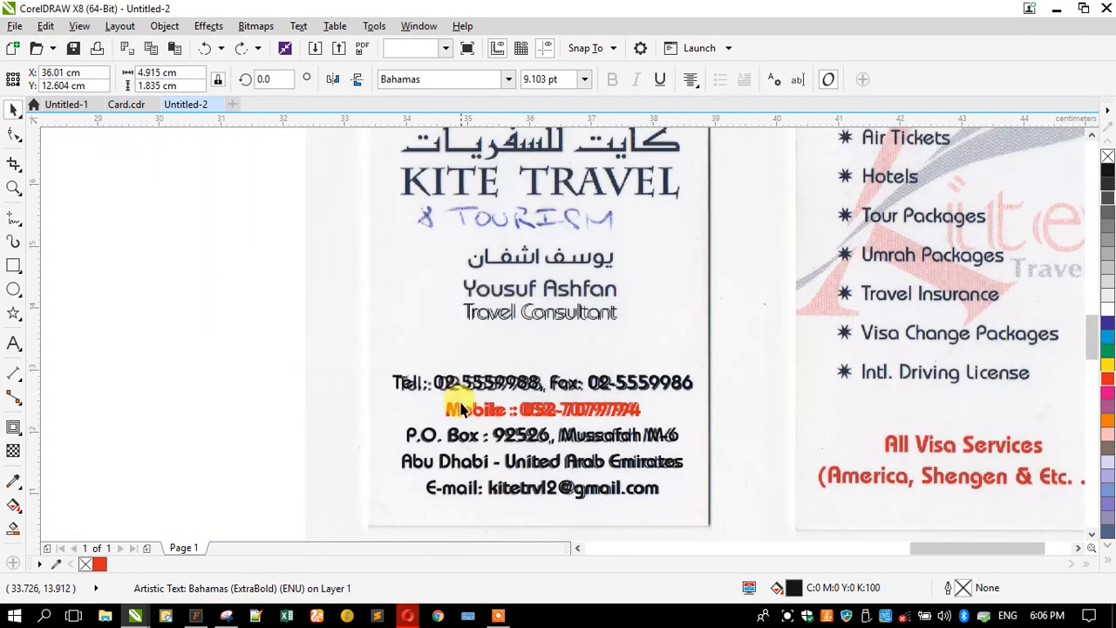
- Nudge the Bimini contact text up and replace the copy's text with the cardholder's name
click(447, 383)
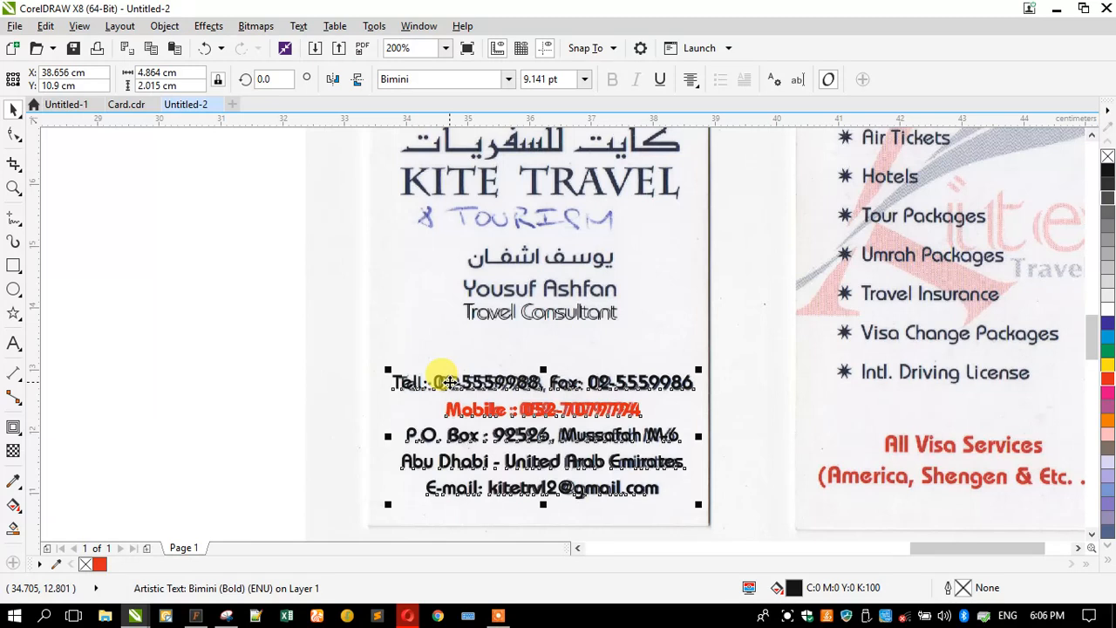
drag(447, 384, 446, 350)
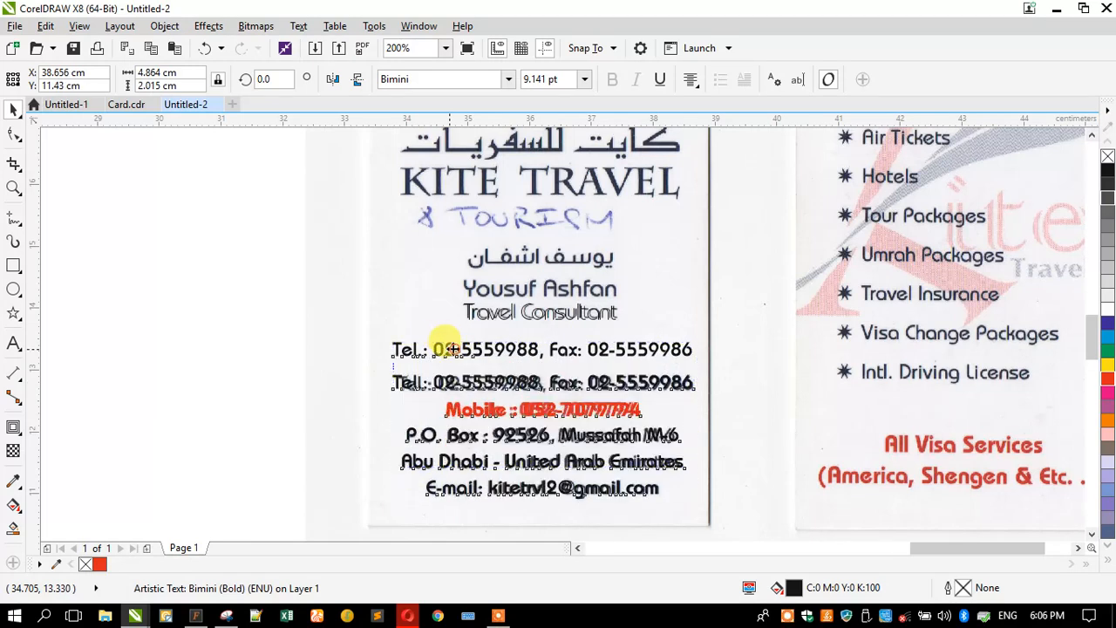
click(13, 342)
key(ctrl+a)
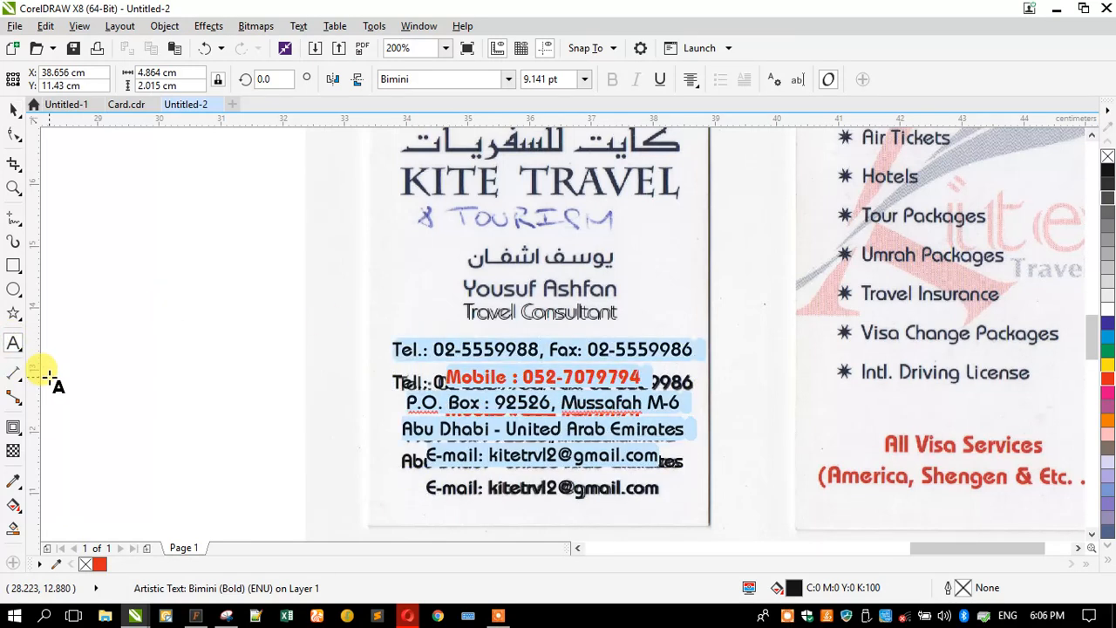
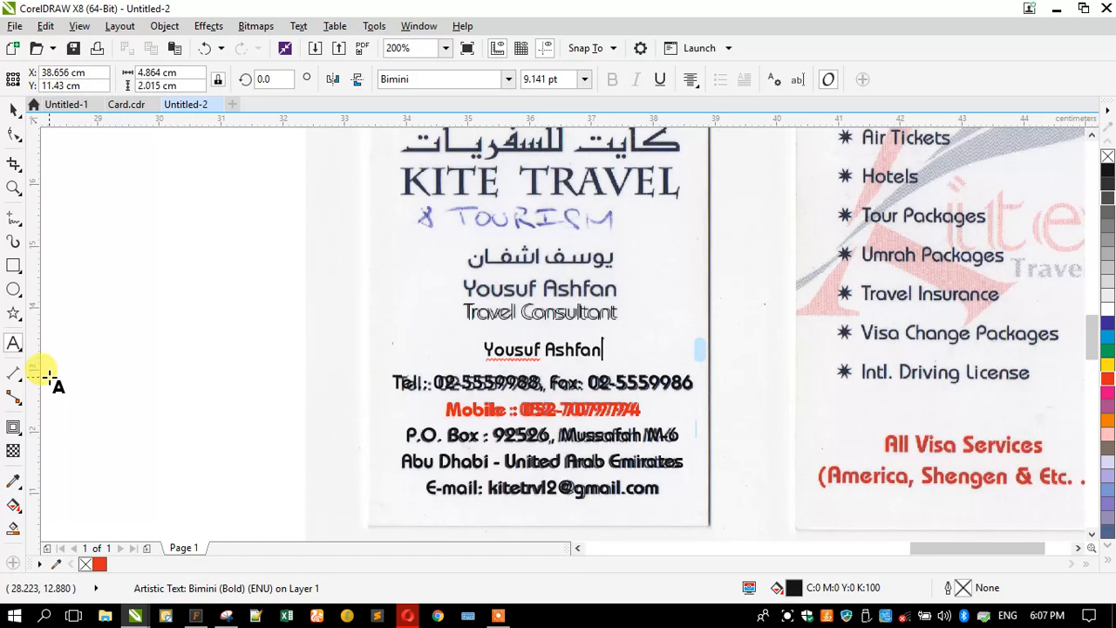
click(11, 113)
- Move the name text onto the scanned name and enlarge it to about 11.87 pt
scroll(667, 278, up, 1)
drag(425, 440, 455, 317)
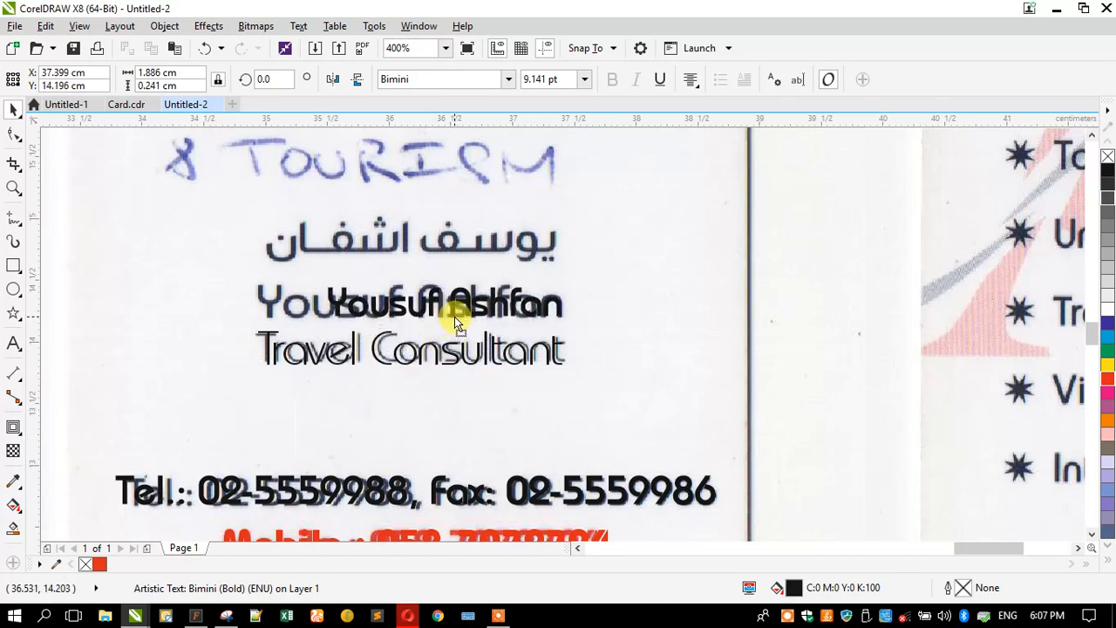
drag(316, 278, 252, 265)
scroll(295, 348, down, 2)
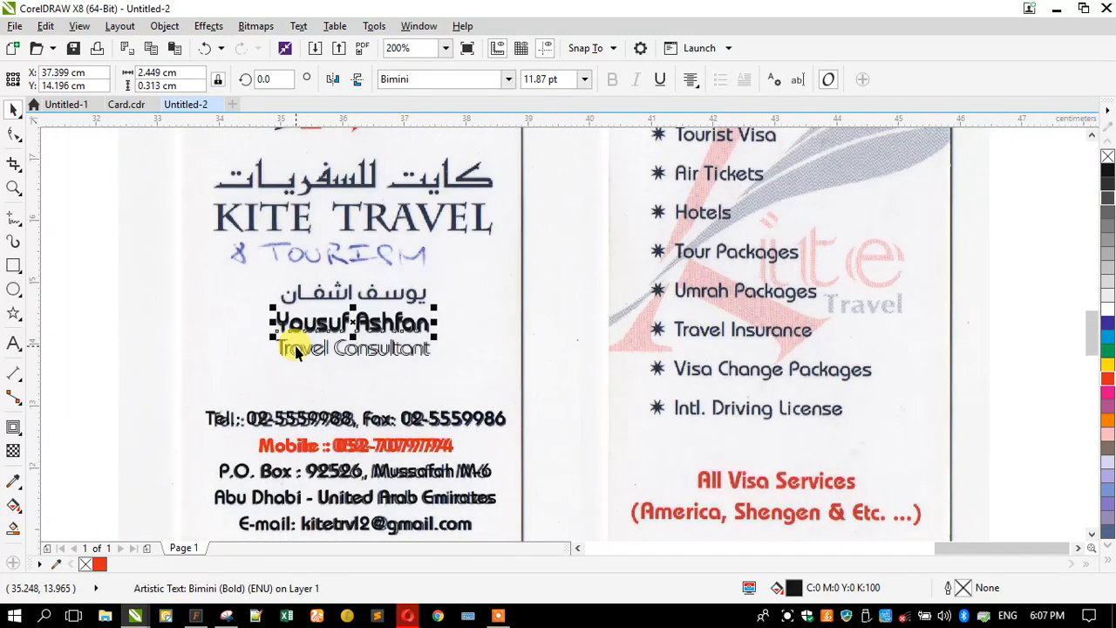
scroll(294, 349, down, 2)
drag(151, 251, 427, 482)
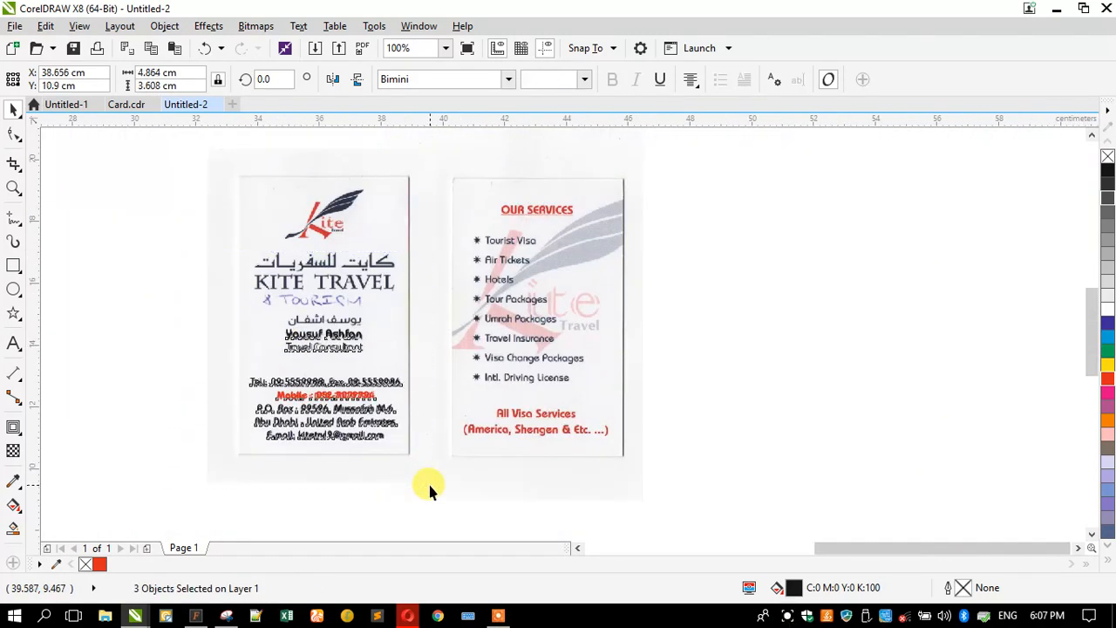
- Move the name text beside Tourist Visa on the back card and shrink it to services size
click(99, 335)
scroll(287, 253, up, 2)
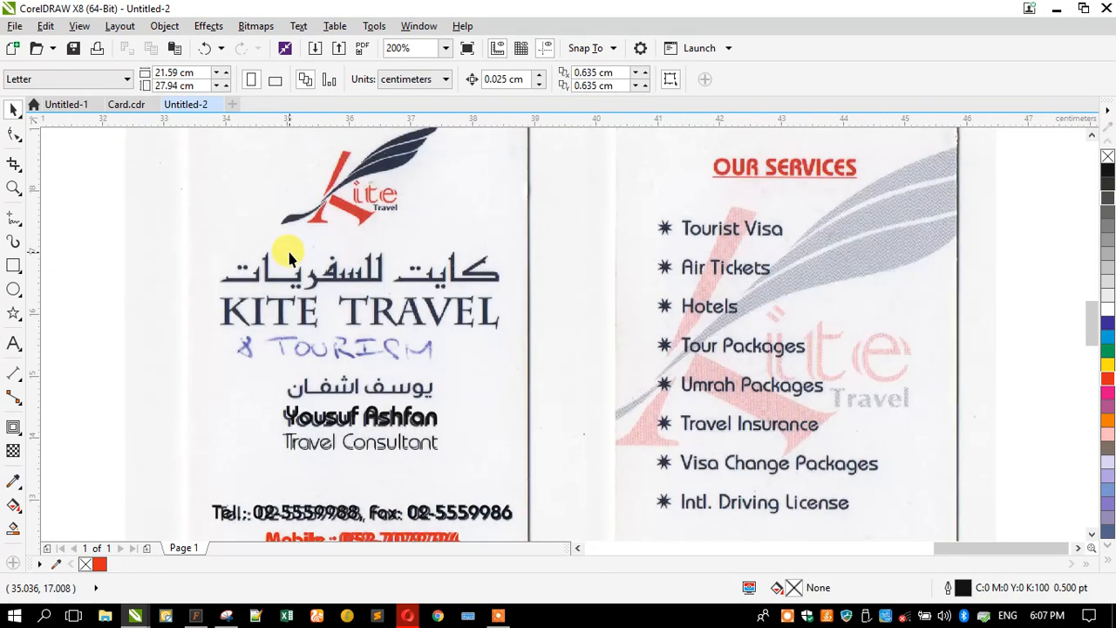
scroll(289, 255, down, 2)
drag(311, 342, 553, 247)
scroll(553, 246, up, 2)
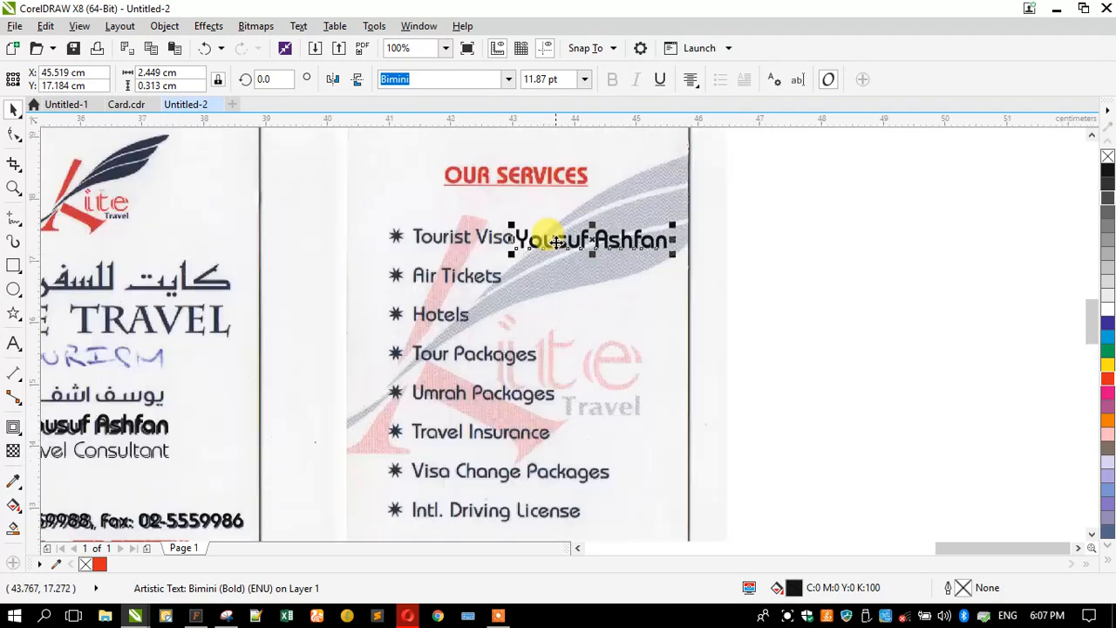
scroll(556, 241, up, 2)
drag(465, 261, 522, 276)
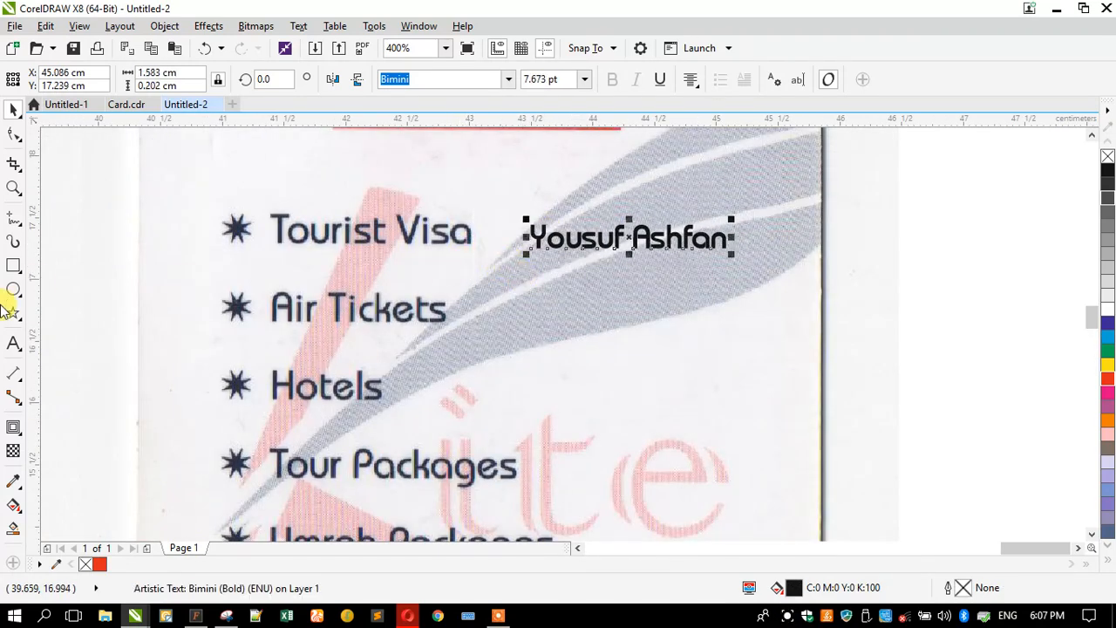
- Retype the text as the Tourist Visa, Air Tickets and Hotels lines
click(10, 342)
key(ctrl+a)
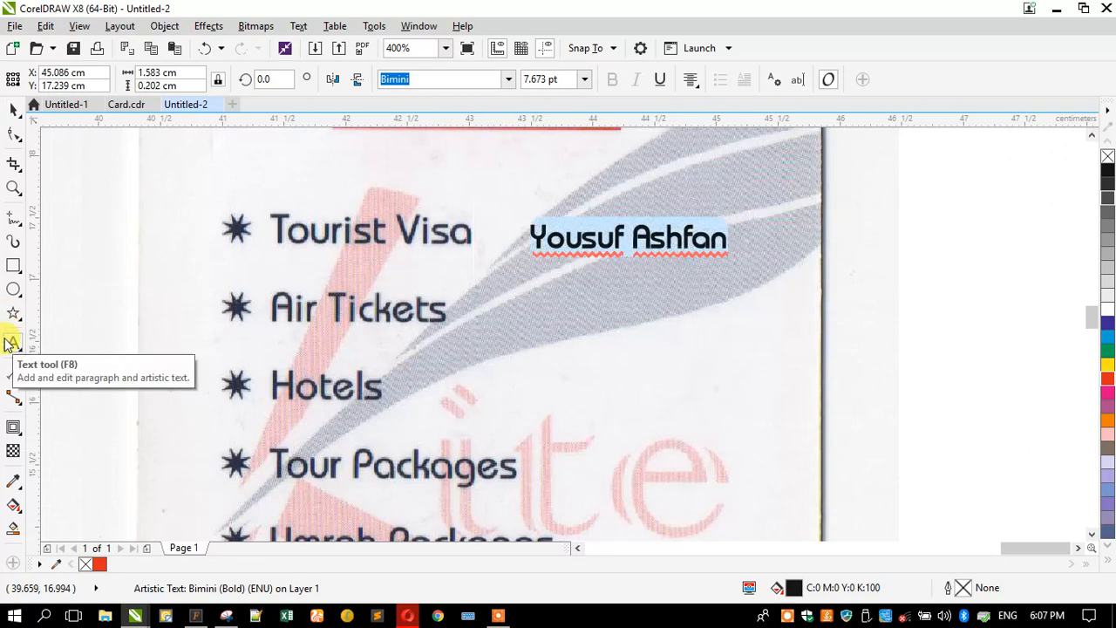
text(Touris)
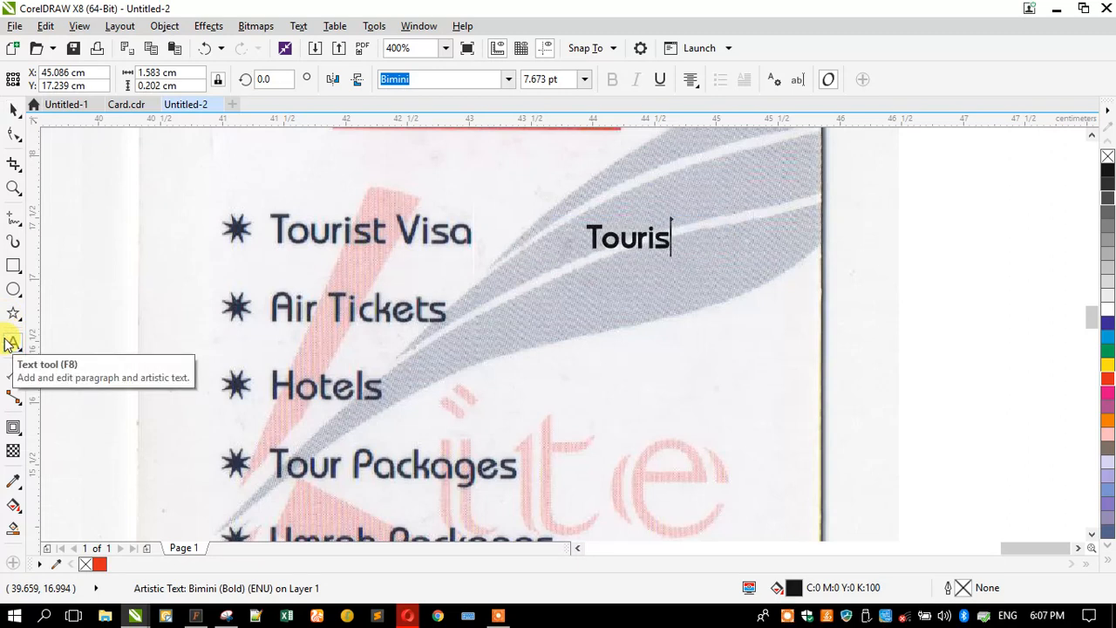
text(t Visa Air Tickets)
key(Return)
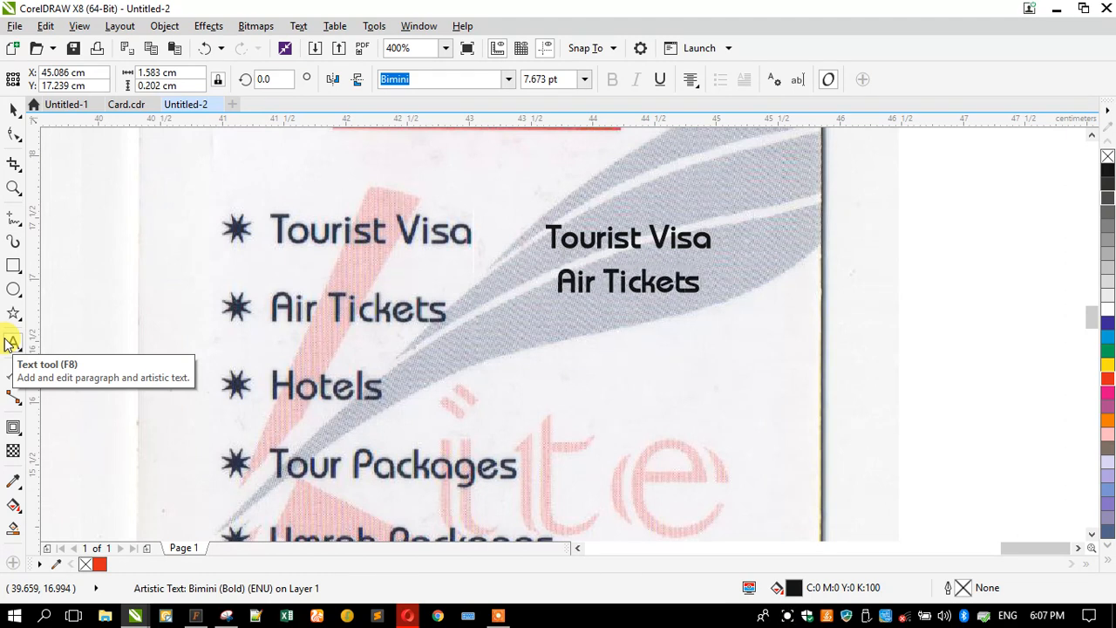
text(tels)
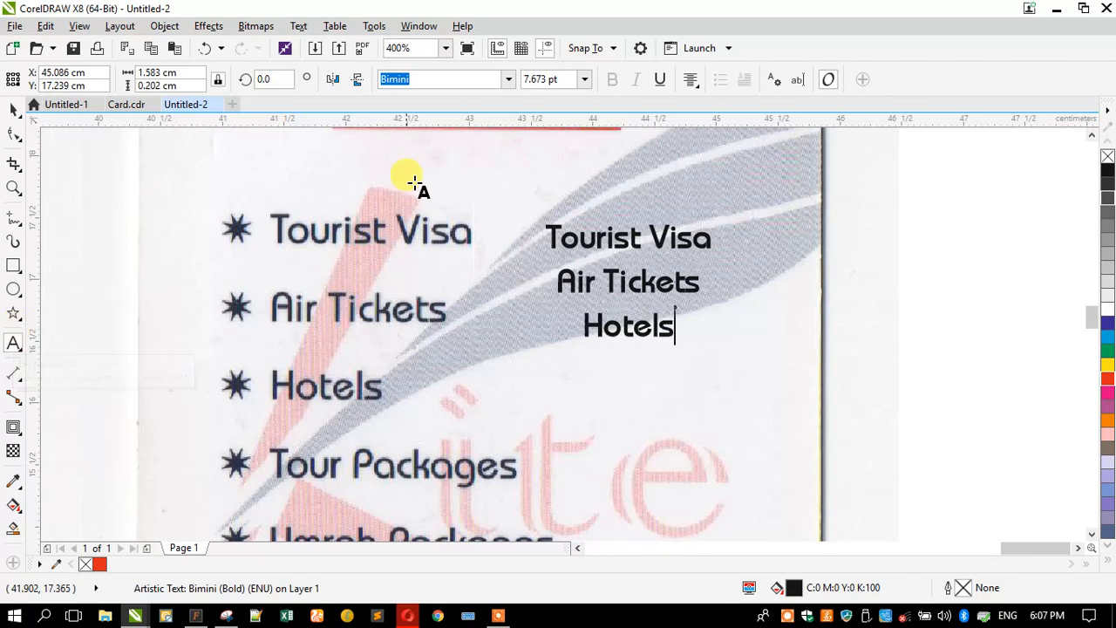
key(Escape)
- Left-align the list and add a Tour Packages line below Hotels
click(689, 80)
click(690, 119)
click(582, 309)
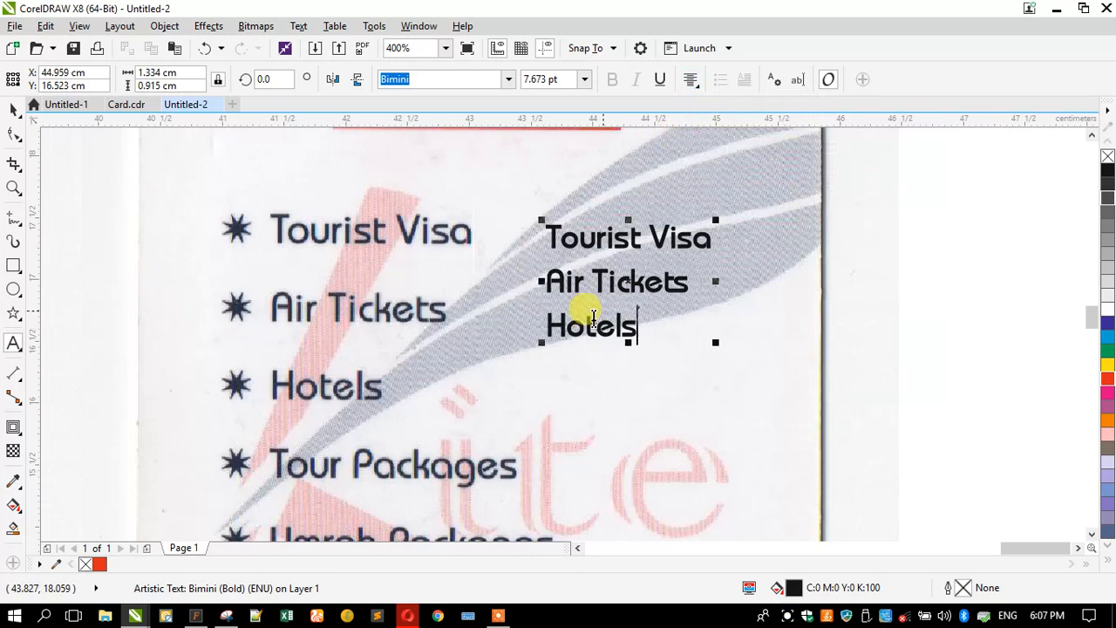
key(Return)
text(Tour Pa)
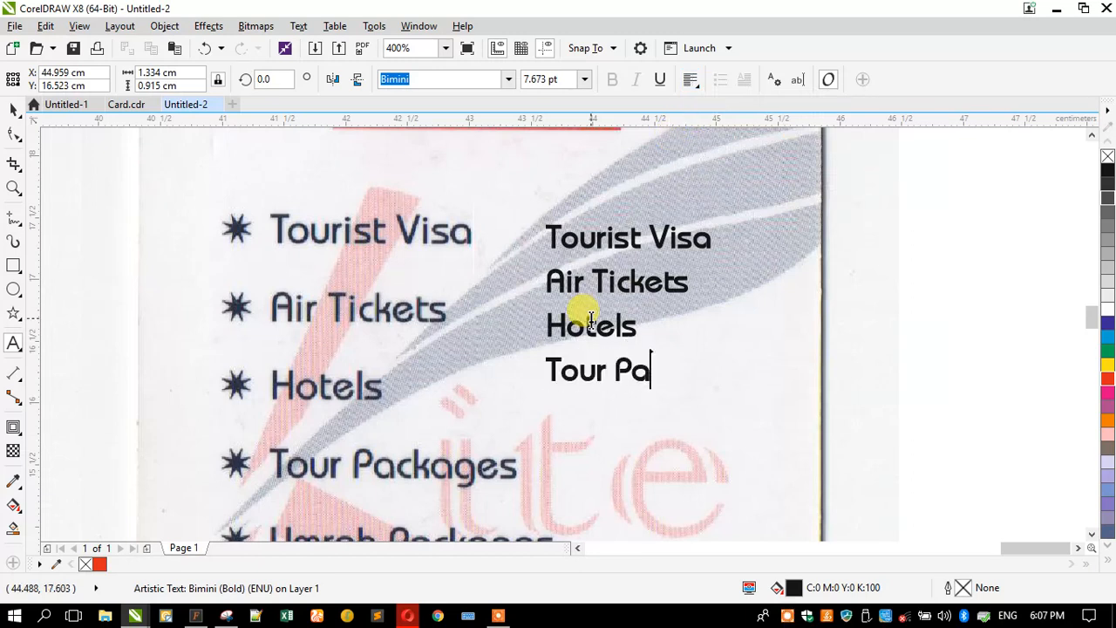
text(ckages)
key(Return)
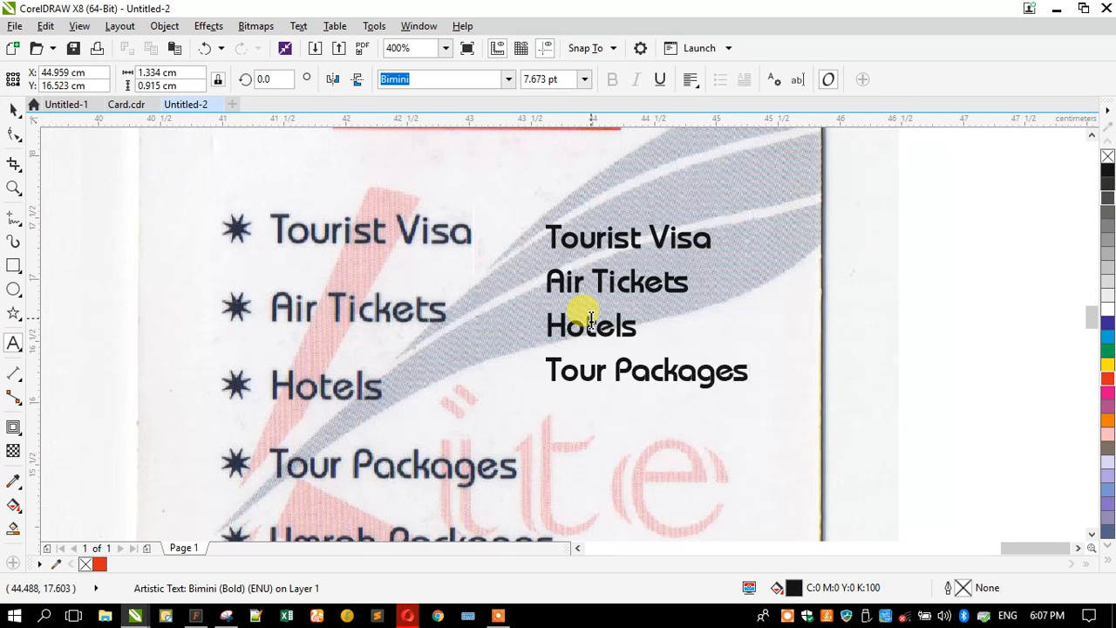
scroll(570, 222, down, 1)
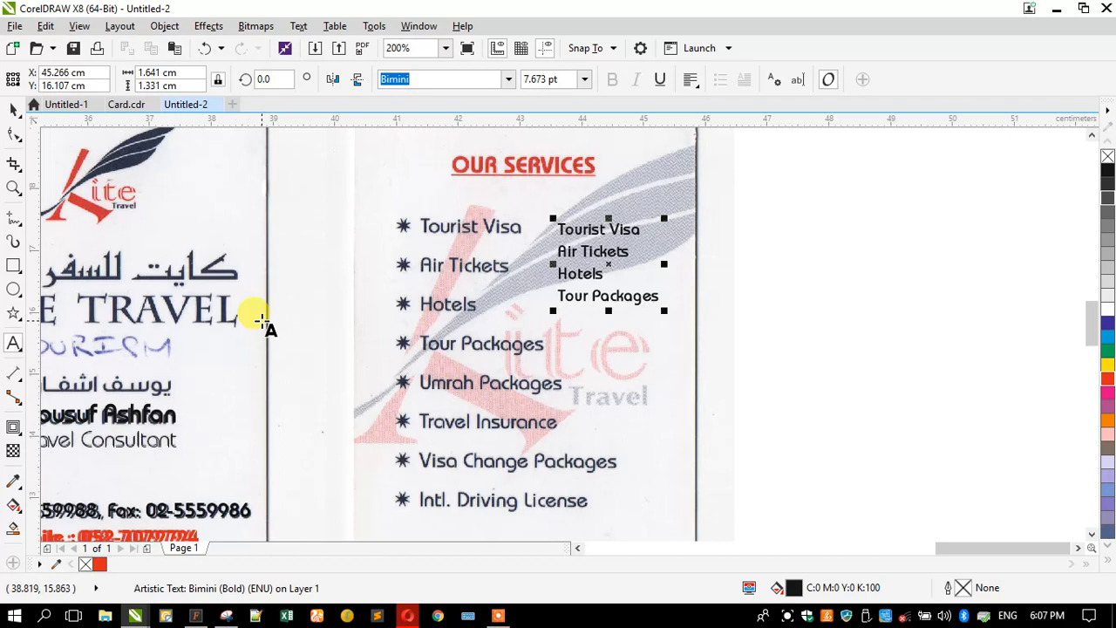
- Continue typing the next service entries into the Bimini services list
text(Travel Insurance)
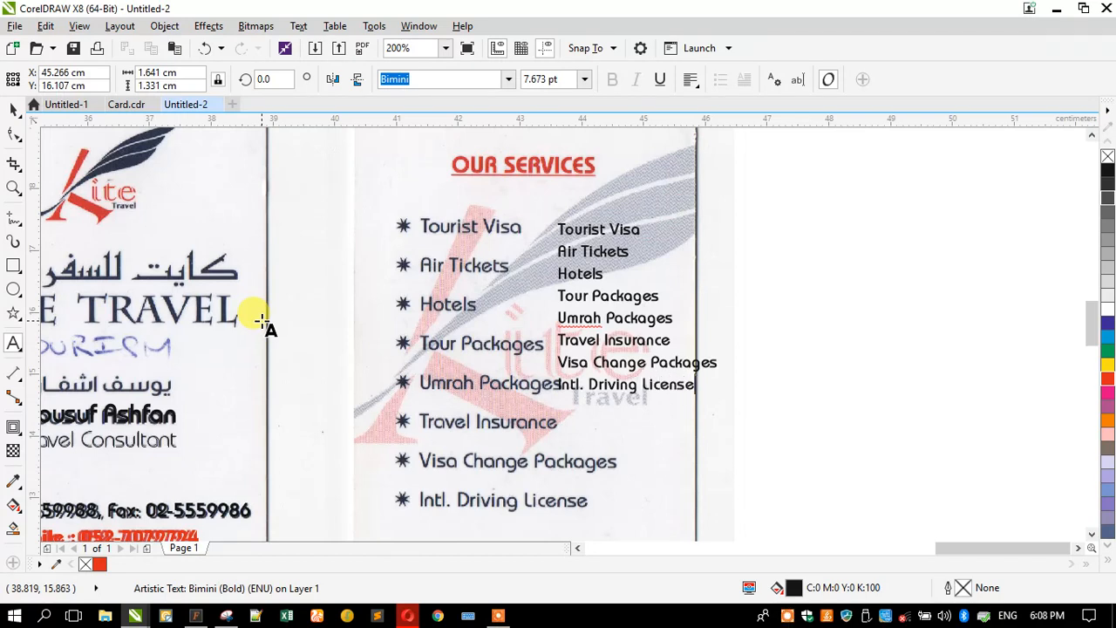
- Move the services list block over the scanned list and enlarge it until it matches Tourist Visa
click(13, 110)
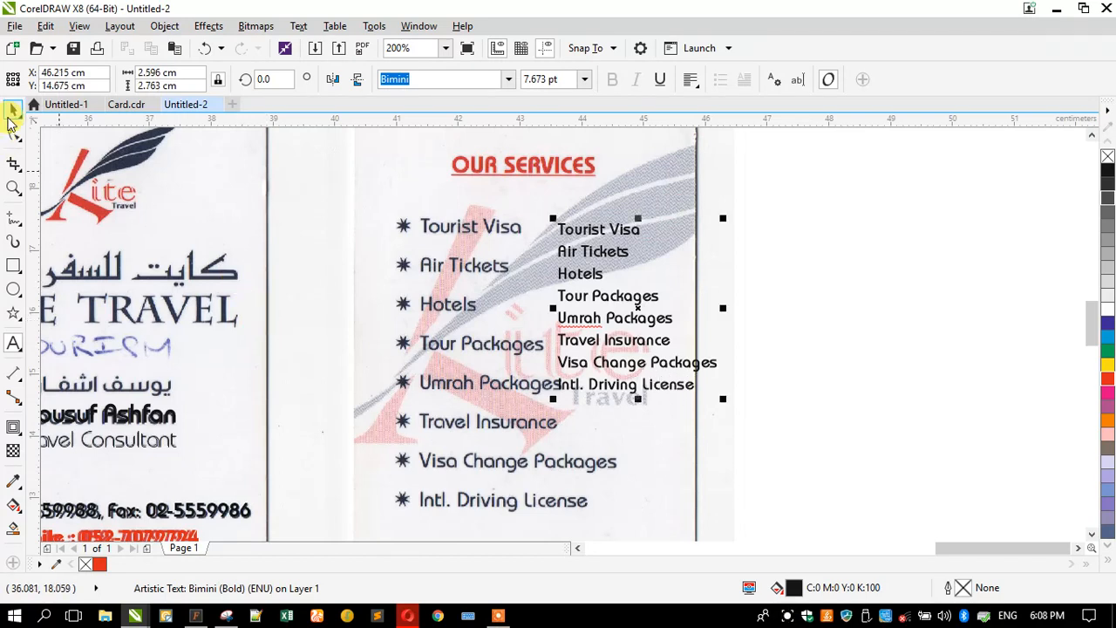
drag(578, 223, 471, 225)
drag(584, 392, 616, 427)
scroll(423, 218, up, 4)
drag(353, 273, 311, 244)
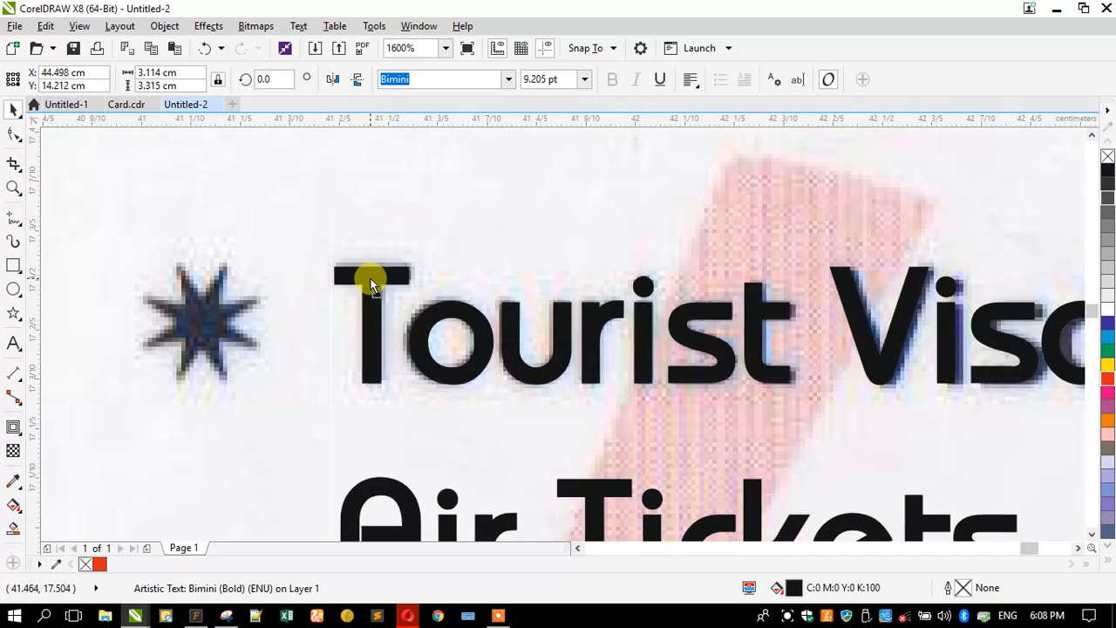
scroll(410, 257, down, 4)
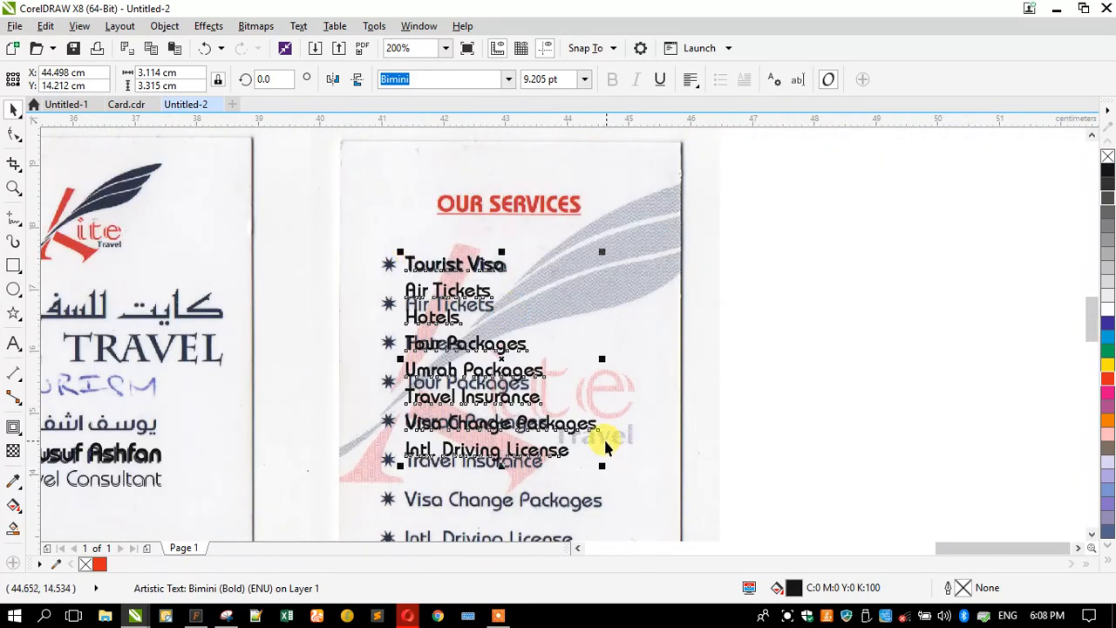
drag(603, 462, 608, 470)
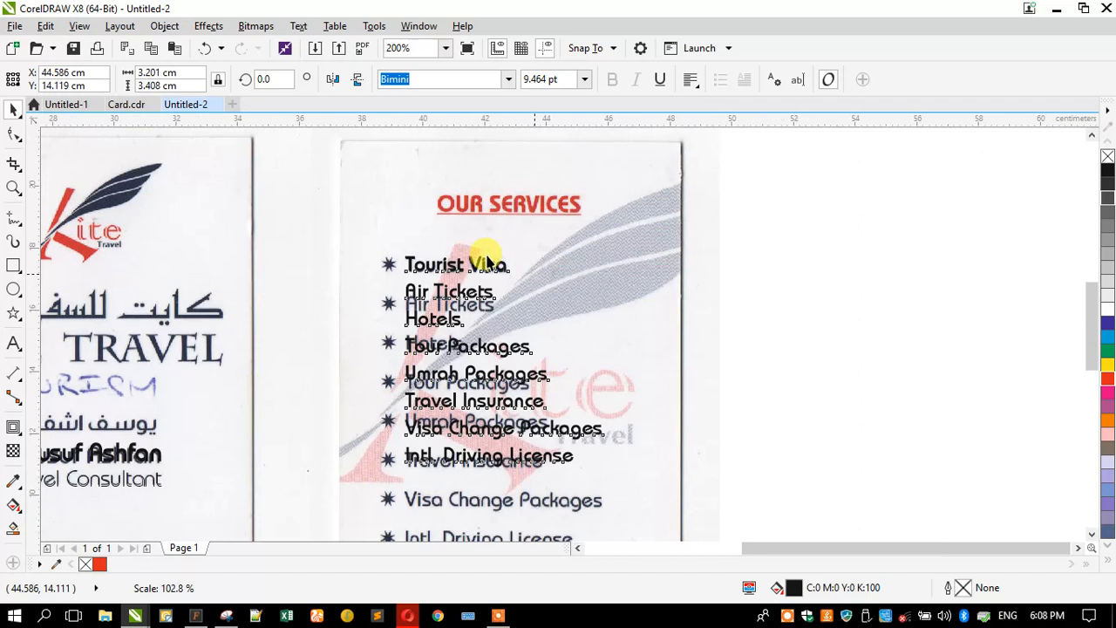
- Select the services text with the Shape tool to adjust its line spacing
scroll(488, 261, down, 1)
click(14, 135)
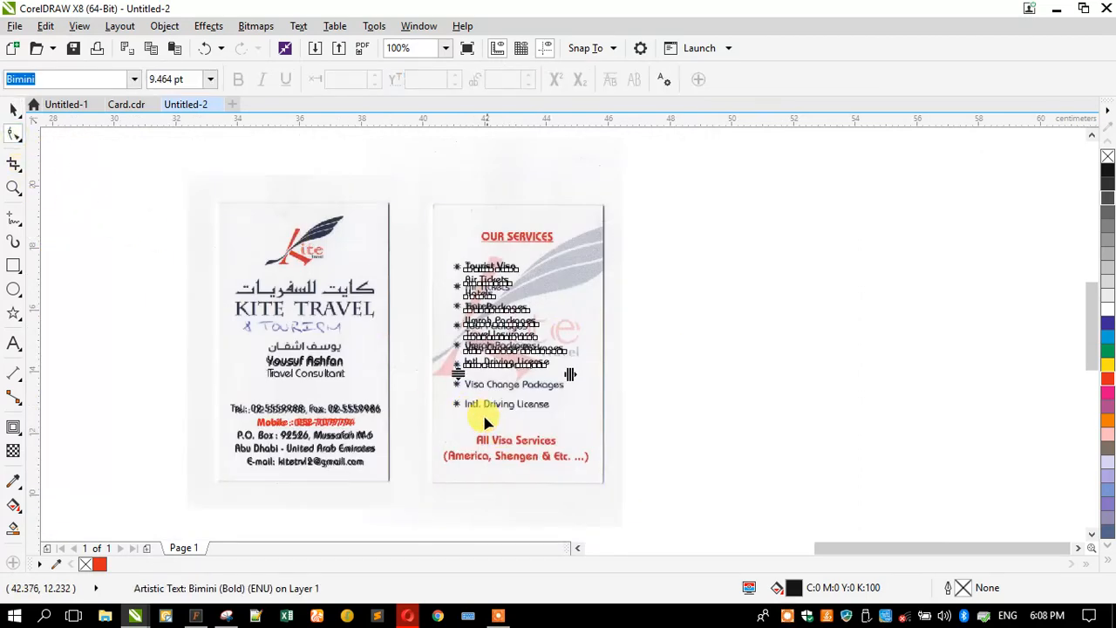
scroll(485, 419, up, 1)
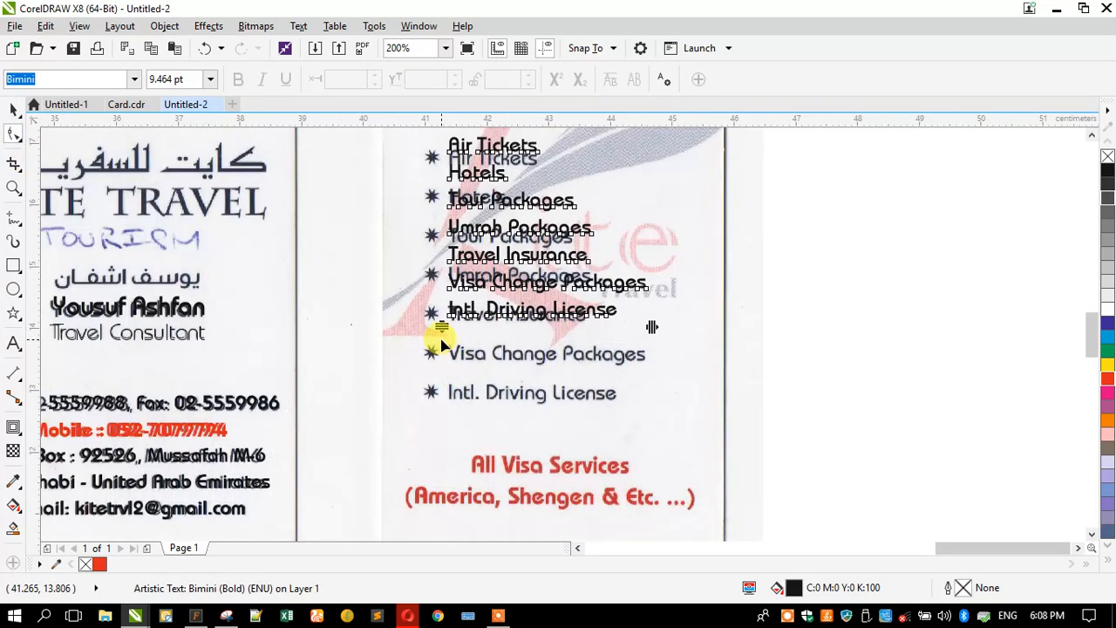
click(413, 409)
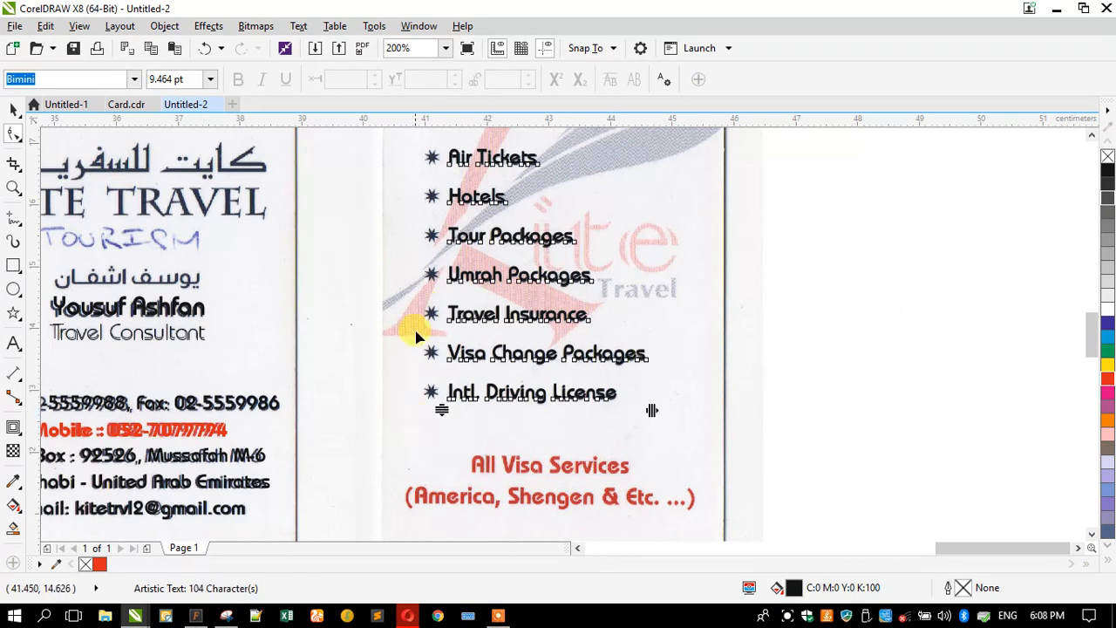
- Zoom onto the lower halves of both cards and move the name text under the red visa lines
click(14, 188)
right_click(359, 330)
drag(227, 324, 720, 454)
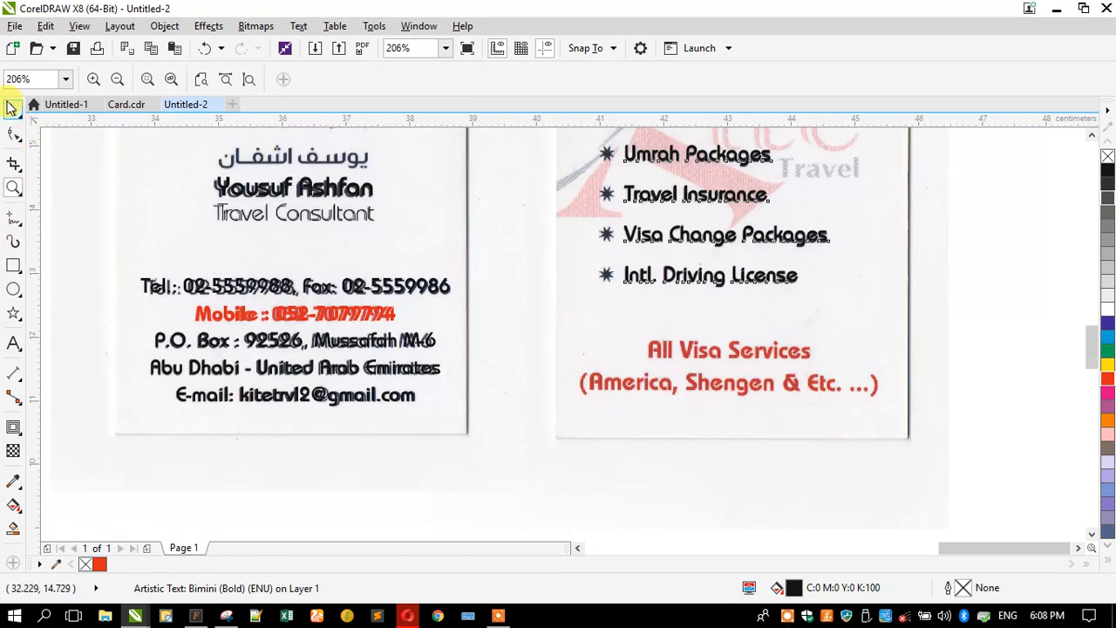
click(11, 106)
drag(261, 192, 654, 409)
scroll(824, 385, up, 2)
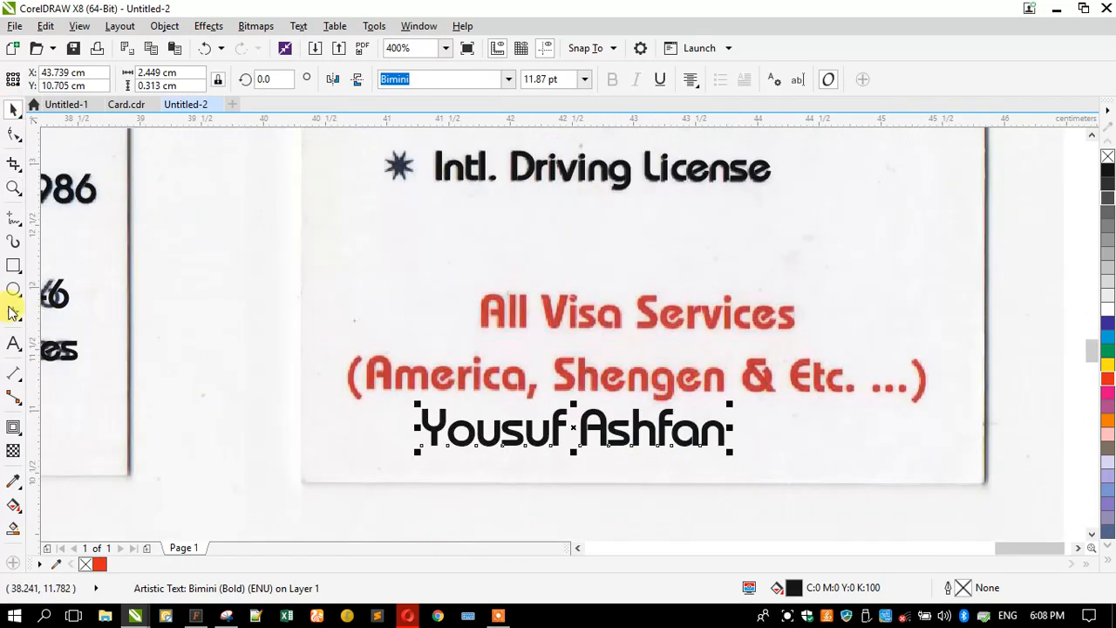
- Replace the name text with 'All Visa Services' and a second line '(American, Shengen & Etc. ...)'
click(13, 343)
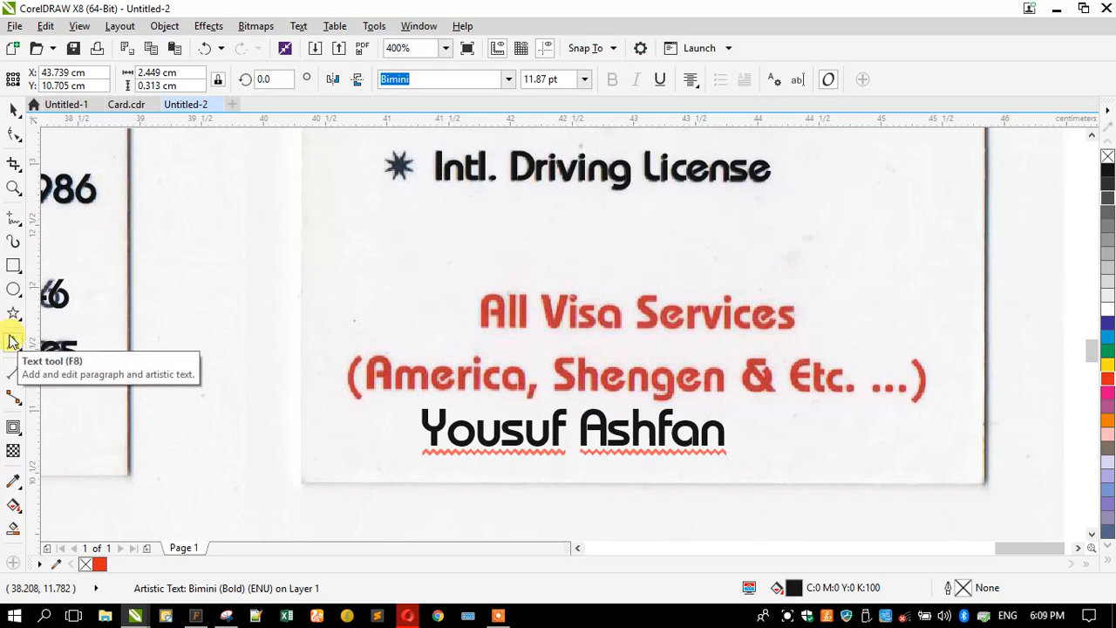
key(ctrl+a)
text(Al)
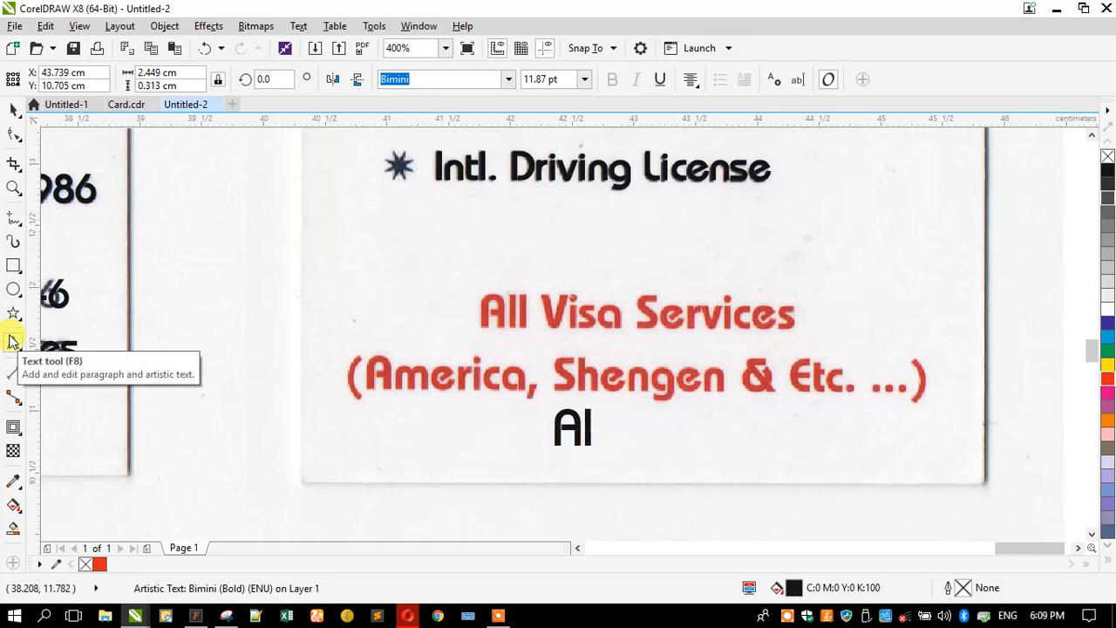
text(l Visa)
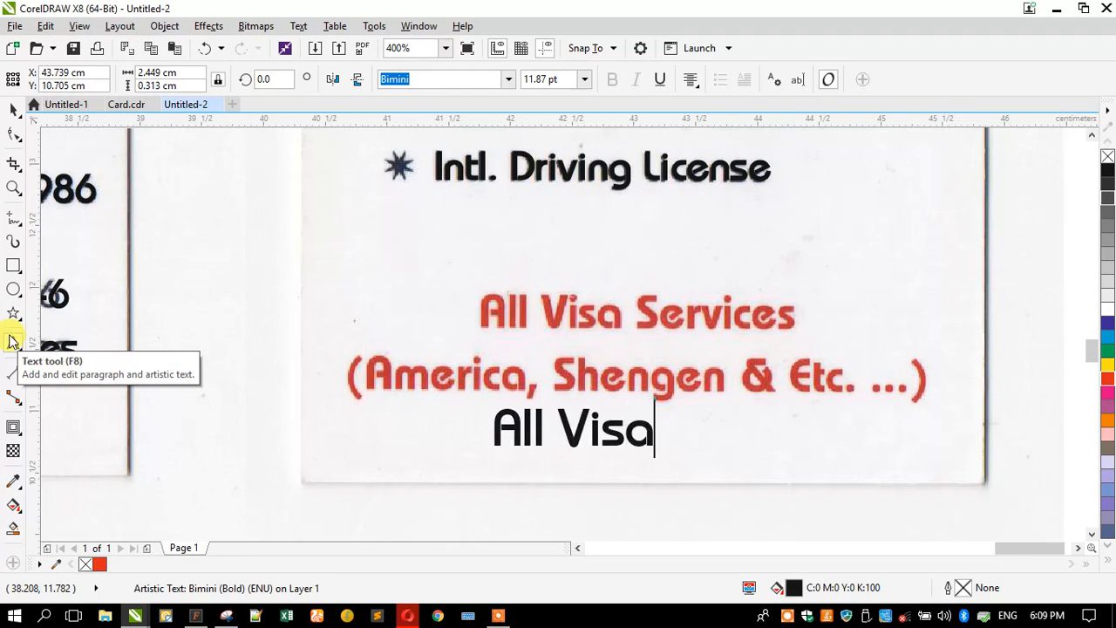
text( Services)
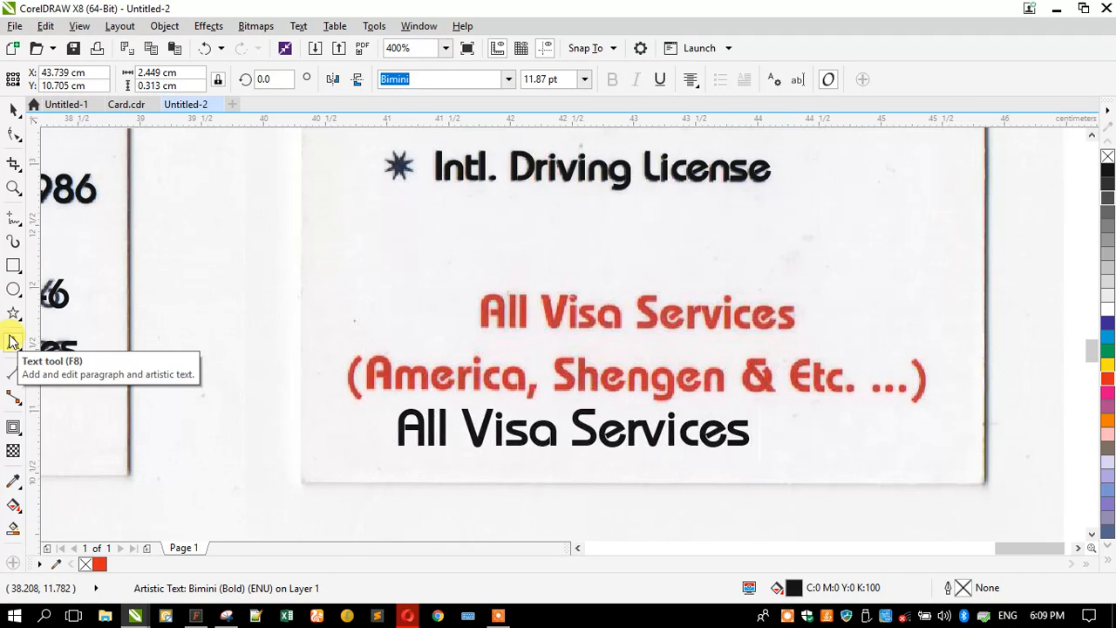
key(Return)
text(()
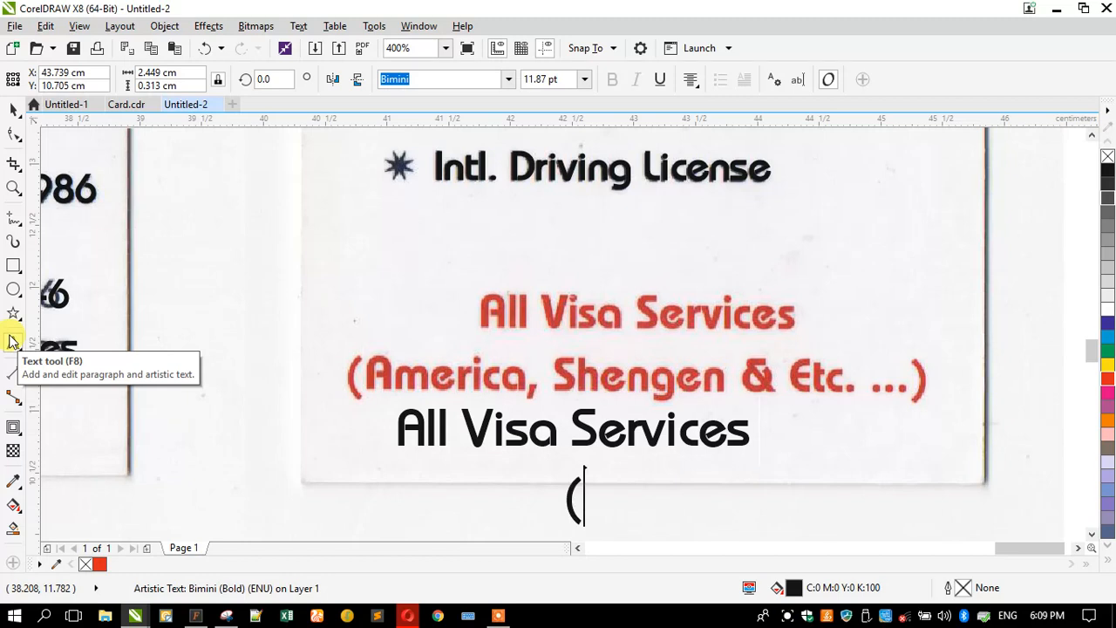
text(America)
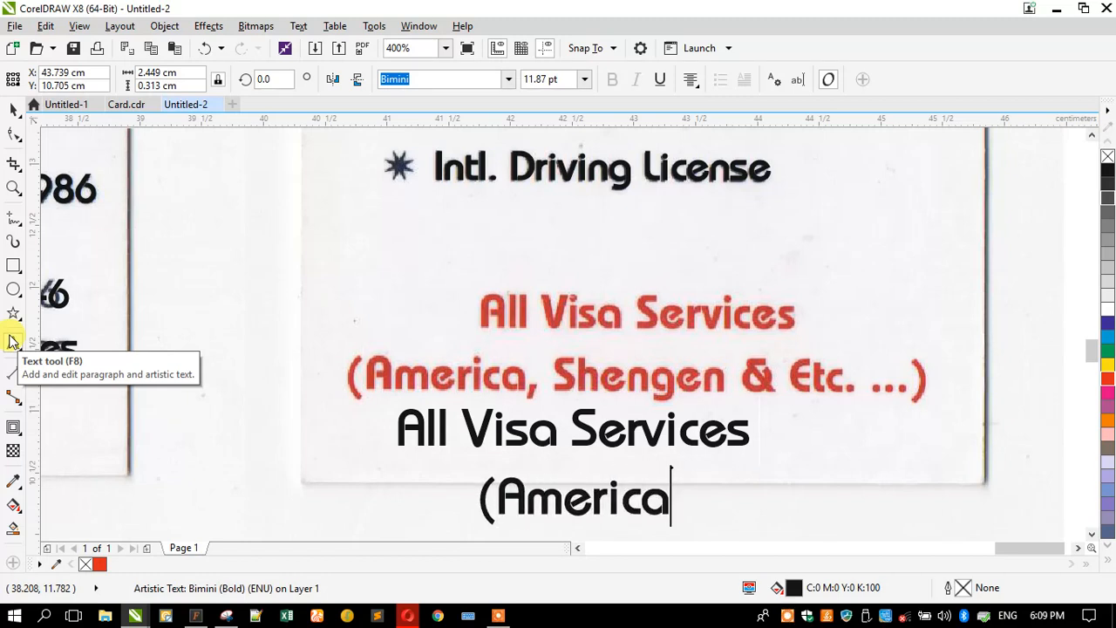
text(n, She)
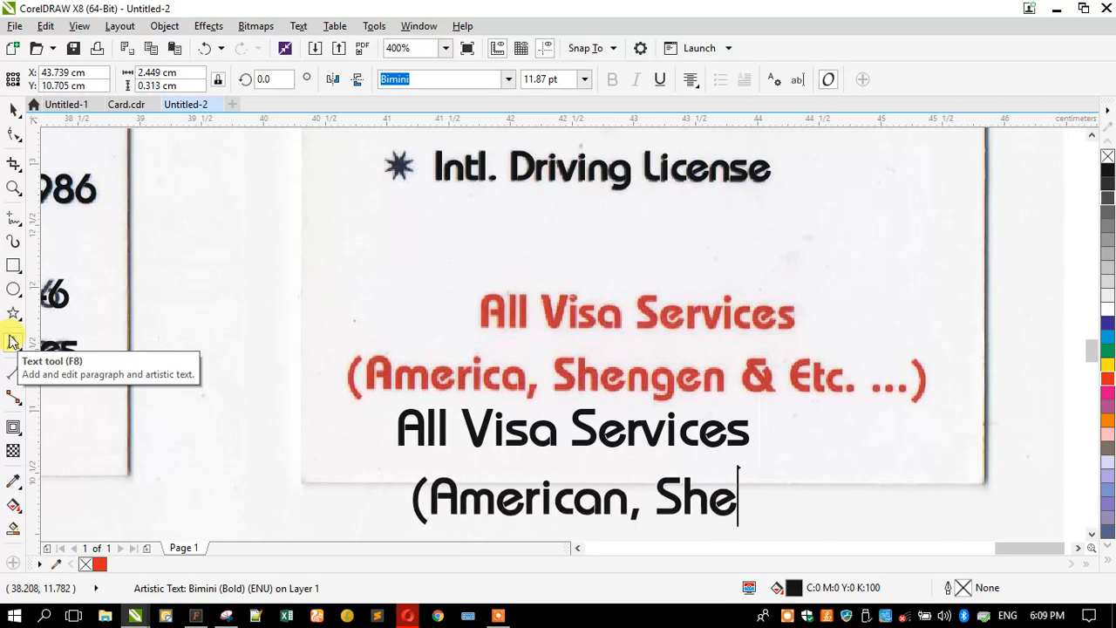
text(ngen )
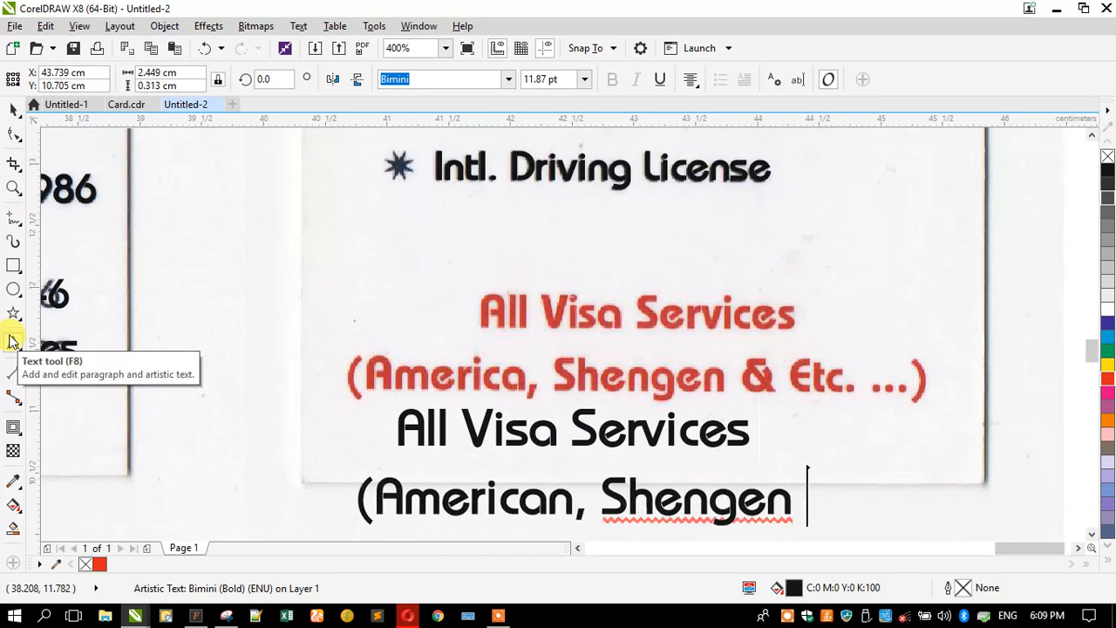
text(& Etc.)
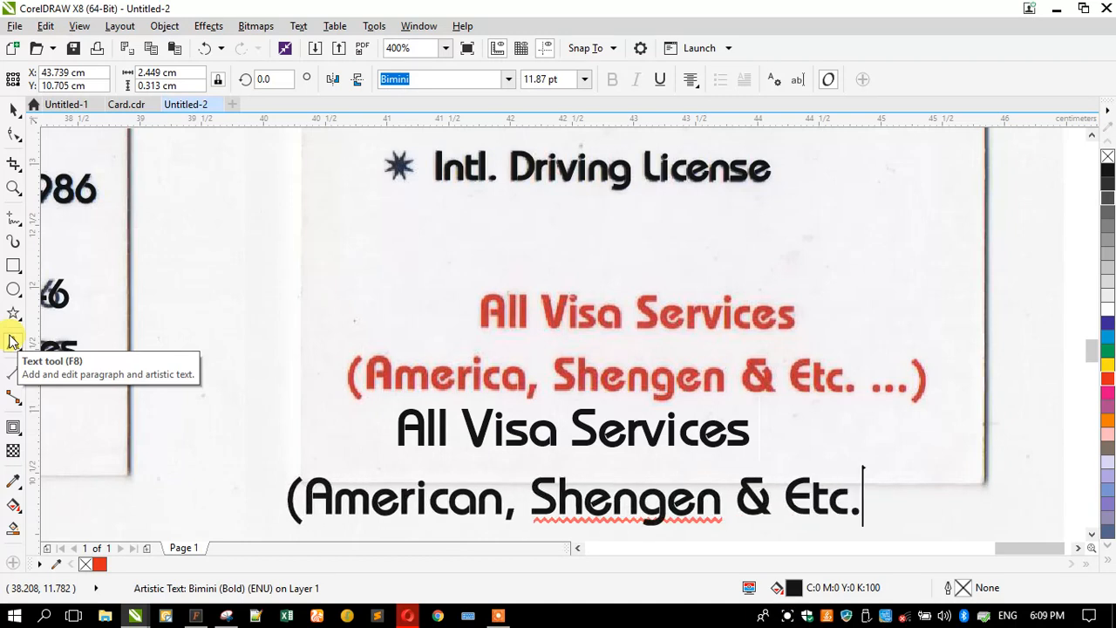
text( ...))
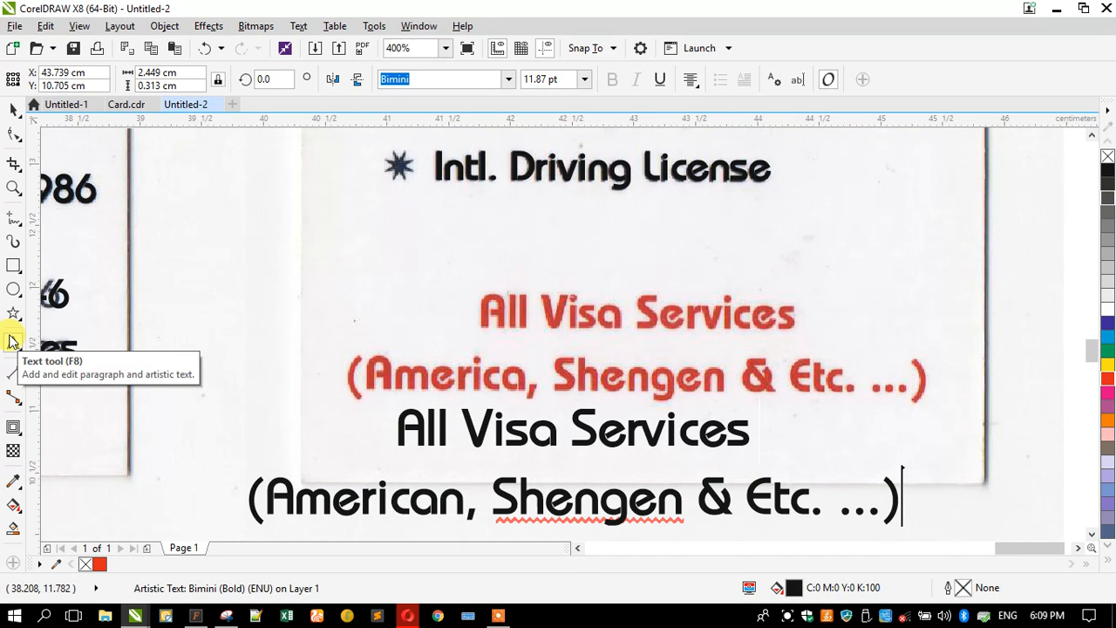
- Colour the All Visa Services text red, move it onto the scanned red lines and shrink it to about 10.6 pt
click(13, 108)
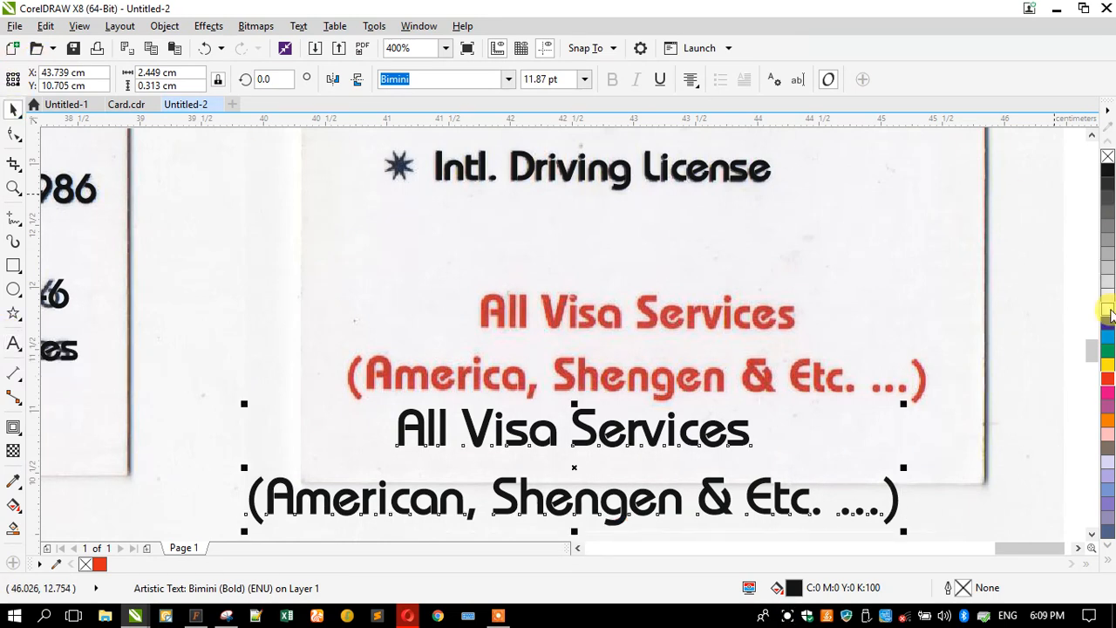
click(1107, 376)
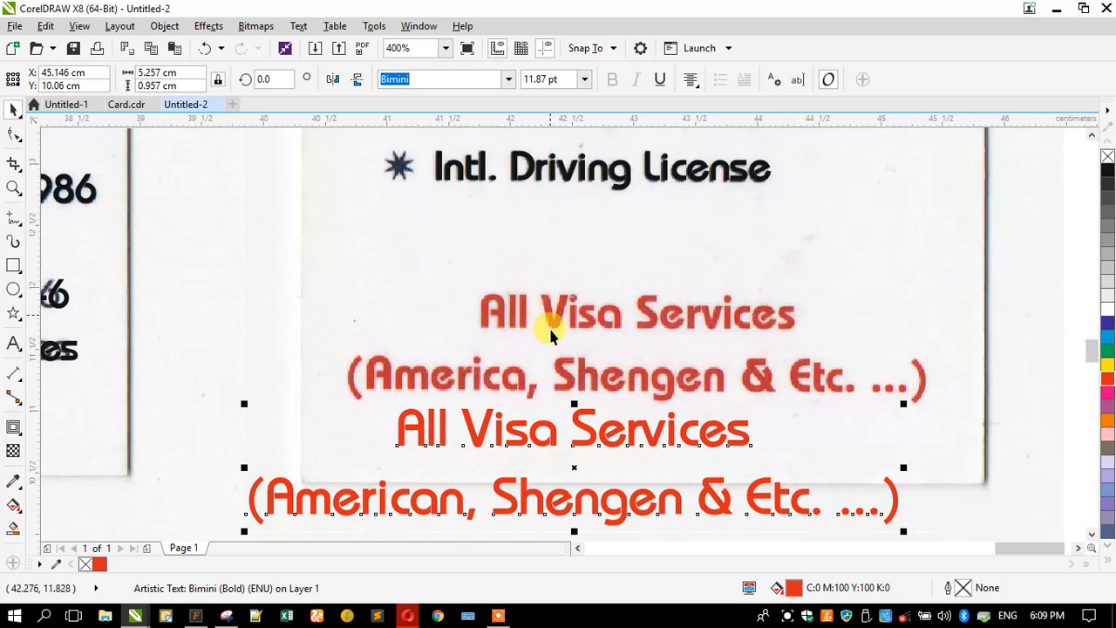
drag(532, 433, 563, 319)
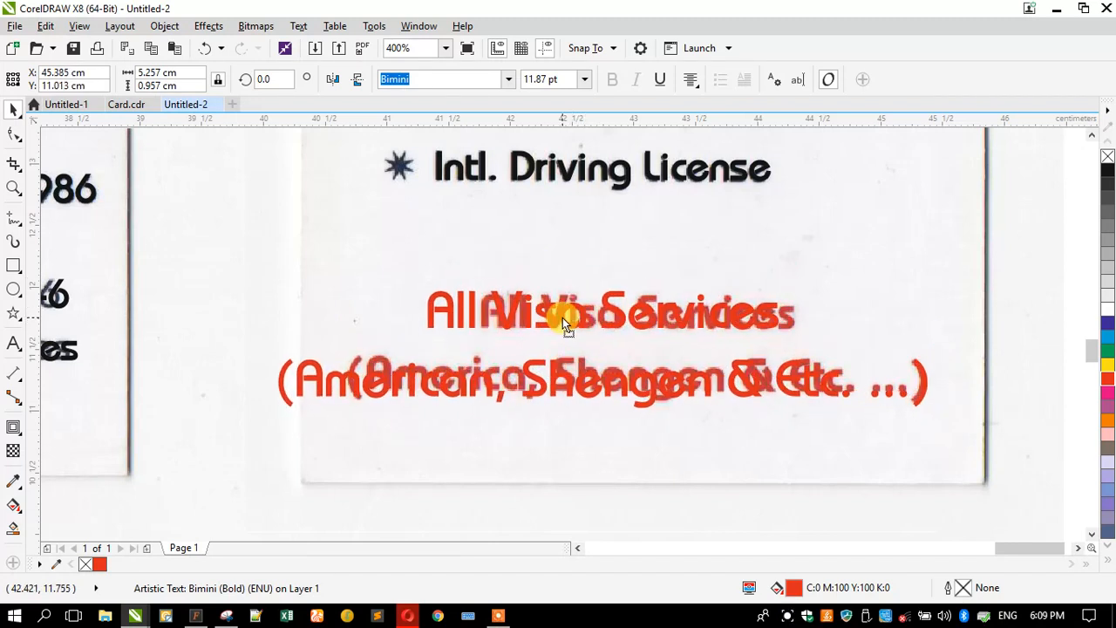
drag(272, 413, 339, 444)
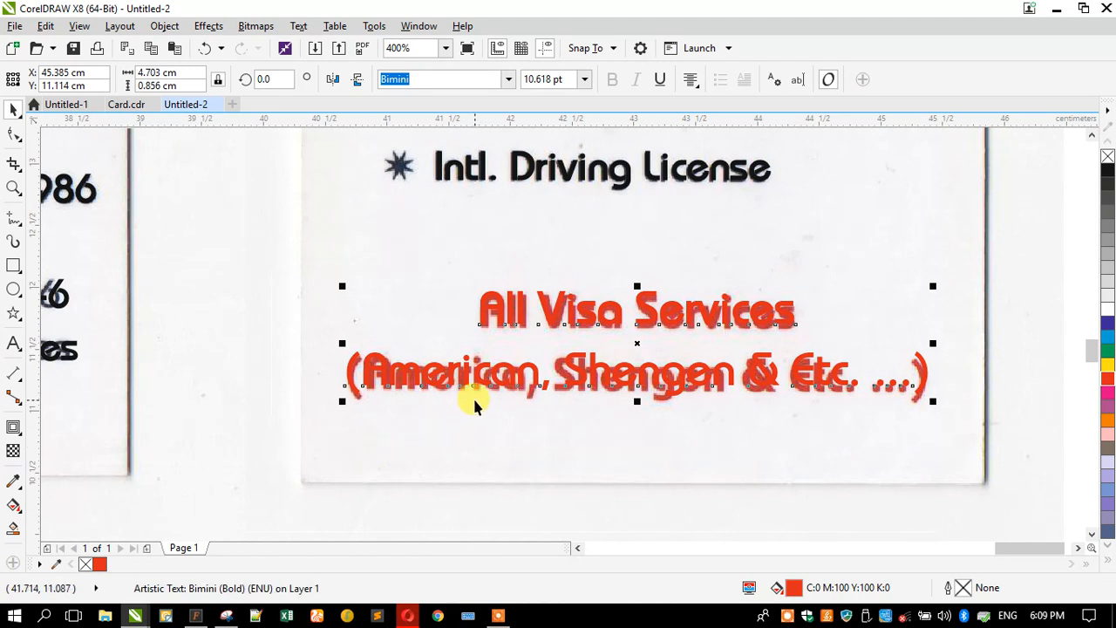
scroll(508, 427, down, 2)
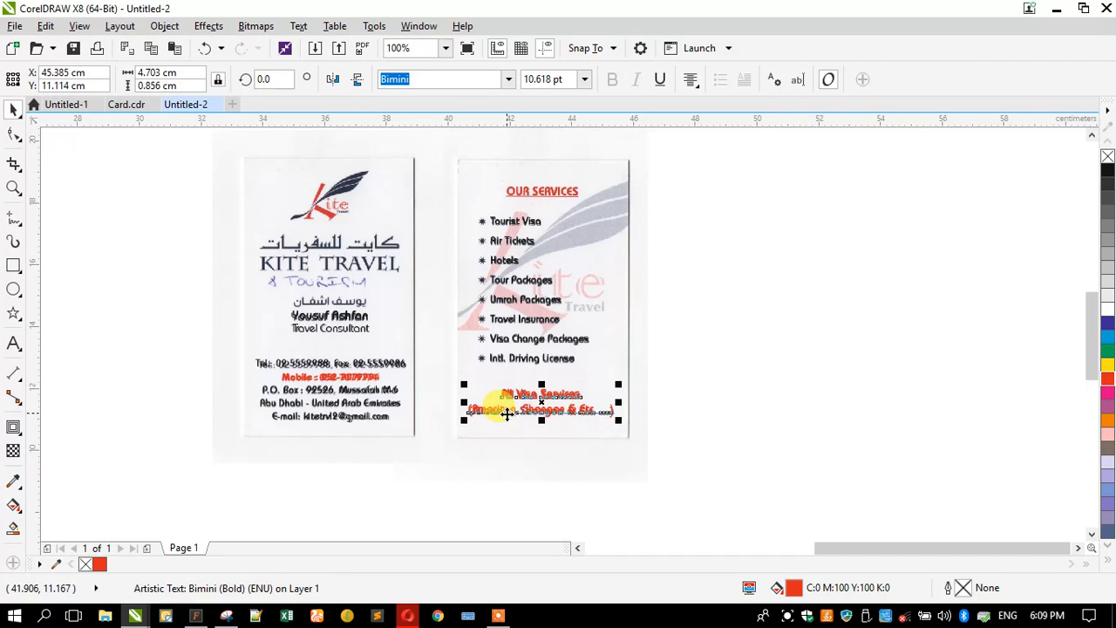
- Drag a copy of the red text upward and retype it as OUR SERVICES
drag(507, 413, 503, 176)
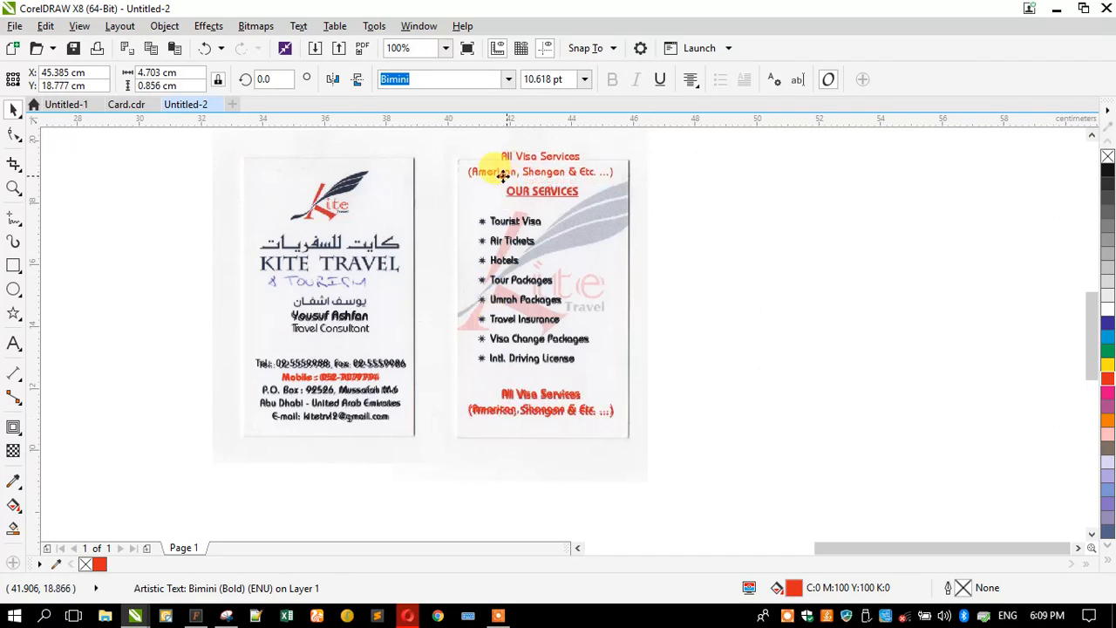
scroll(482, 129, up, 1)
click(13, 342)
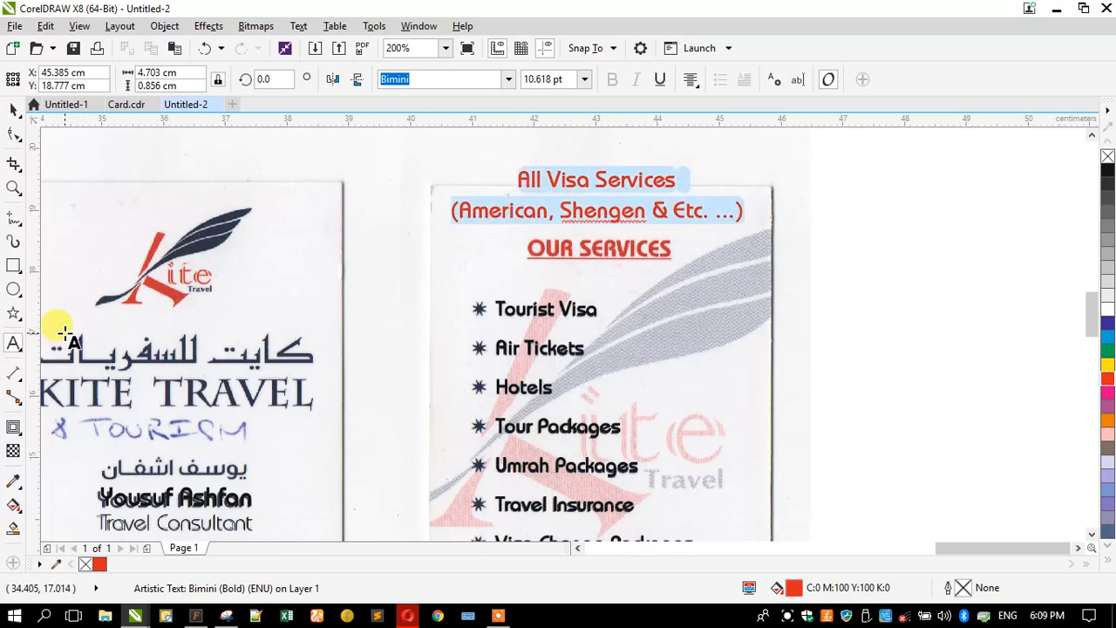
text(OUR SERVICES)
click(9, 111)
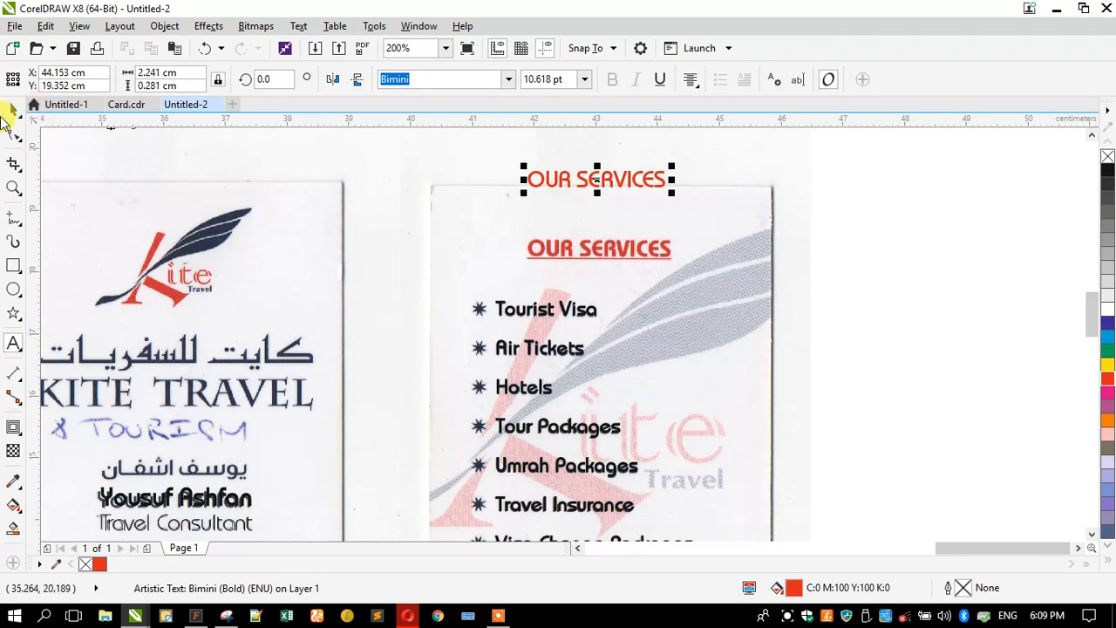
- Underline OUR SERVICES and fit it at about 10.85 pt over the printed heading
click(659, 83)
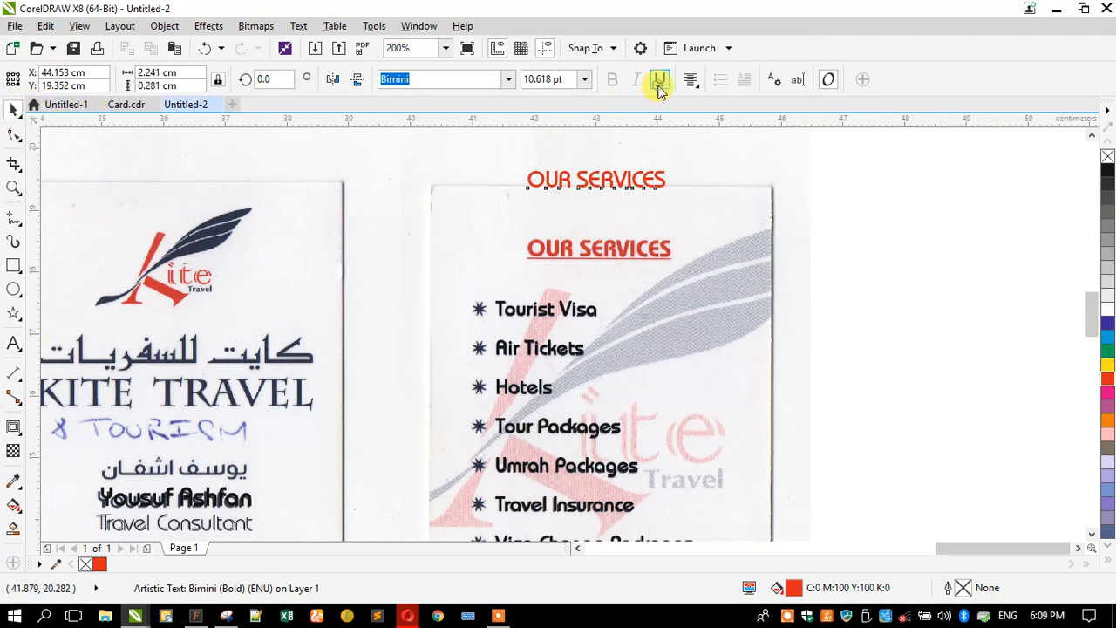
scroll(575, 173, up, 1)
drag(568, 187, 587, 309)
drag(463, 288, 460, 288)
scroll(567, 192, down, 1)
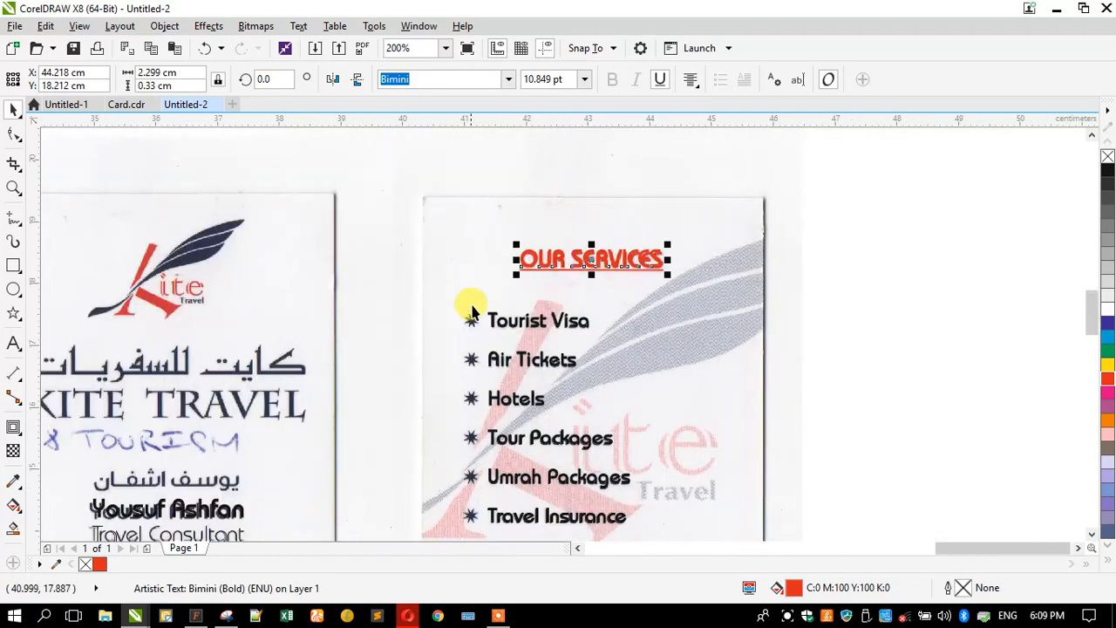
scroll(468, 299, up, 1)
- Draw an 8-point star beside the blurry Tourist Visa bullet
scroll(468, 299, up, 2)
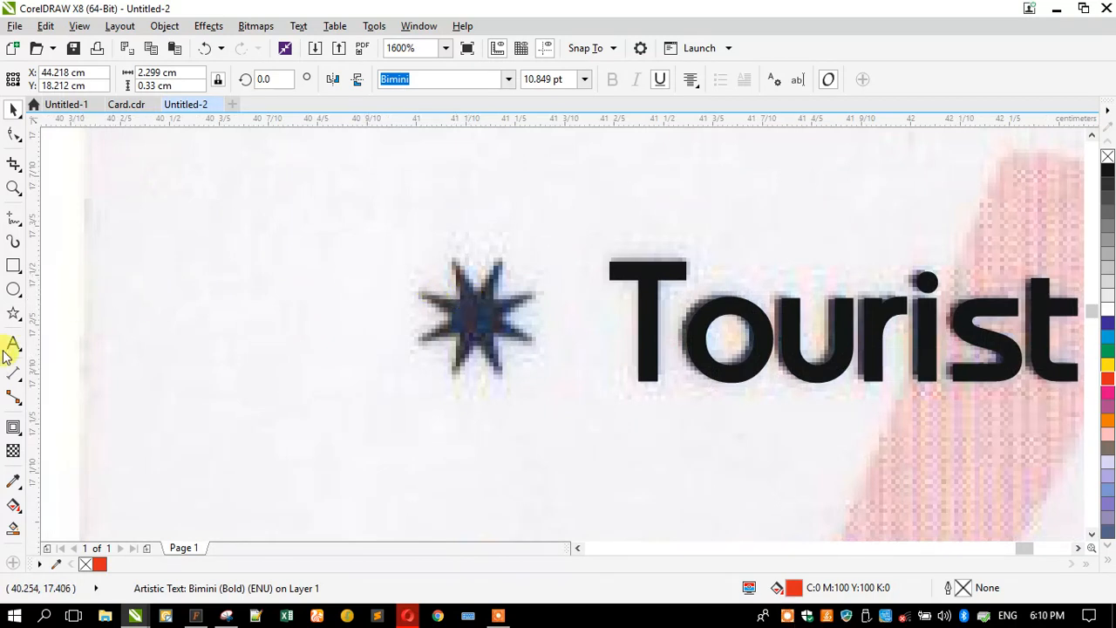
click(13, 313)
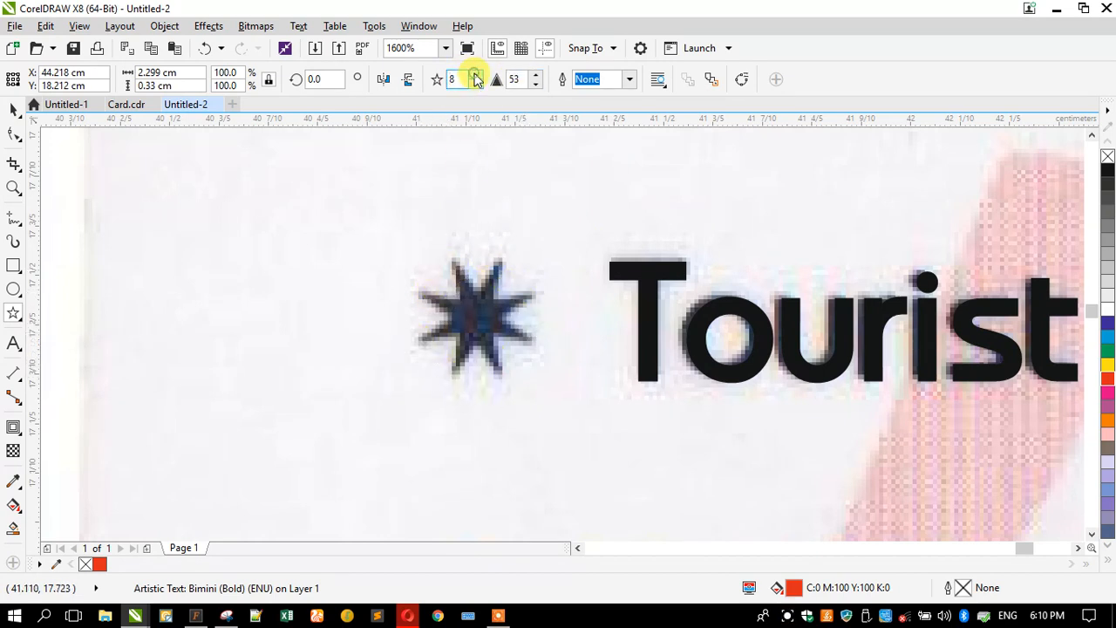
drag(291, 248, 410, 368)
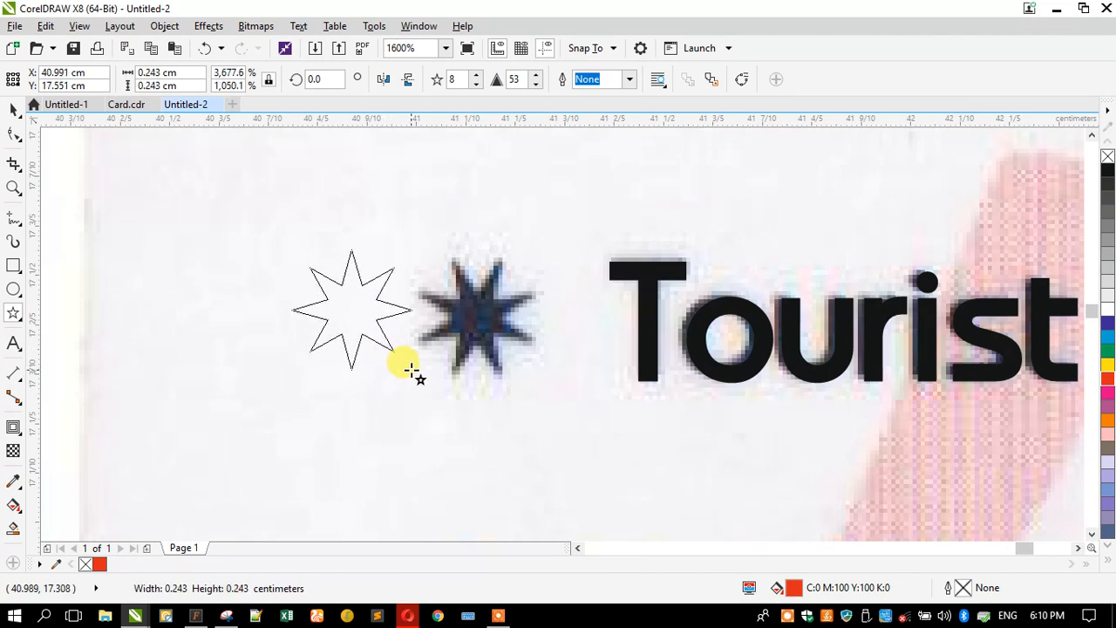
click(14, 110)
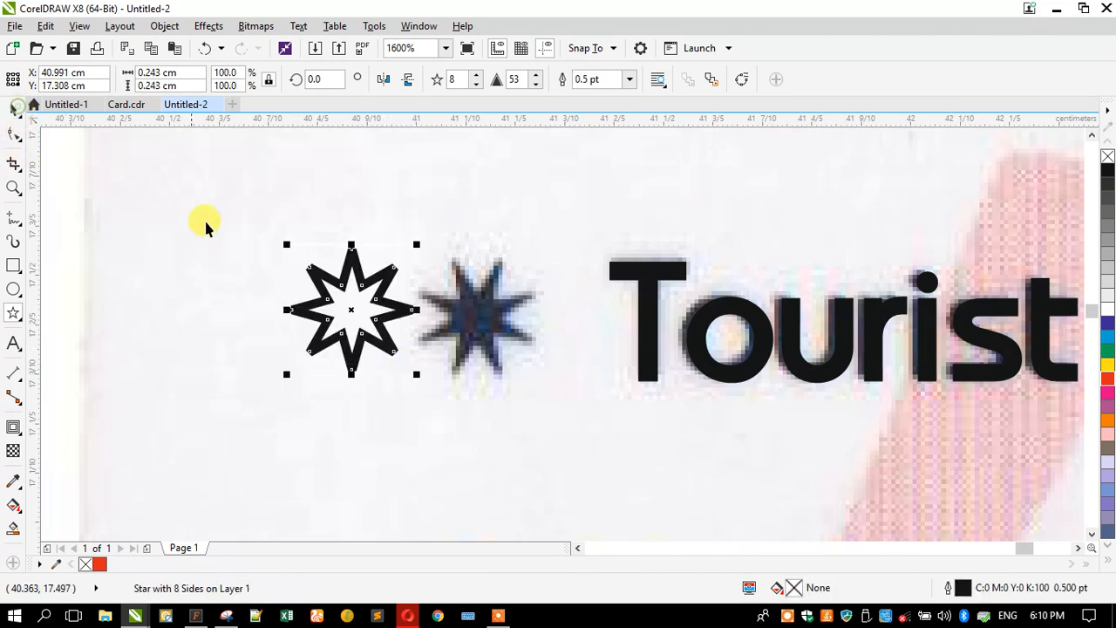
click(304, 274)
click(328, 280)
click(329, 281)
- Try rotation angles of 11.5° and 45° on the star
click(318, 79)
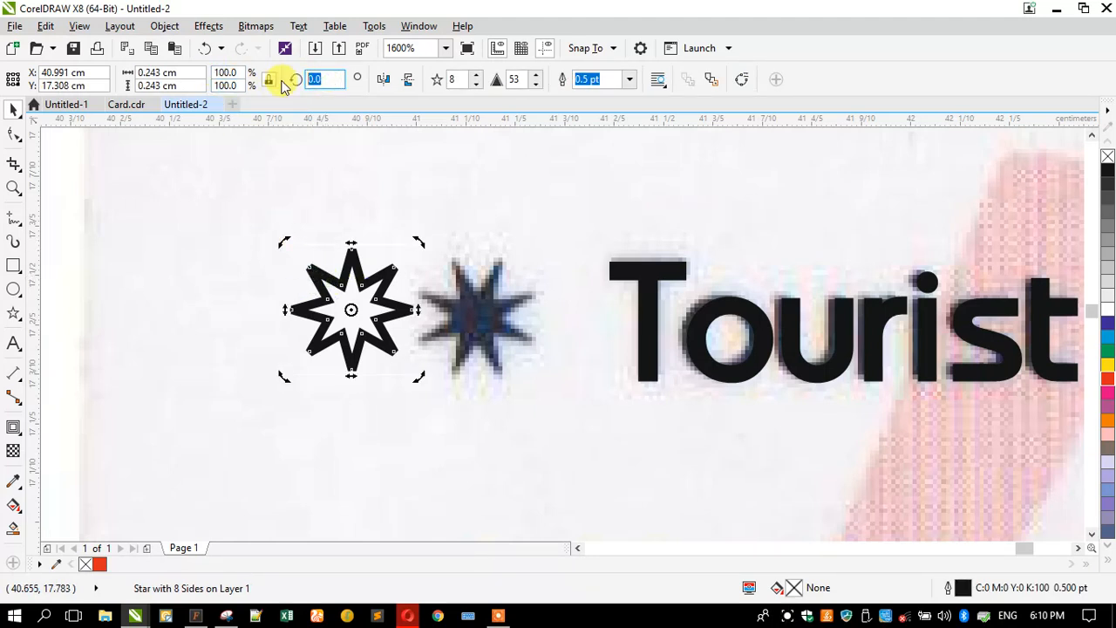
text(11)
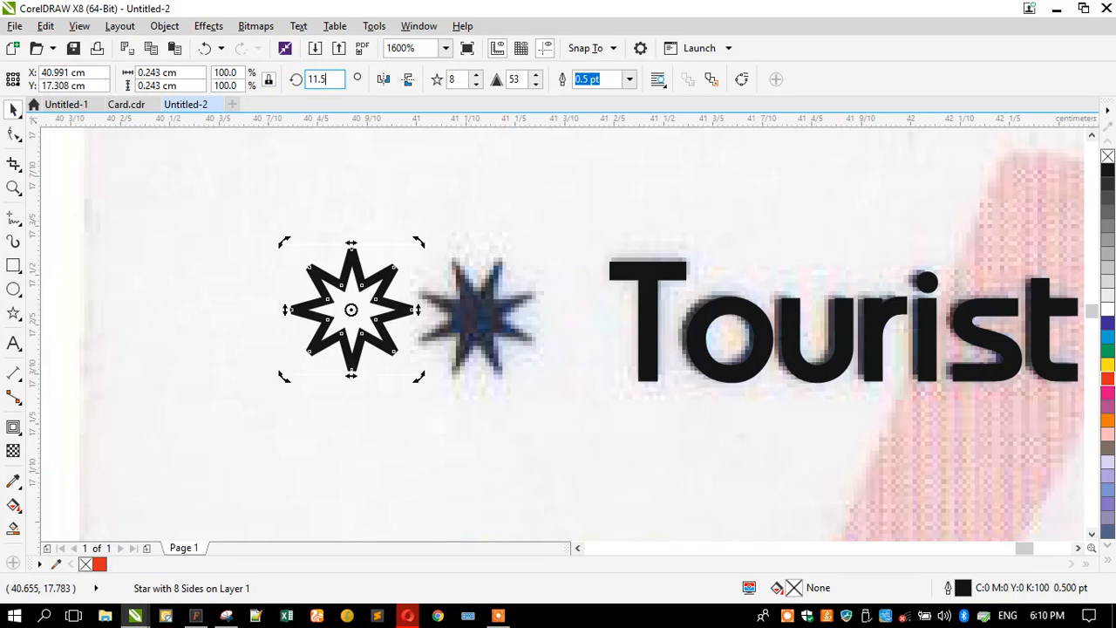
text(.5)
key(Return)
double_click(321, 79)
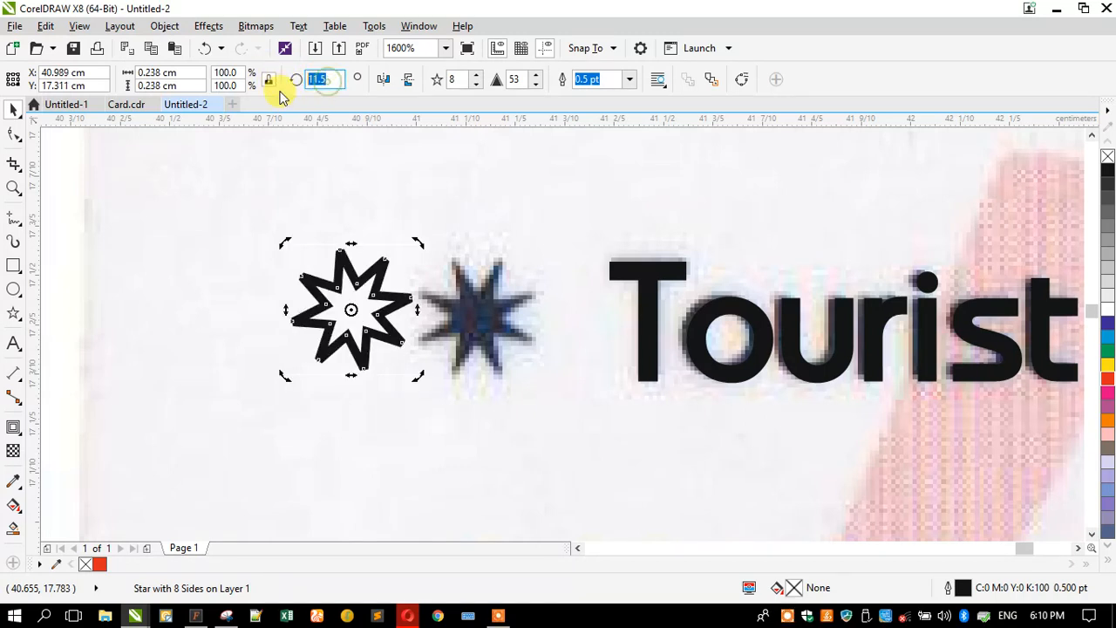
text(45)
key(Return)
drag(330, 80, 265, 79)
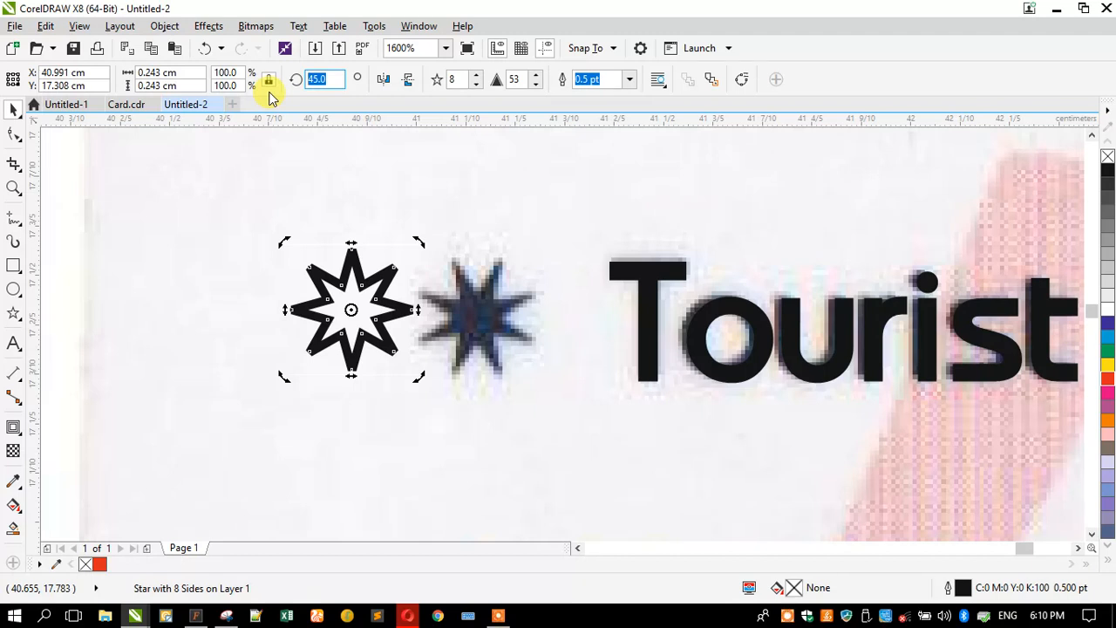
- Settle the star's rotation at 22.5° after testing a 90° angle
click(341, 277)
click(327, 276)
click(325, 276)
drag(287, 240, 256, 264)
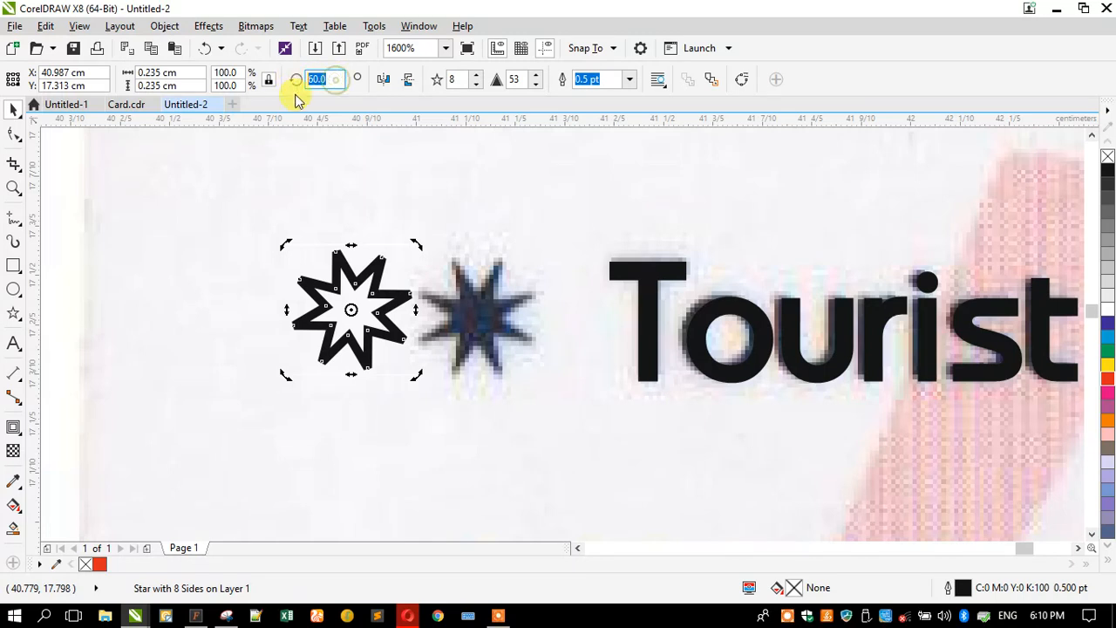
text(90)
key(Return)
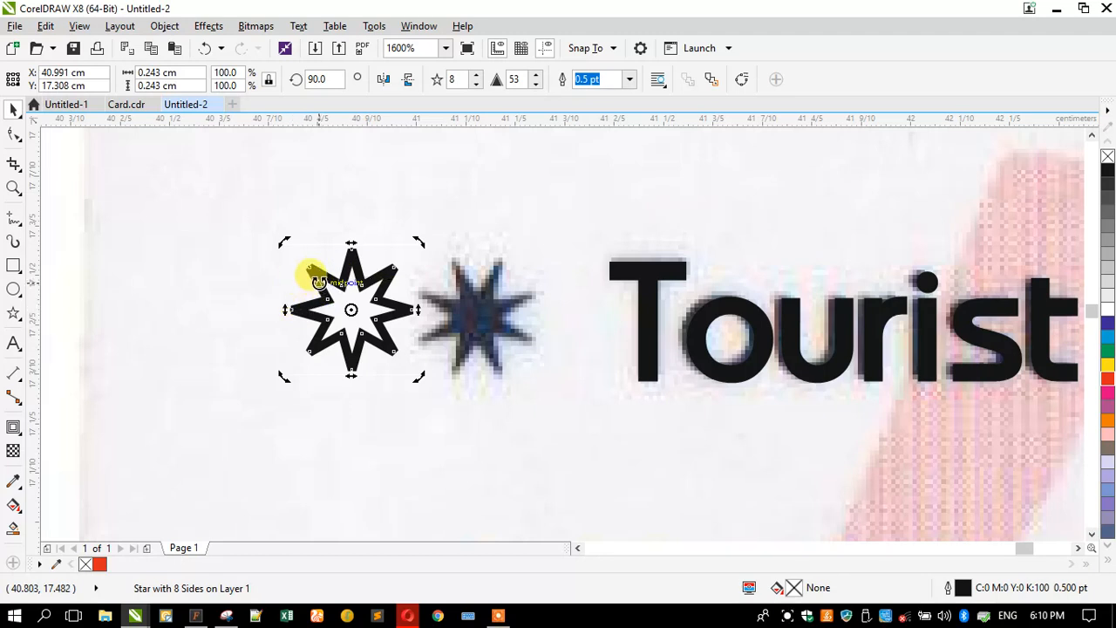
click(327, 79)
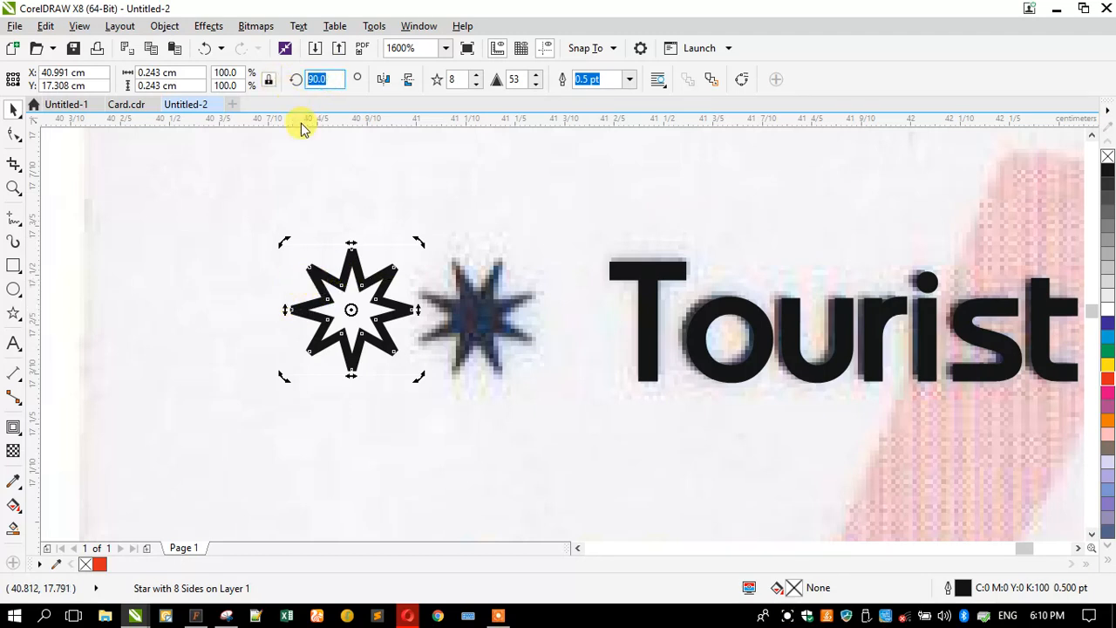
text(22.5)
key(Return)
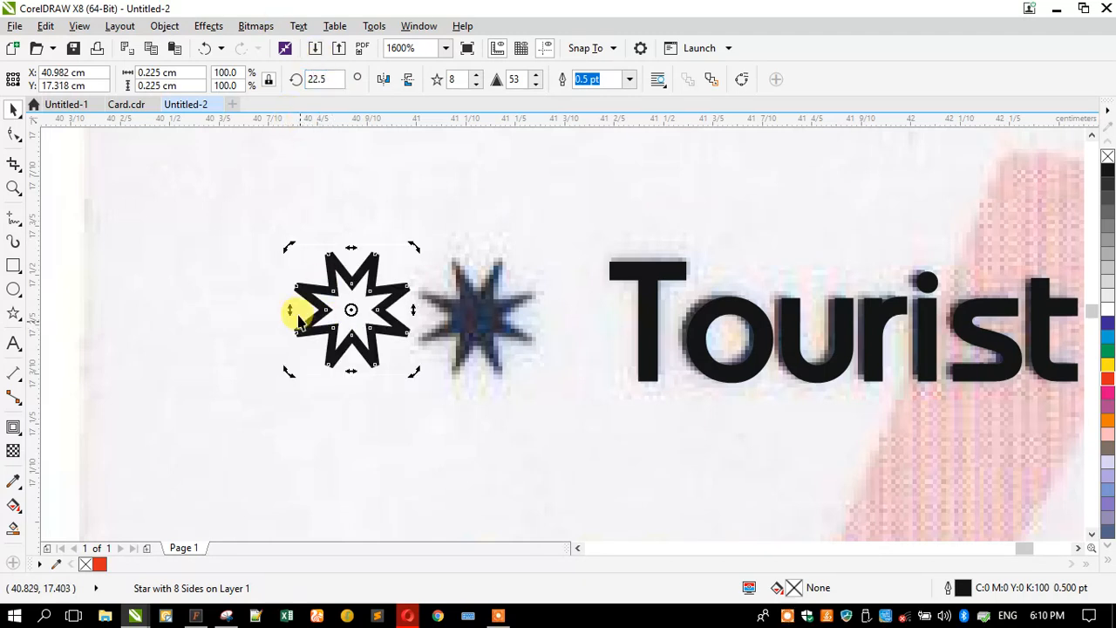
- Move and enlarge the star over the bullet and remove its outline
click(299, 316)
drag(343, 319, 462, 323)
scroll(466, 326, up, 1)
drag(345, 205, 338, 200)
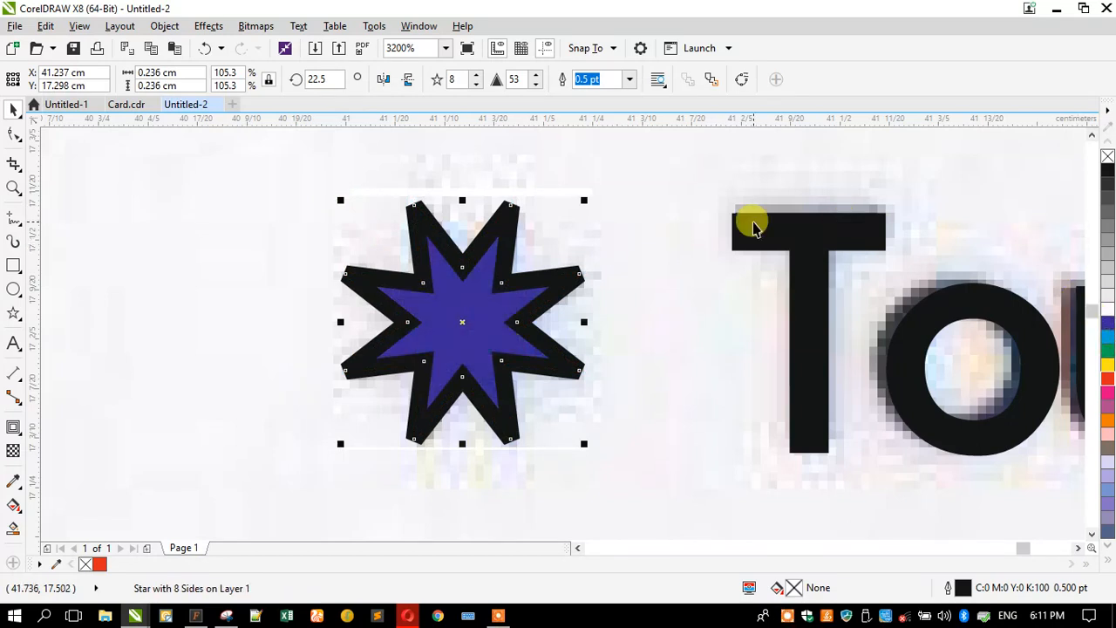
right_click(1107, 156)
- Repeat the star beside the other bullets with Ctrl+R and line up the last one
scroll(392, 200, down, 4)
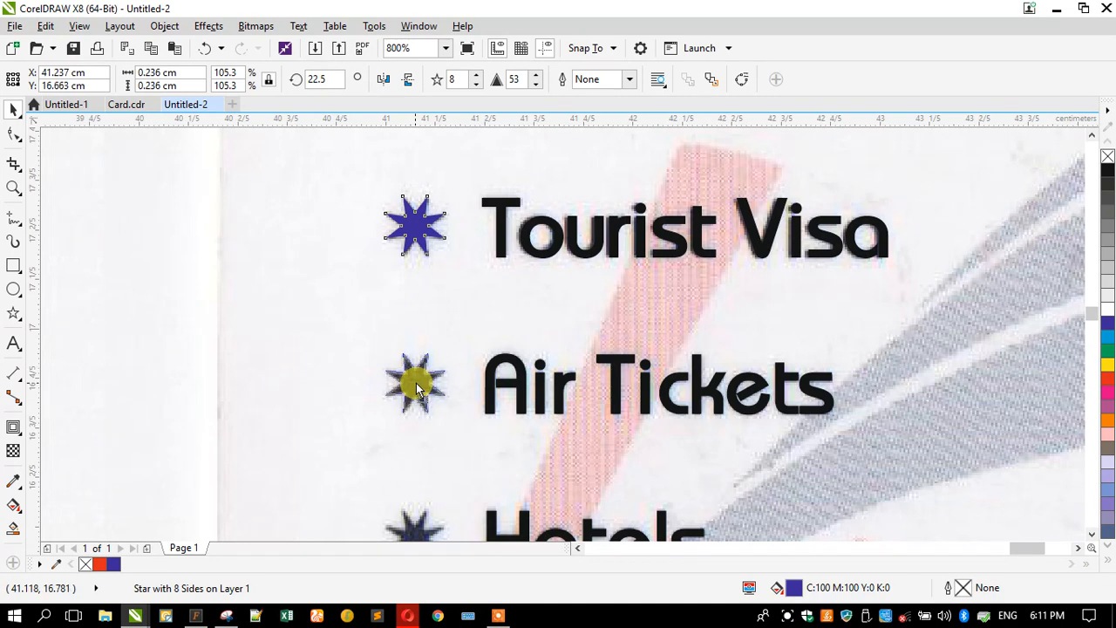
scroll(367, 267, down, 2)
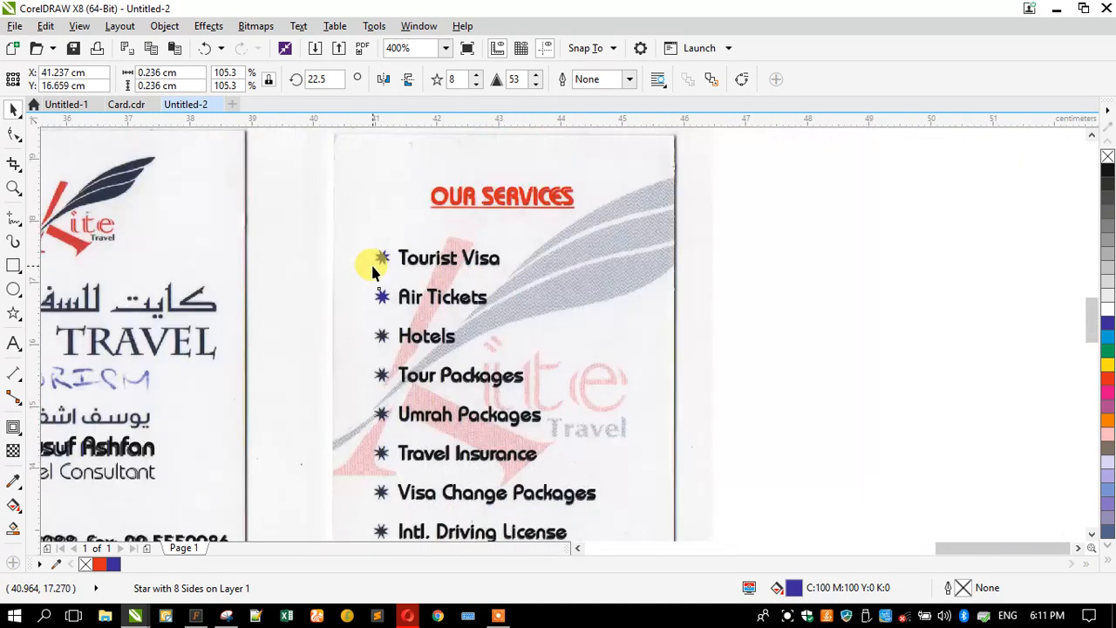
key(ctrl+r)
key(ctrl+r)
key(ctrl+r)
key(ctrl+r)
key(ctrl+r)
key(ctrl+r)
scroll(368, 393, down, 2)
scroll(367, 389, up, 6)
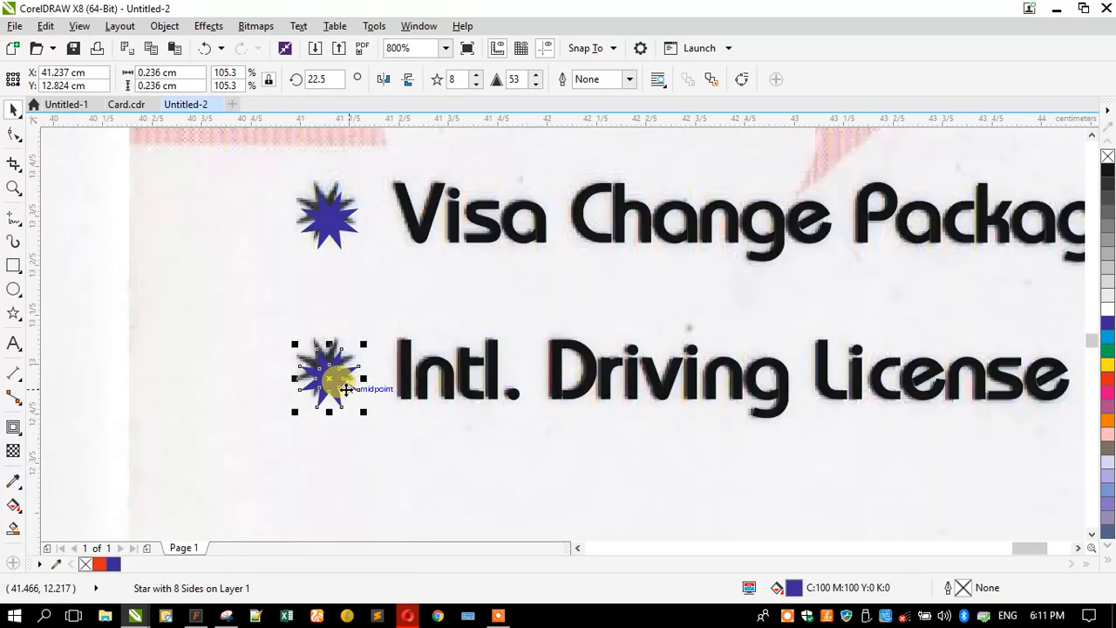
scroll(312, 354, up, 1)
drag(342, 404, 353, 379)
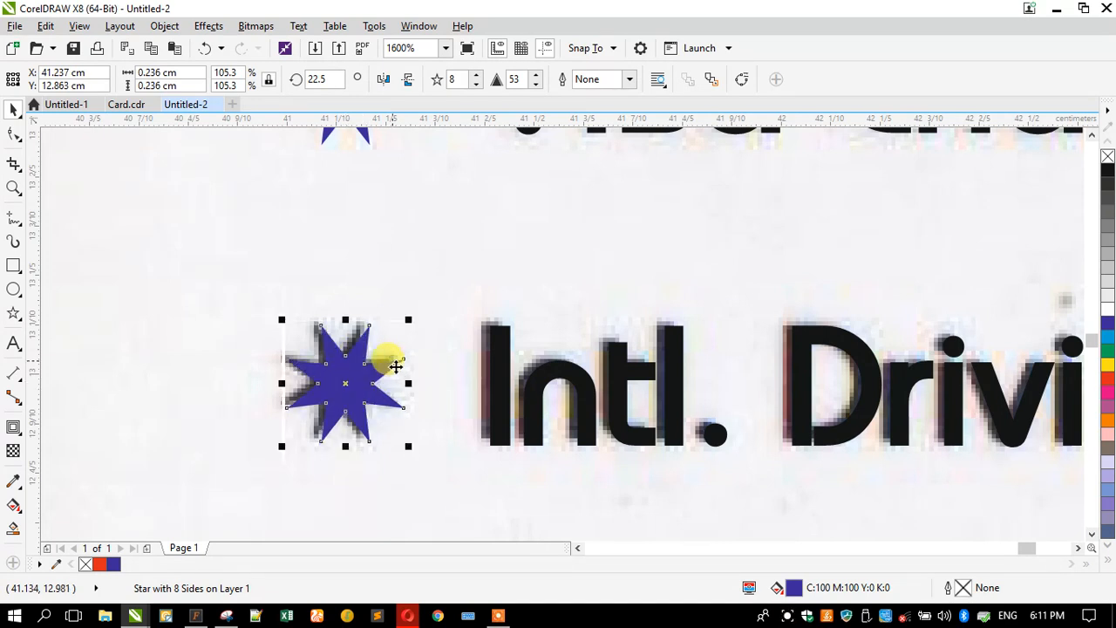
scroll(386, 359, down, 4)
drag(355, 191, 413, 362)
key(Escape)
- Select all eight bullet stars to check alignment, then begin new text left of the card
drag(340, 499, 558, 190)
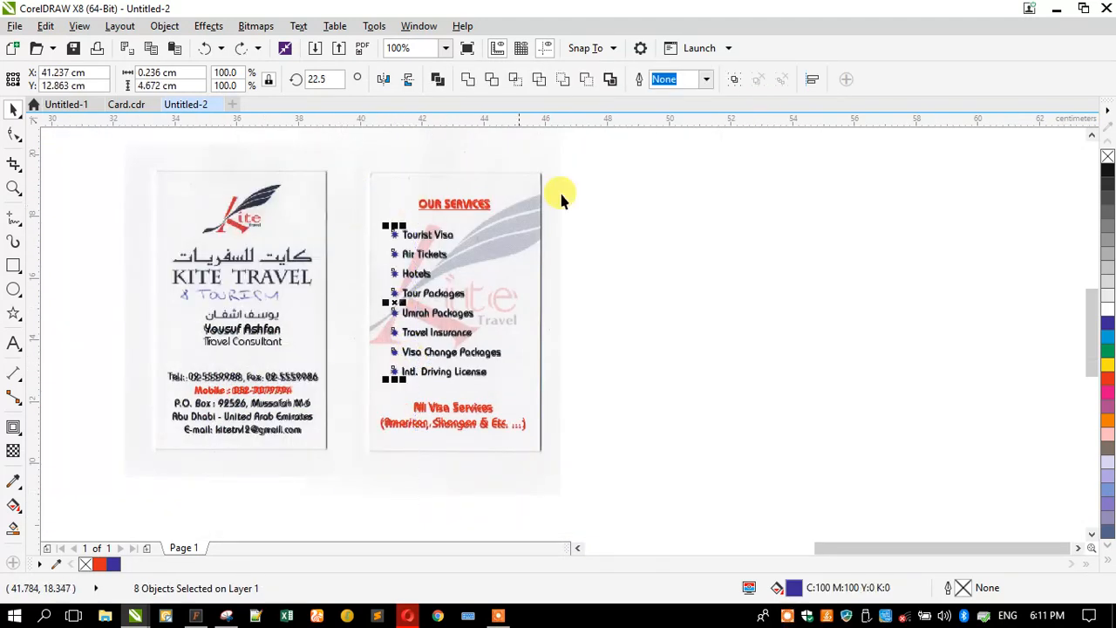
click(812, 79)
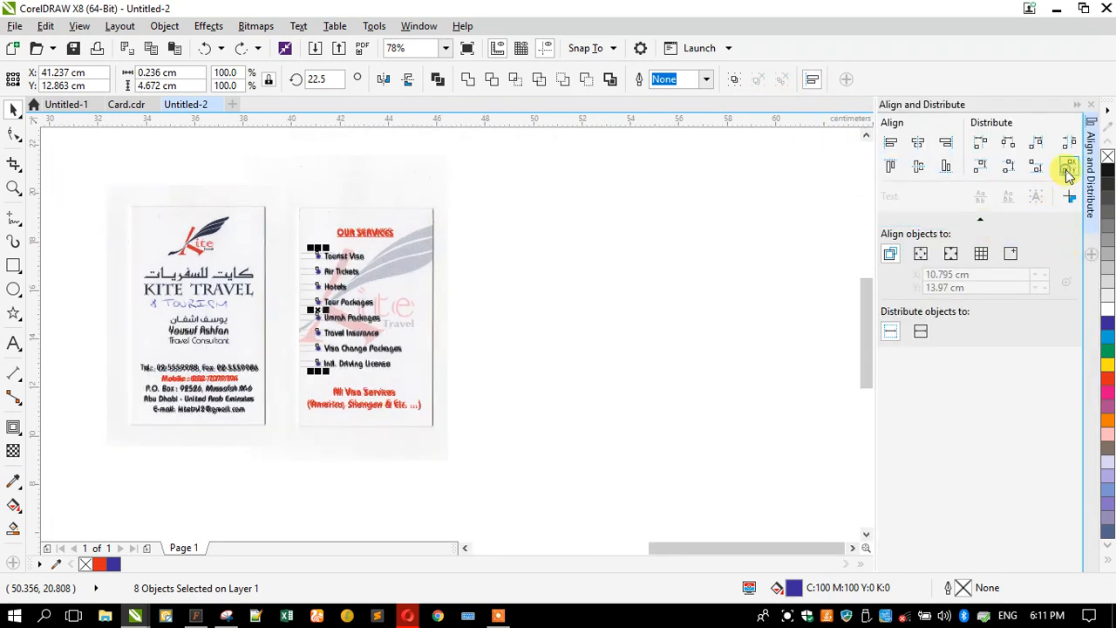
click(1091, 103)
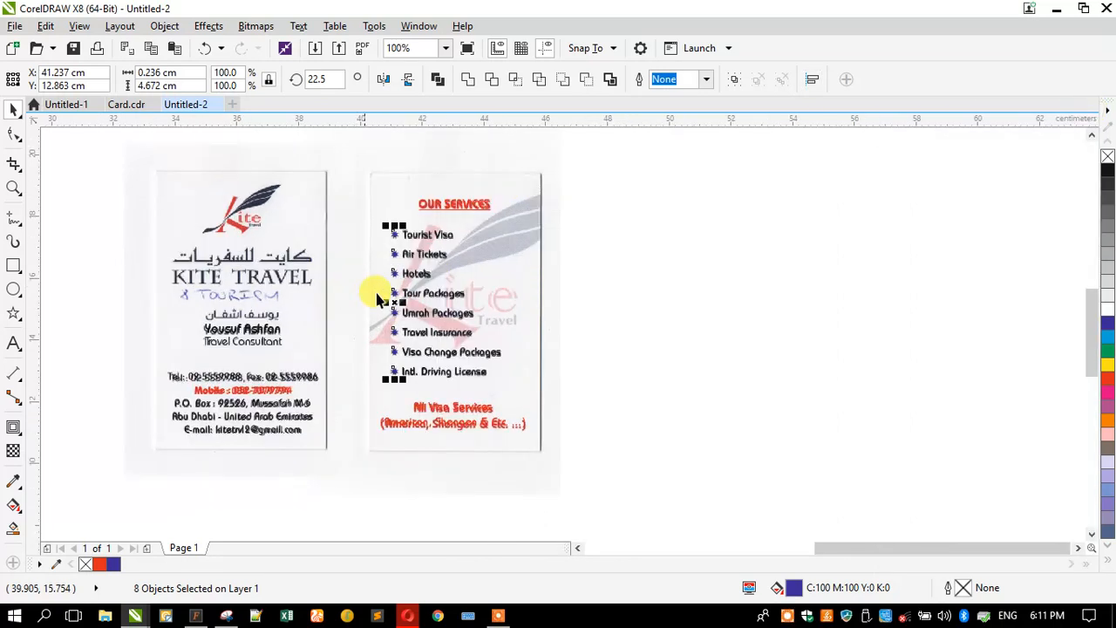
scroll(384, 292, up, 2)
scroll(440, 300, down, 2)
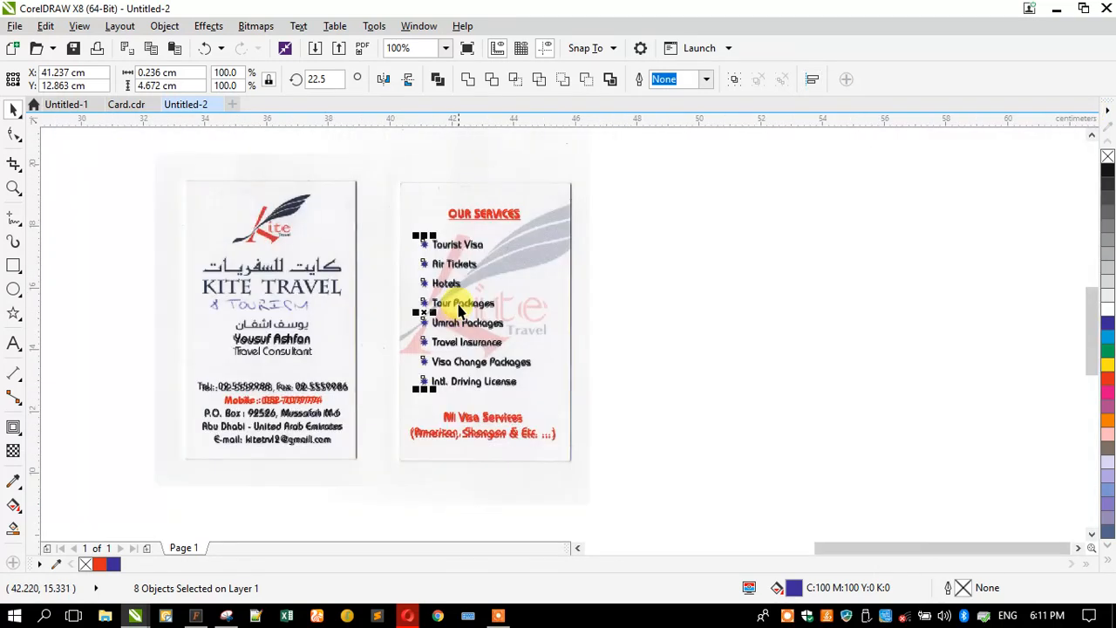
scroll(143, 264, up, 2)
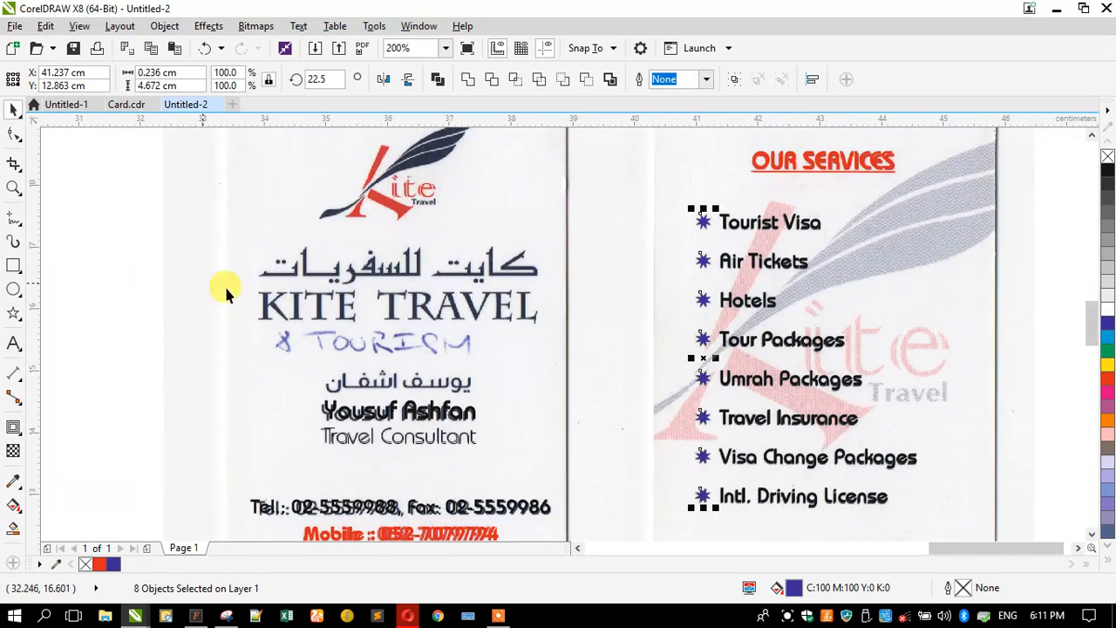
scroll(385, 394, up, 2)
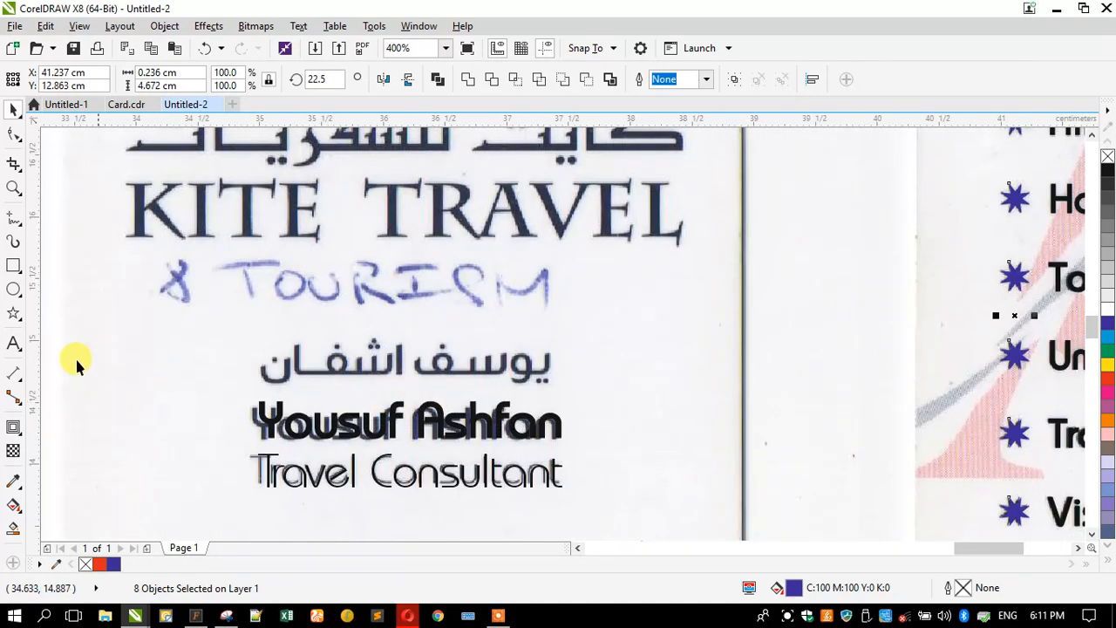
click(19, 345)
click(99, 370)
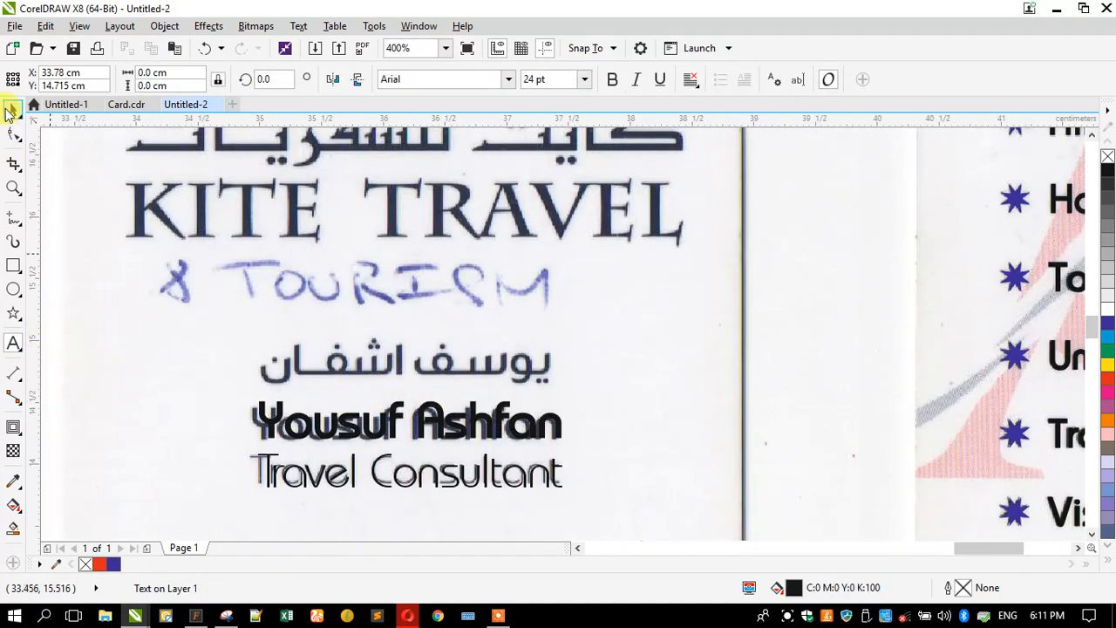
- Copy OUR SERVICES onto the card's front and retype it as '& tourism'
scroll(369, 314, down, 1)
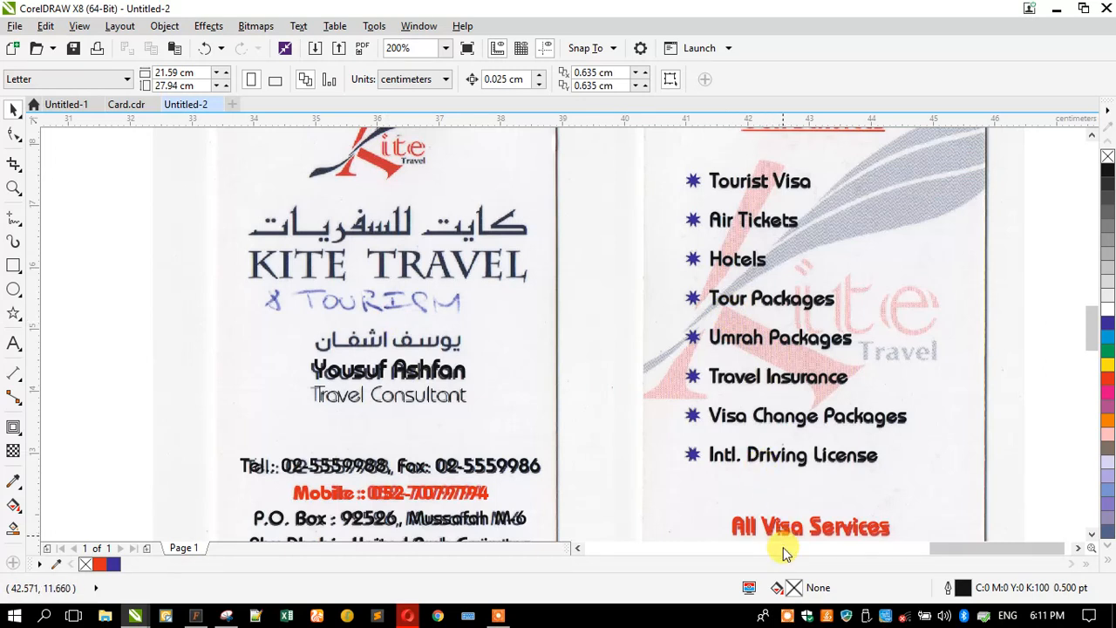
drag(770, 128, 299, 440)
click(13, 342)
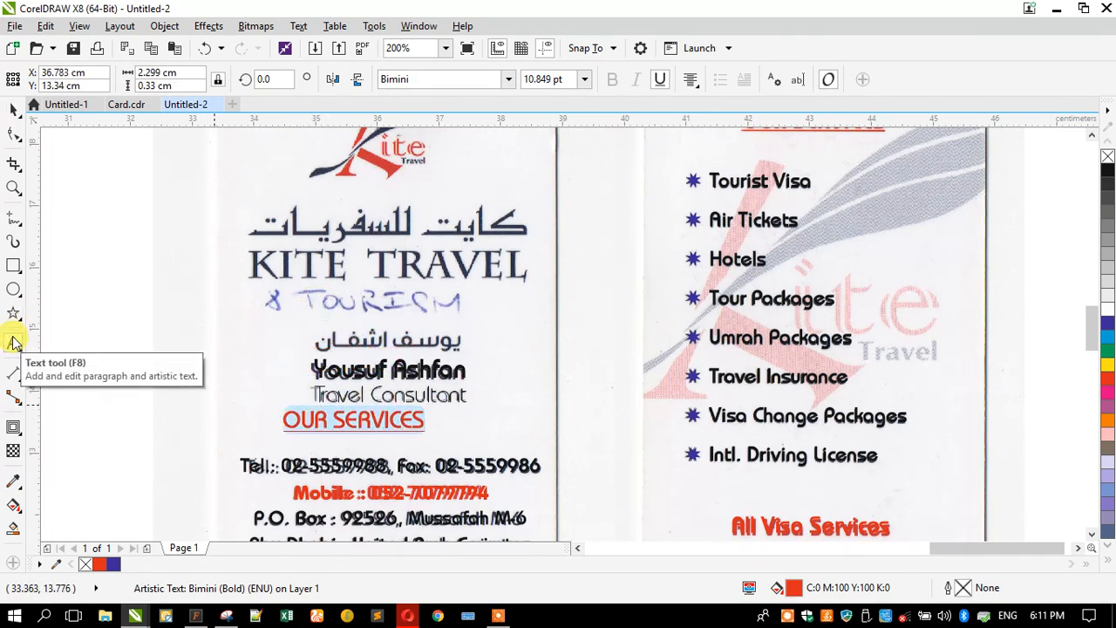
text(&)
key(Caps_Lock)
text(tour)
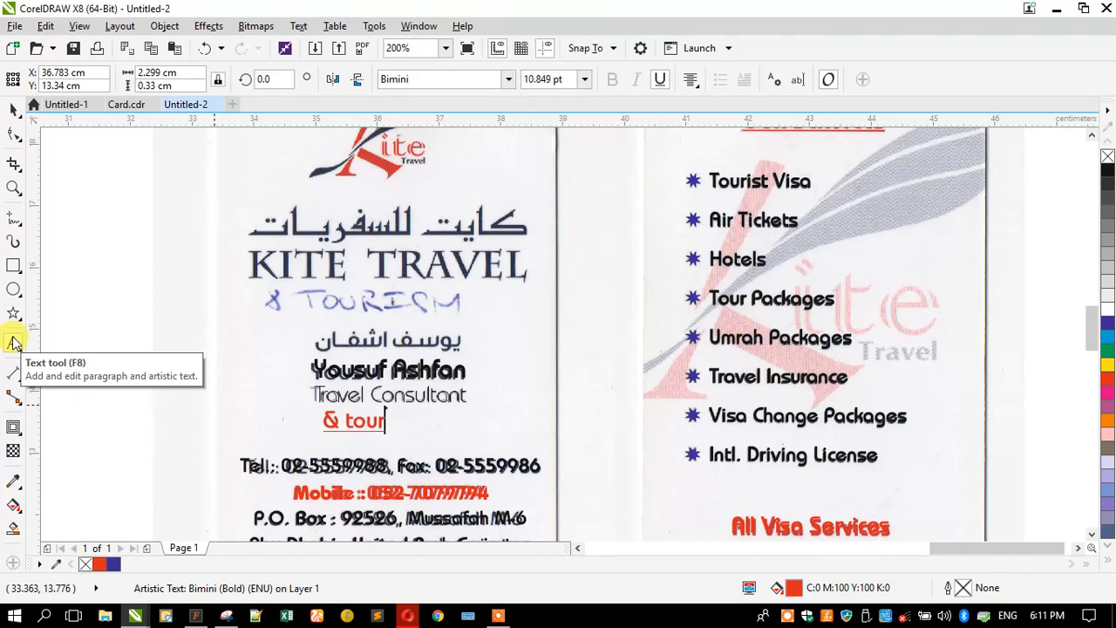
text(ism)
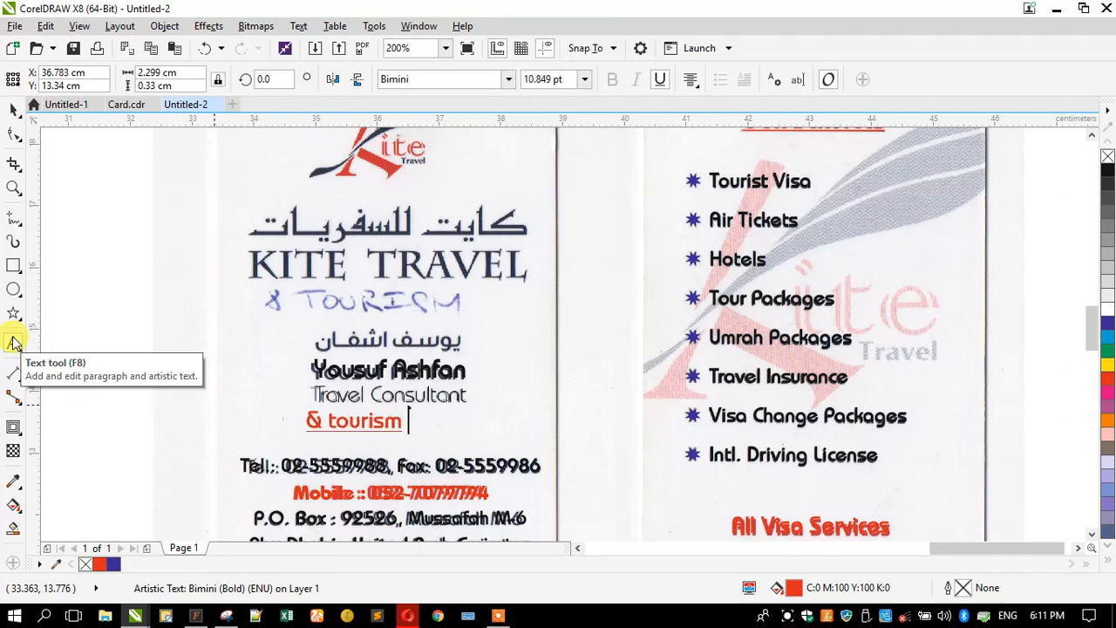
- Change the text's case to UPPERCASE so it reads '& TOURISM'
click(13, 343)
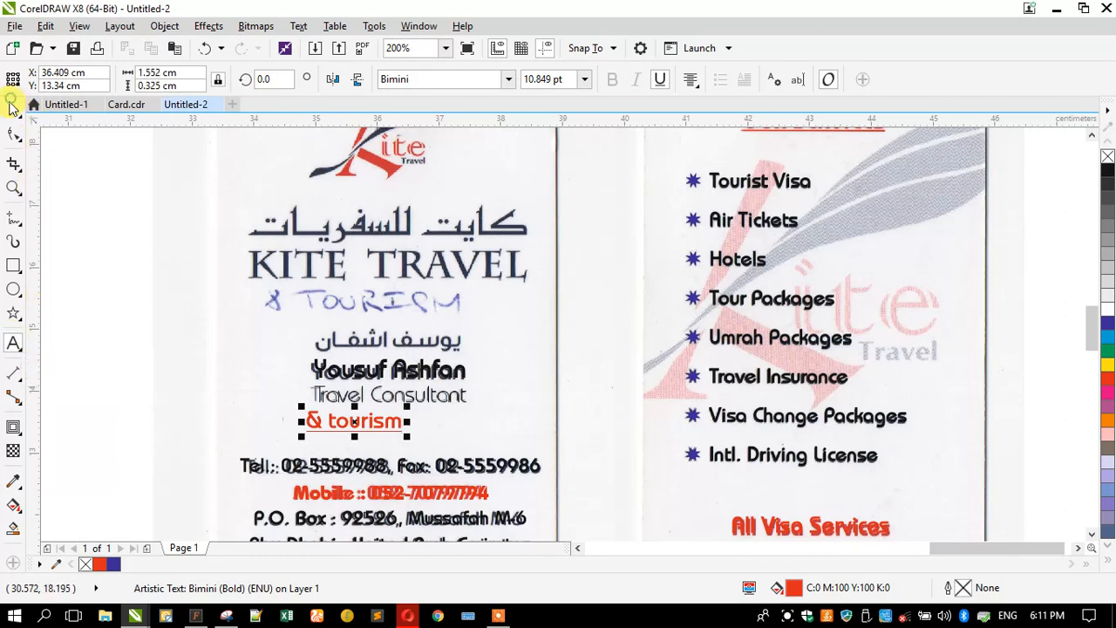
click(298, 26)
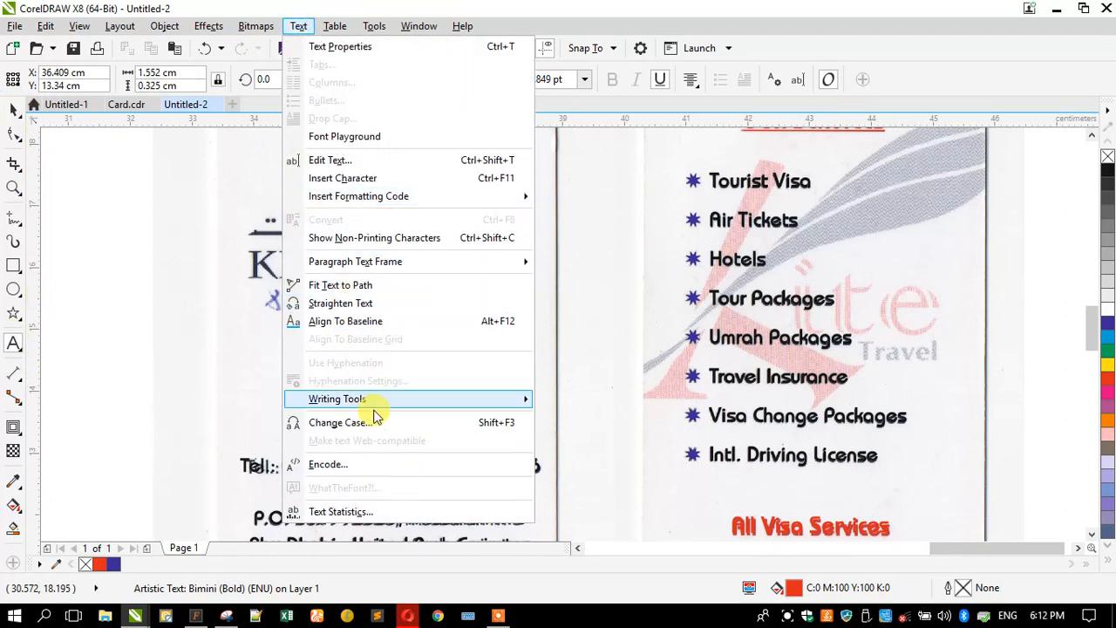
key(Escape)
click(489, 292)
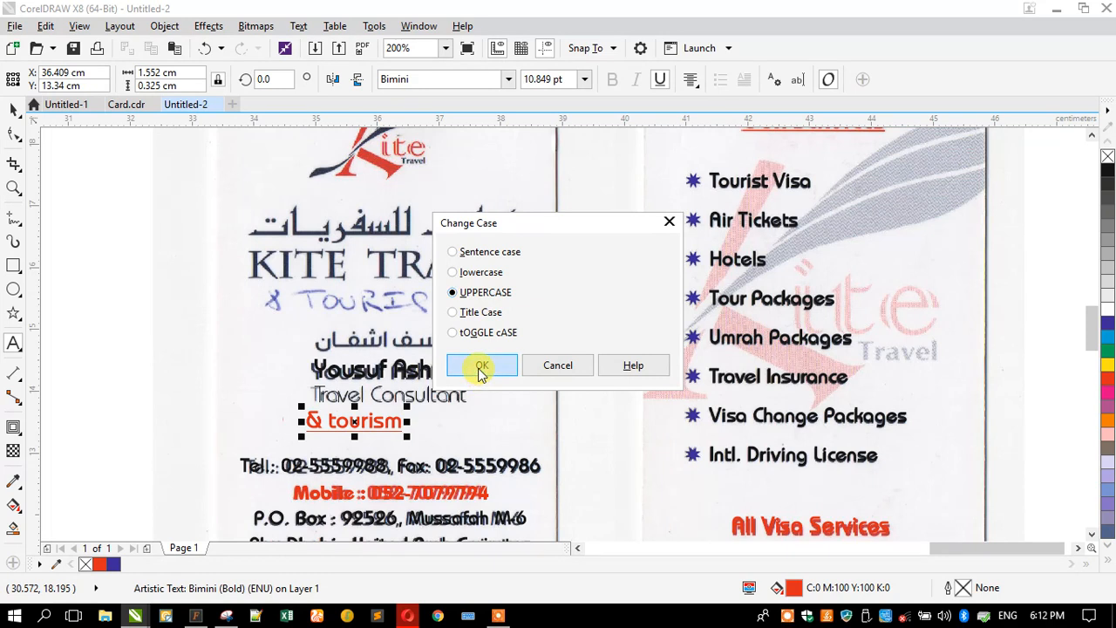
click(481, 367)
click(12, 109)
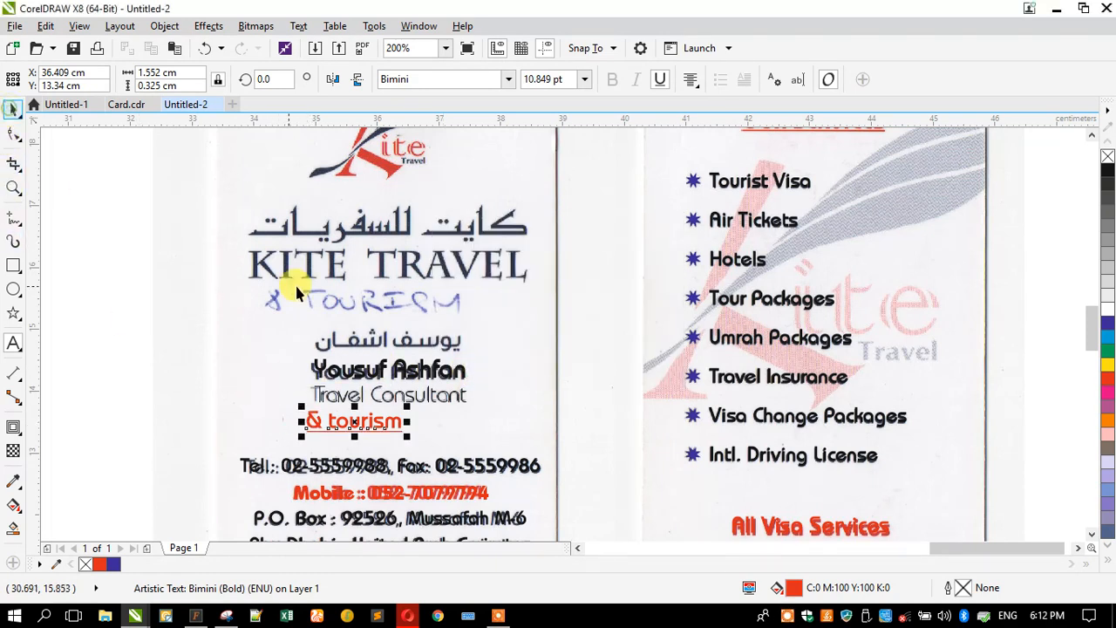
click(298, 27)
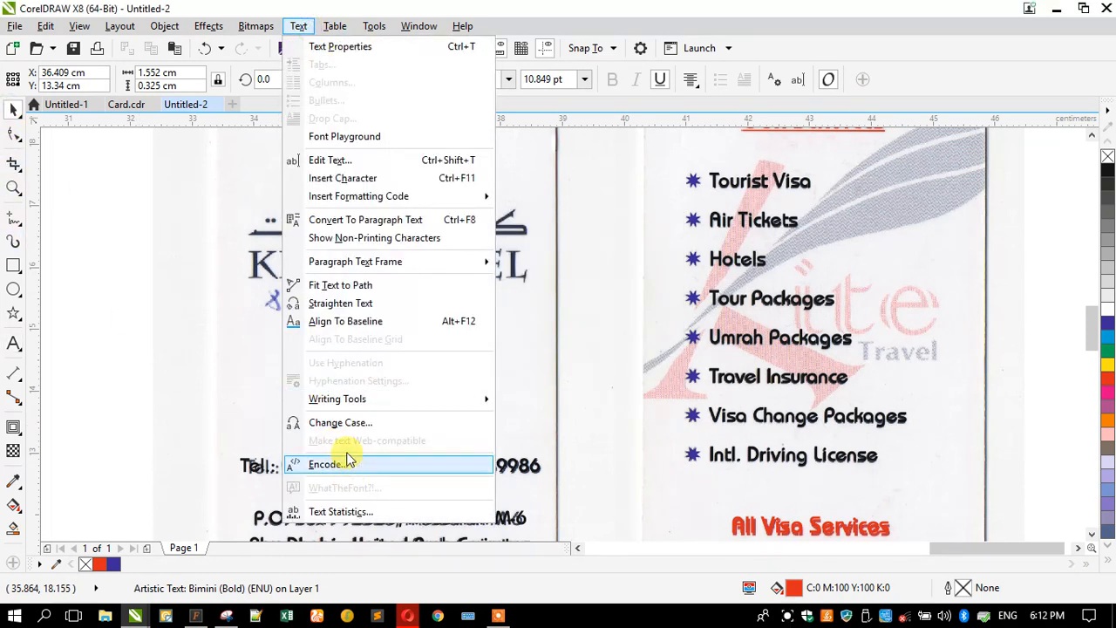
click(338, 423)
click(480, 293)
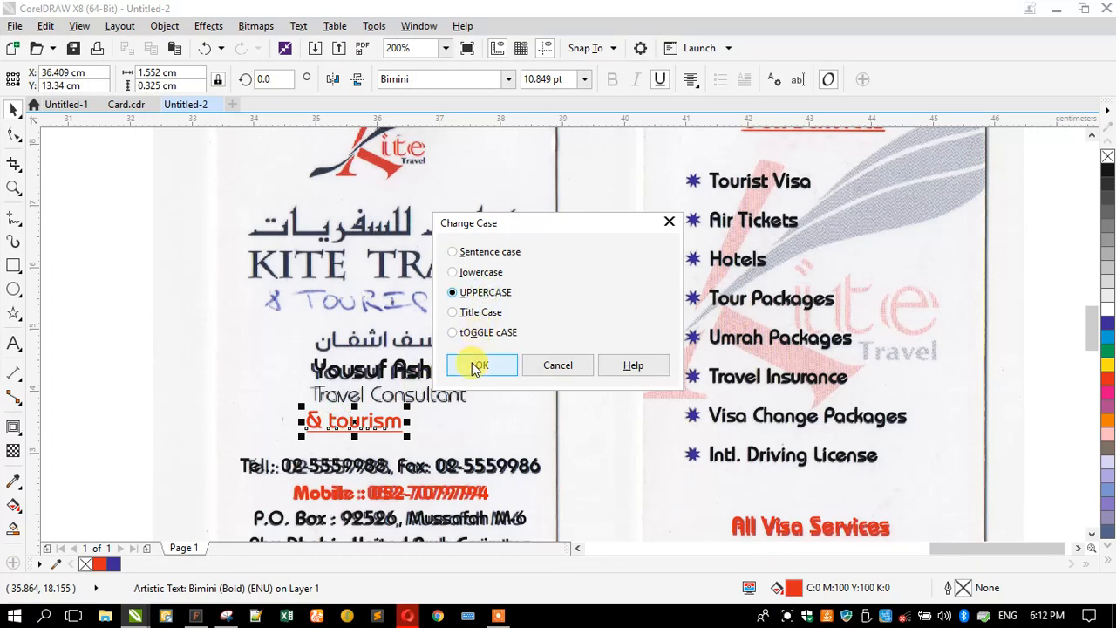
click(476, 364)
- Remove the underline, colour & TOURISM blue and fit it over the scanned line under KITE TRAVEL
drag(298, 424, 331, 303)
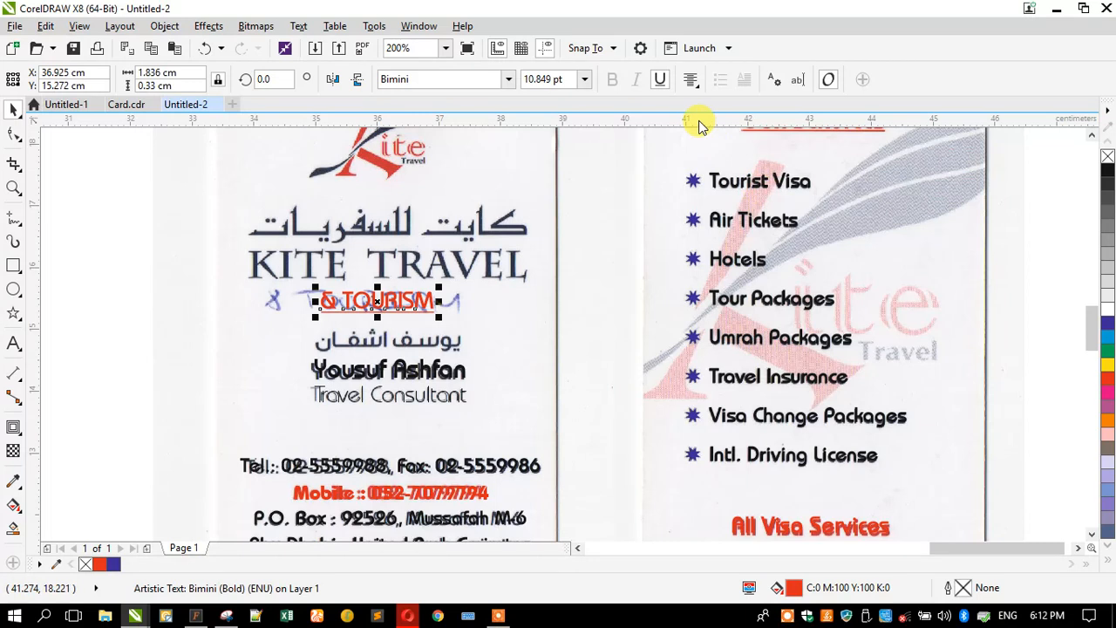
click(661, 80)
drag(1092, 322, 381, 303)
scroll(381, 302, up, 2)
drag(300, 287, 274, 256)
scroll(423, 366, down, 2)
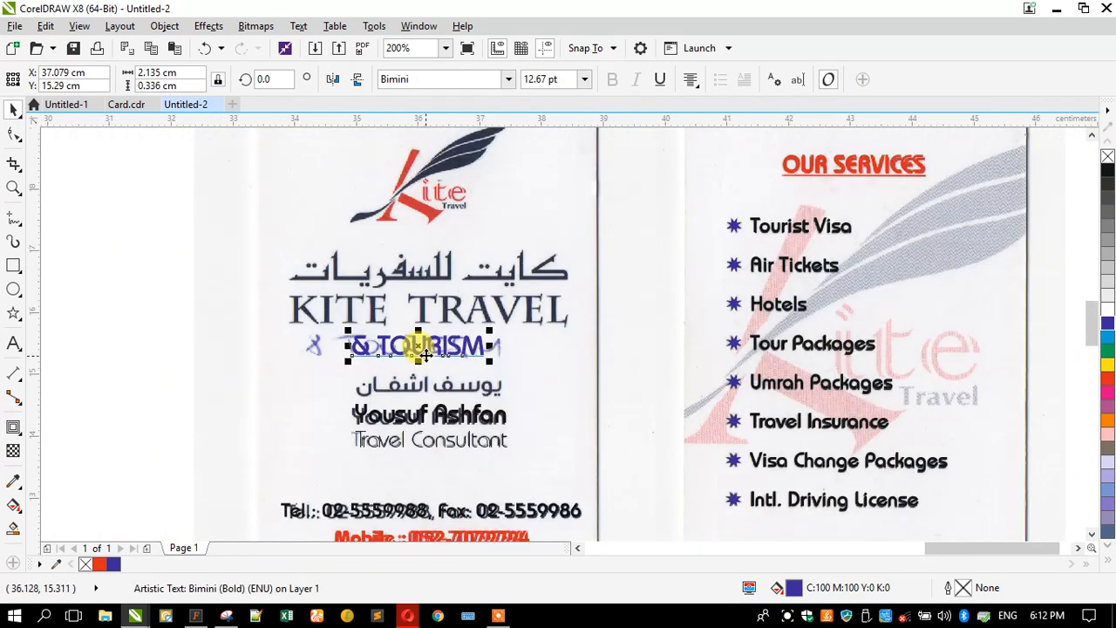
scroll(465, 217, down, 2)
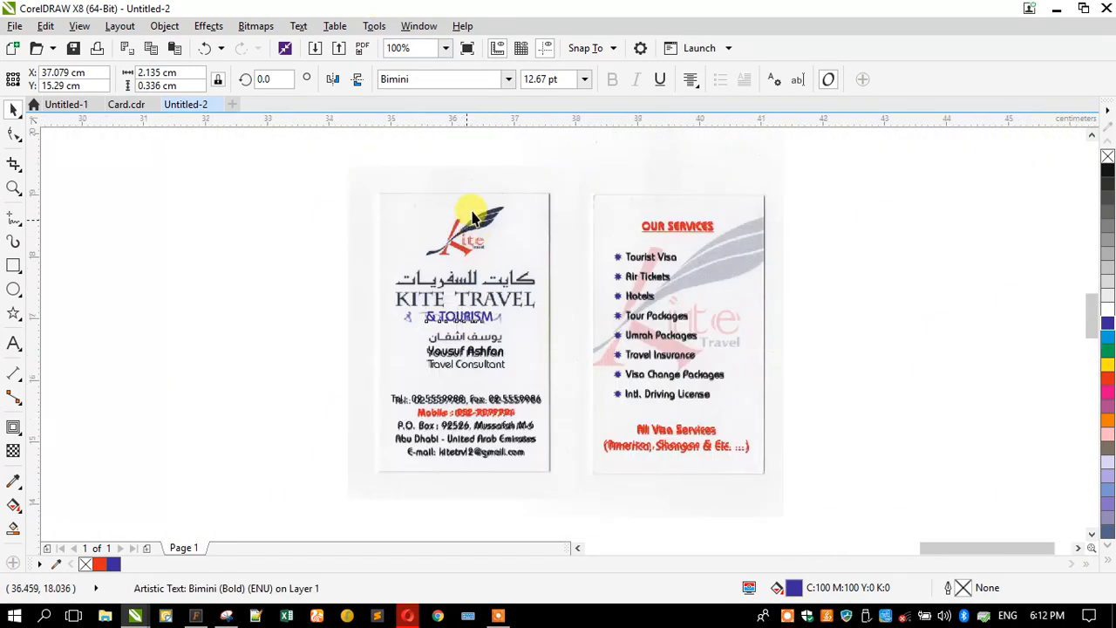
scroll(467, 194, up, 6)
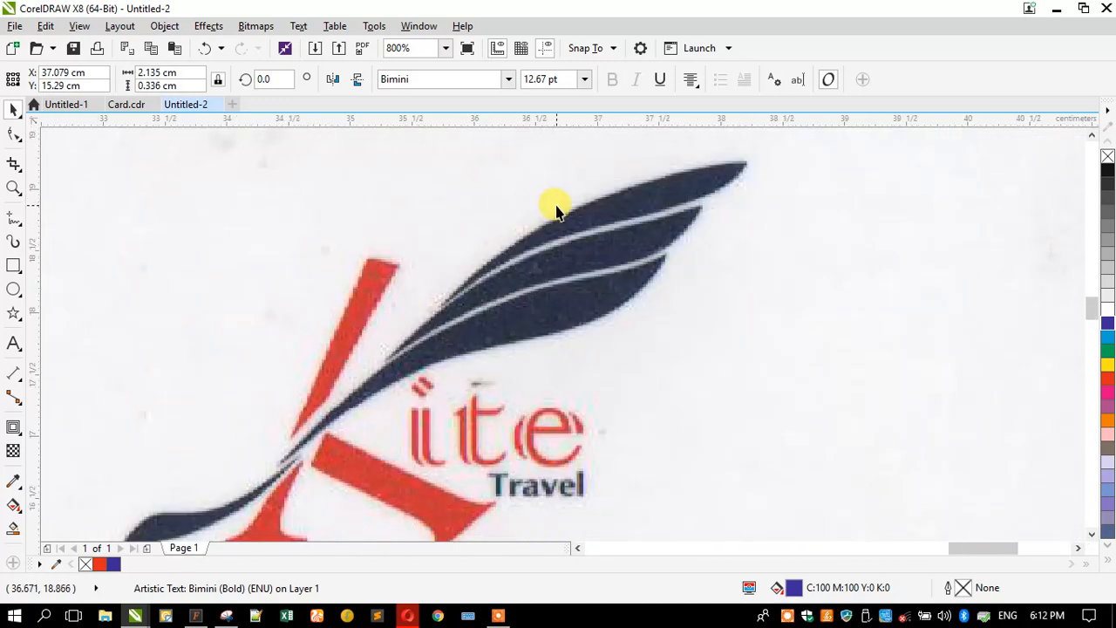
scroll(553, 207, down, 2)
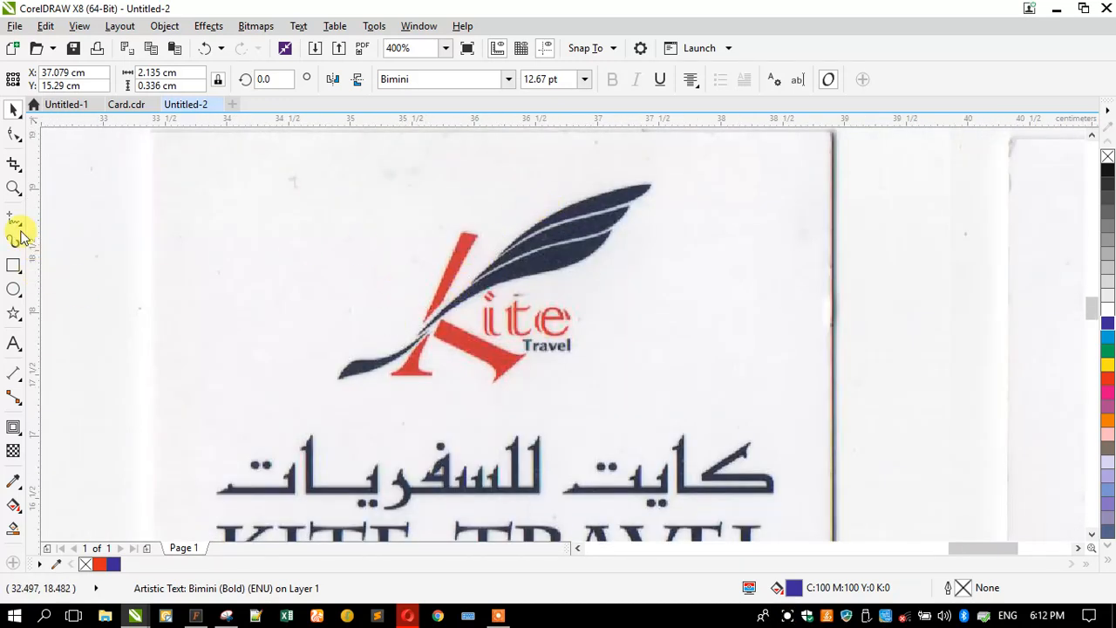
- Zoom in on the logo and title area and start new text right of the title
click(13, 187)
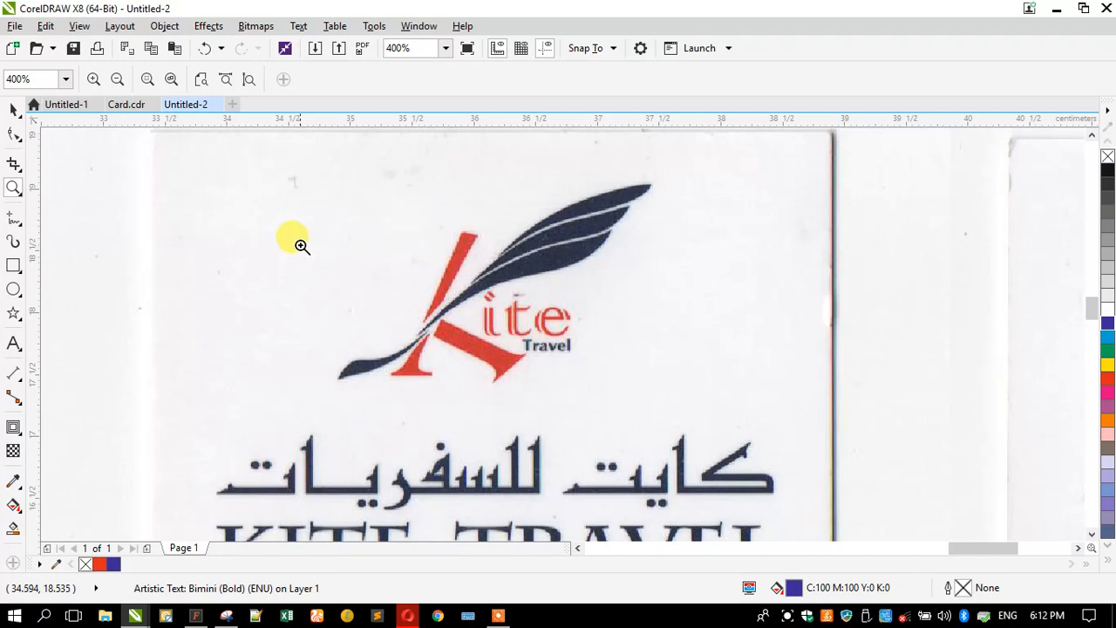
right_click(359, 262)
drag(361, 351, 731, 498)
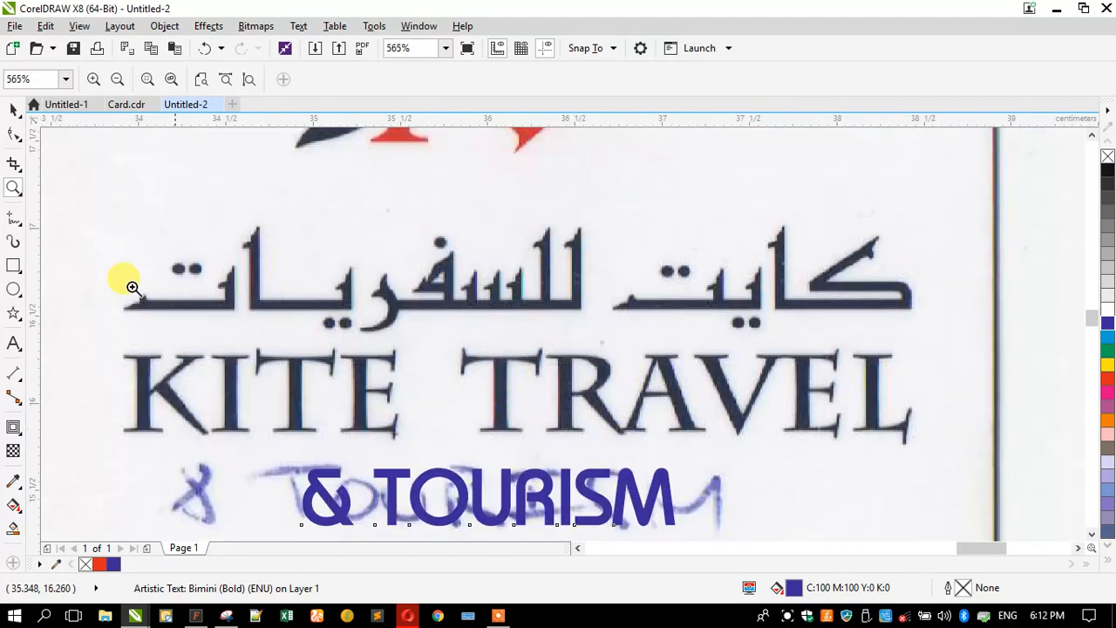
click(13, 343)
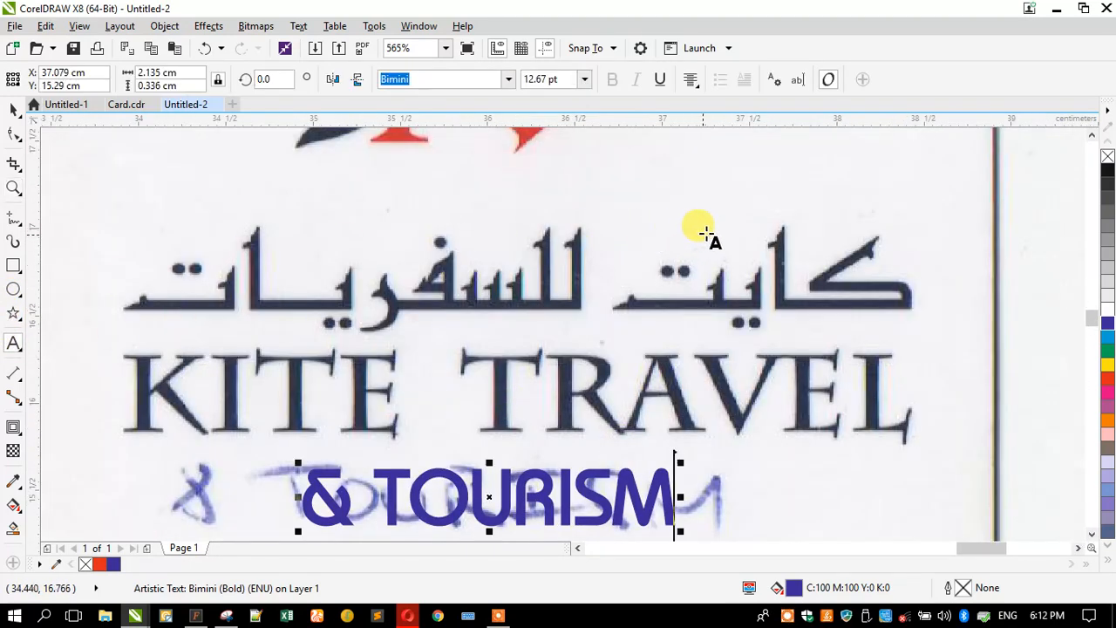
click(839, 210)
scroll(642, 299, down, 2)
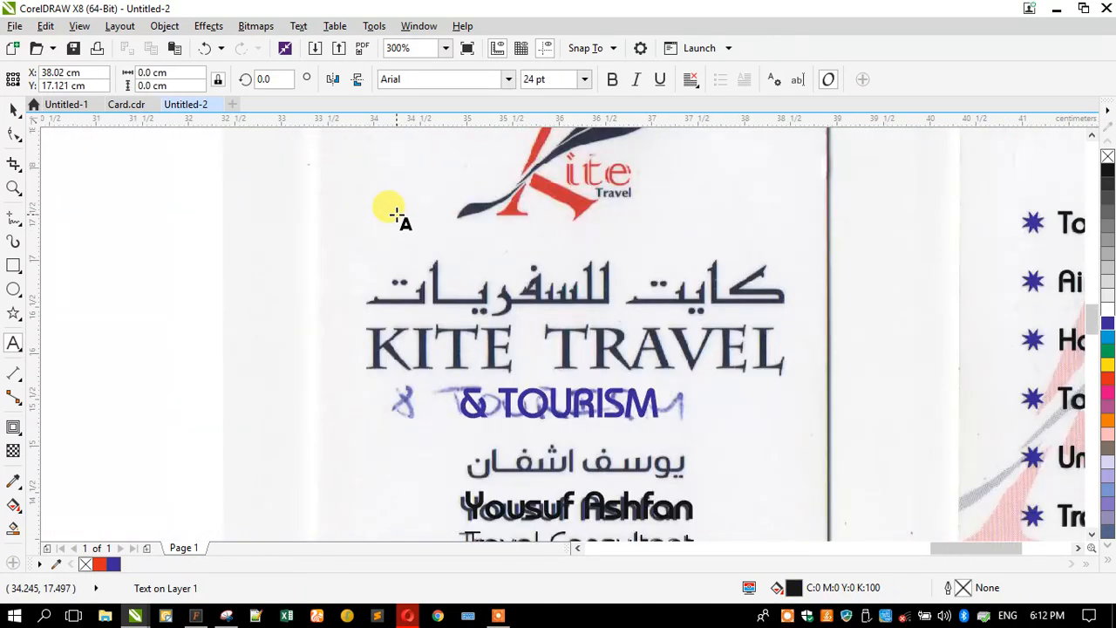
- Type the Arabic name 'كايت للسفريات' and shrink it to about 17.5 pt
key(alt+shift)
text(كا)
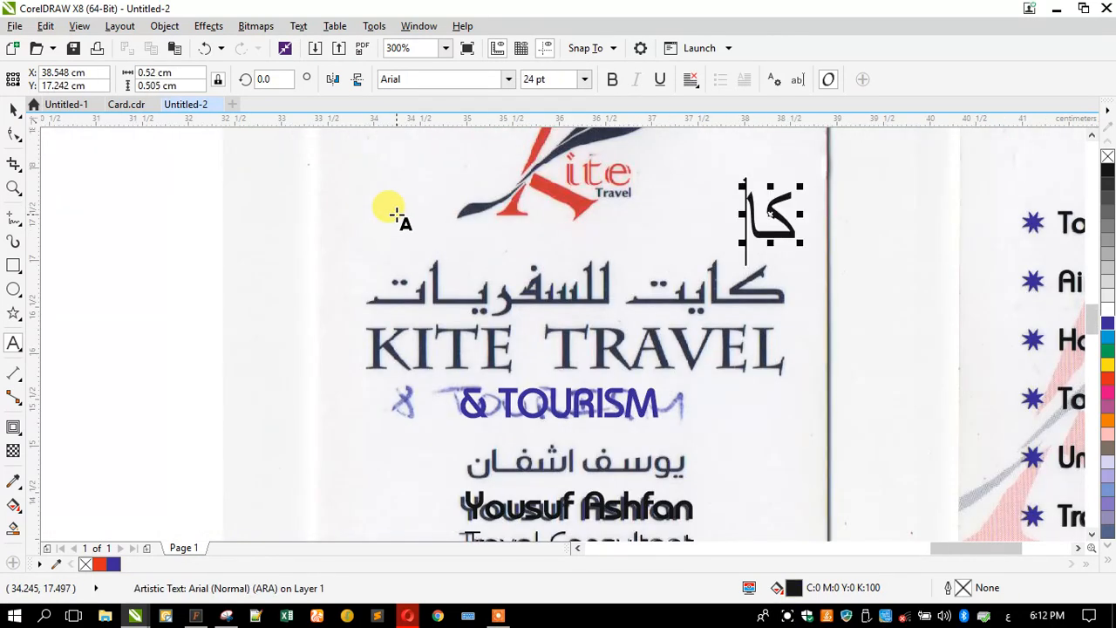
text(يت للسفريات)
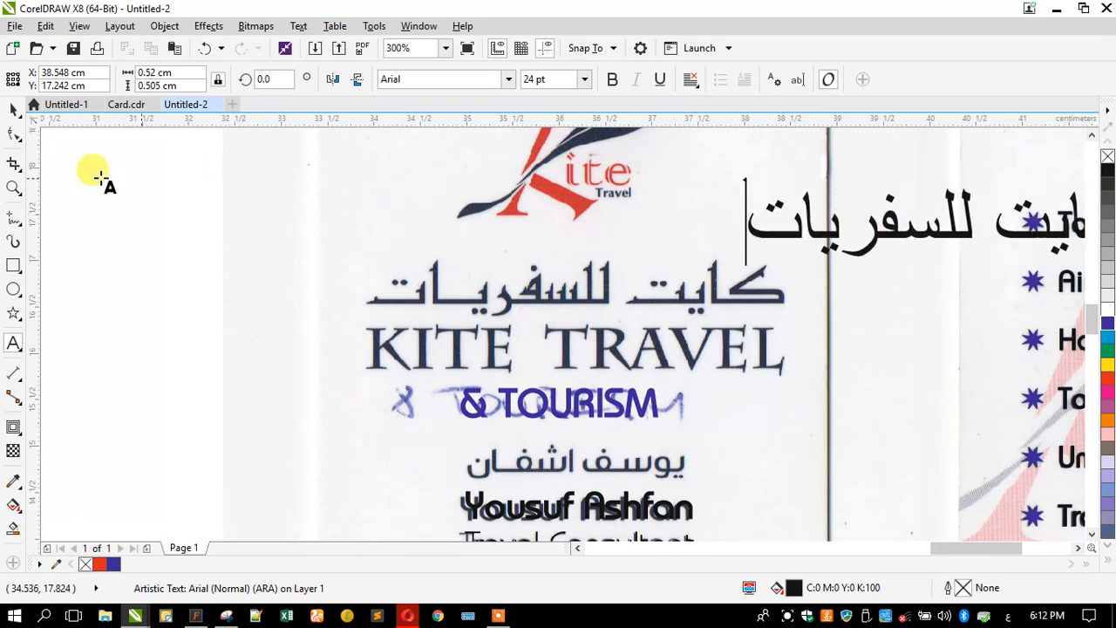
click(13, 110)
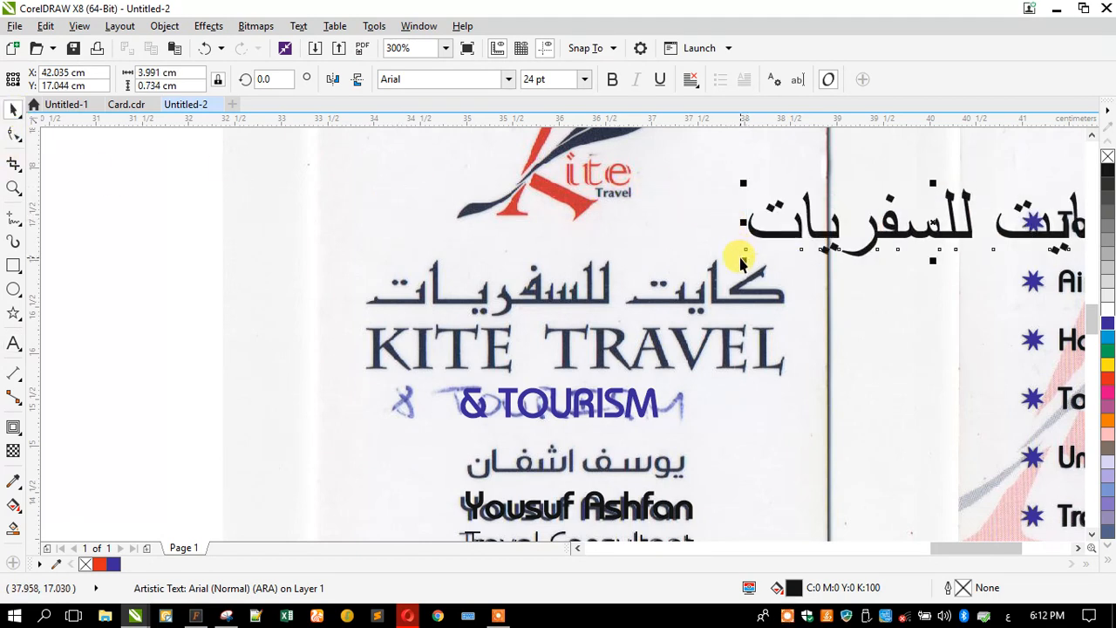
drag(741, 259, 803, 235)
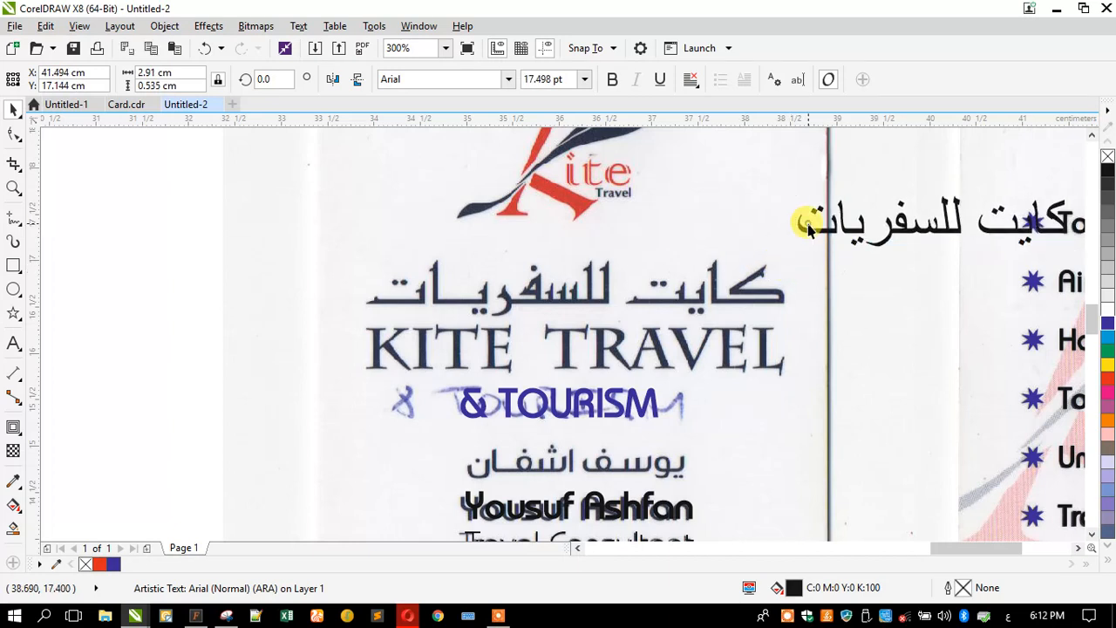
click(663, 287)
- Copy & TOURISM to the upper-left canvas and retype it as KITE TRAVEL
drag(473, 406, 150, 227)
click(13, 343)
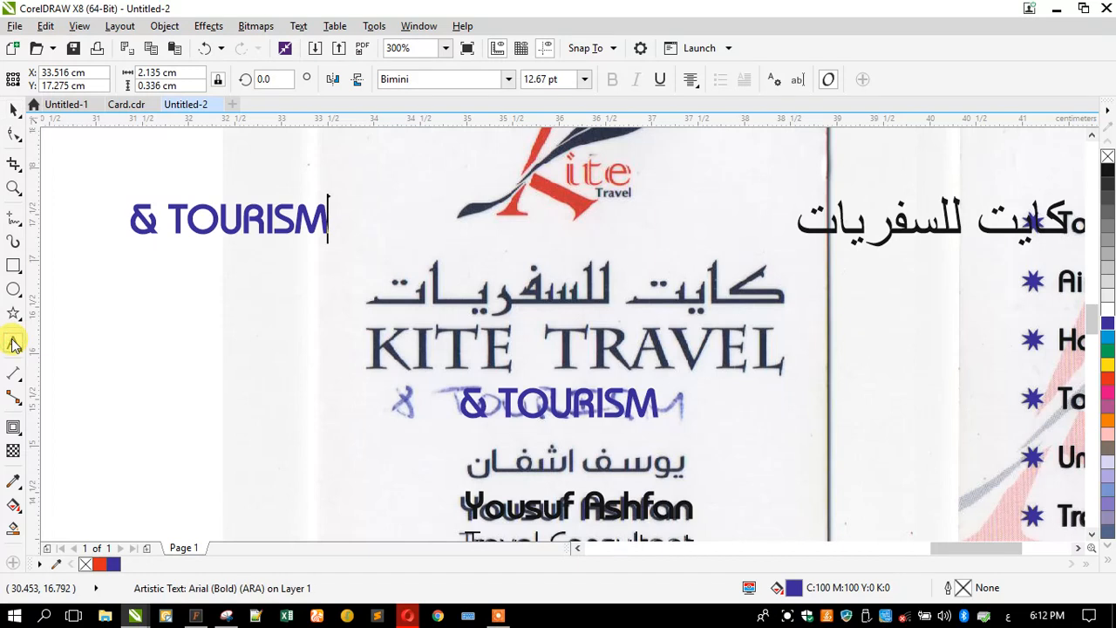
key(ctrl+a)
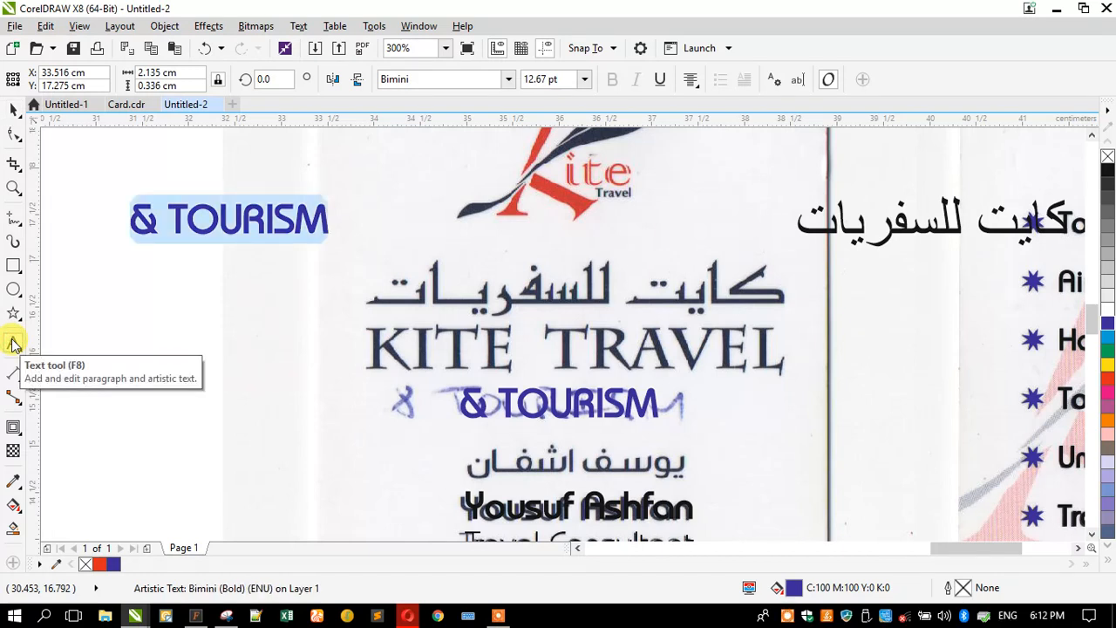
key(Caps_Lock)
text(KITE TRAVEL)
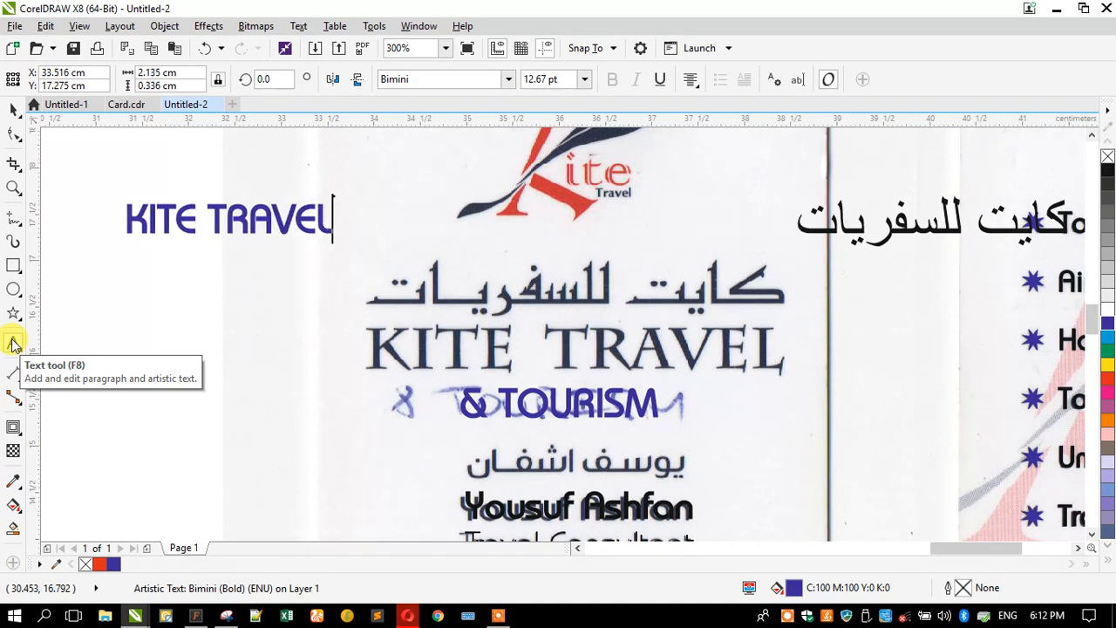
key(ctrl+a)
key(ctrl+c)
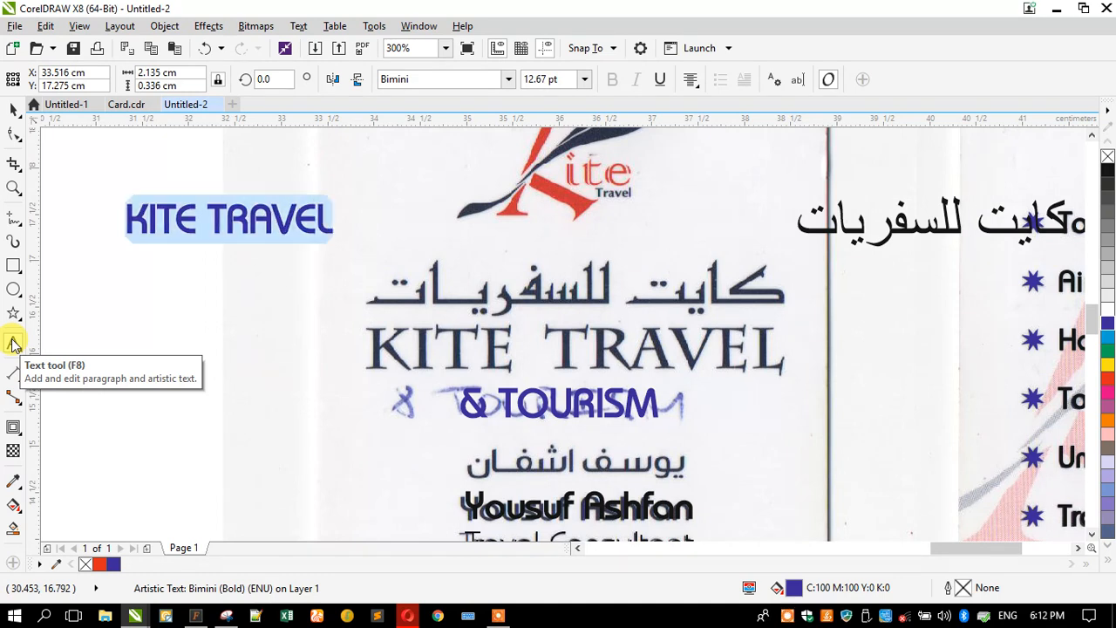
click(12, 116)
- Place CorelDRAW on the left half and set NexusFont's sample text to KITE TRAVEL
drag(251, 9, 0, 253)
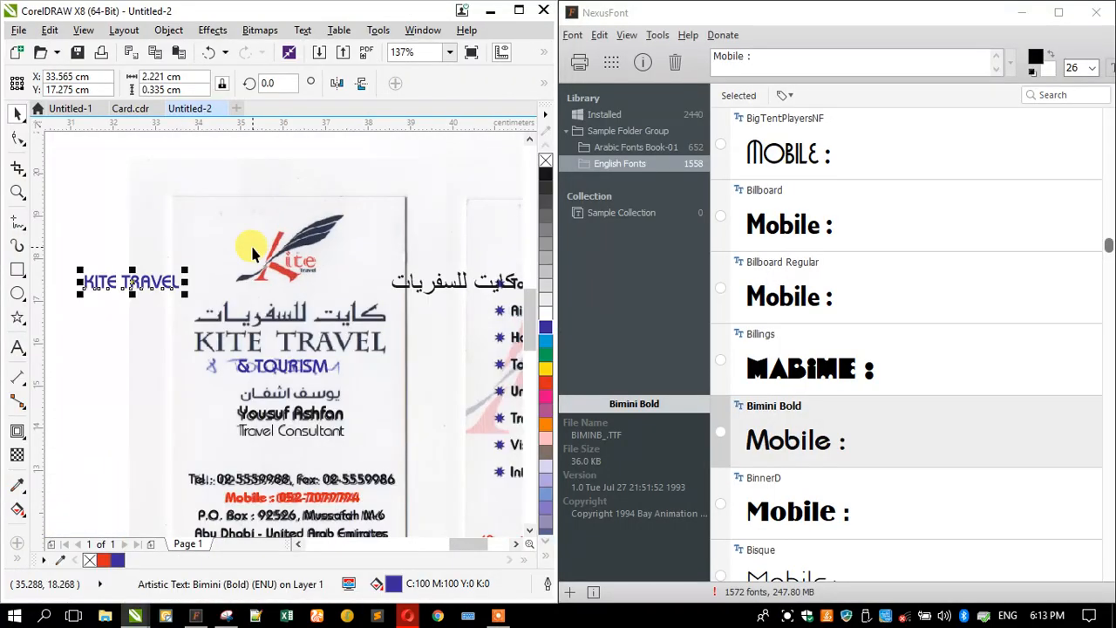
click(765, 56)
drag(766, 56, 632, 77)
key(ctrl+v)
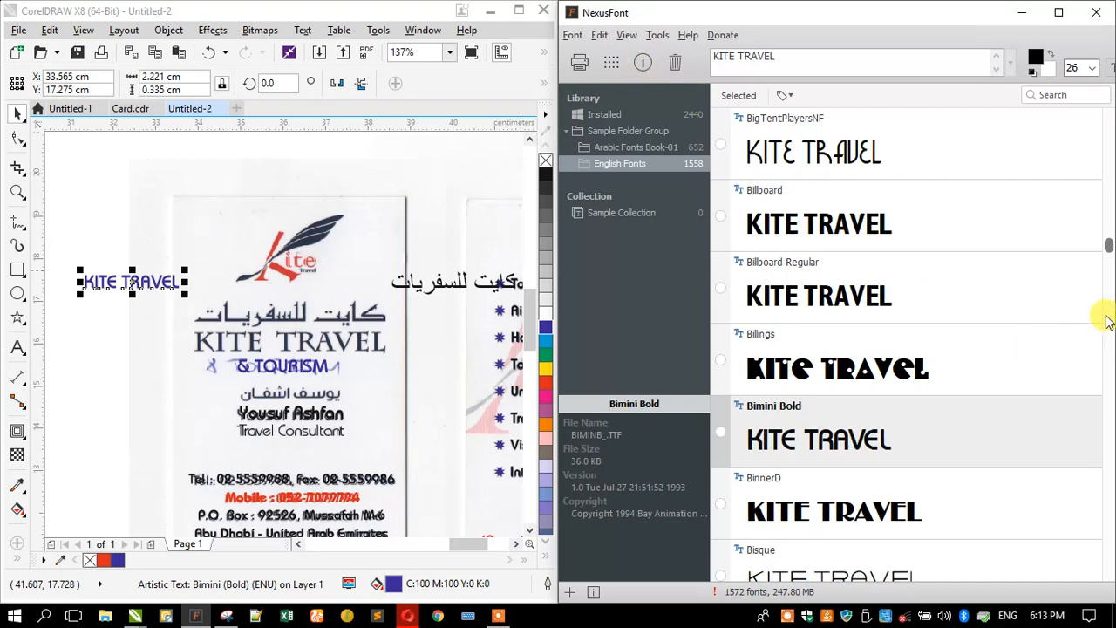
- Scroll the English Fonts list back to its first entries to compare with the scanned heading
click(363, 340)
scroll(343, 340, up, 1)
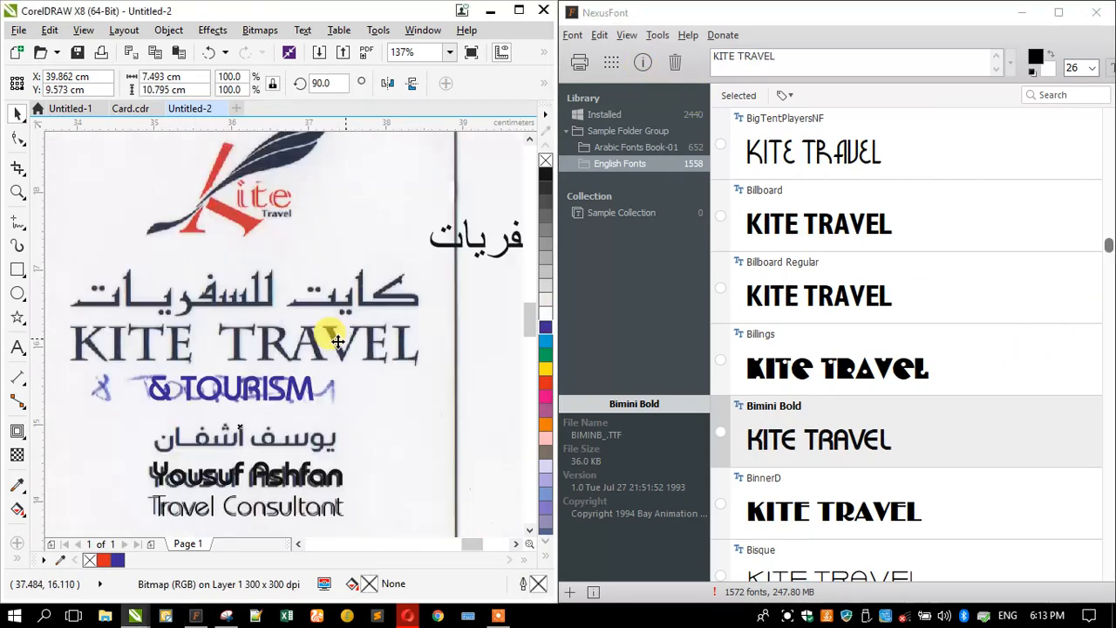
scroll(382, 341, down, 1)
scroll(277, 355, up, 1)
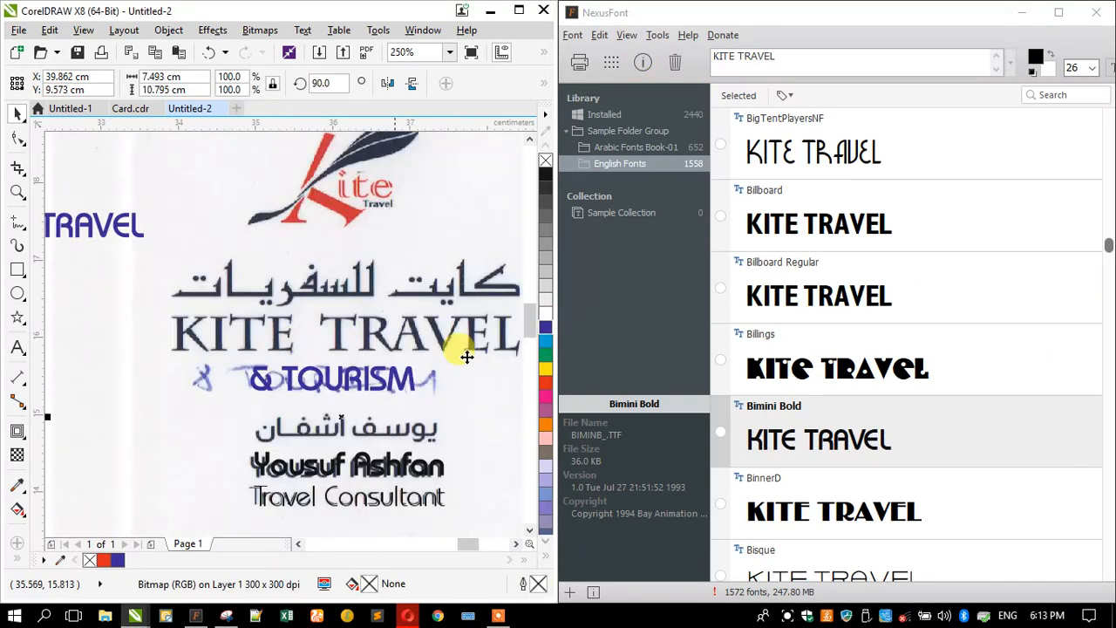
drag(1107, 250, 1080, 91)
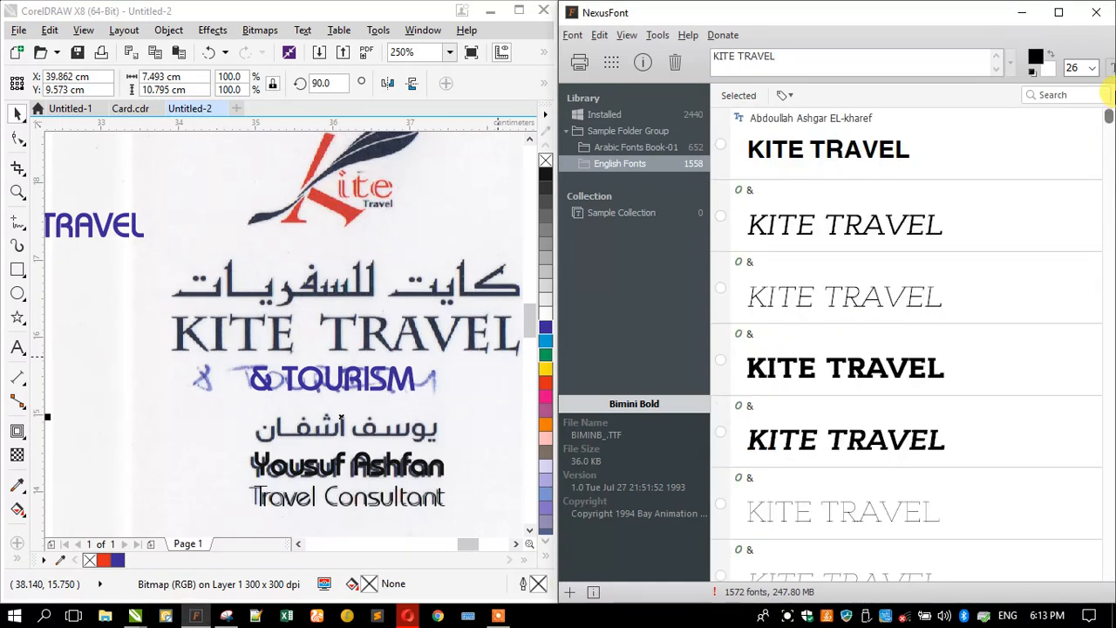
scroll(907, 192, down, 1)
- Select the first font and browse KITE TRAVEL previews down to American Typewriter and Americana
scroll(907, 188, up, 1)
click(892, 153)
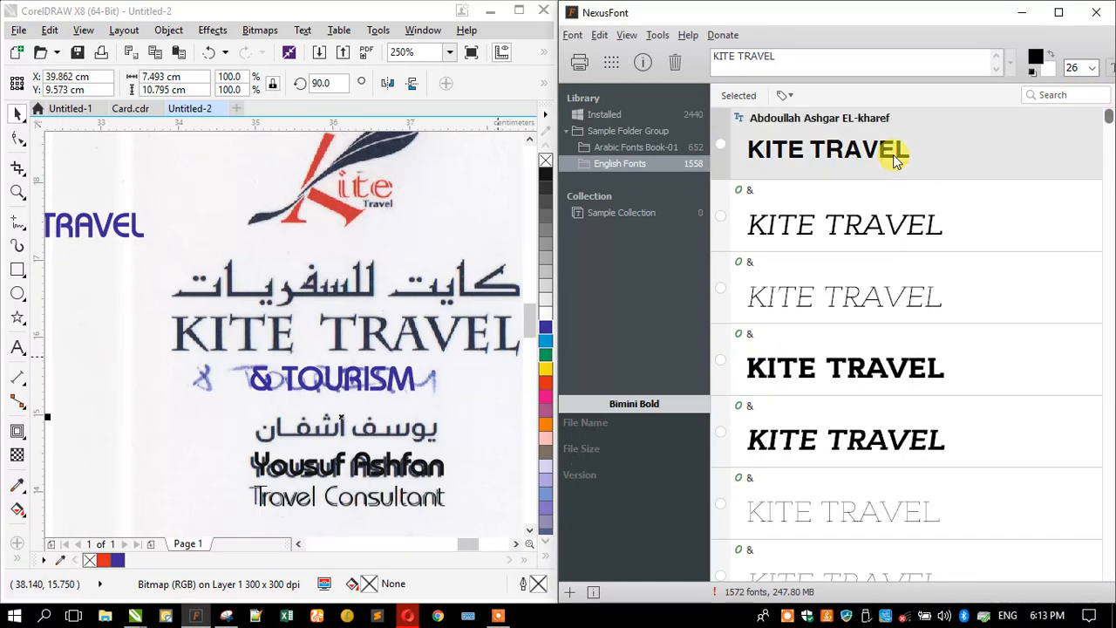
scroll(878, 359, down, 2)
scroll(878, 358, down, 3)
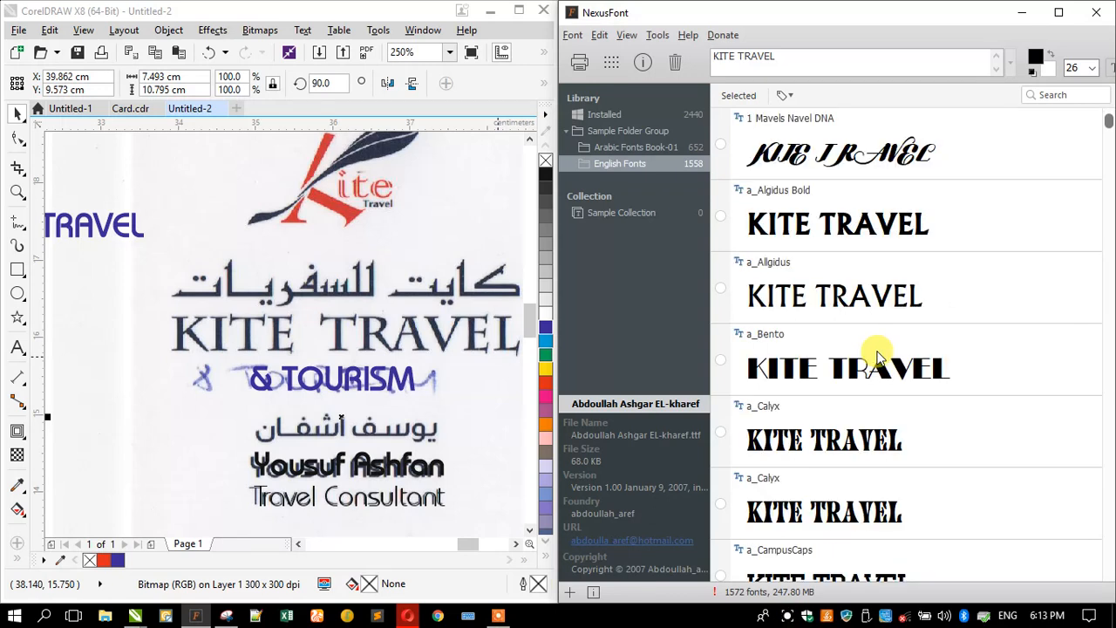
scroll(878, 357, up, 2)
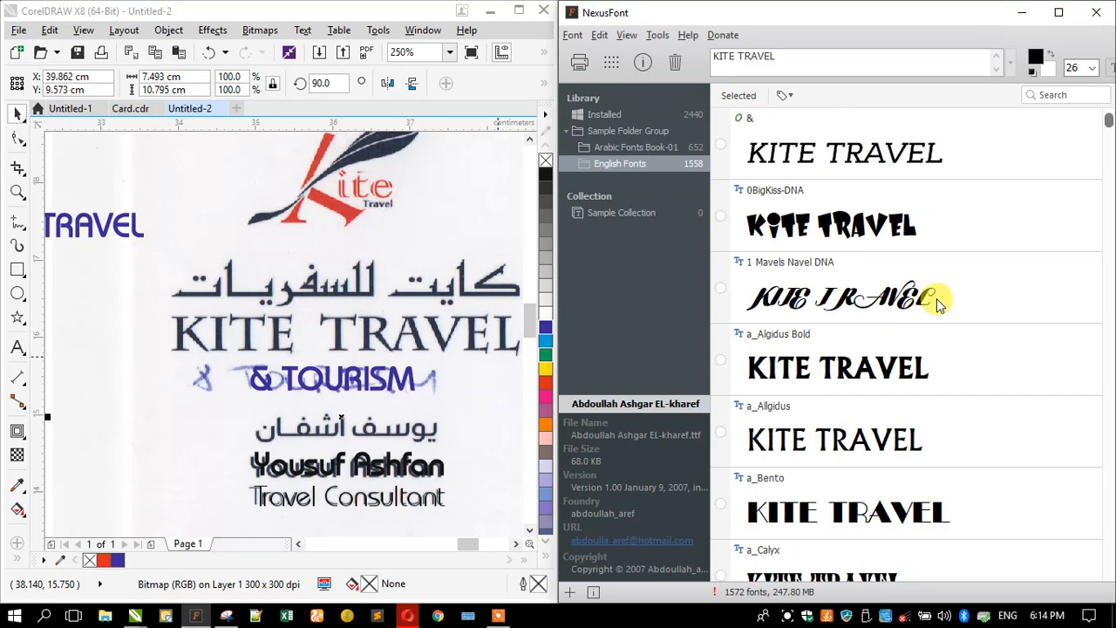
scroll(936, 301, down, 8)
scroll(932, 309, down, 6)
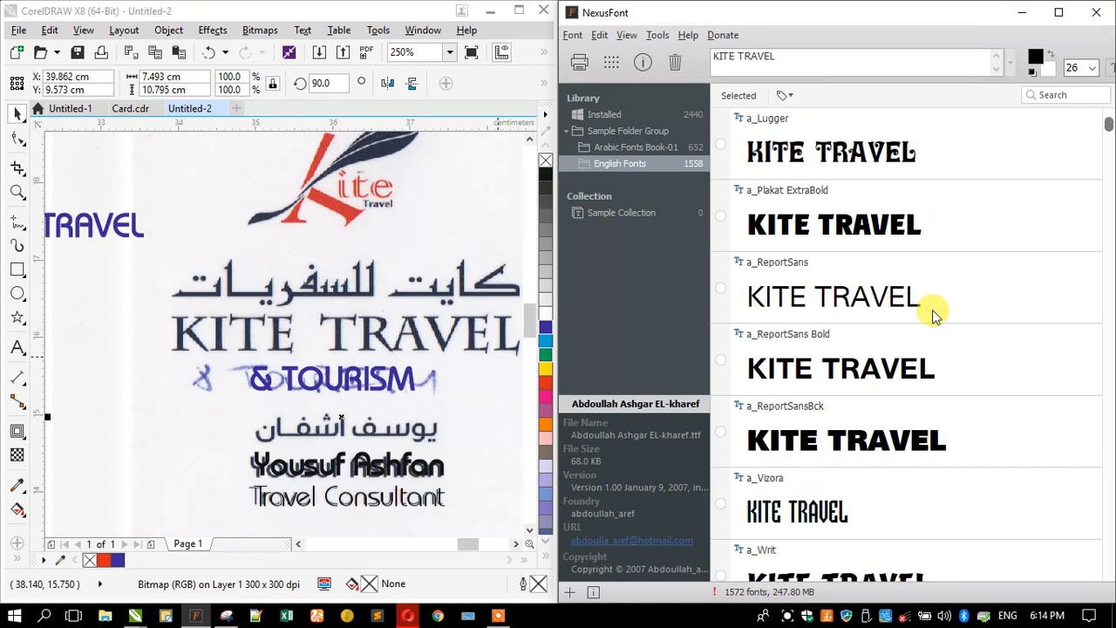
scroll(932, 309, down, 4)
scroll(932, 309, down, 3)
scroll(932, 309, down, 3)
scroll(931, 314, down, 4)
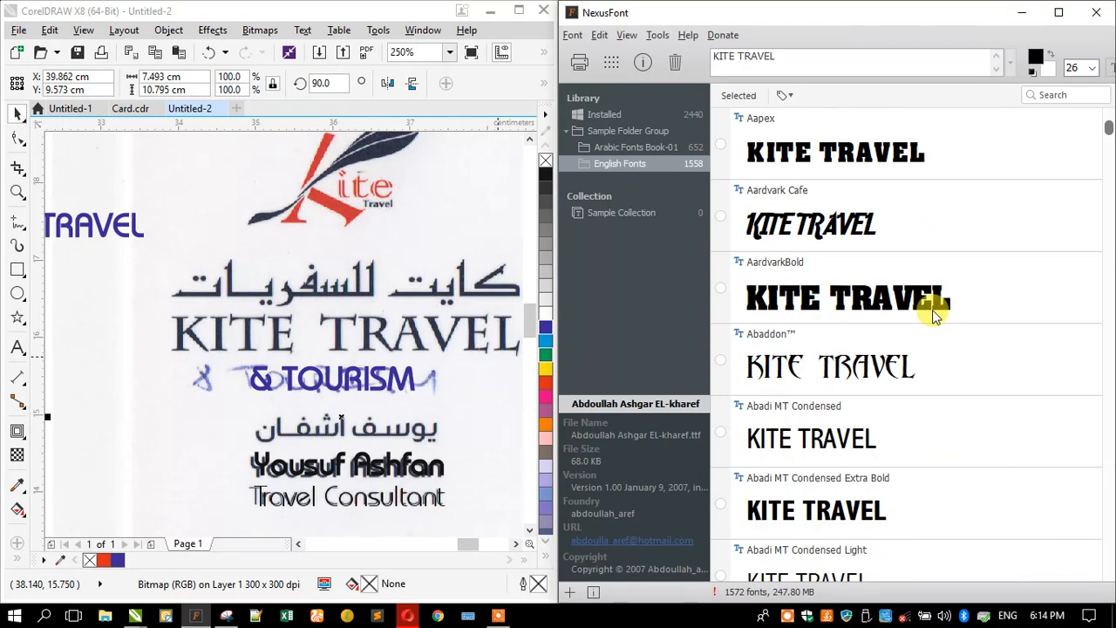
scroll(932, 313, down, 5)
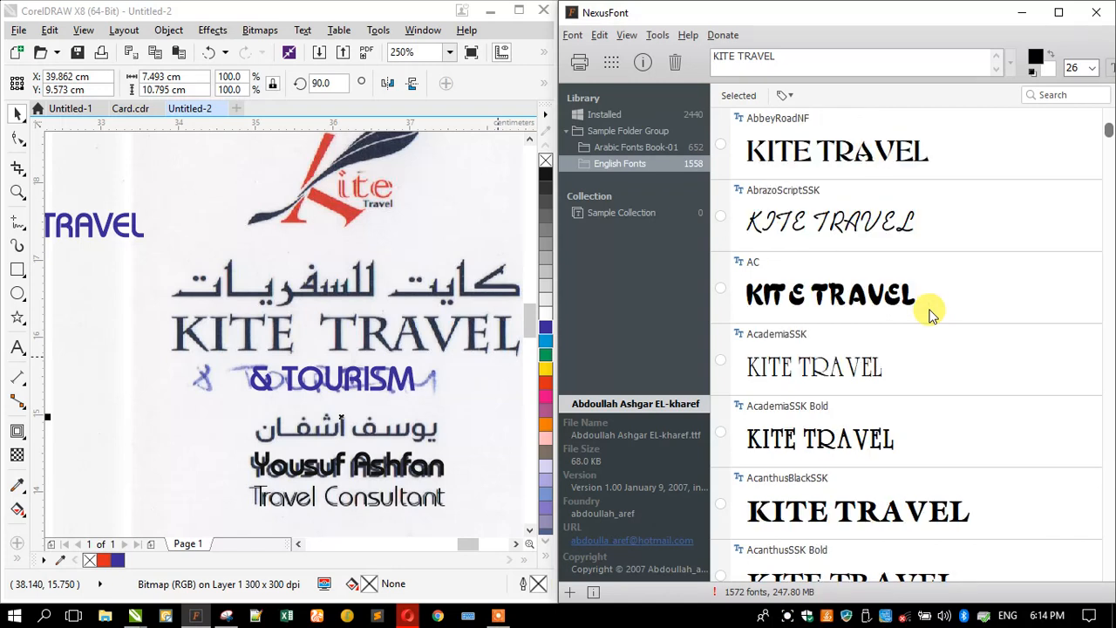
scroll(932, 314, down, 1)
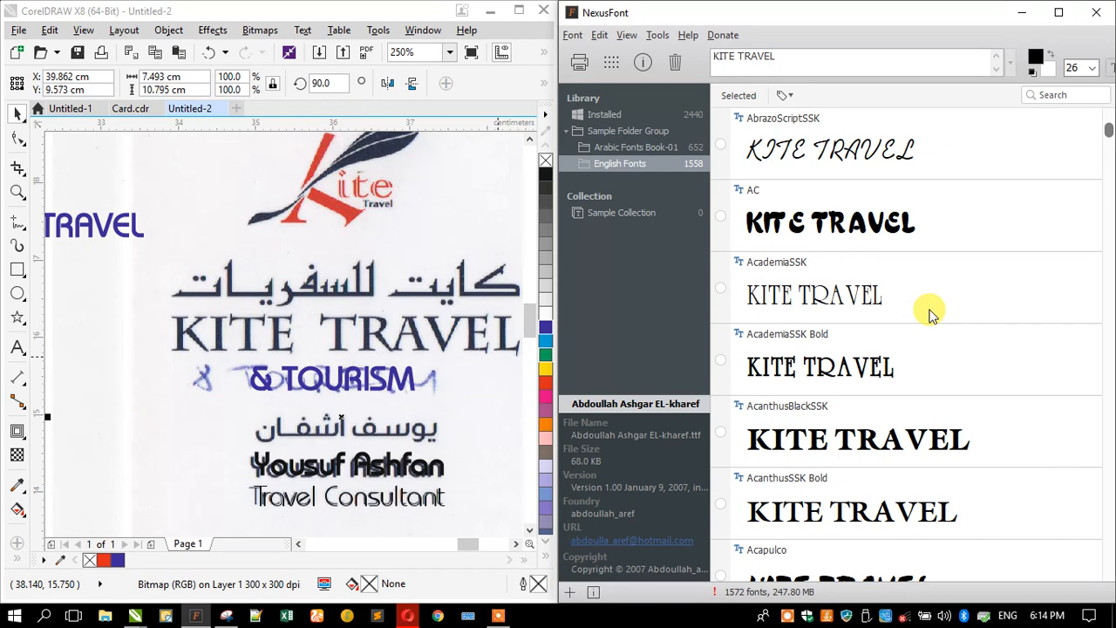
scroll(931, 314, down, 8)
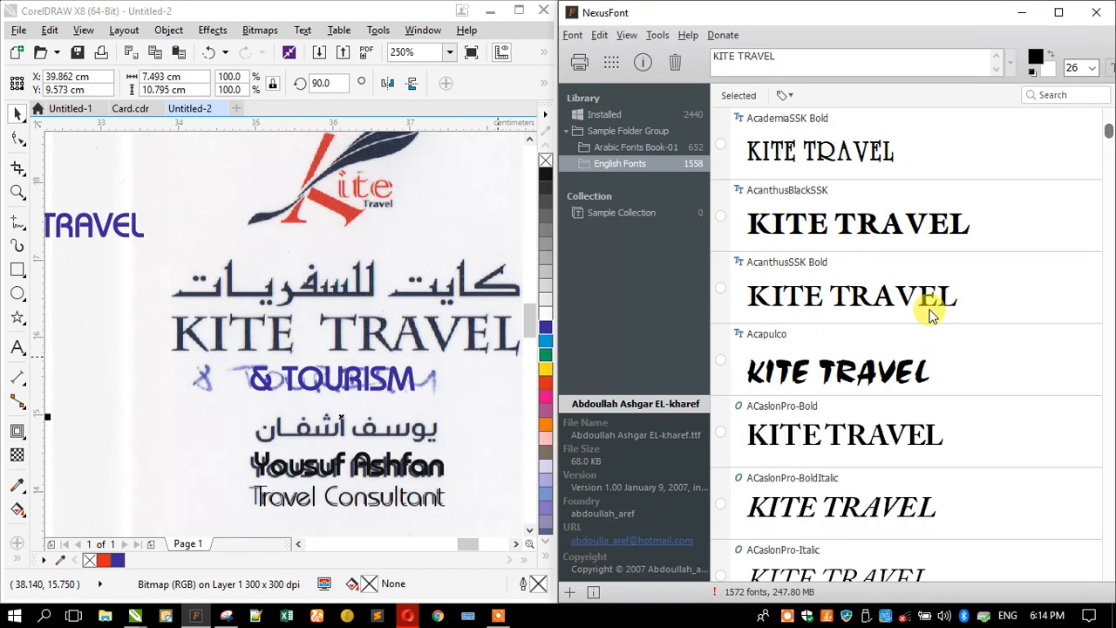
scroll(932, 314, down, 3)
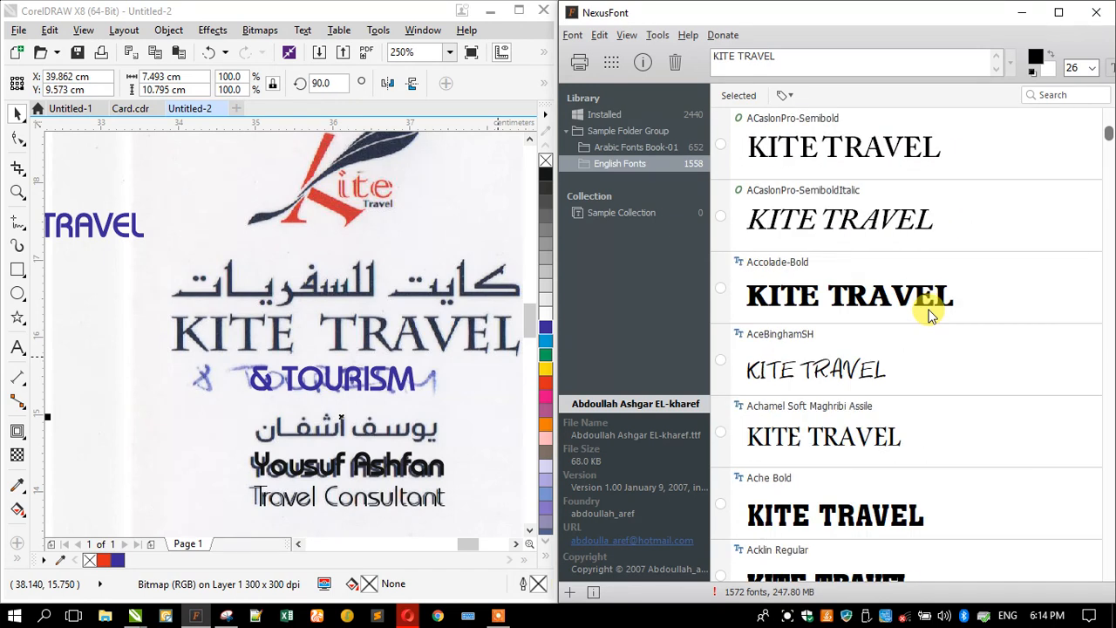
scroll(930, 315, down, 2)
scroll(930, 316, down, 1)
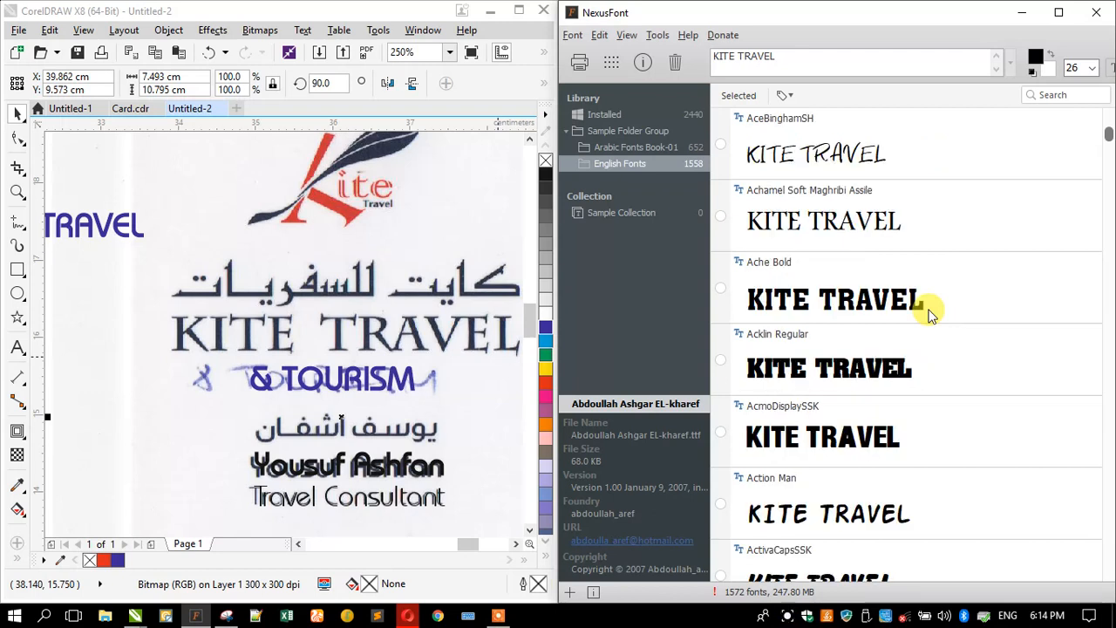
scroll(930, 314, down, 7)
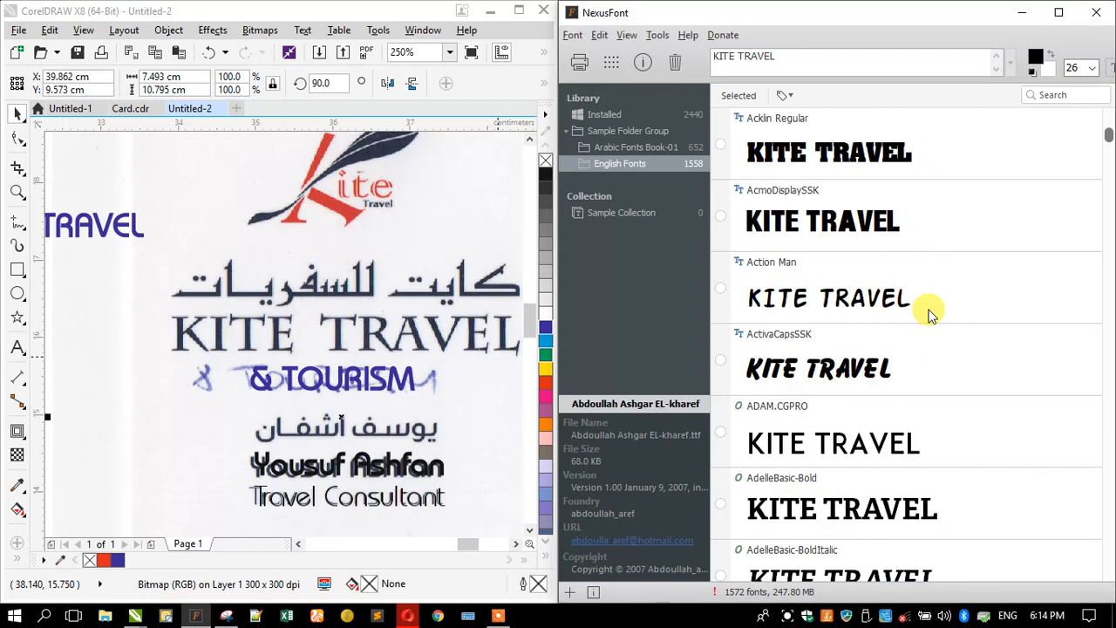
scroll(930, 314, down, 2)
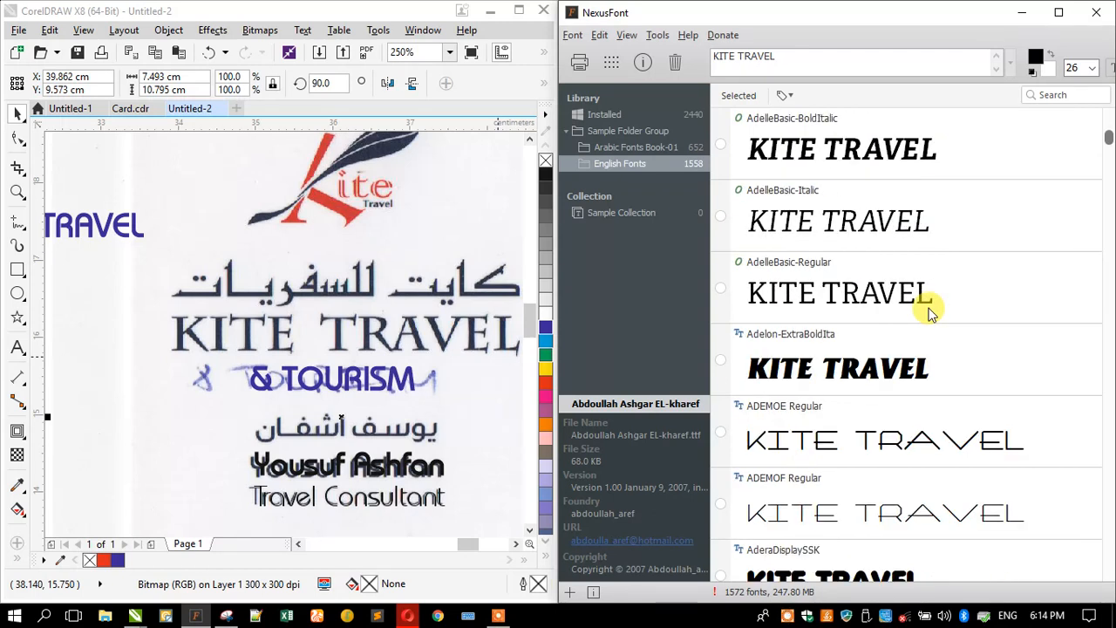
scroll(930, 314, down, 7)
scroll(930, 314, down, 10)
scroll(930, 314, down, 3)
scroll(931, 314, down, 7)
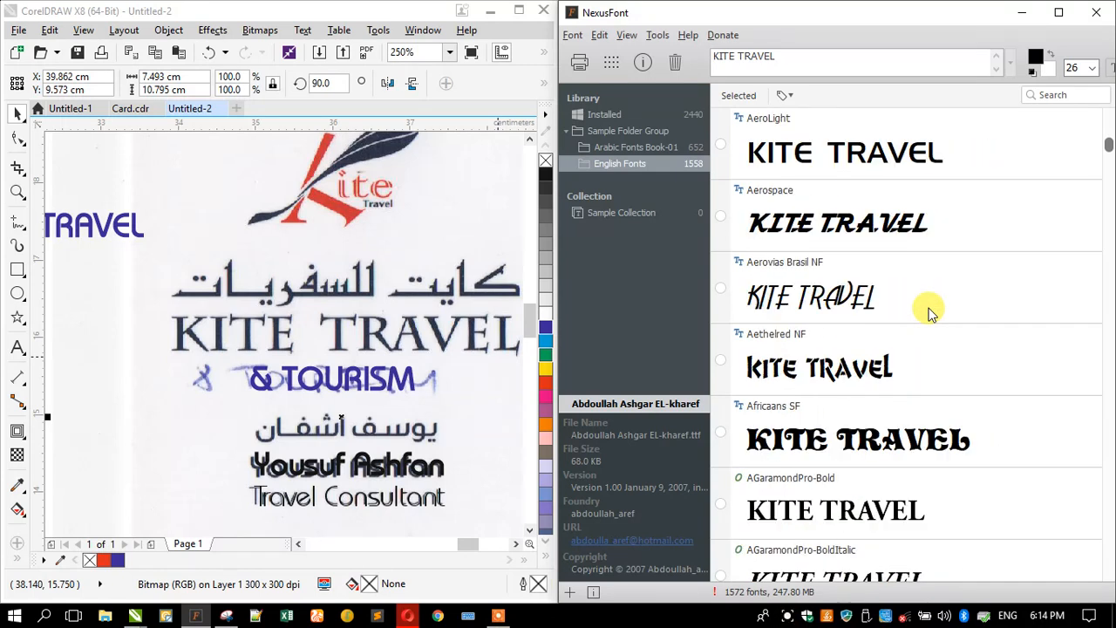
scroll(930, 314, down, 5)
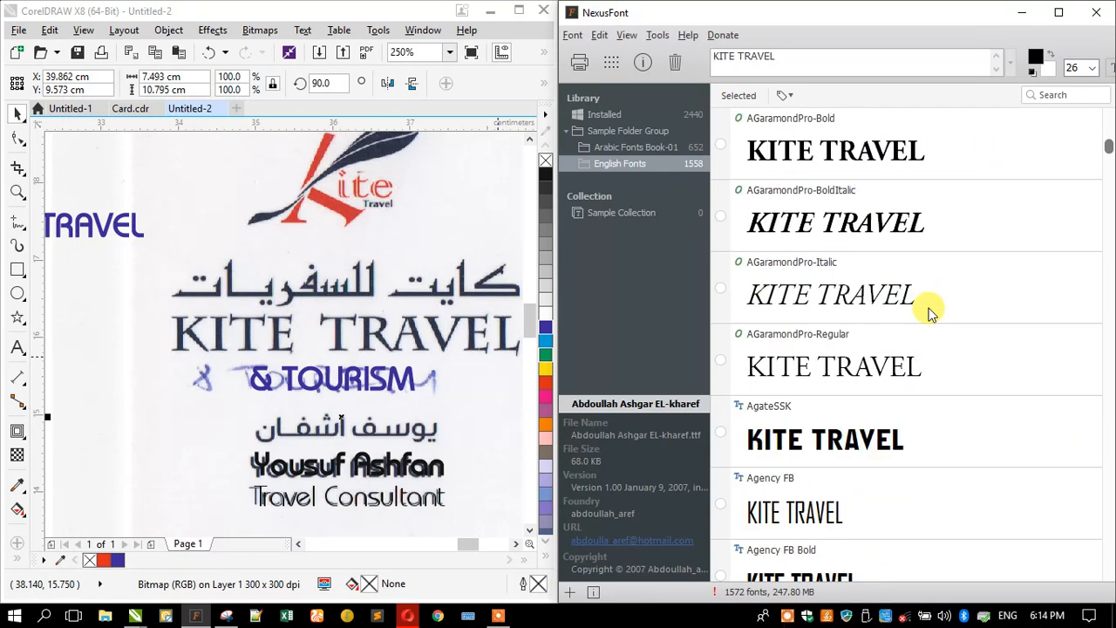
scroll(930, 314, down, 4)
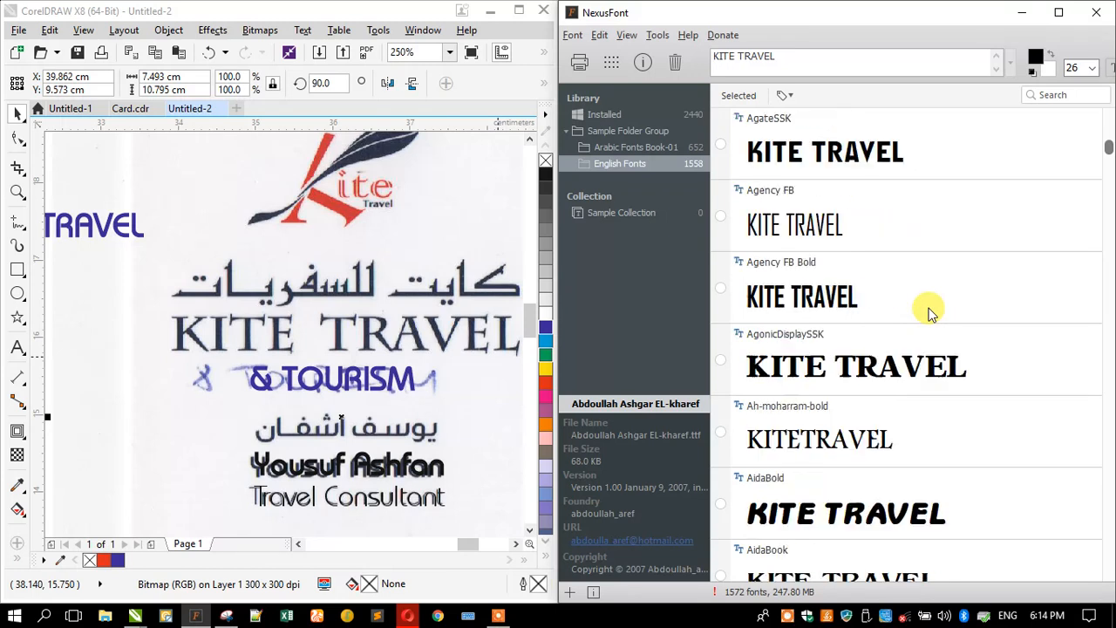
scroll(930, 314, down, 2)
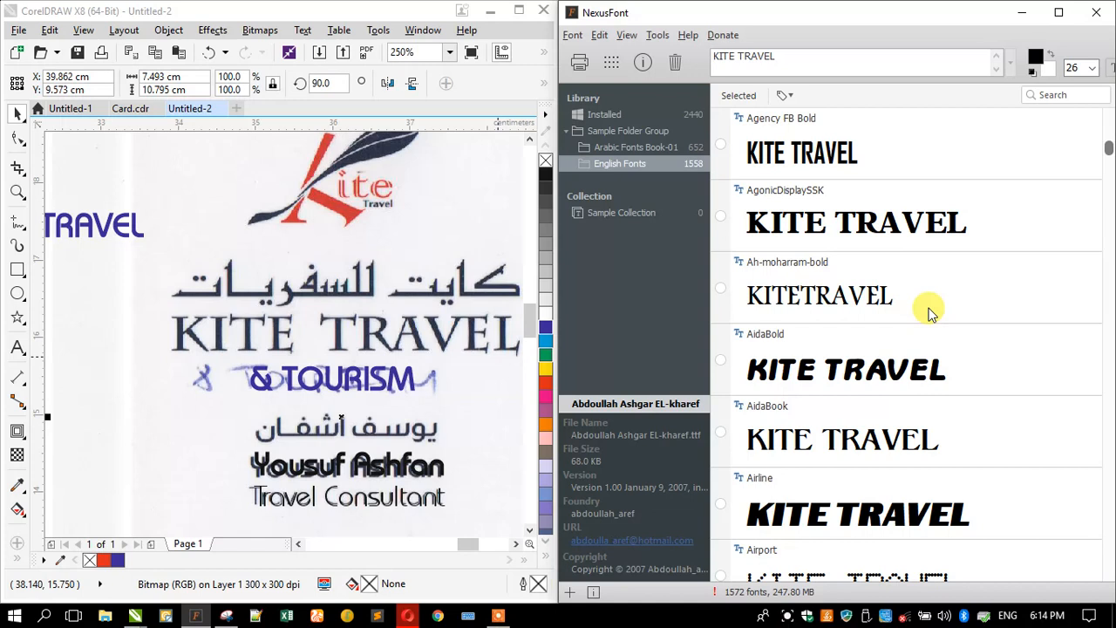
scroll(930, 314, down, 3)
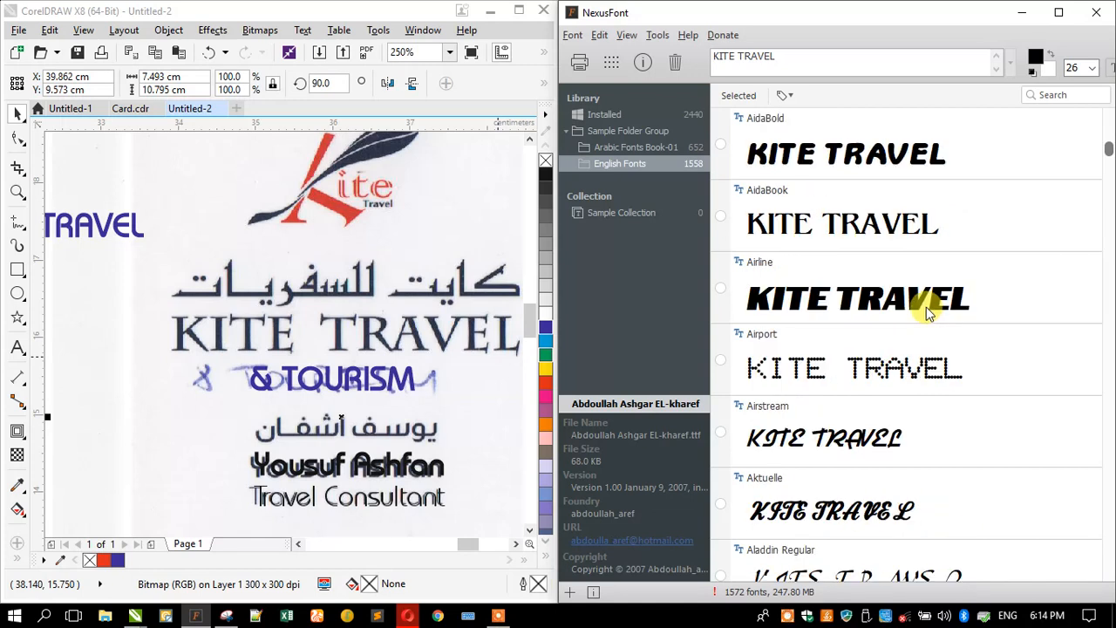
scroll(926, 314, down, 2)
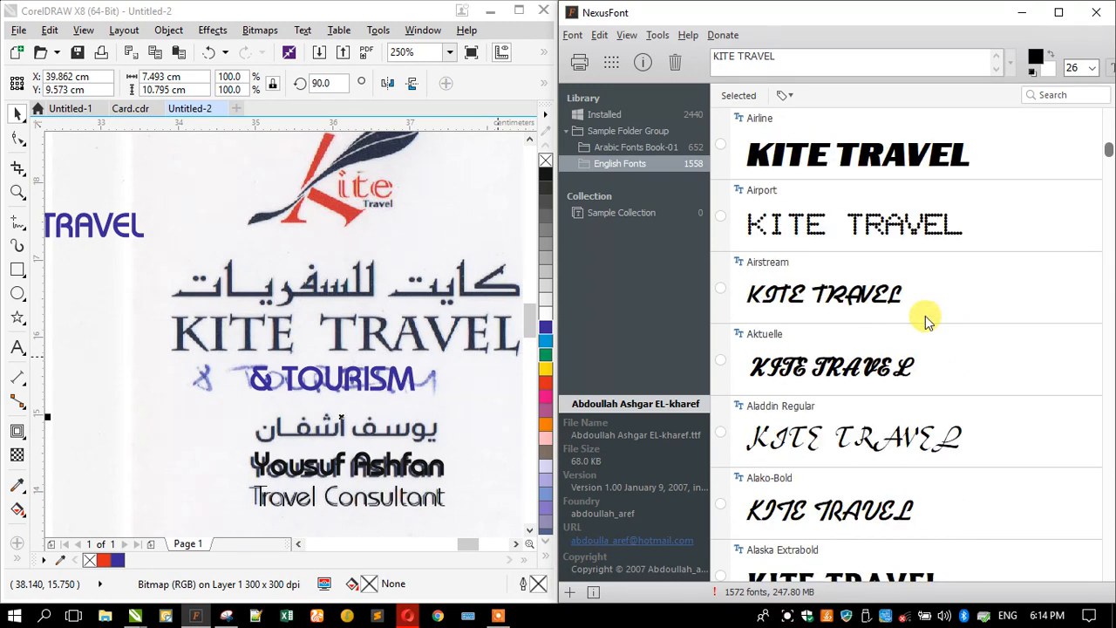
scroll(926, 321, down, 5)
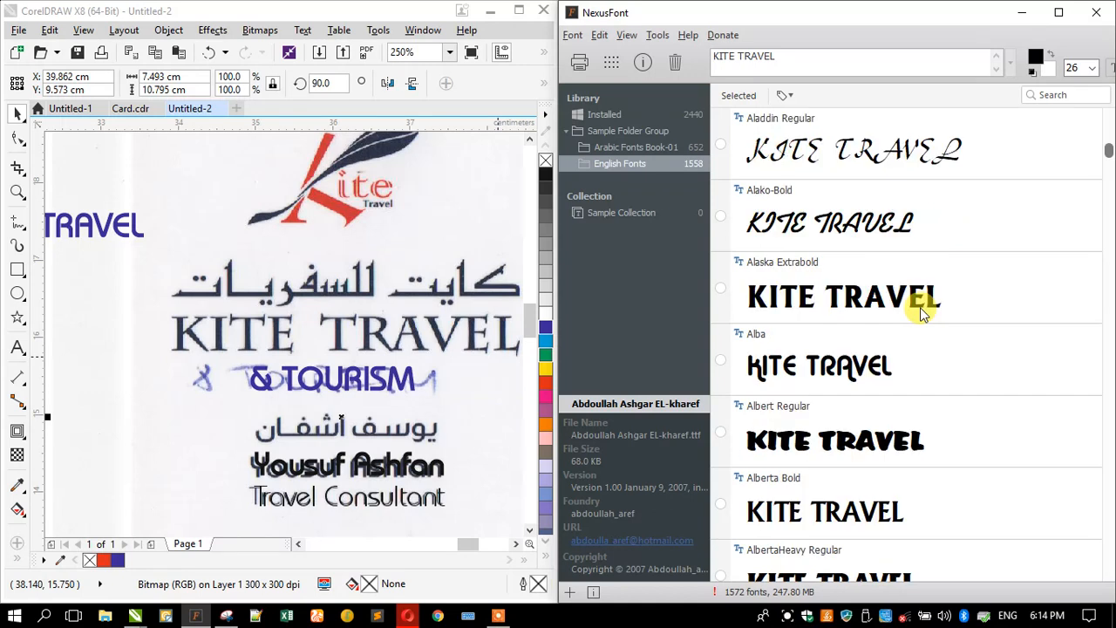
scroll(924, 312, down, 4)
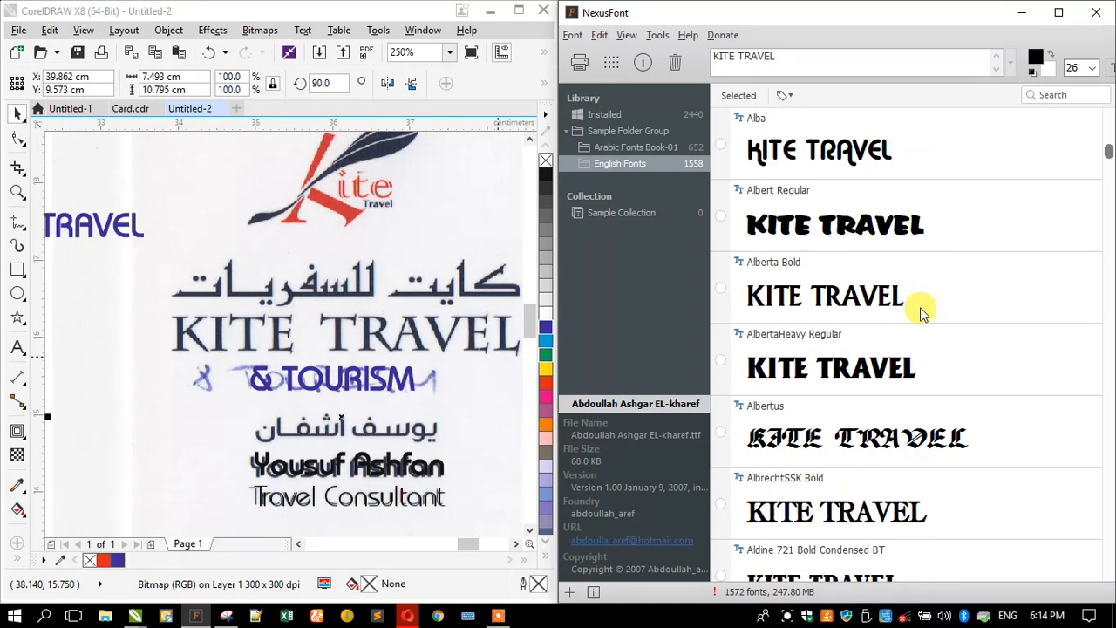
scroll(924, 314, down, 7)
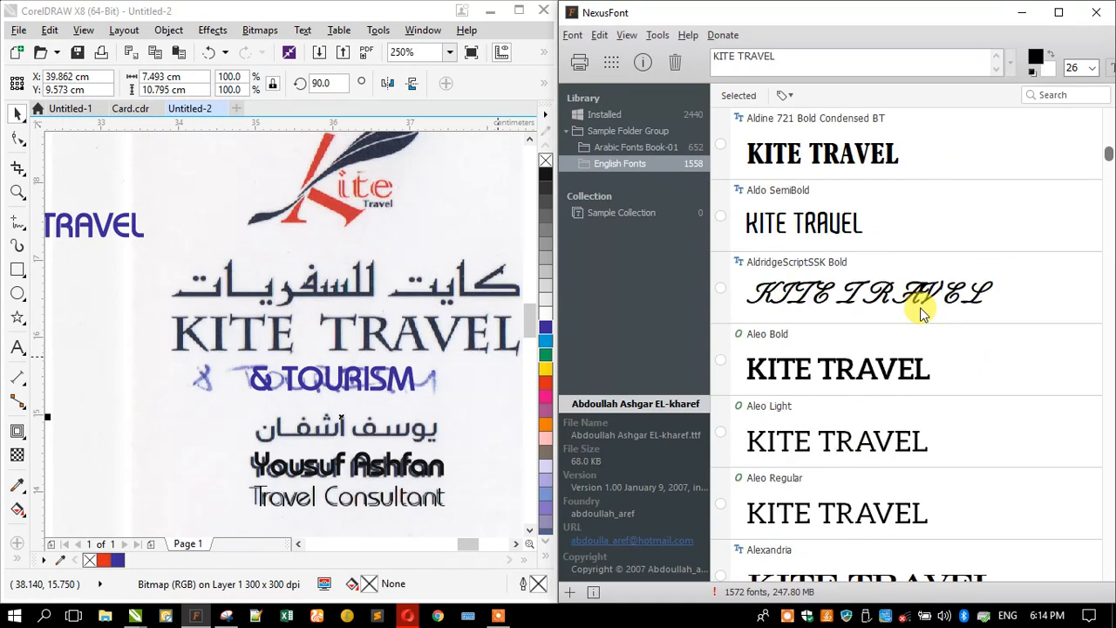
scroll(924, 314, down, 3)
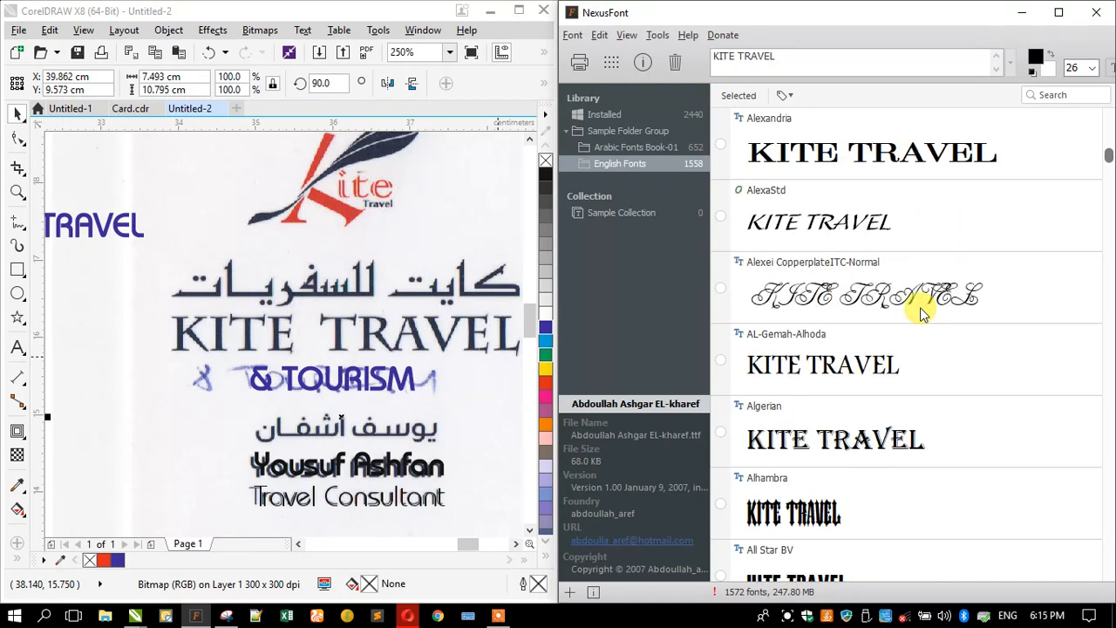
scroll(924, 314, down, 2)
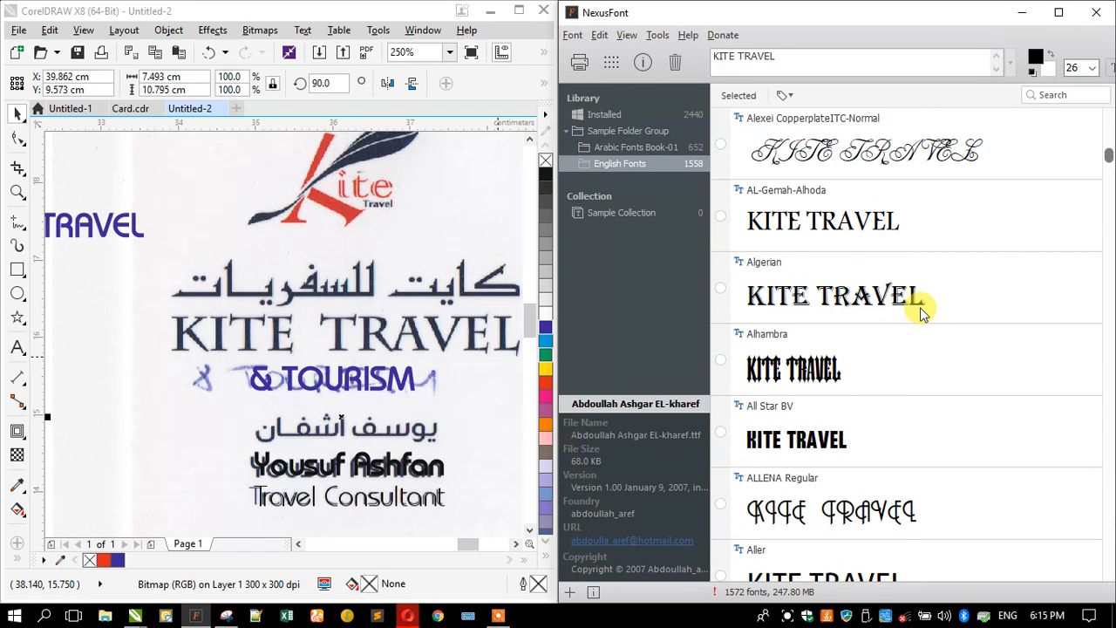
scroll(924, 314, down, 2)
scroll(923, 314, down, 4)
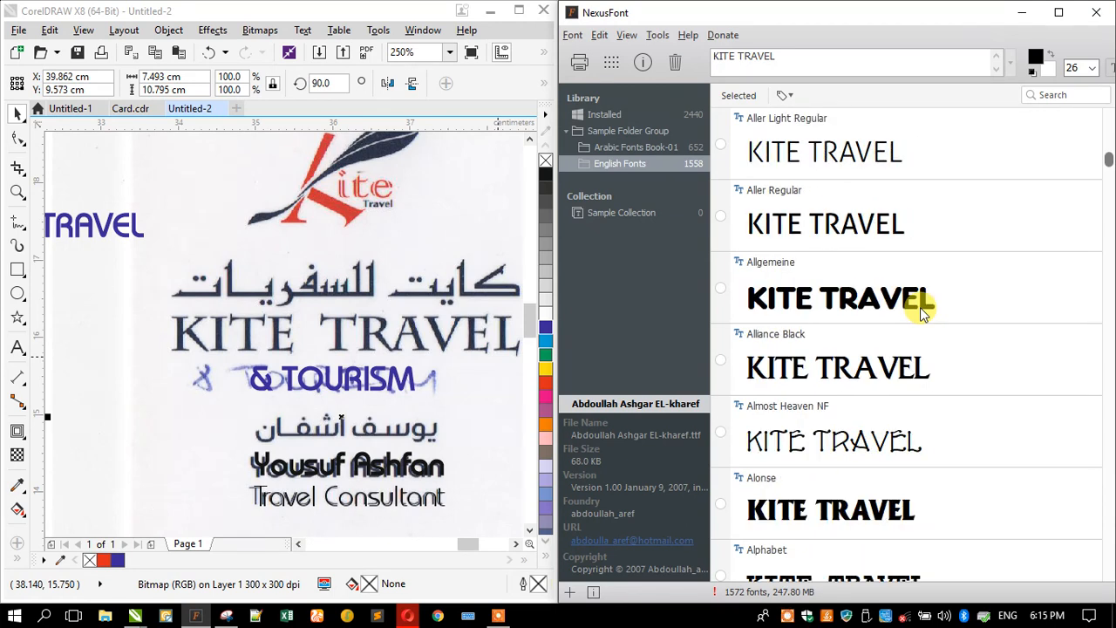
scroll(924, 314, down, 1)
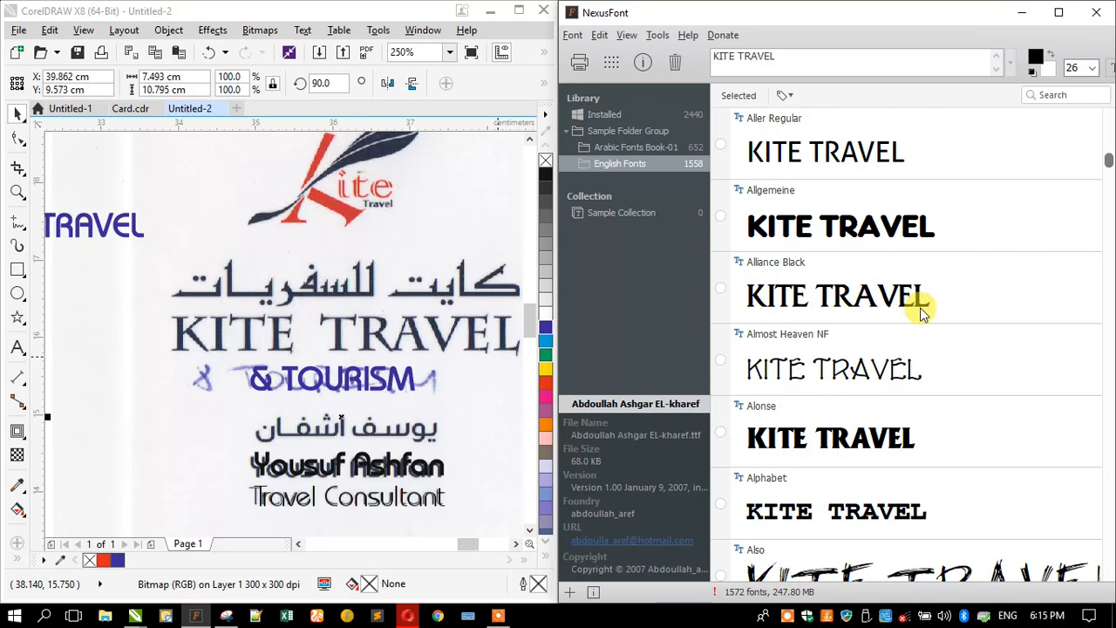
scroll(923, 314, down, 8)
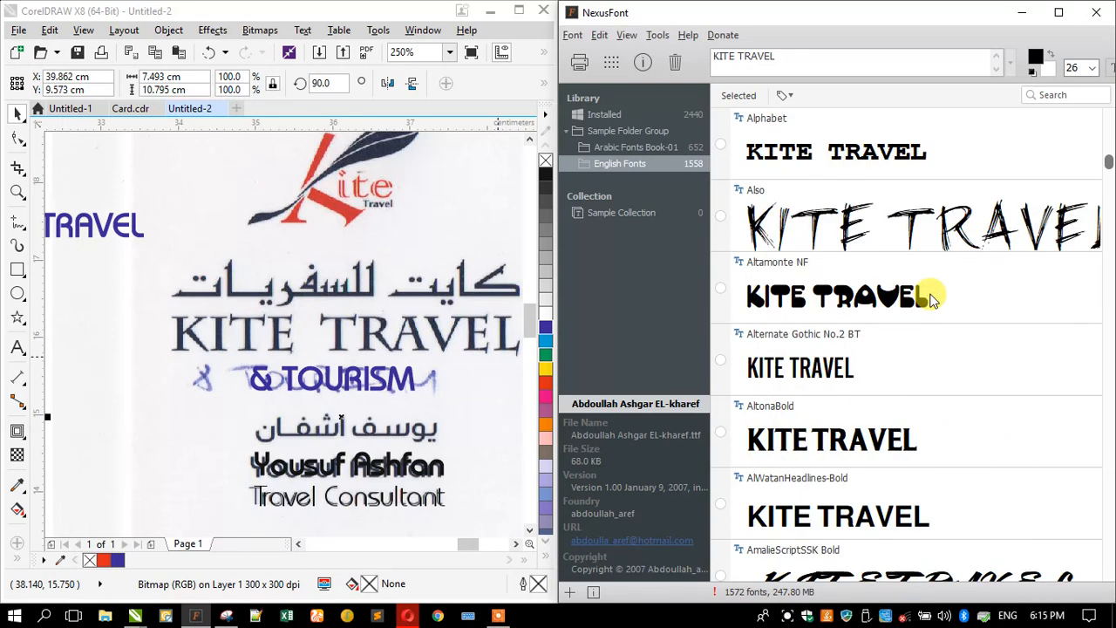
scroll(932, 299, down, 6)
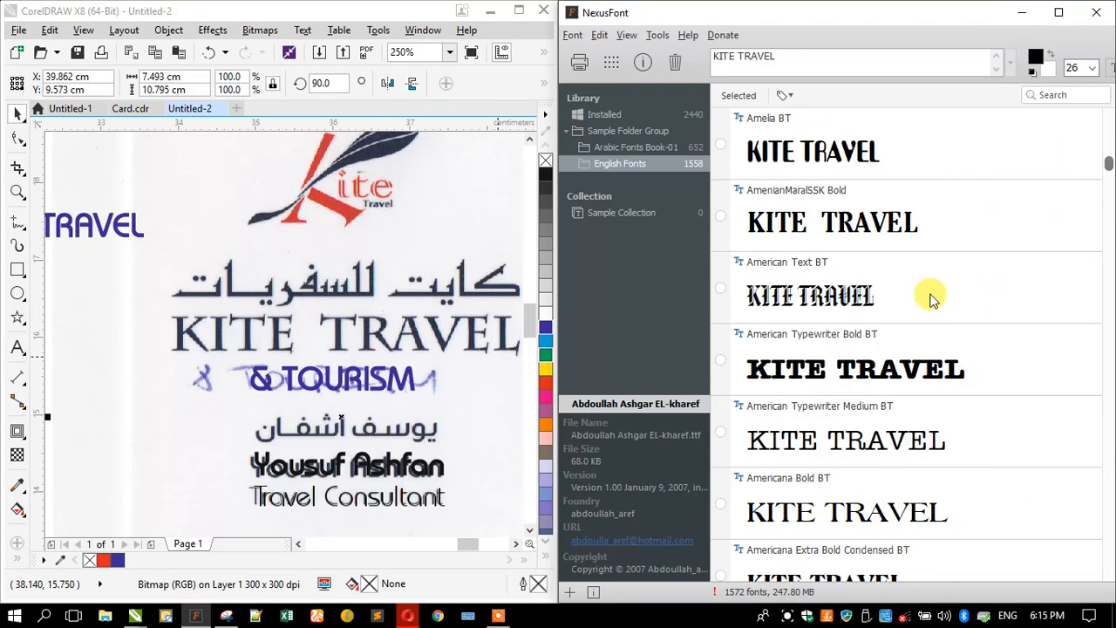
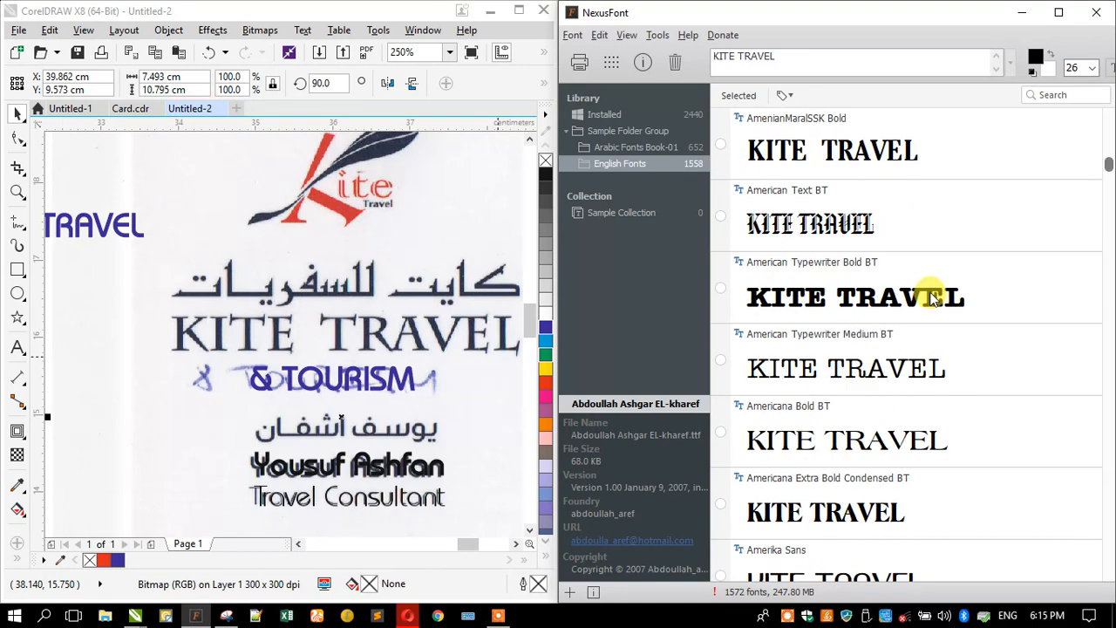
- Scroll the KITE TRAVEL previews past the Bazouk fonts down to the Berlin and Bernhard typefaces
scroll(933, 298, down, 4)
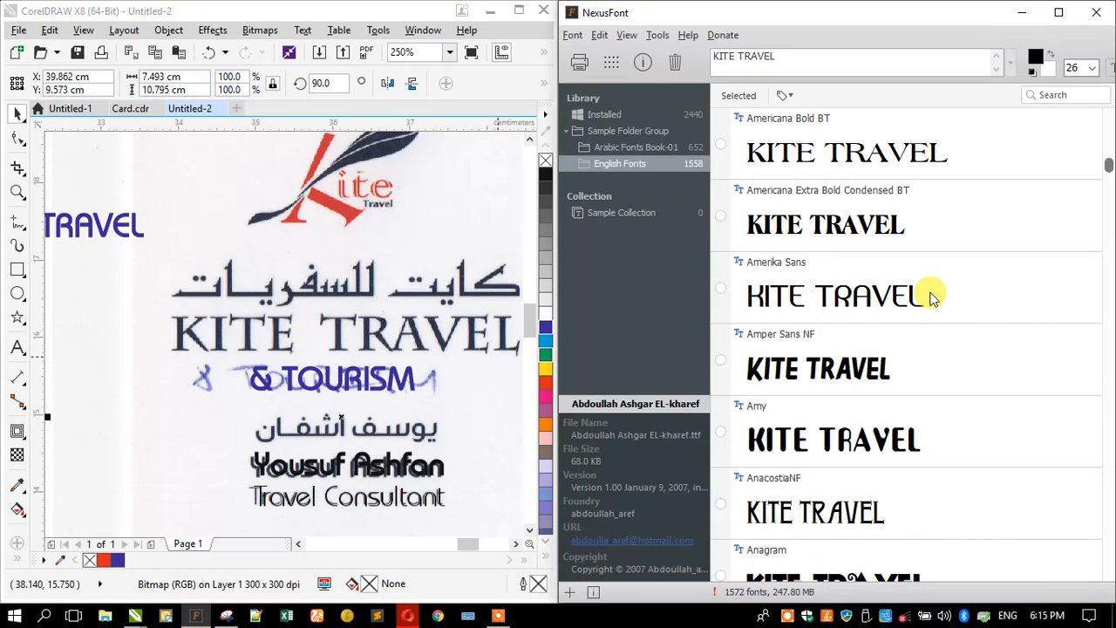
scroll(933, 297, down, 3)
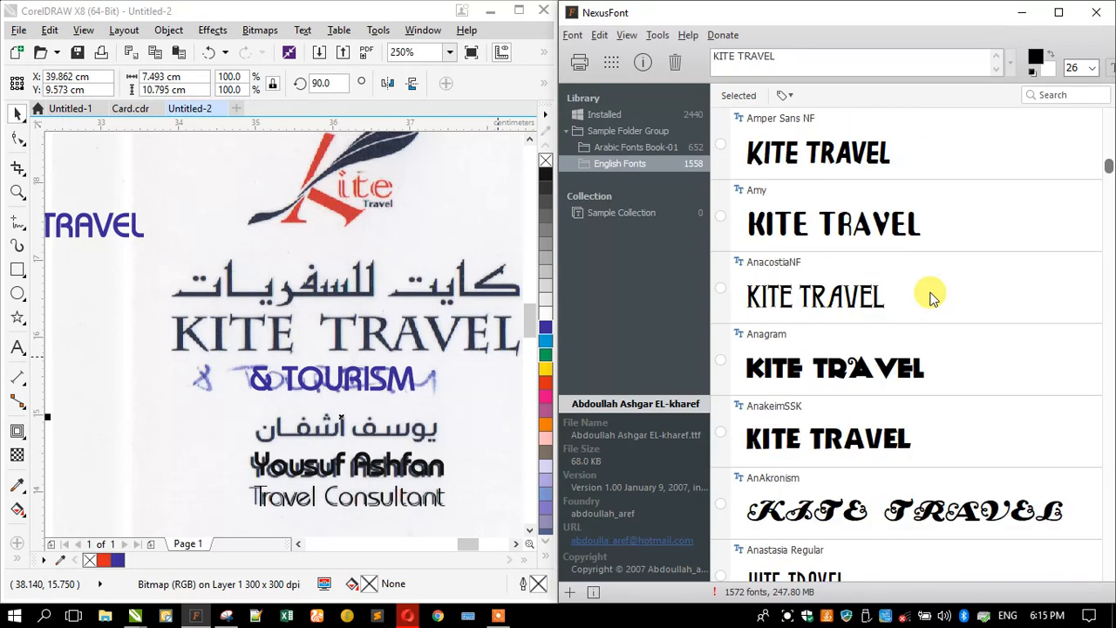
scroll(933, 297, down, 7)
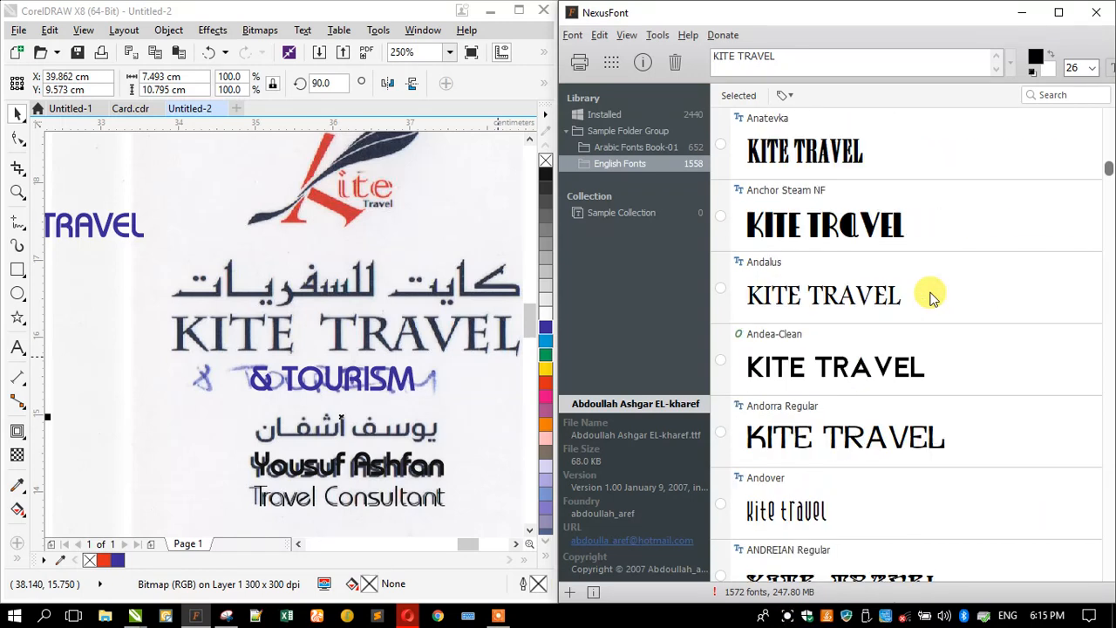
scroll(933, 297, down, 2)
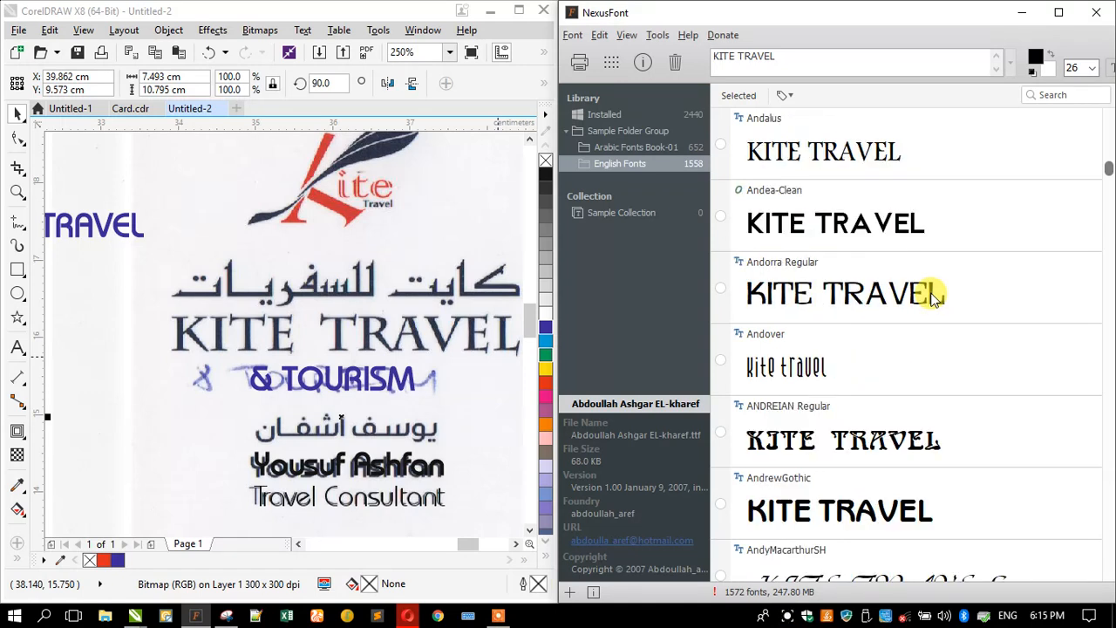
scroll(933, 297, down, 6)
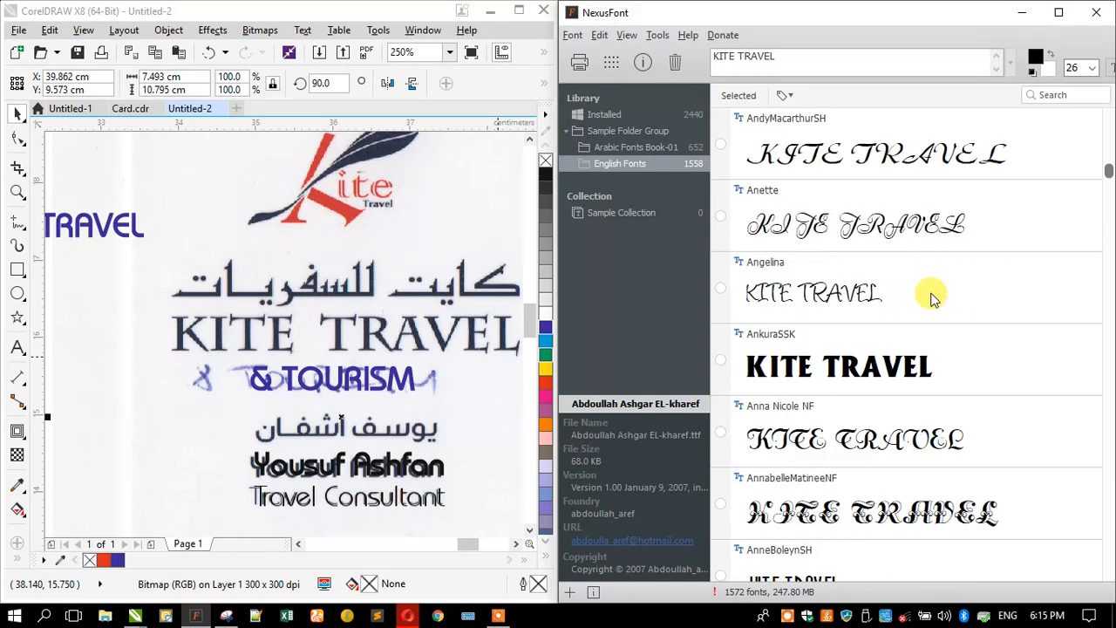
scroll(932, 297, down, 4)
scroll(933, 298, down, 9)
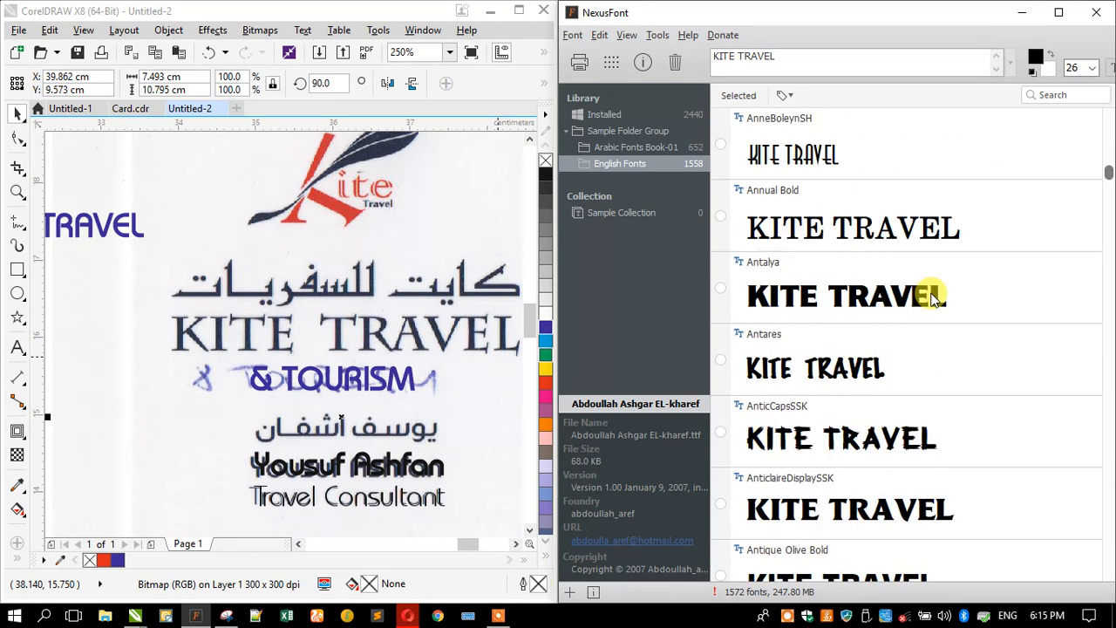
scroll(932, 297, down, 4)
scroll(933, 297, down, 3)
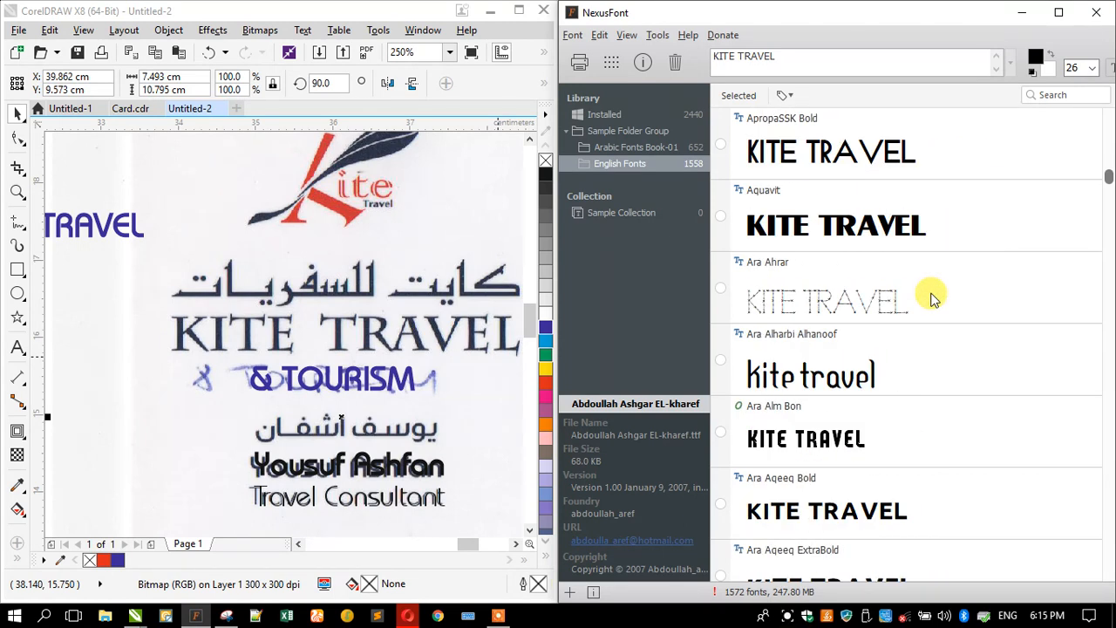
scroll(932, 297, down, 2)
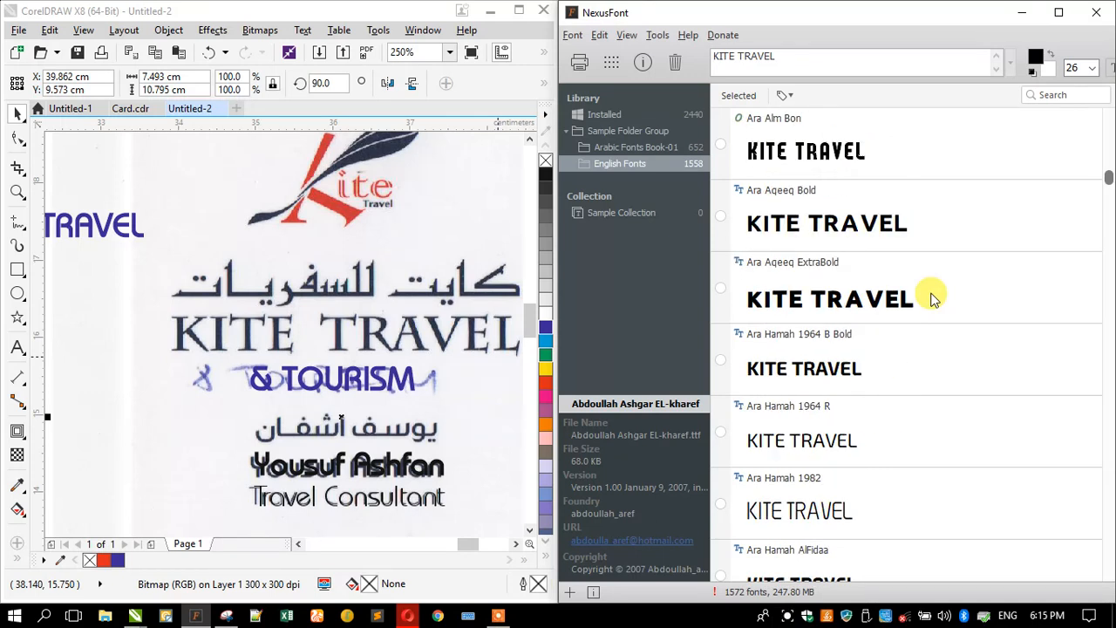
scroll(932, 298, down, 6)
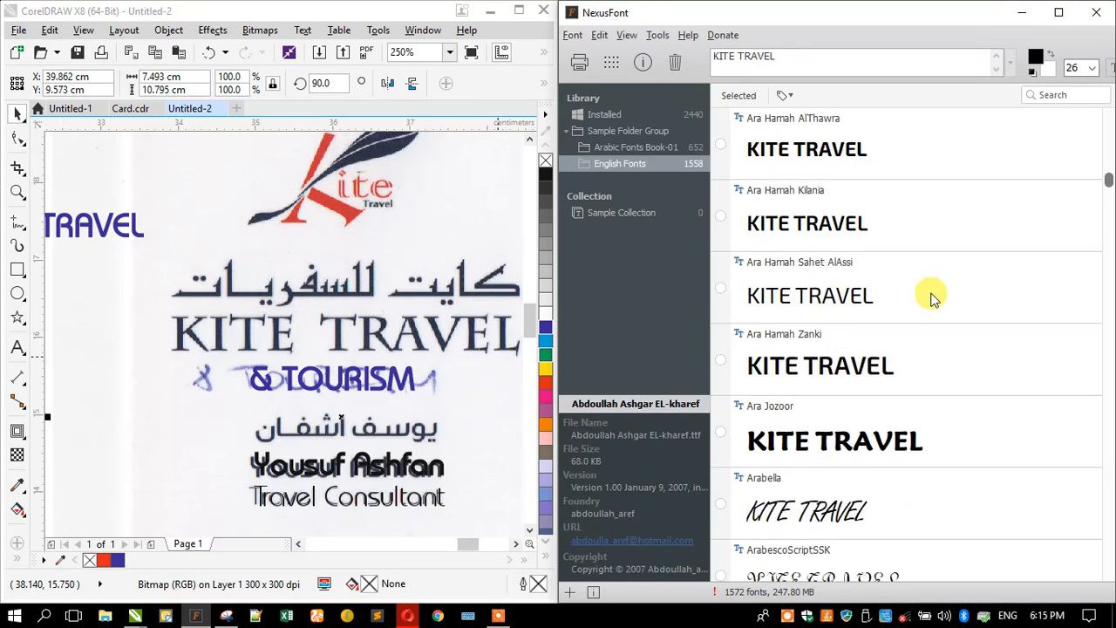
scroll(932, 297, down, 1)
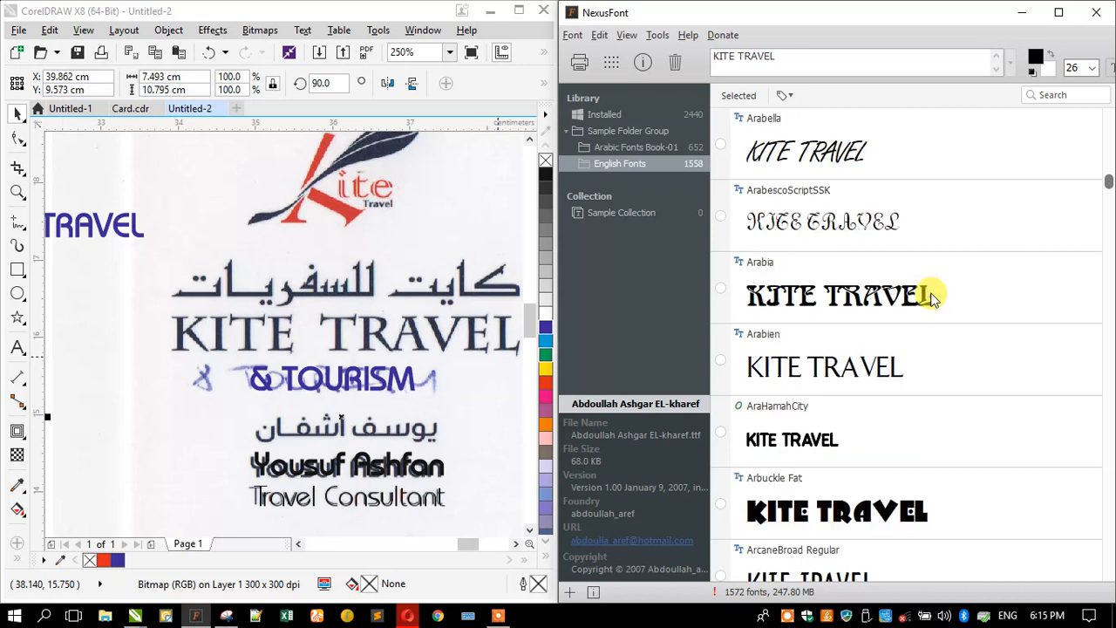
scroll(933, 297, down, 2)
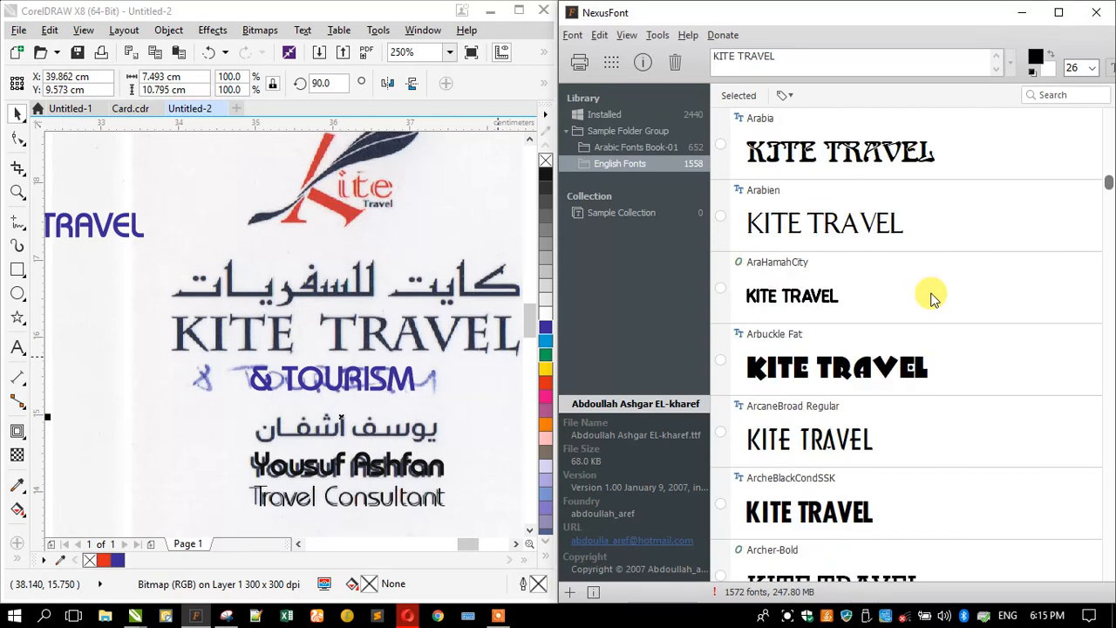
scroll(933, 297, down, 14)
scroll(930, 297, down, 14)
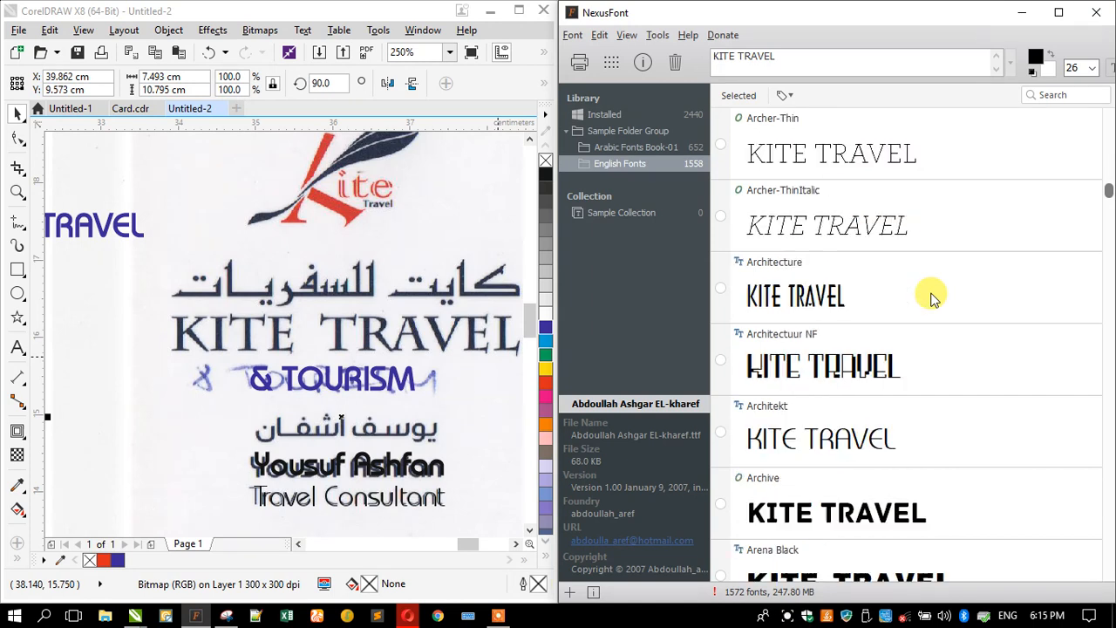
scroll(931, 297, down, 1)
scroll(931, 297, down, 7)
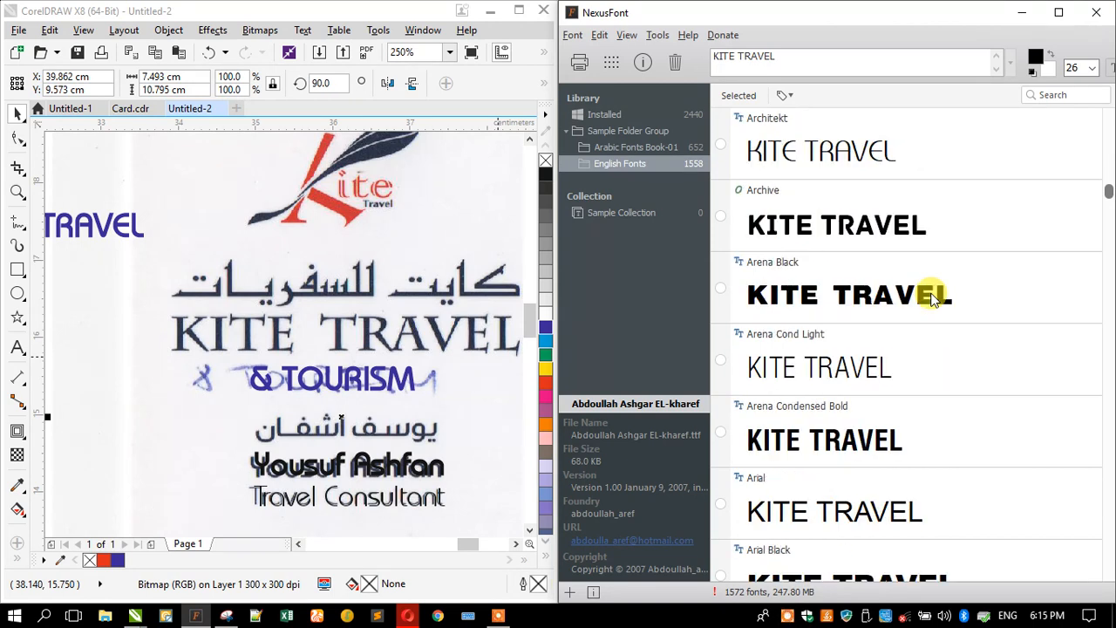
scroll(930, 298, down, 10)
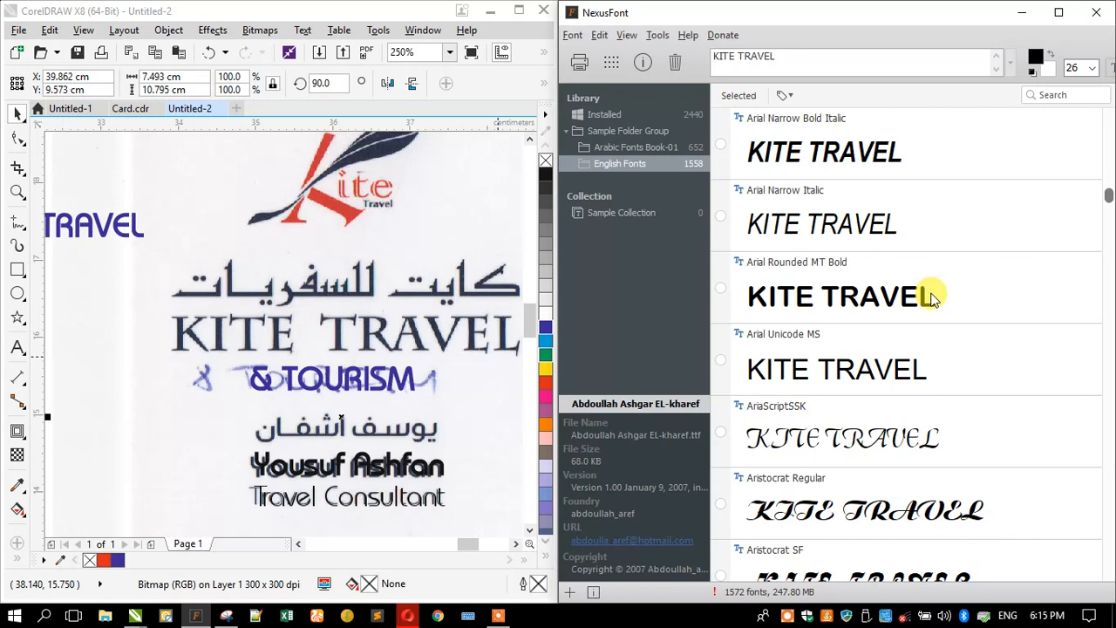
scroll(931, 297, down, 6)
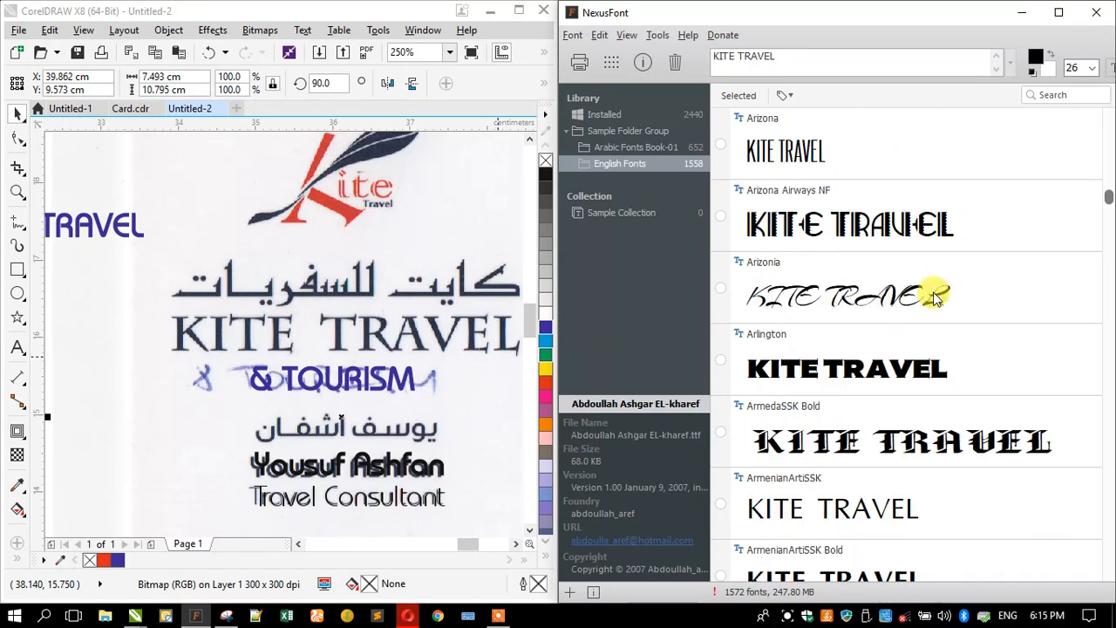
scroll(933, 298, down, 4)
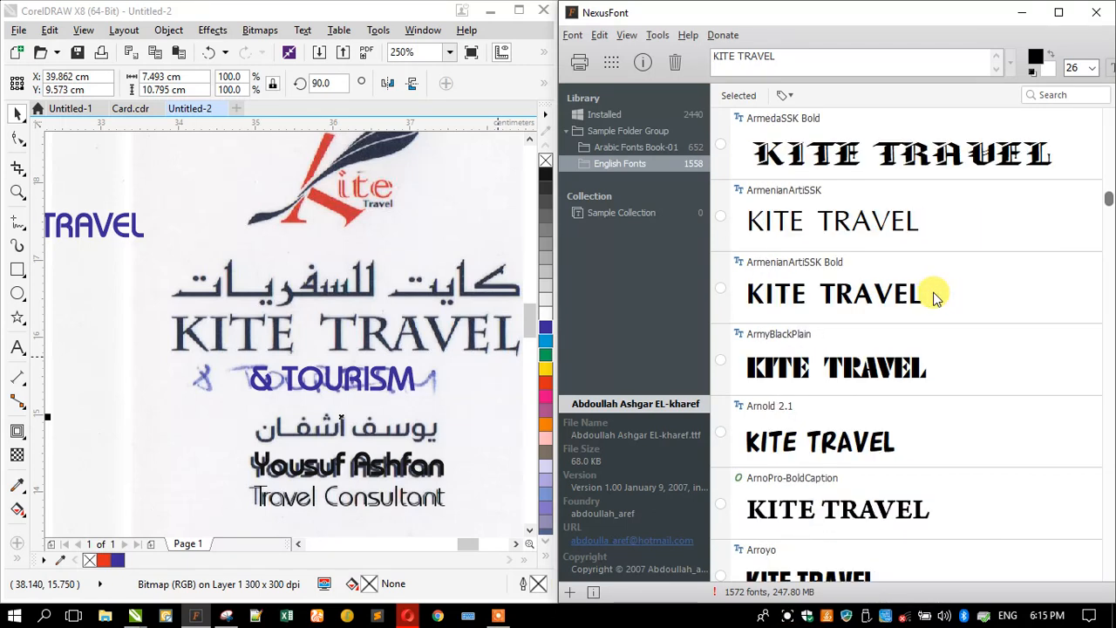
scroll(933, 297, down, 7)
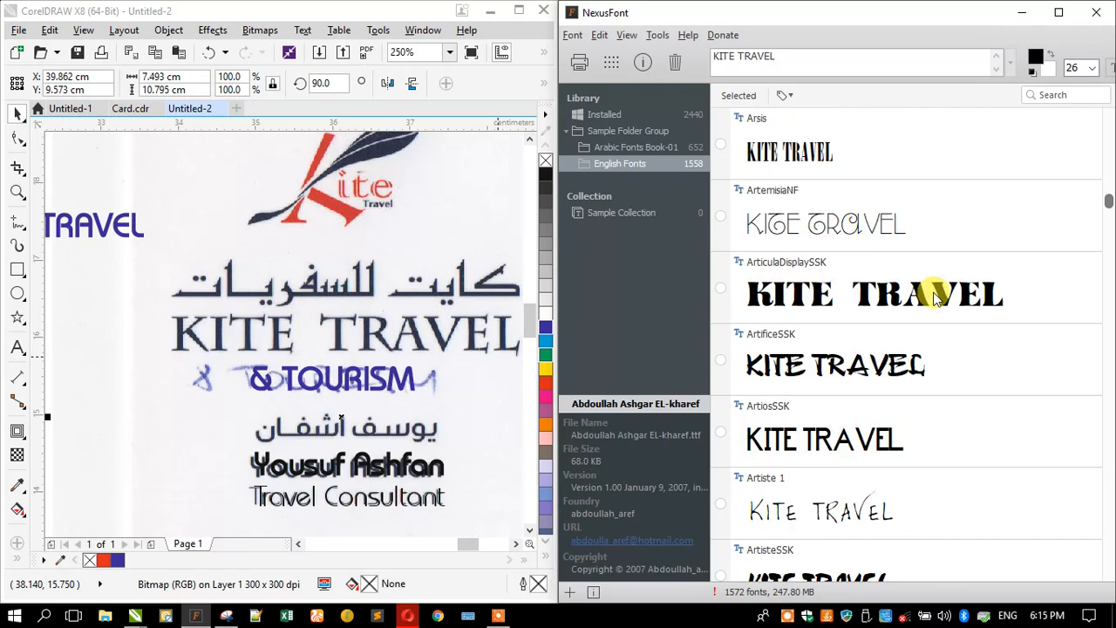
scroll(932, 297, down, 5)
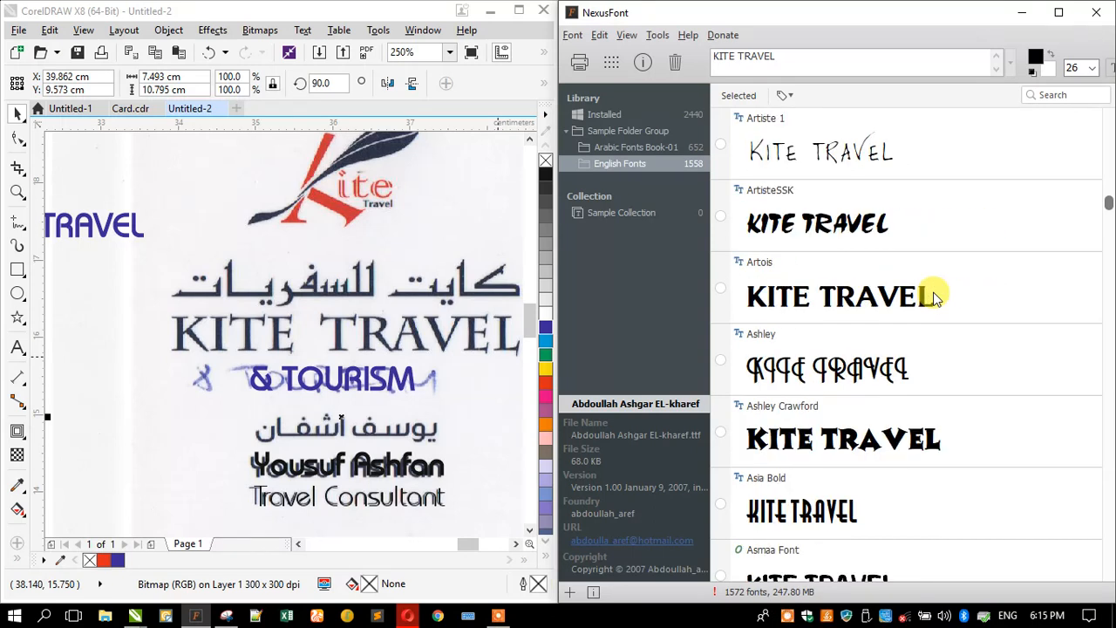
scroll(933, 297, down, 3)
scroll(933, 298, down, 4)
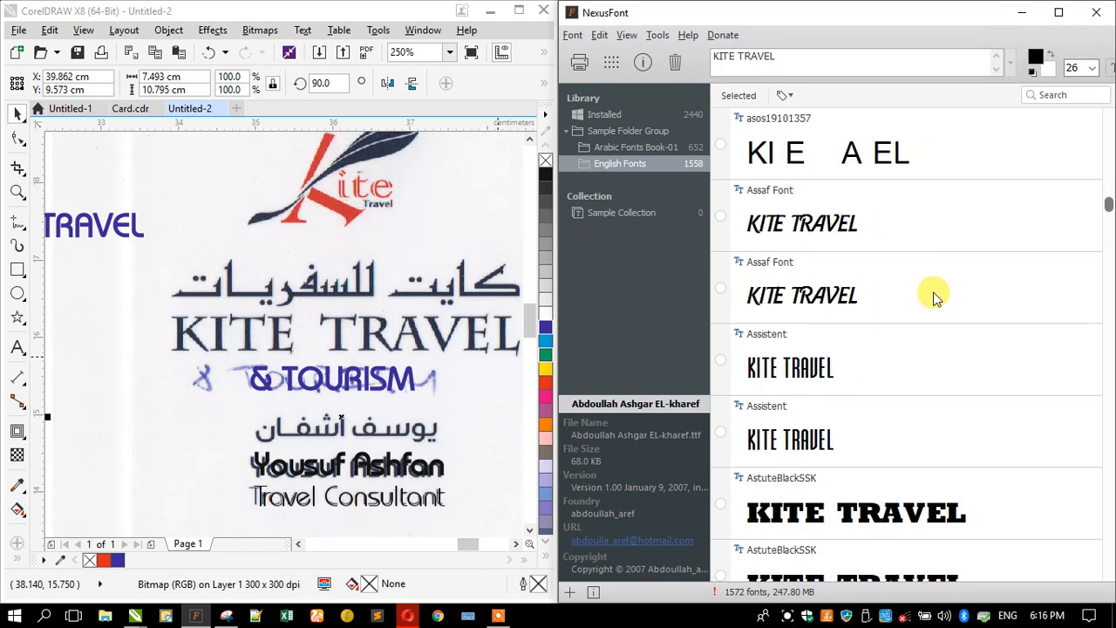
scroll(933, 297, down, 5)
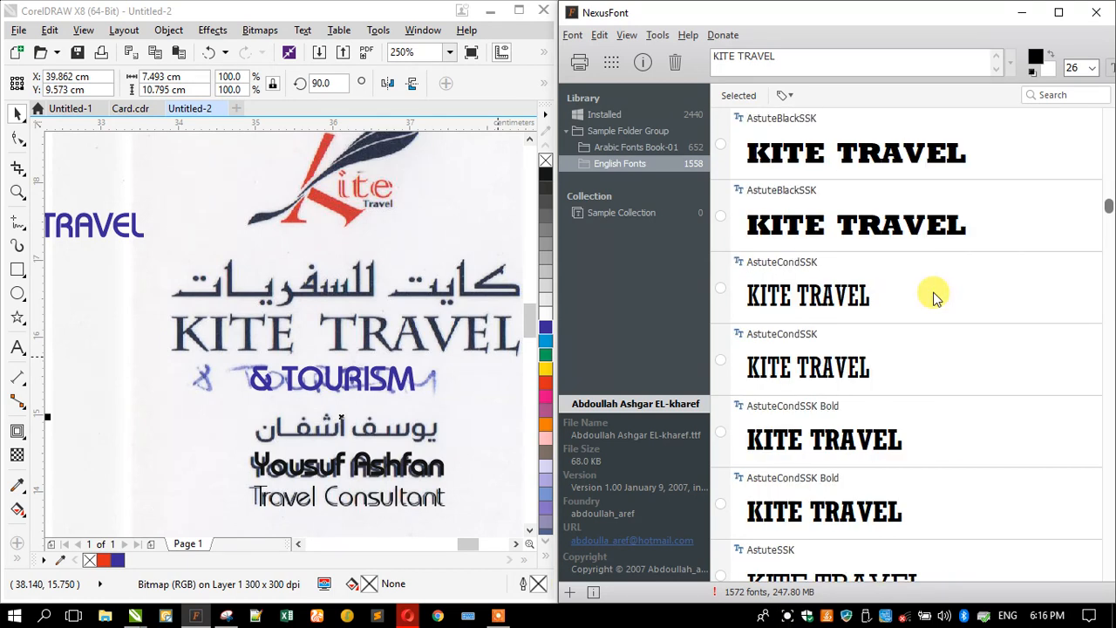
scroll(932, 297, down, 9)
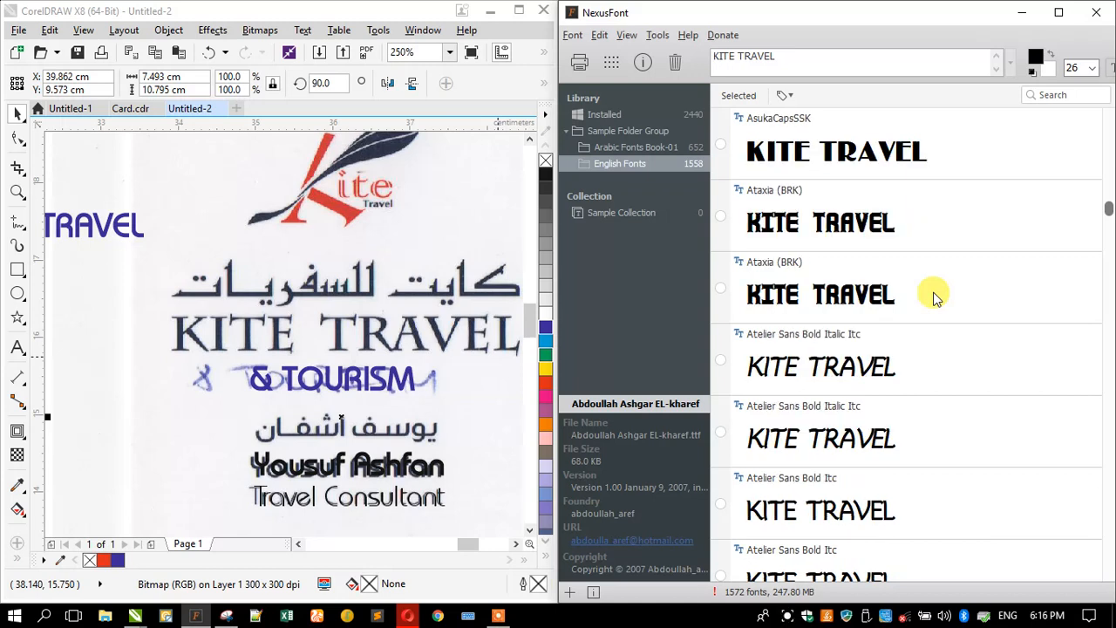
scroll(933, 298, down, 8)
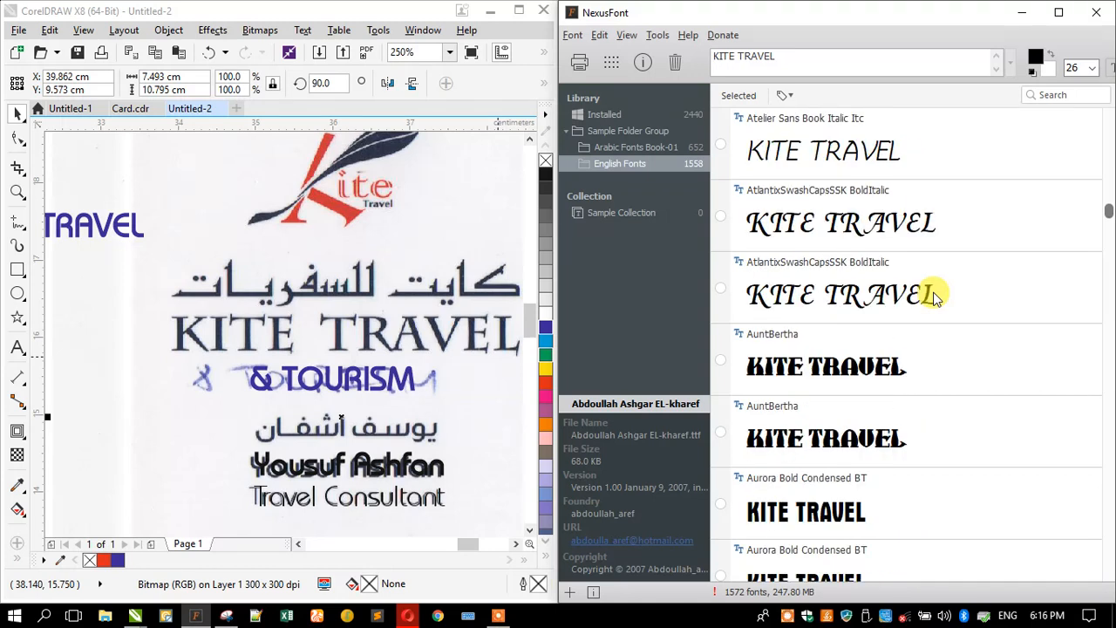
scroll(932, 297, down, 8)
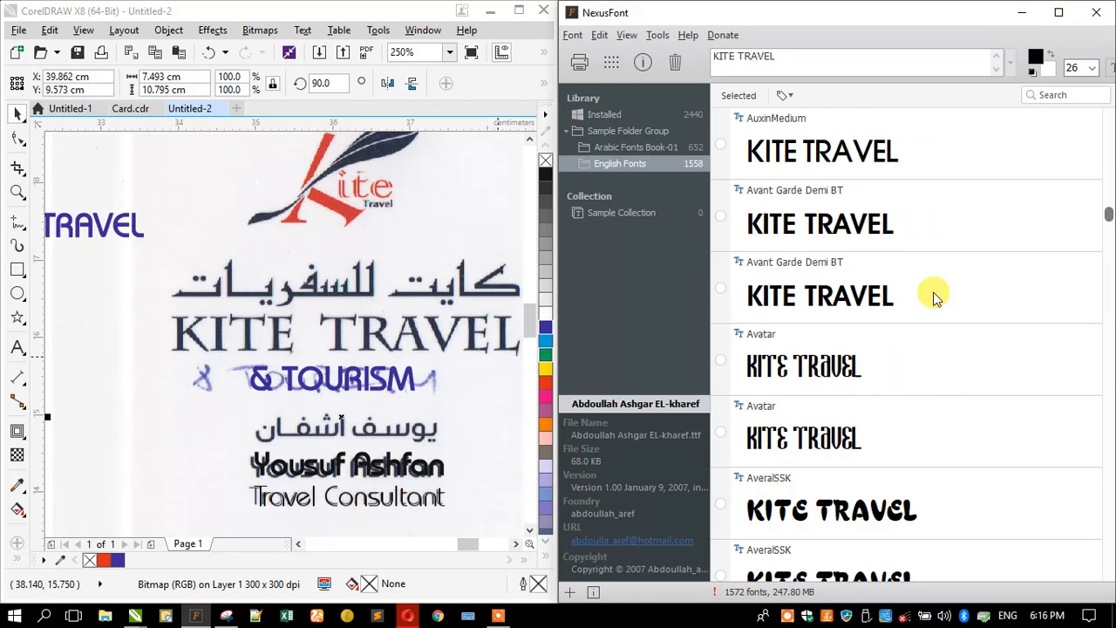
scroll(933, 297, down, 4)
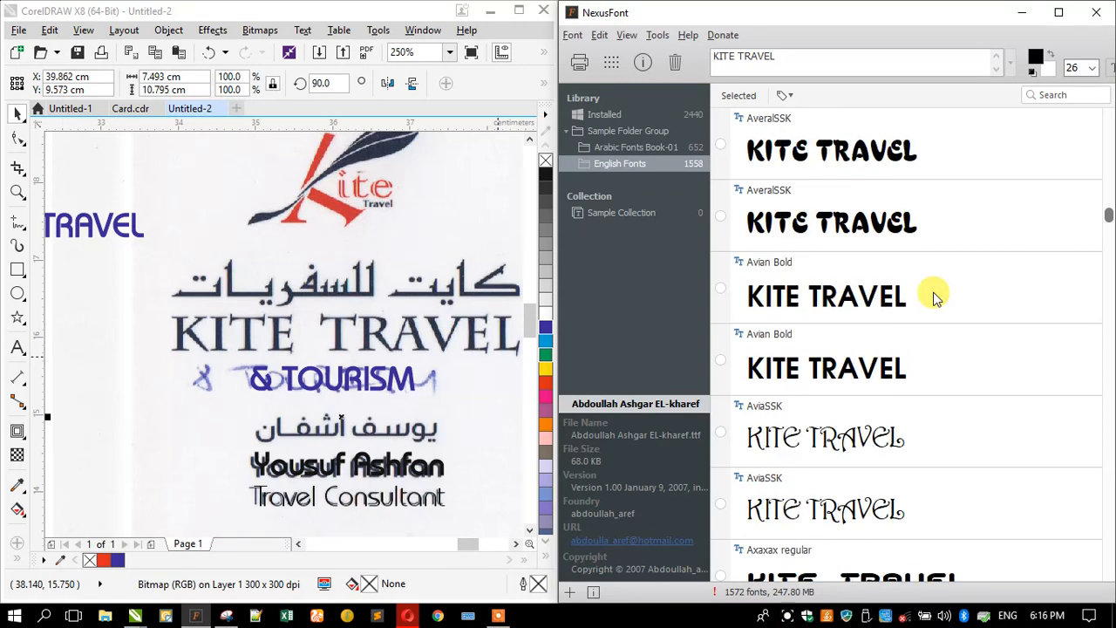
scroll(932, 297, down, 10)
scroll(933, 297, down, 9)
scroll(933, 297, down, 5)
scroll(933, 297, down, 3)
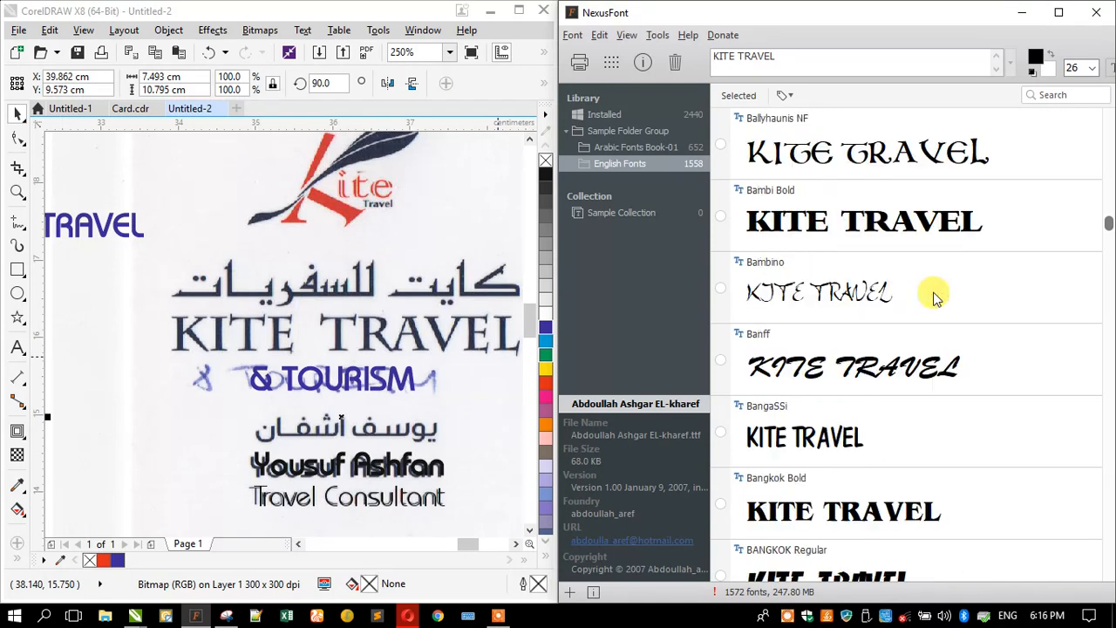
scroll(933, 297, down, 7)
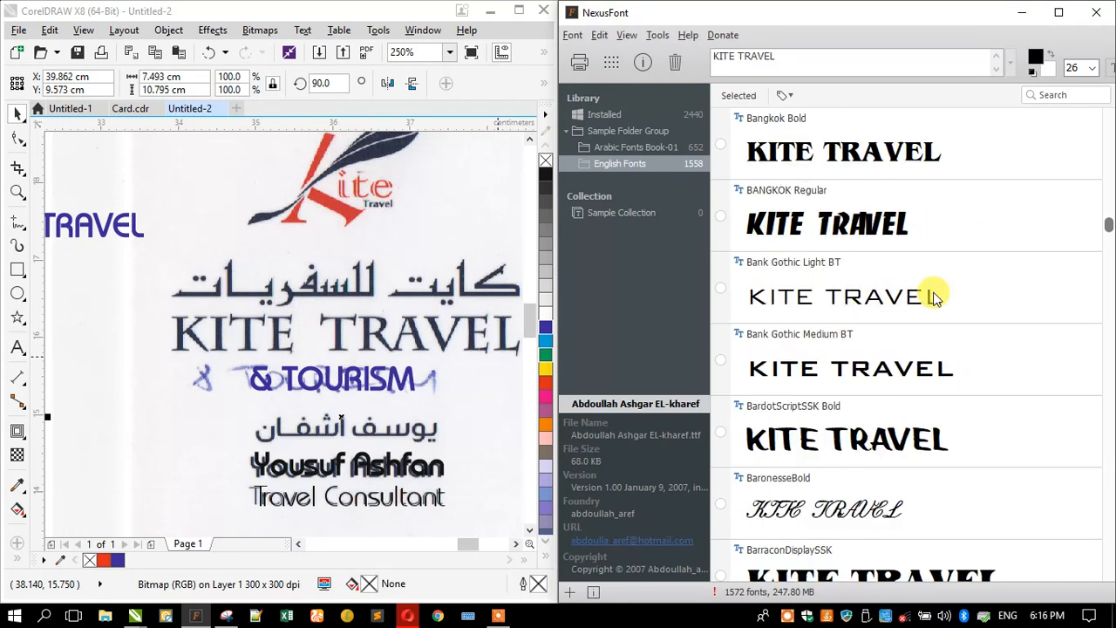
scroll(932, 298, down, 9)
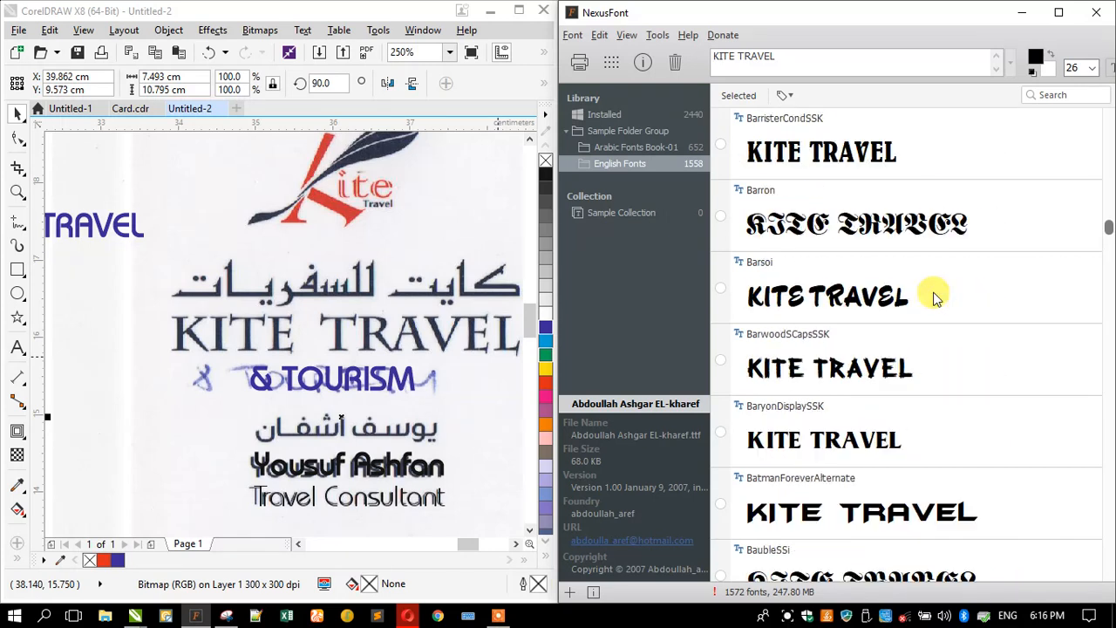
scroll(935, 297, down, 7)
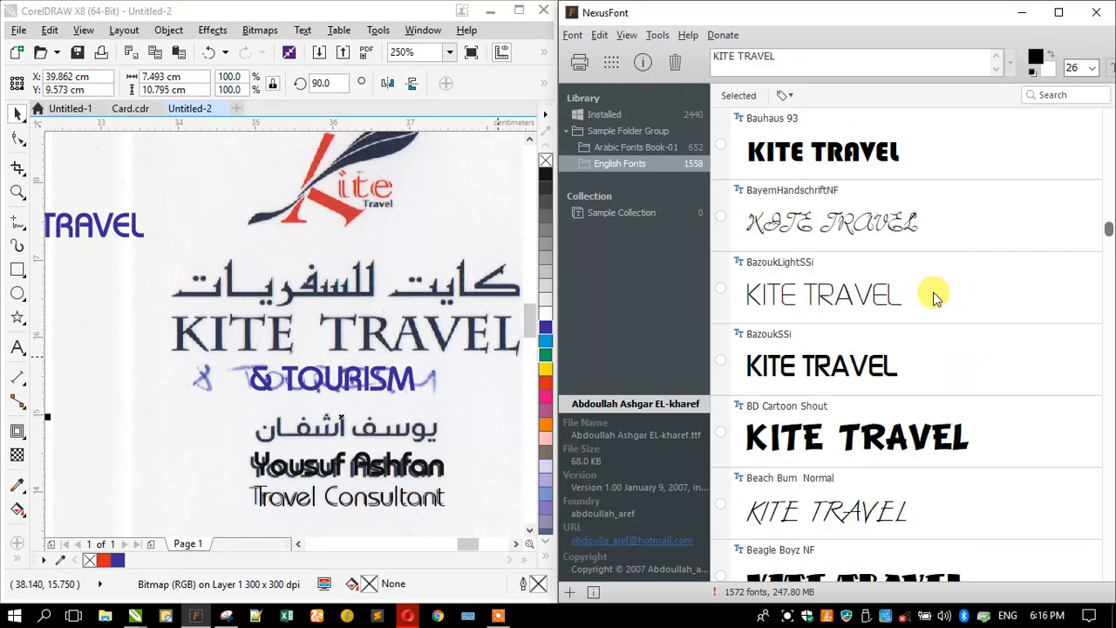
scroll(934, 298, down, 6)
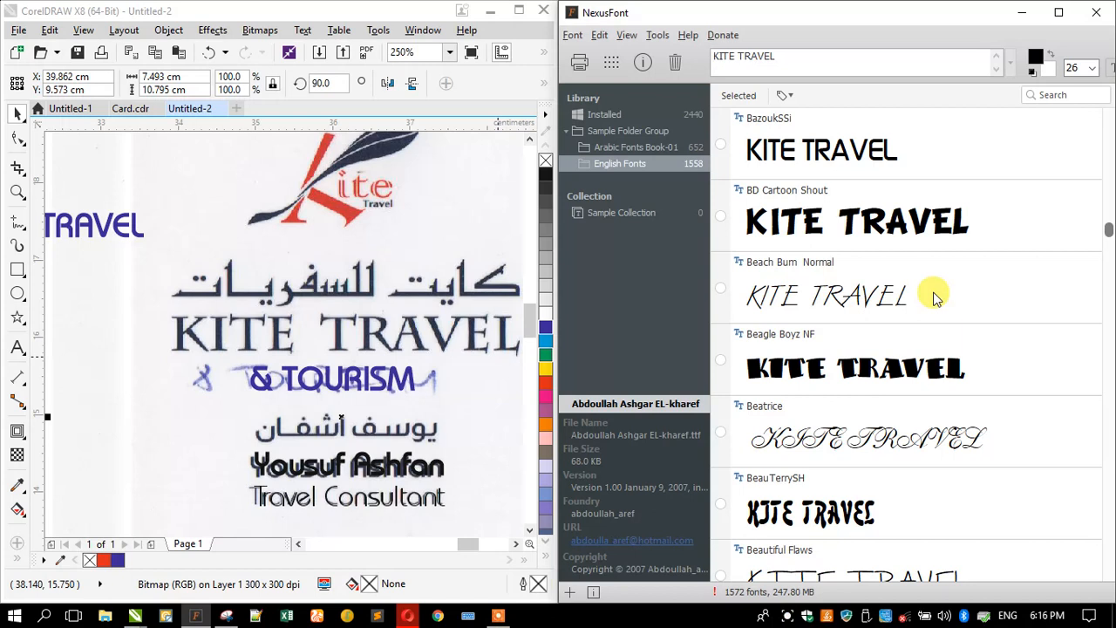
scroll(935, 298, up, 3)
scroll(935, 297, up, 2)
scroll(935, 297, down, 5)
scroll(934, 298, up, 4)
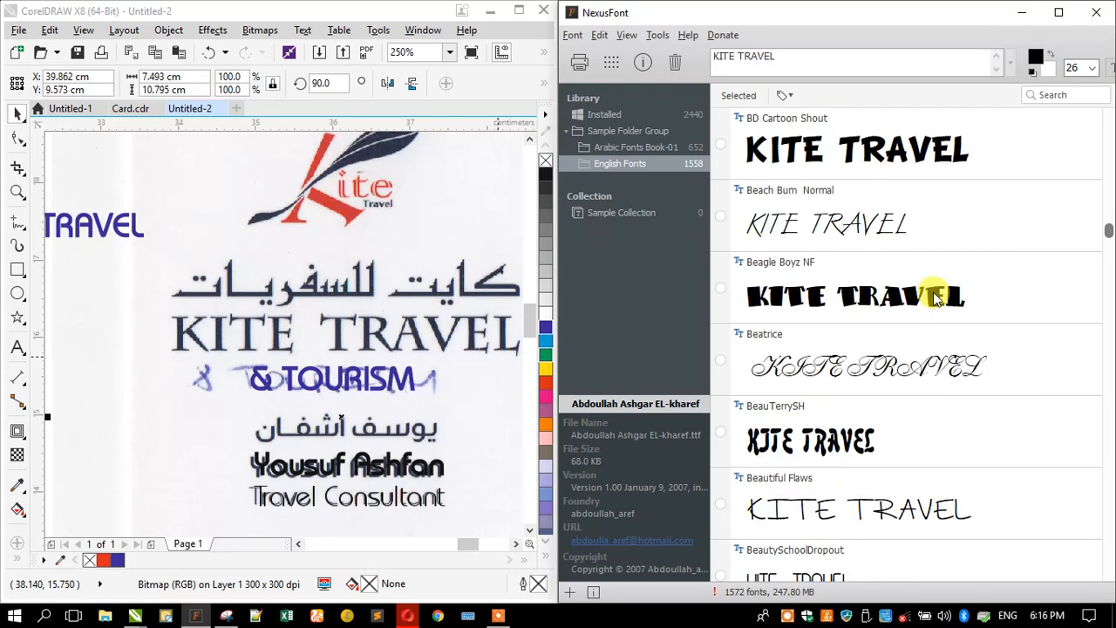
scroll(934, 298, up, 2)
scroll(935, 297, down, 10)
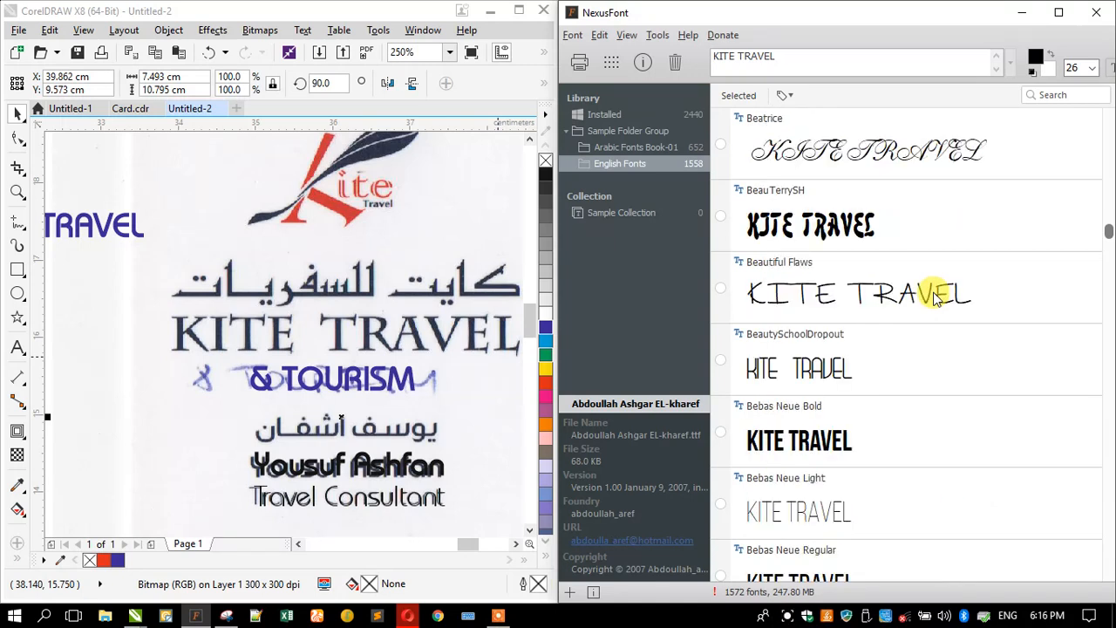
scroll(935, 297, down, 4)
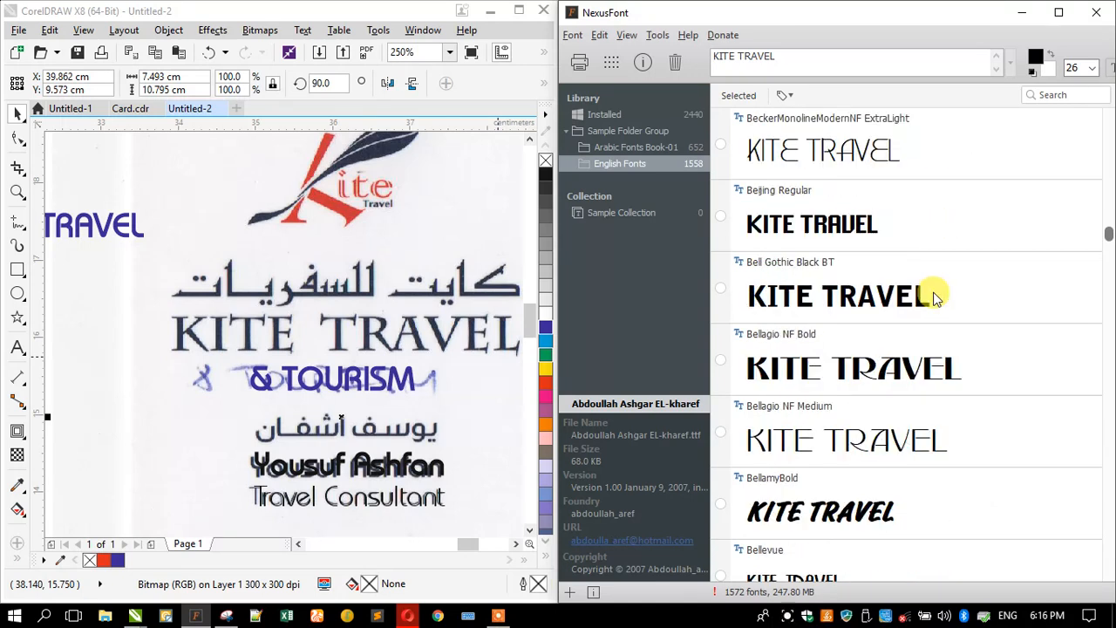
scroll(934, 298, down, 8)
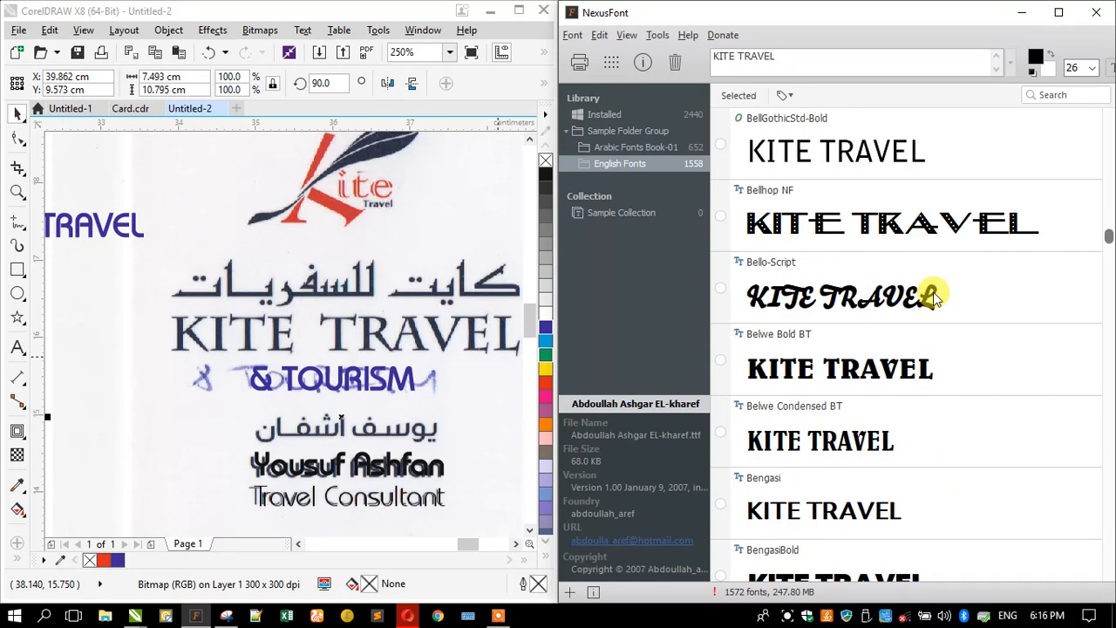
scroll(935, 297, down, 6)
scroll(935, 297, down, 6)
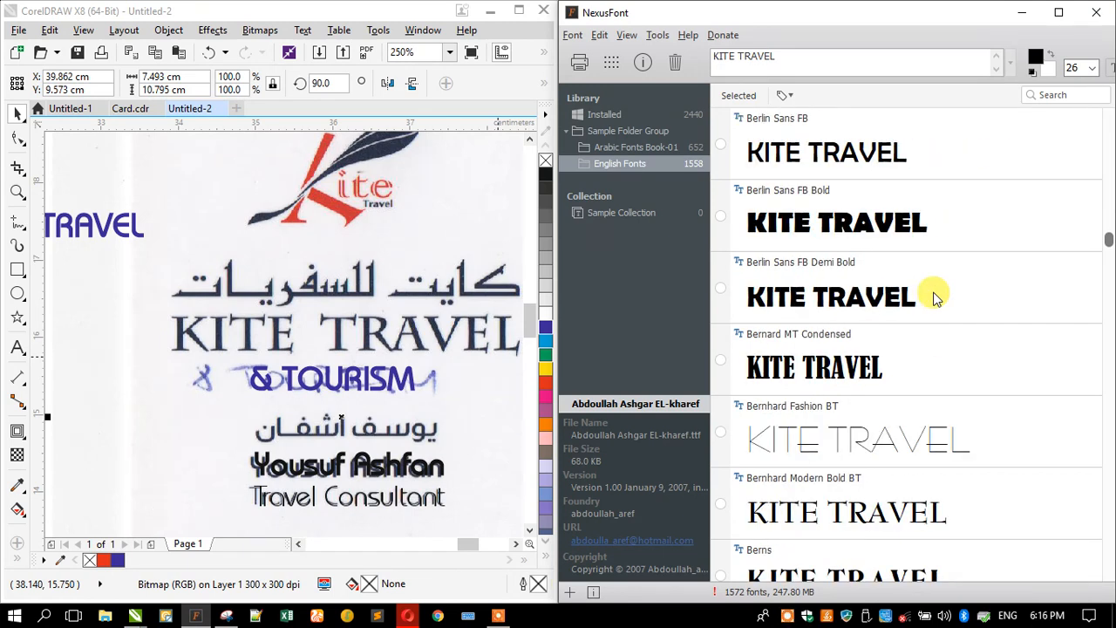
scroll(934, 298, down, 2)
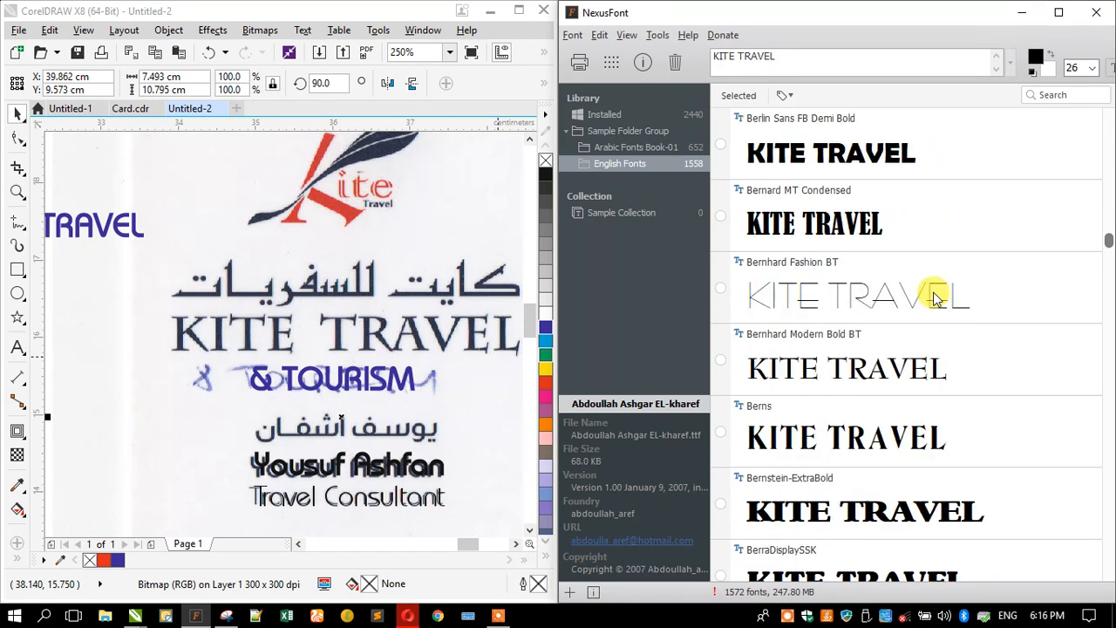
- Try setting the TRAVEL text's font to 'Bernhard MODERN' in CorelDRAW and find it missing
click(806, 373)
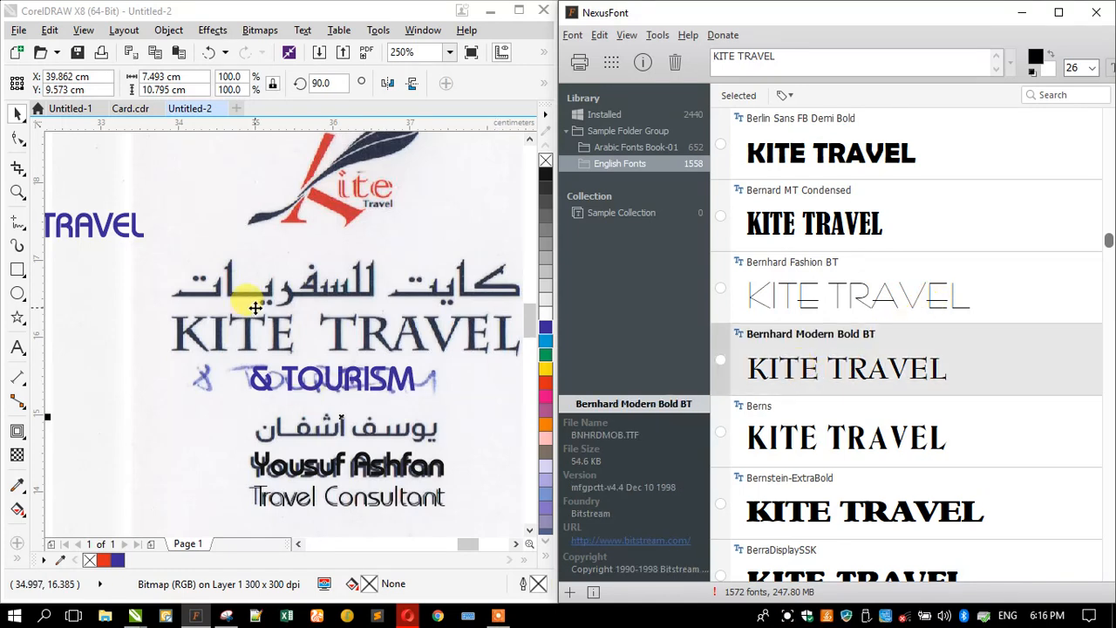
click(105, 231)
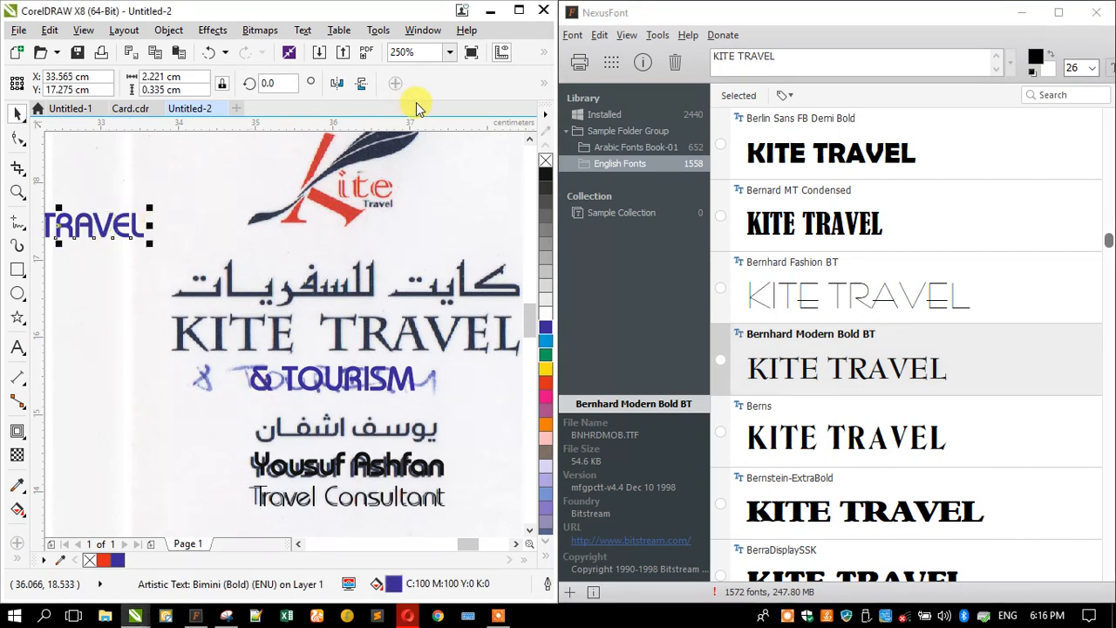
drag(555, 133, 681, 131)
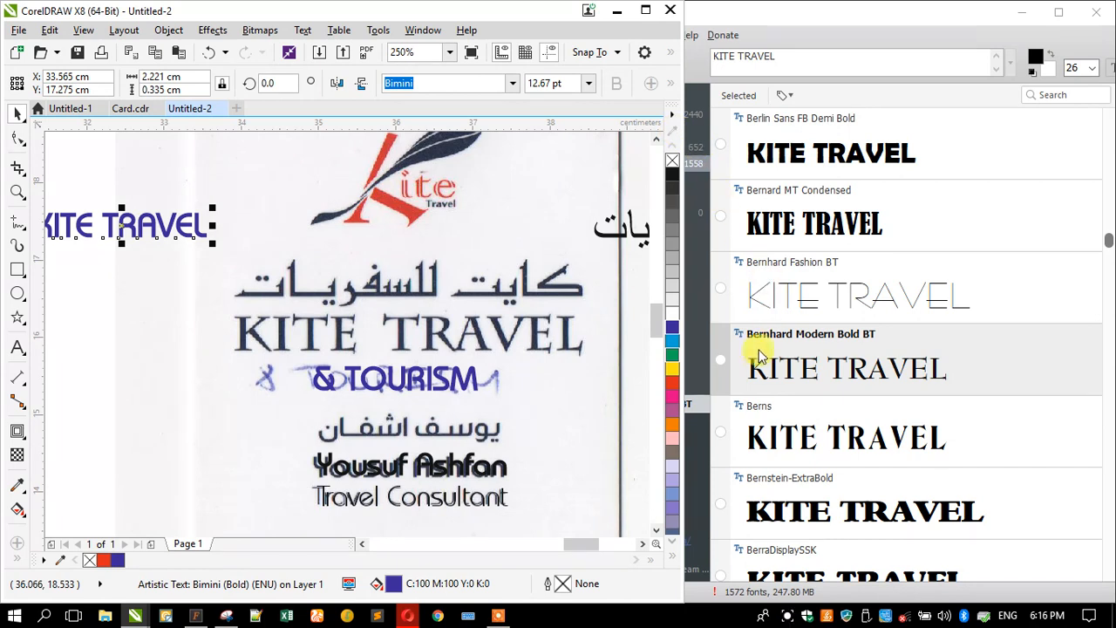
drag(433, 87, 356, 85)
text(Bern)
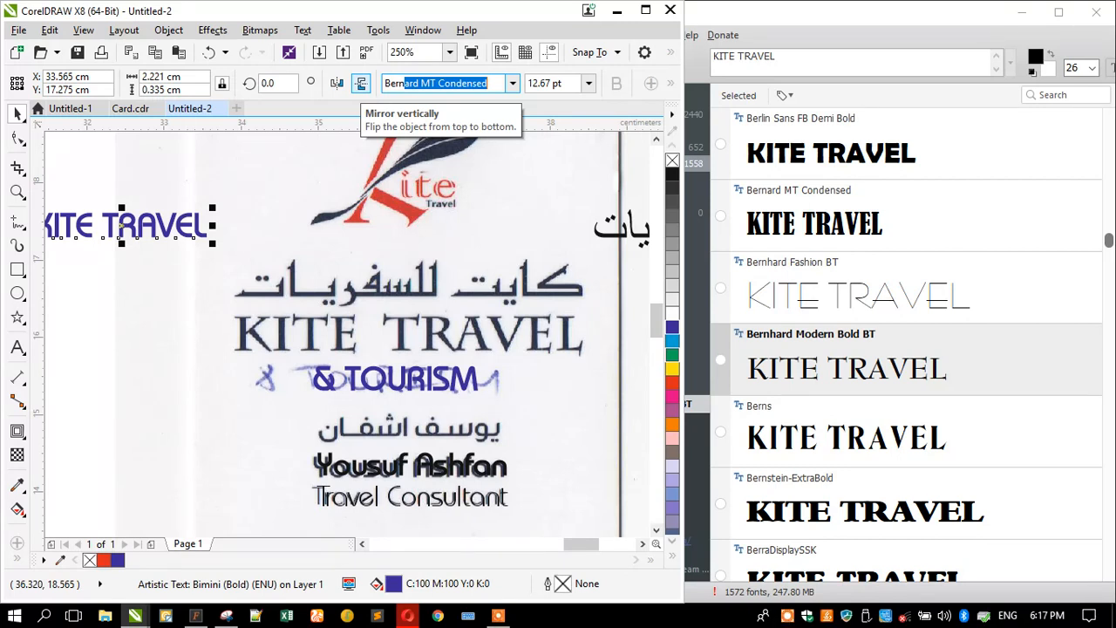
text(h)
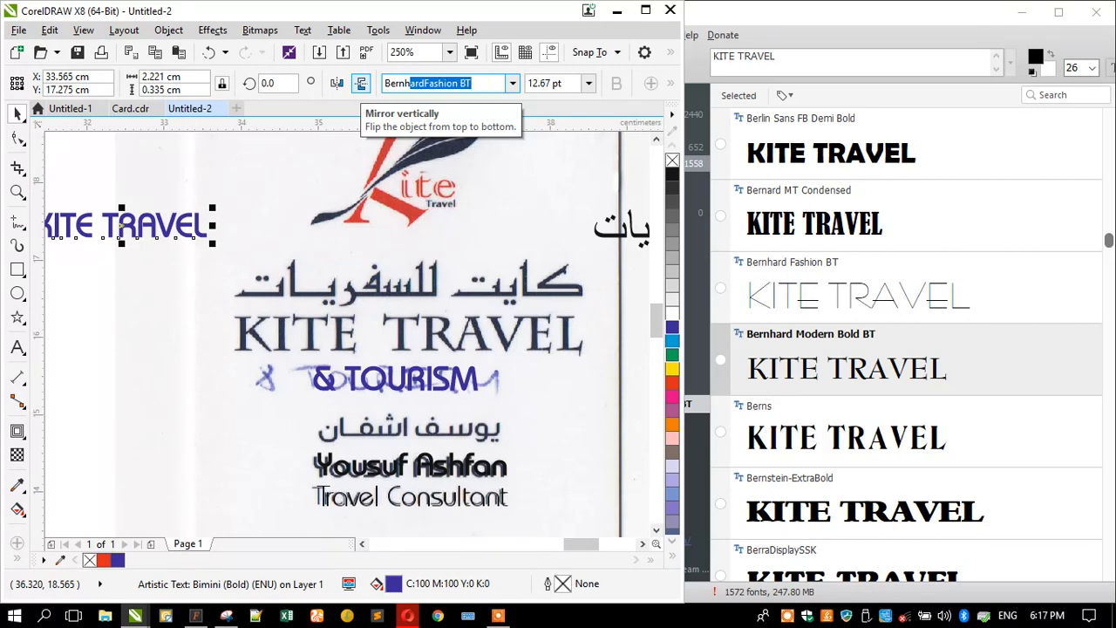
text(ard MODERN)
key(Escape)
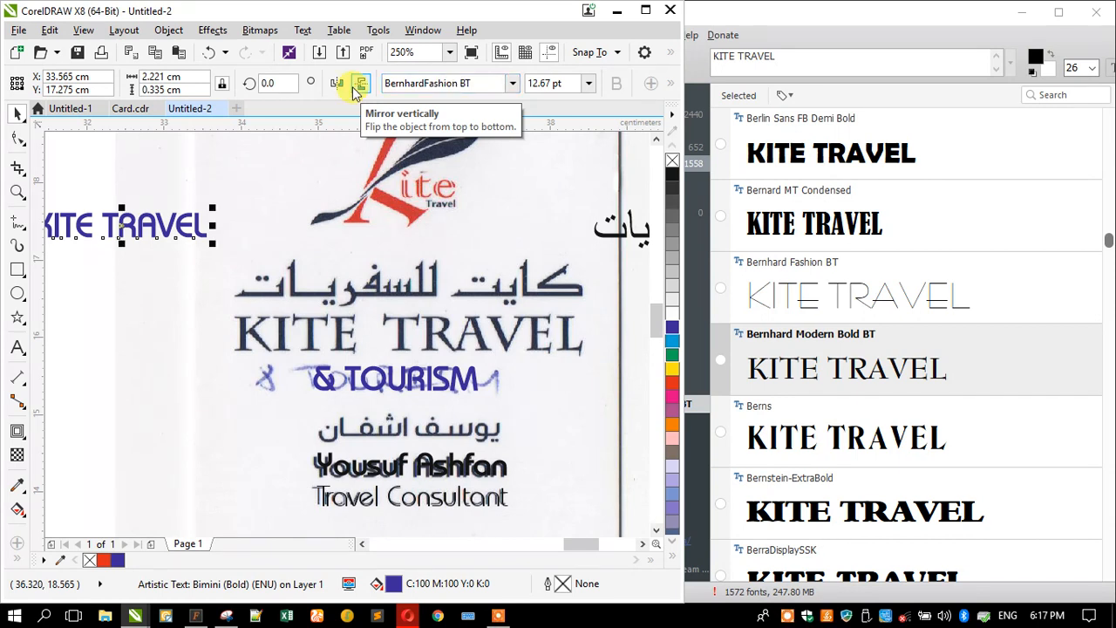
- Install Bernhard Modern Bold BT into the system fonts from NexusFont
click(417, 83)
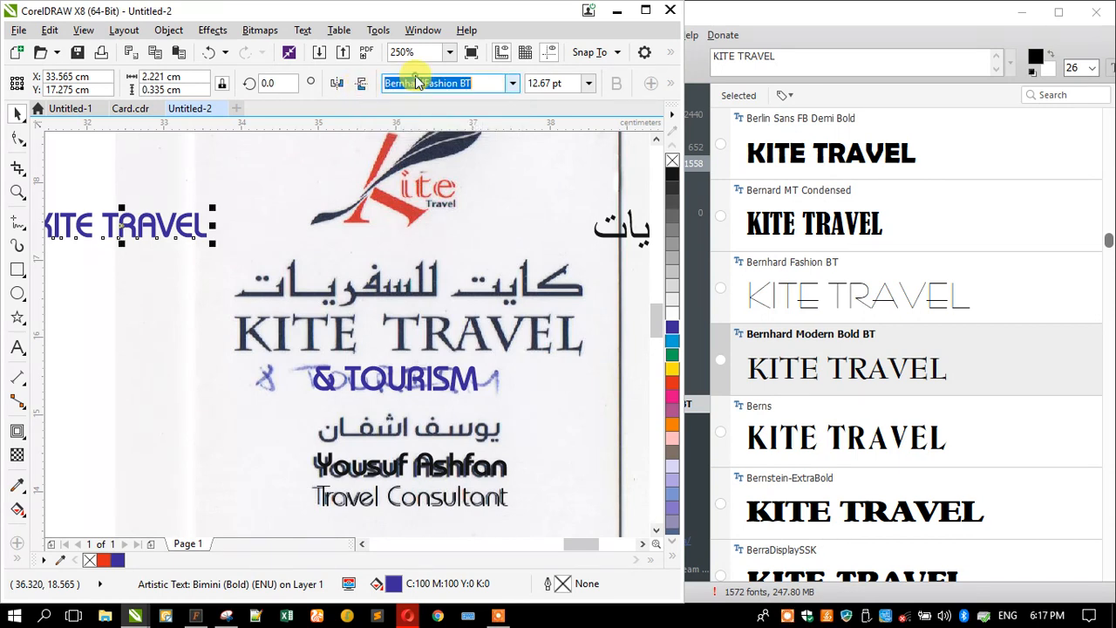
right_click(846, 352)
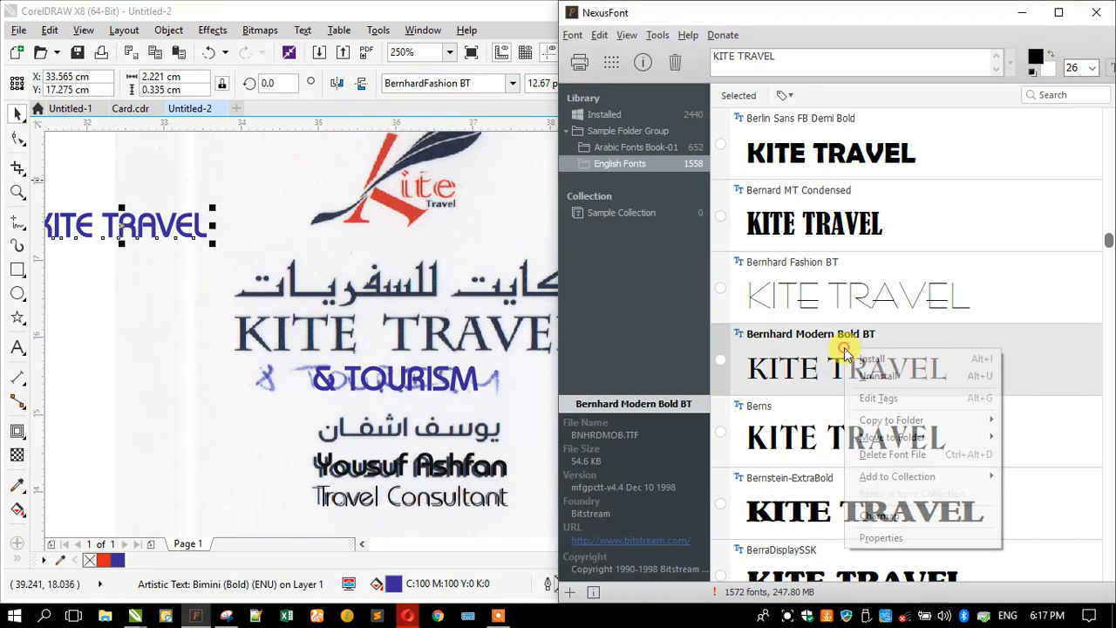
click(865, 360)
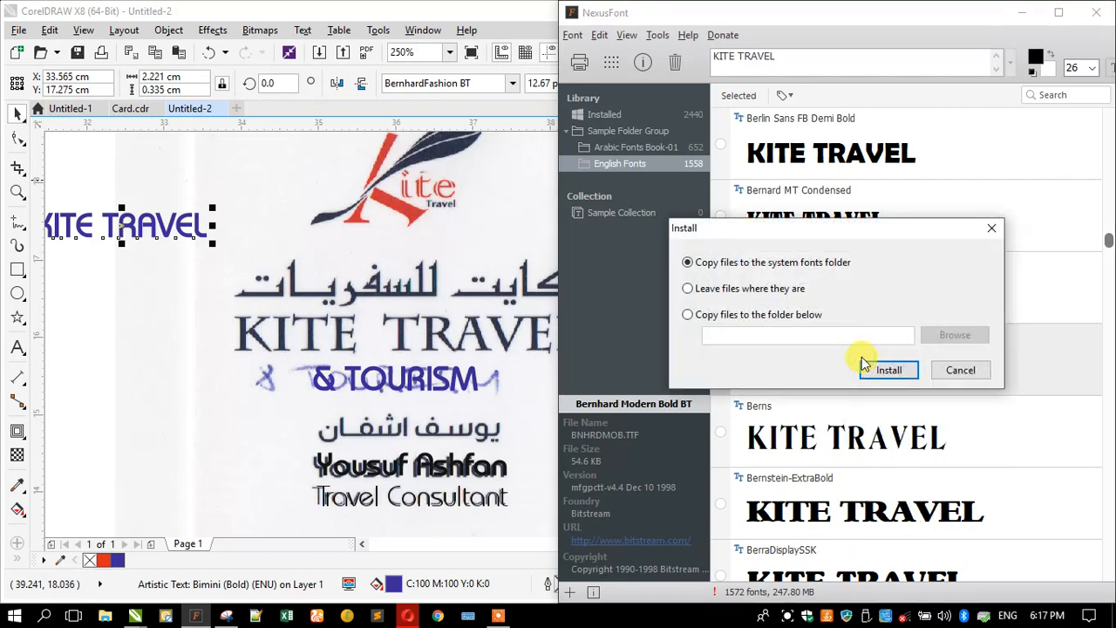
click(888, 371)
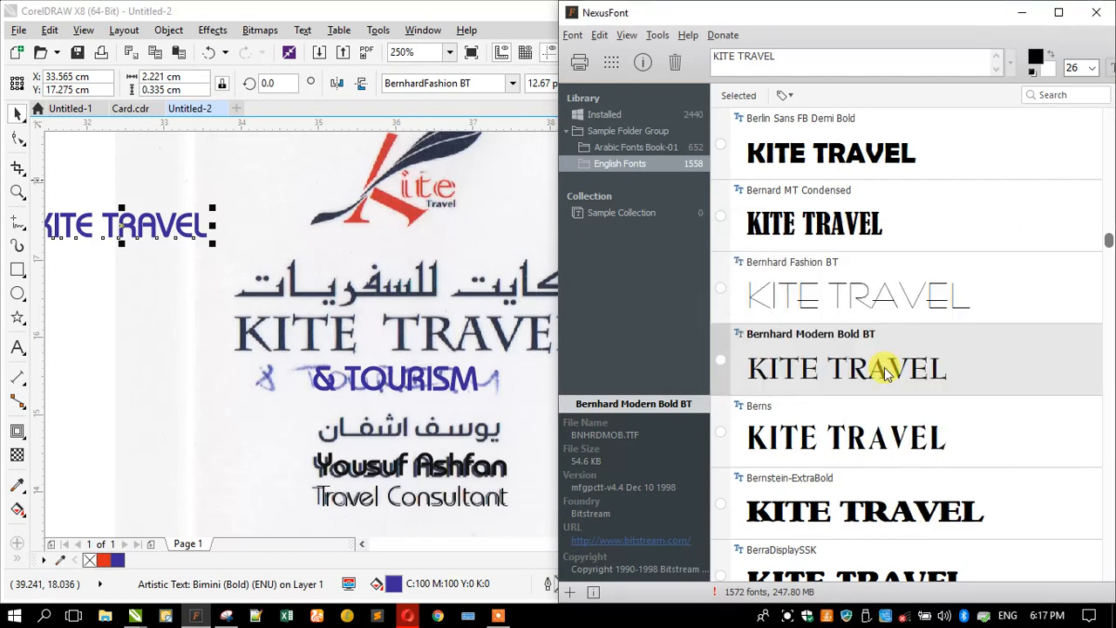
click(427, 85)
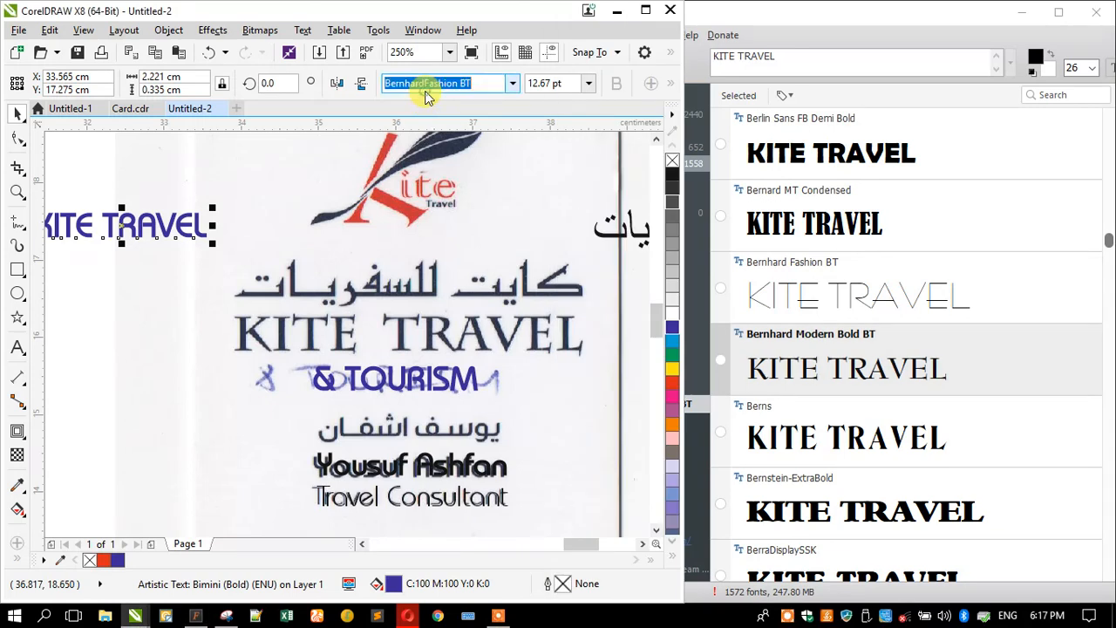
- Search the font list for Bernh, briefly applying BibiNehruSH to the heading
text(Bernh)
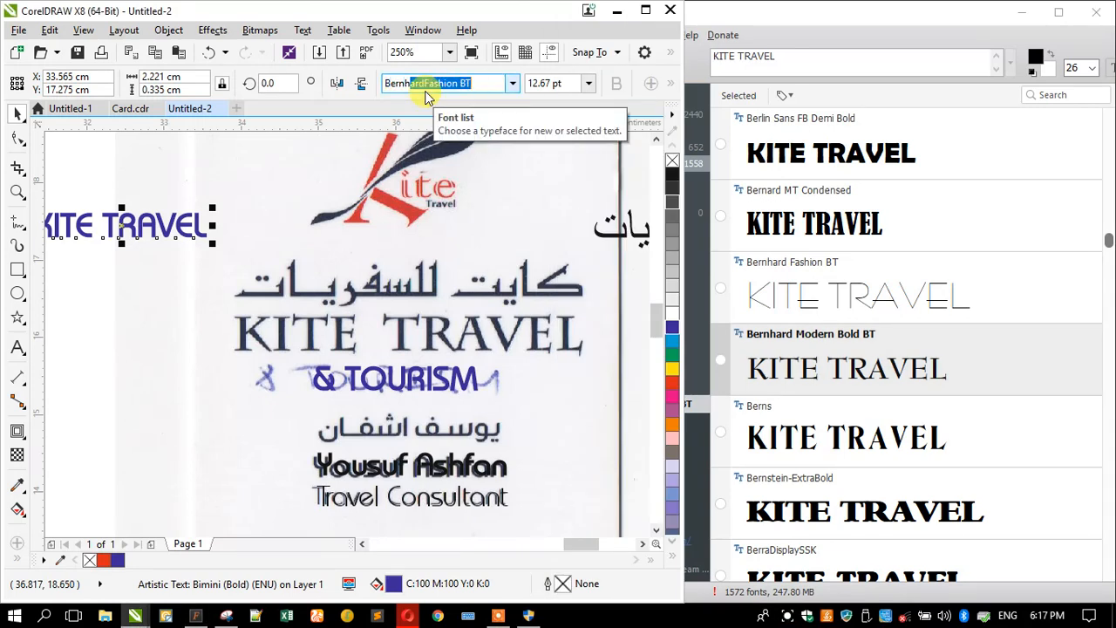
click(425, 85)
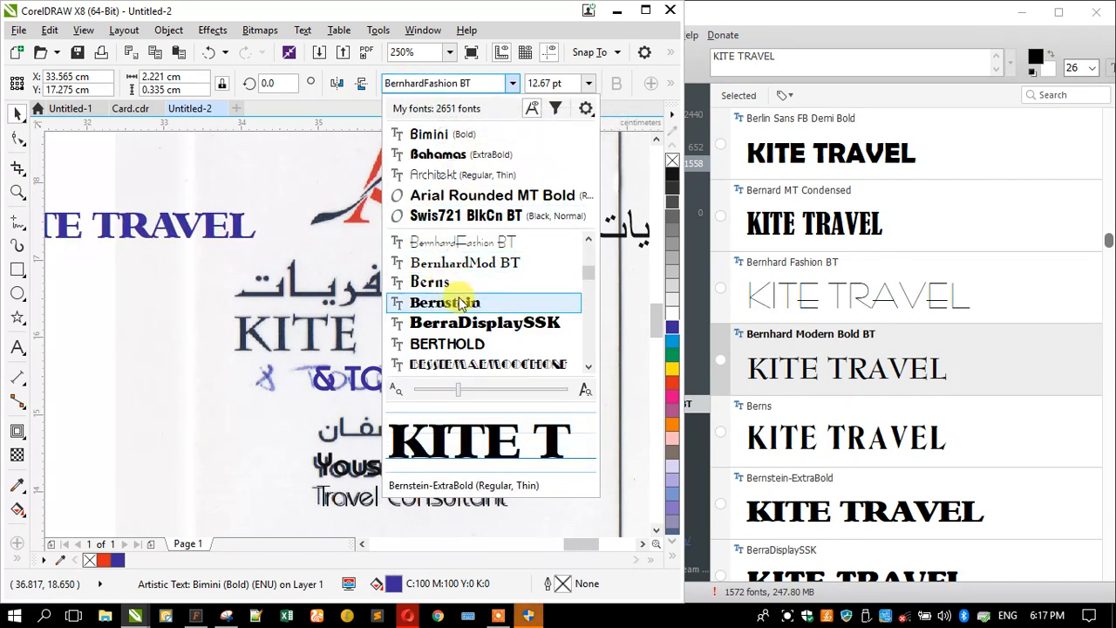
scroll(461, 300, down, 1)
scroll(461, 300, down, 2)
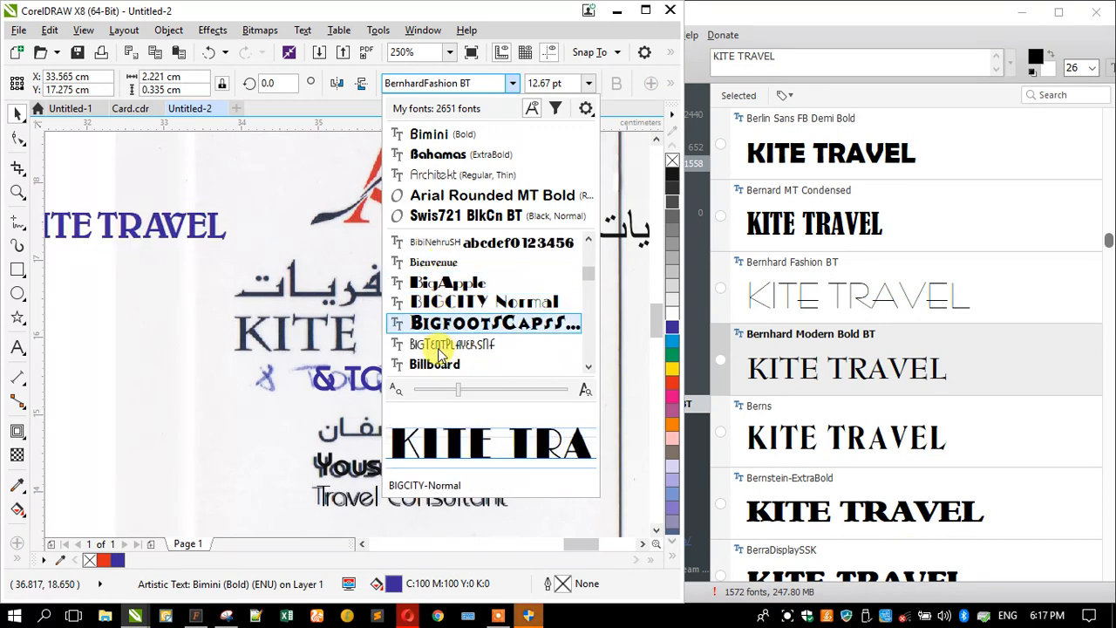
click(427, 244)
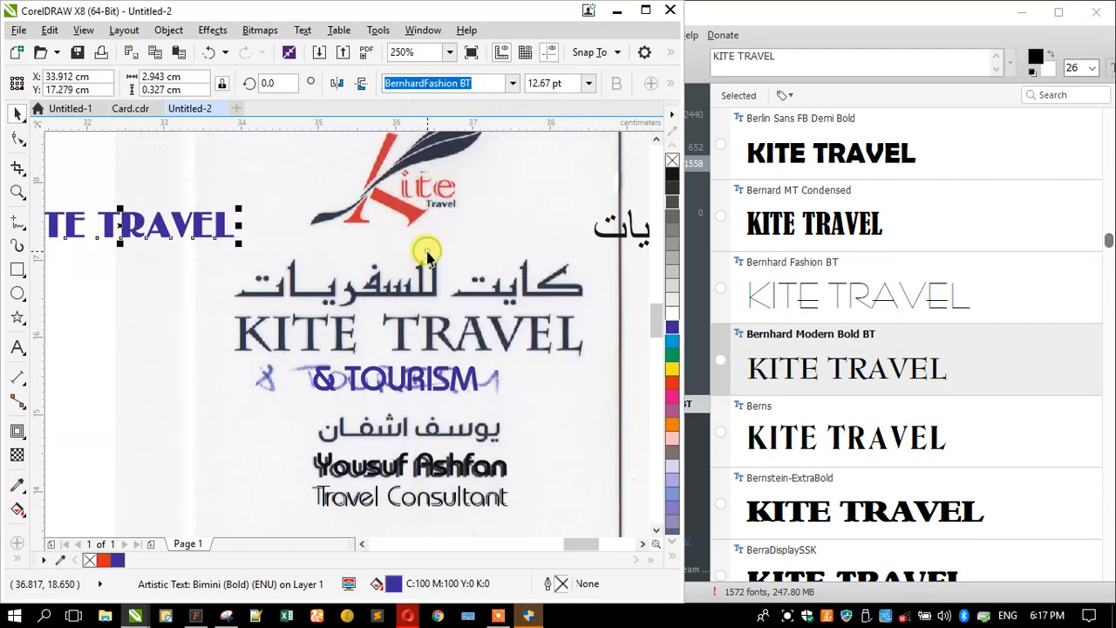
- Enter 'Bernhard MODERN BOLD BT' as the heading's font name
click(448, 81)
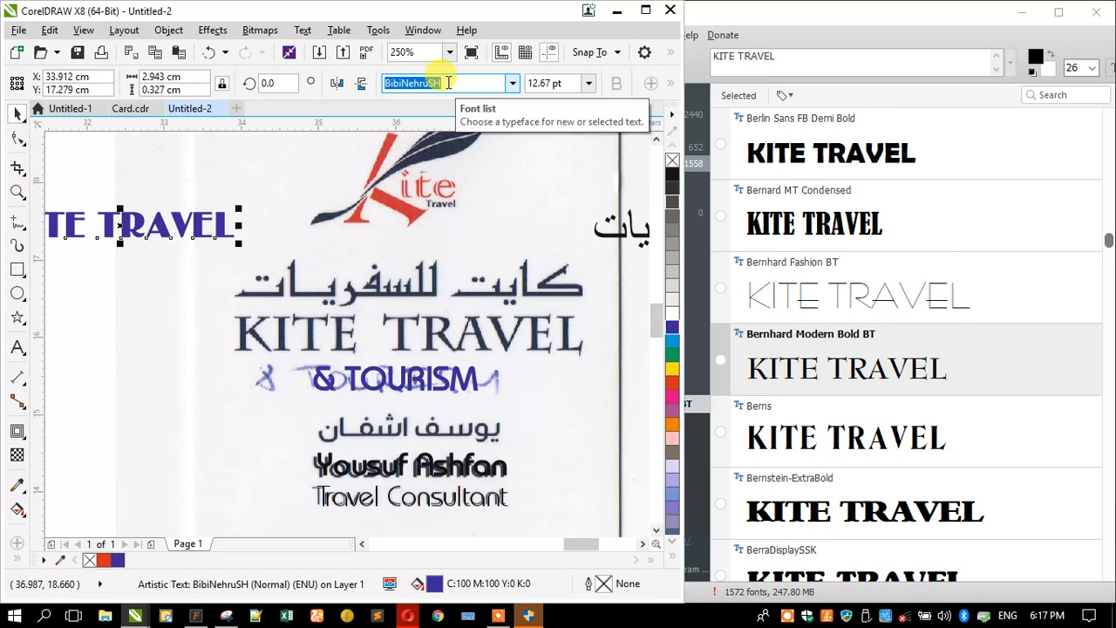
text(B)
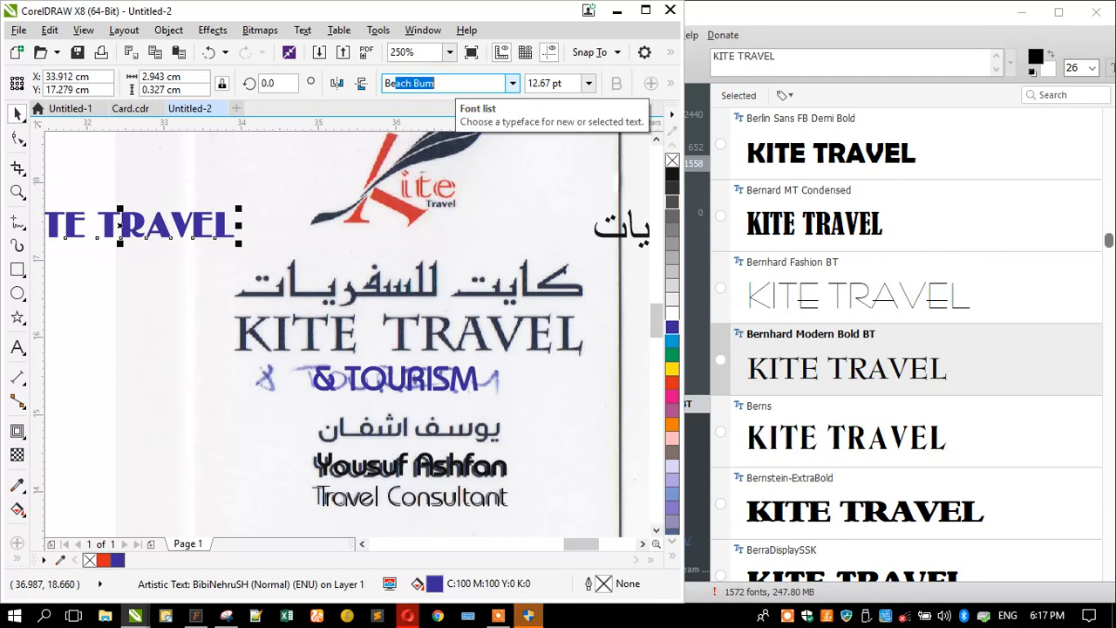
text(ernhard)
key(BackSpace)
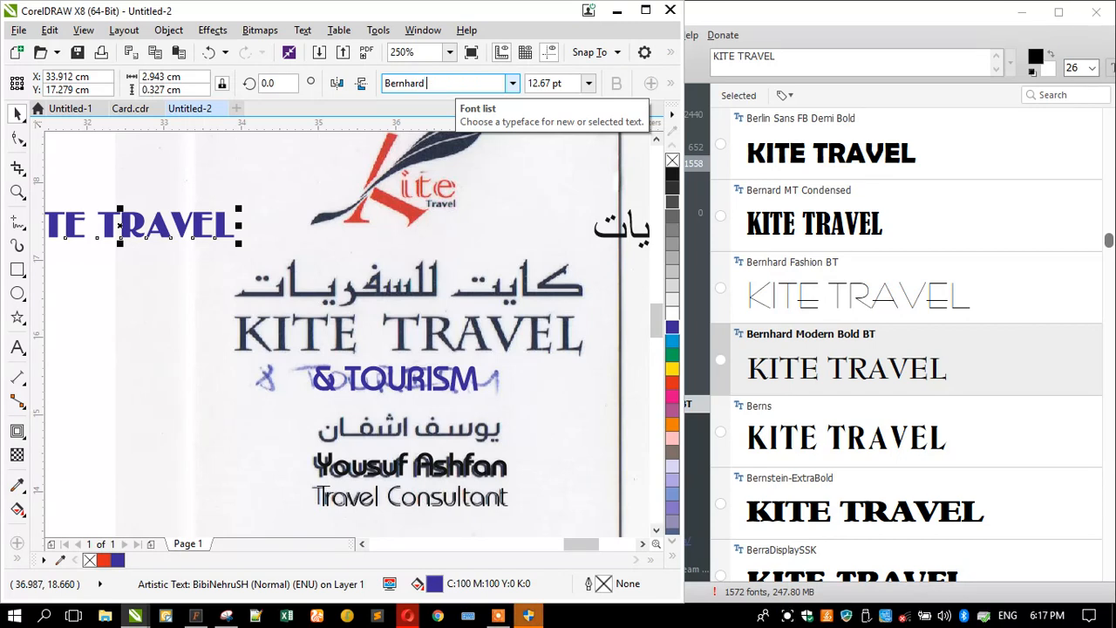
text(MODERN BOLD BT)
key(Return)
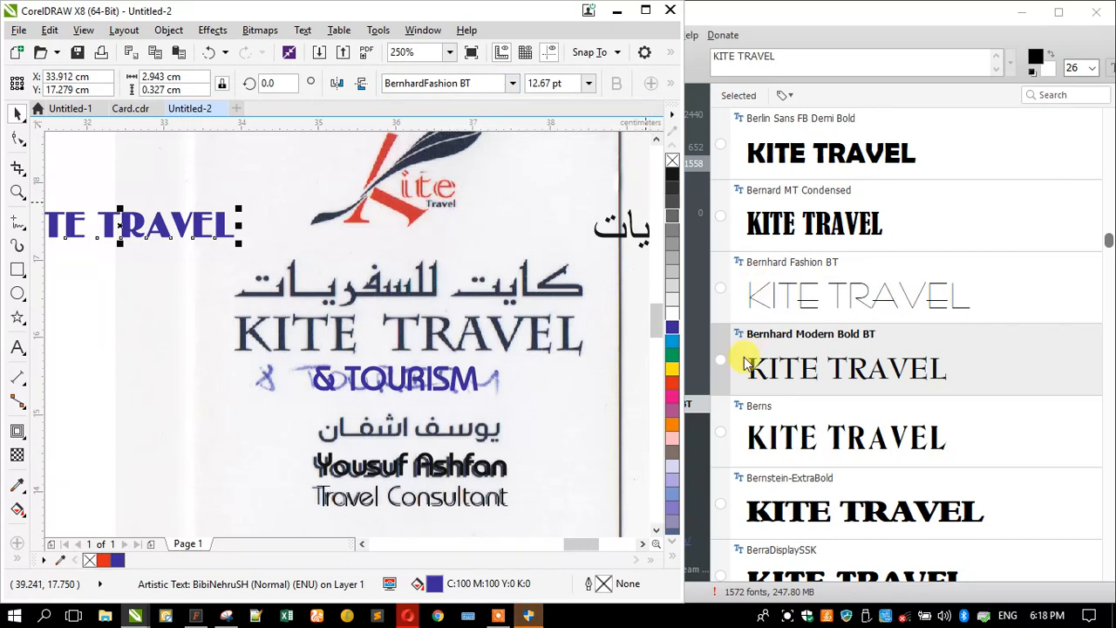
click(722, 363)
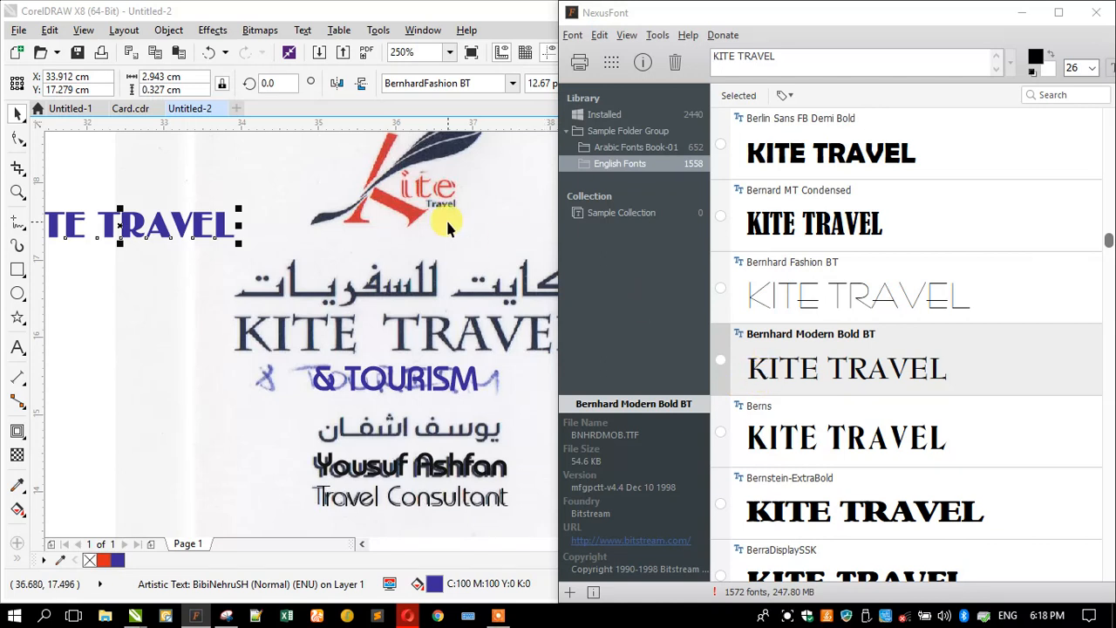
- Narrow the font name to Bernhard and apply BernhardMod BT to KITE TRAVEL
click(451, 83)
click(458, 82)
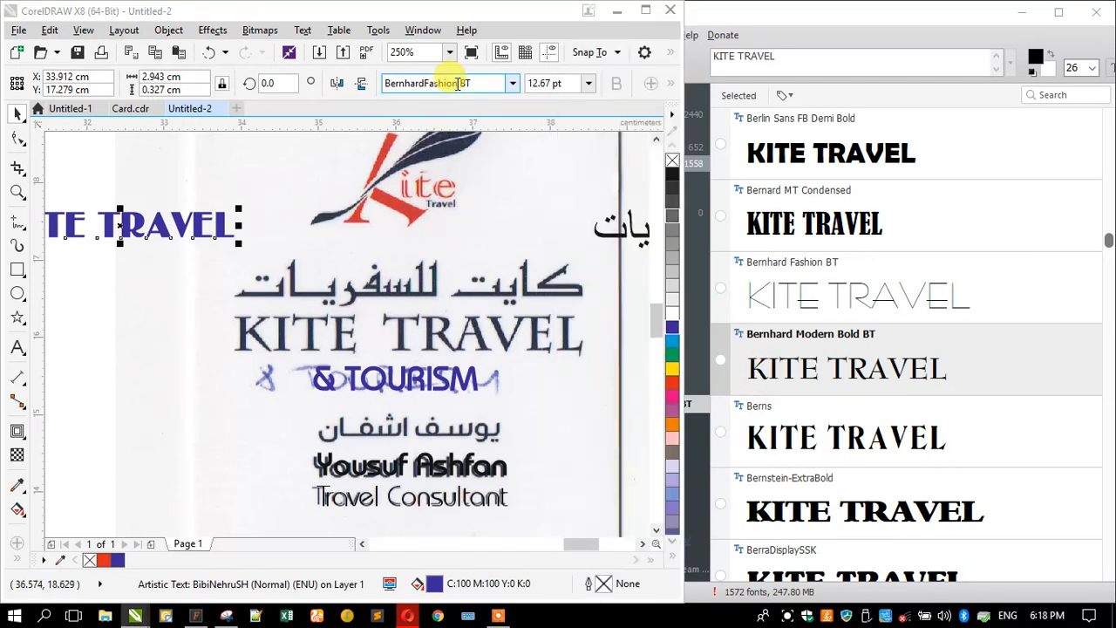
double_click(454, 83)
drag(476, 87, 358, 109)
text(Ber)
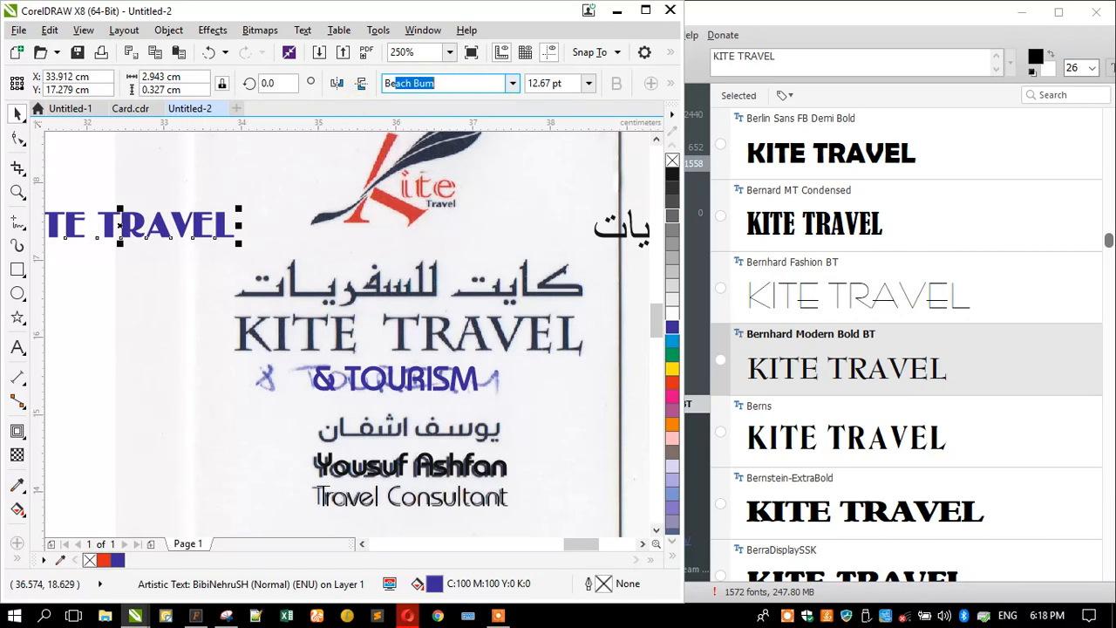
text(n)
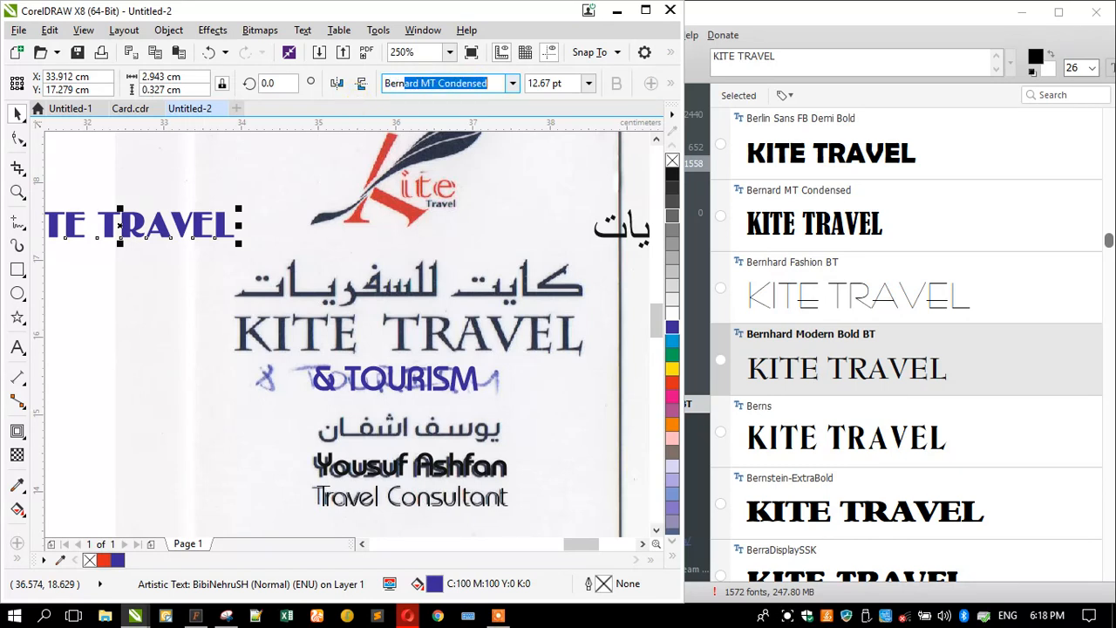
text(hard)
key(Delete)
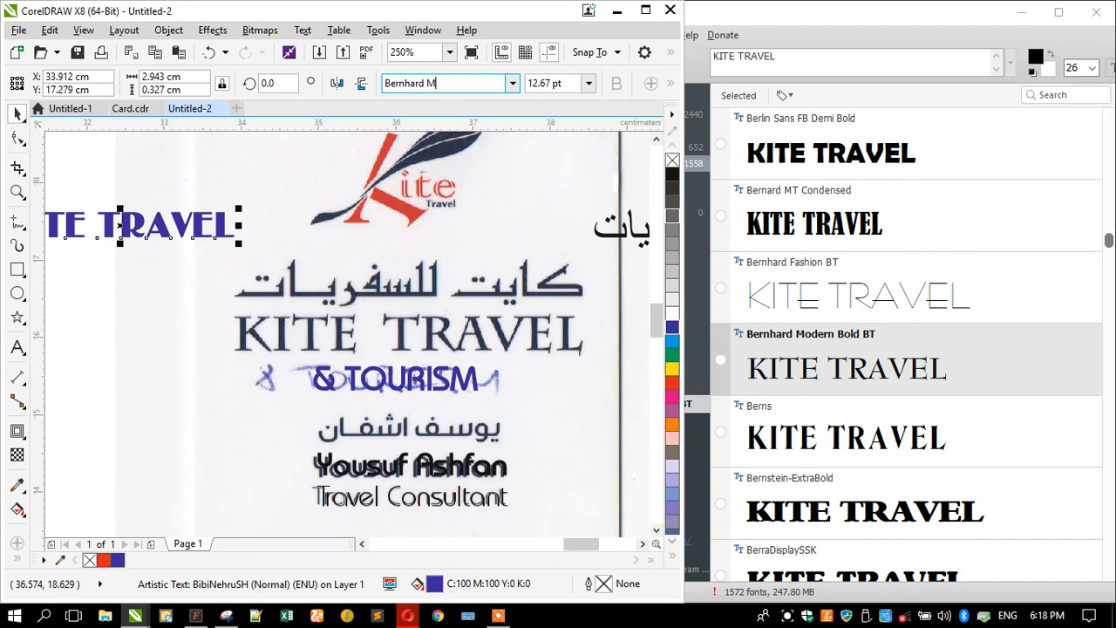
key(Return)
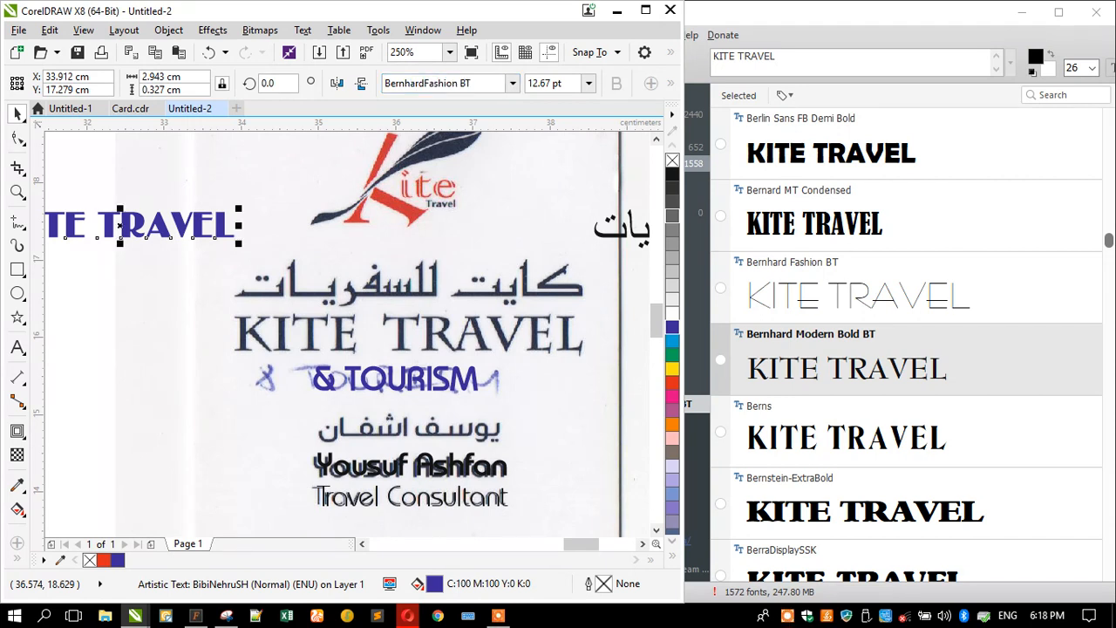
click(419, 83)
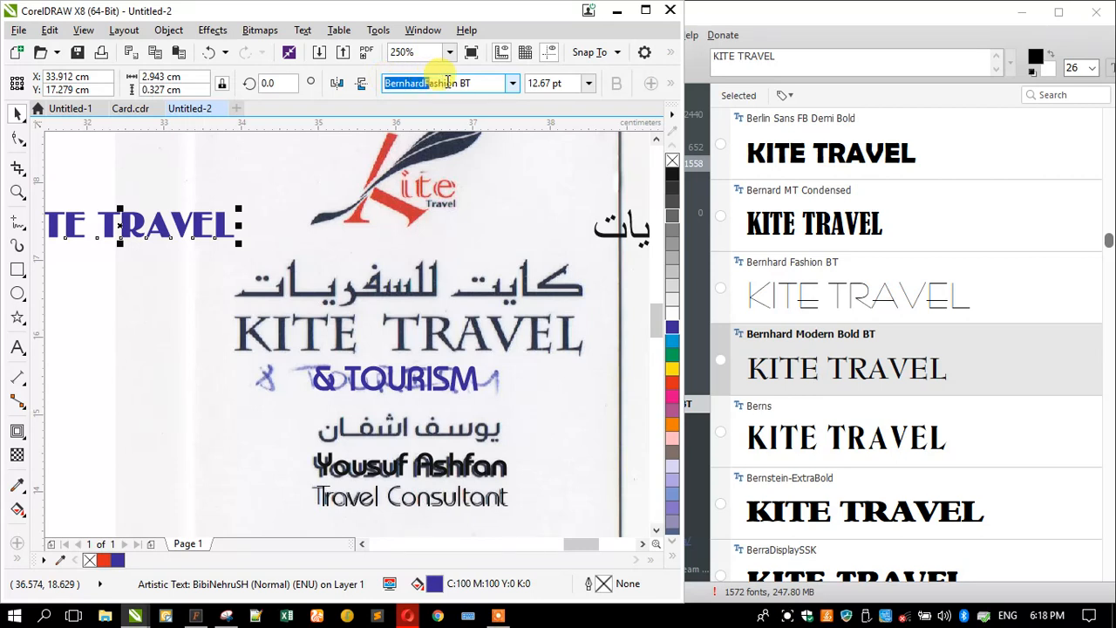
click(516, 82)
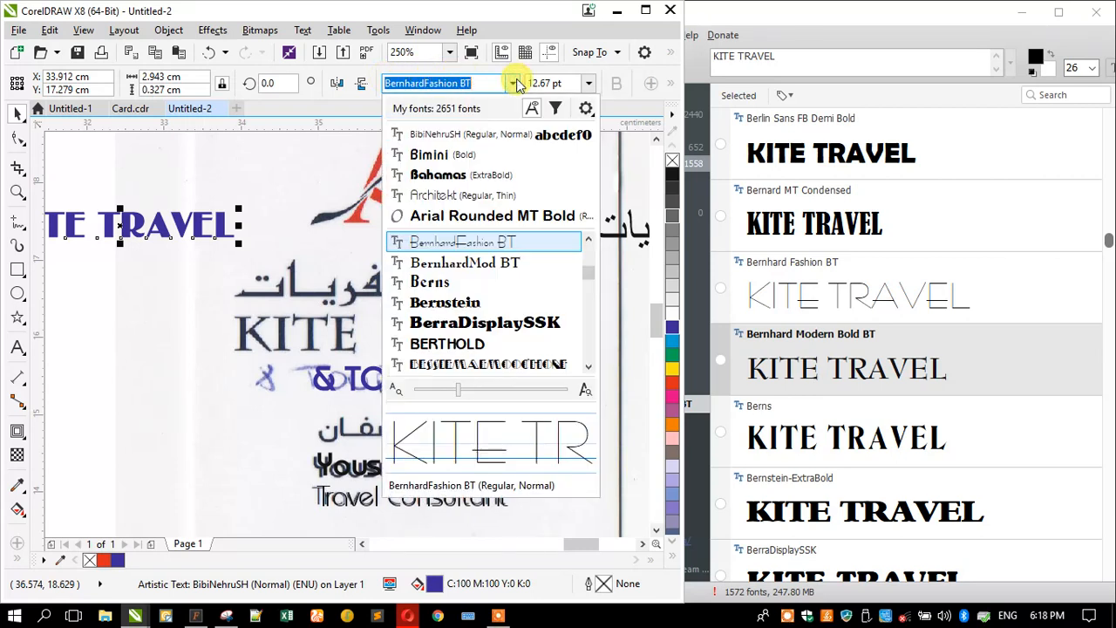
click(459, 272)
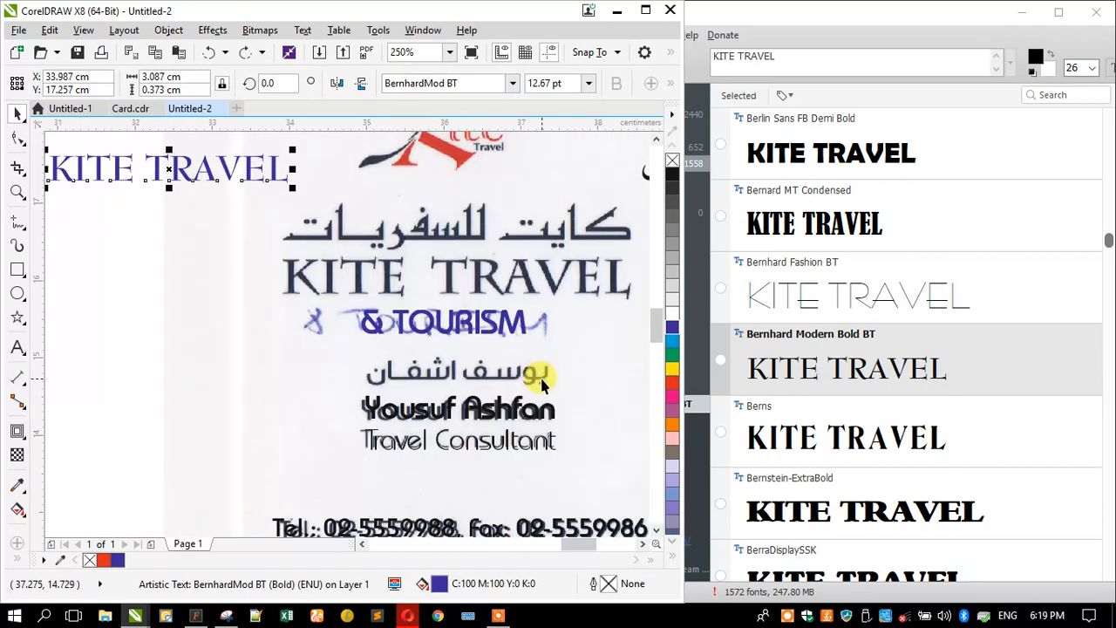
- Move KITE TRAVEL and the Arabic name onto the scan, then paste the Arabic name as NexusFont's sample text
drag(254, 181, 562, 278)
drag(583, 181, 345, 207)
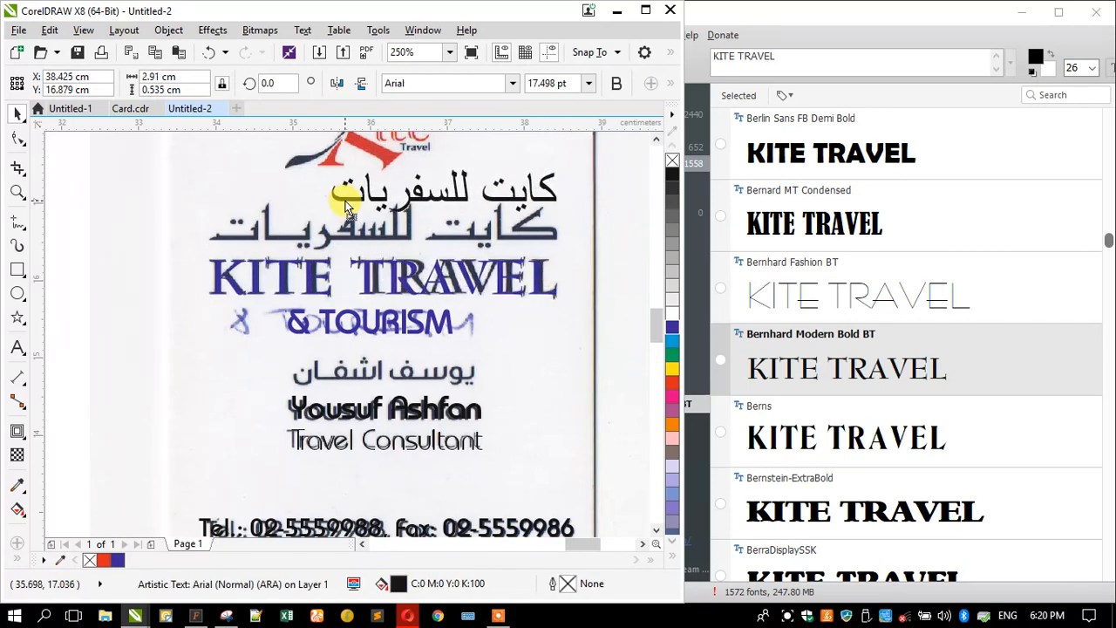
key(ctrl+a)
key(ctrl+c)
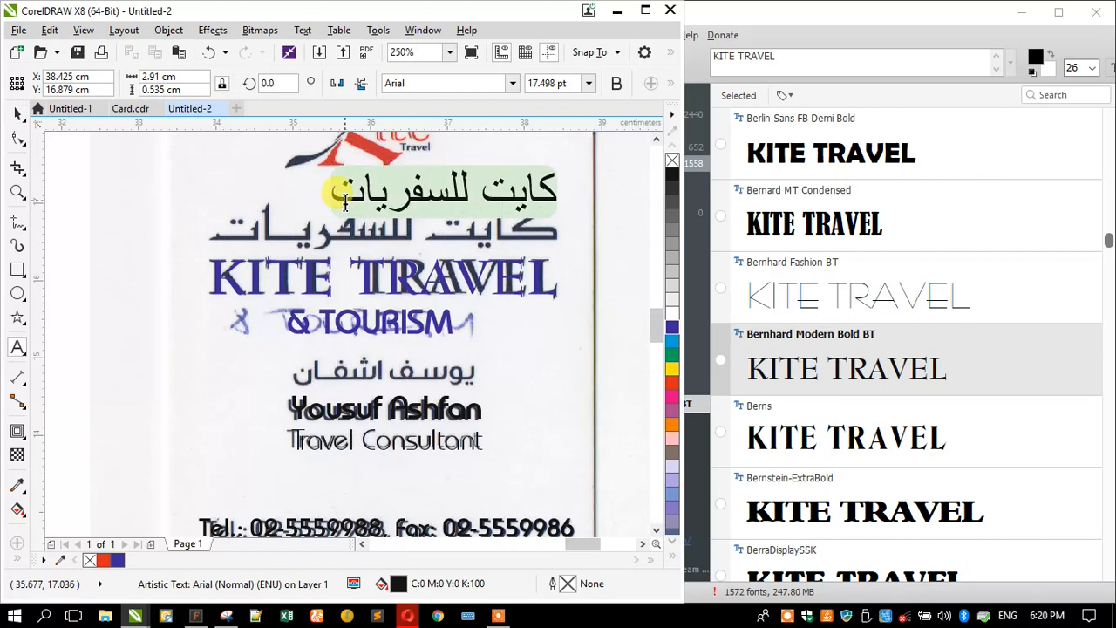
drag(788, 55, 671, 52)
key(ctrl+v)
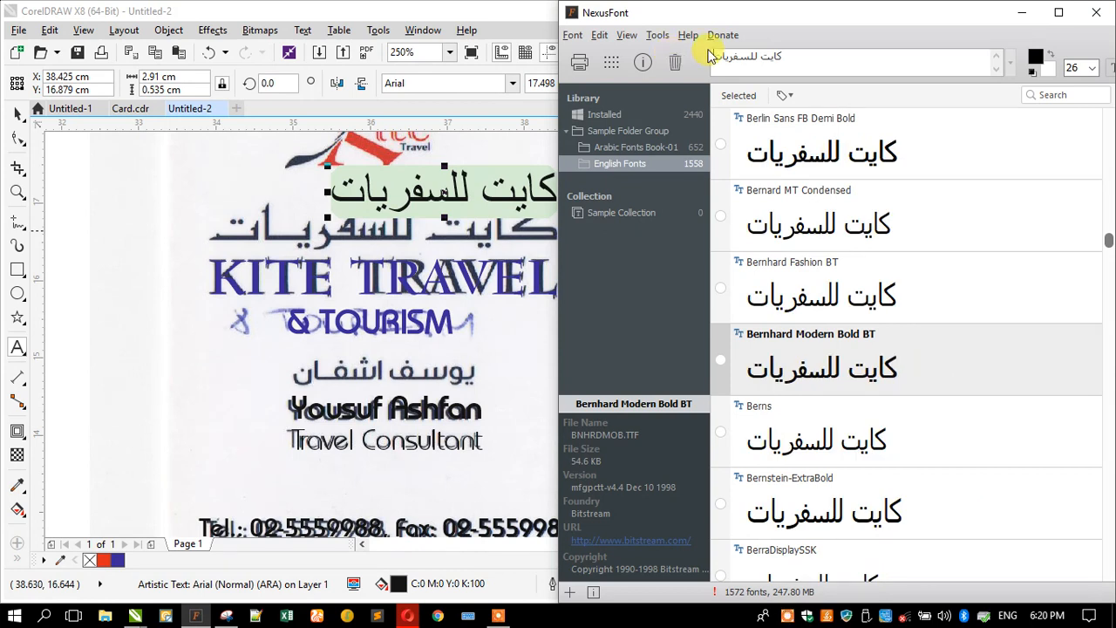
- Open the Arabic Fonts Book-01 folder and scroll through its previews of the Arabic name
click(615, 150)
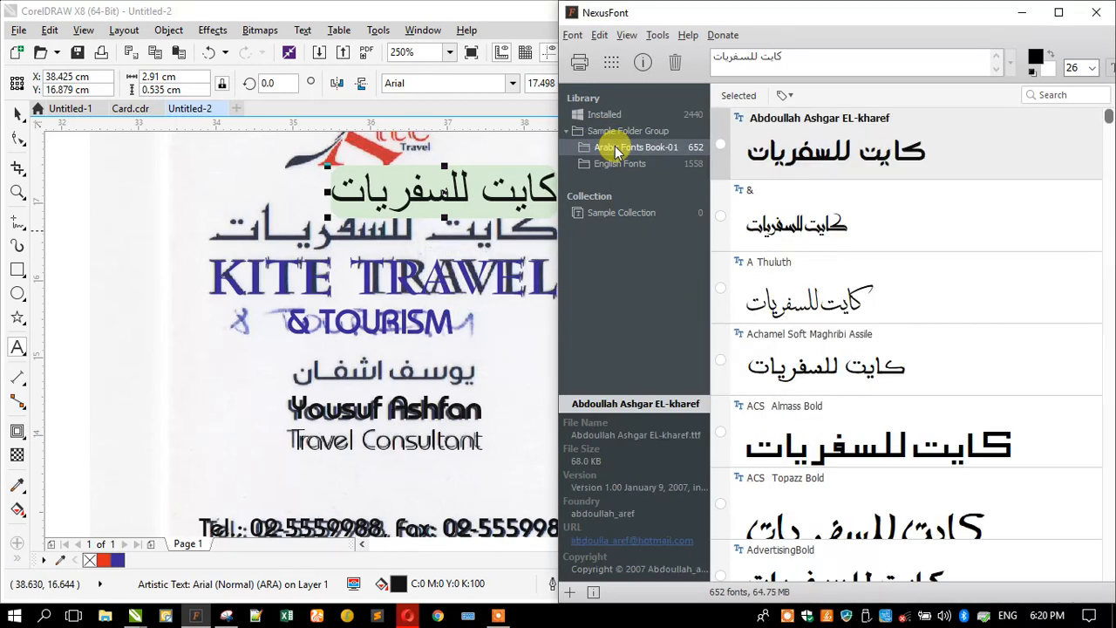
scroll(892, 252, down, 5)
scroll(898, 254, down, 5)
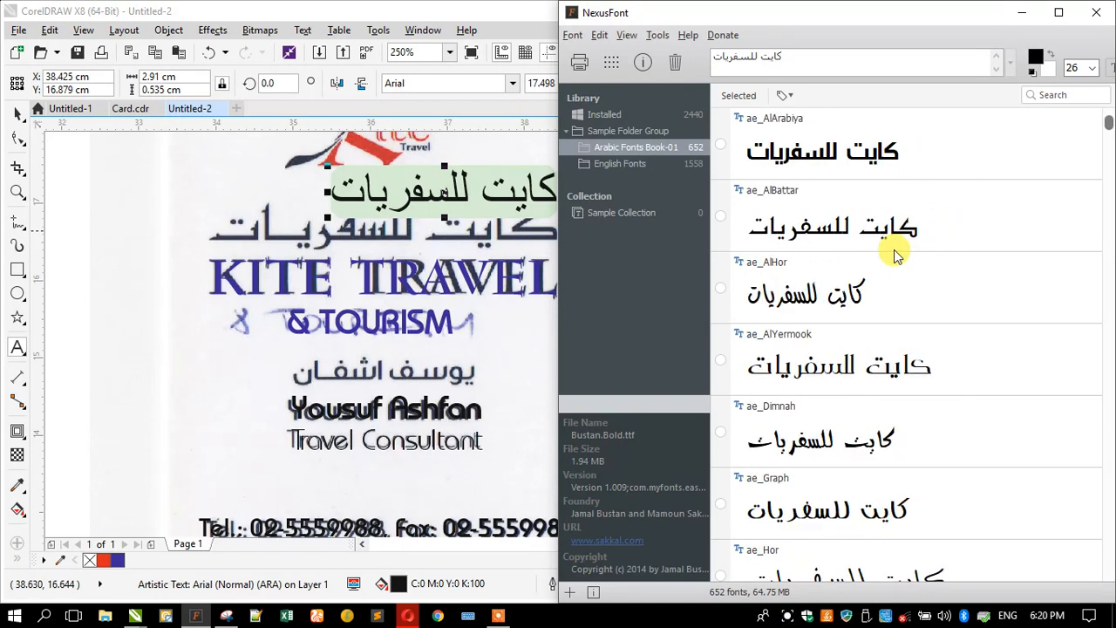
scroll(898, 253, down, 5)
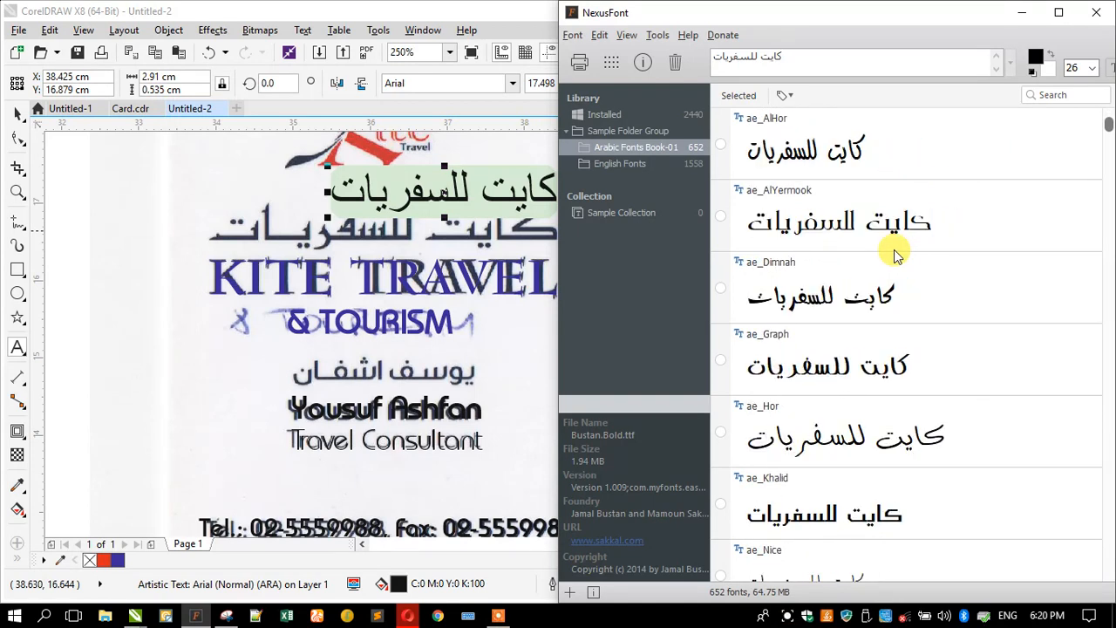
scroll(898, 254, down, 8)
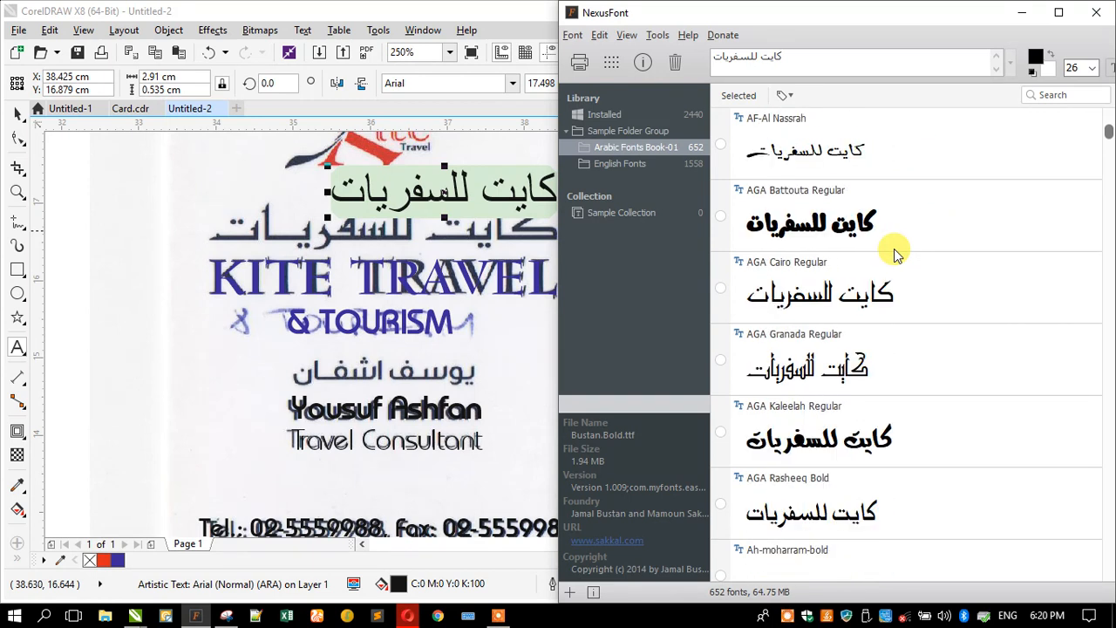
- Browse further down to the Al-Kharashi typefaces and select Al-Kharashi Koufi 2
click(17, 113)
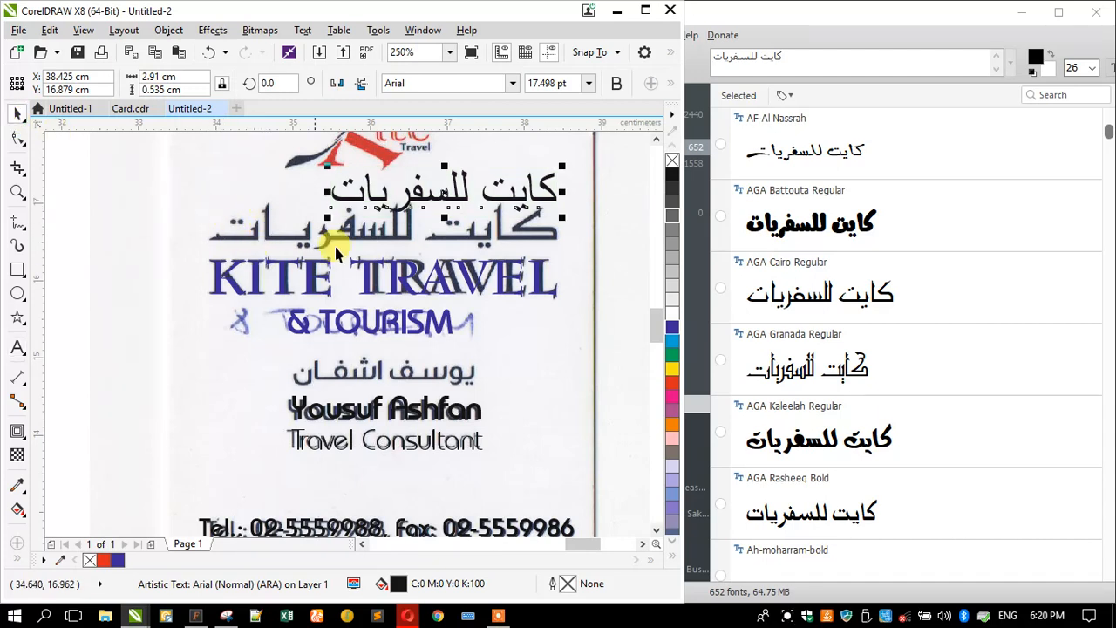
click(809, 351)
scroll(811, 353, down, 1)
scroll(810, 353, down, 8)
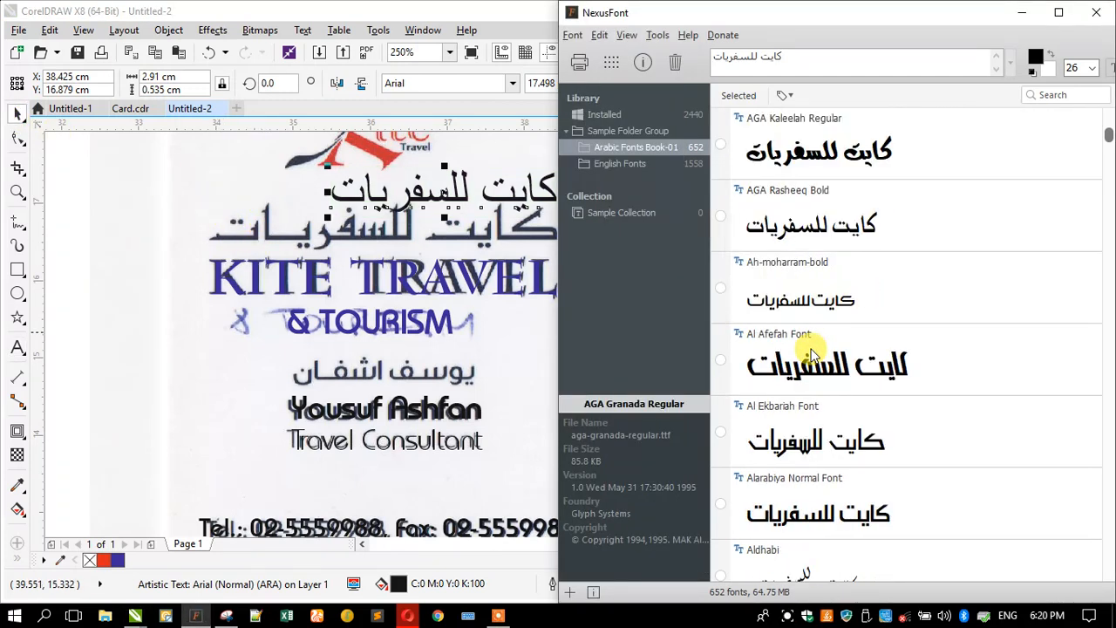
scroll(811, 353, down, 4)
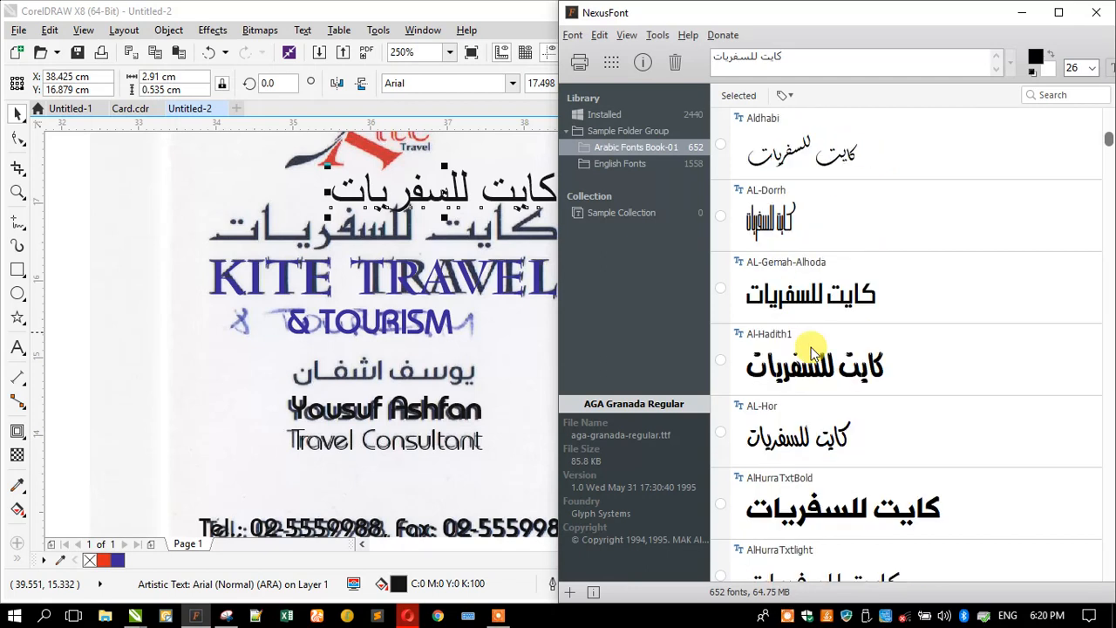
scroll(876, 346, down, 6)
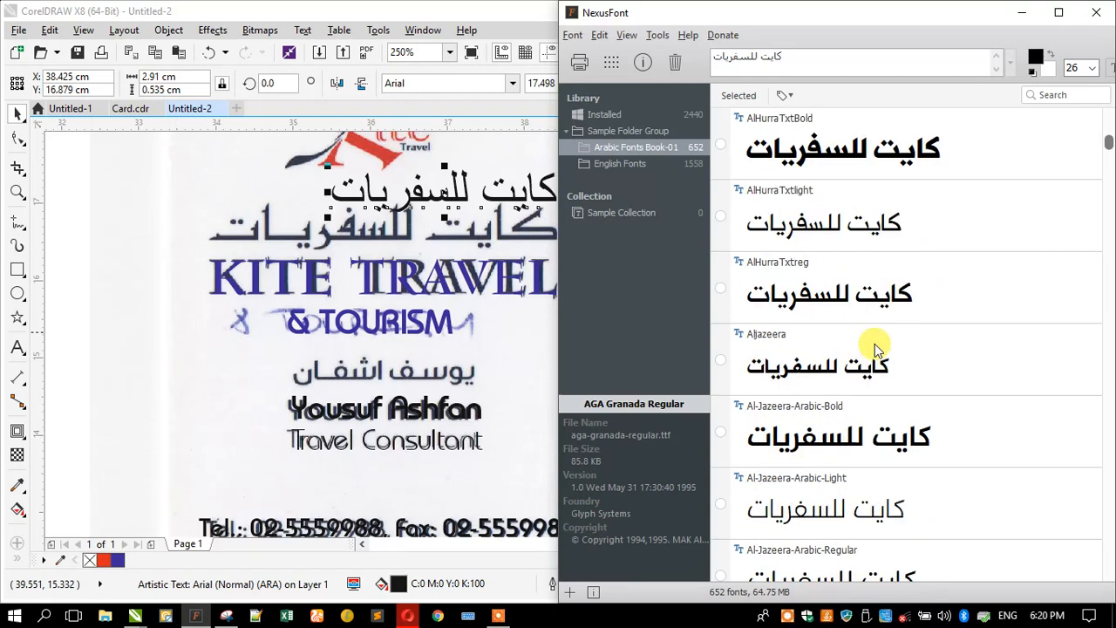
scroll(876, 347, up, 1)
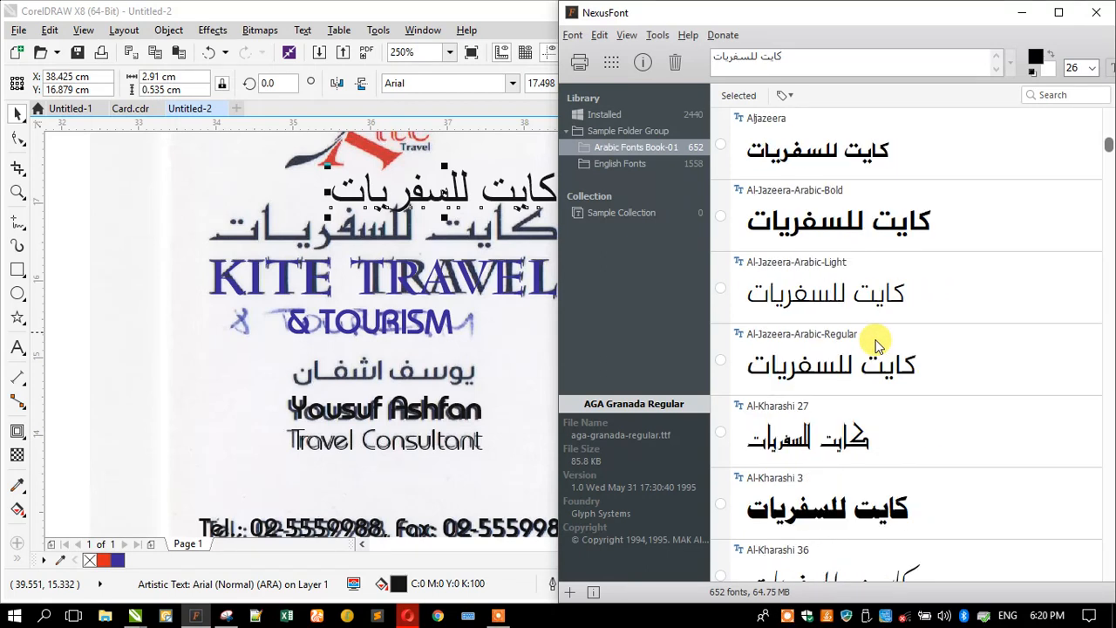
scroll(876, 345, down, 1)
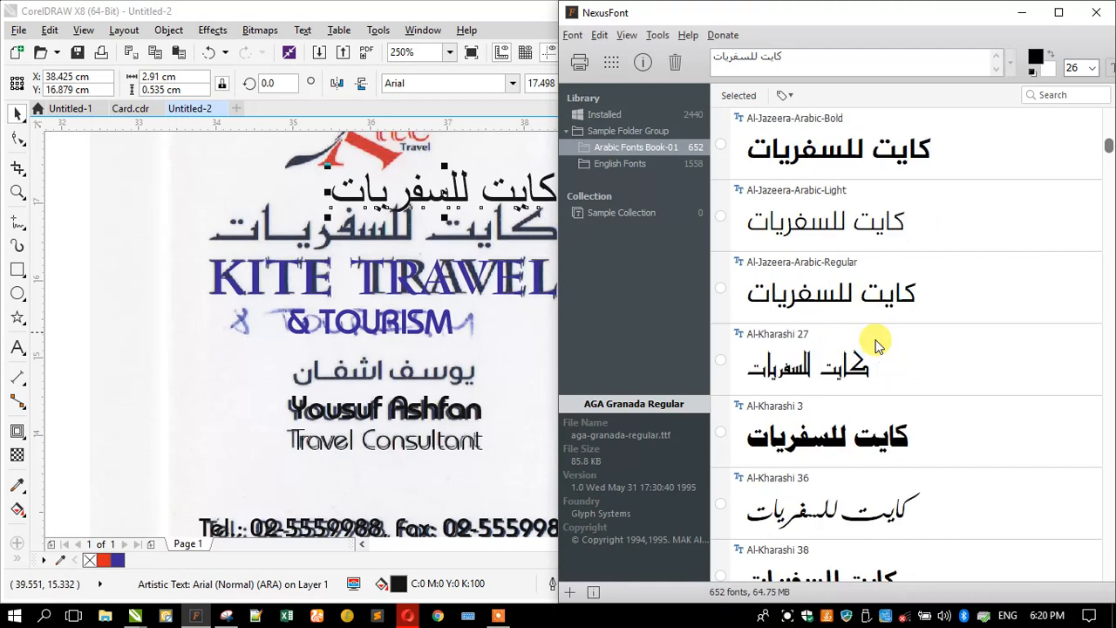
scroll(876, 345, down, 6)
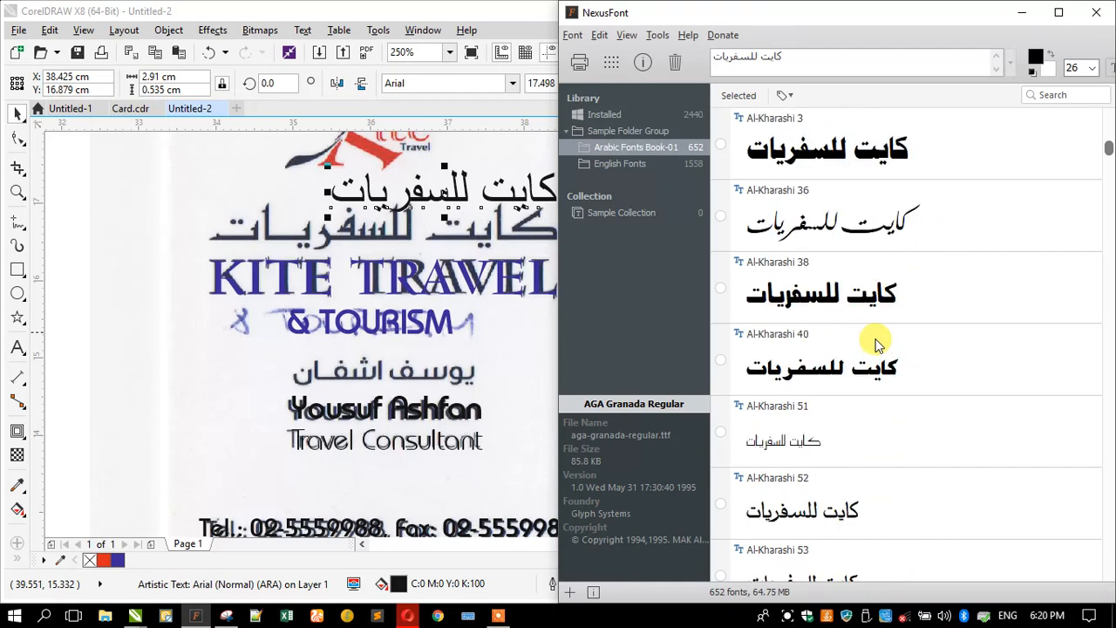
scroll(876, 345, down, 6)
scroll(876, 345, down, 10)
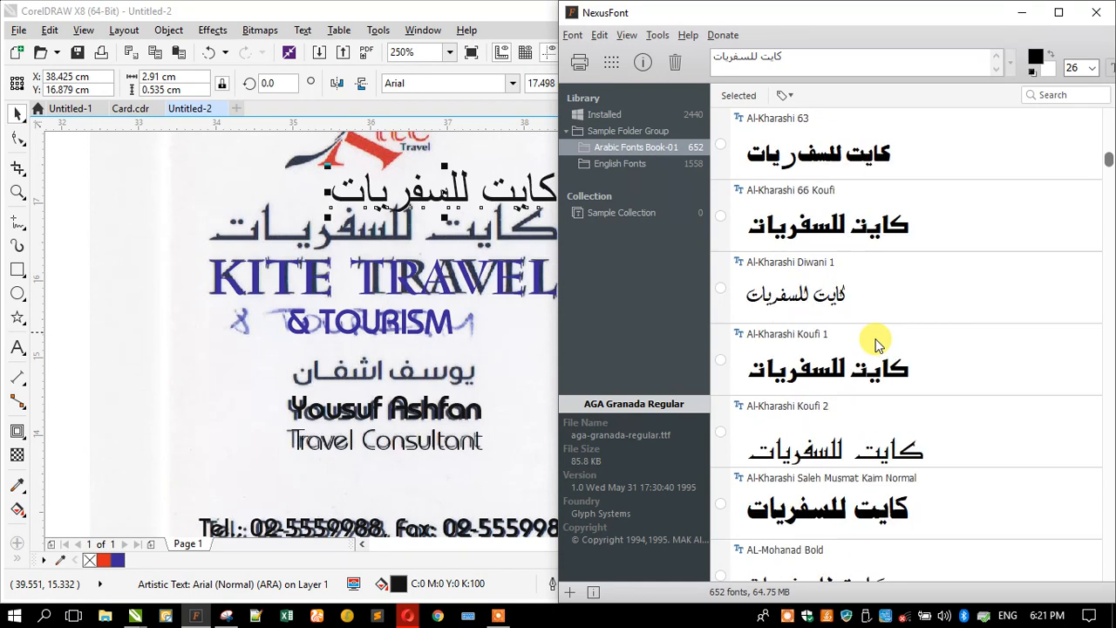
click(839, 449)
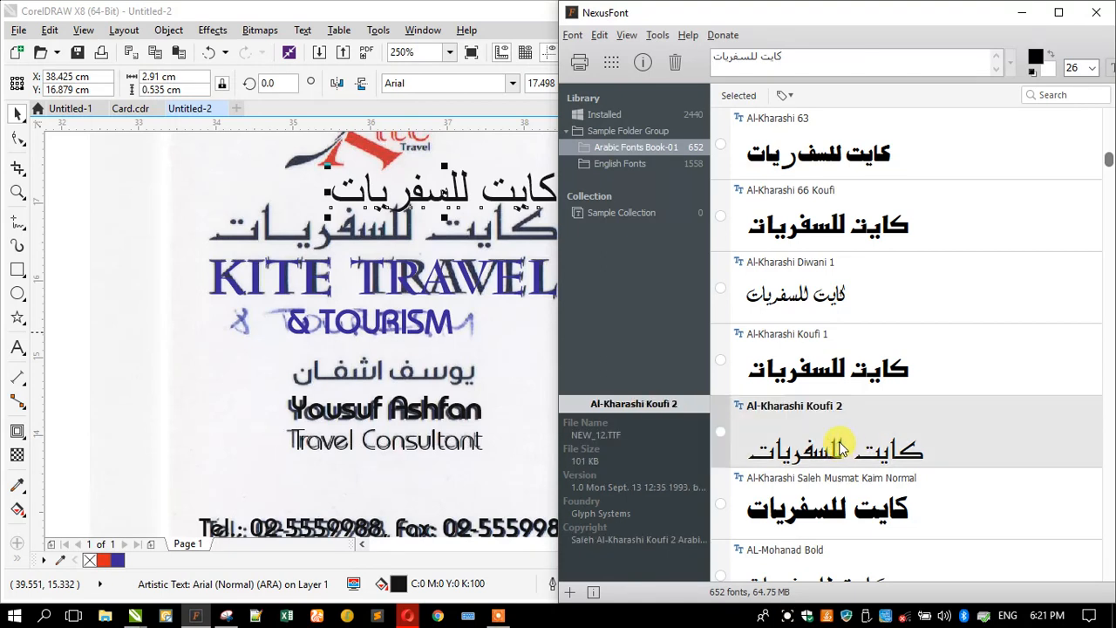
- Apply Al-Kharashi Koufi 2 to the Arabic name in CorelDRAW
click(415, 84)
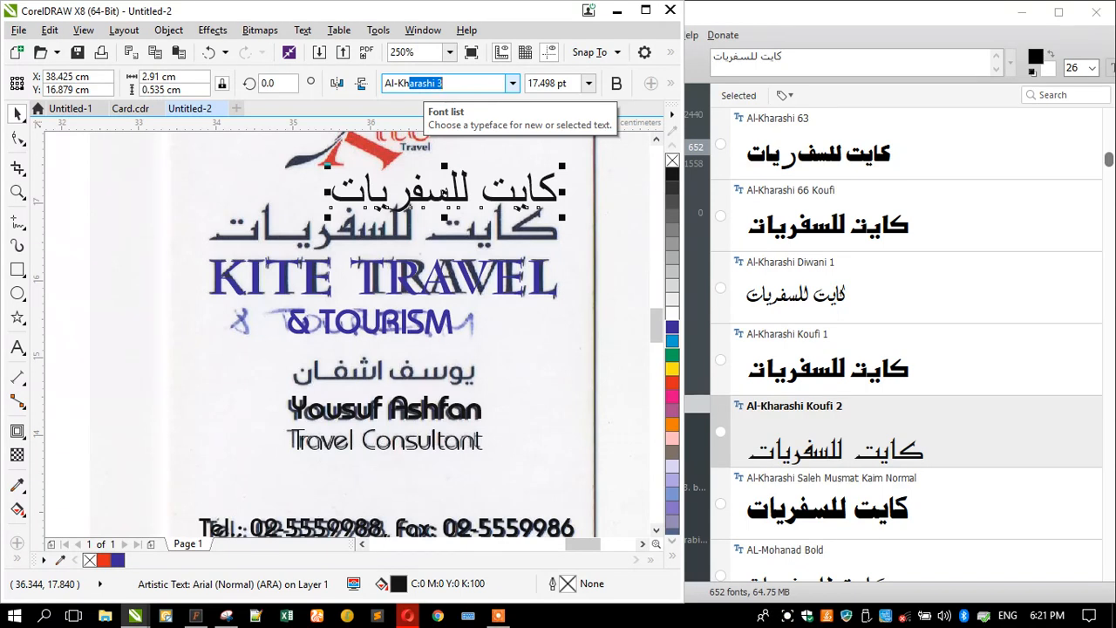
key(Down)
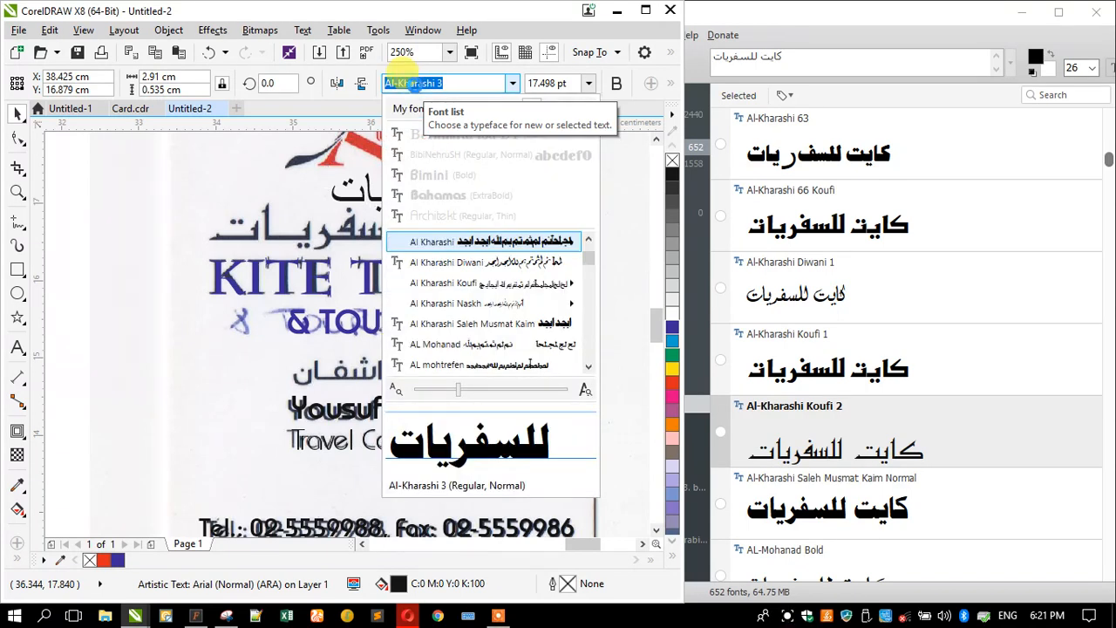
click(416, 83)
key(Down)
key(Down)
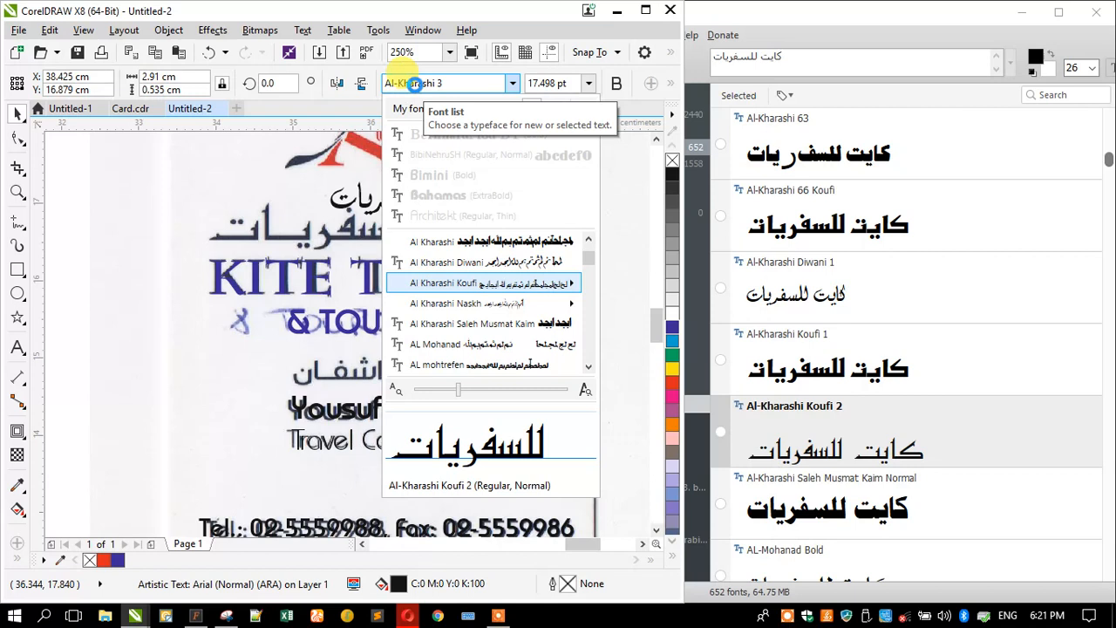
key(Escape)
key(Return)
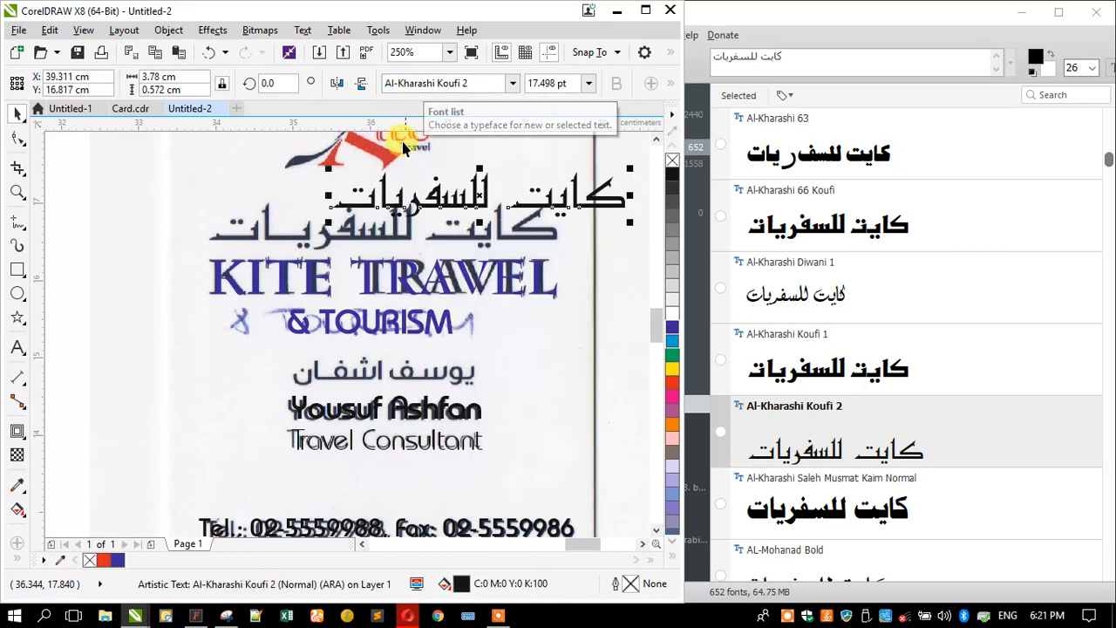
- Move the Arabic name onto the scanned Arabic line and enlarge it to match
scroll(498, 168, up, 1)
drag(539, 247, 399, 287)
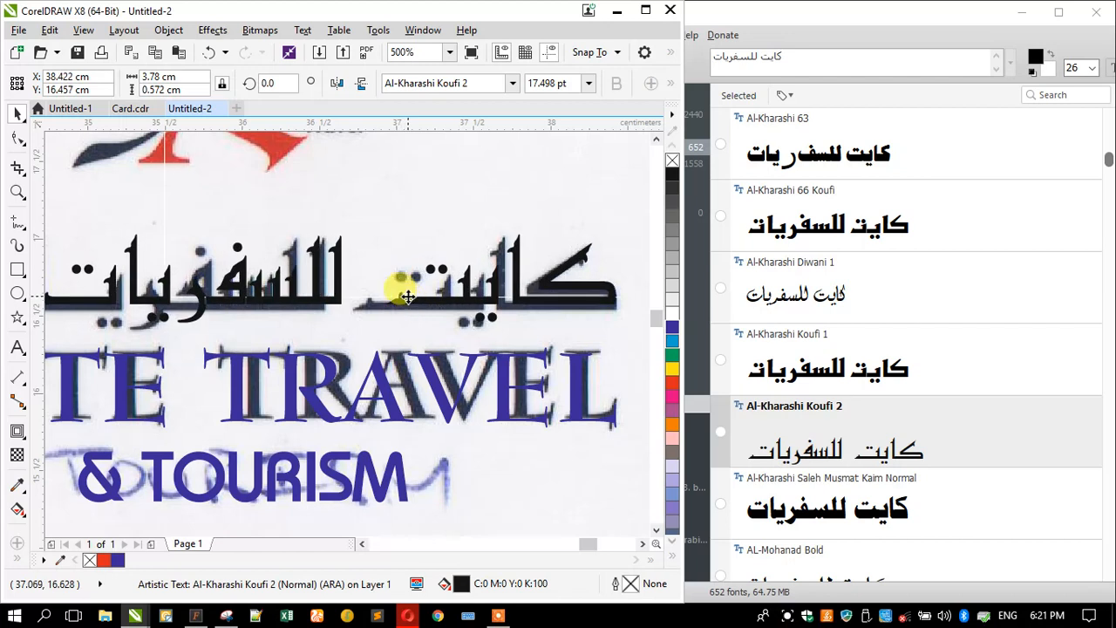
scroll(539, 234, down, 1)
drag(280, 283, 251, 287)
scroll(279, 257, up, 1)
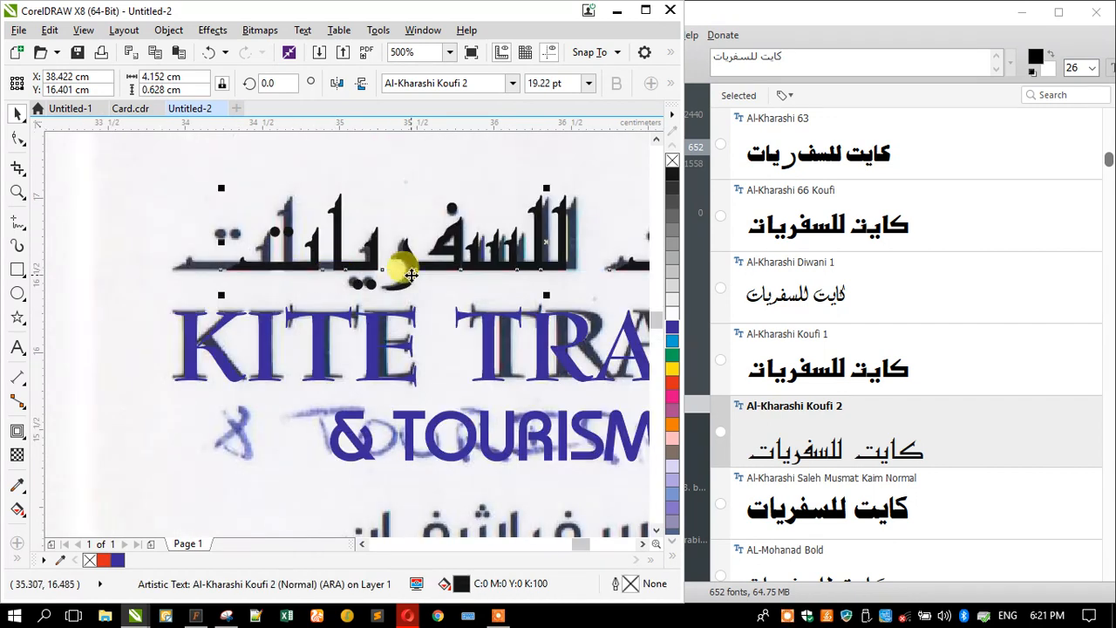
- Lengthen the Arabic name with tatweel (ـــ) kashida characters typed in Arabic input
double_click(349, 260)
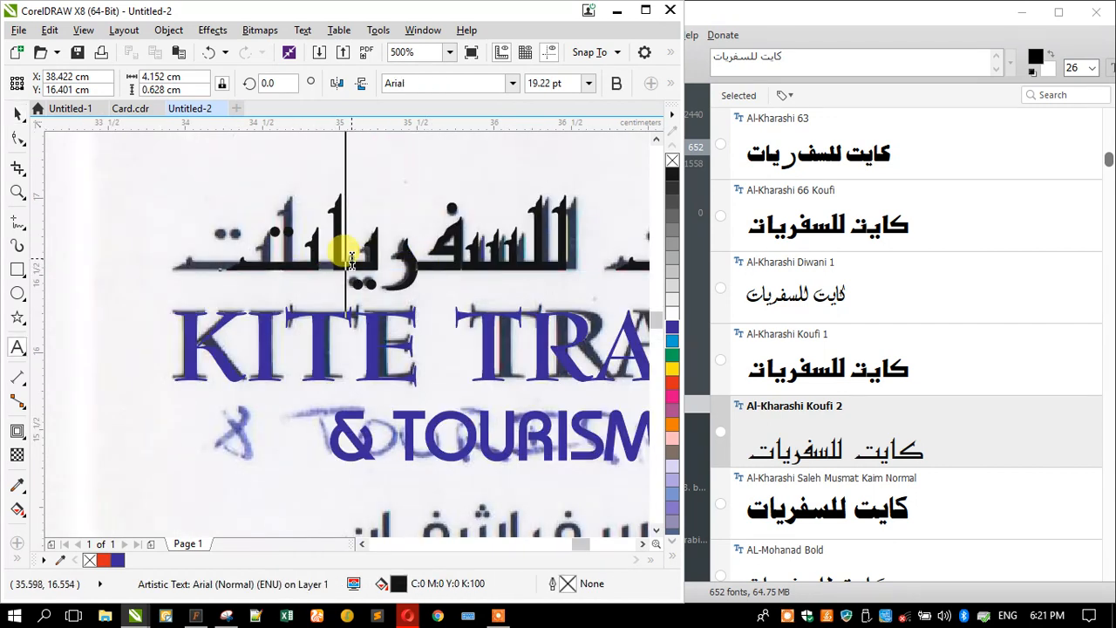
click(347, 257)
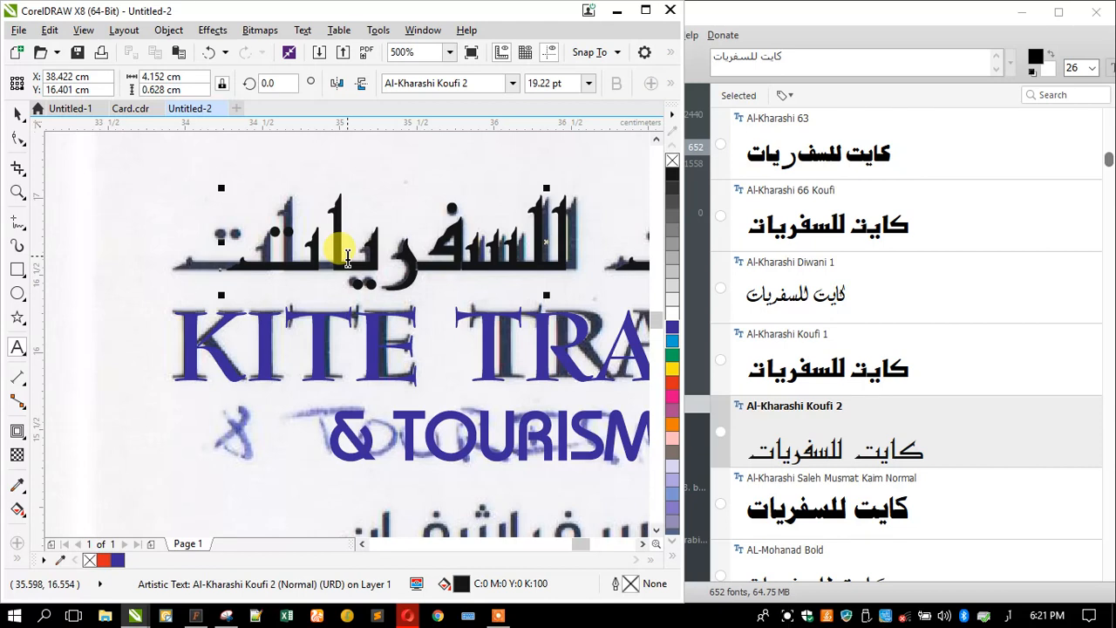
click(1003, 614)
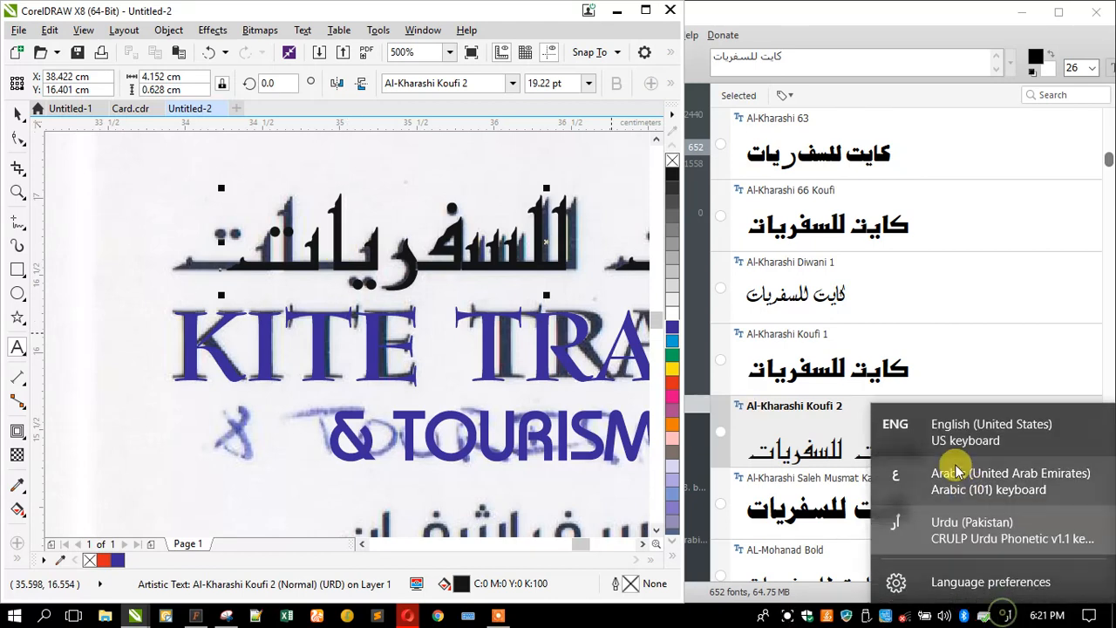
click(956, 472)
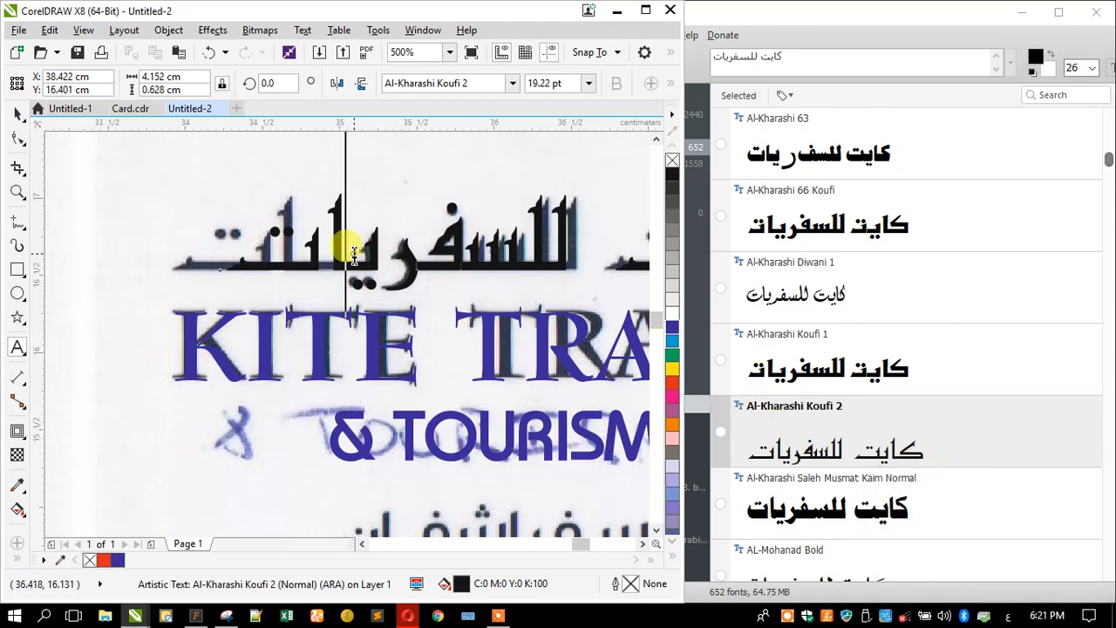
text(ــ)
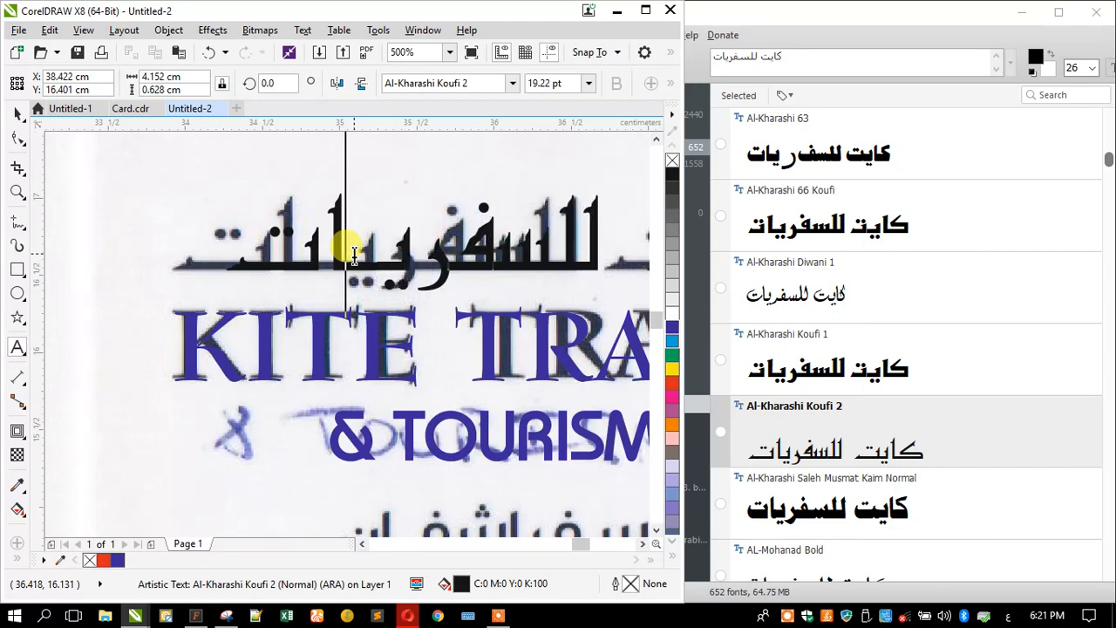
text(ـ)
click(18, 115)
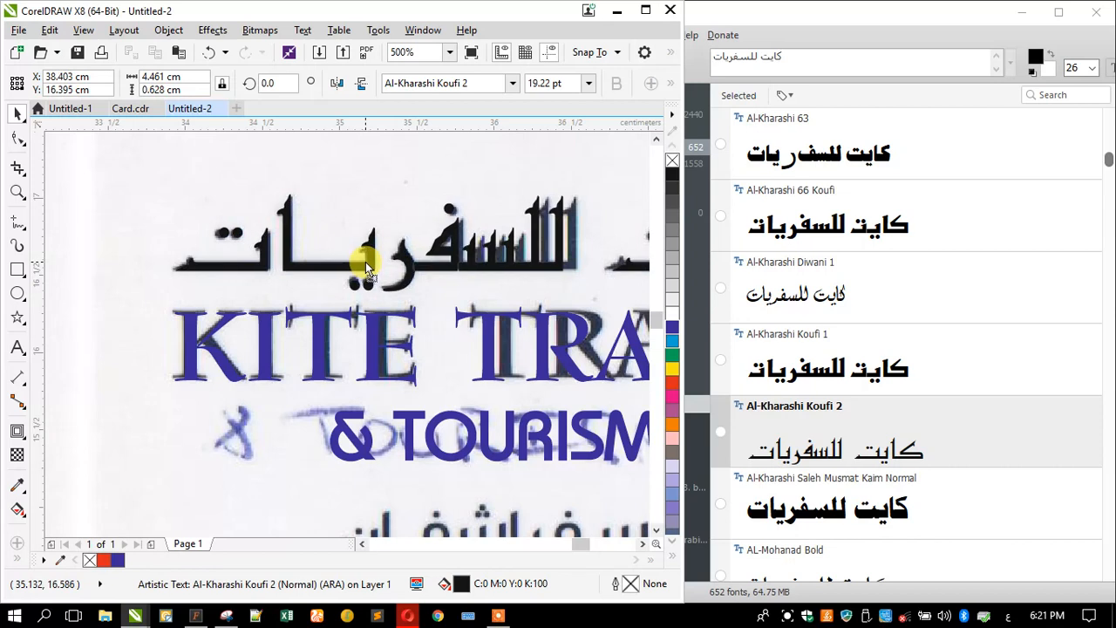
scroll(375, 266, down, 2)
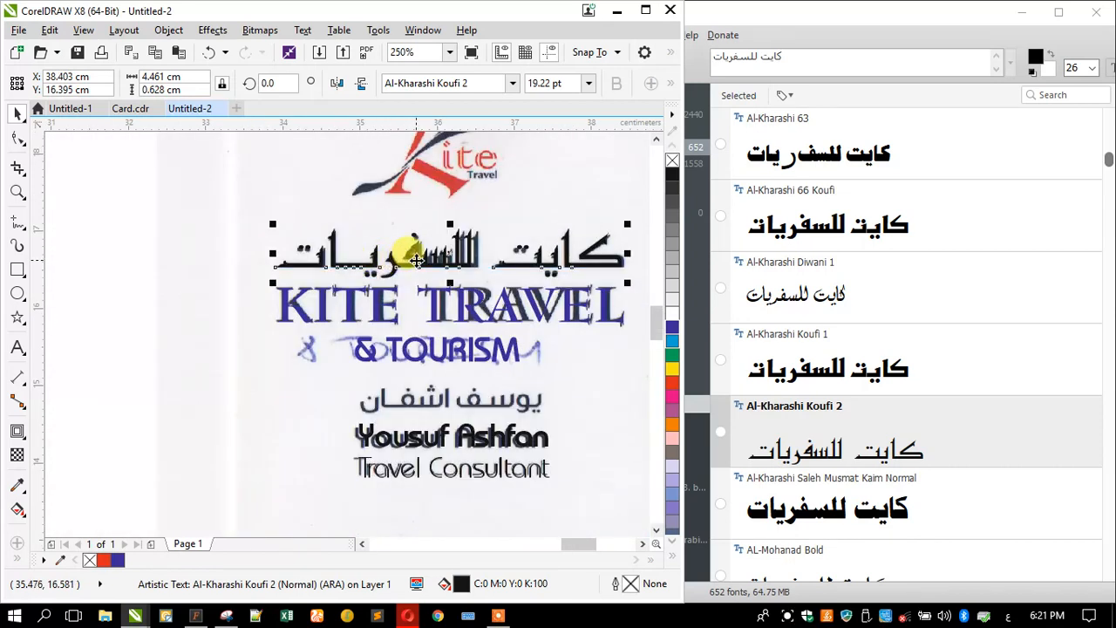
scroll(399, 281, down, 1)
scroll(438, 184, up, 1)
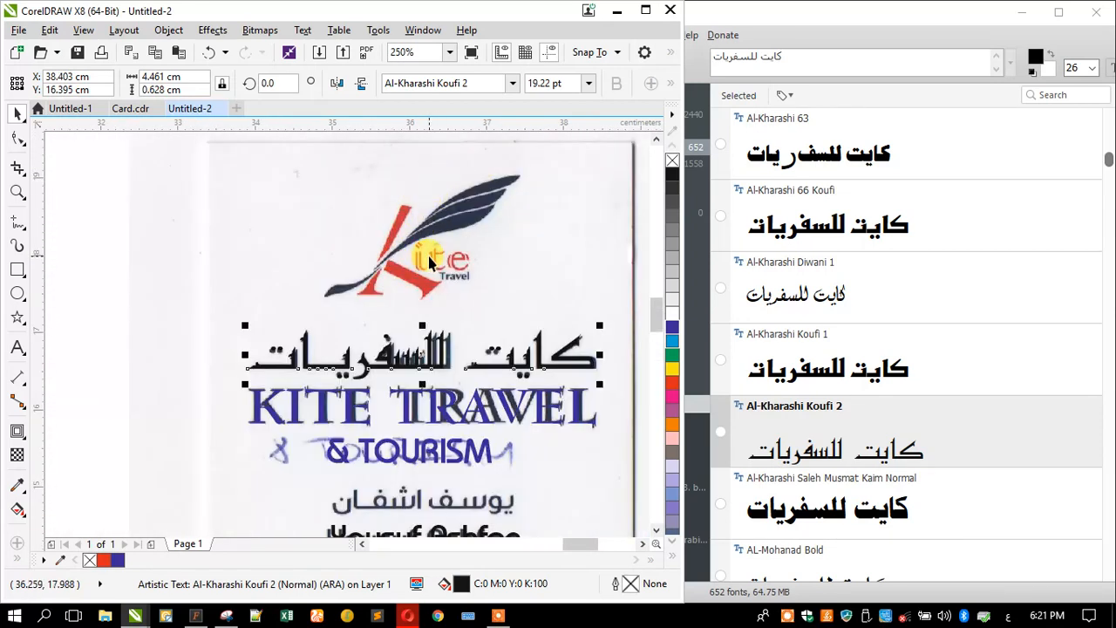
scroll(428, 256, up, 1)
scroll(375, 270, down, 1)
scroll(373, 272, up, 1)
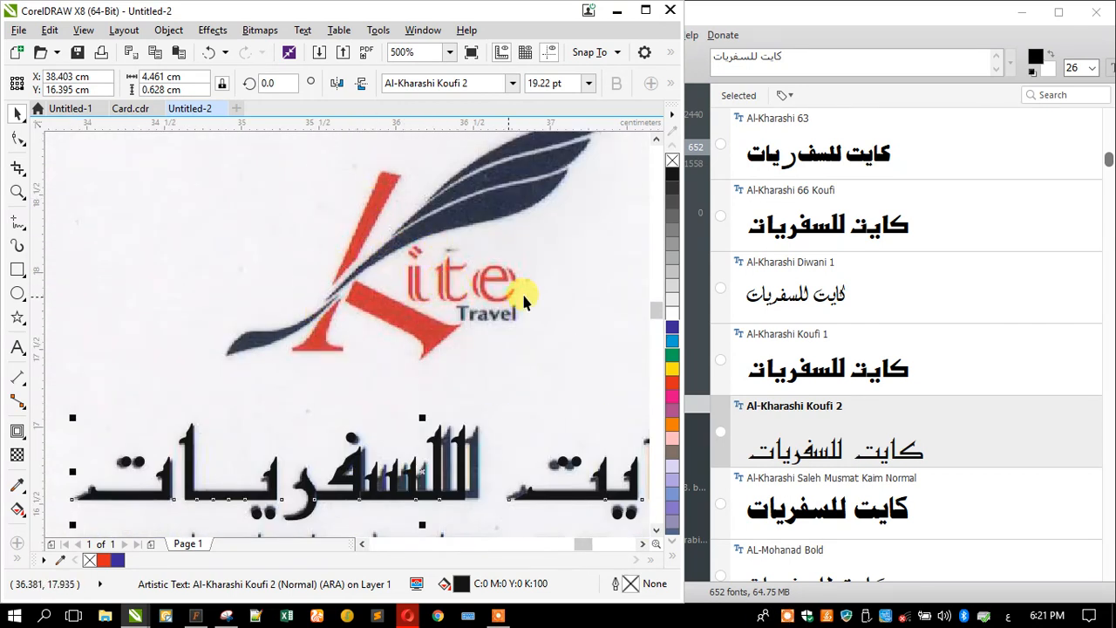
scroll(472, 338, up, 1)
scroll(473, 318, down, 3)
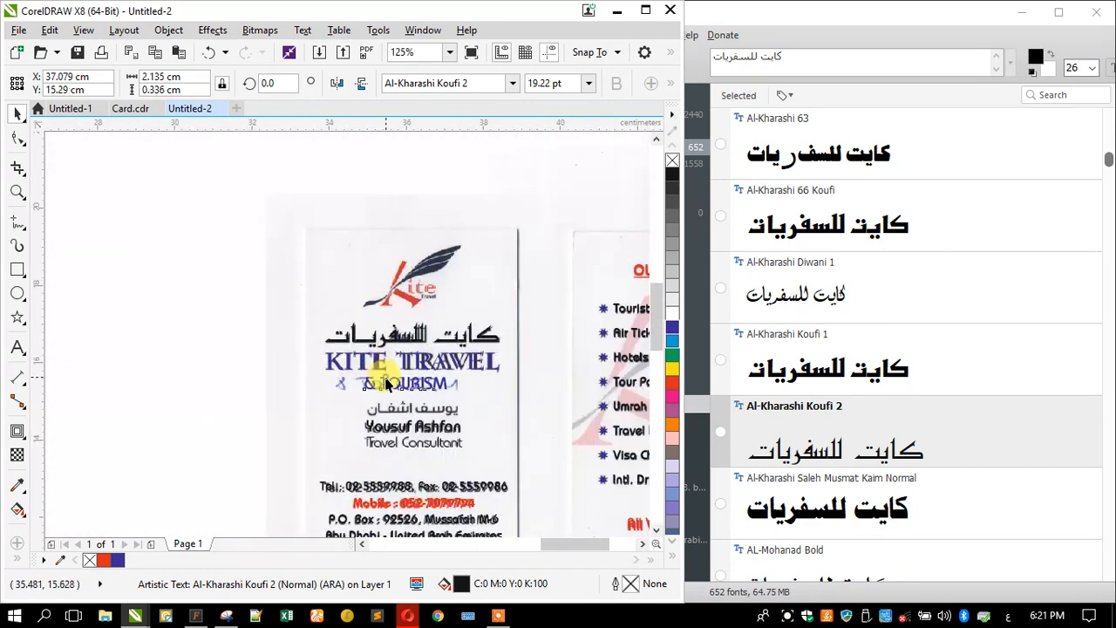
- Move the & TOURISM text up beside the Kite logo and retype it as Travel
click(388, 384)
drag(388, 383, 417, 297)
scroll(417, 296, up, 3)
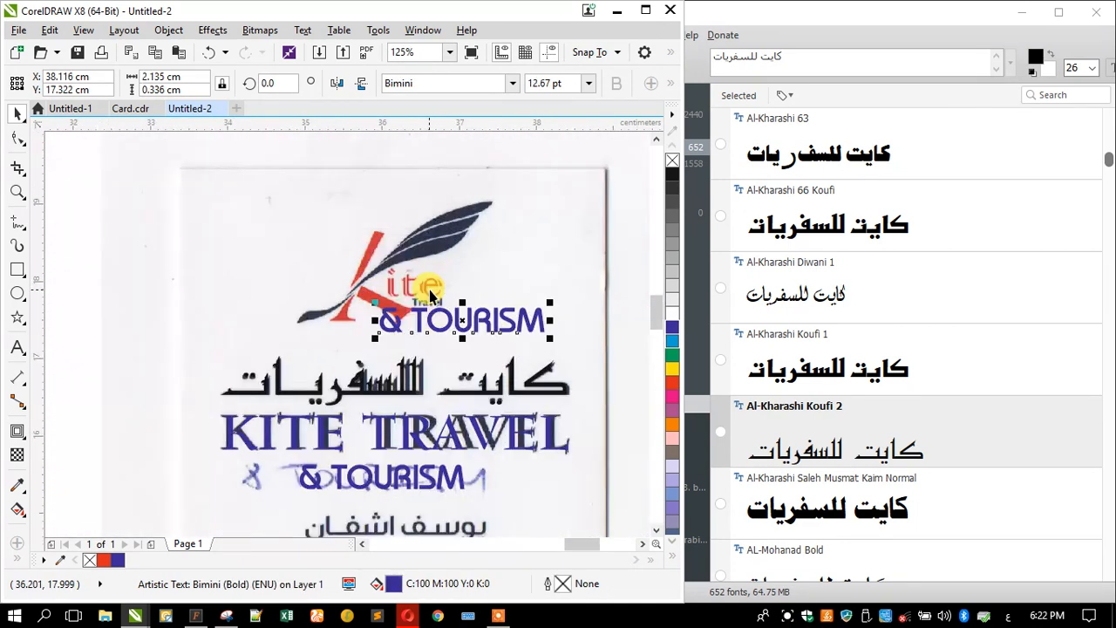
click(17, 347)
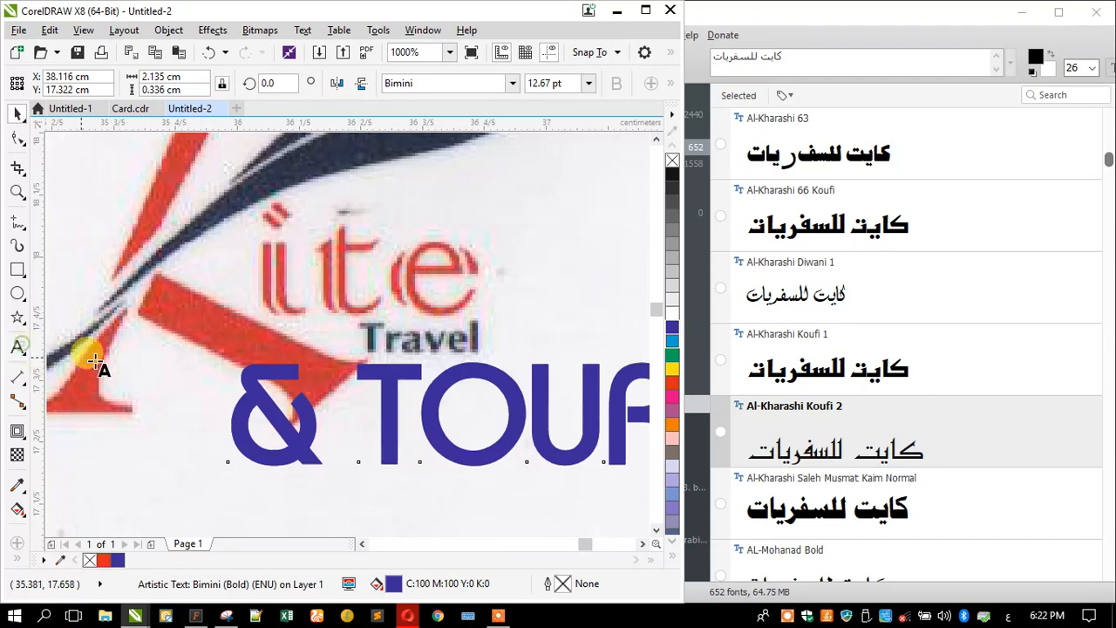
key(ctrl+a)
text(ف)
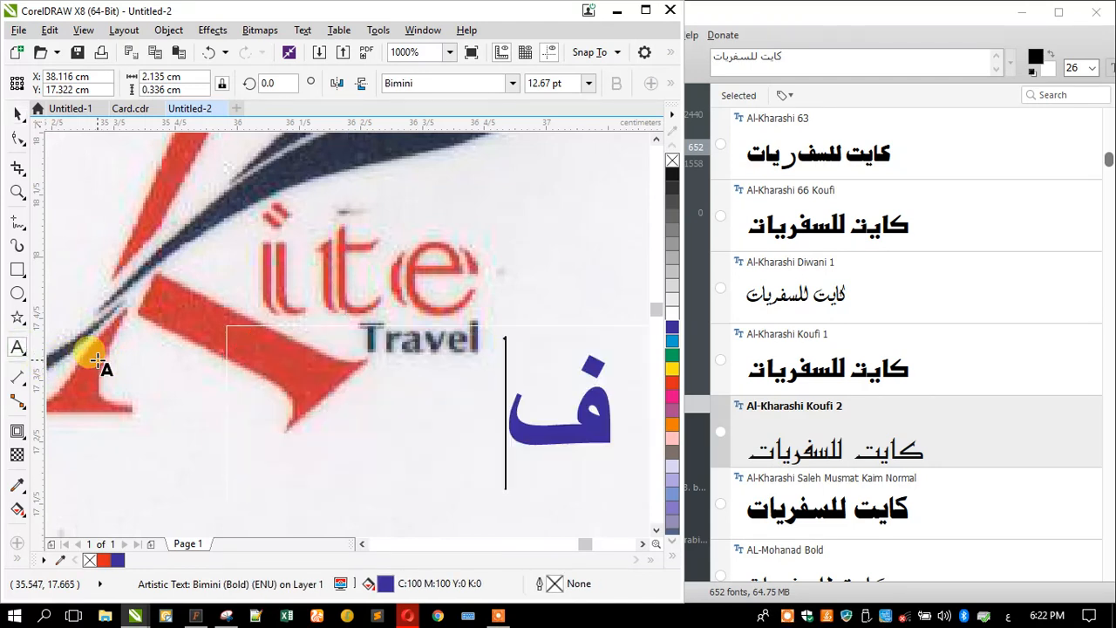
key(ctrl+z)
key(ctrl+z)
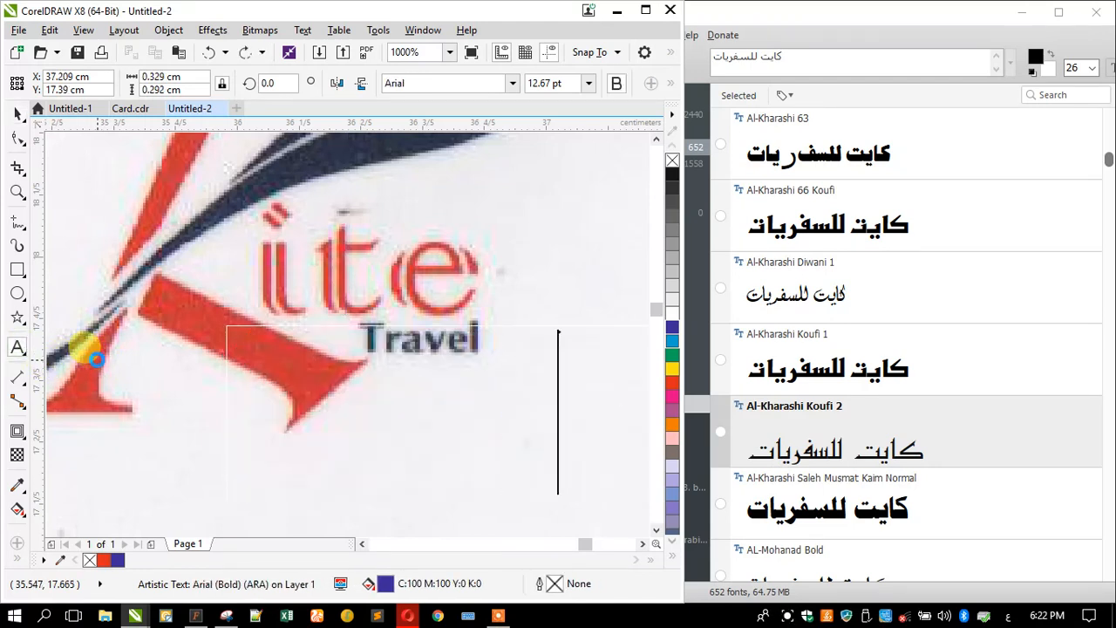
key(alt+shift)
text(T)
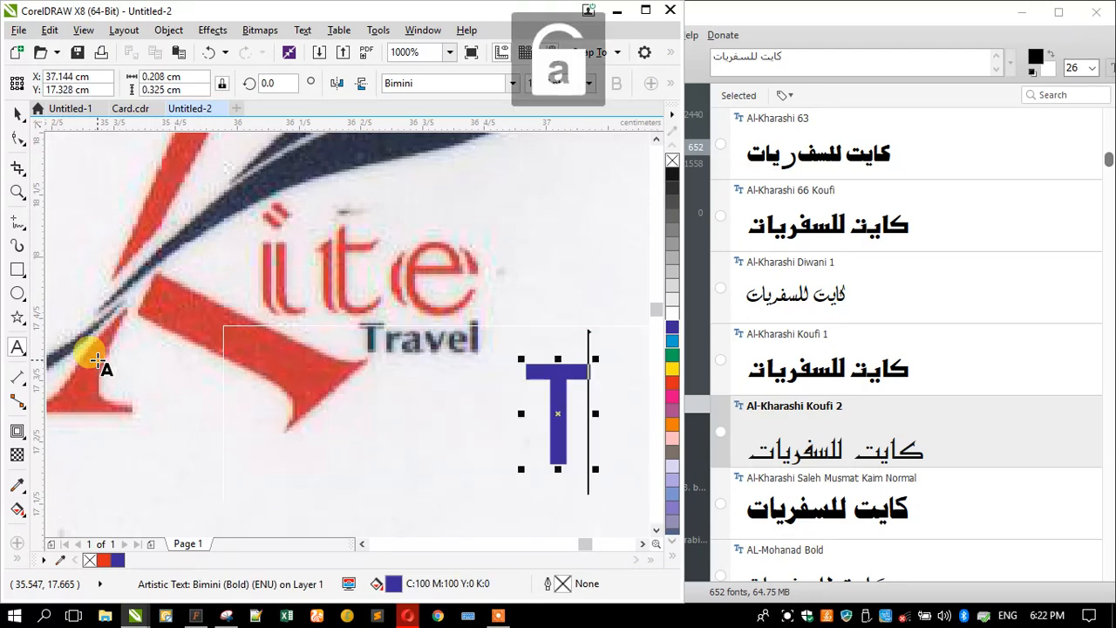
text(ravel)
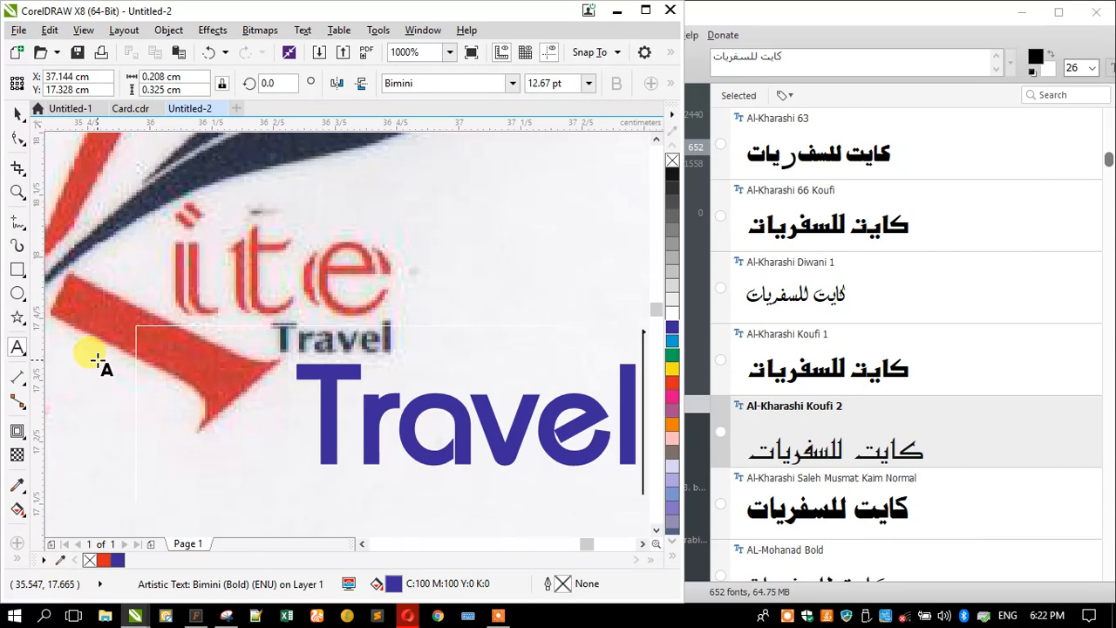
- Shrink the blue Travel text to caption size and place it over the logo's caption
click(17, 113)
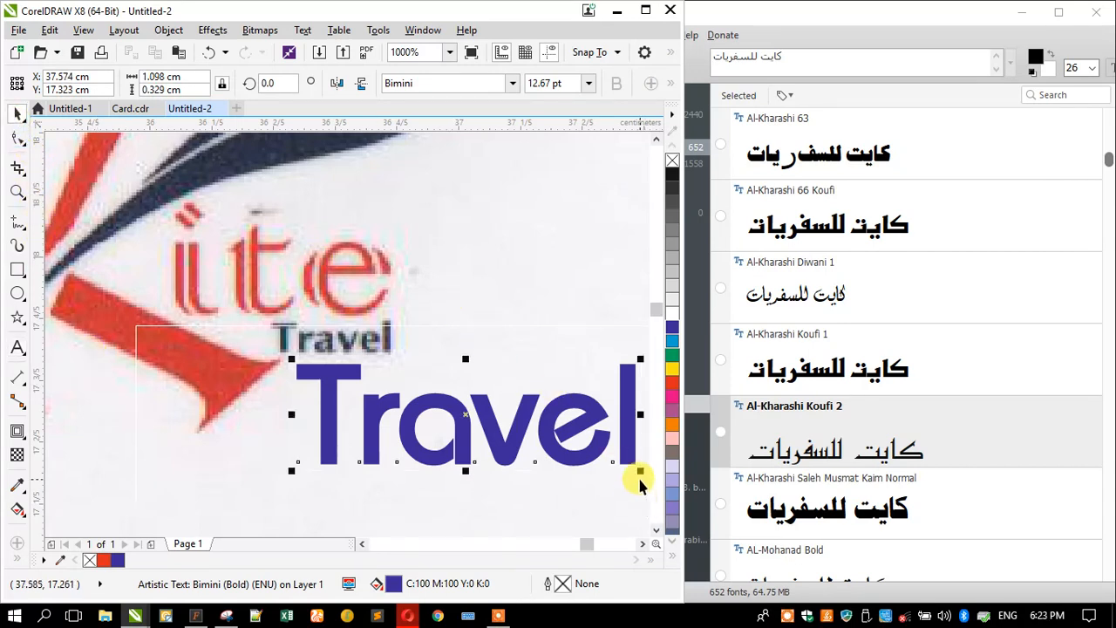
drag(639, 471, 386, 356)
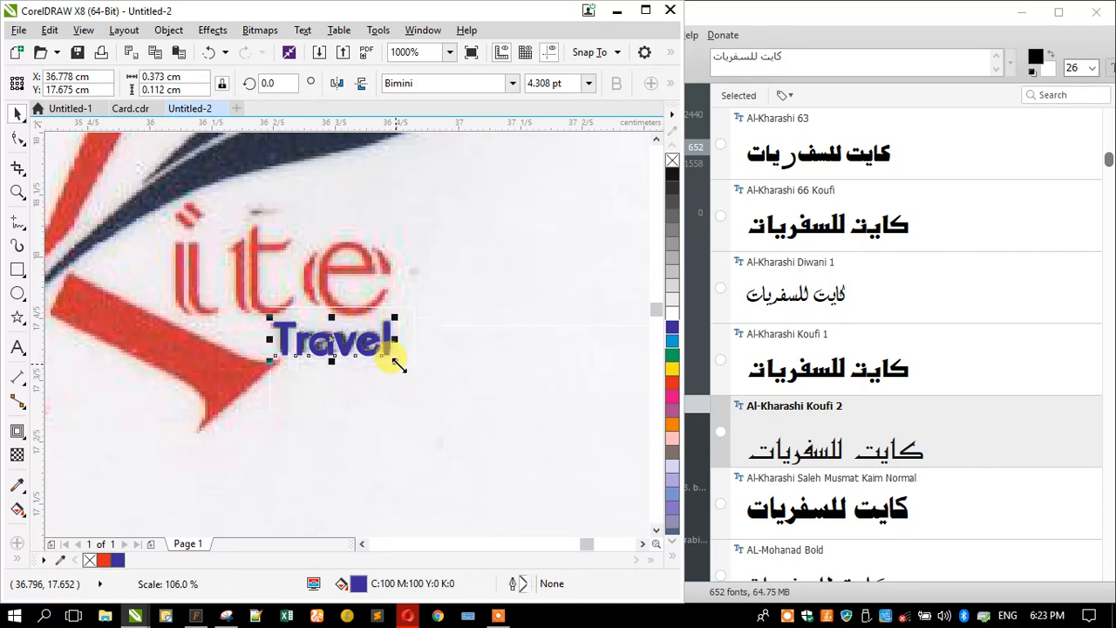
scroll(475, 398, down, 2)
drag(384, 371, 284, 356)
- Add a new 'Kite' text object beside the logo and enlarge it to about 18 pt
click(16, 348)
text(Kite)
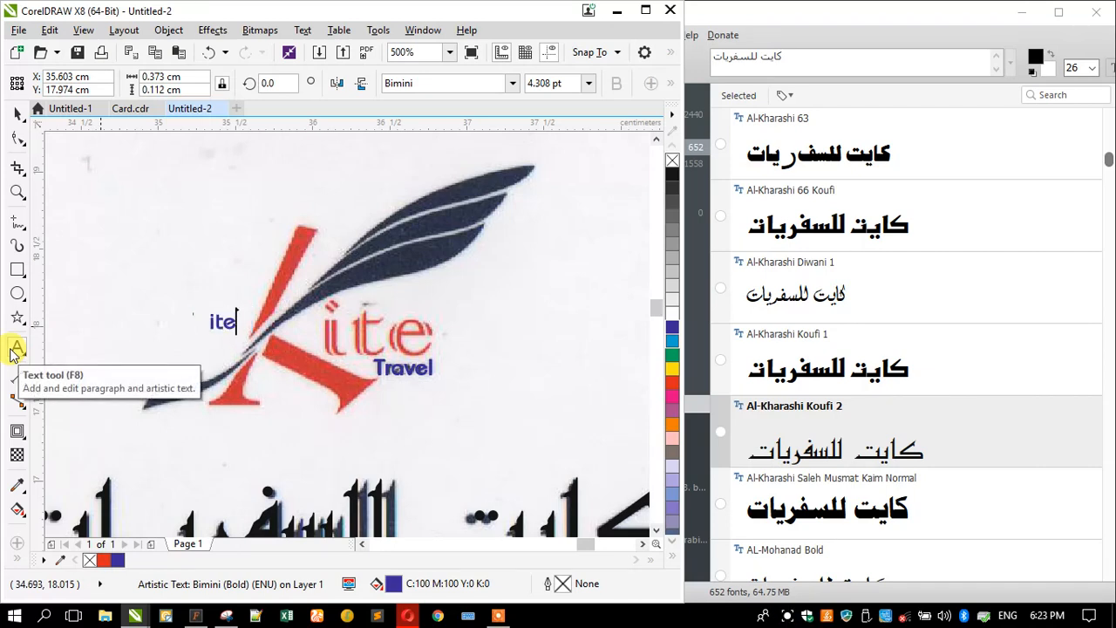
click(17, 114)
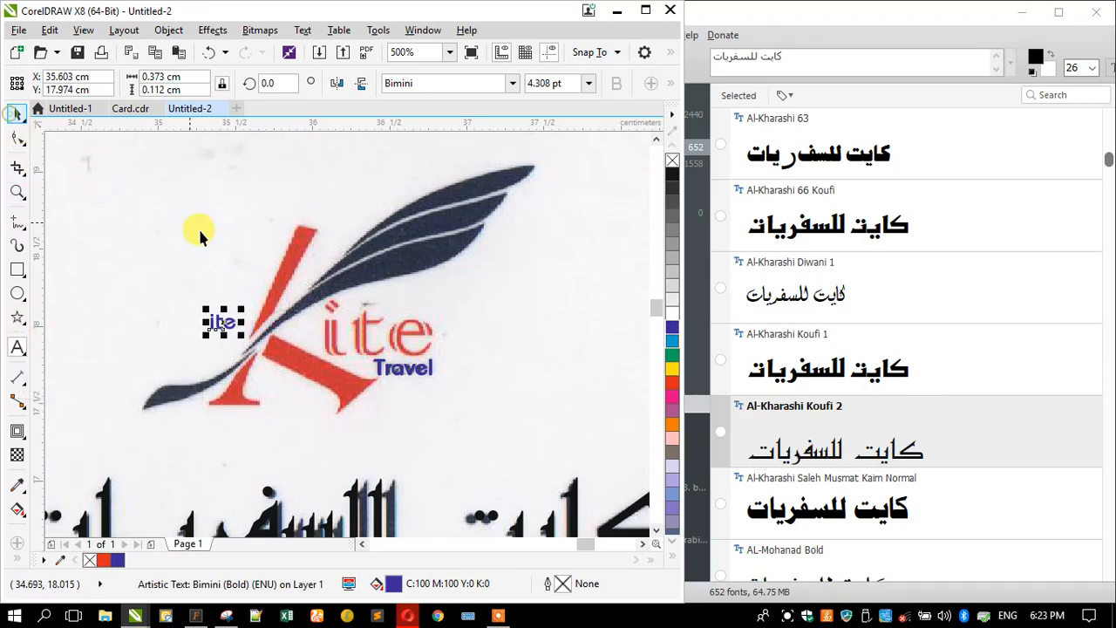
drag(203, 307, 118, 244)
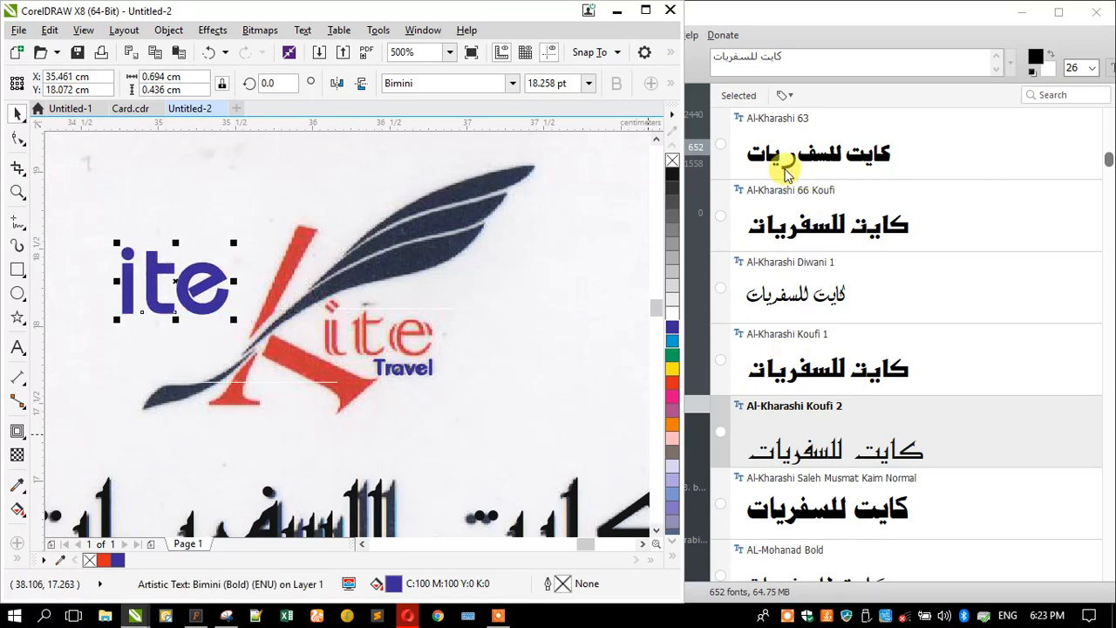
click(796, 65)
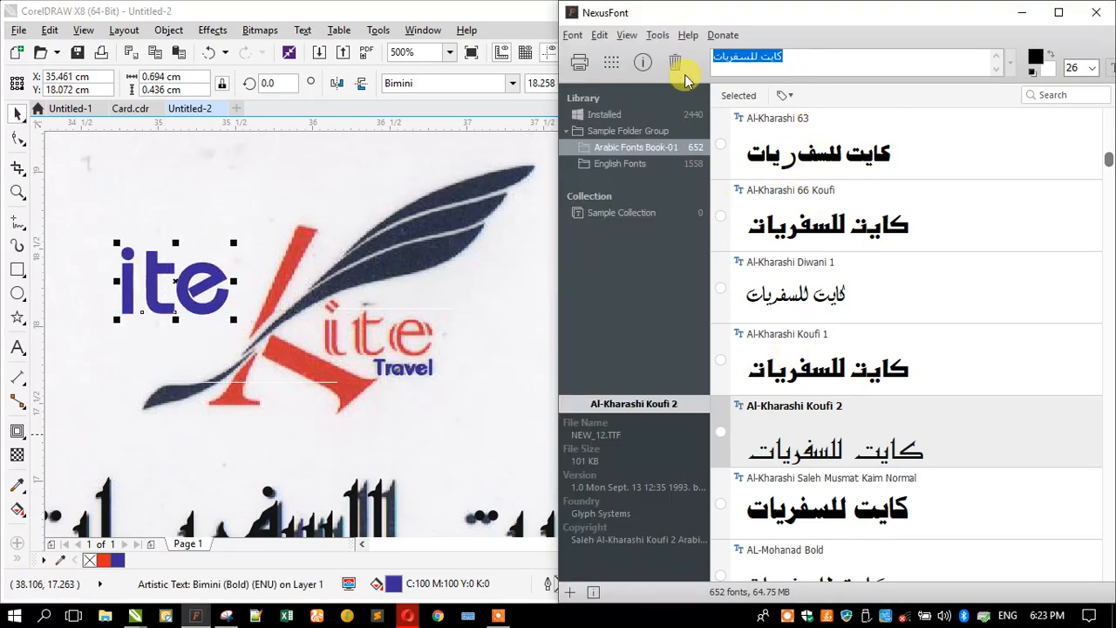
text(ite)
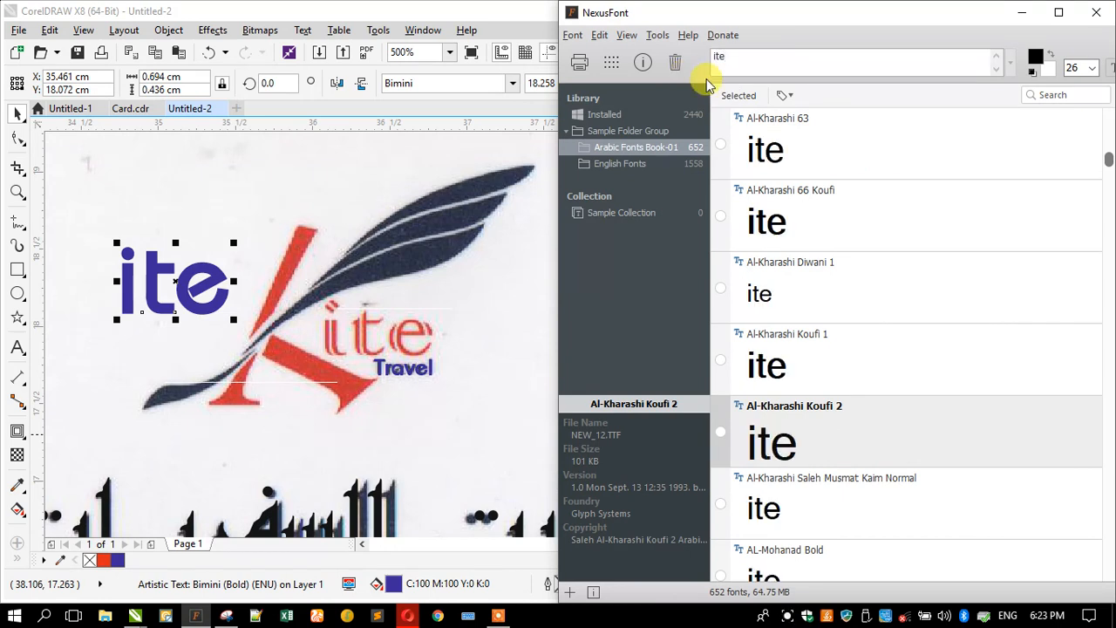
click(634, 165)
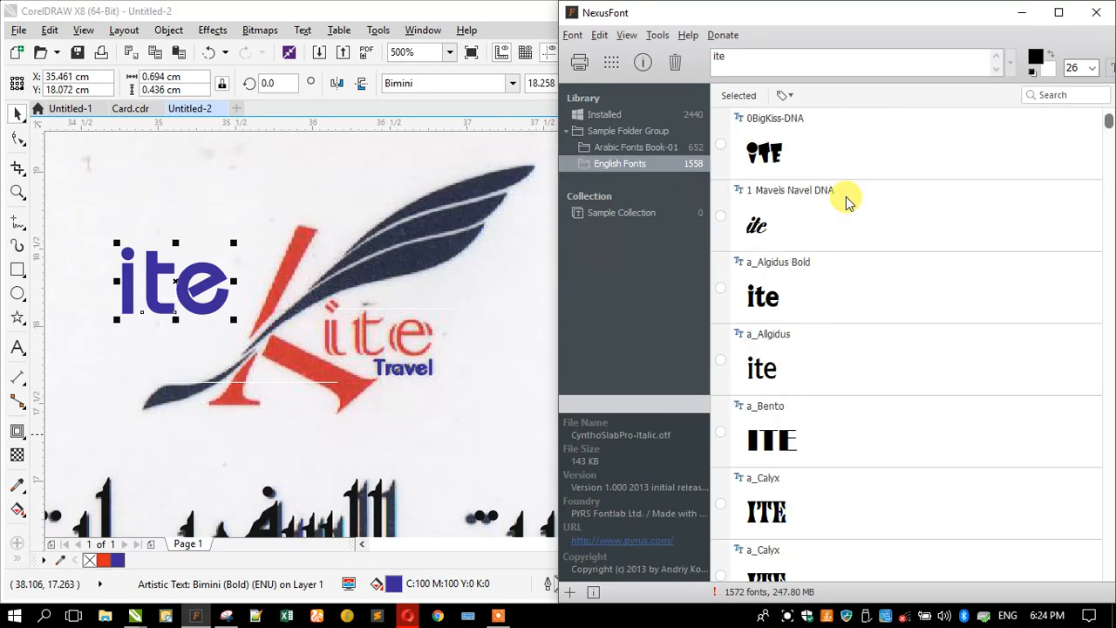
scroll(848, 200, down, 9)
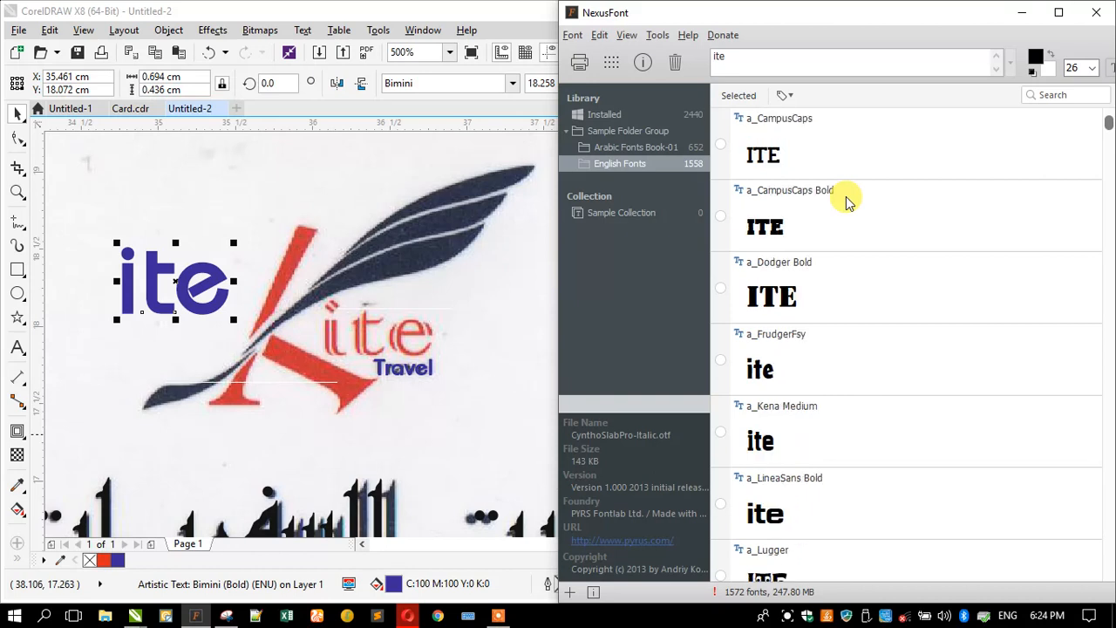
scroll(848, 201, down, 1)
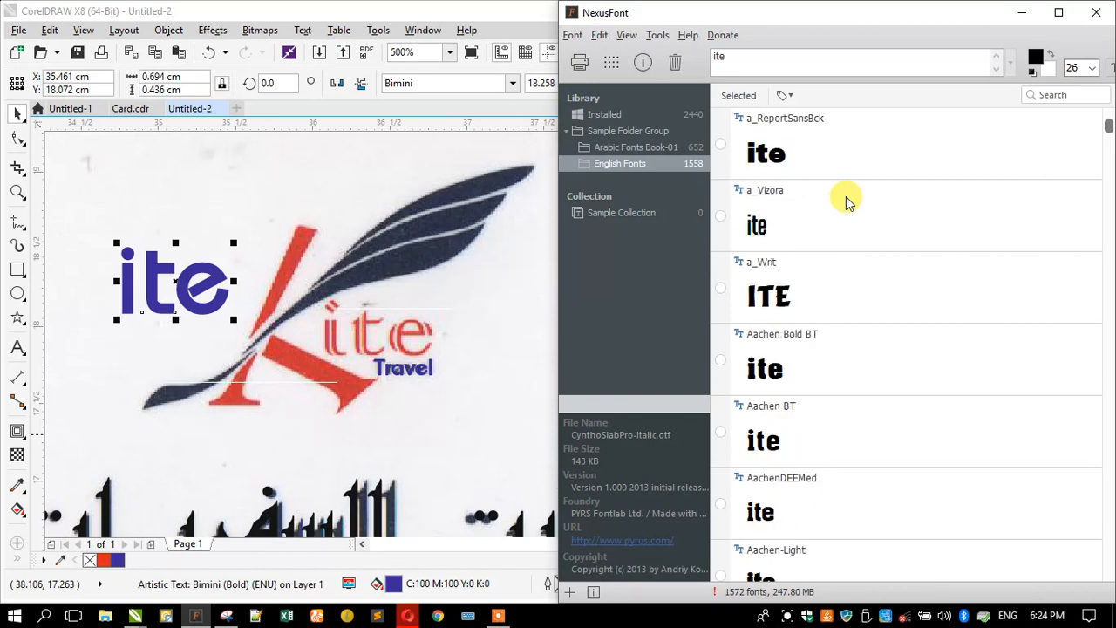
scroll(846, 200, down, 10)
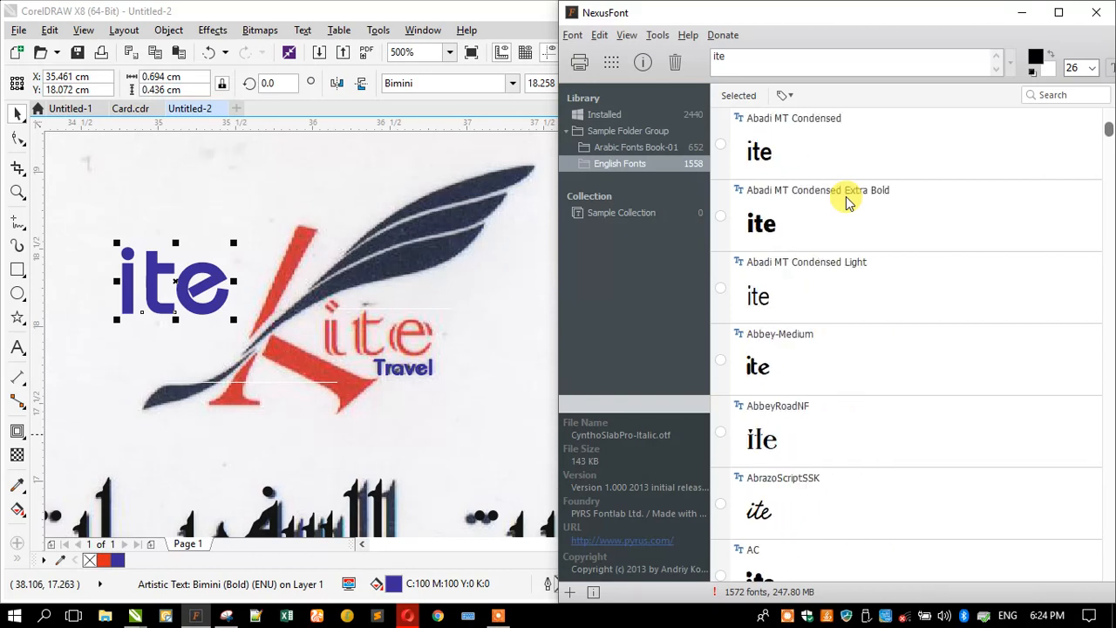
scroll(845, 201, down, 1)
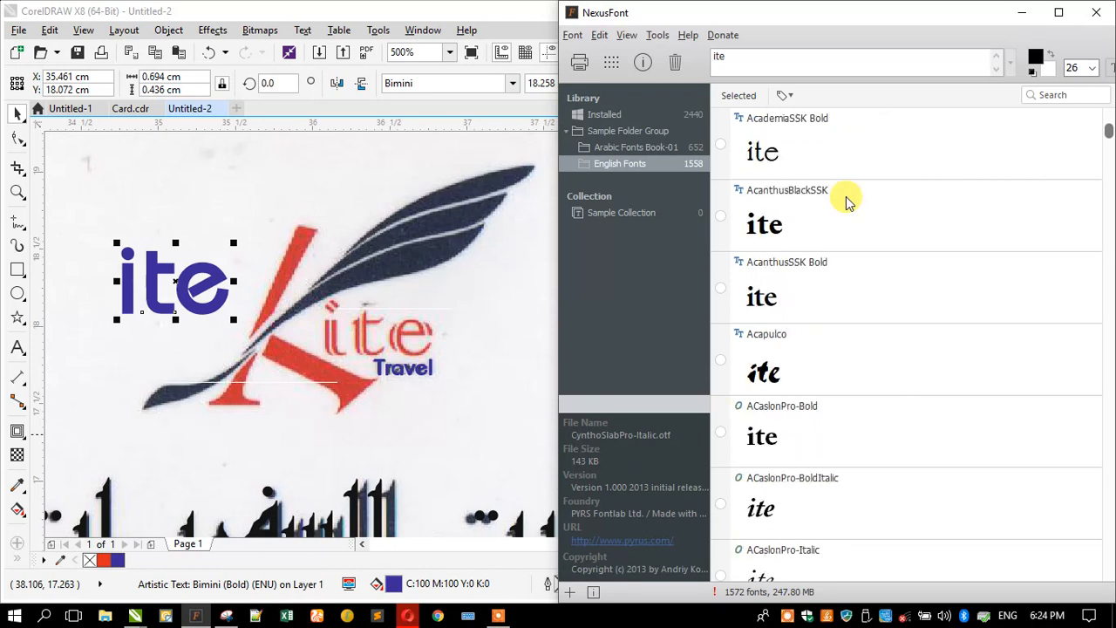
scroll(846, 200, down, 10)
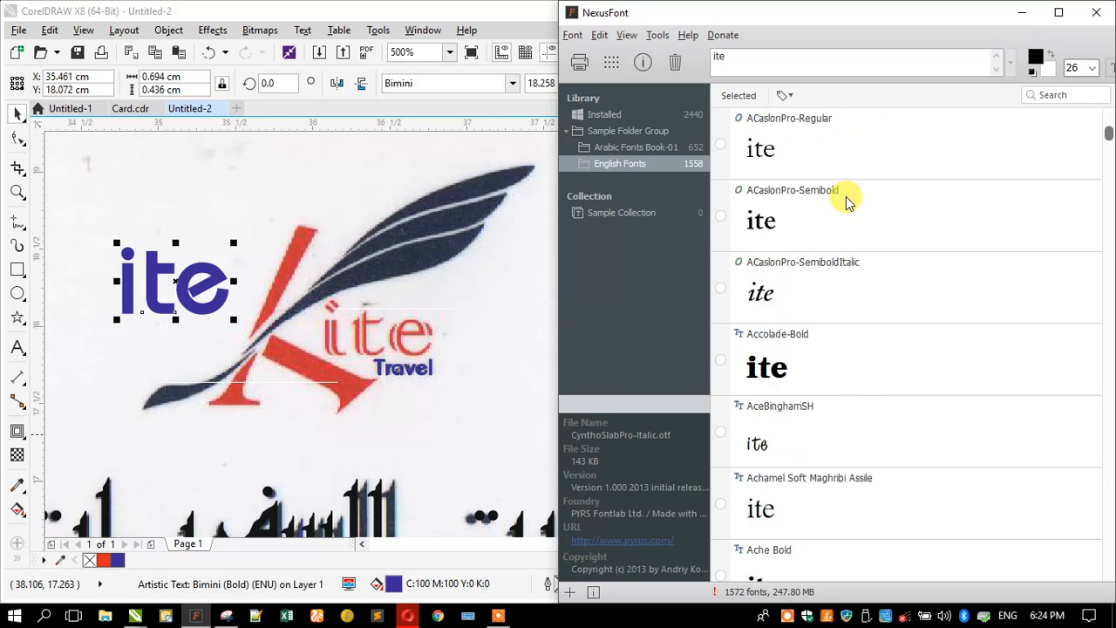
scroll(846, 201, down, 2)
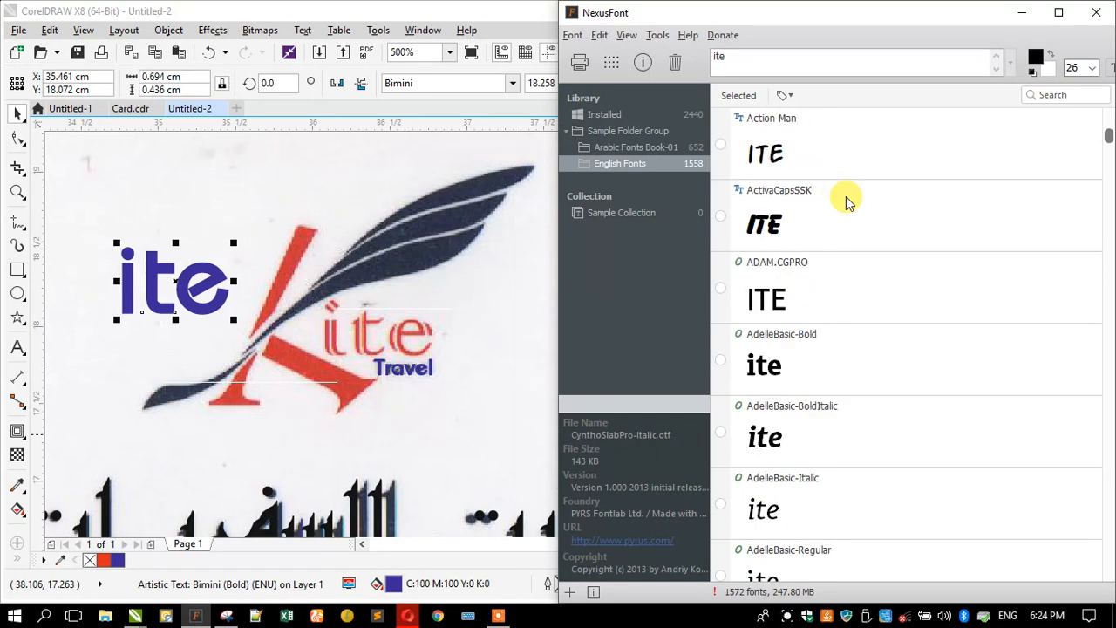
scroll(846, 200, down, 3)
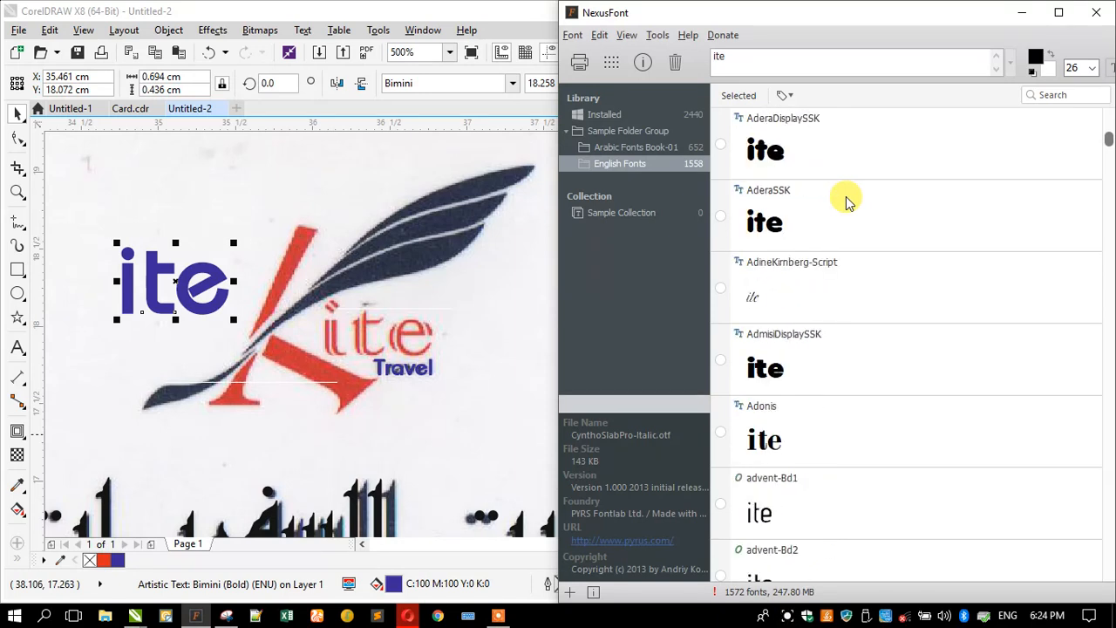
scroll(846, 201, down, 10)
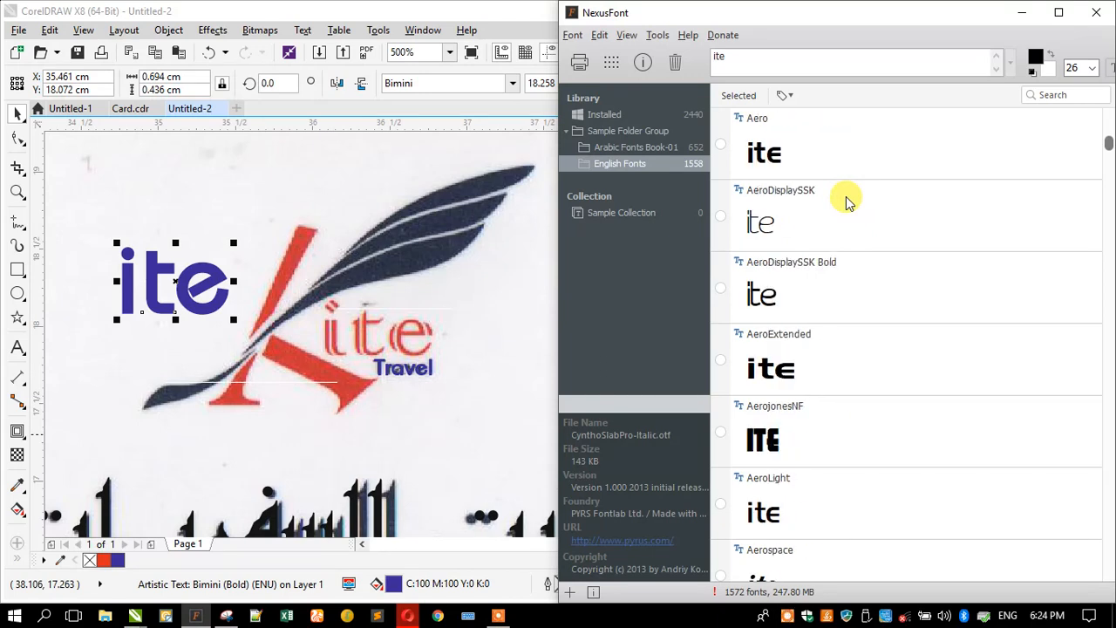
scroll(846, 200, down, 6)
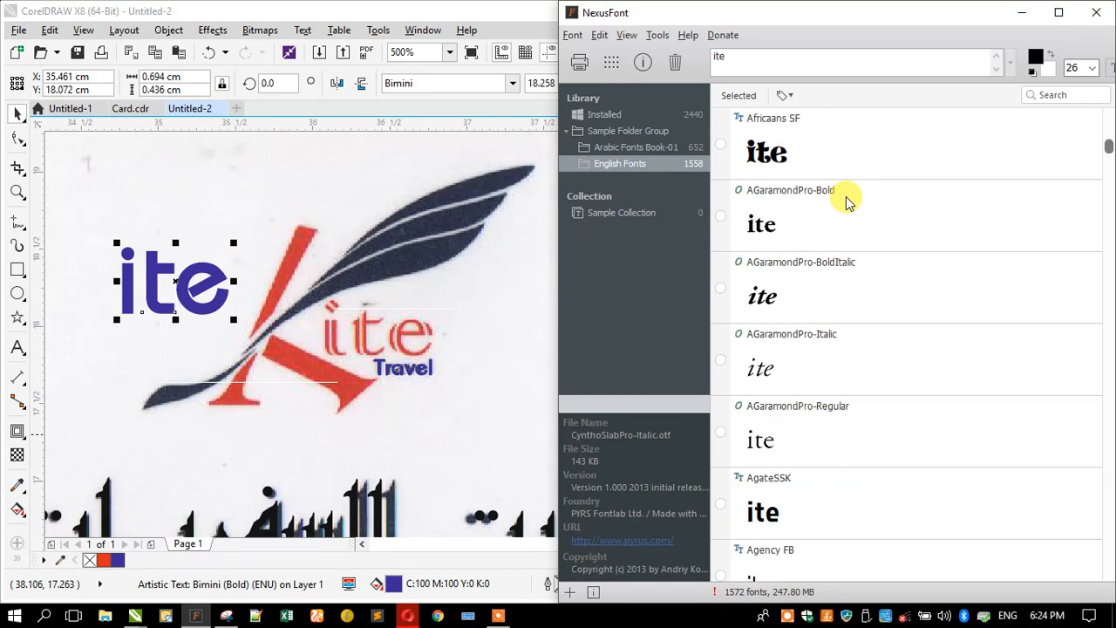
scroll(847, 201, down, 3)
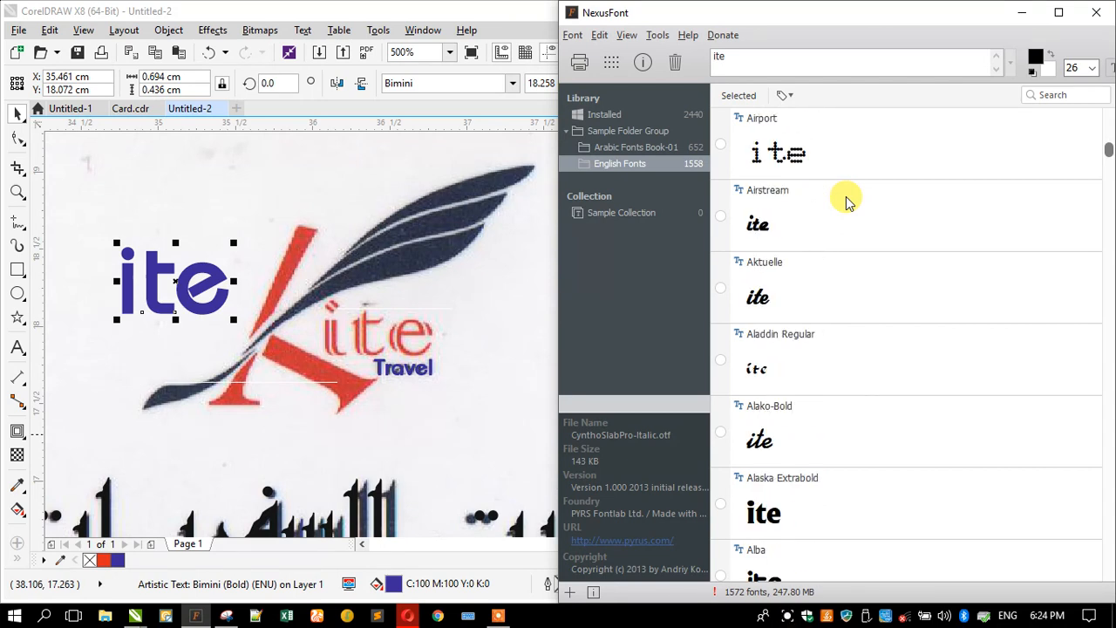
scroll(845, 201, down, 12)
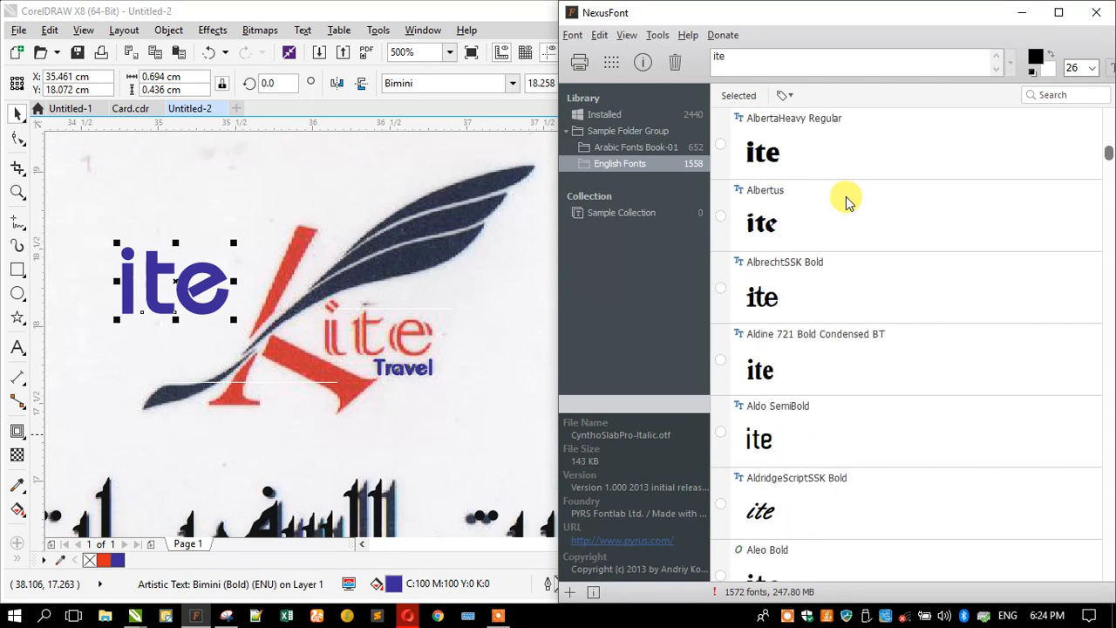
scroll(846, 201, down, 2)
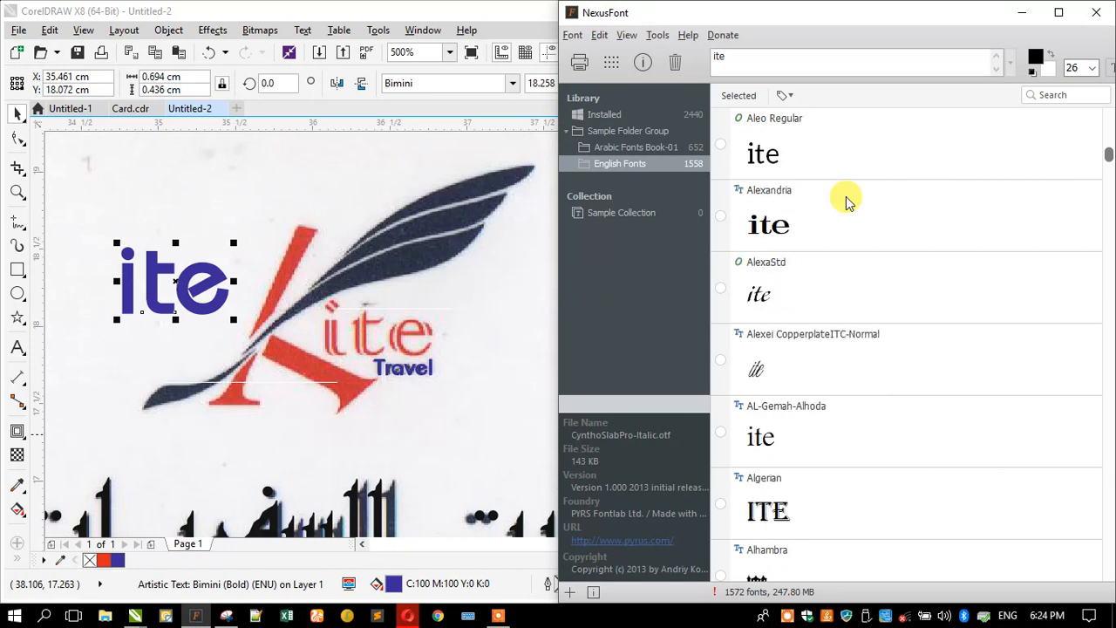
scroll(845, 201, down, 3)
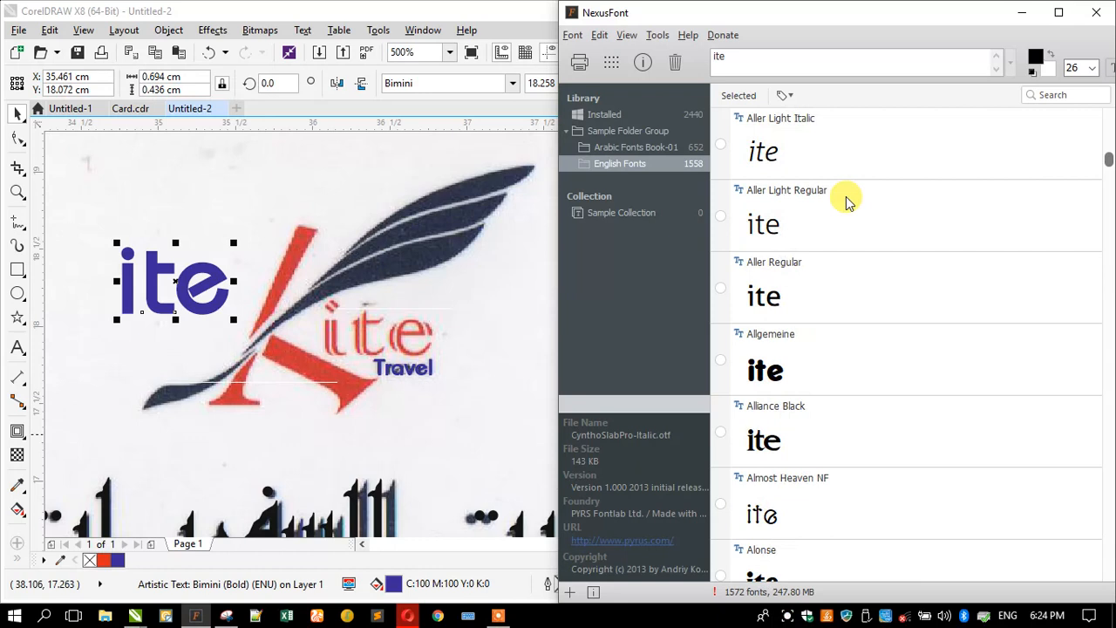
scroll(845, 201, down, 9)
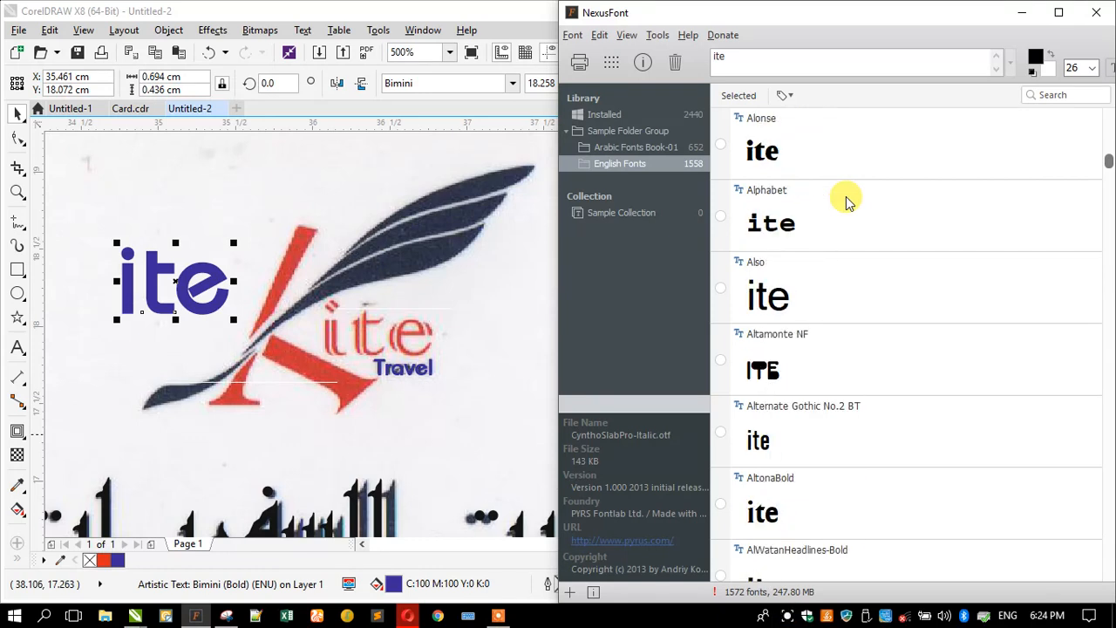
scroll(845, 201, down, 7)
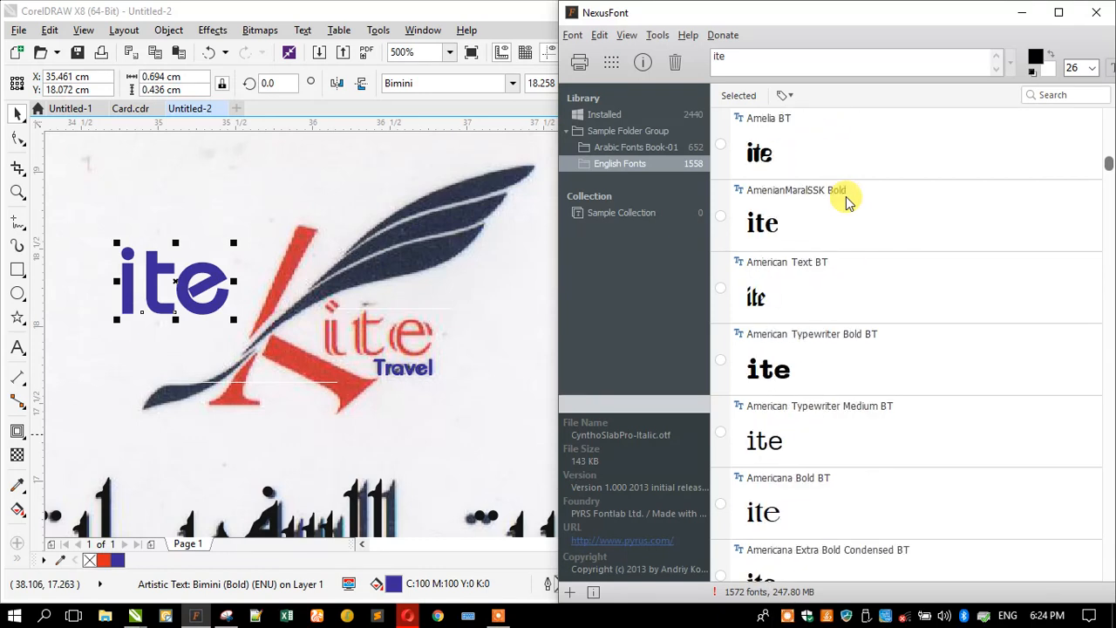
scroll(846, 200, down, 6)
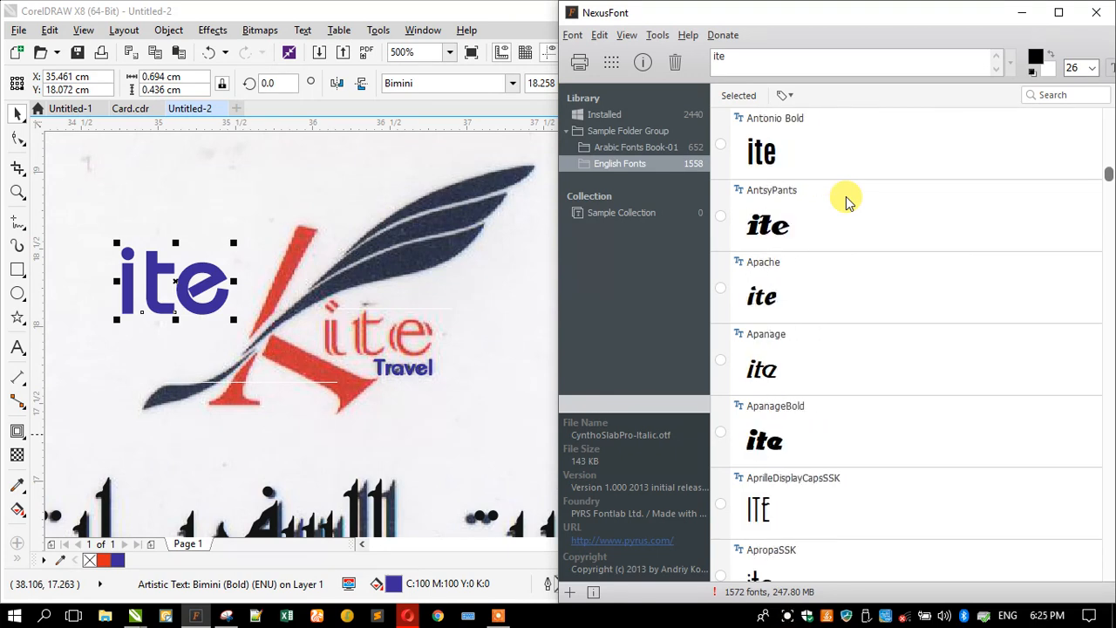
scroll(846, 201, down, 6)
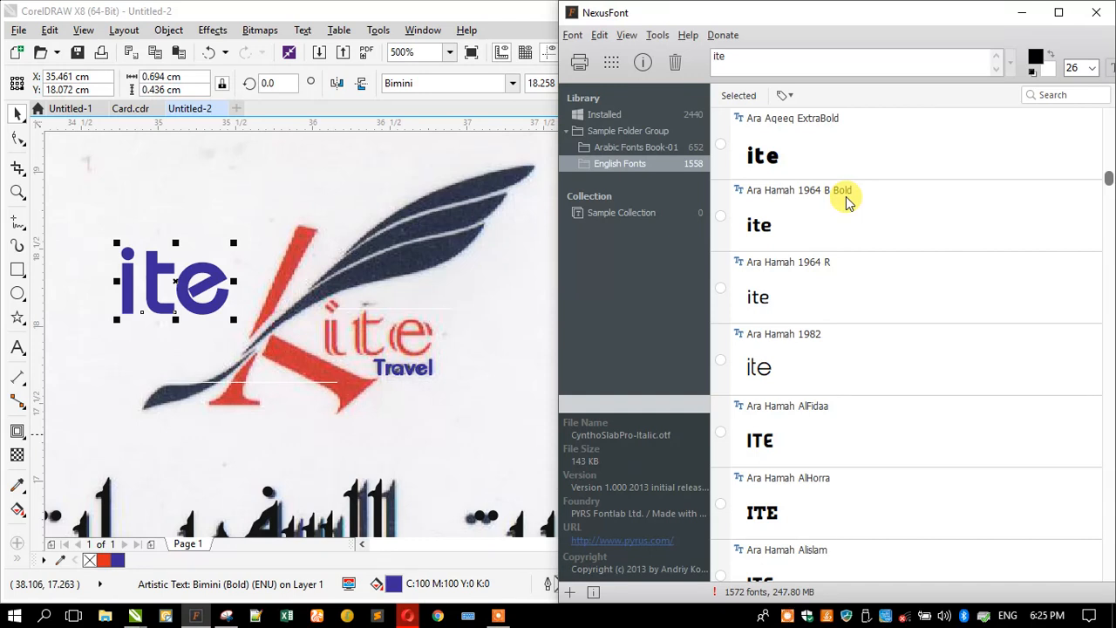
scroll(846, 200, down, 8)
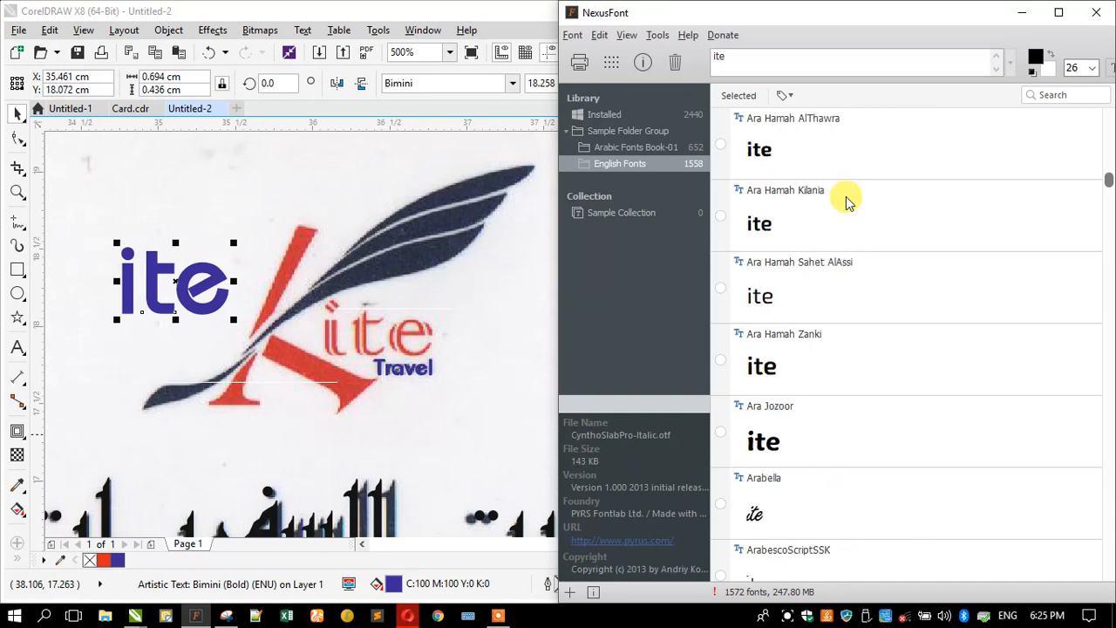
scroll(845, 201, down, 7)
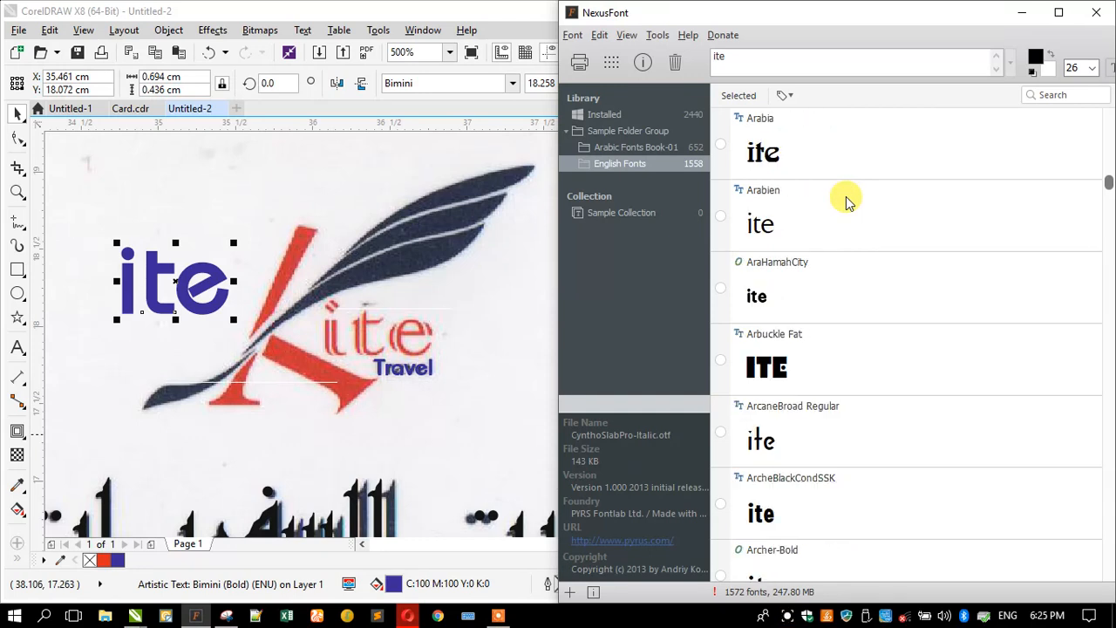
scroll(846, 200, down, 13)
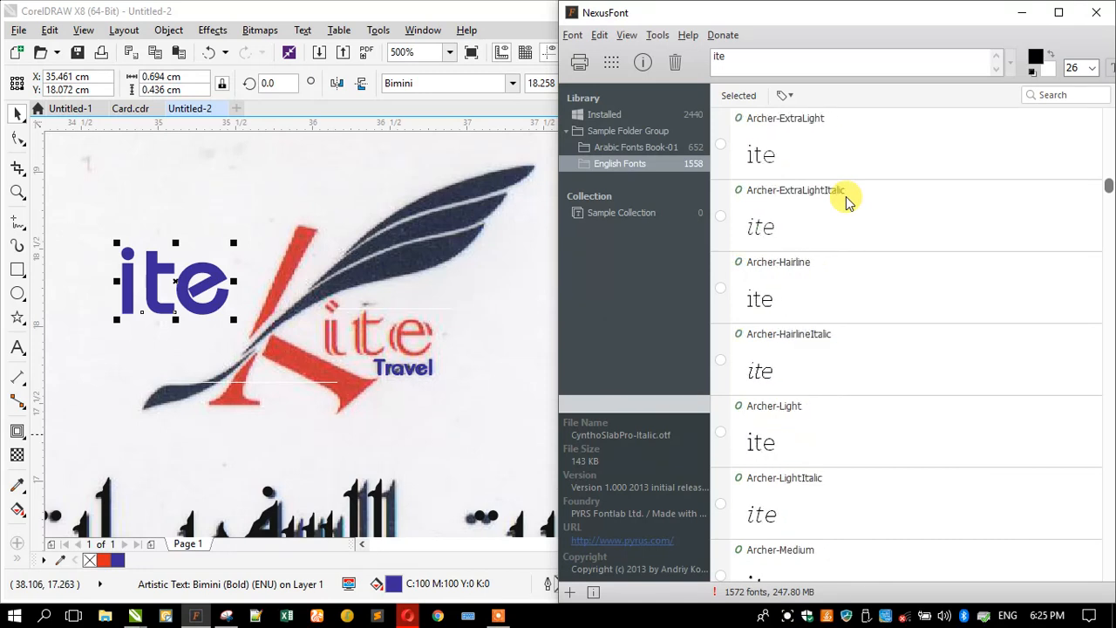
scroll(846, 200, down, 14)
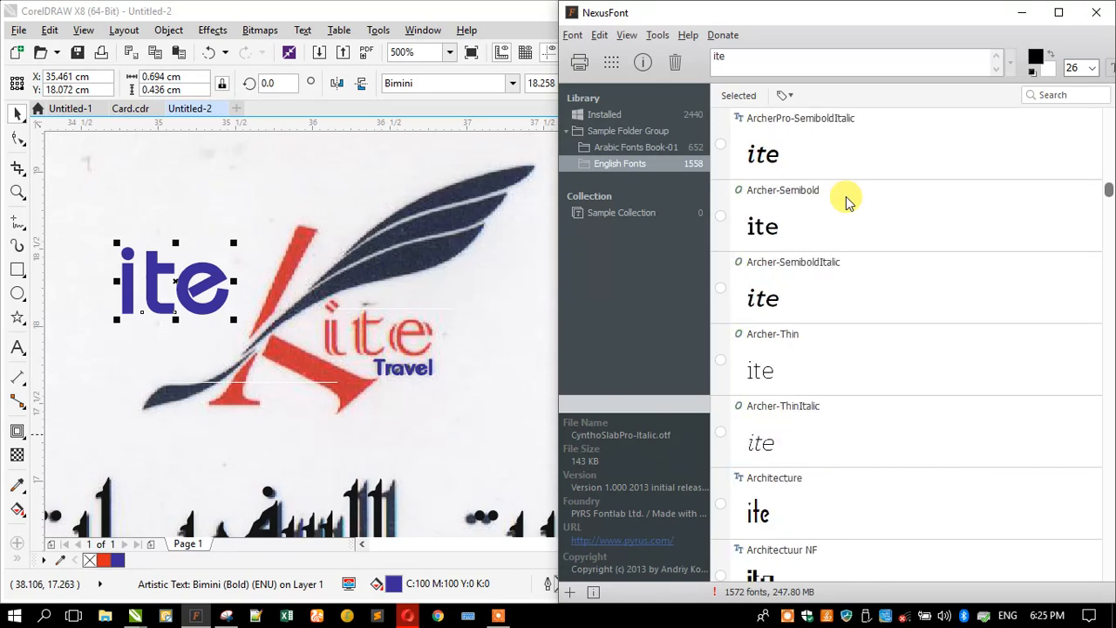
scroll(846, 200, down, 16)
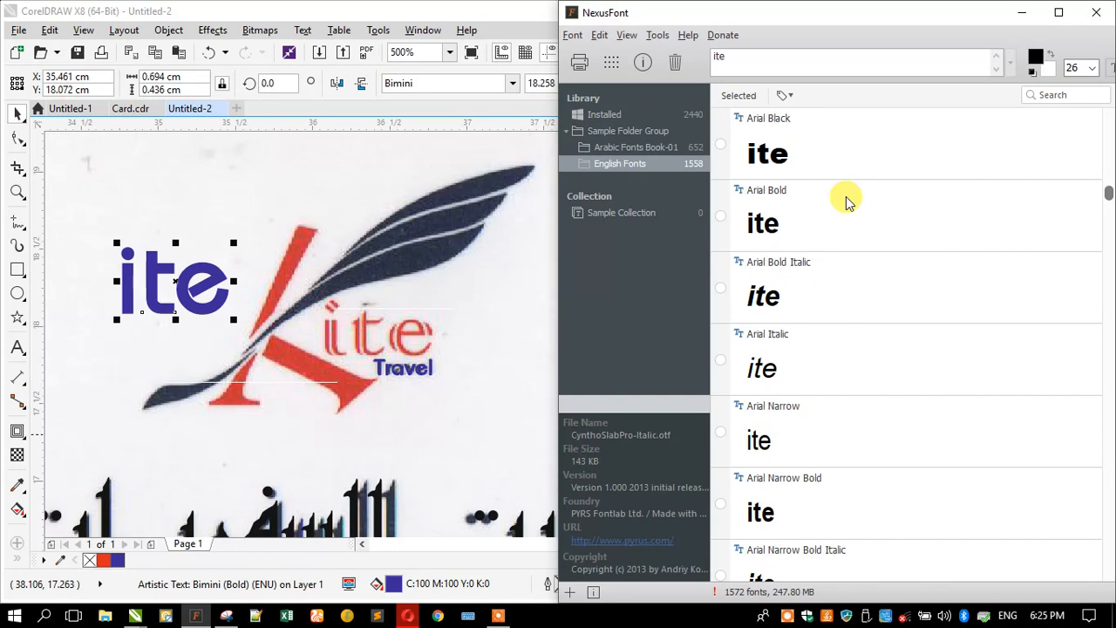
scroll(846, 200, down, 2)
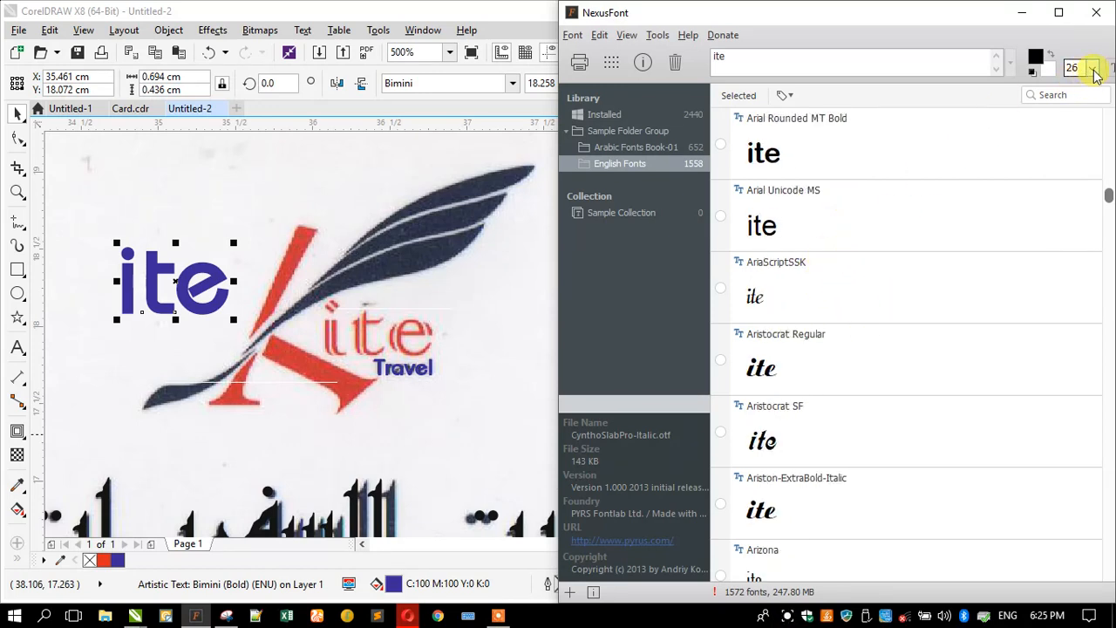
scroll(815, 321, down, 4)
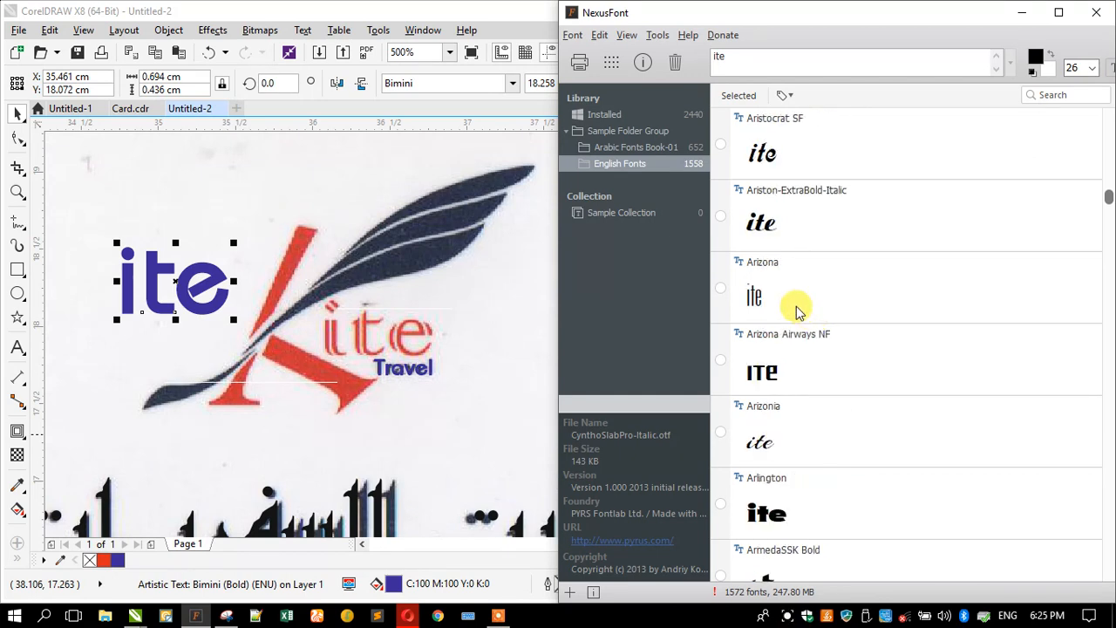
scroll(804, 310, down, 4)
scroll(804, 309, down, 3)
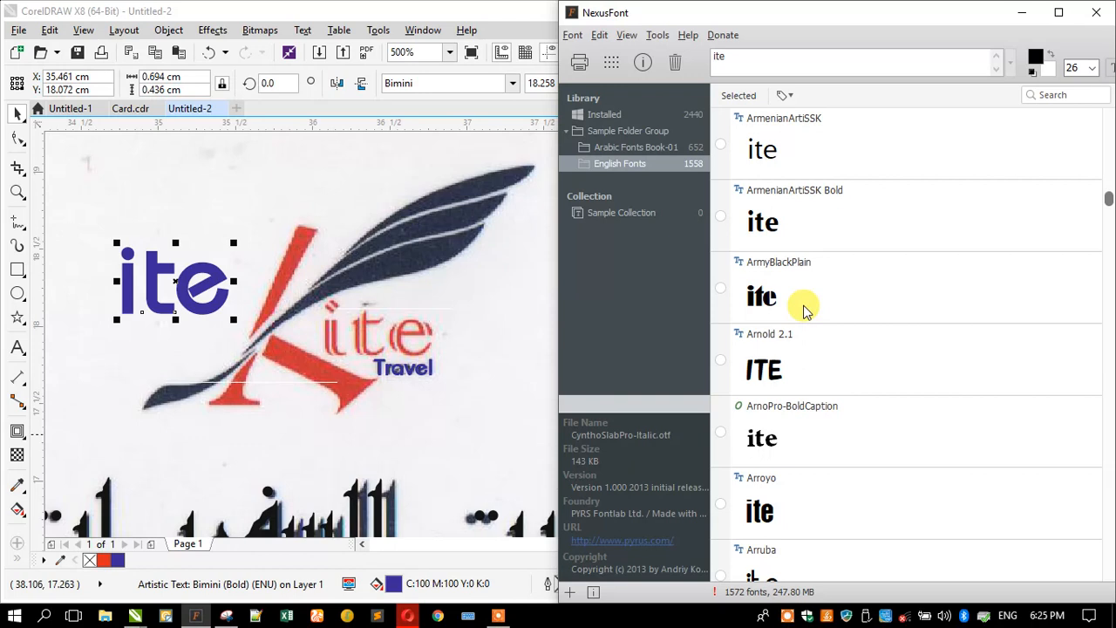
scroll(804, 309, down, 3)
scroll(803, 309, down, 9)
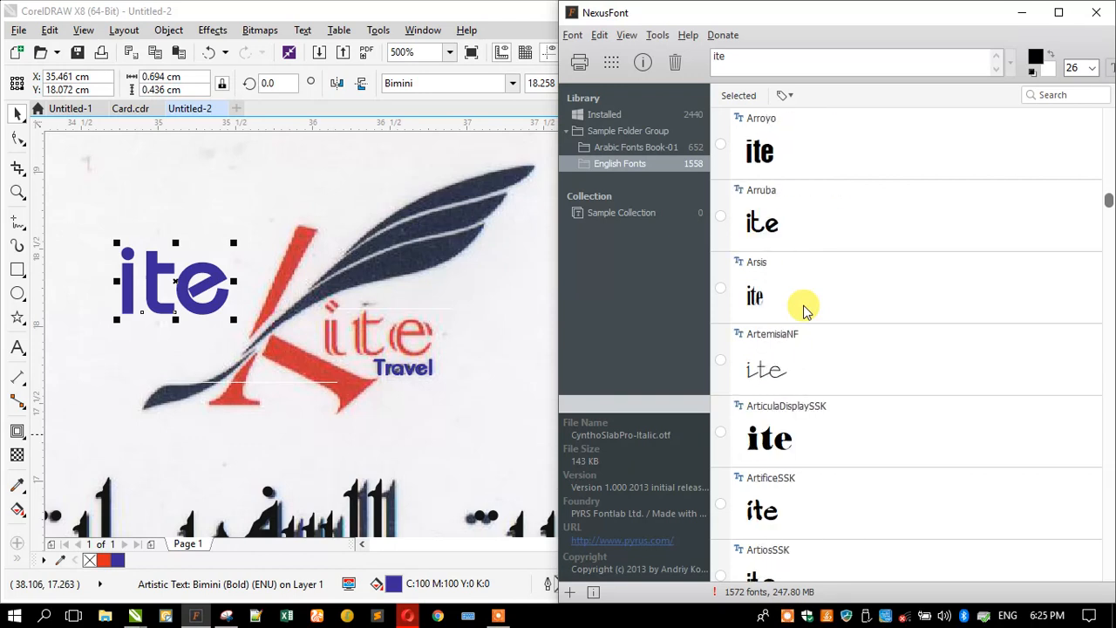
scroll(804, 310, down, 9)
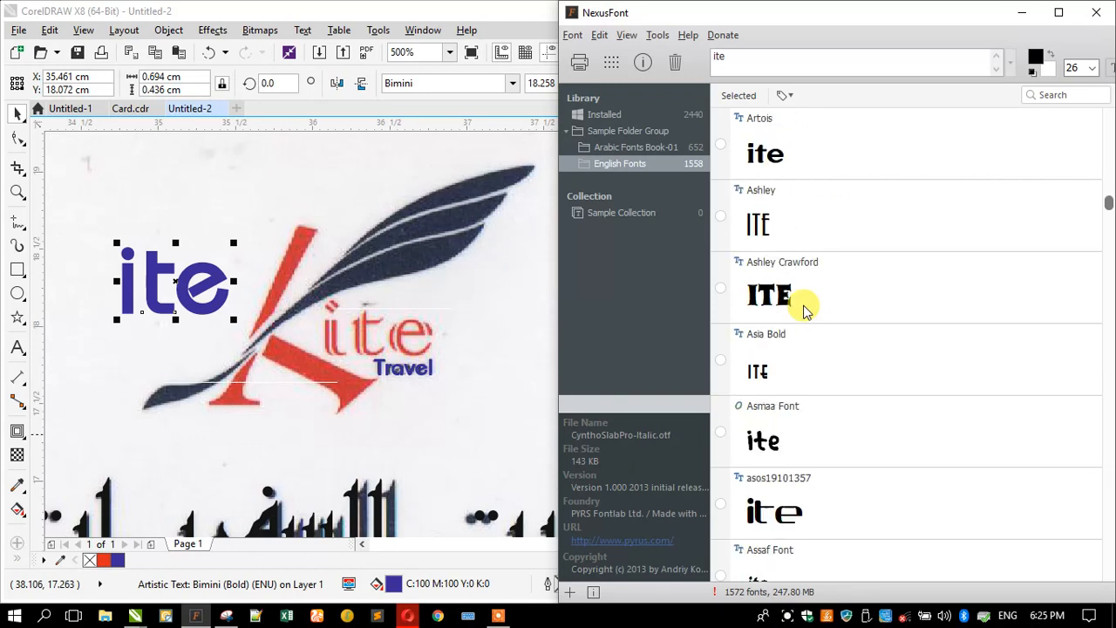
scroll(804, 309, down, 6)
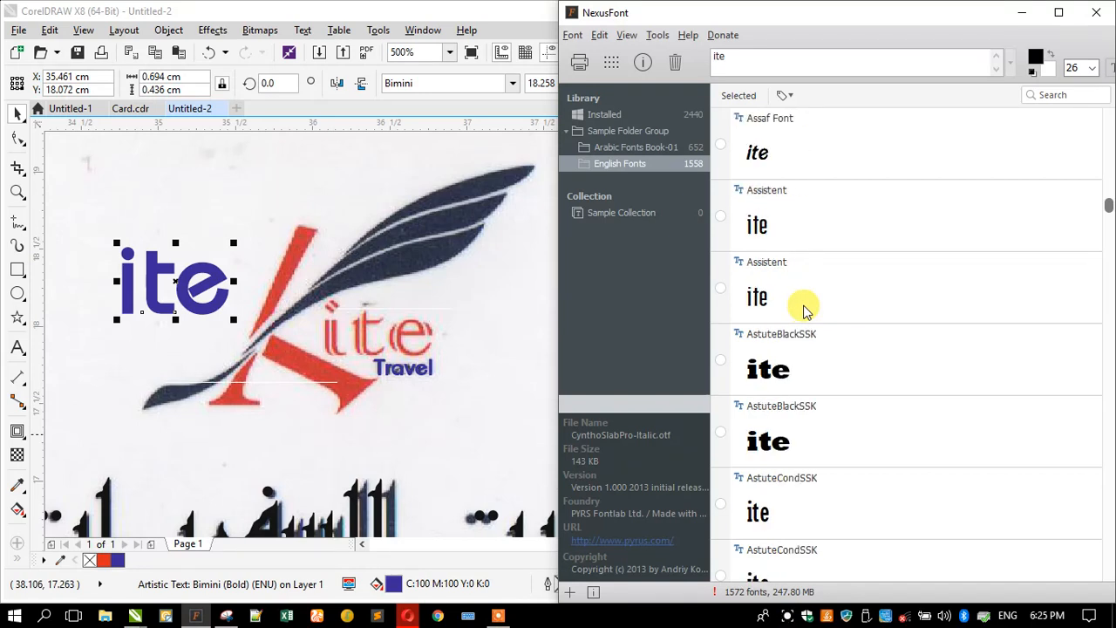
scroll(803, 309, down, 12)
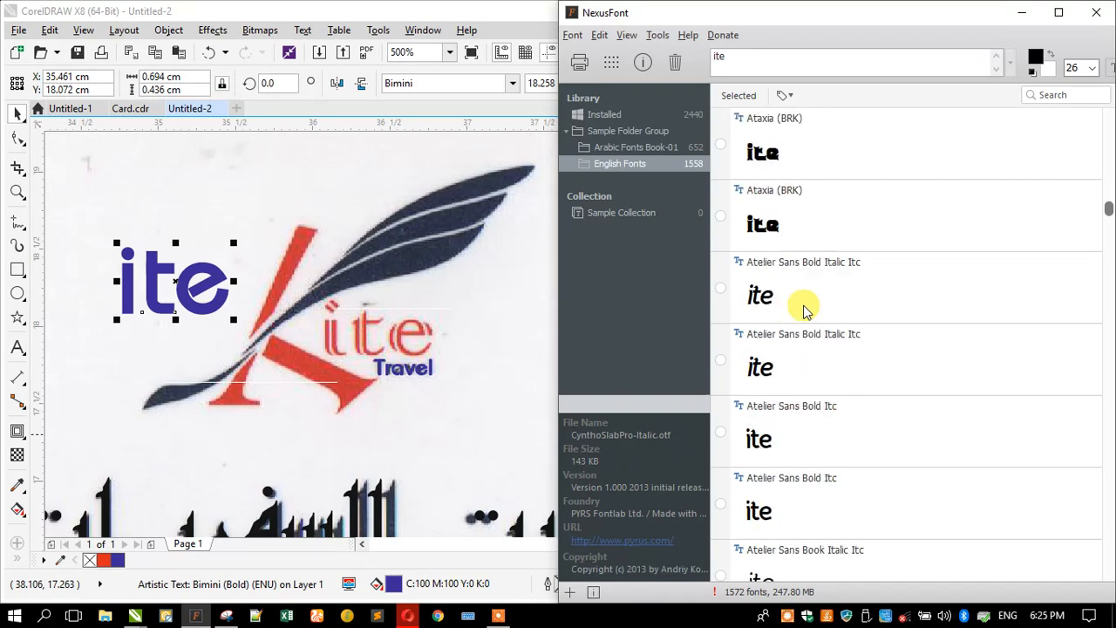
scroll(804, 310, down, 9)
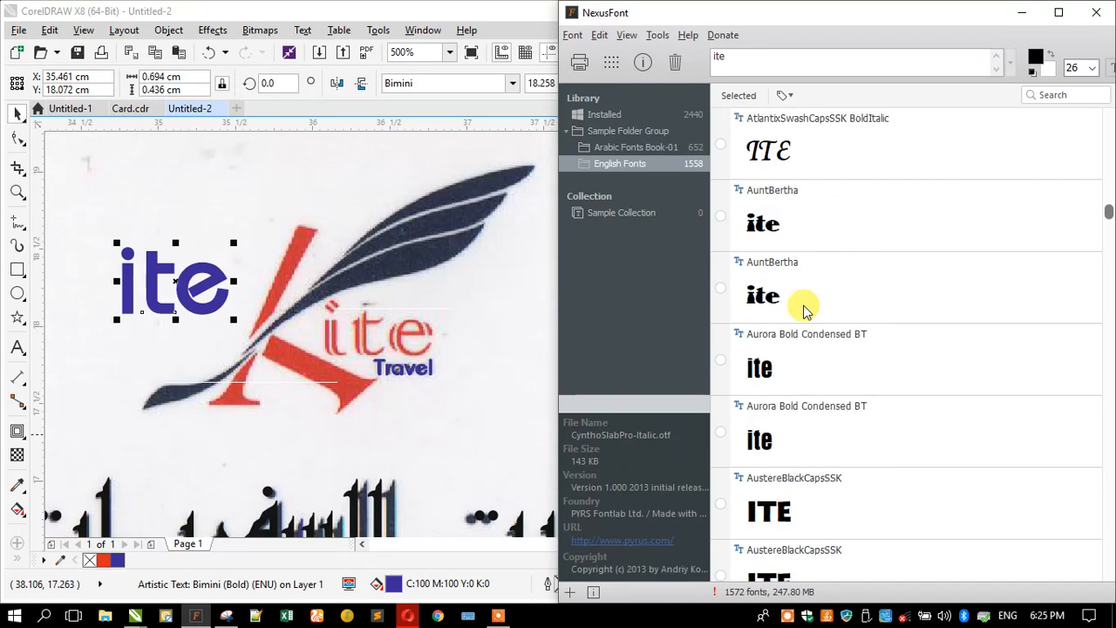
scroll(803, 309, down, 12)
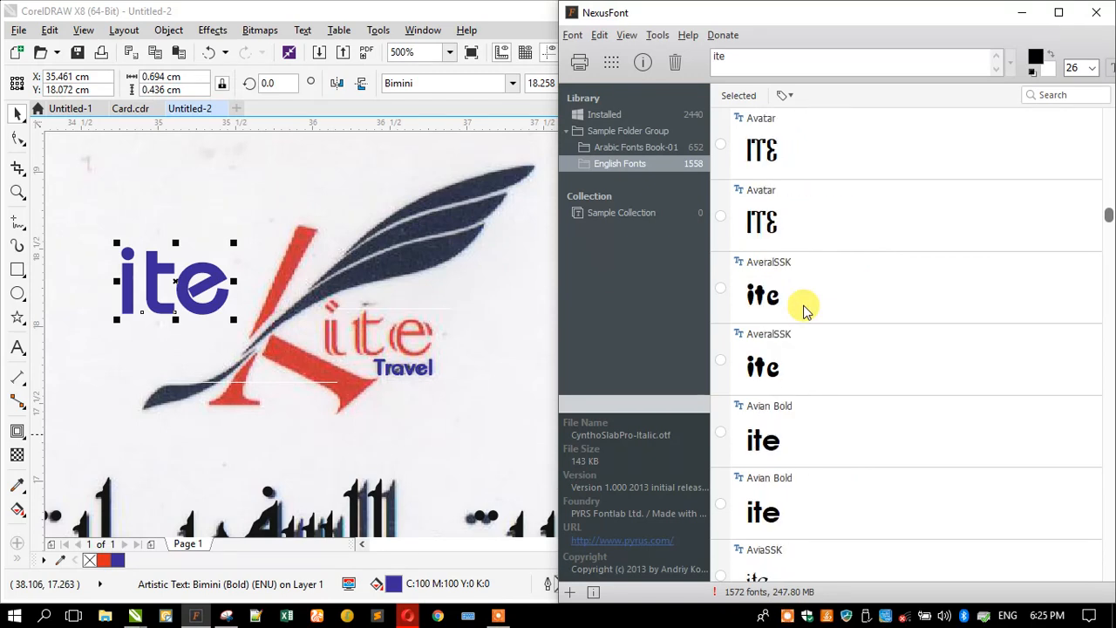
scroll(803, 310, down, 12)
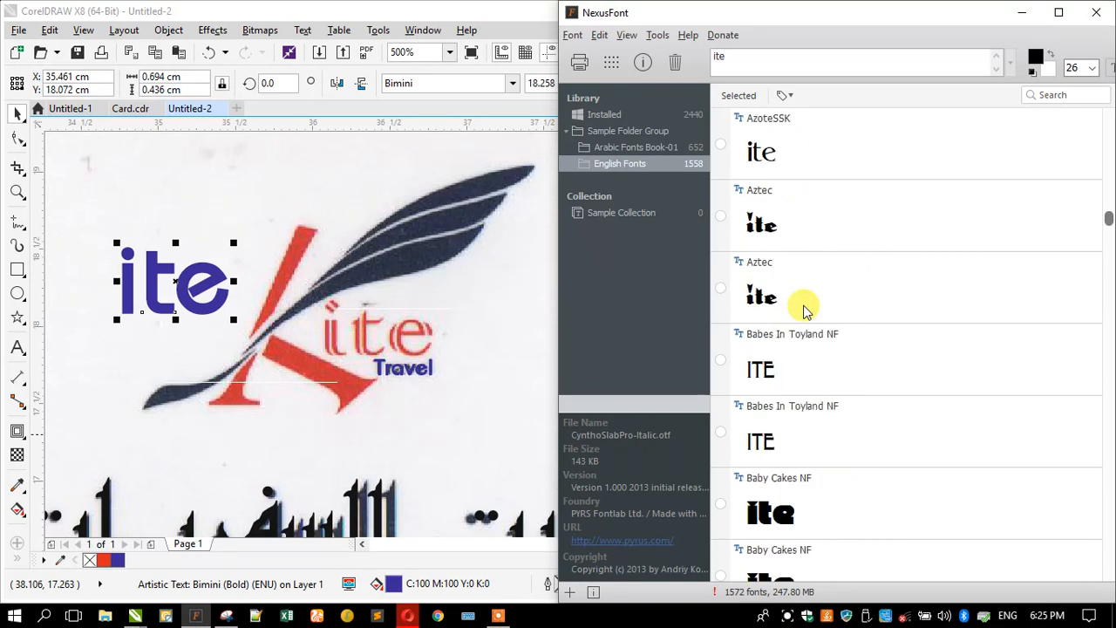
scroll(804, 310, down, 1)
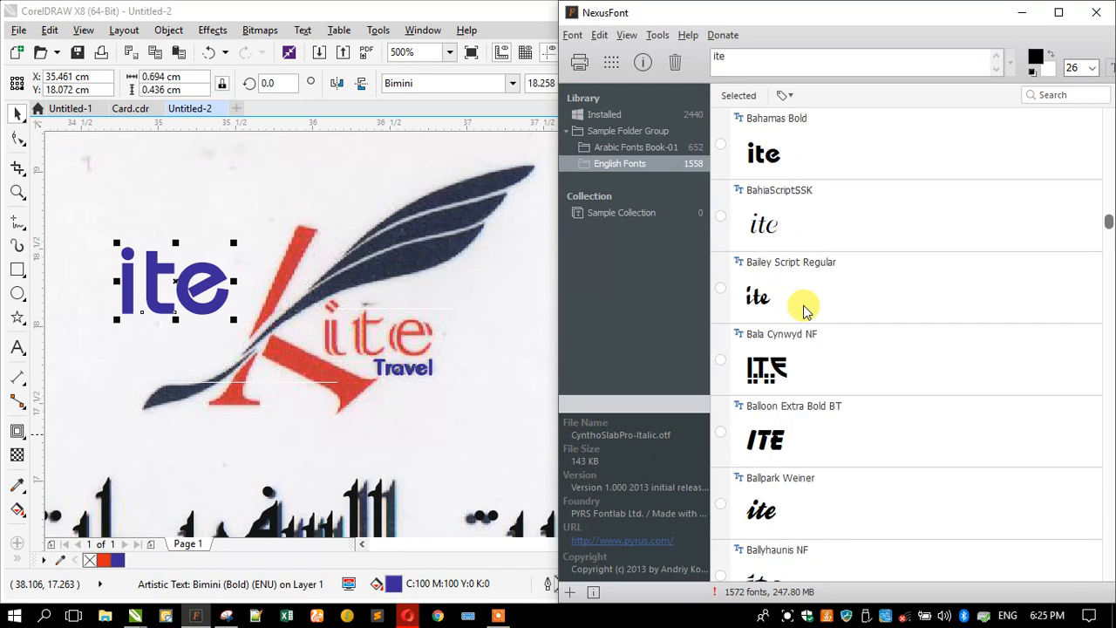
scroll(804, 310, down, 3)
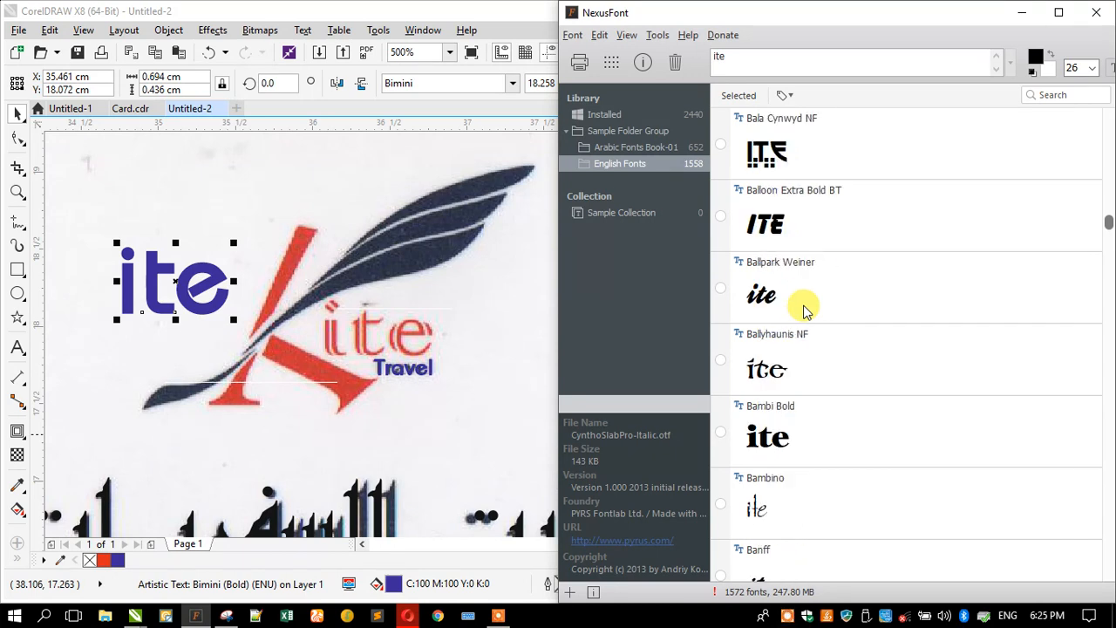
scroll(804, 309, down, 4)
scroll(804, 309, down, 5)
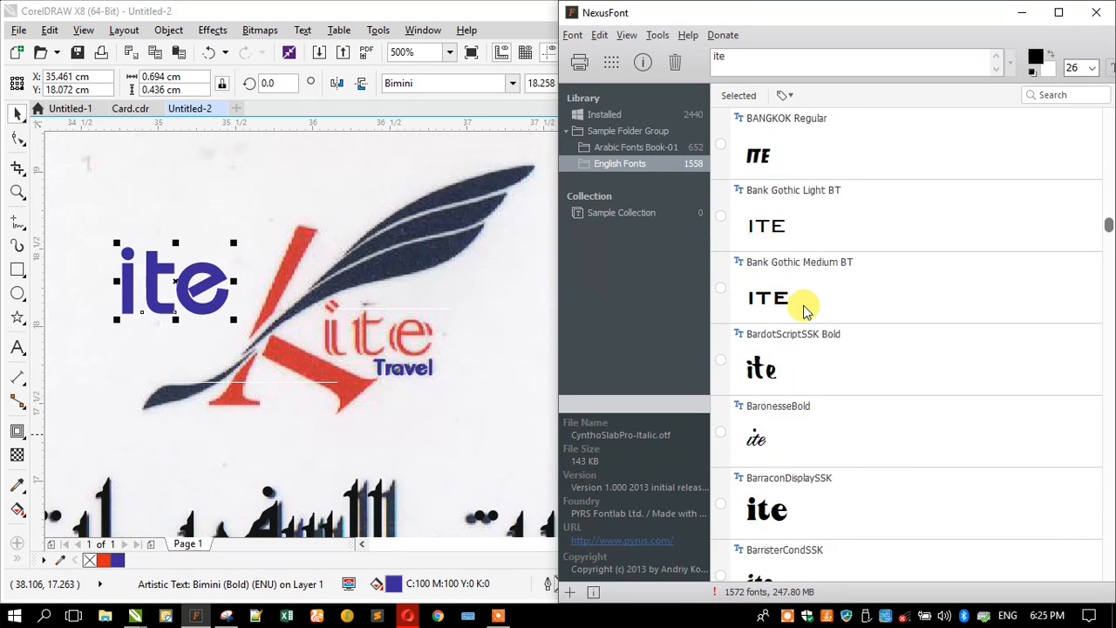
scroll(803, 309, down, 7)
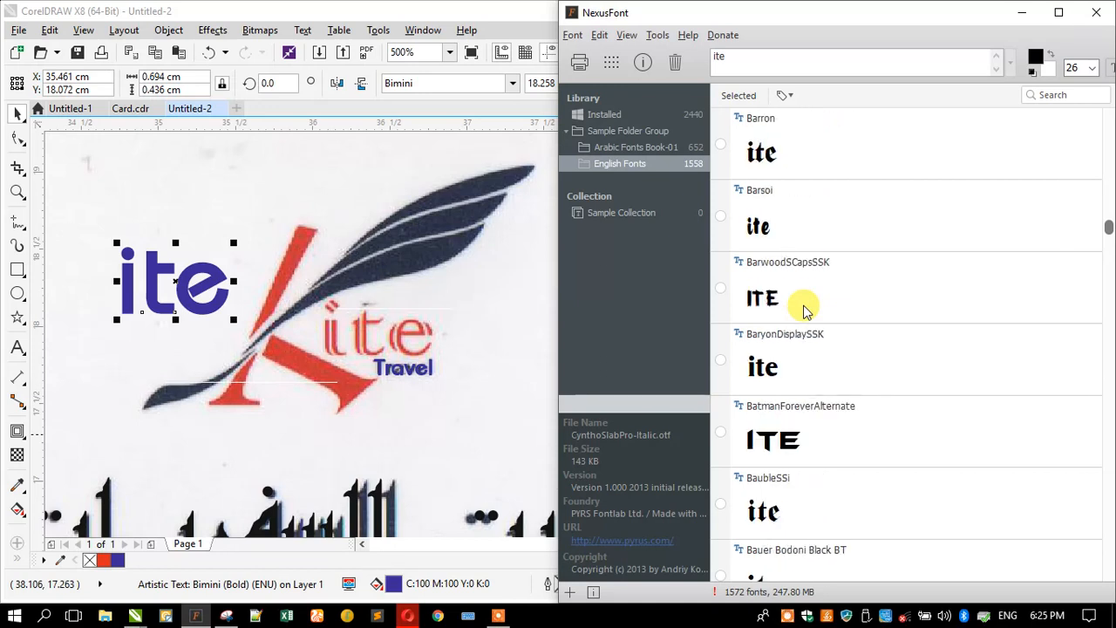
scroll(804, 309, down, 3)
scroll(804, 309, down, 6)
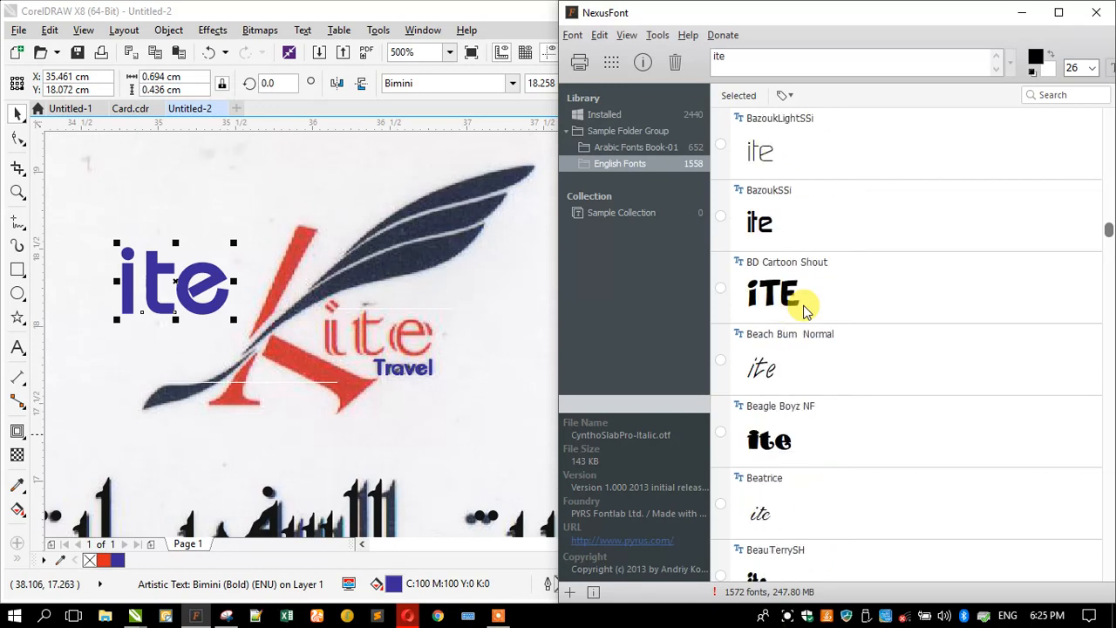
scroll(804, 310, down, 4)
scroll(804, 309, down, 10)
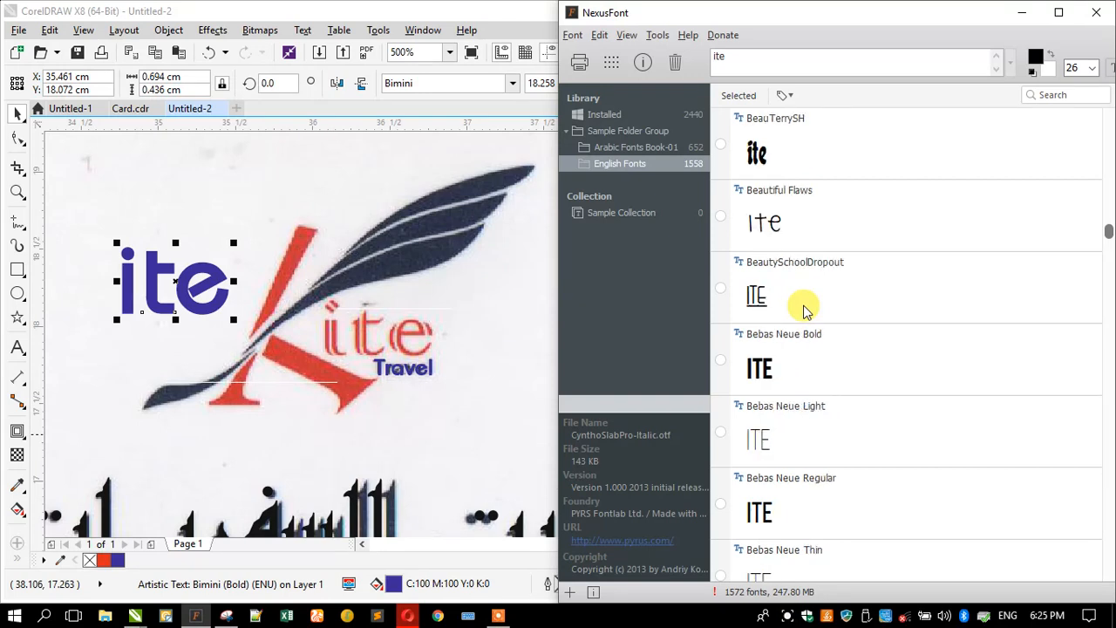
scroll(803, 310, down, 4)
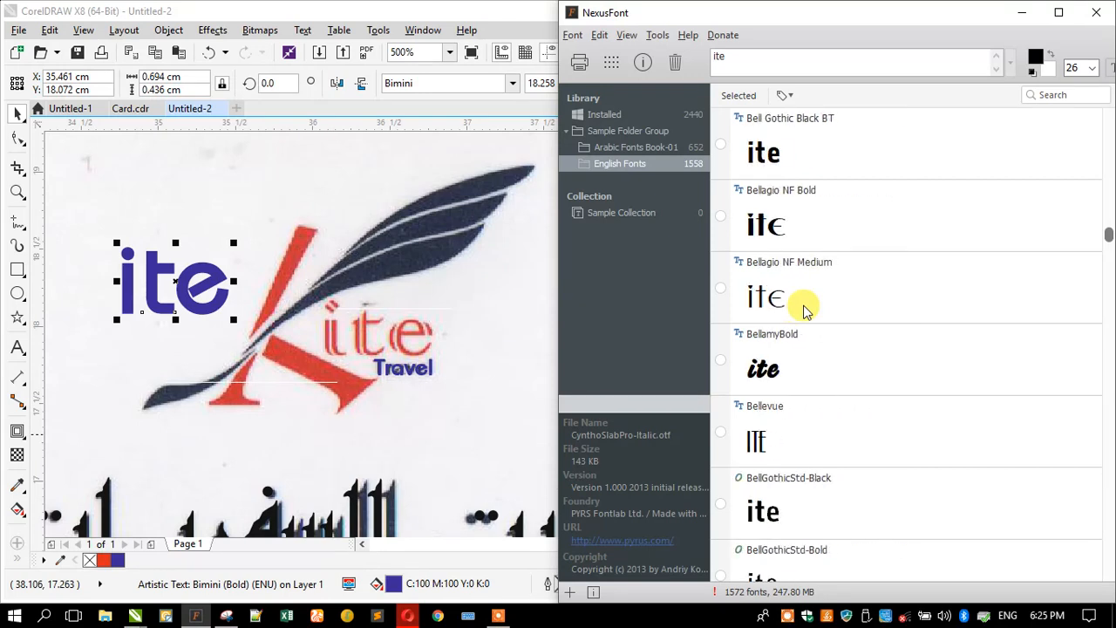
scroll(803, 310, down, 4)
scroll(803, 310, down, 10)
scroll(804, 309, down, 9)
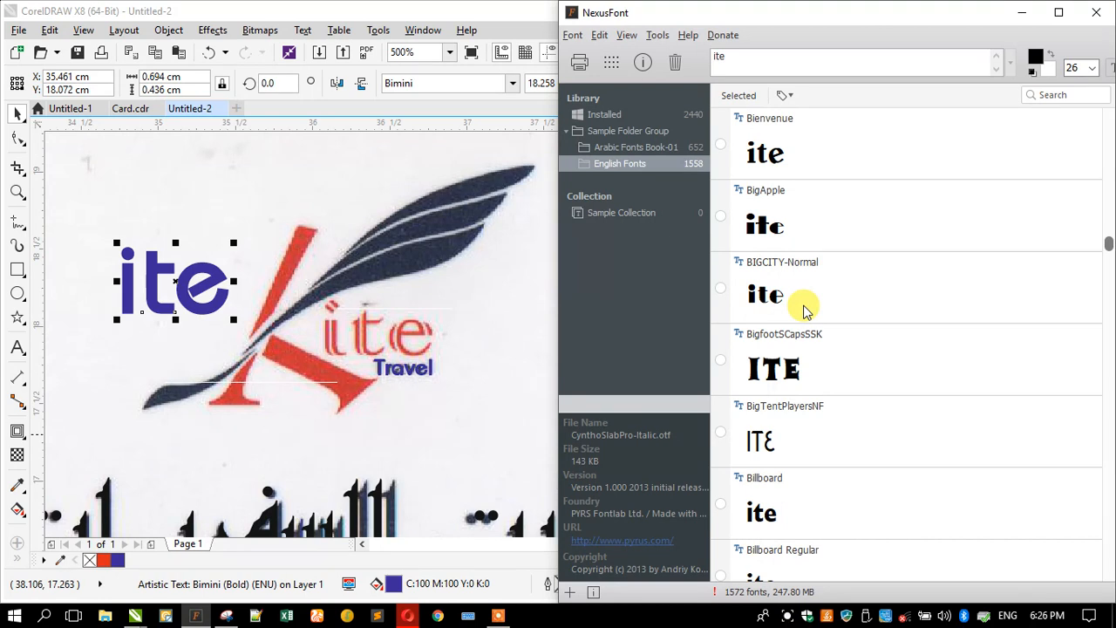
scroll(804, 309, down, 2)
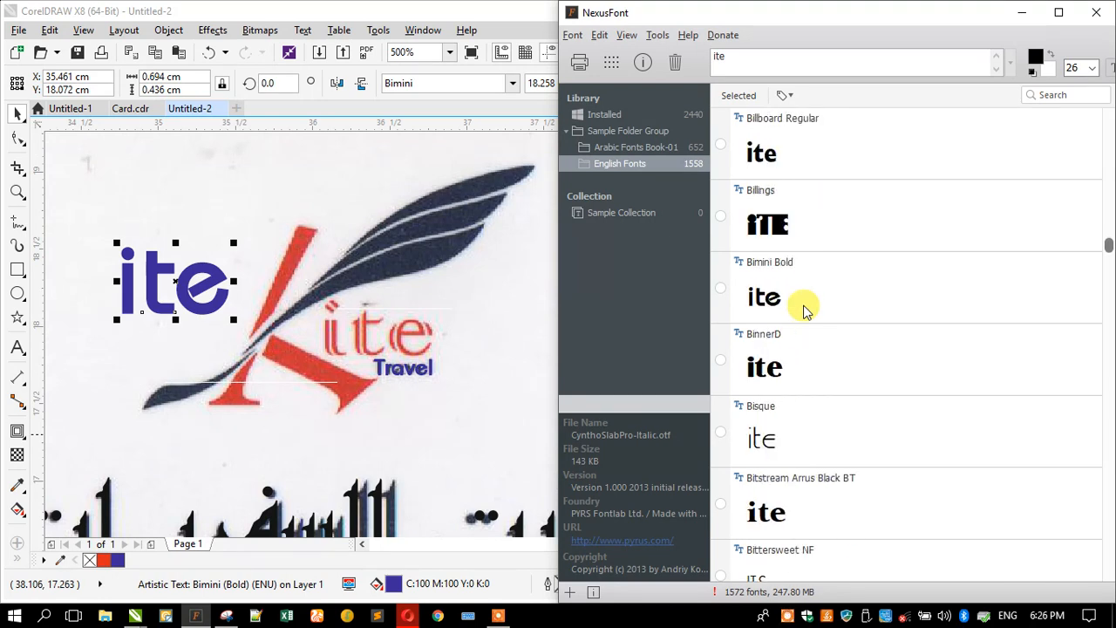
scroll(804, 309, down, 5)
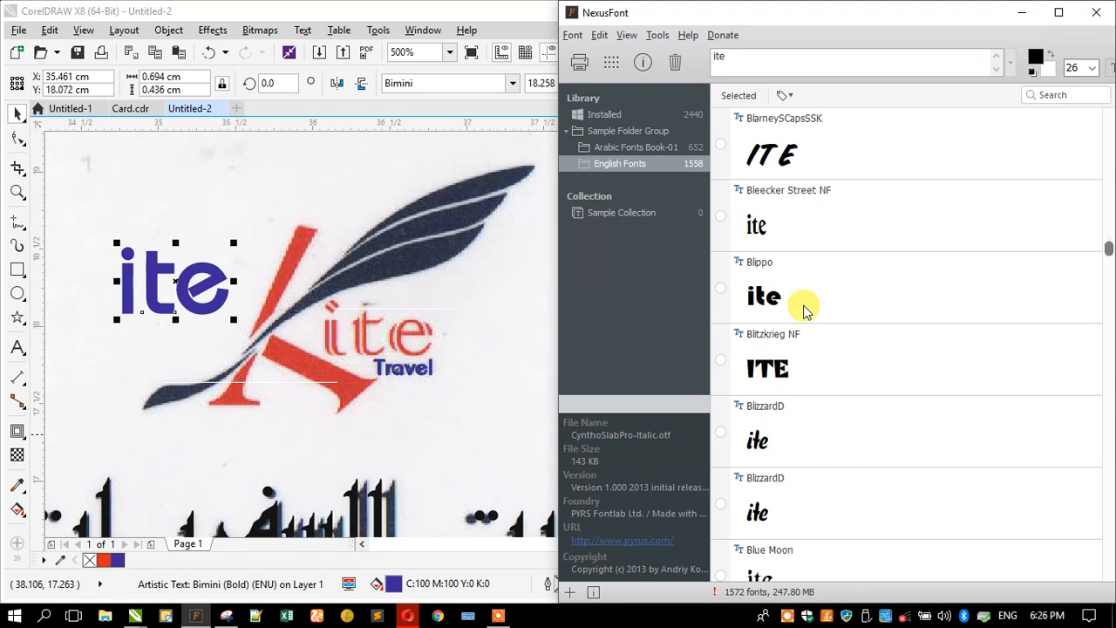
scroll(804, 309, down, 13)
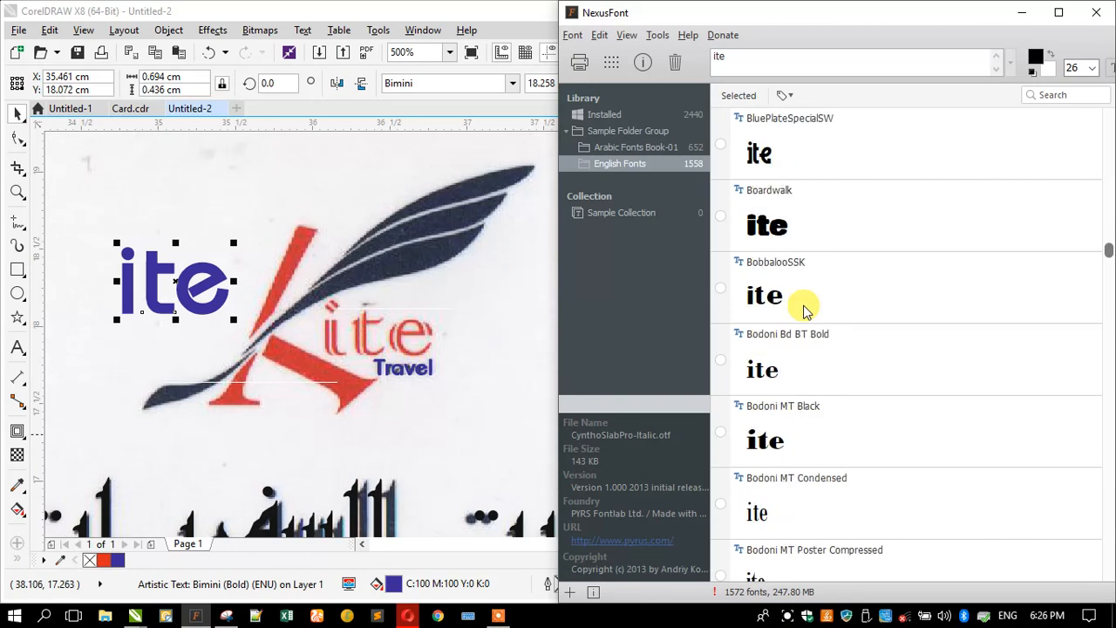
scroll(804, 309, down, 9)
scroll(803, 309, down, 7)
scroll(804, 309, down, 10)
scroll(803, 309, down, 11)
scroll(803, 309, down, 5)
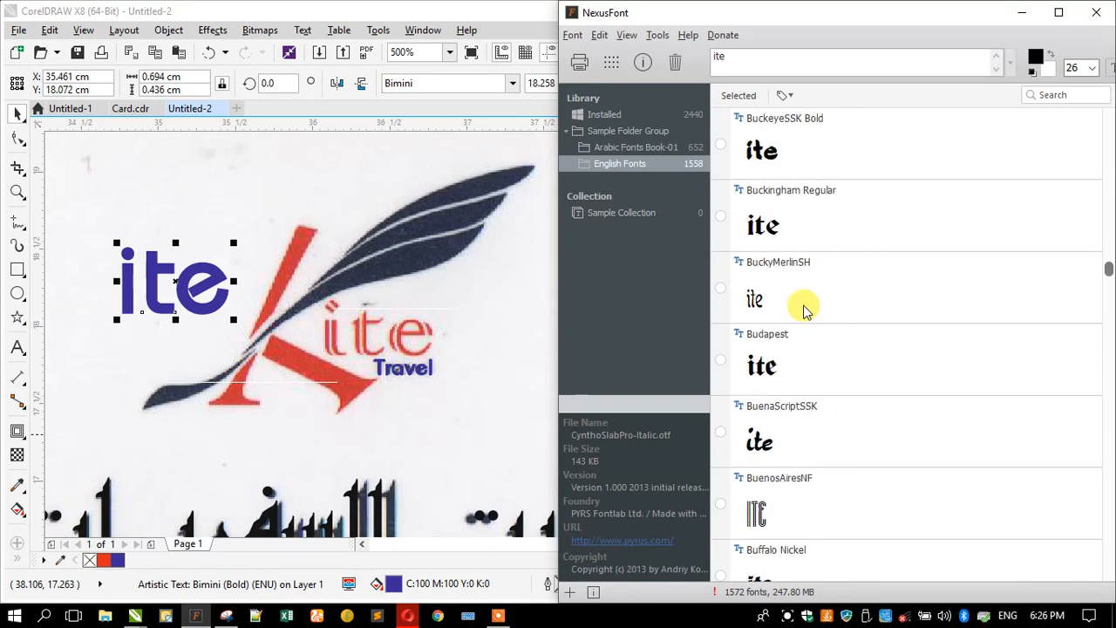
scroll(804, 309, down, 10)
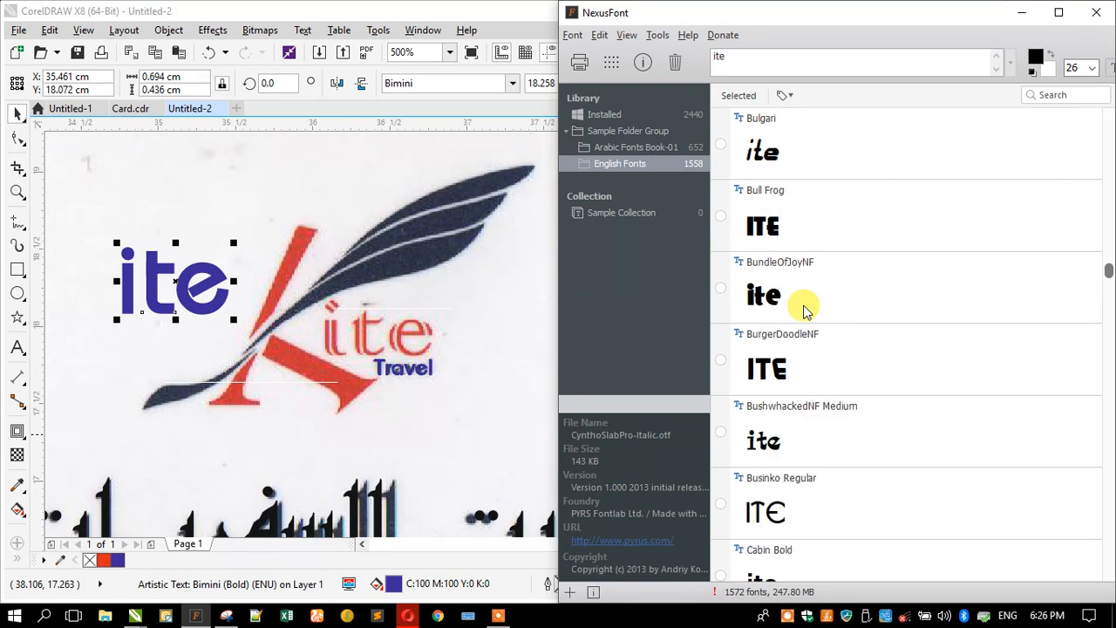
scroll(804, 310, down, 5)
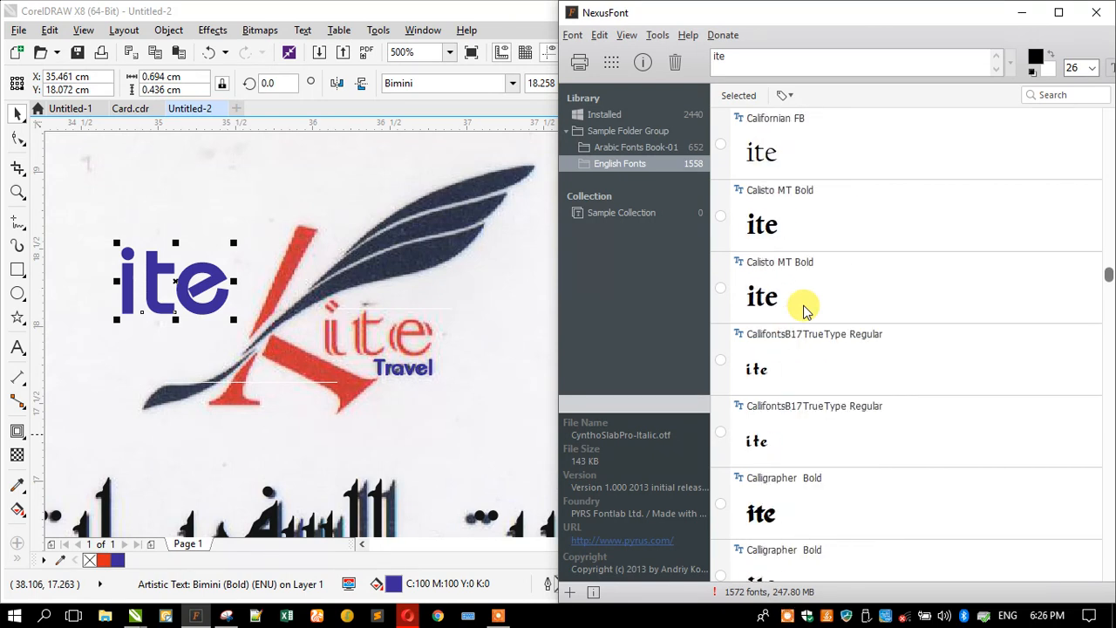
scroll(804, 309, down, 4)
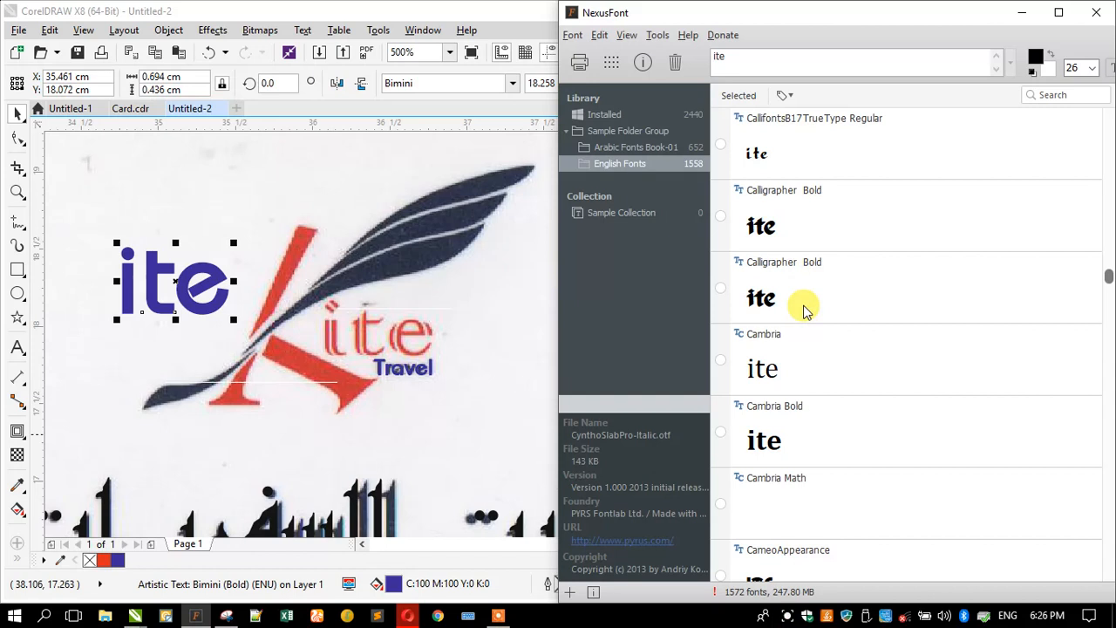
scroll(804, 310, down, 7)
scroll(804, 310, down, 3)
scroll(804, 309, down, 6)
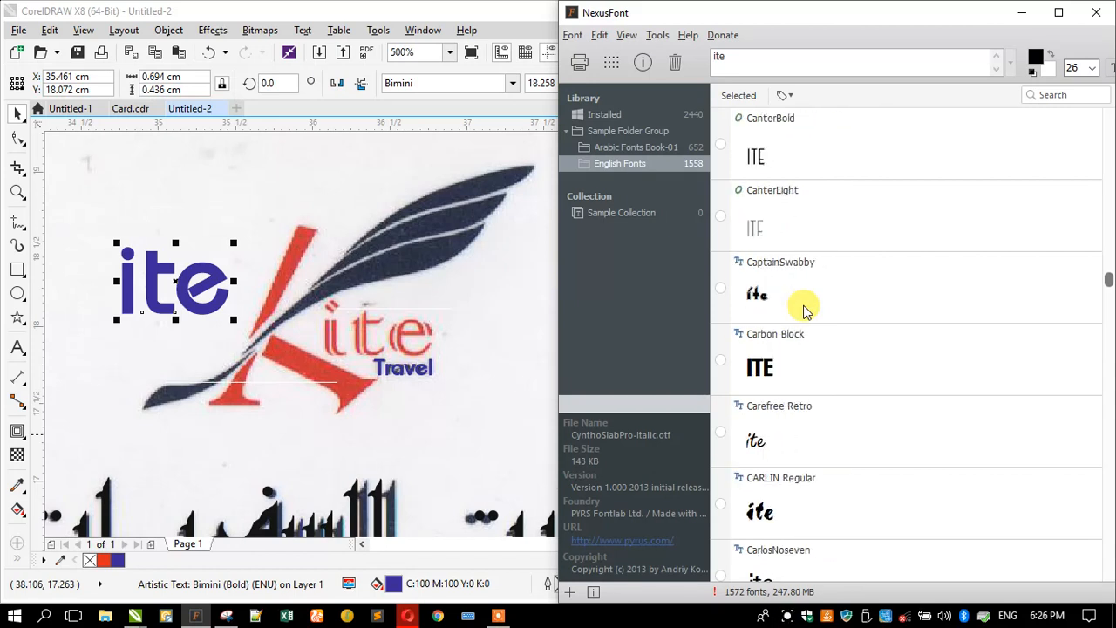
scroll(804, 309, down, 9)
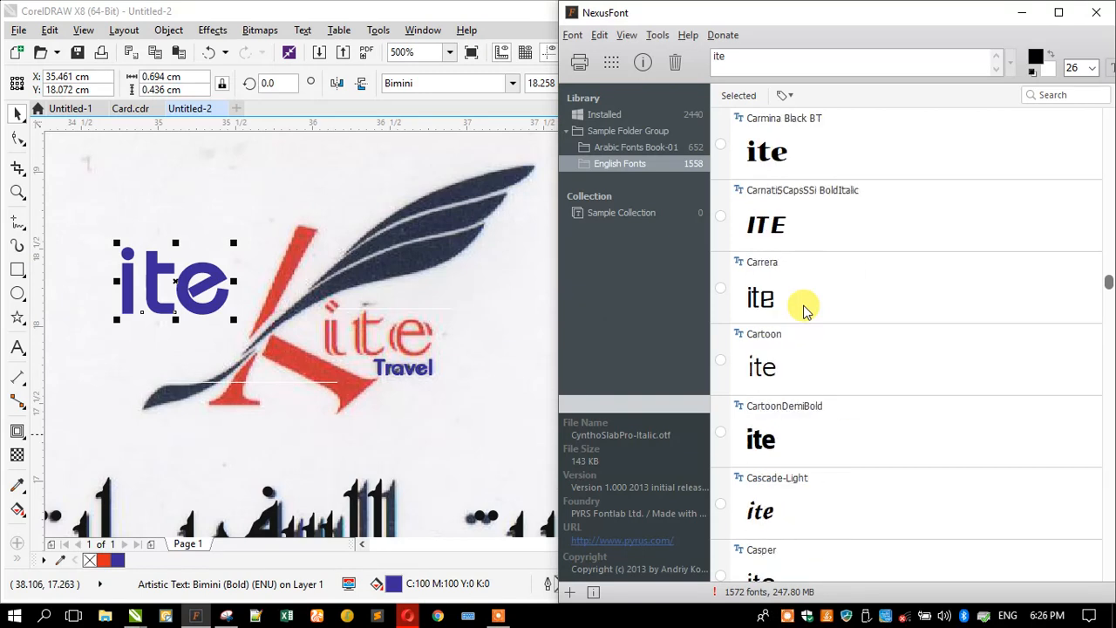
scroll(804, 309, down, 2)
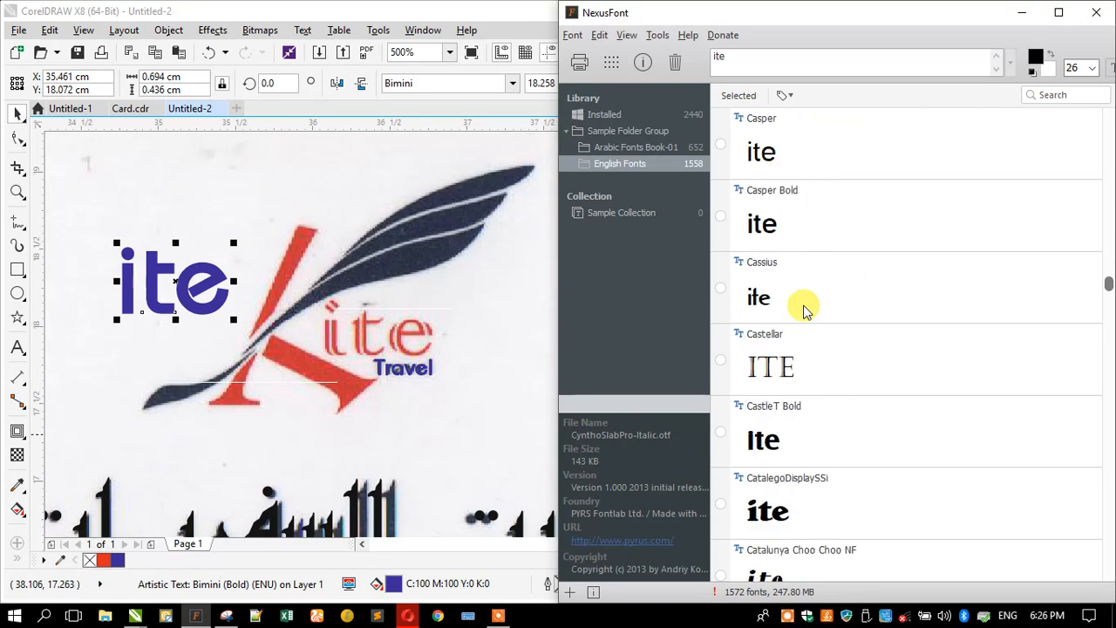
- Browse on from Castellar down the preview list and select Colonna MT to show its details
click(789, 370)
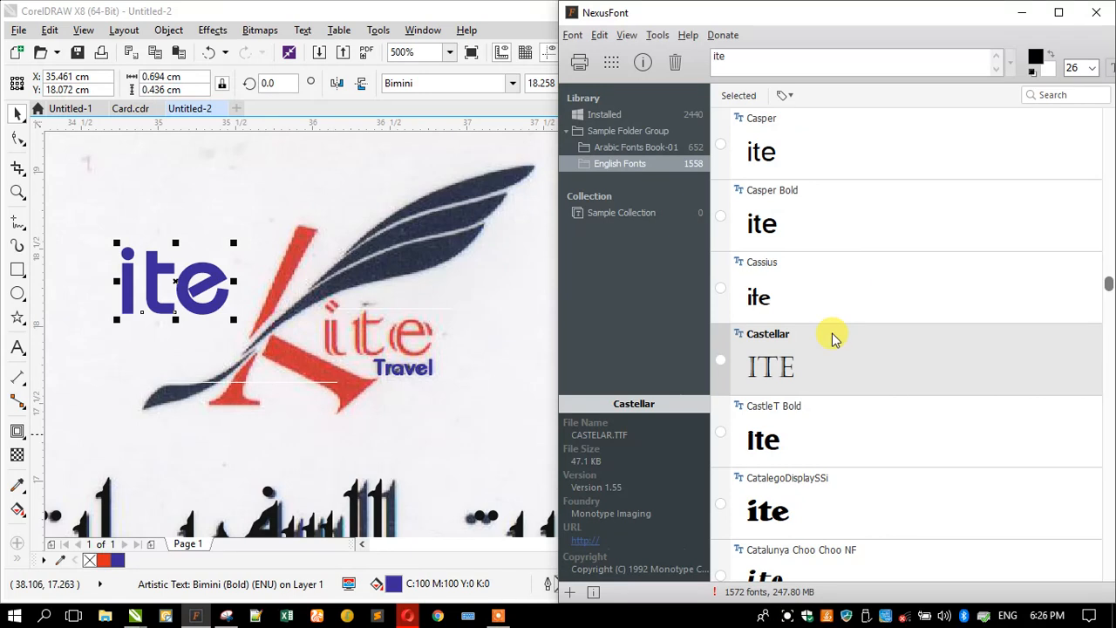
scroll(830, 345, down, 3)
scroll(830, 345, down, 8)
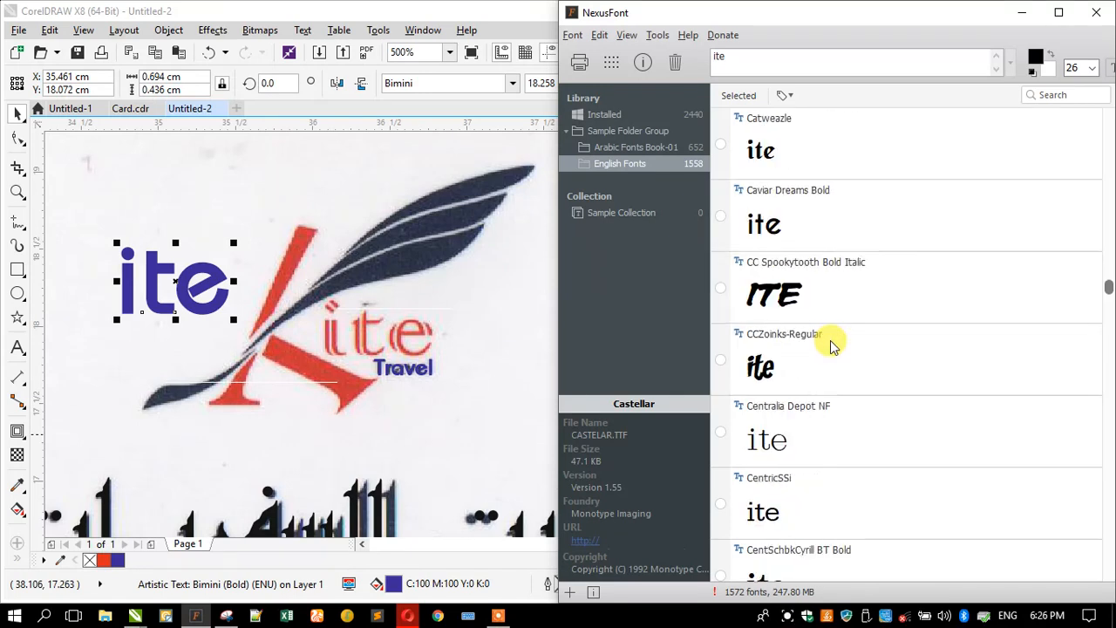
scroll(830, 345, down, 3)
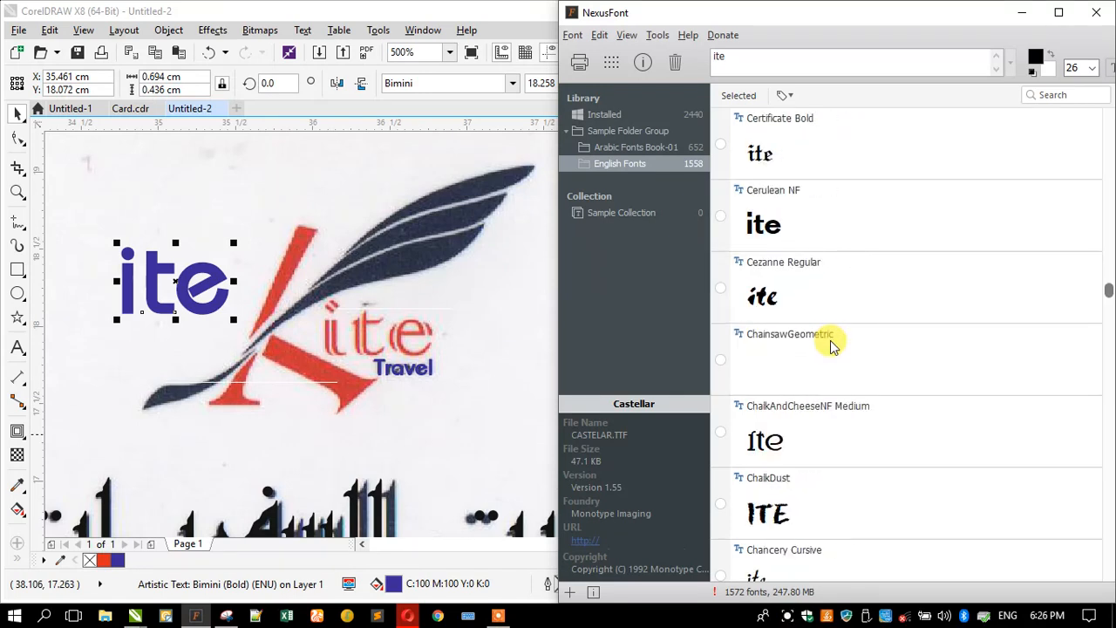
scroll(830, 345, down, 7)
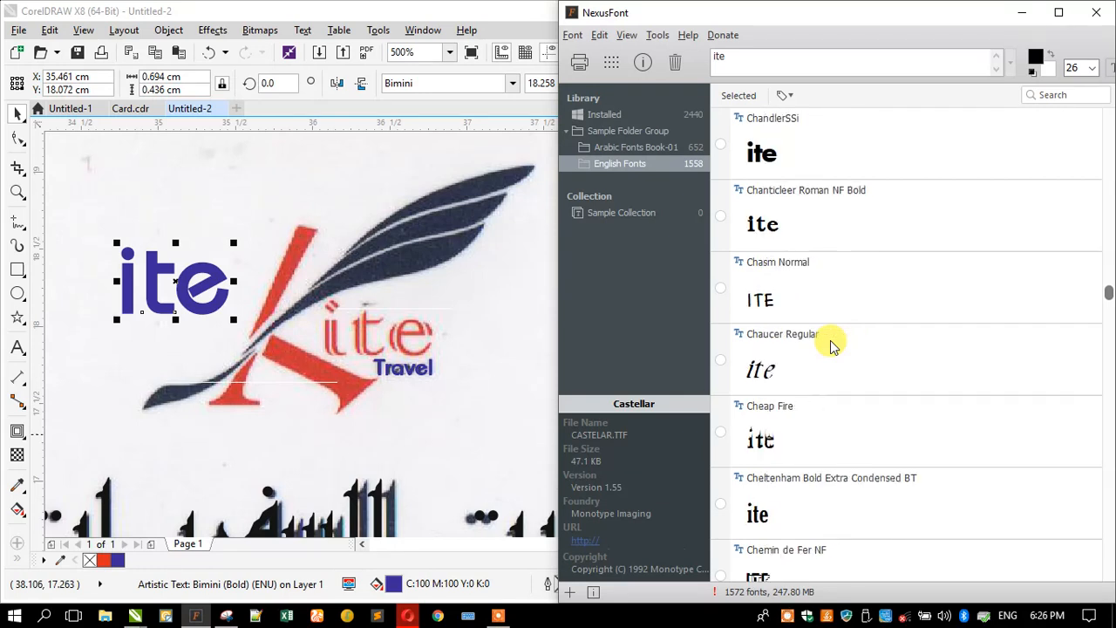
scroll(830, 345, down, 9)
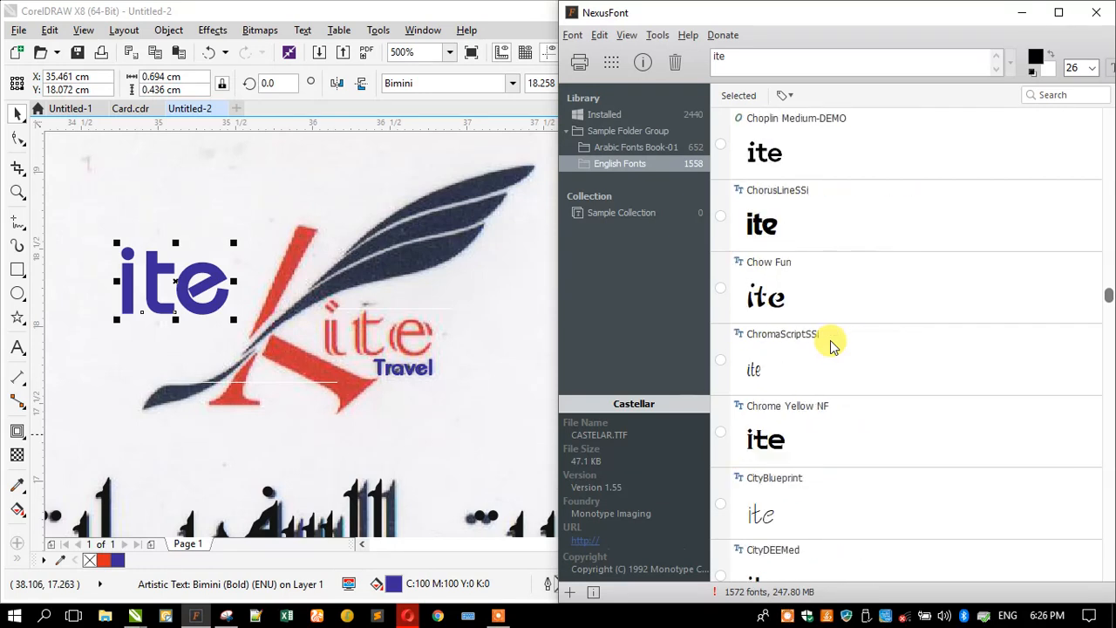
scroll(829, 345, down, 5)
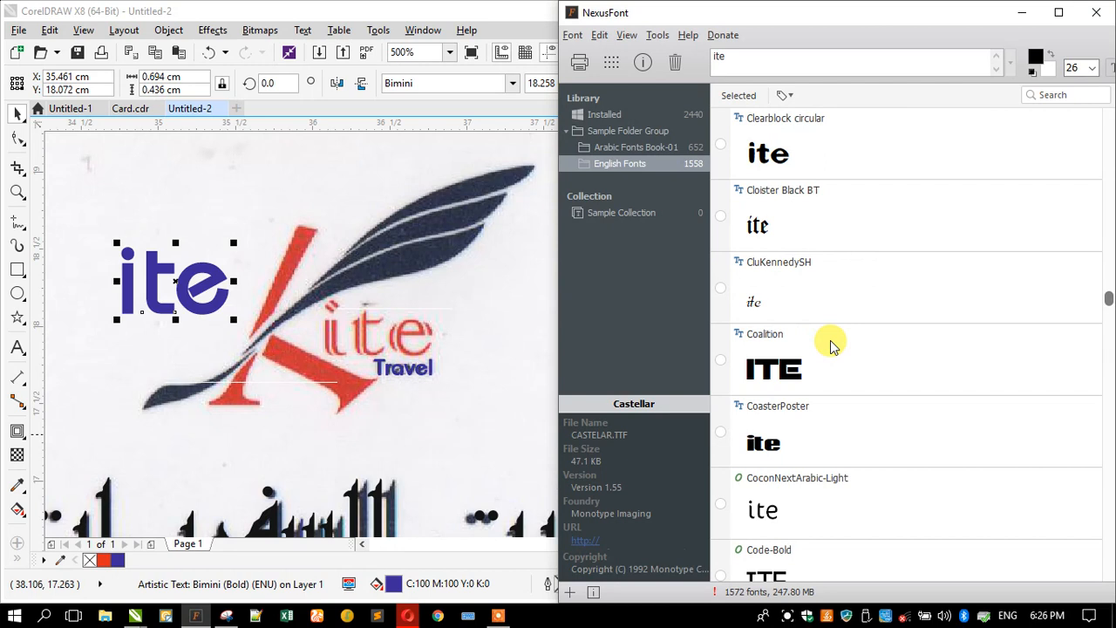
scroll(829, 345, down, 4)
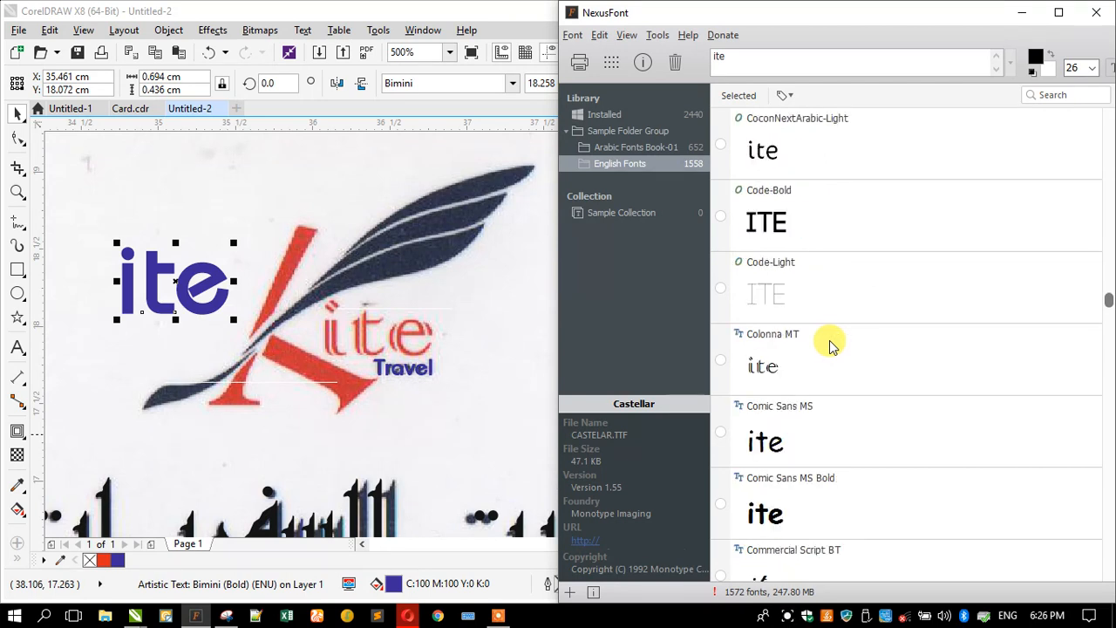
click(802, 361)
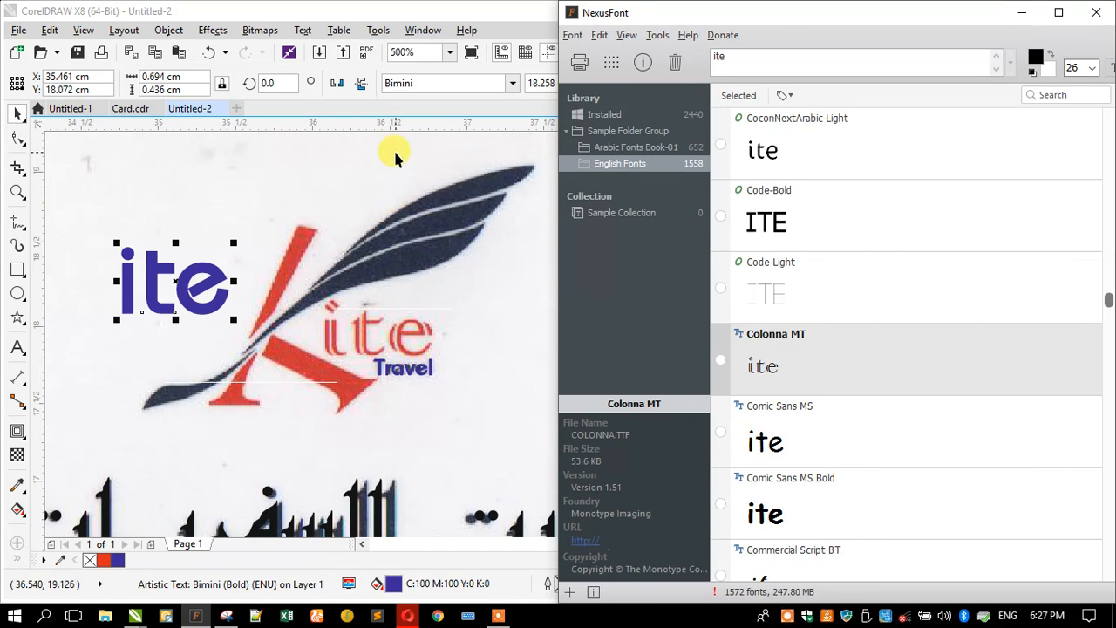
- Set the ite text to Colonna MT and move it onto the logo's ite lettering
click(431, 81)
text(colonna MT)
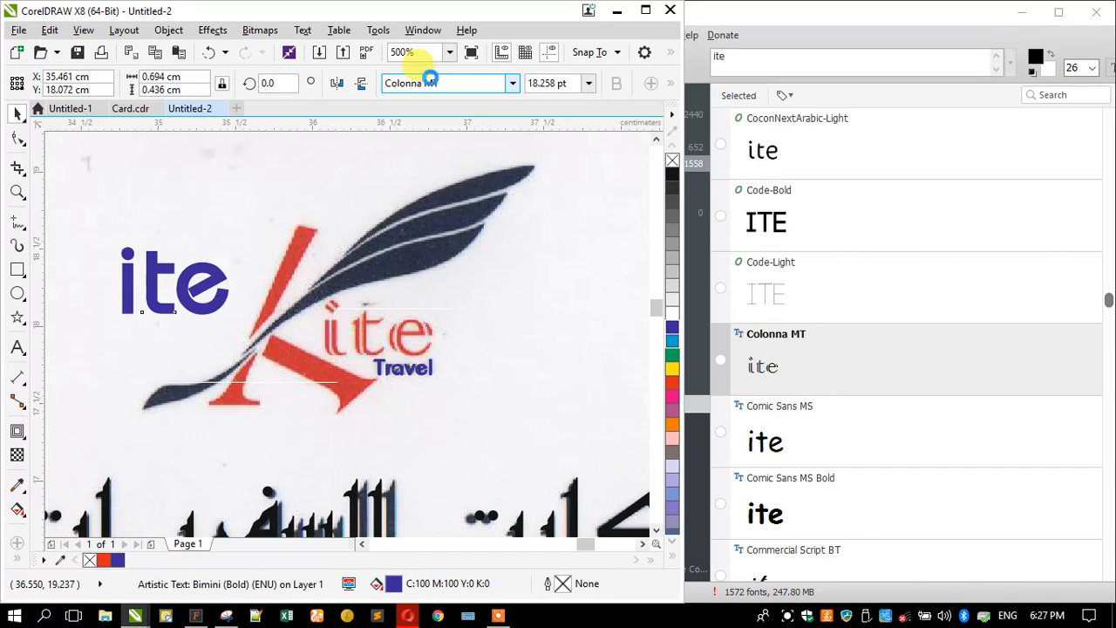
key(Return)
drag(155, 289, 311, 319)
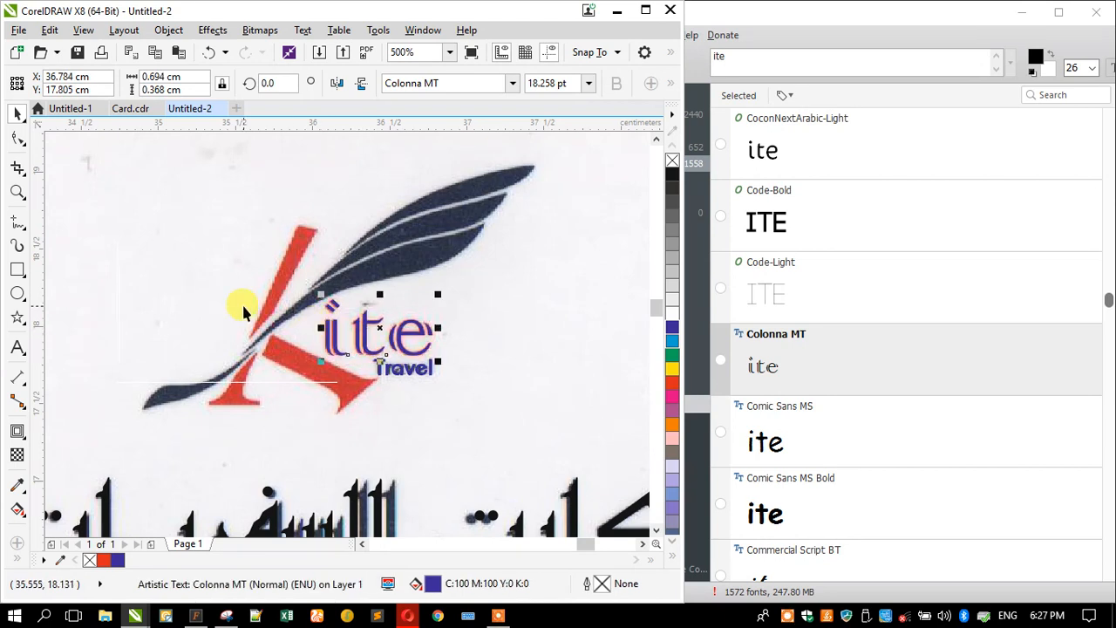
- Drop a copy of the Arabic title over & TOURISM, shrink it to about half width, and edit it
scroll(244, 312, down, 2)
scroll(244, 312, down, 1)
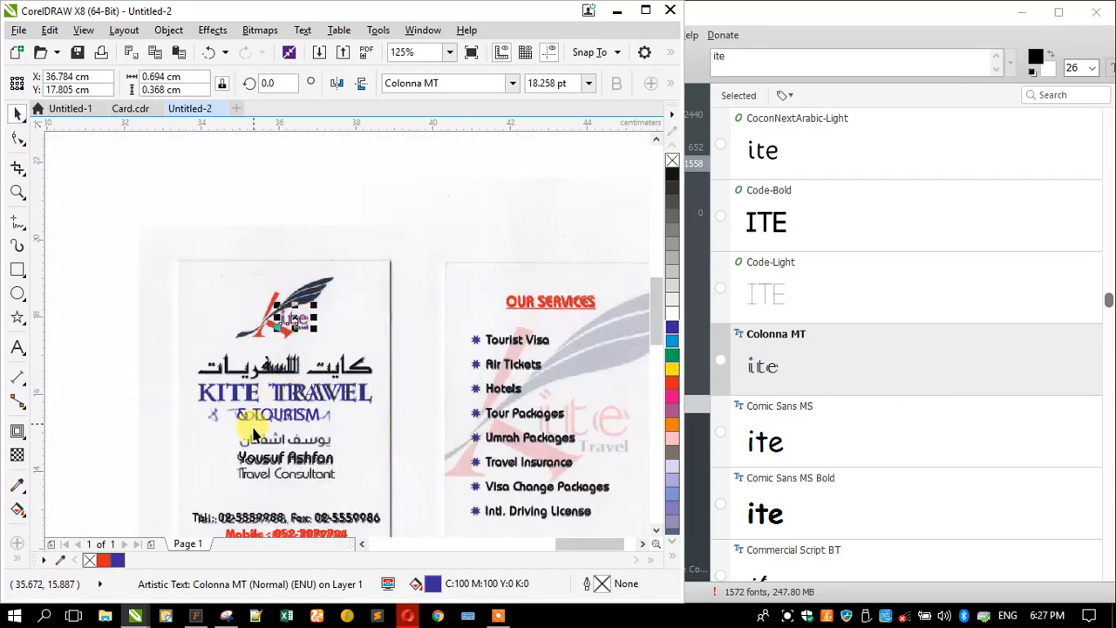
scroll(242, 461, up, 1)
click(299, 295)
drag(299, 294, 284, 383)
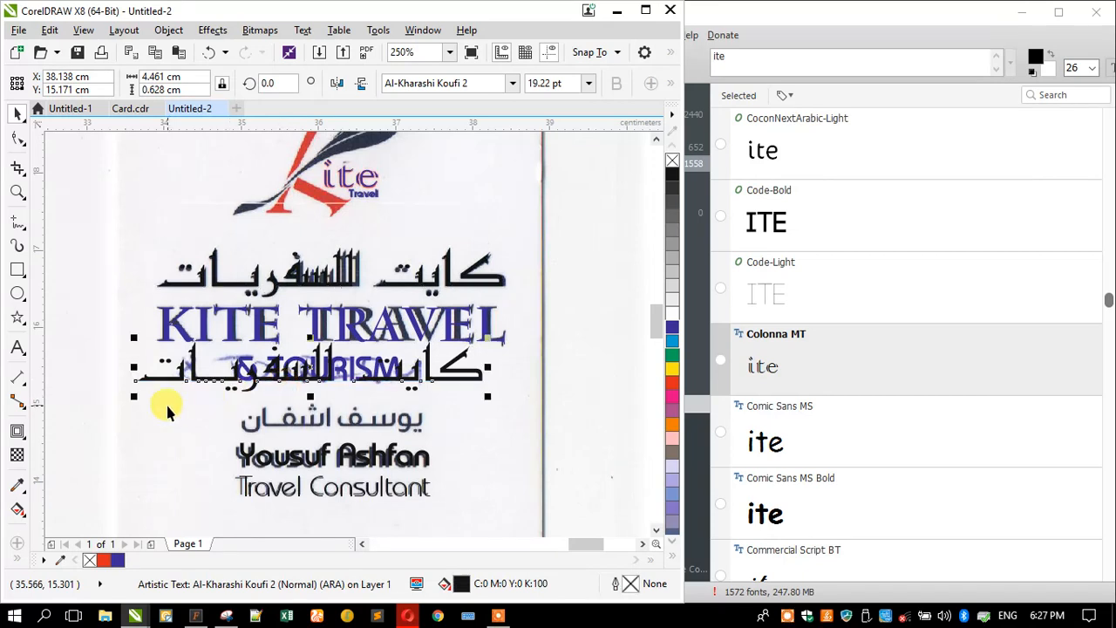
drag(131, 395, 208, 386)
double_click(221, 380)
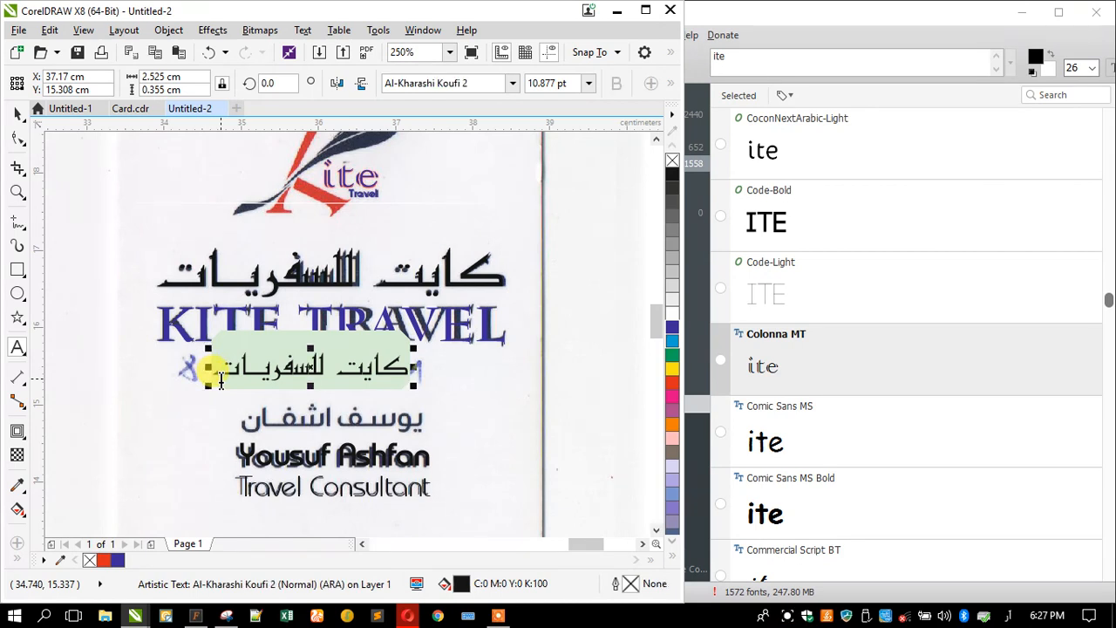
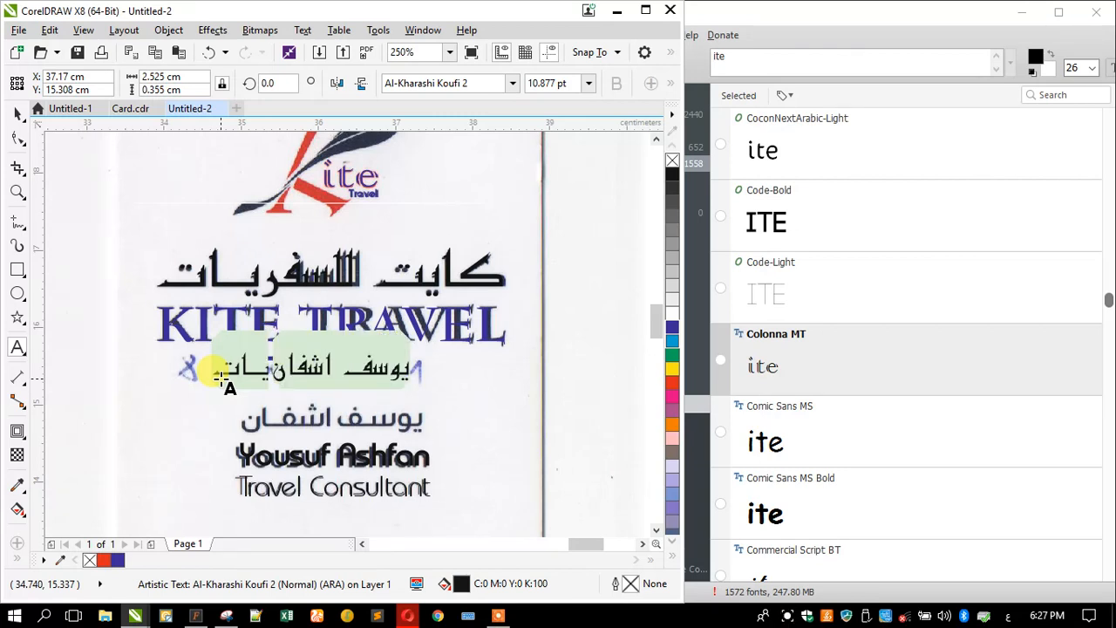
- Retype the small Arabic copy over & TOURISM as the consultant's name in Arabic
click(791, 57)
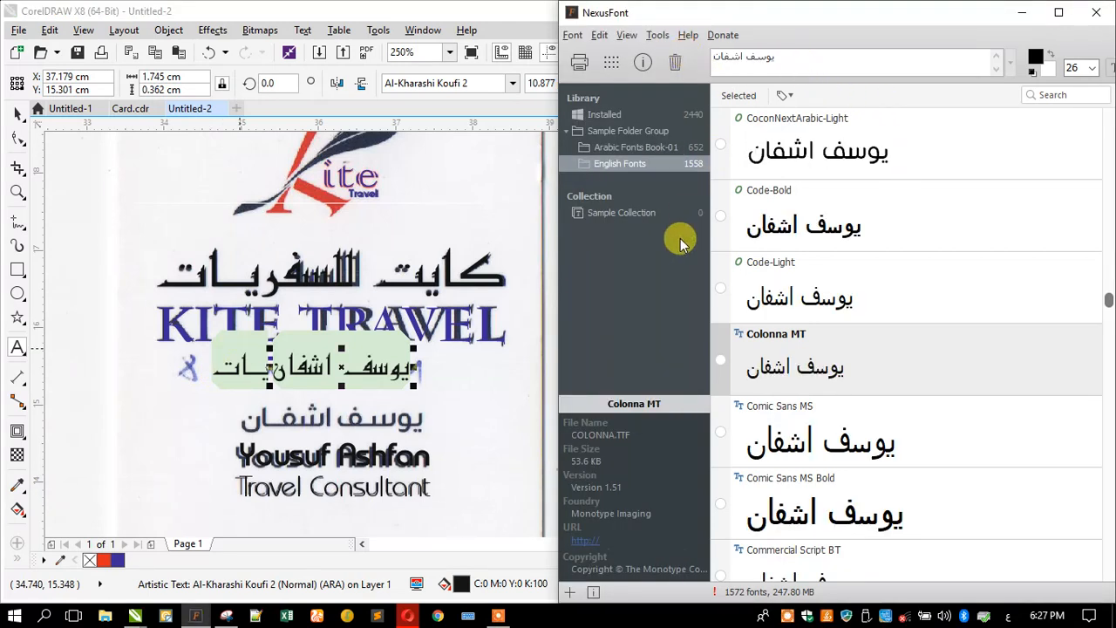
- Show the Arabic Fonts Book-01 collection and browse its previews starting from A Thuluth
click(624, 147)
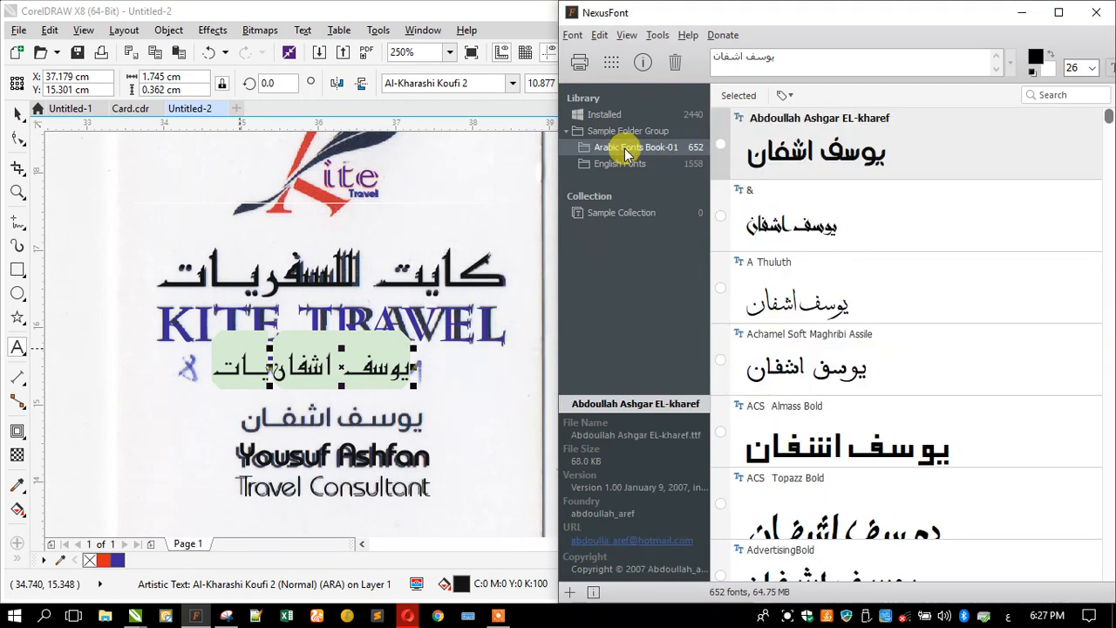
click(761, 305)
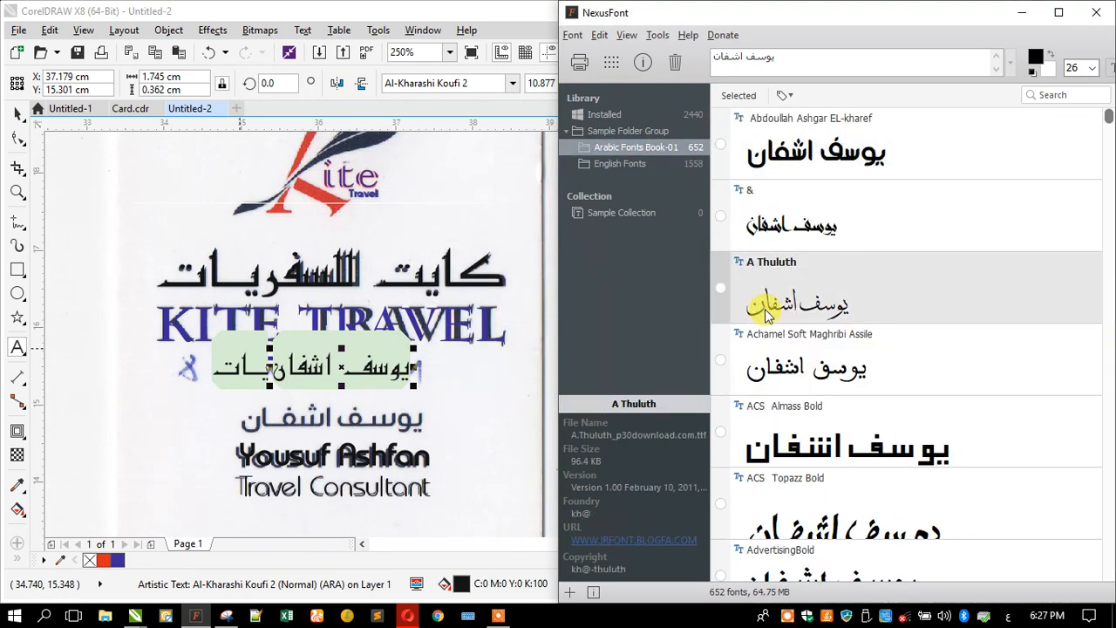
scroll(838, 358, down, 10)
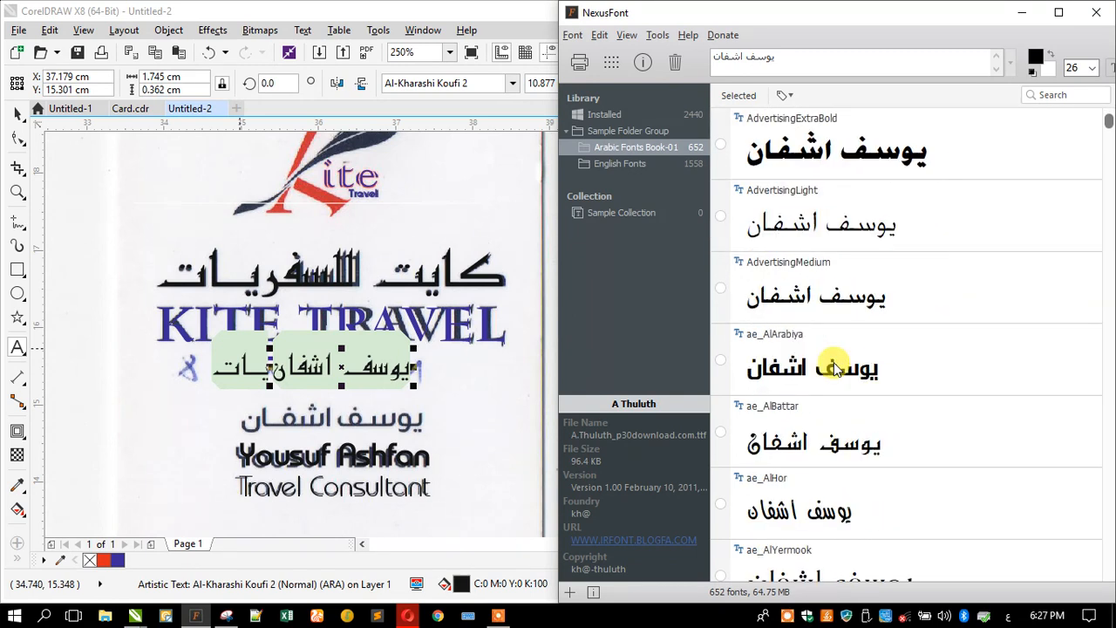
scroll(835, 369, down, 10)
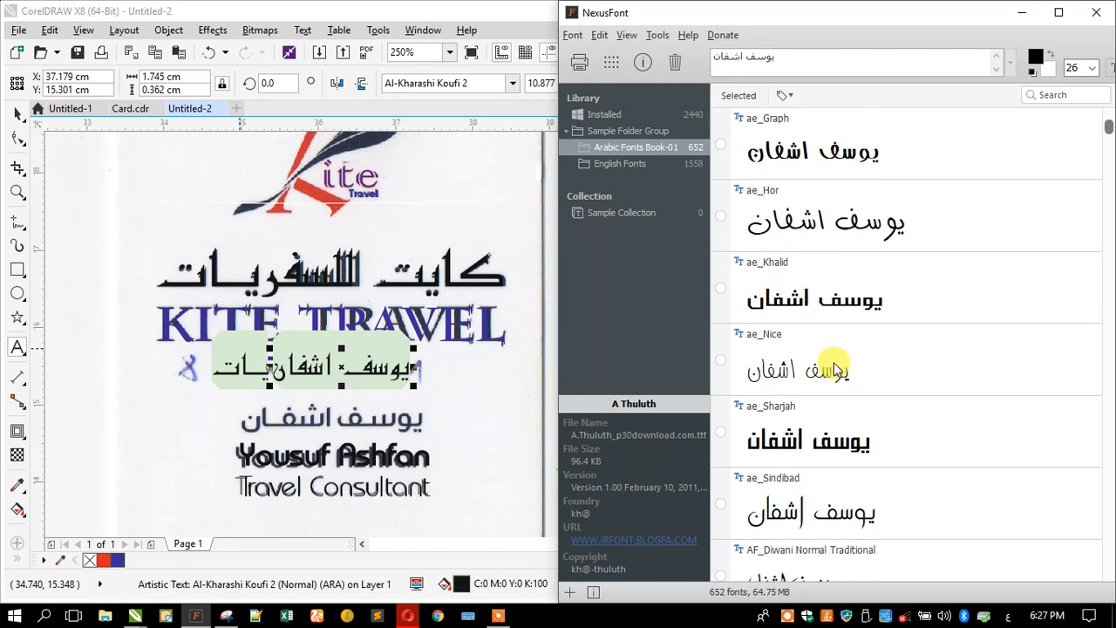
scroll(835, 369, down, 10)
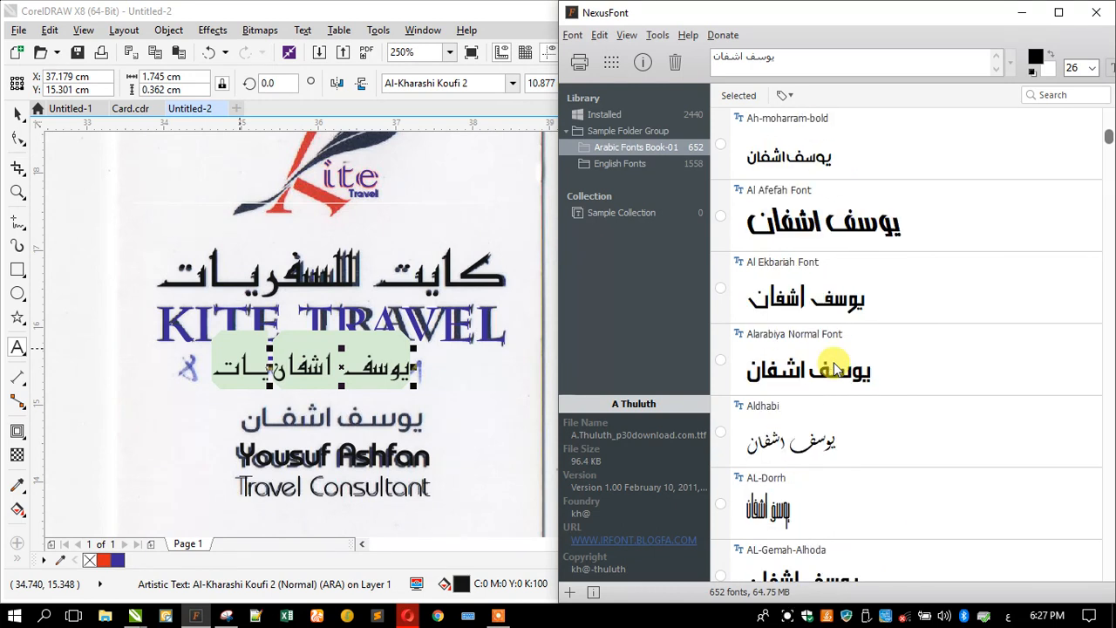
scroll(835, 369, up, 2)
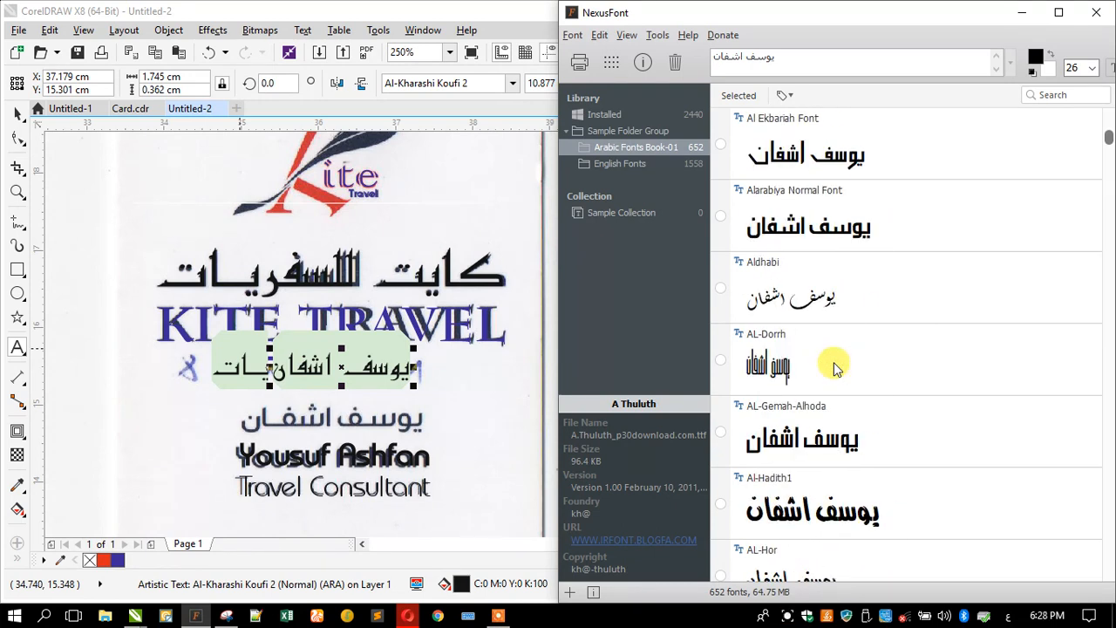
- Zoom in on the card's Arabic name in CorelDRAW, then view the AL-Dorrh font details
click(18, 192)
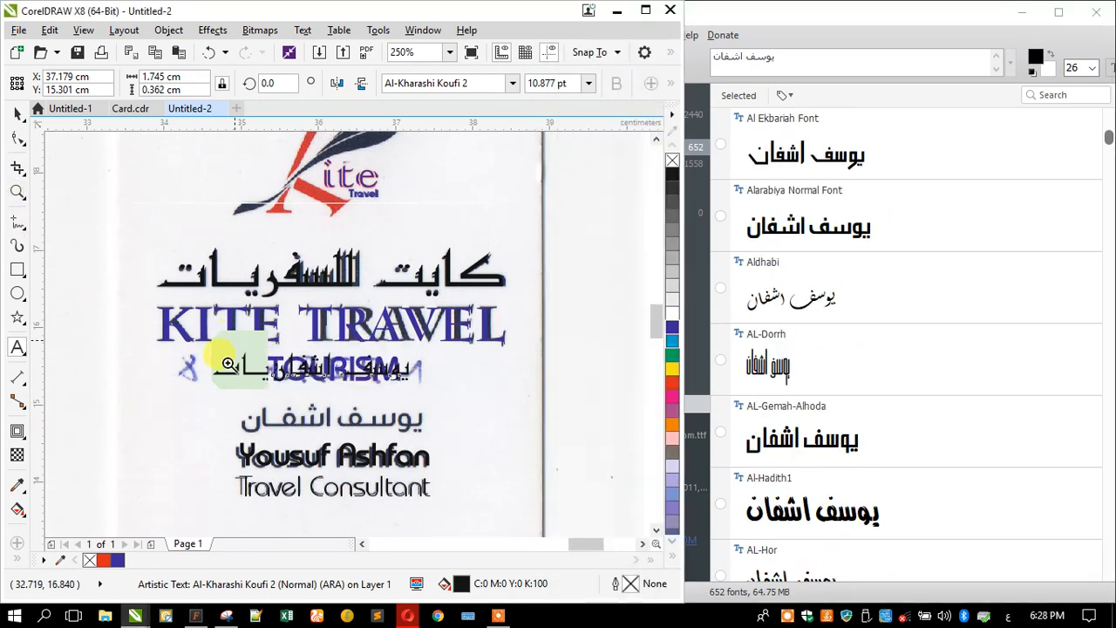
click(439, 444)
click(824, 336)
scroll(824, 336, down, 4)
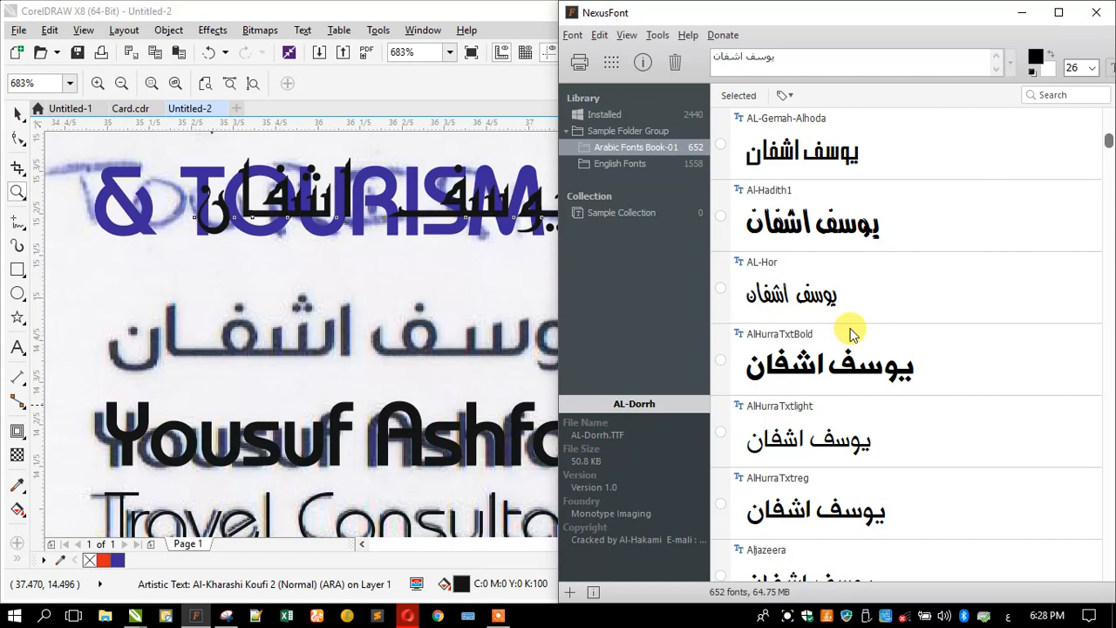
- Scroll the Arabic-name previews past the GE SS families to GE Wide ExtraBold and the Hacen typefaces
scroll(850, 334, down, 4)
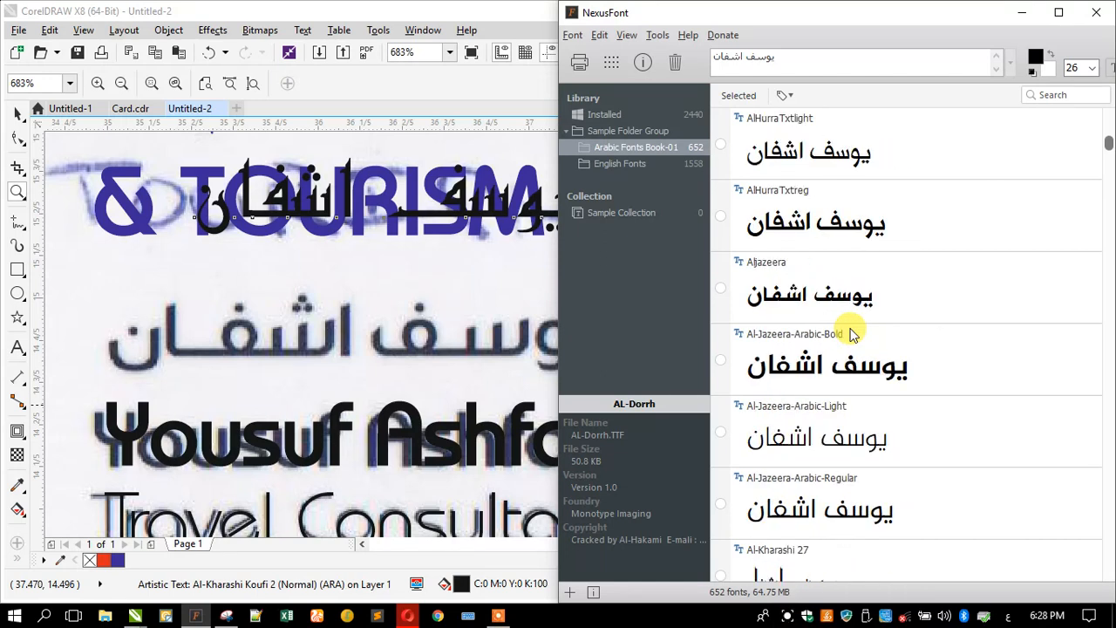
scroll(850, 334, down, 4)
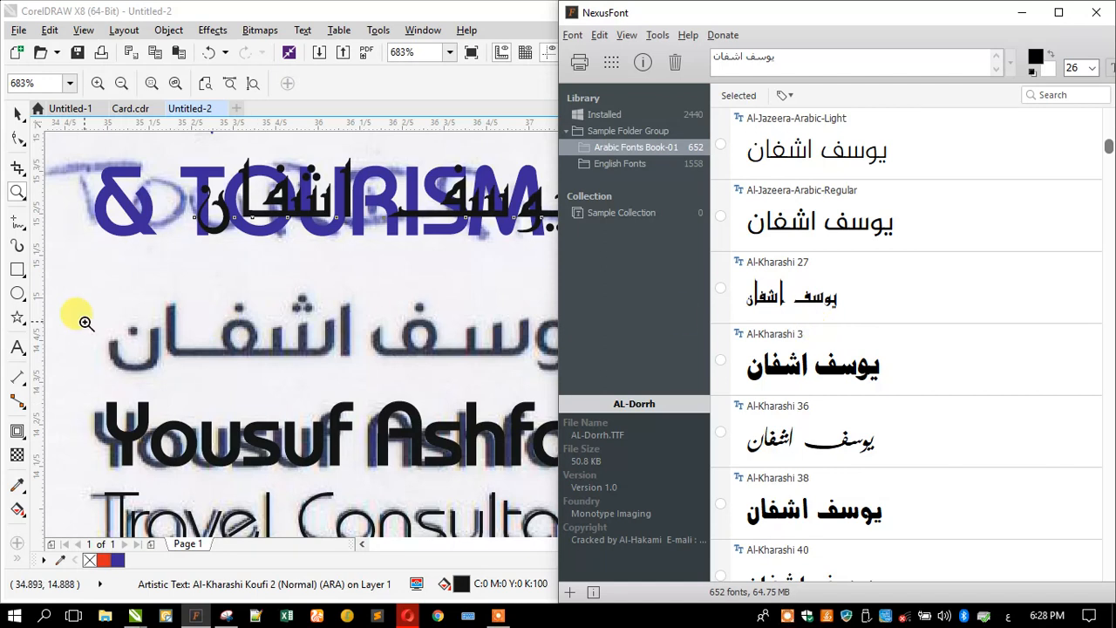
scroll(863, 322, down, 3)
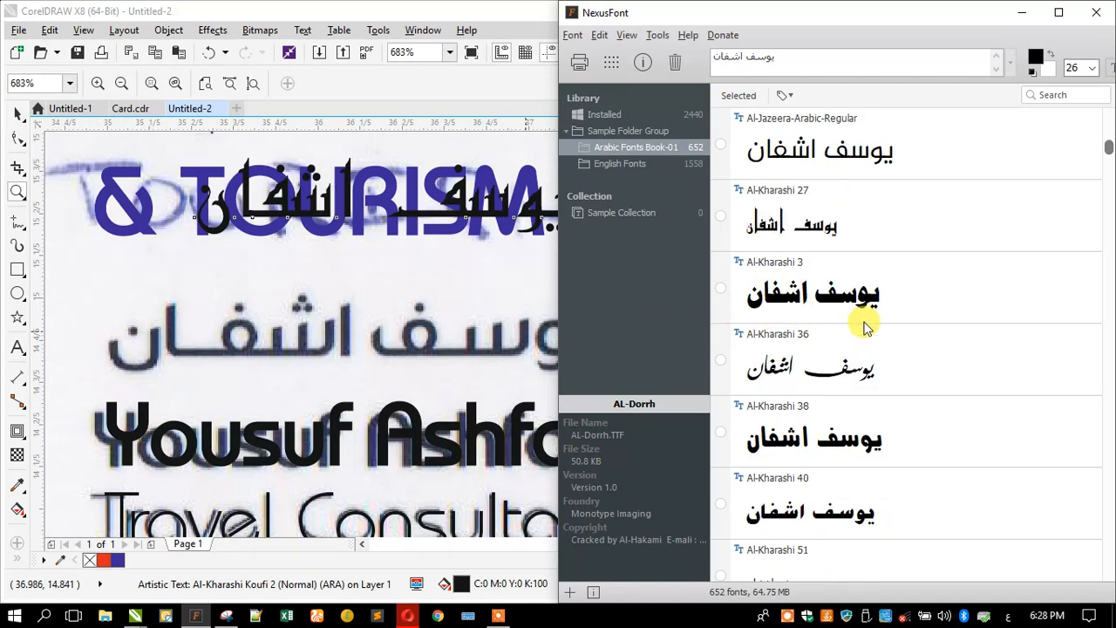
scroll(866, 327, down, 11)
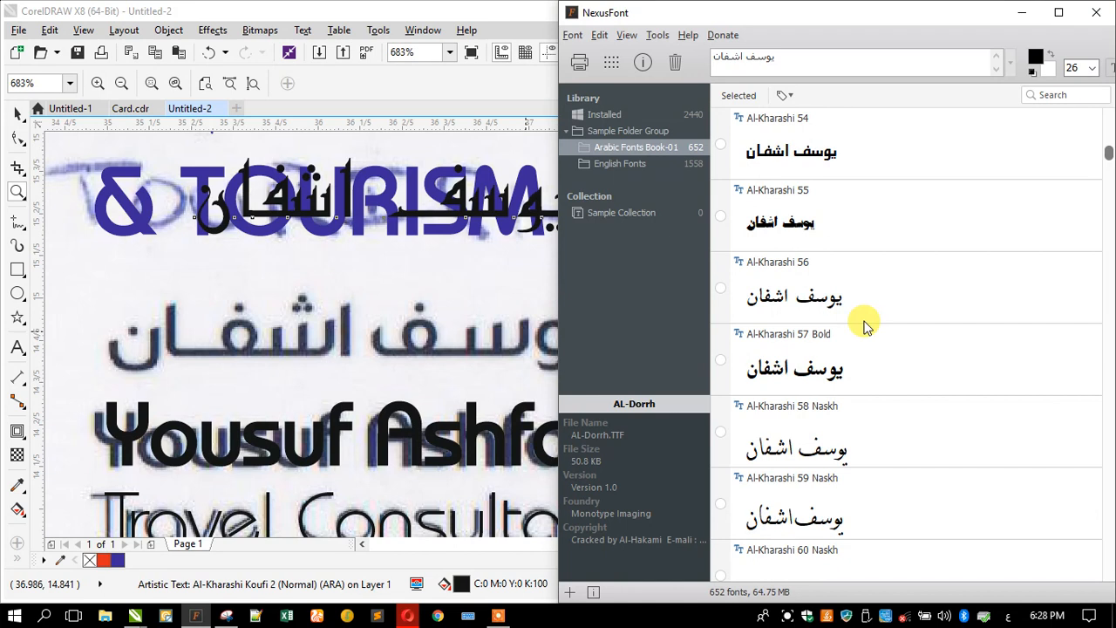
scroll(866, 327, down, 10)
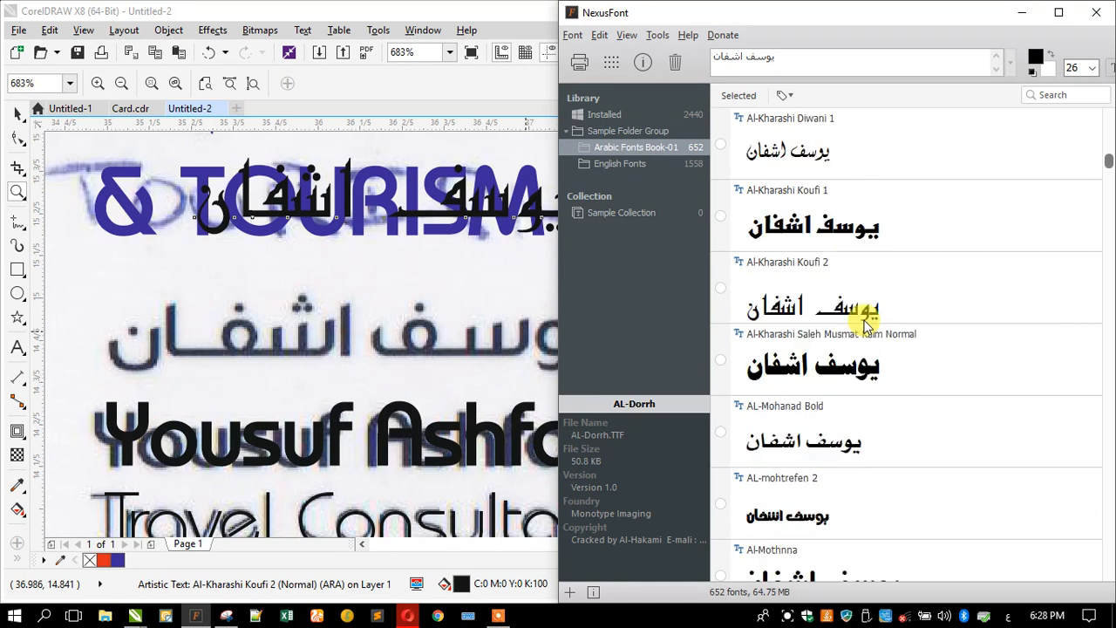
scroll(866, 326, down, 9)
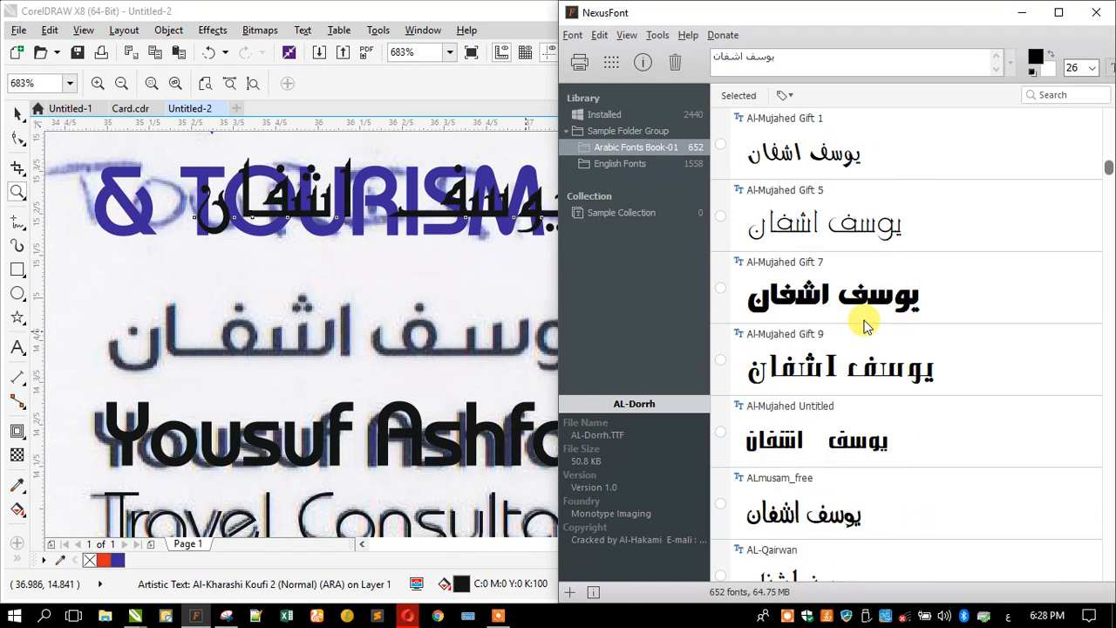
scroll(865, 326, down, 2)
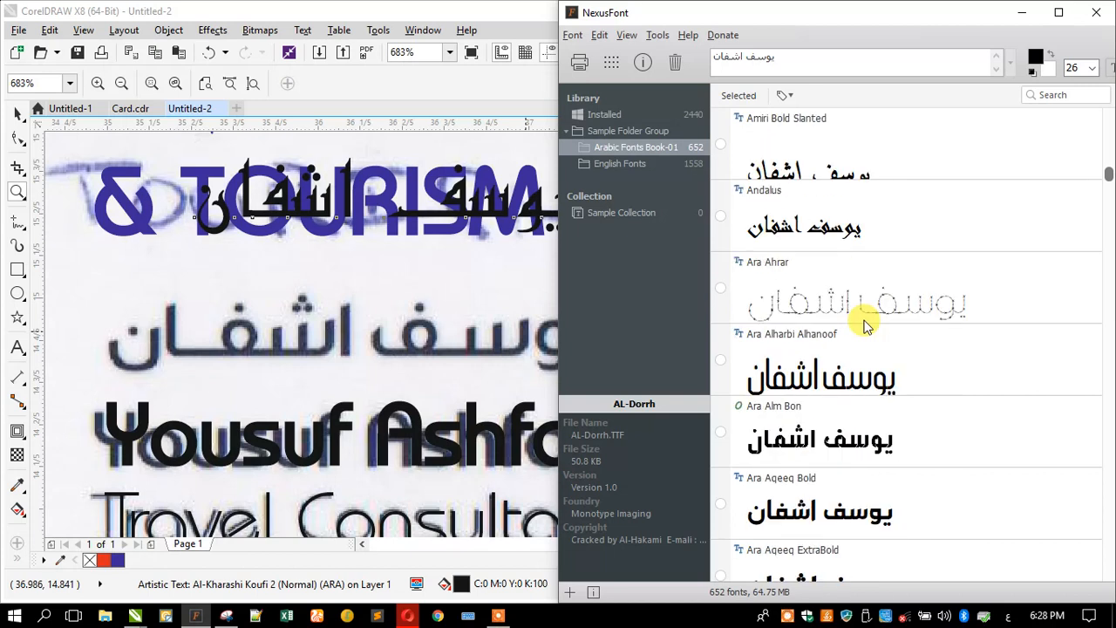
scroll(865, 327, down, 7)
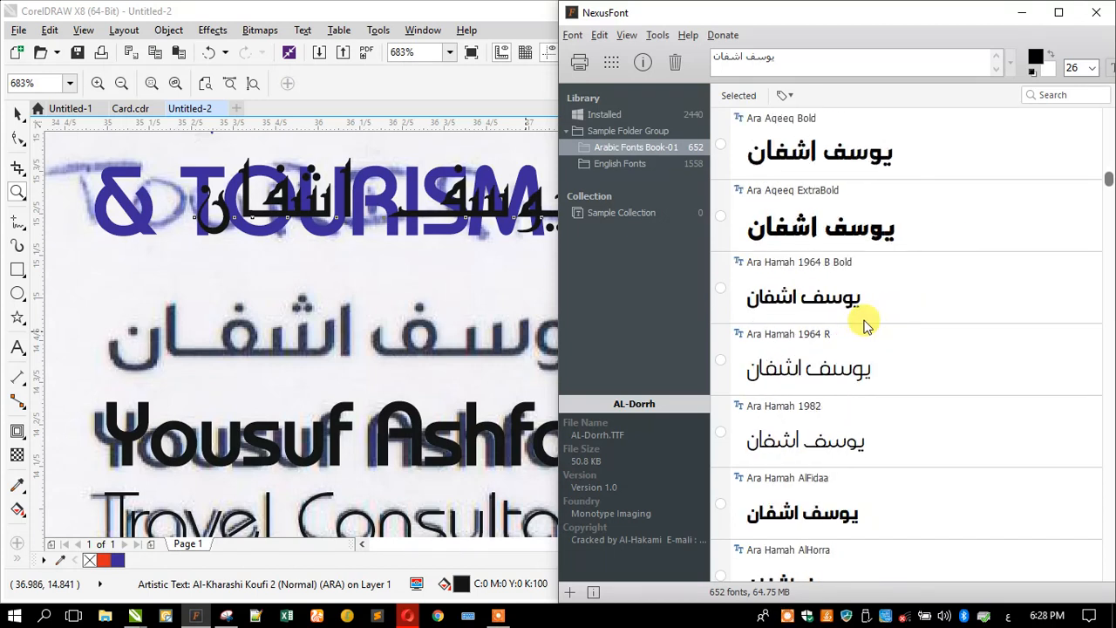
scroll(865, 326, down, 4)
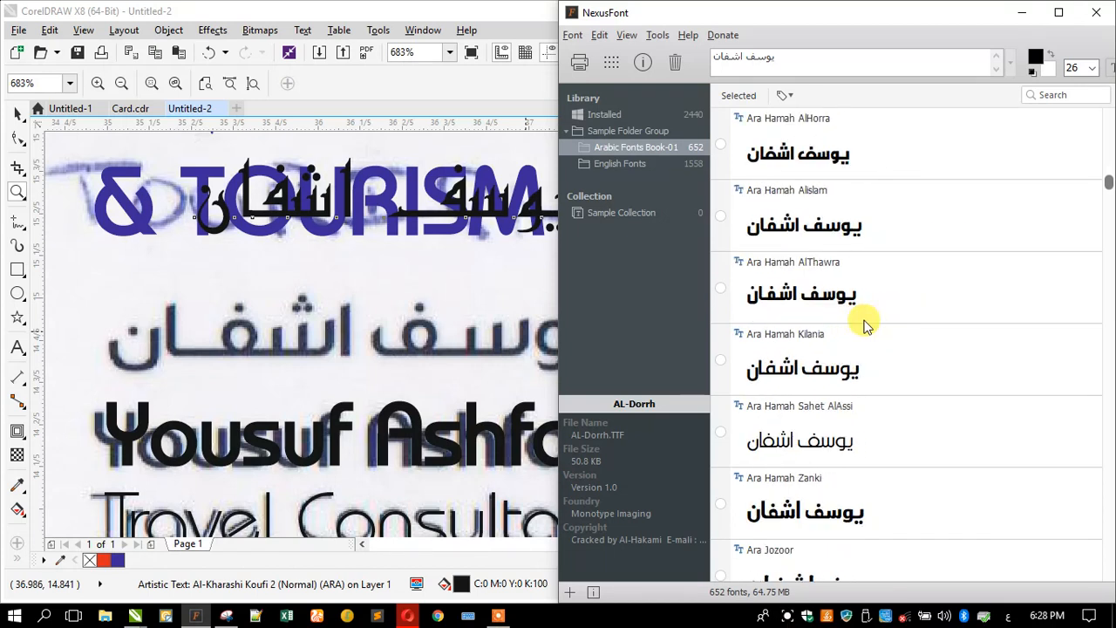
scroll(866, 327, down, 5)
scroll(865, 327, up, 2)
scroll(865, 325, down, 4)
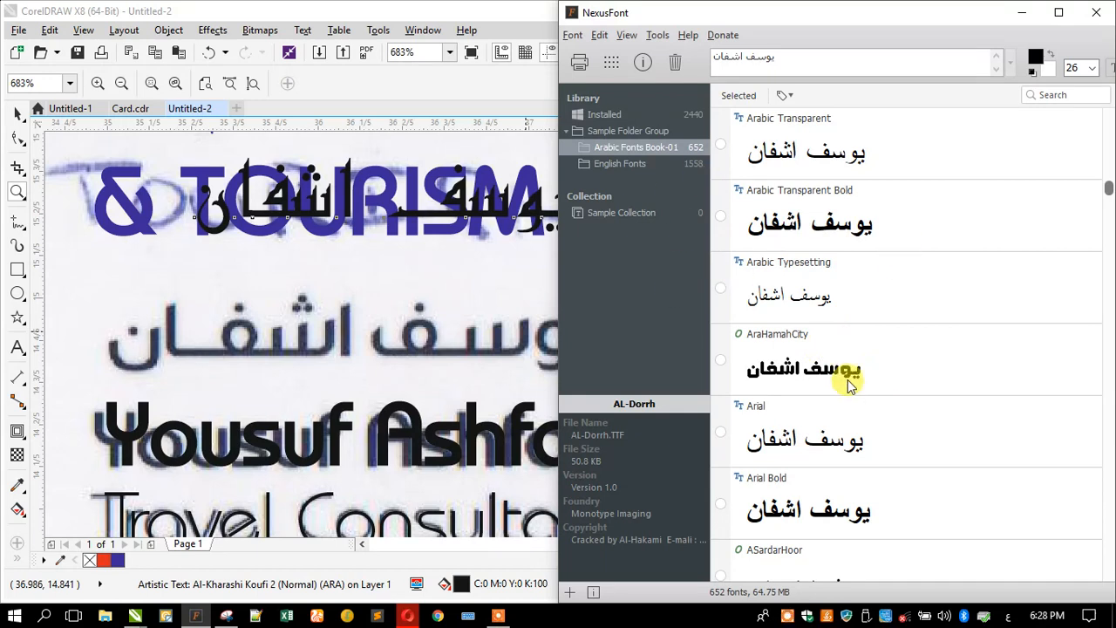
scroll(852, 399, down, 2)
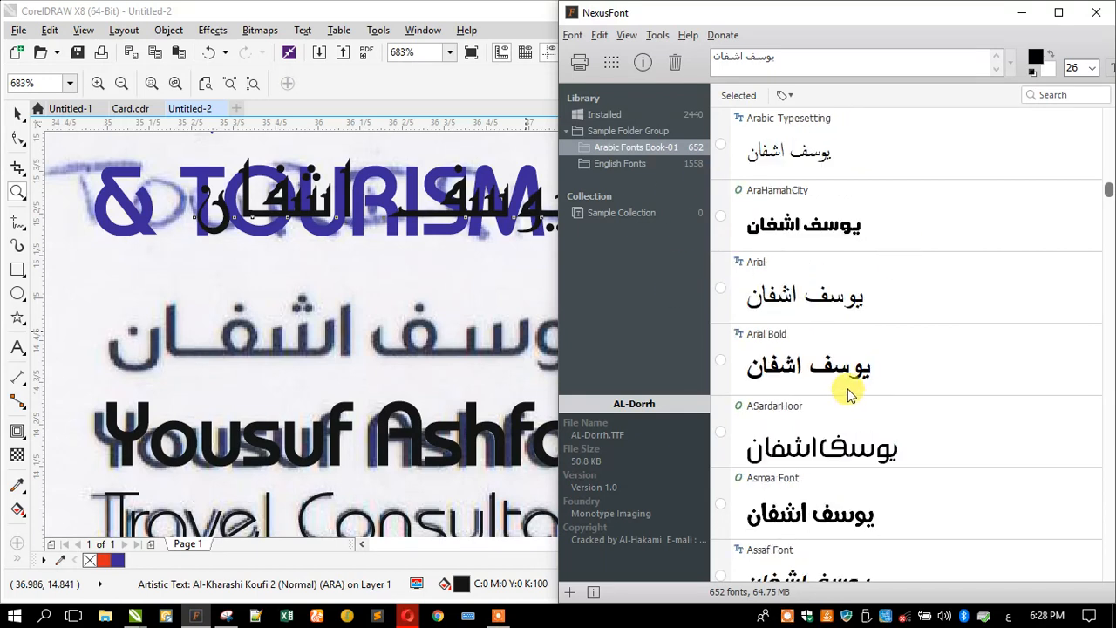
scroll(850, 395, down, 3)
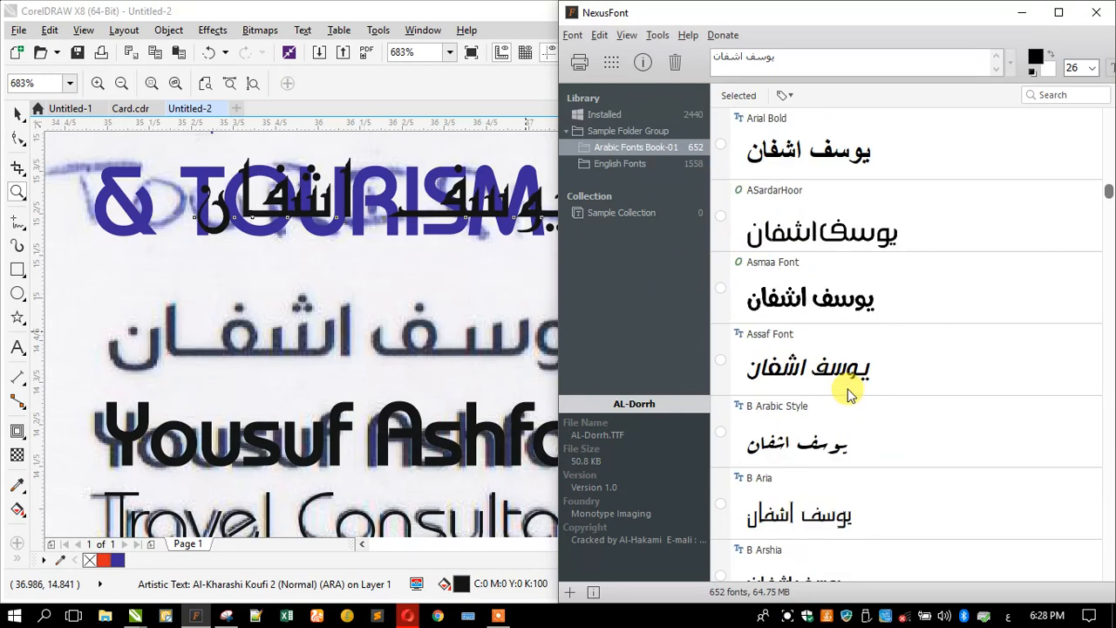
scroll(850, 394, down, 8)
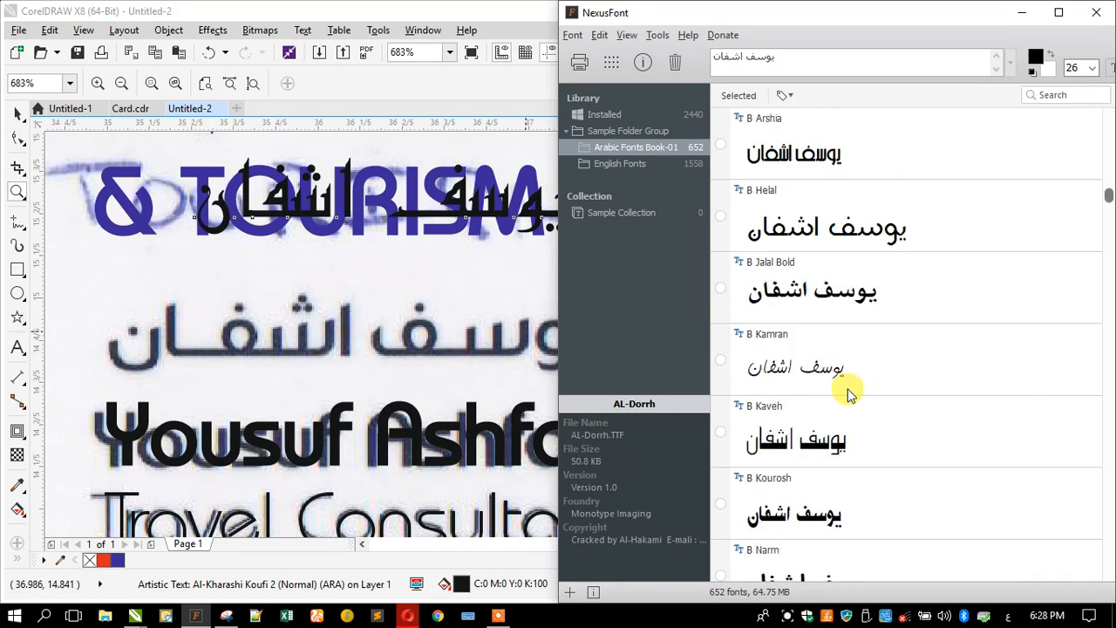
scroll(850, 394, down, 8)
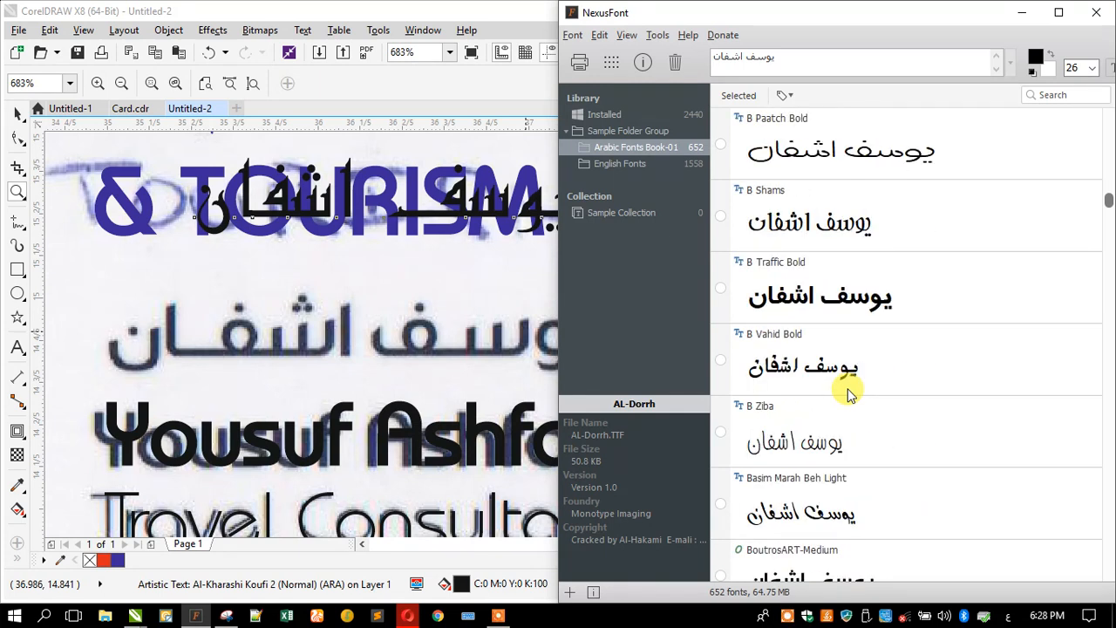
scroll(850, 393, down, 4)
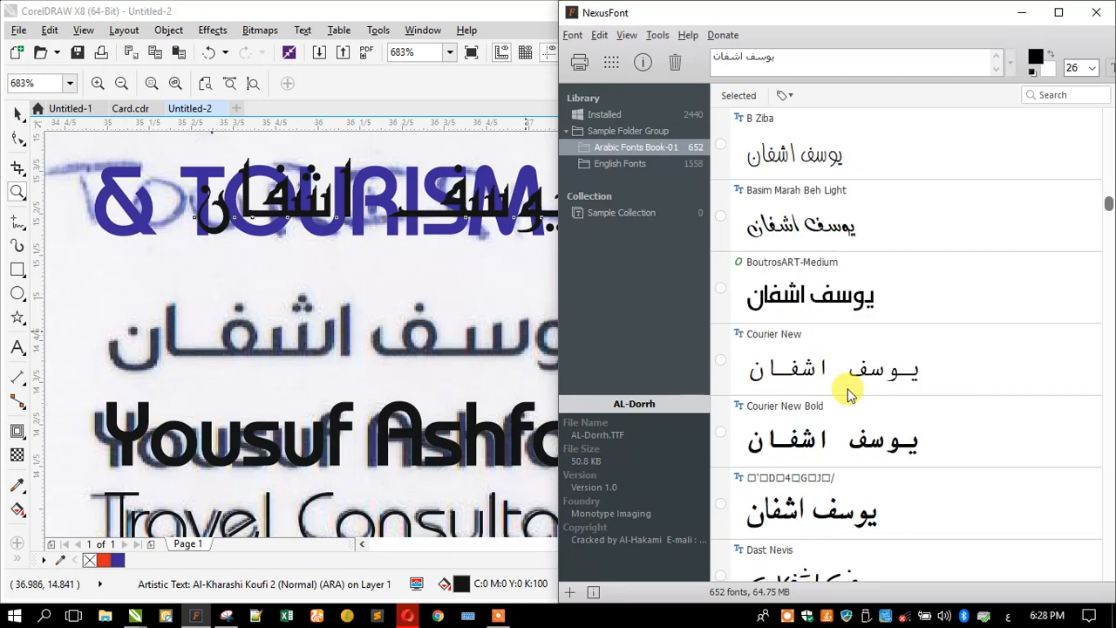
scroll(850, 394, down, 8)
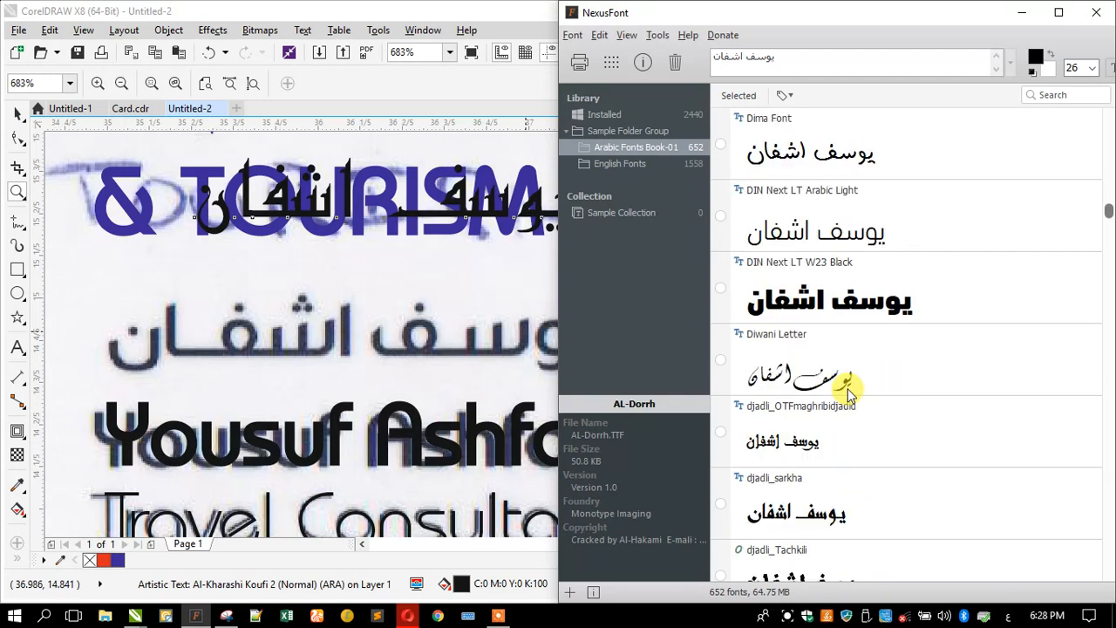
scroll(850, 394, down, 3)
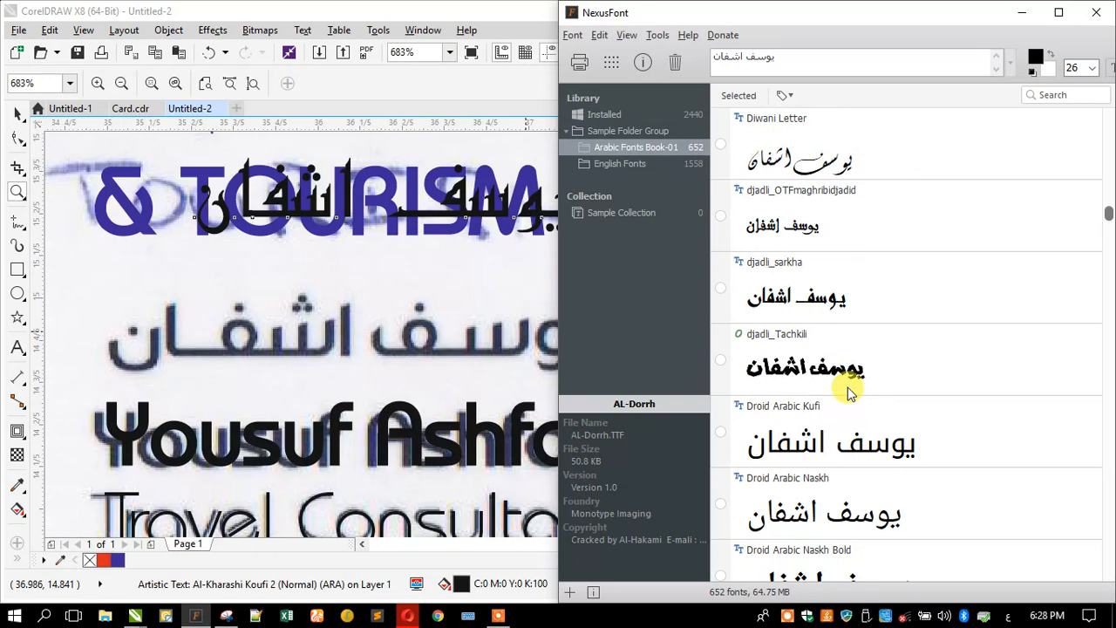
scroll(850, 394, down, 7)
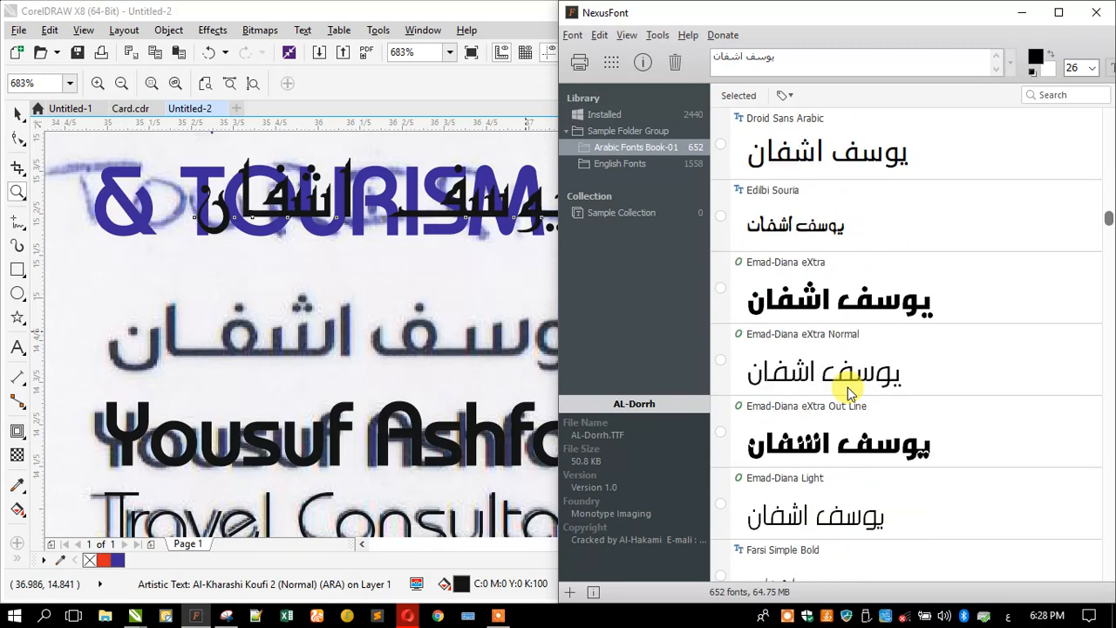
scroll(850, 394, down, 9)
scroll(849, 394, down, 7)
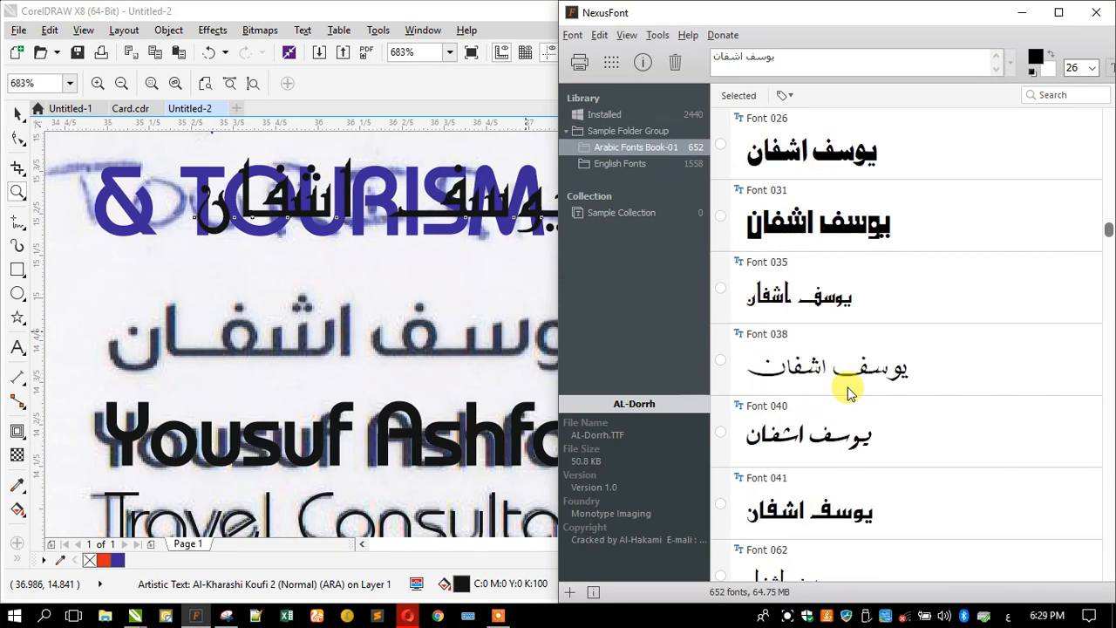
scroll(850, 394, down, 9)
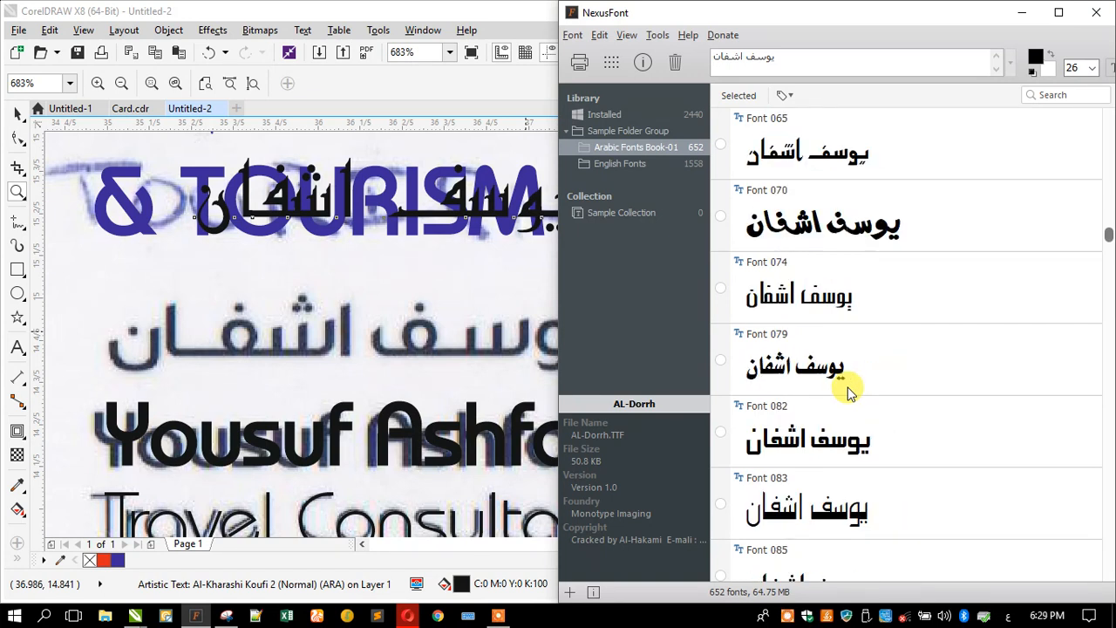
scroll(850, 394, down, 9)
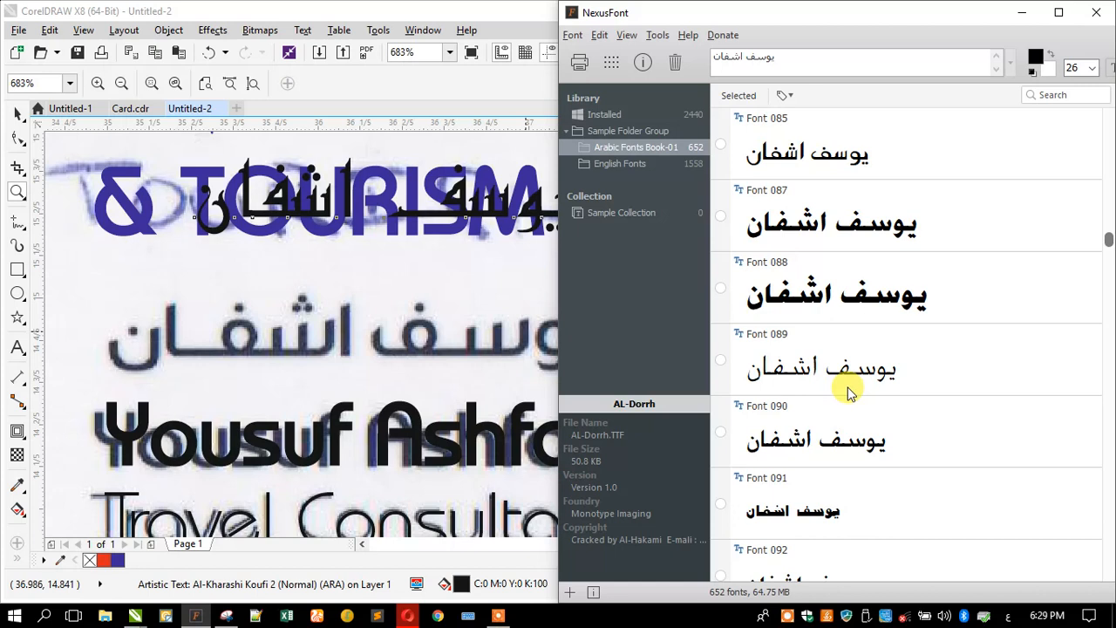
scroll(849, 392, down, 7)
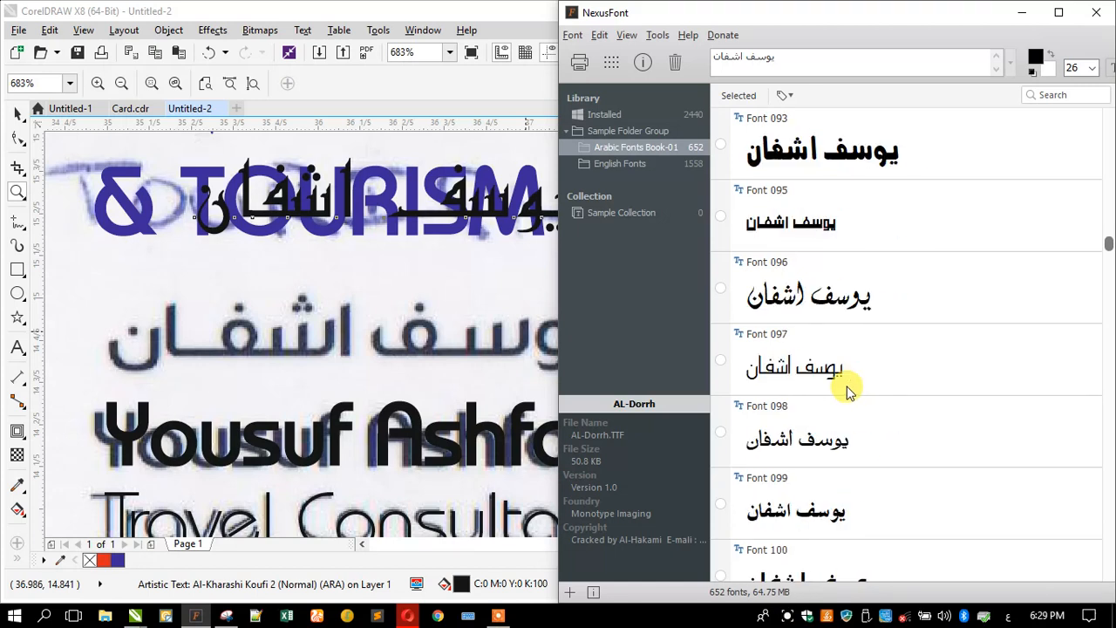
scroll(850, 392, down, 11)
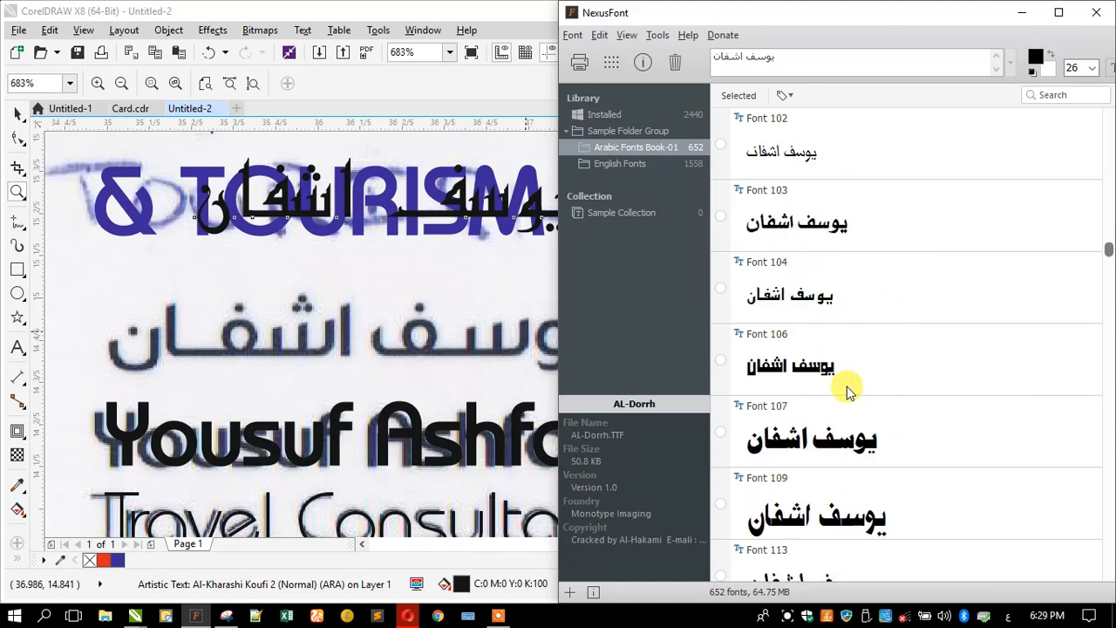
scroll(846, 391, down, 9)
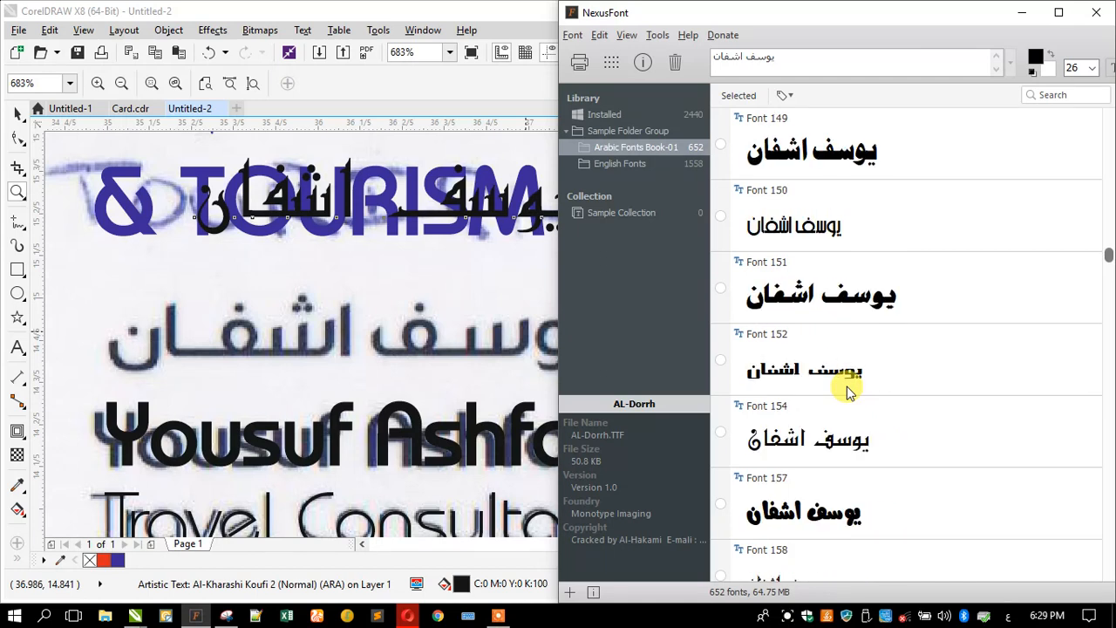
scroll(846, 387, down, 10)
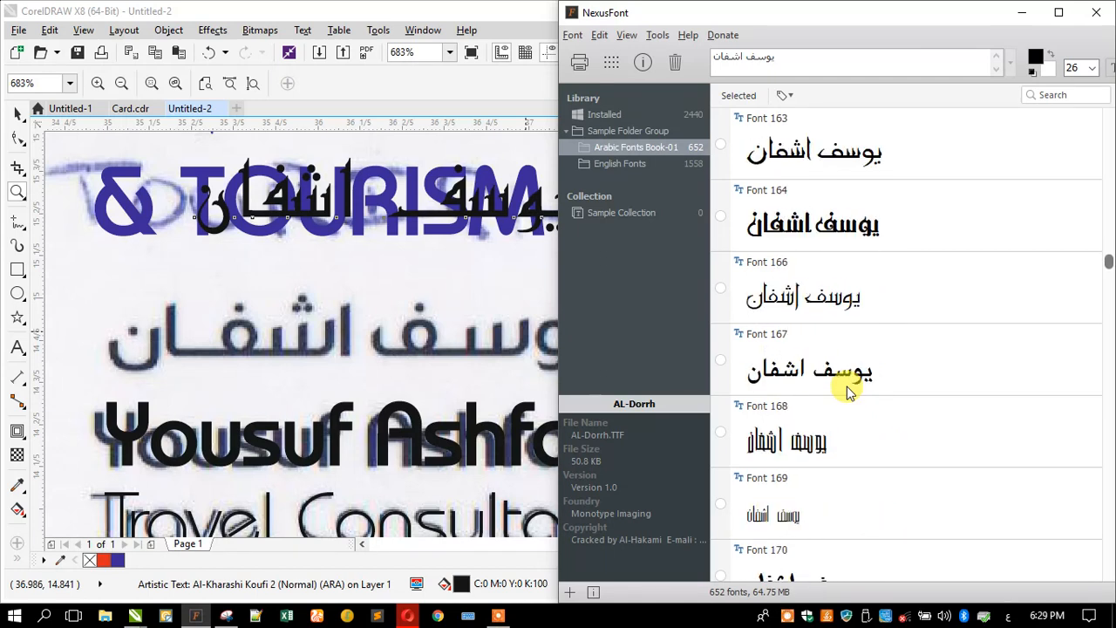
scroll(847, 386, down, 11)
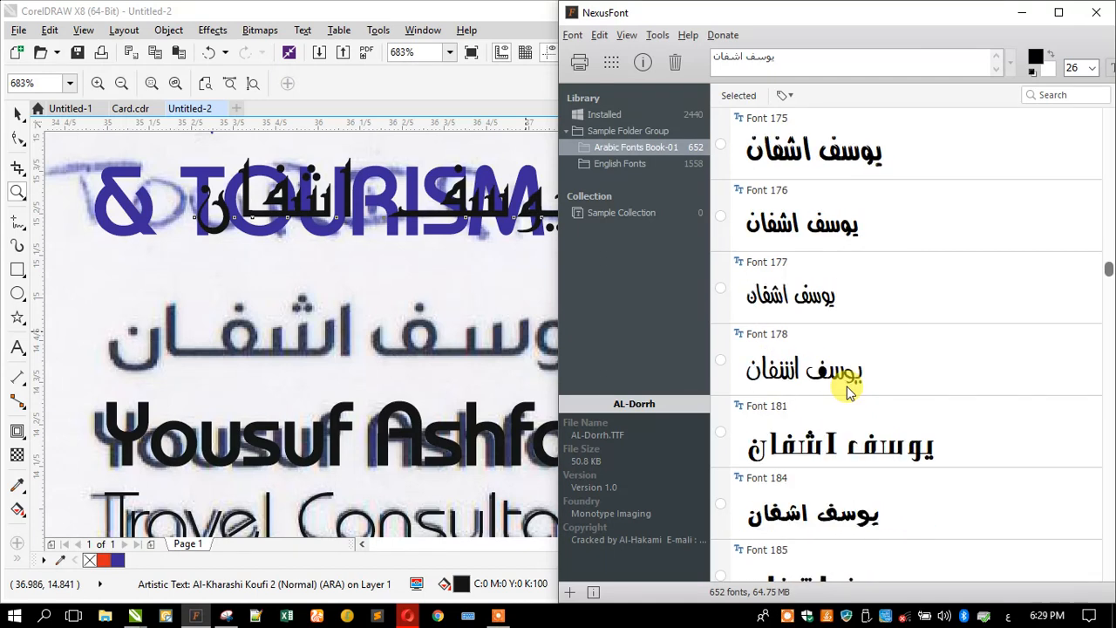
scroll(846, 386, down, 10)
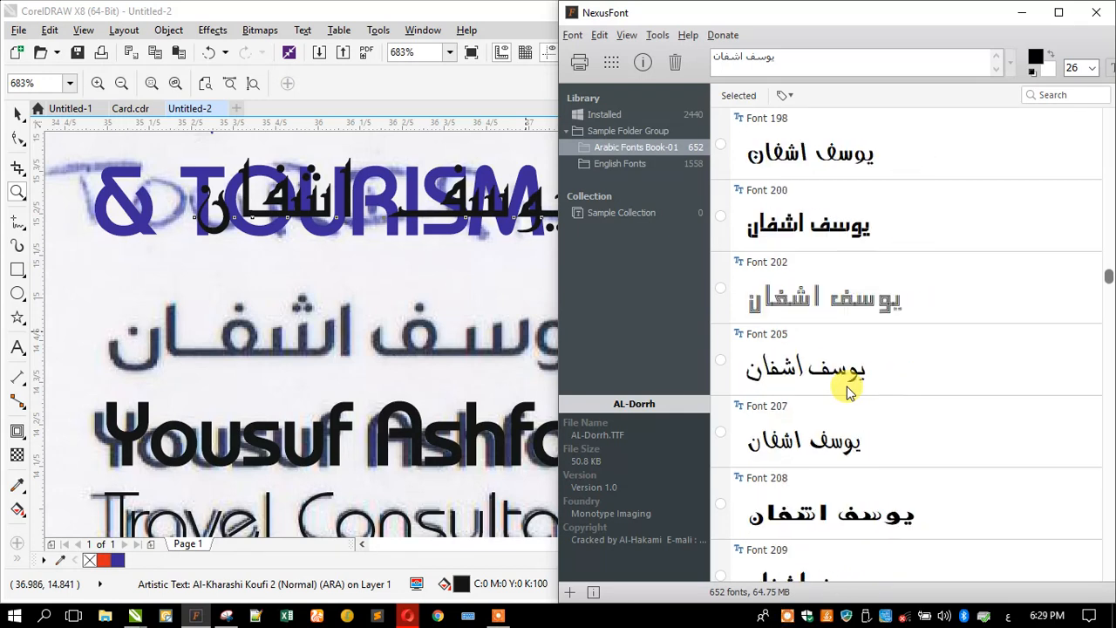
scroll(846, 386, down, 10)
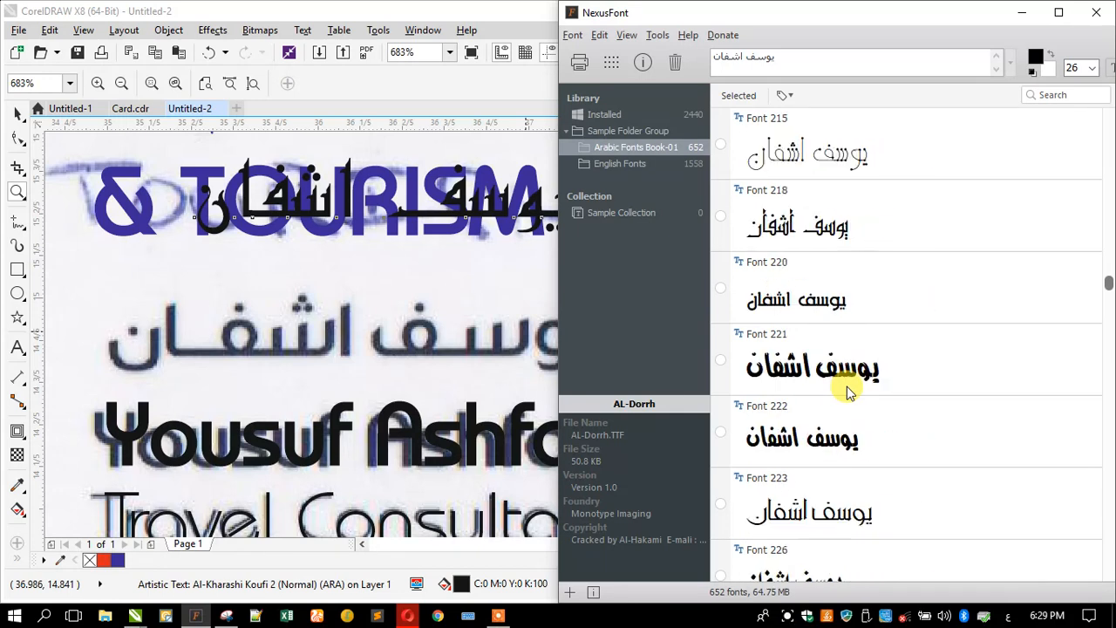
scroll(847, 386, down, 4)
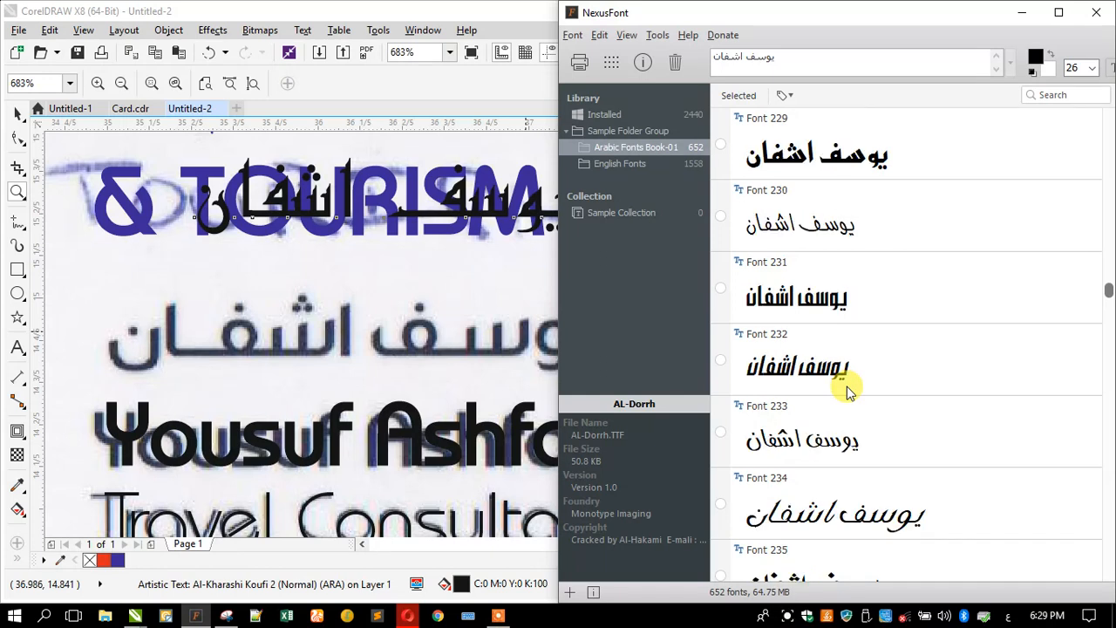
scroll(846, 387, down, 3)
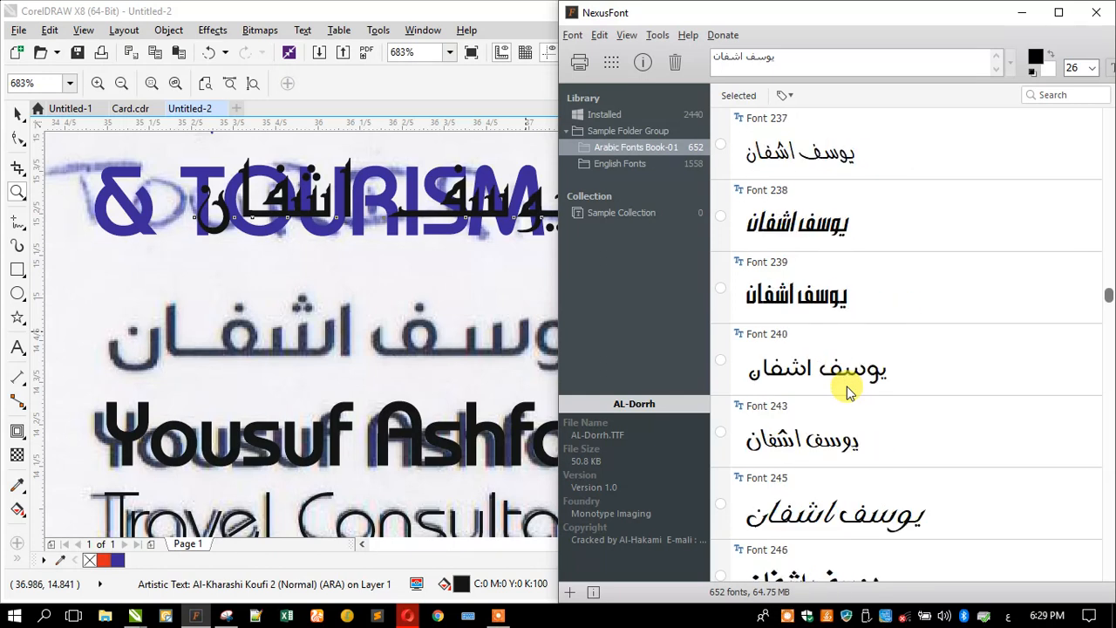
scroll(847, 386, down, 7)
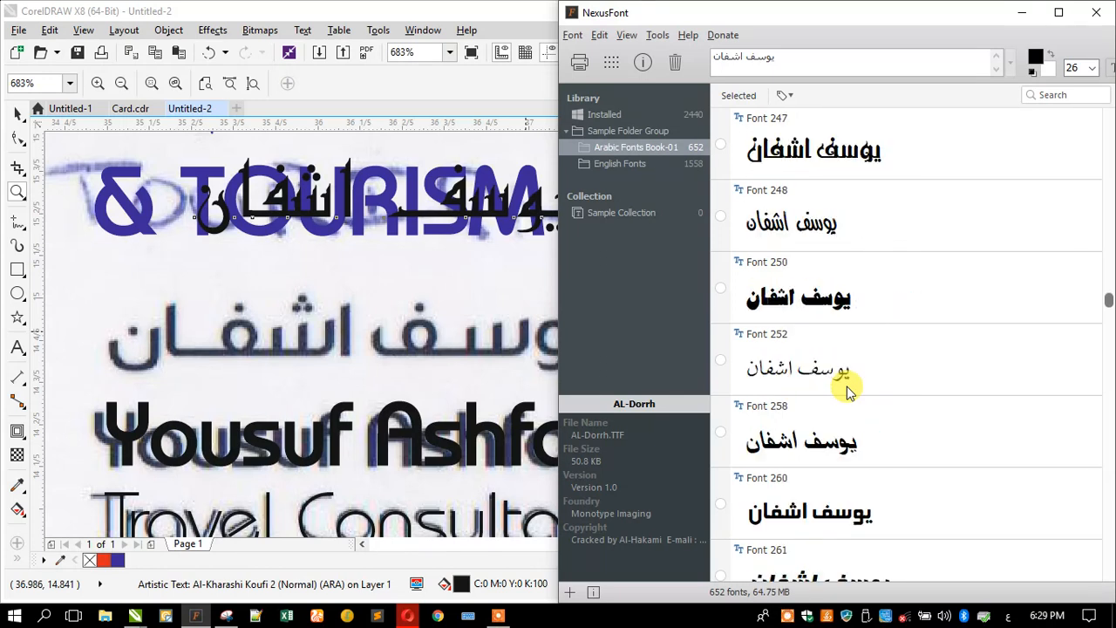
scroll(846, 386, down, 2)
scroll(847, 390, down, 10)
scroll(847, 390, down, 4)
scroll(846, 390, down, 2)
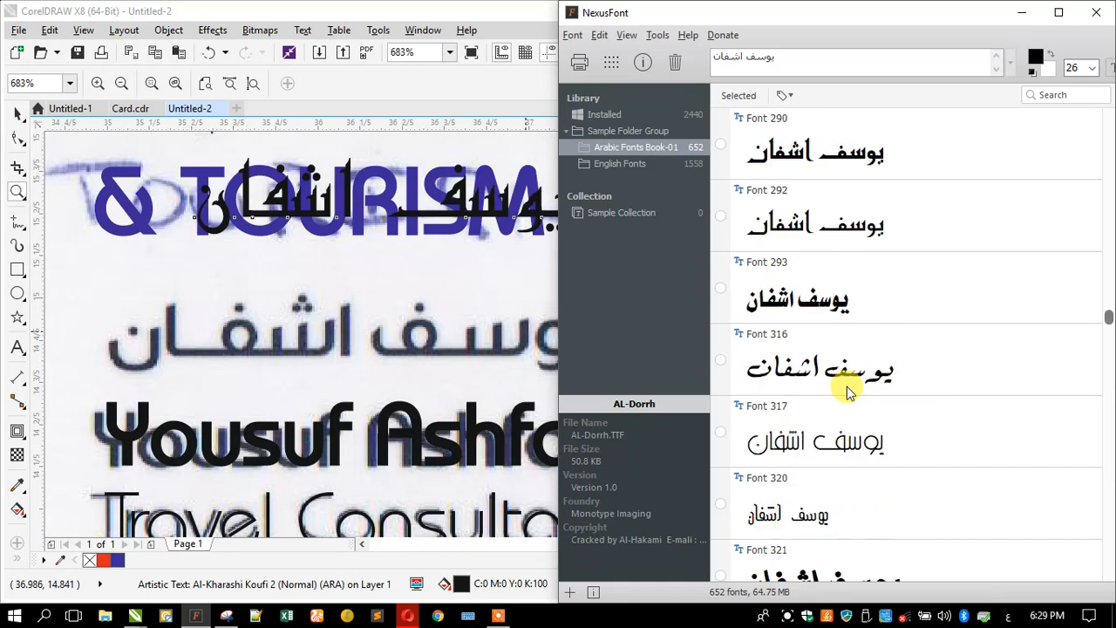
scroll(847, 386, down, 5)
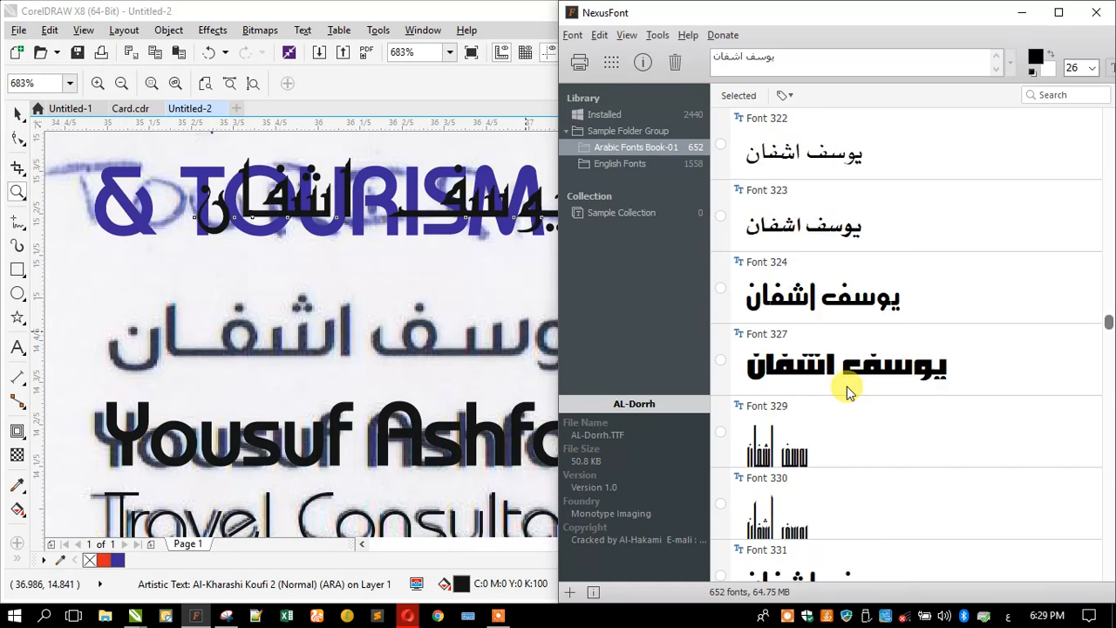
scroll(847, 389, down, 3)
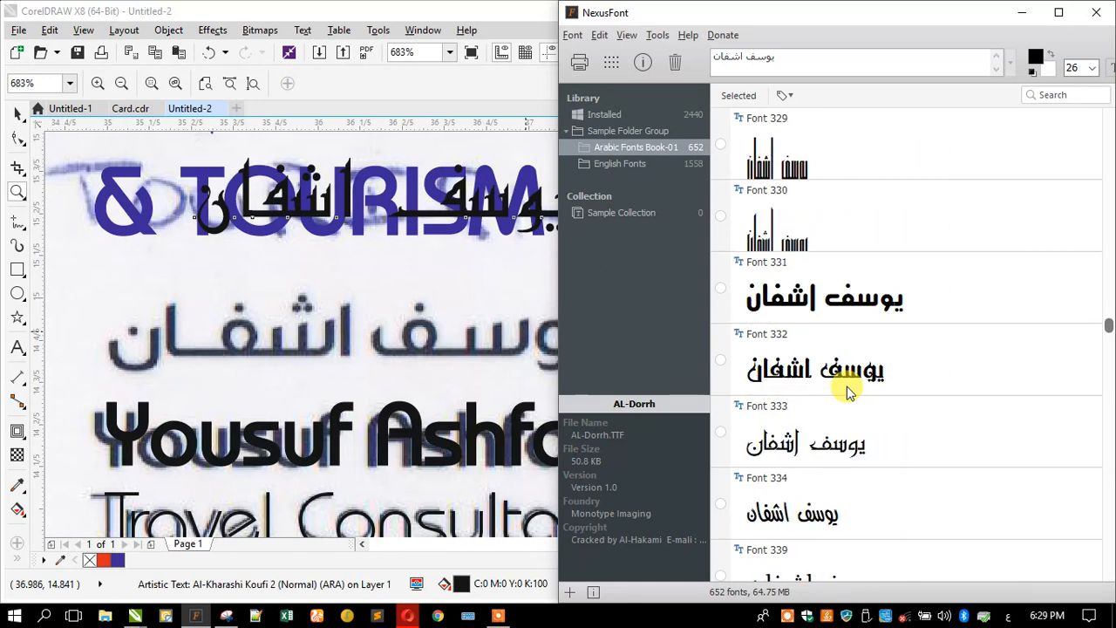
scroll(846, 390, down, 3)
scroll(846, 390, down, 5)
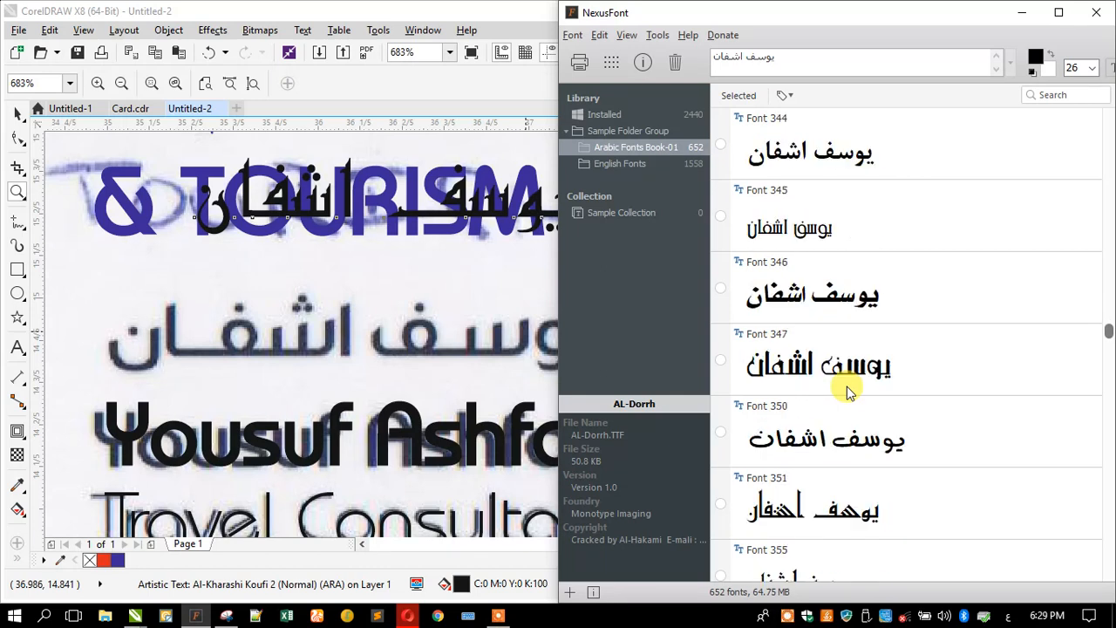
scroll(847, 390, down, 5)
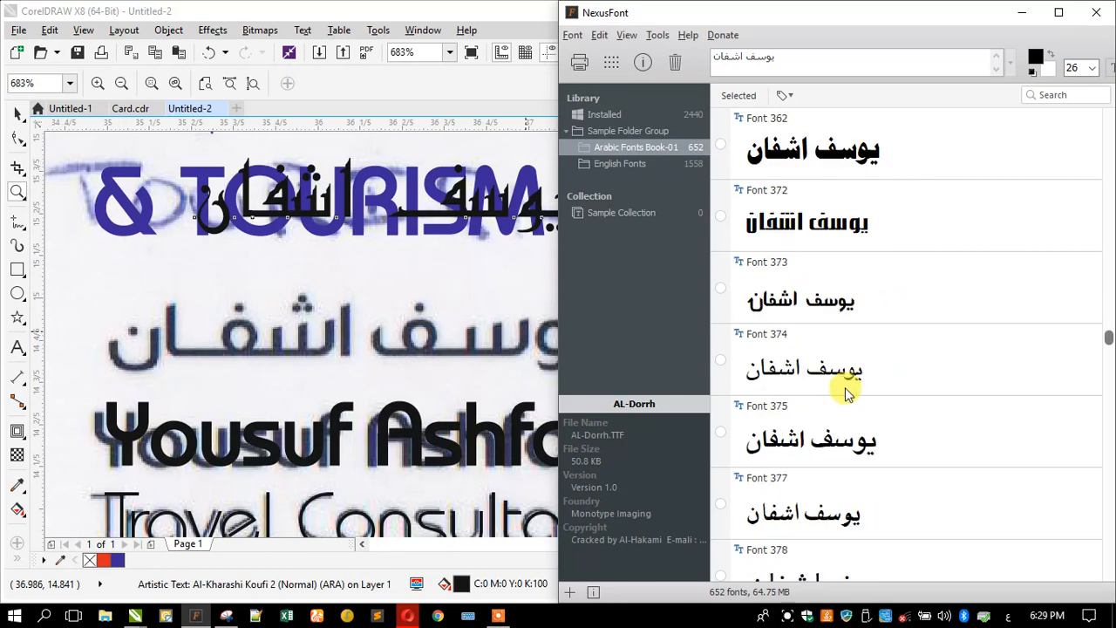
scroll(844, 387, down, 4)
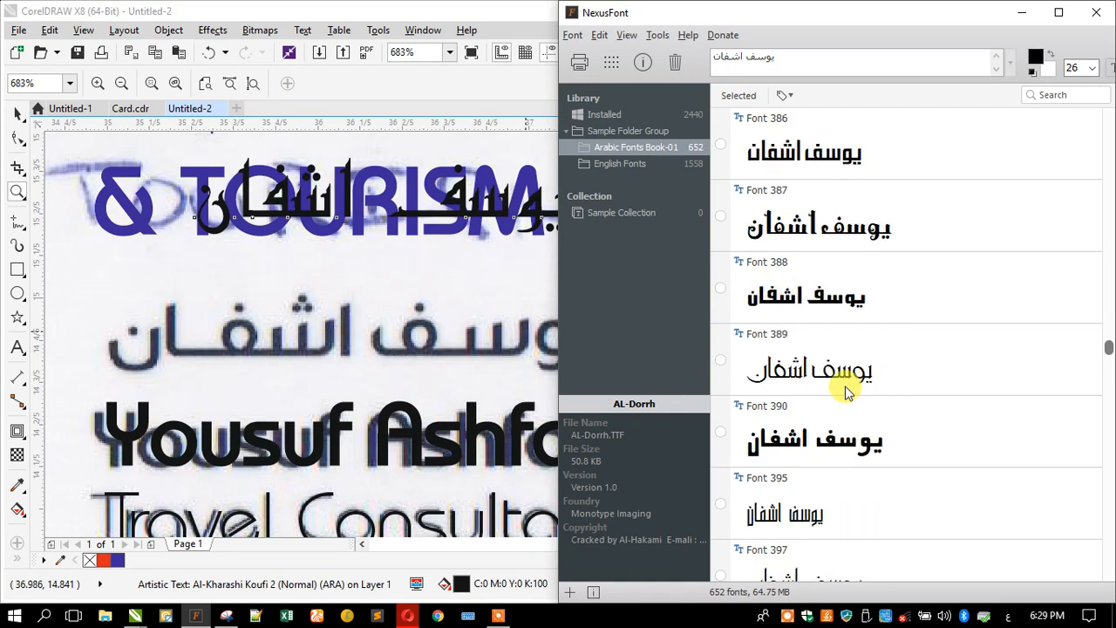
scroll(844, 390, down, 5)
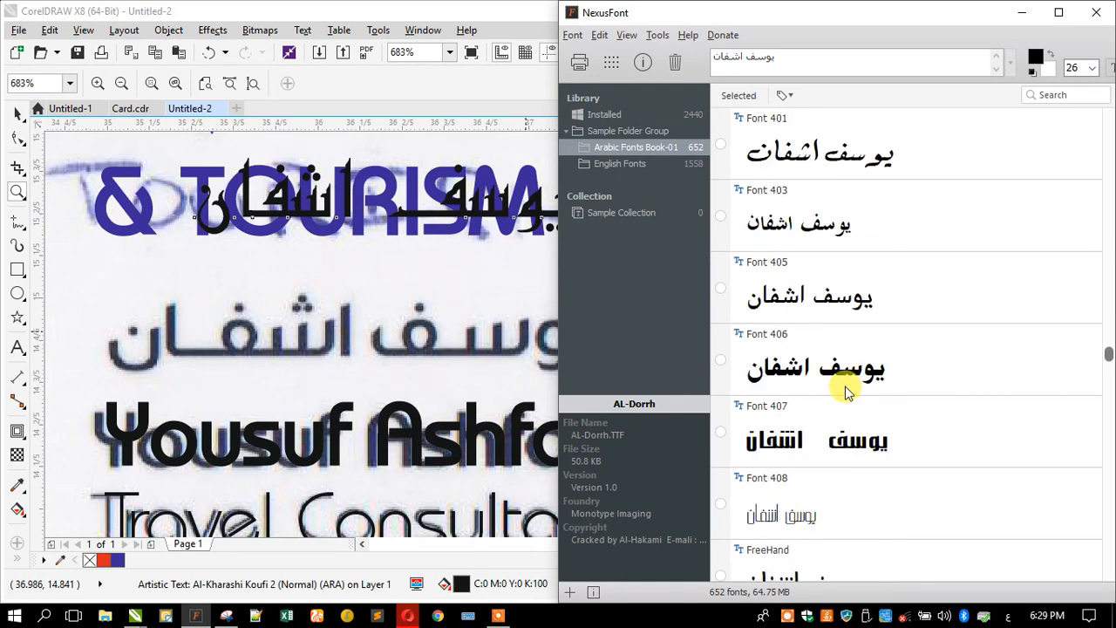
scroll(844, 390, down, 1)
scroll(845, 390, down, 4)
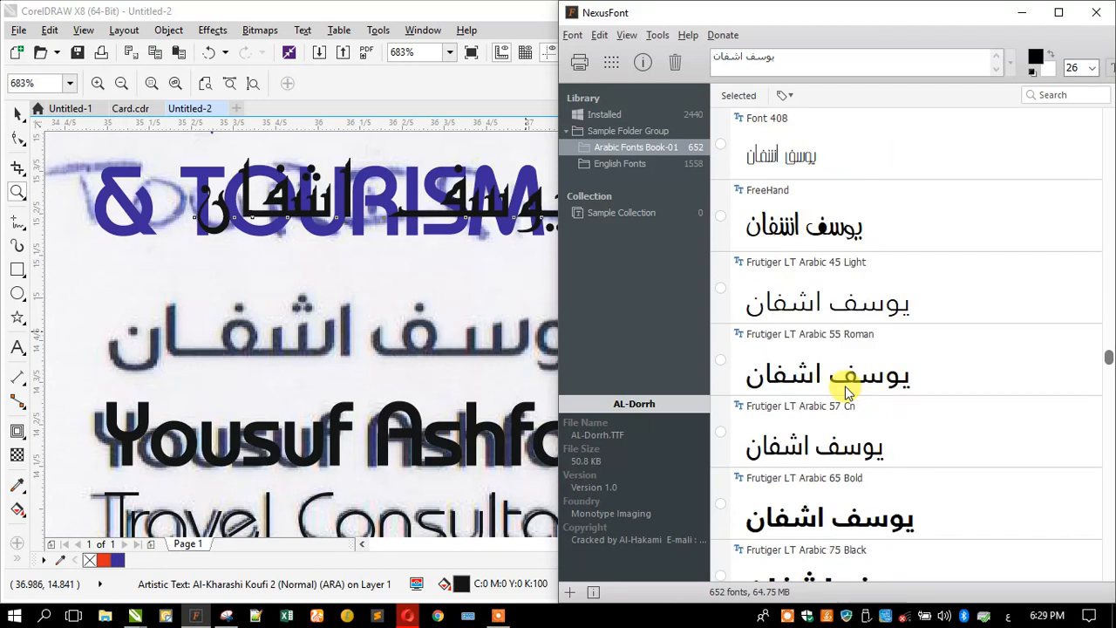
scroll(844, 390, down, 1)
scroll(844, 390, down, 1)
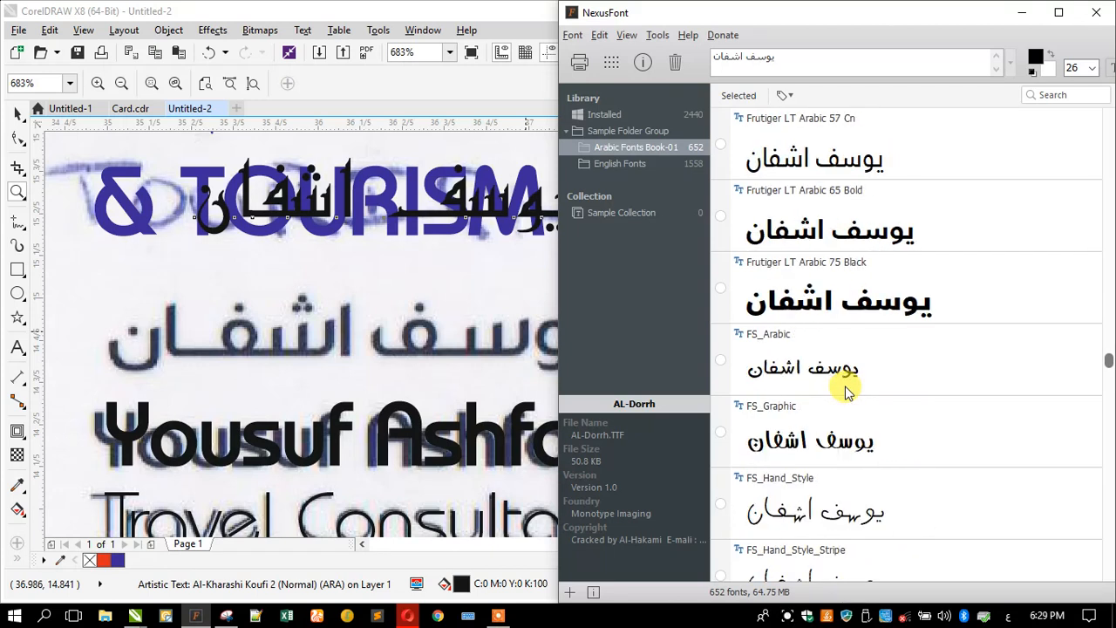
scroll(844, 390, down, 5)
scroll(845, 389, down, 8)
scroll(844, 390, down, 6)
scroll(844, 390, down, 6)
scroll(845, 390, down, 5)
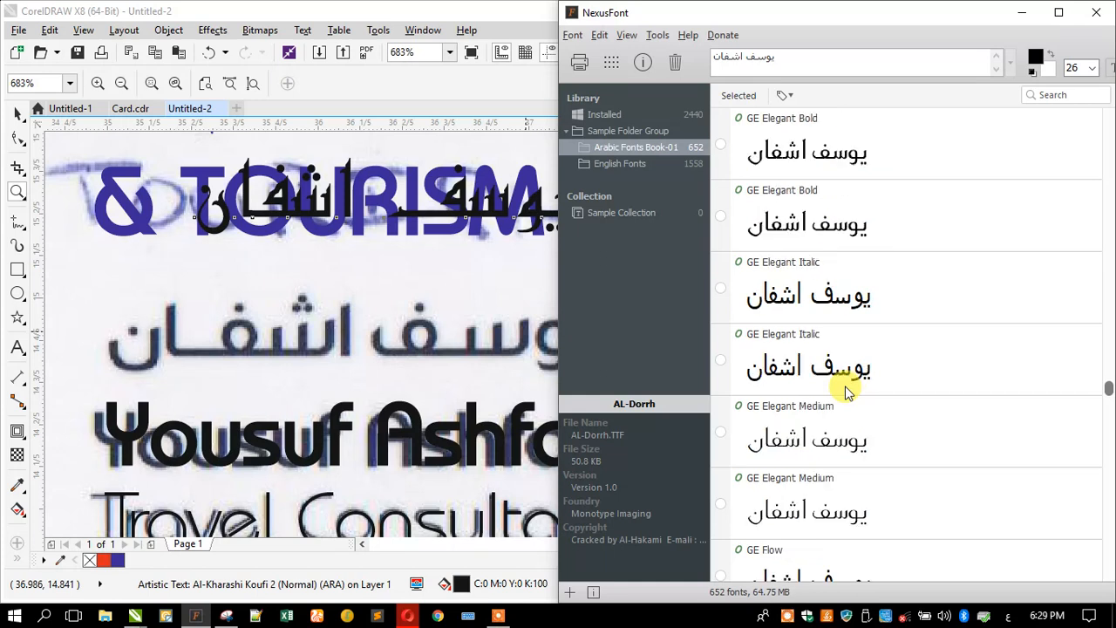
scroll(844, 390, down, 6)
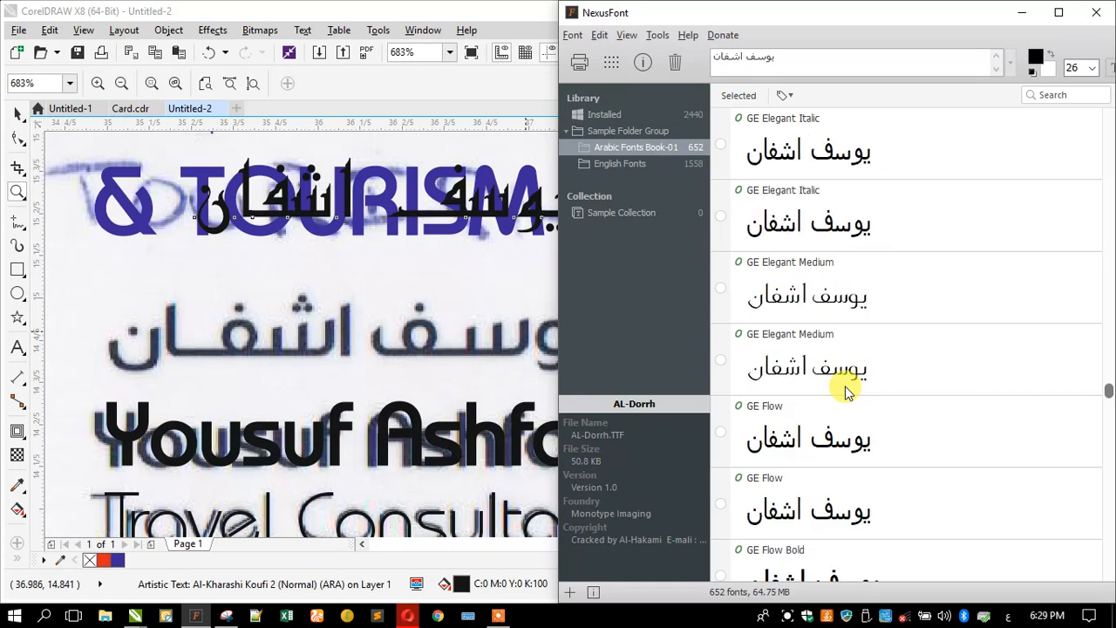
scroll(845, 390, down, 5)
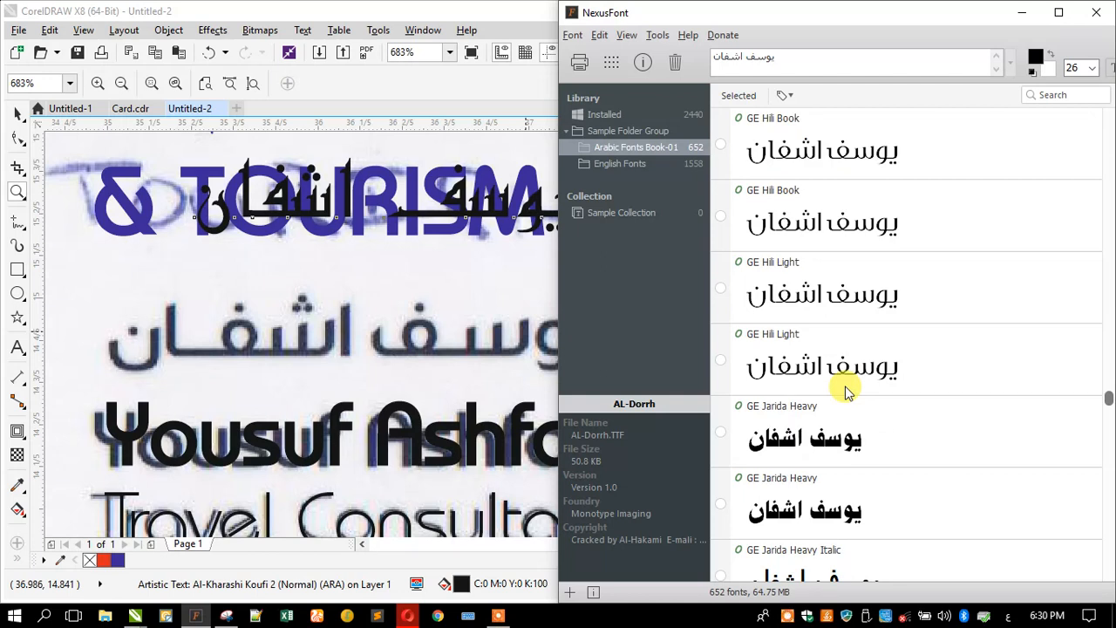
scroll(844, 389, up, 4)
scroll(844, 390, down, 6)
scroll(845, 390, down, 8)
scroll(844, 389, down, 6)
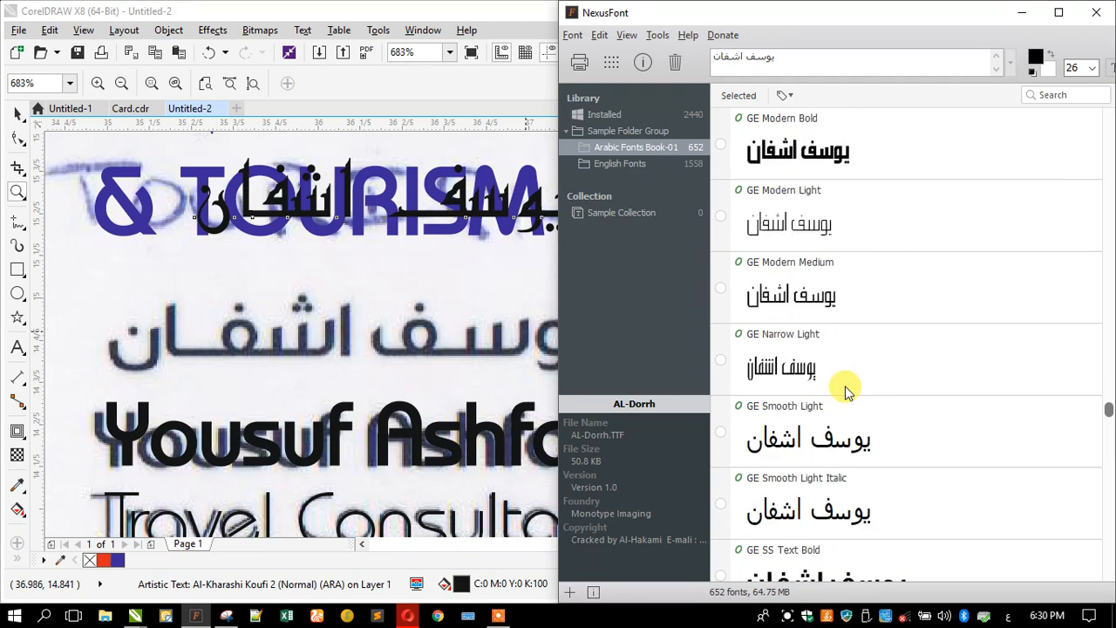
scroll(844, 389, down, 4)
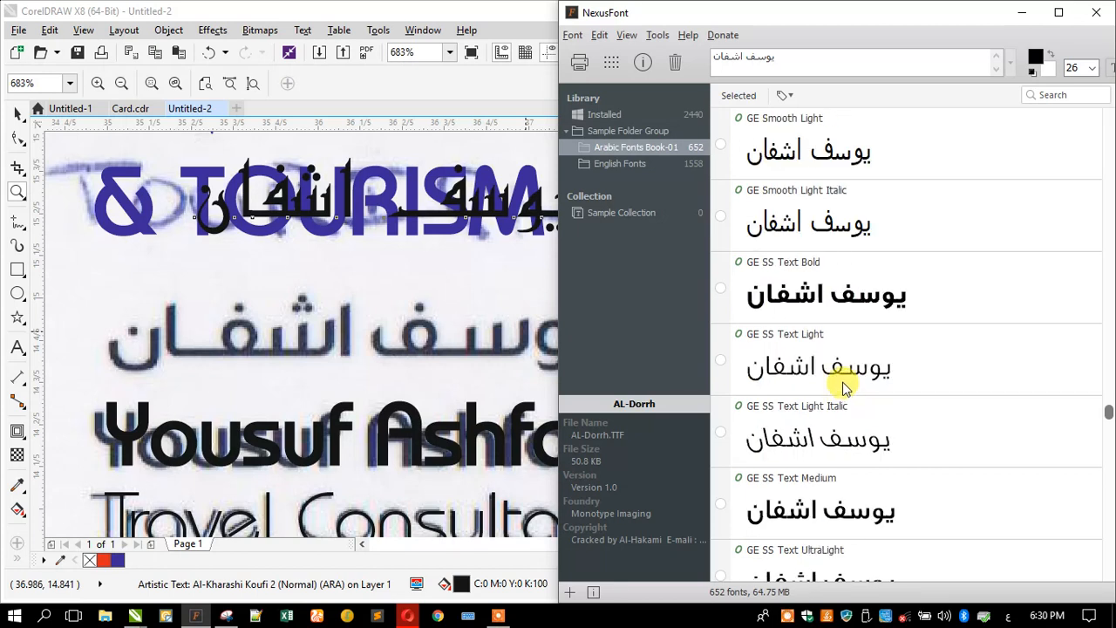
scroll(840, 385, down, 6)
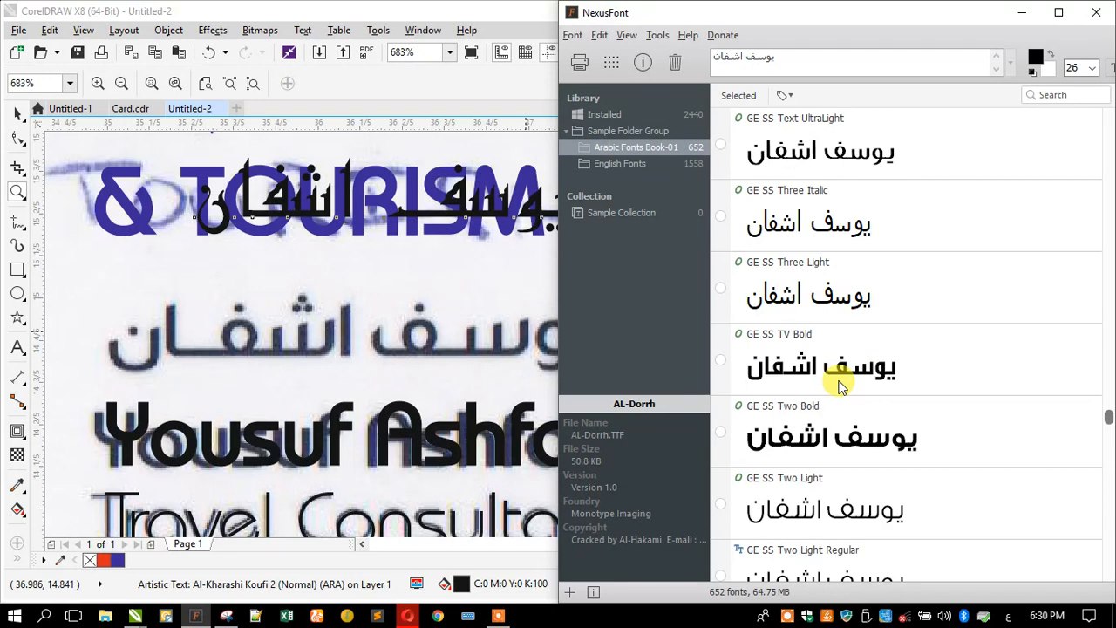
scroll(841, 385, down, 6)
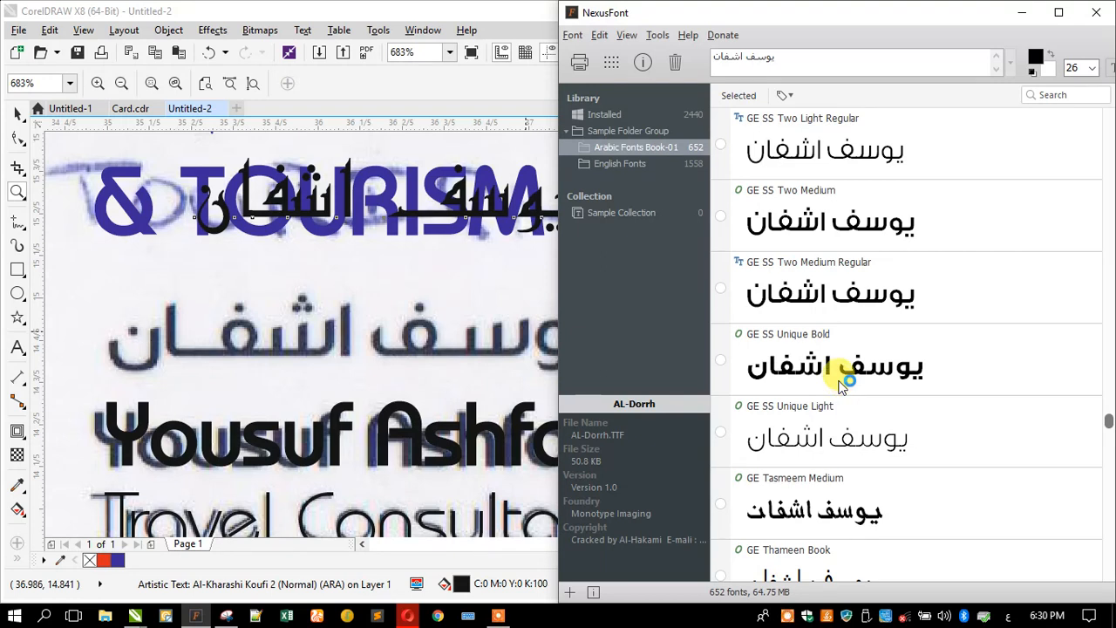
scroll(842, 384, down, 4)
scroll(844, 370, down, 6)
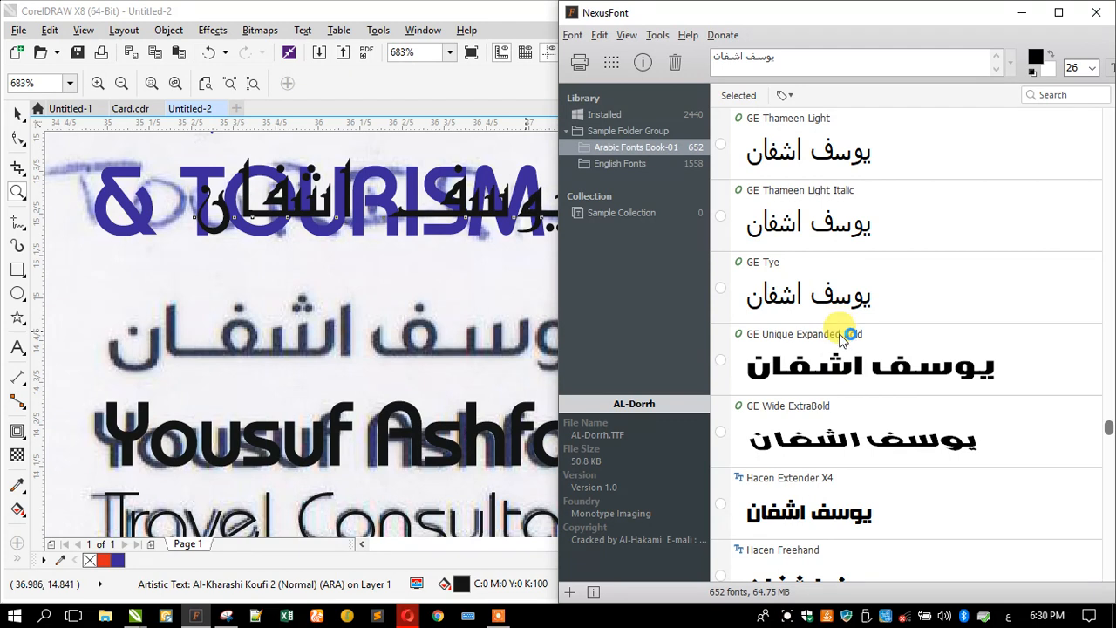
scroll(846, 344, down, 4)
- Scroll the Arabic Fonts Book-01 name previews from Hacen past Sultan and Tahoma to Tanseek W20 Bold and TheSans
scroll(851, 355, down, 4)
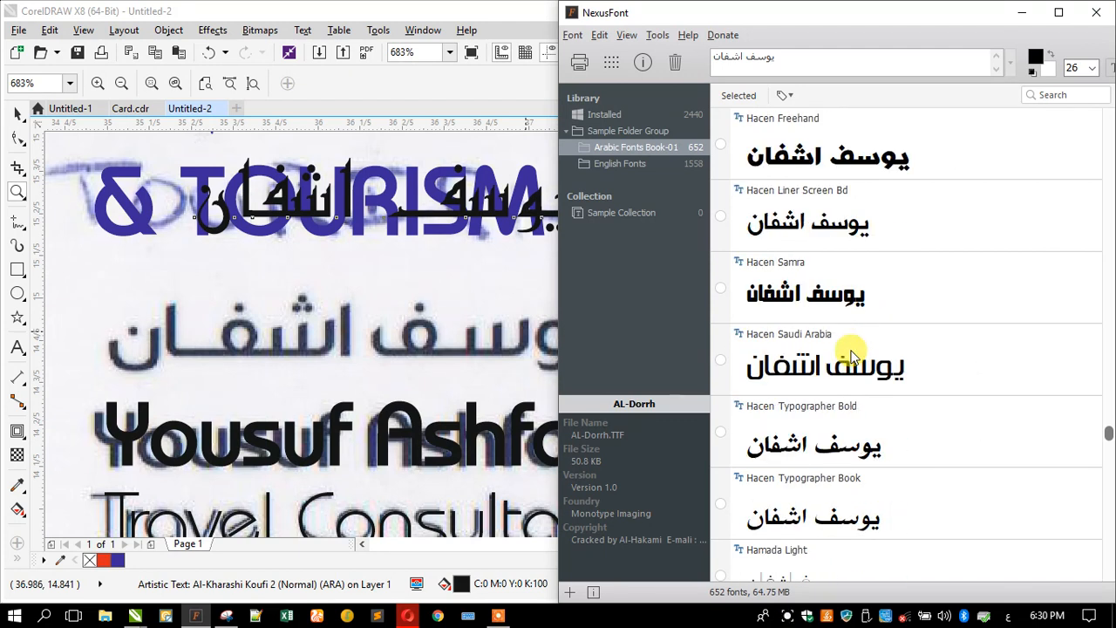
scroll(850, 355, down, 4)
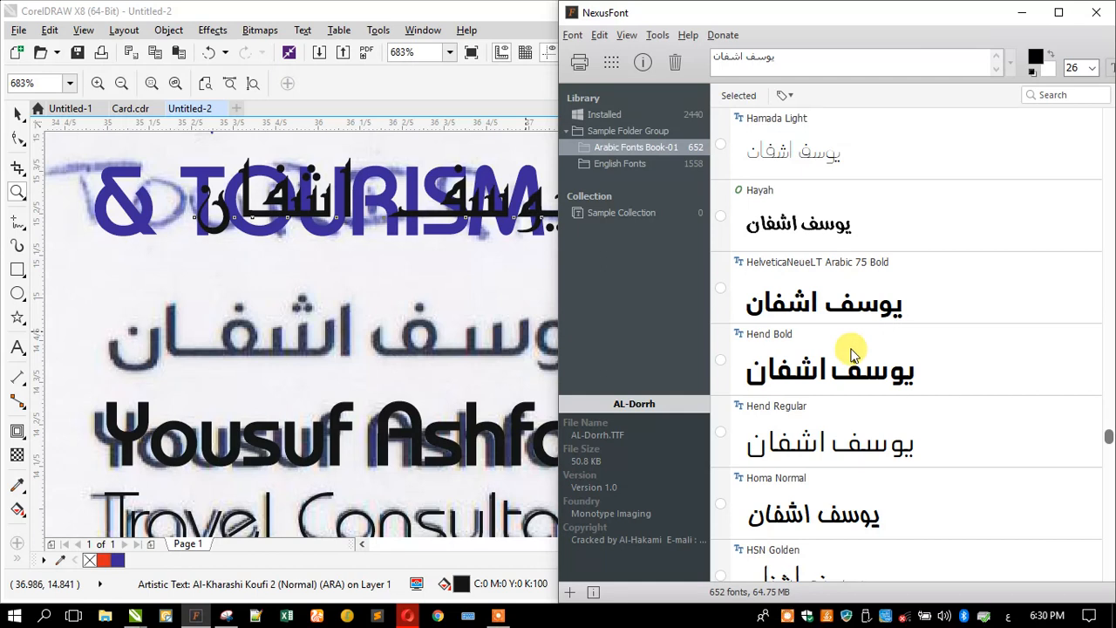
scroll(851, 355, down, 9)
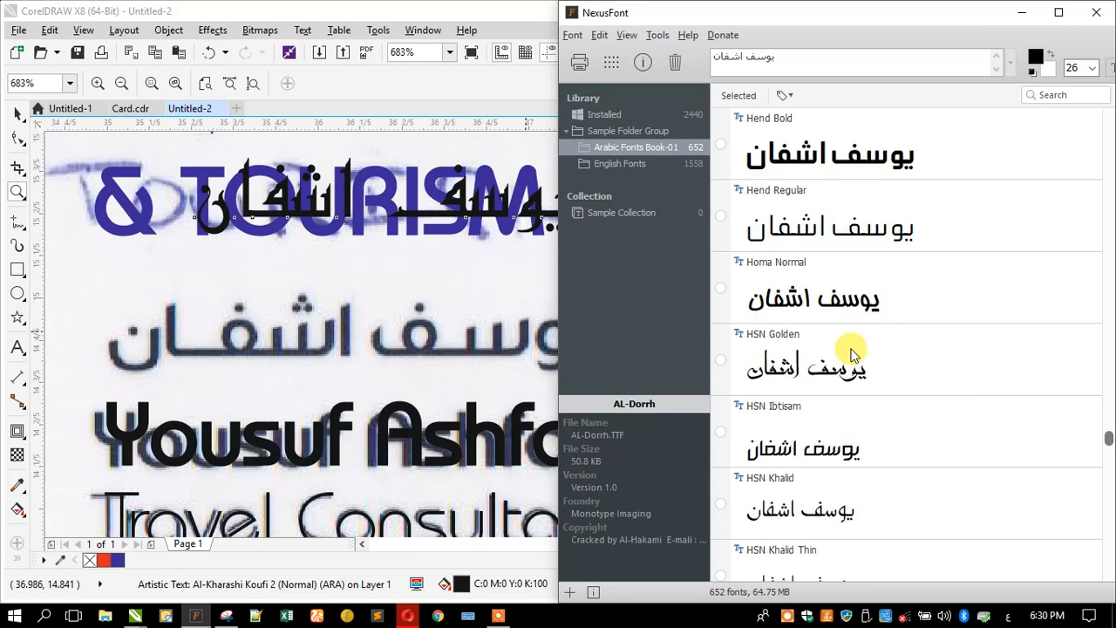
scroll(851, 355, down, 3)
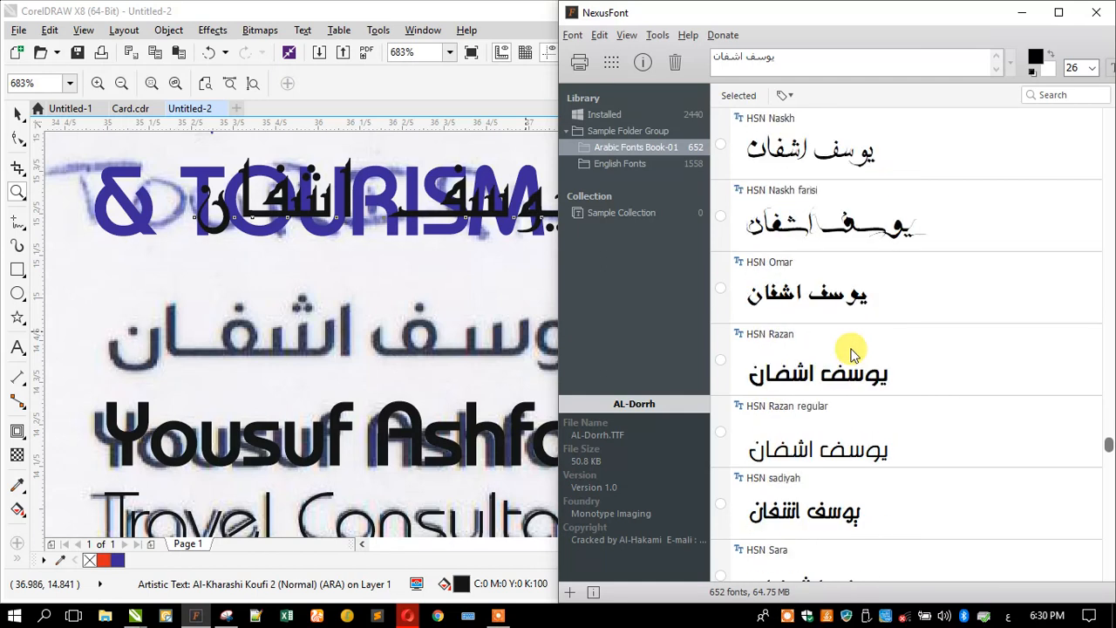
scroll(850, 354, down, 9)
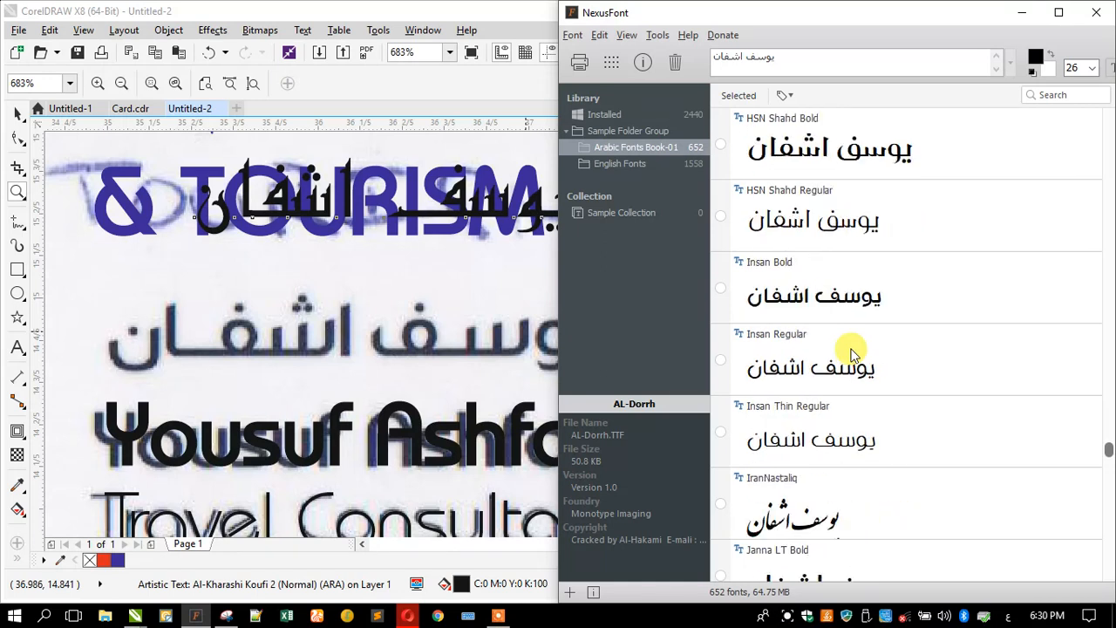
scroll(850, 355, down, 4)
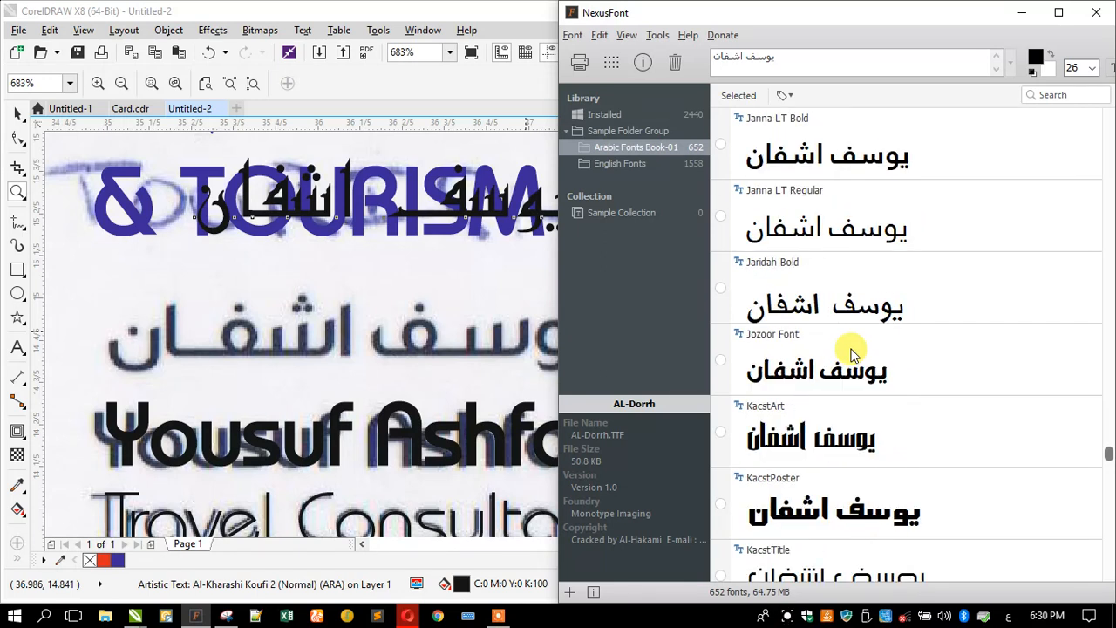
scroll(851, 353, down, 5)
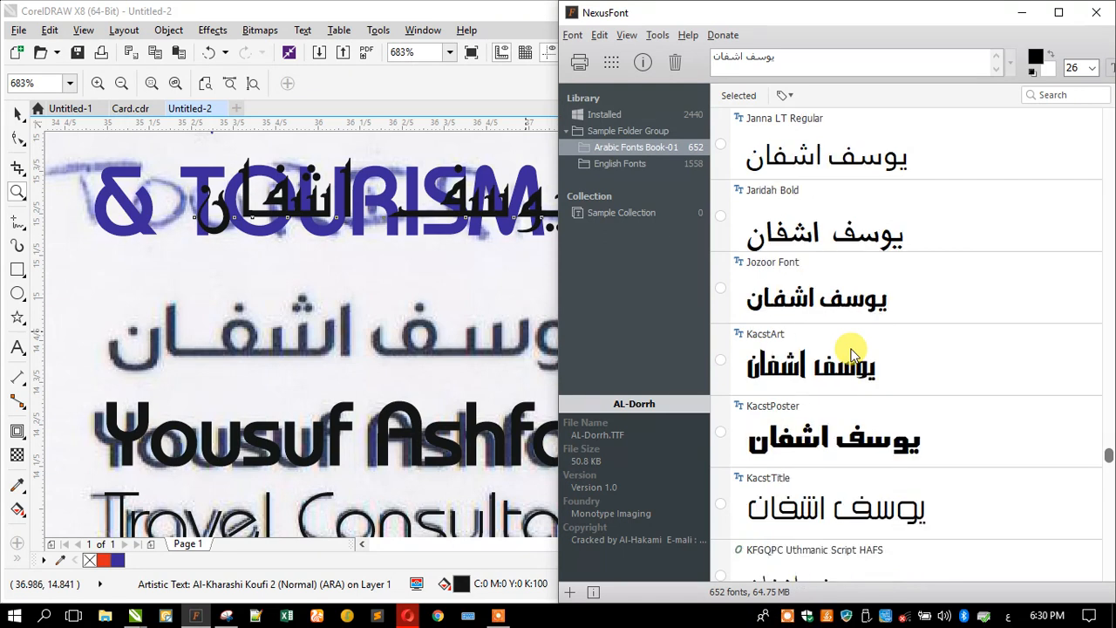
scroll(851, 353, down, 8)
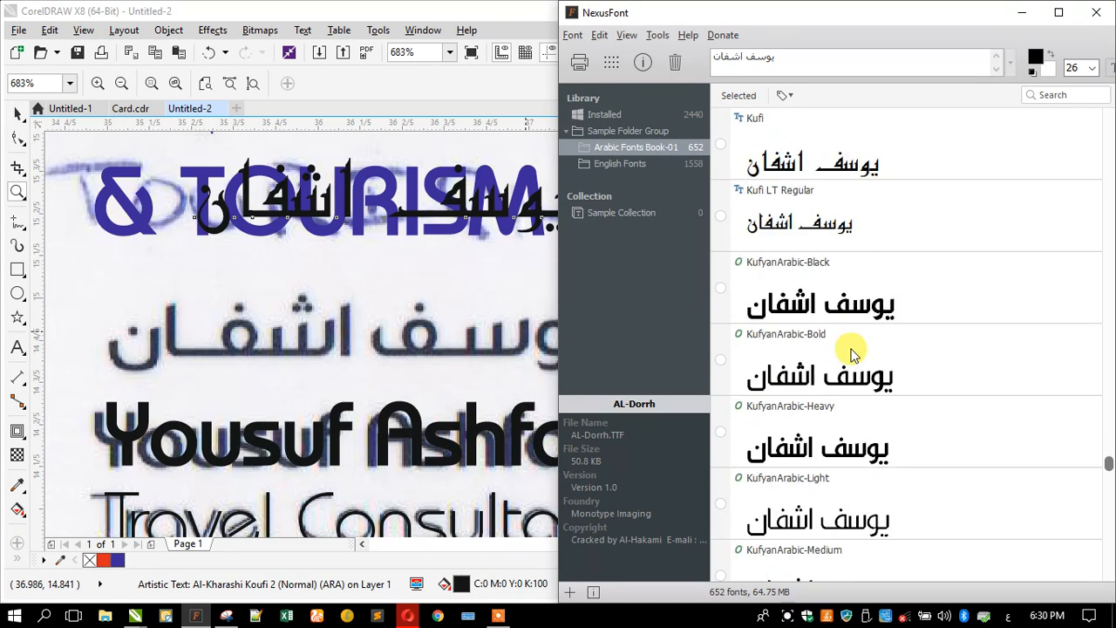
scroll(851, 353, down, 9)
scroll(850, 353, down, 2)
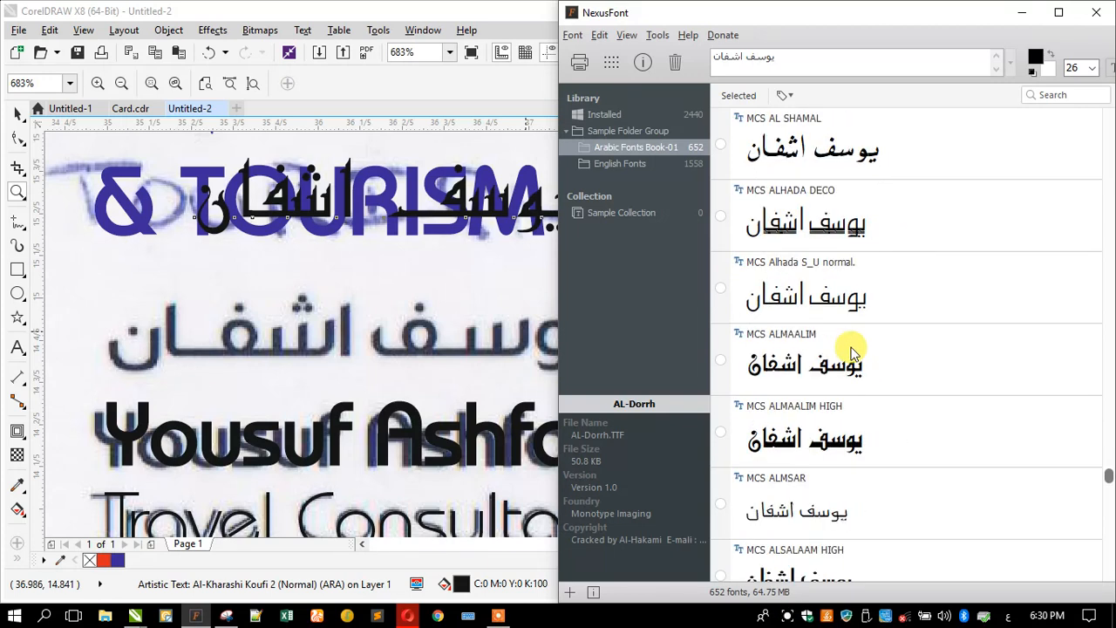
scroll(851, 352, down, 7)
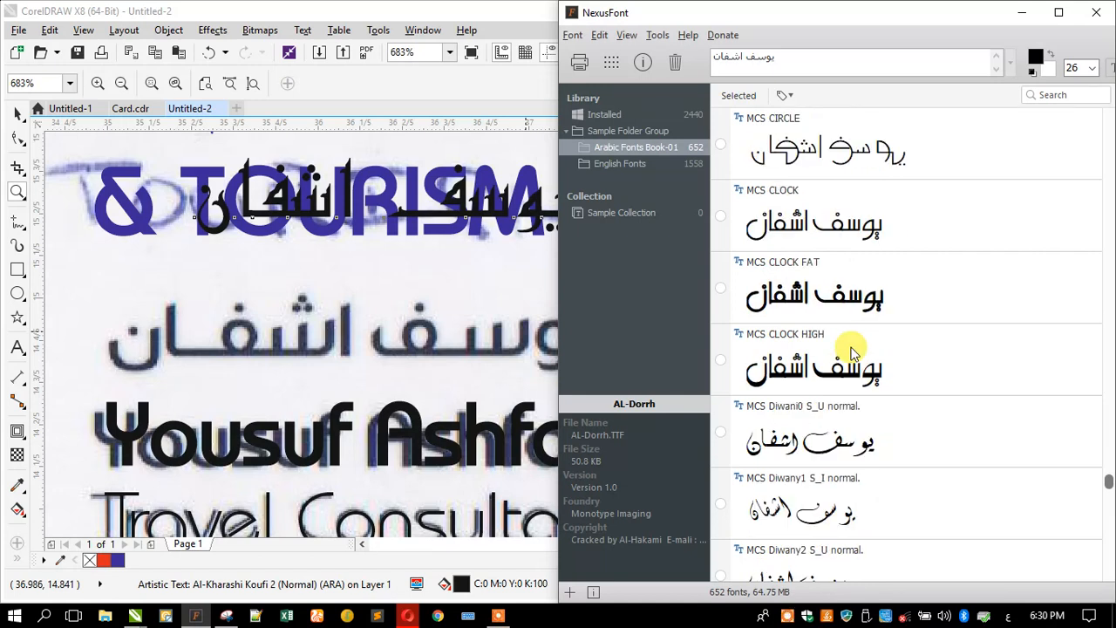
scroll(851, 351, down, 11)
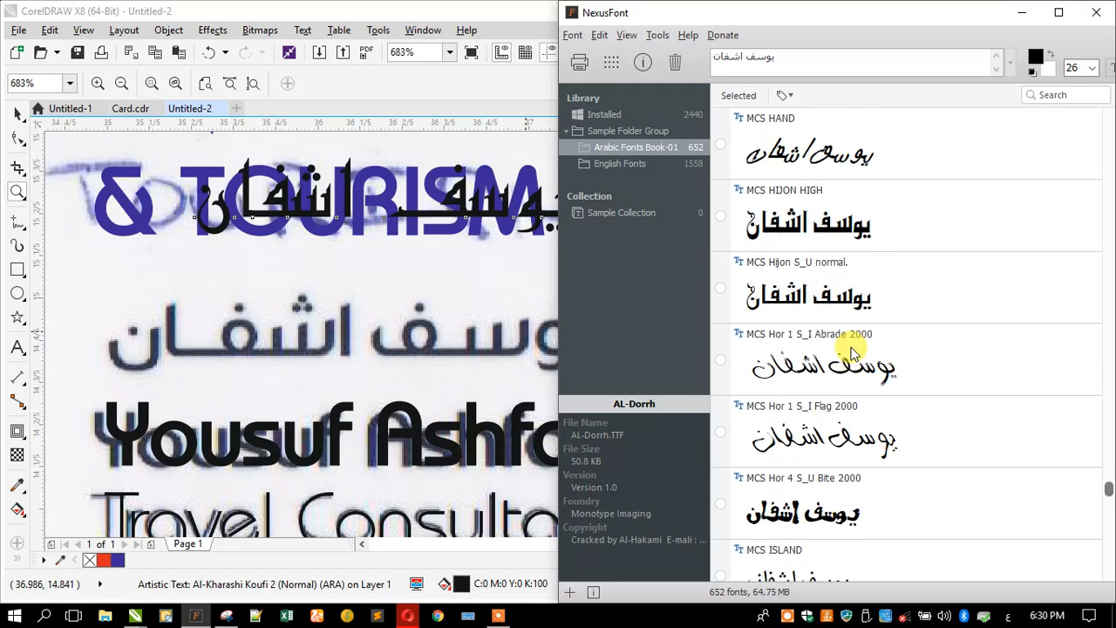
scroll(851, 352, down, 6)
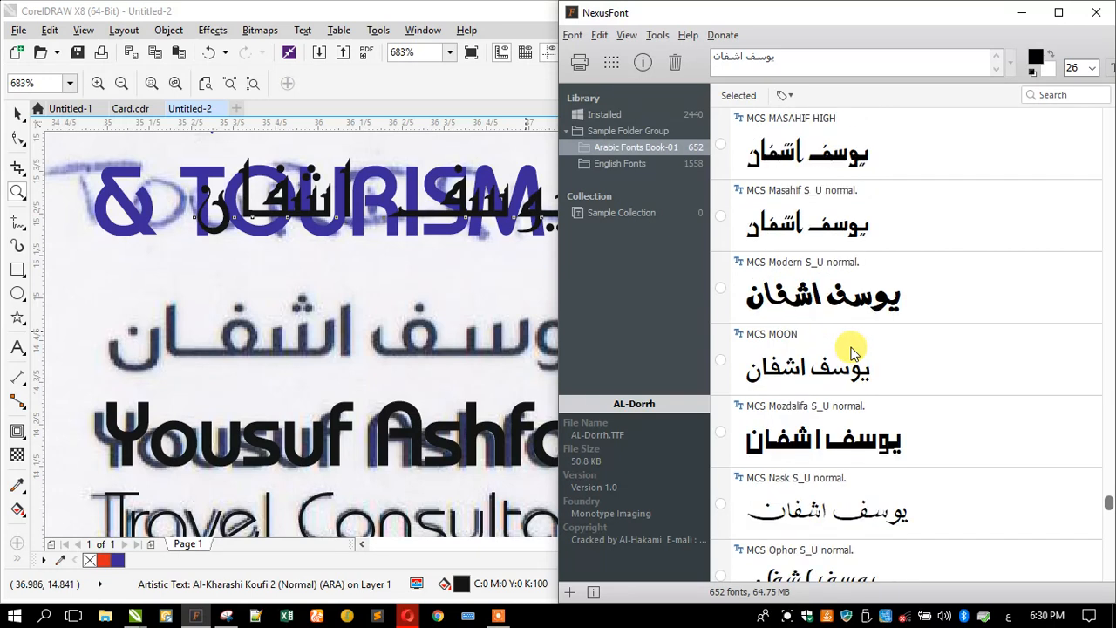
scroll(852, 352, down, 10)
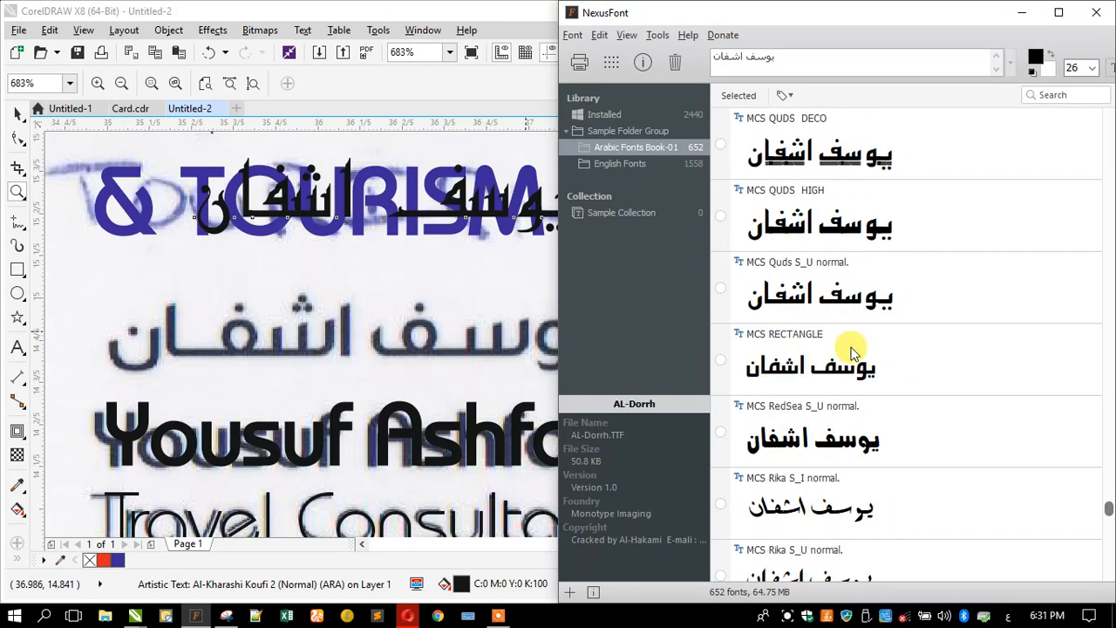
scroll(853, 352, down, 3)
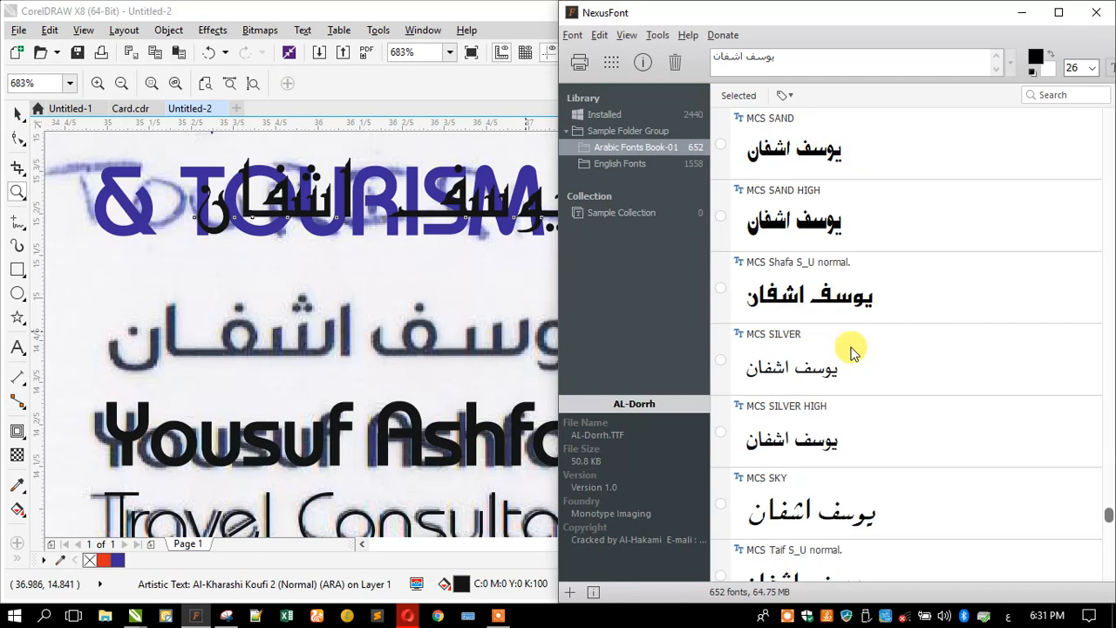
scroll(852, 352, down, 1)
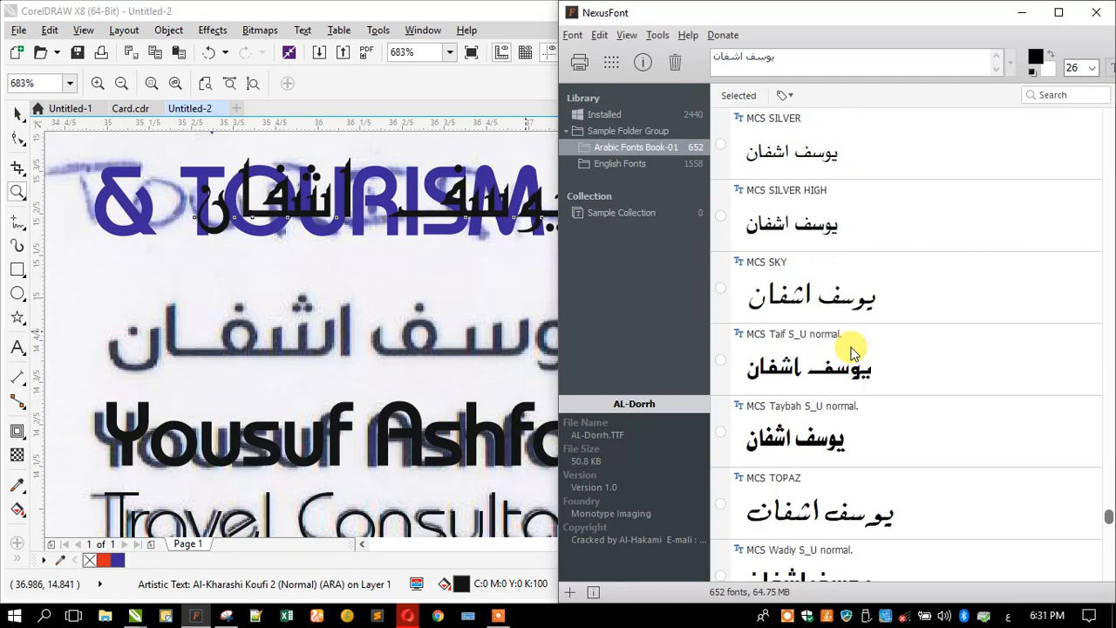
scroll(853, 352, down, 3)
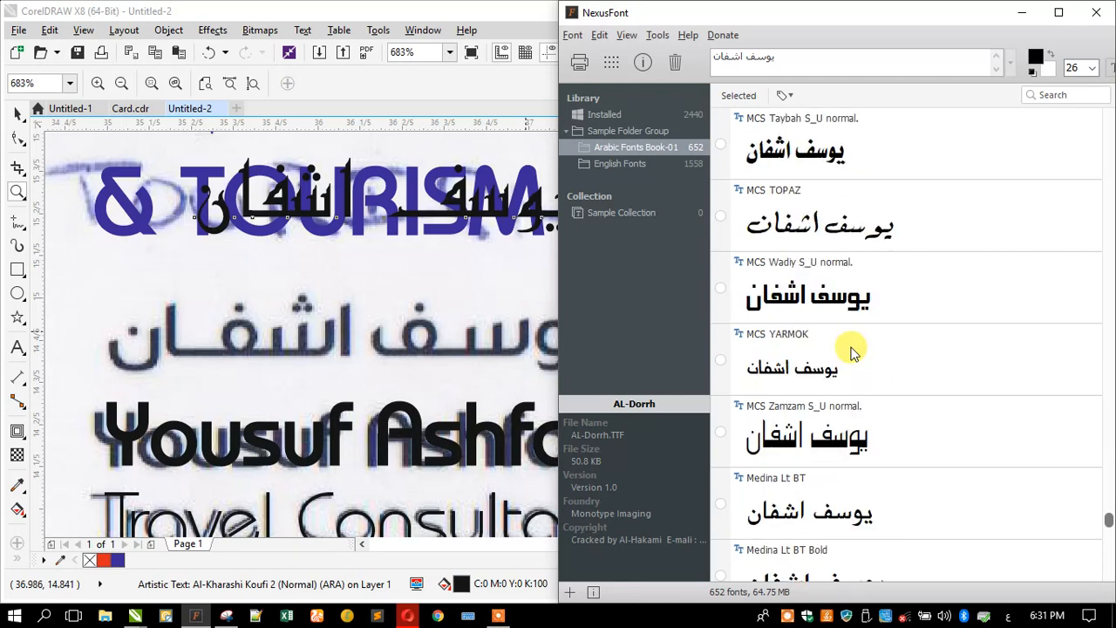
scroll(852, 352, down, 8)
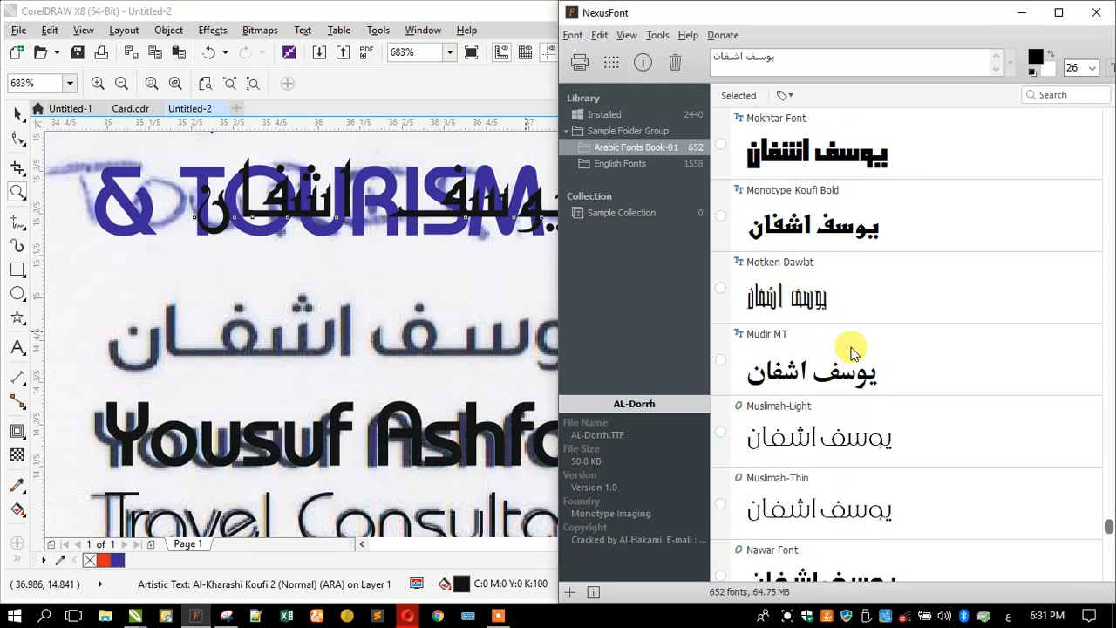
scroll(852, 352, down, 7)
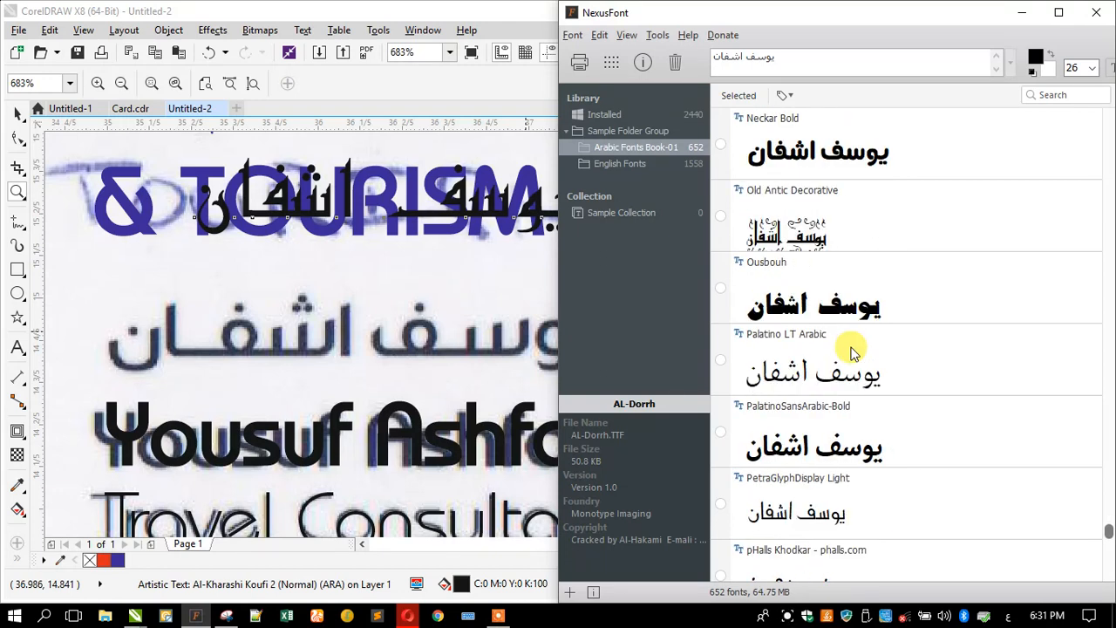
scroll(853, 352, down, 8)
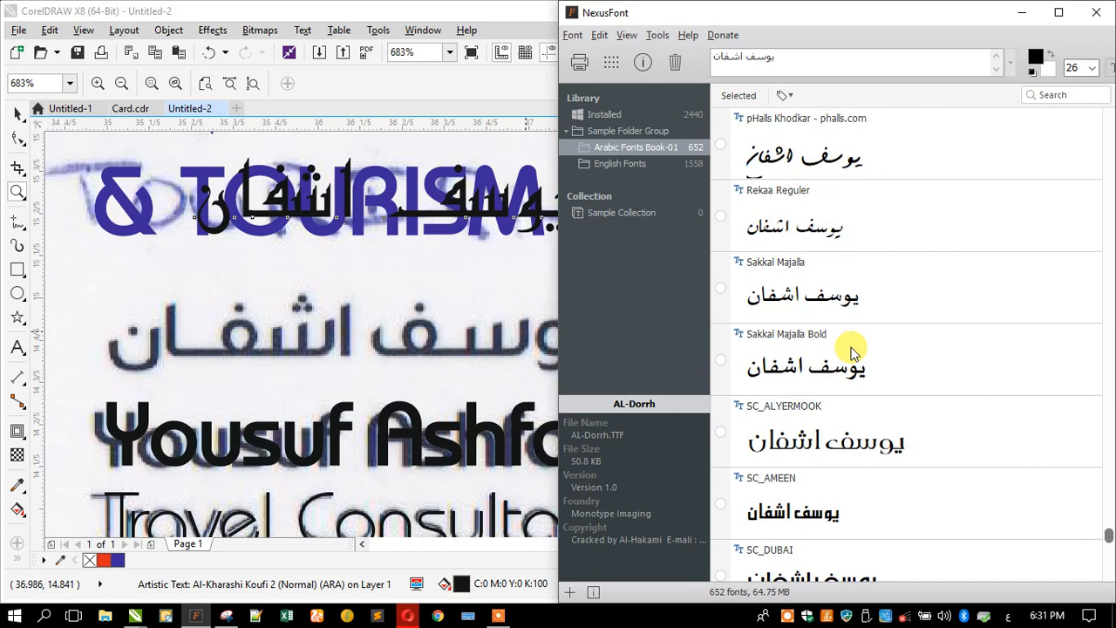
scroll(852, 353, down, 1)
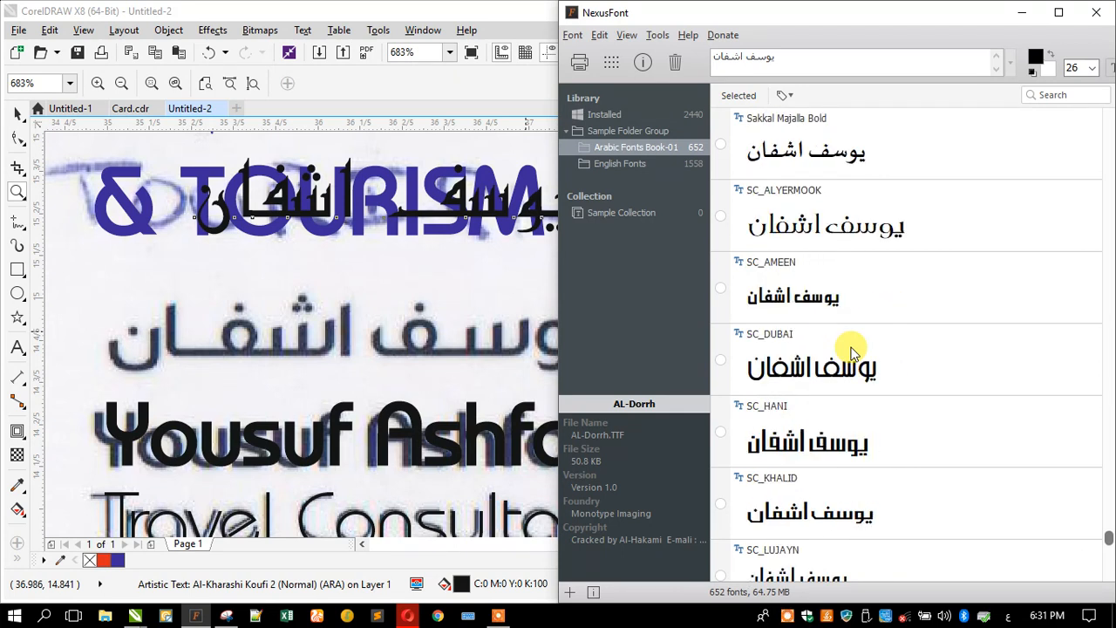
scroll(853, 352, down, 10)
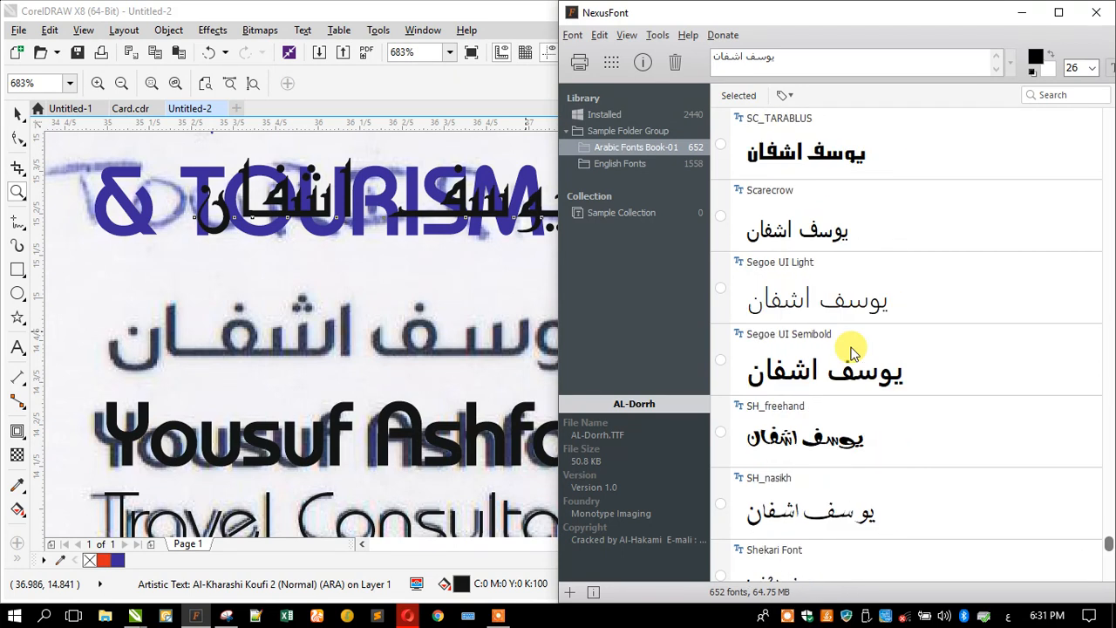
scroll(852, 352, down, 2)
scroll(852, 352, down, 9)
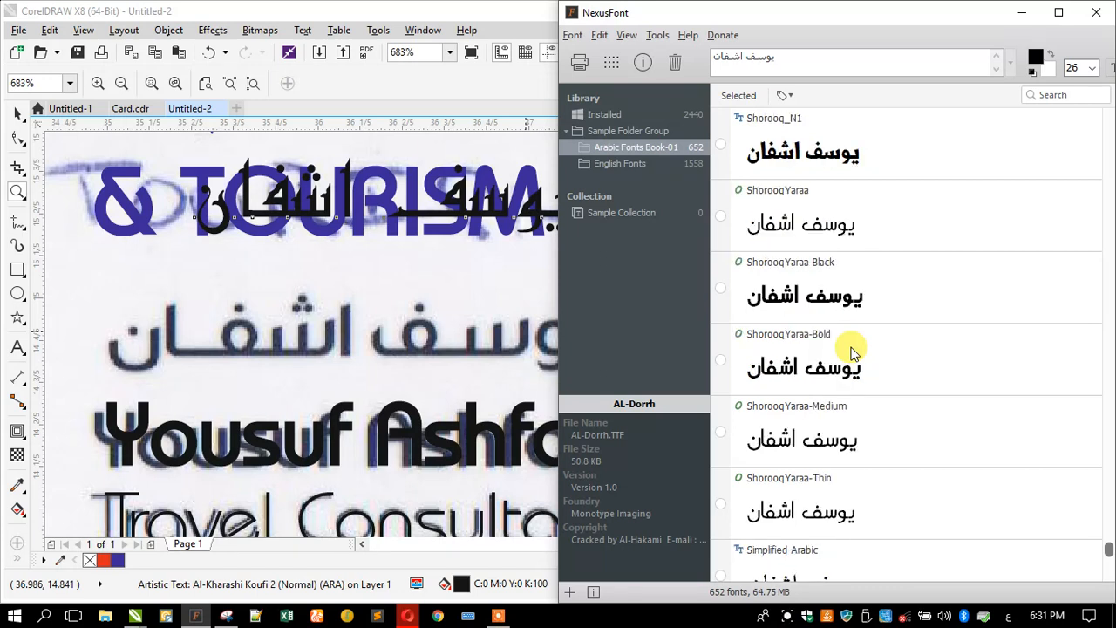
scroll(852, 352, down, 5)
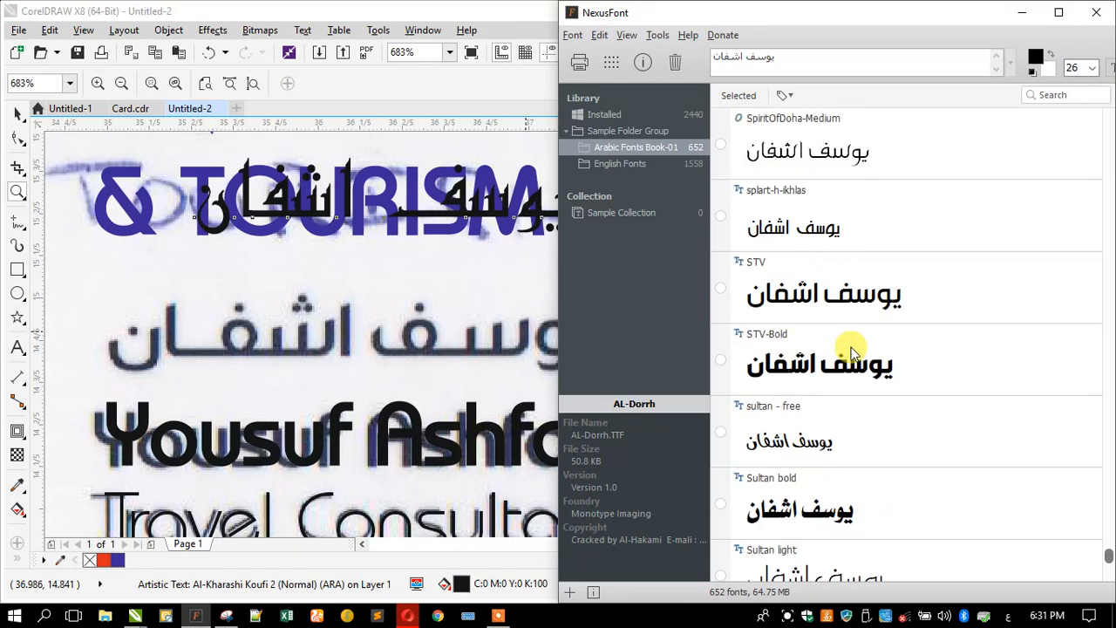
scroll(853, 353, down, 6)
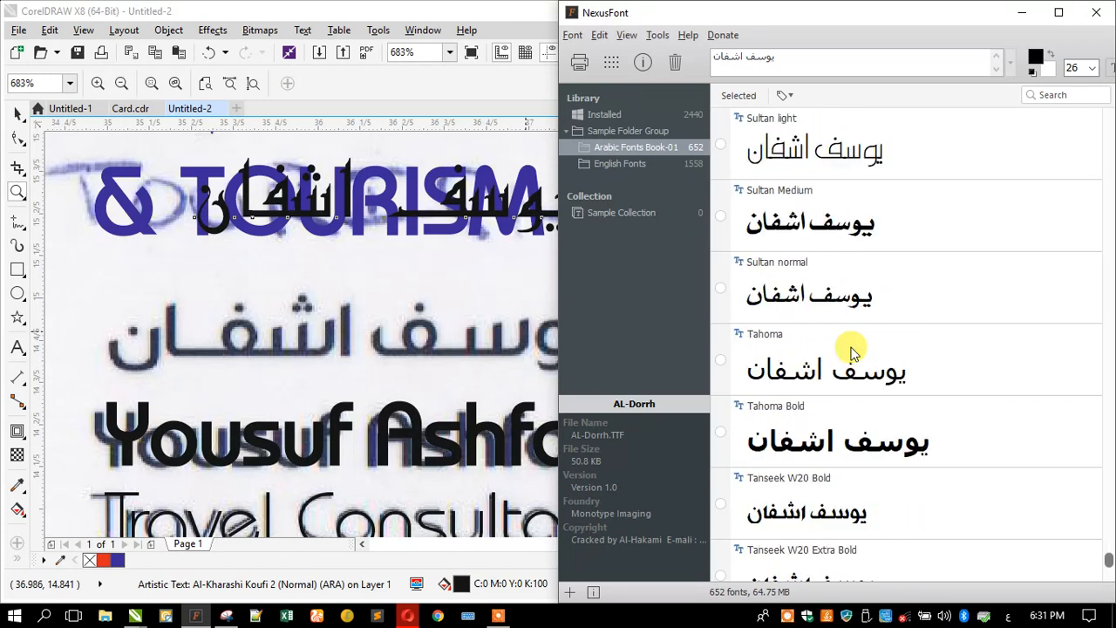
scroll(852, 353, down, 5)
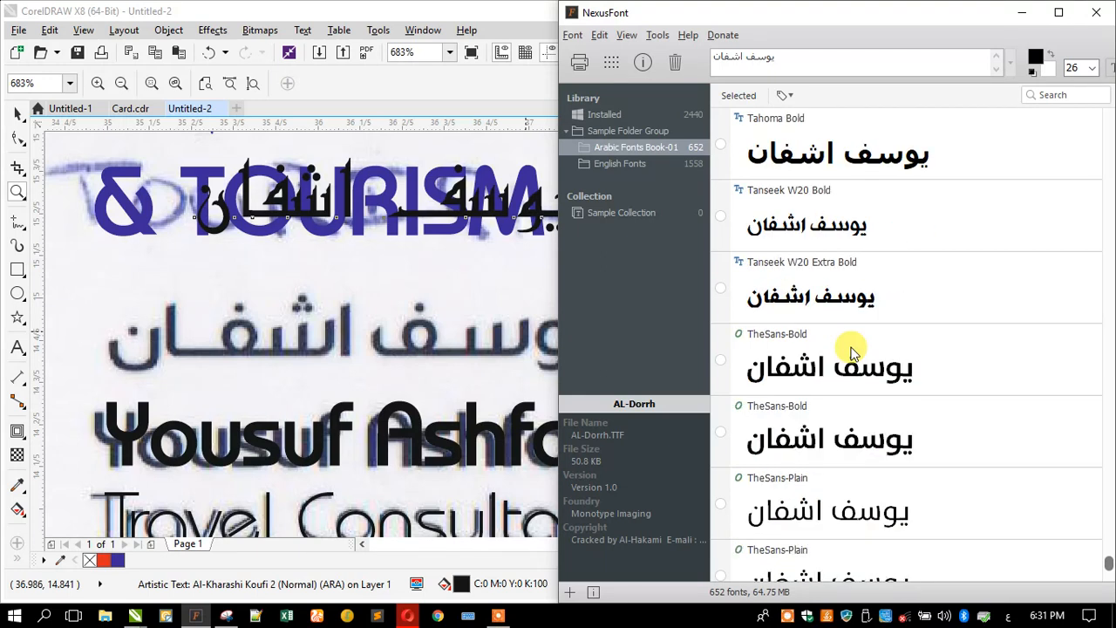
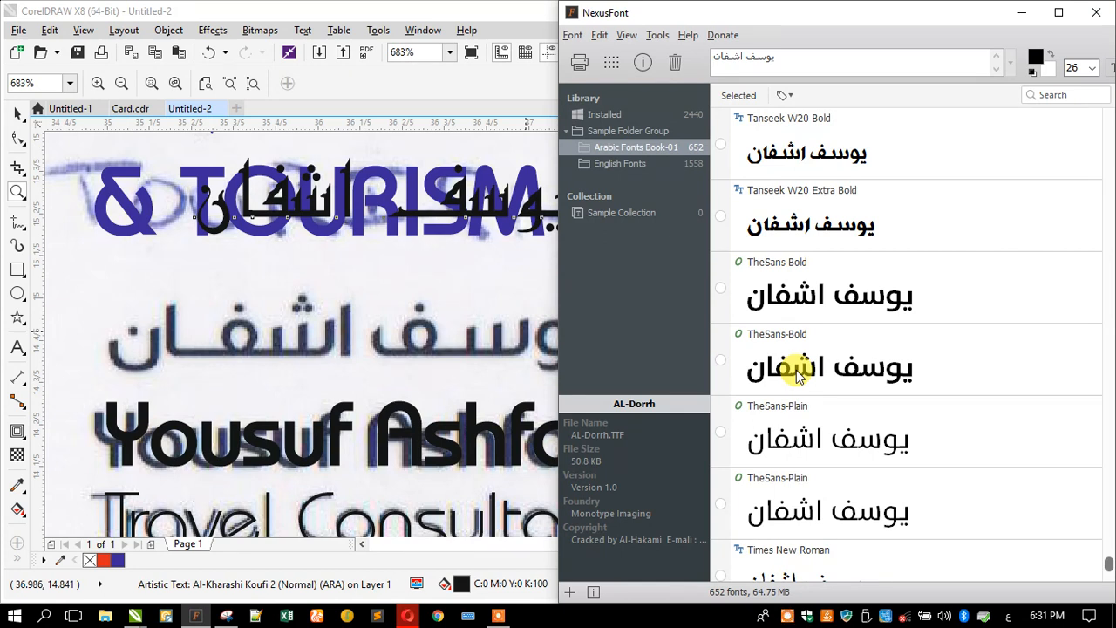
- Change the Arabic name's font to TheSans in CorelDRAW
scroll(796, 369, down, 5)
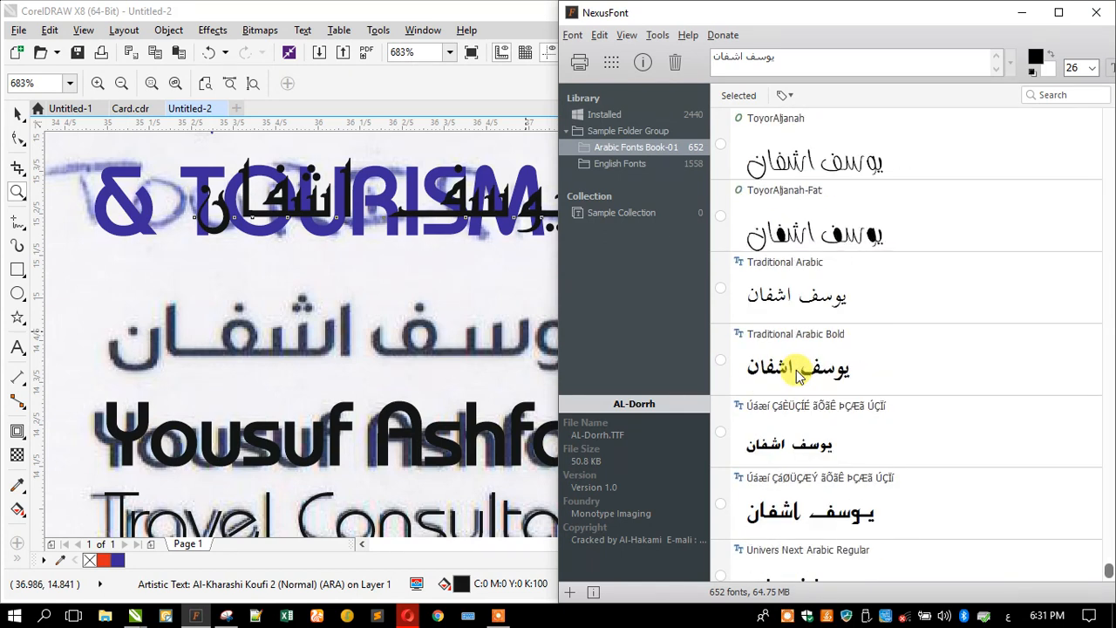
scroll(795, 370, down, 1)
scroll(796, 374, down, 1)
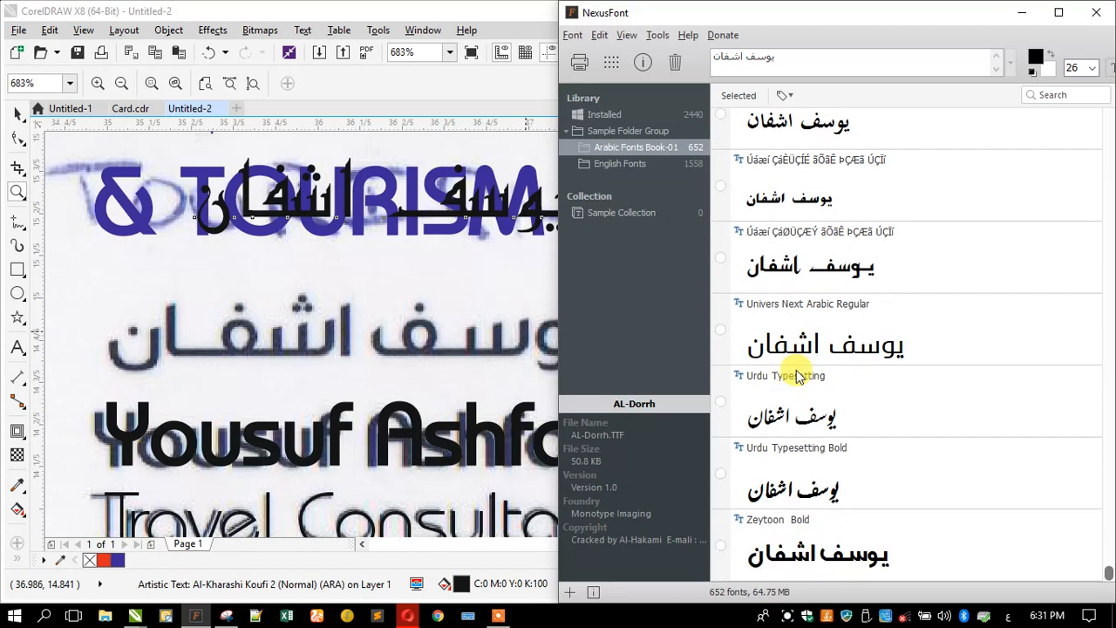
scroll(795, 375, up, 4)
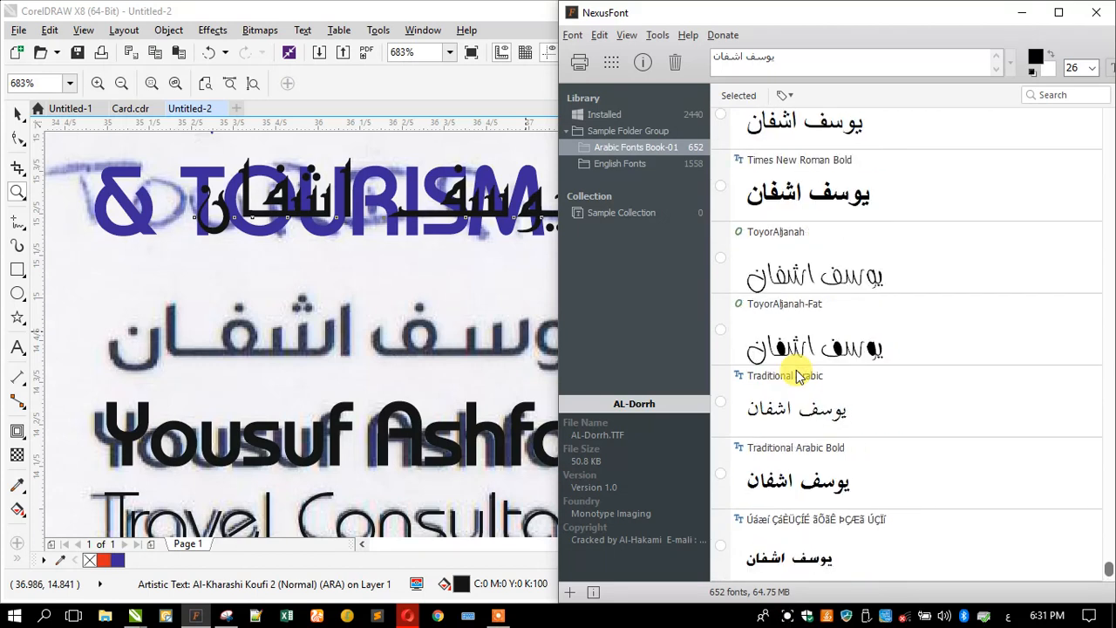
scroll(796, 375, up, 2)
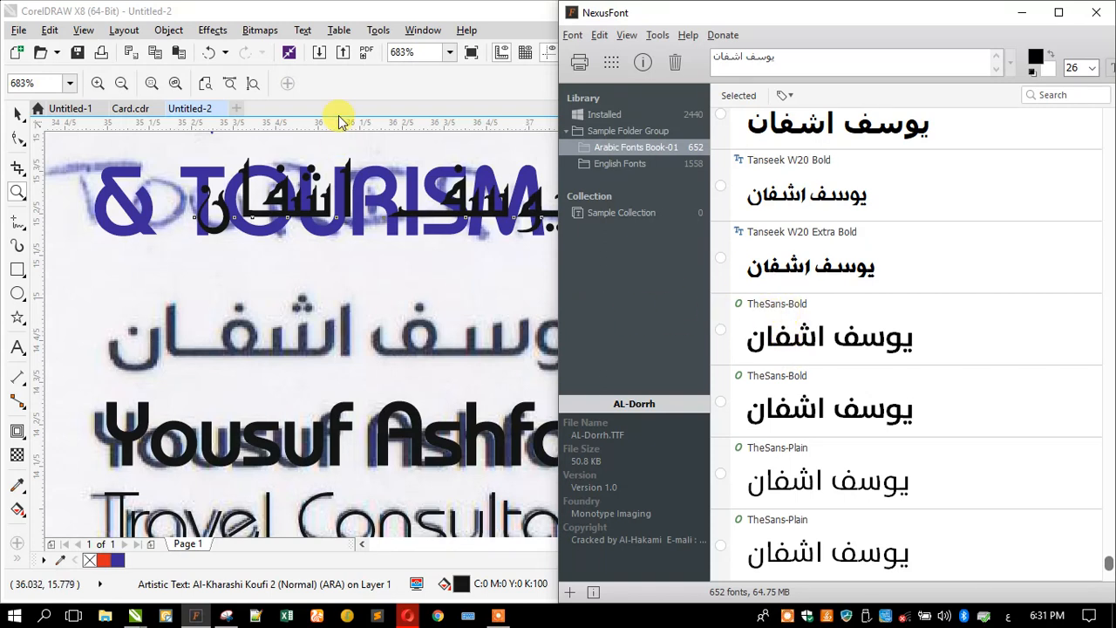
click(19, 114)
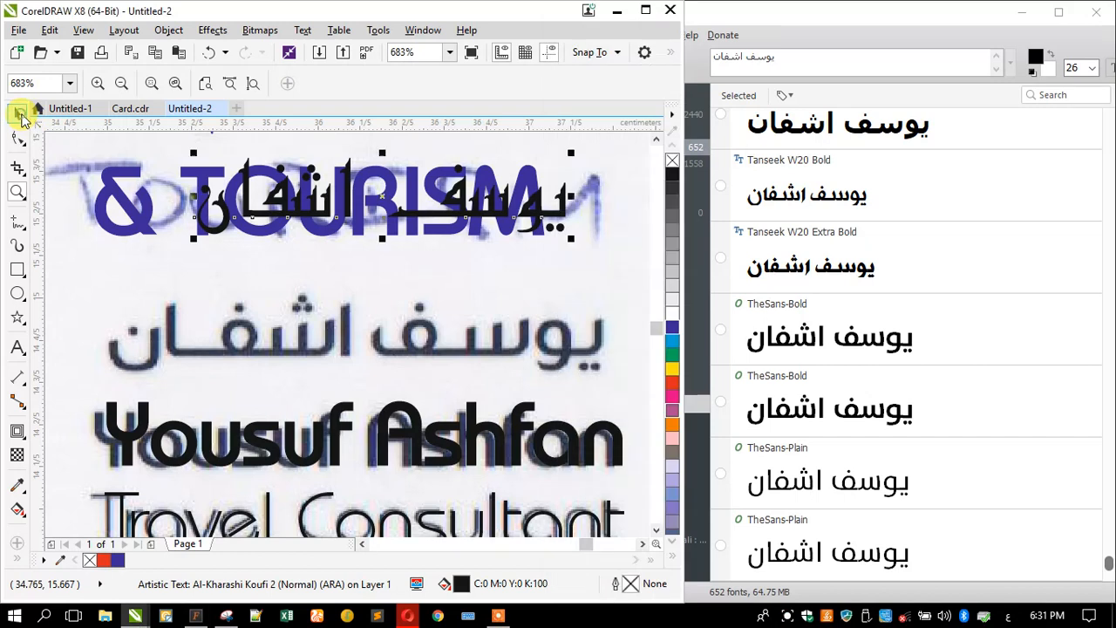
click(19, 114)
click(453, 83)
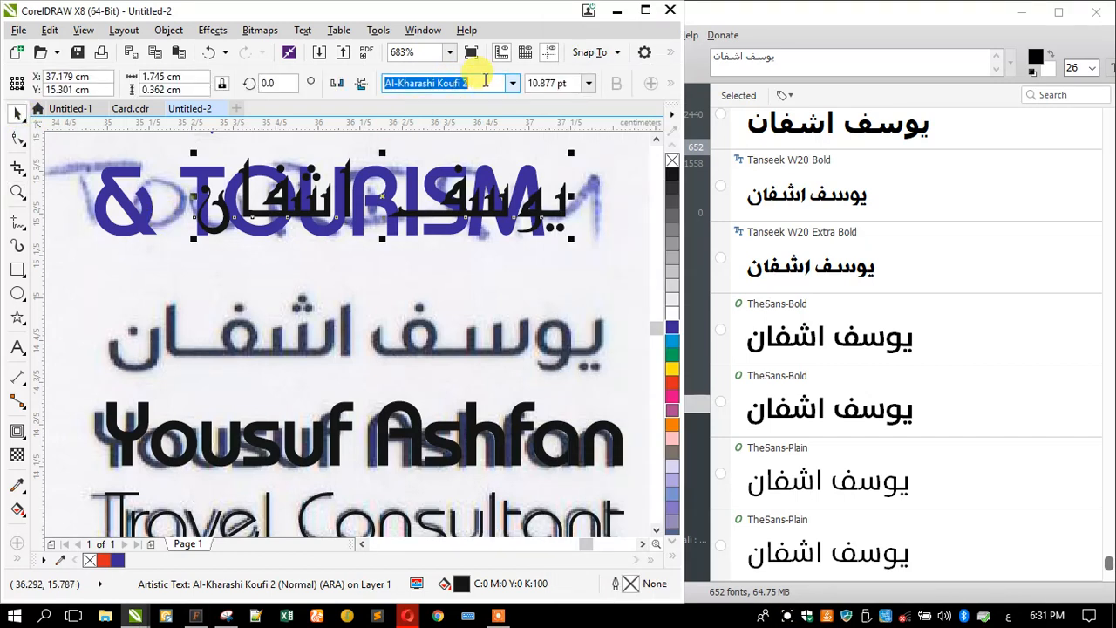
drag(484, 82, 378, 82)
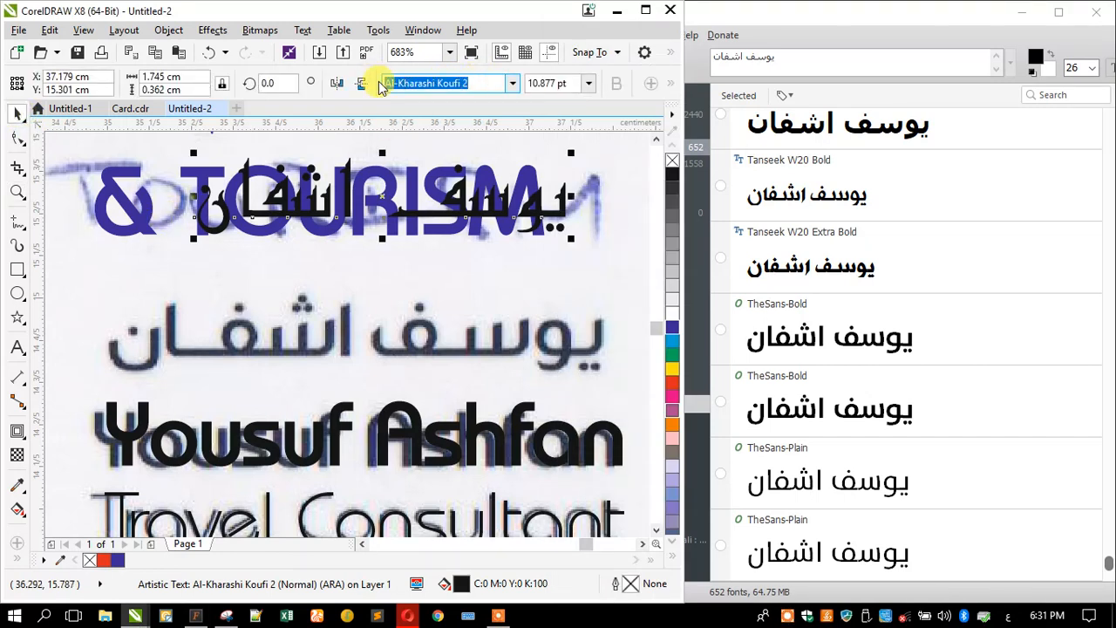
text(ف)
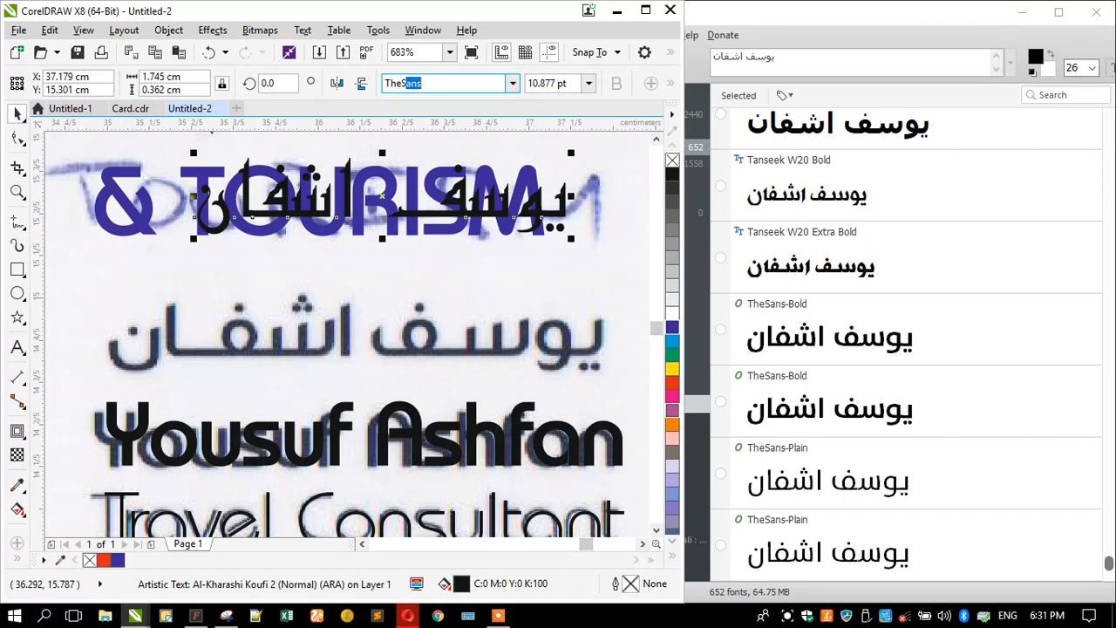
text(The)
key(Return)
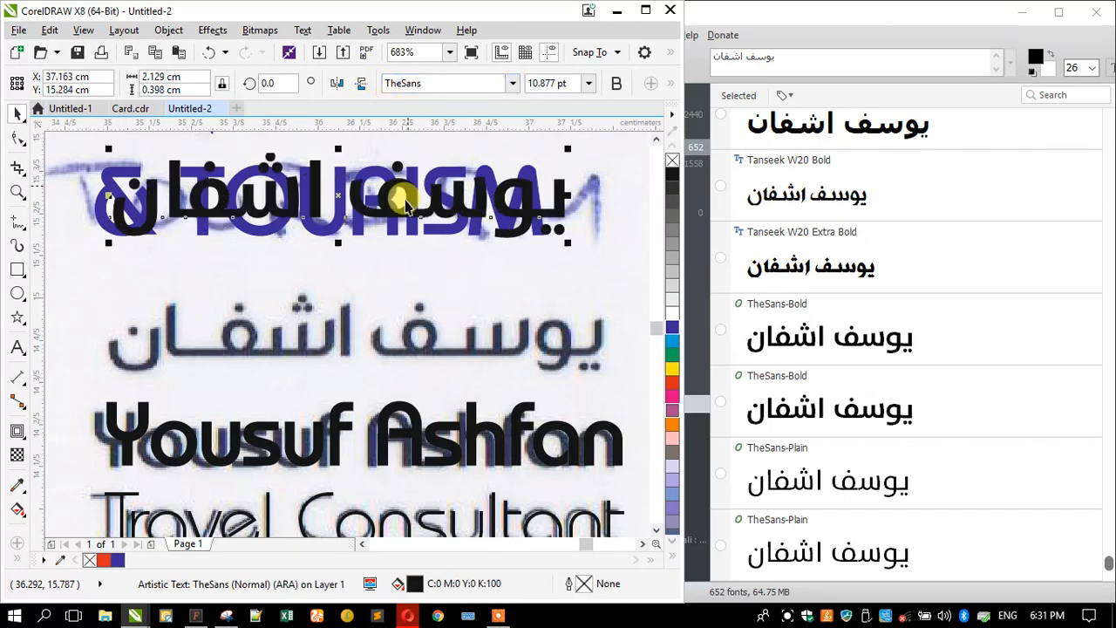
- Move the Arabic name onto the scanned Arabic line and shrink it to about 92%
click(399, 216)
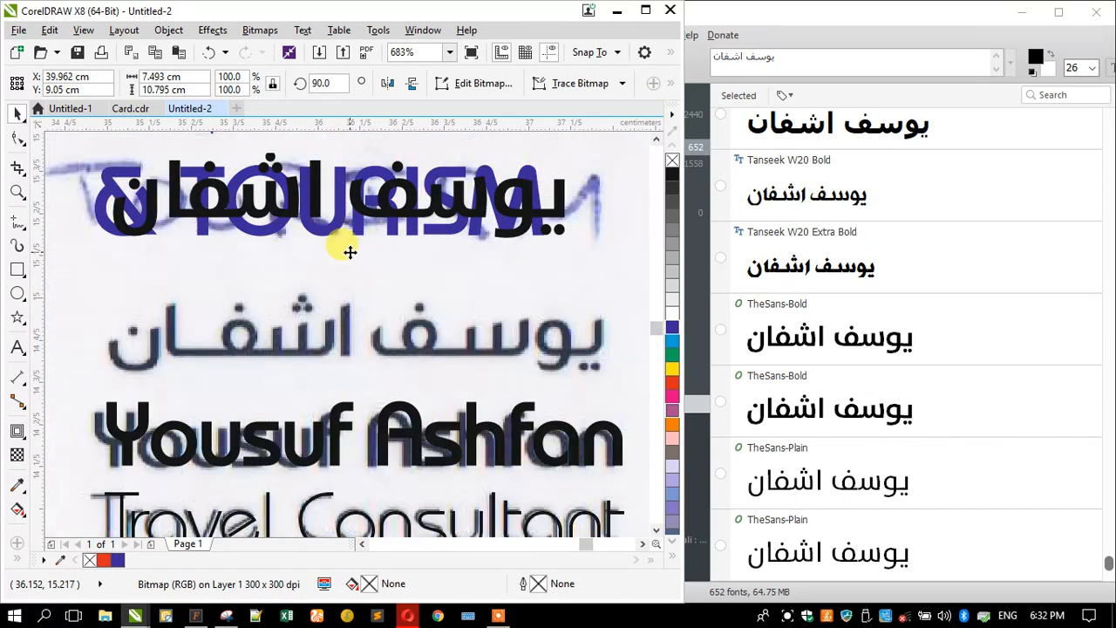
drag(469, 245, 498, 348)
drag(143, 275, 177, 281)
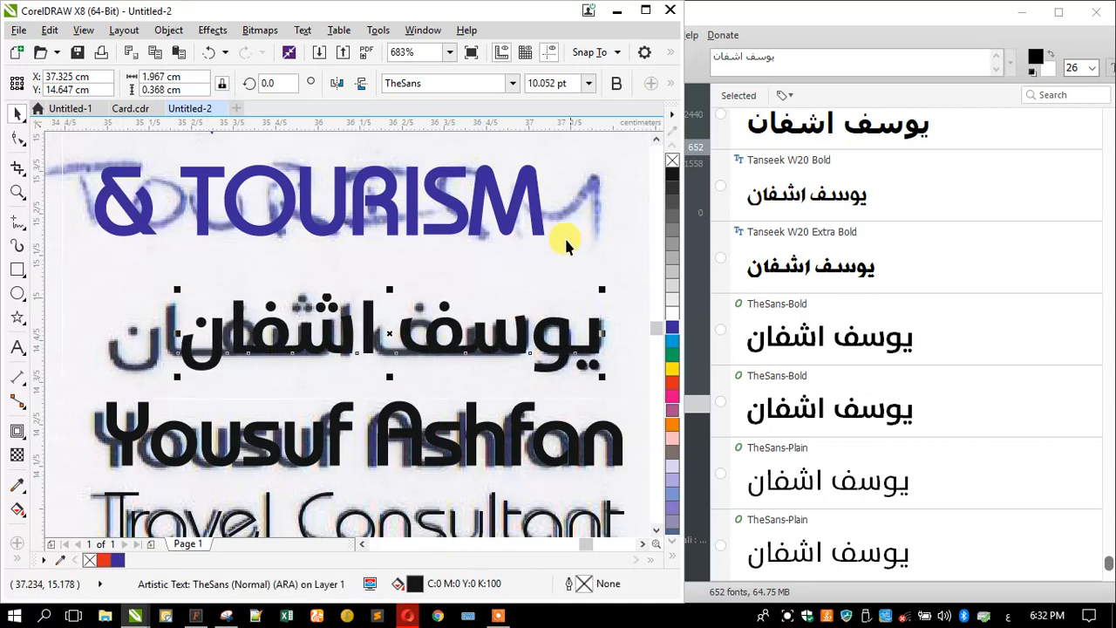
- Insert tatweel elongations into both Arabic words, widening the name to 2.294 cm
double_click(456, 339)
text(ــ)
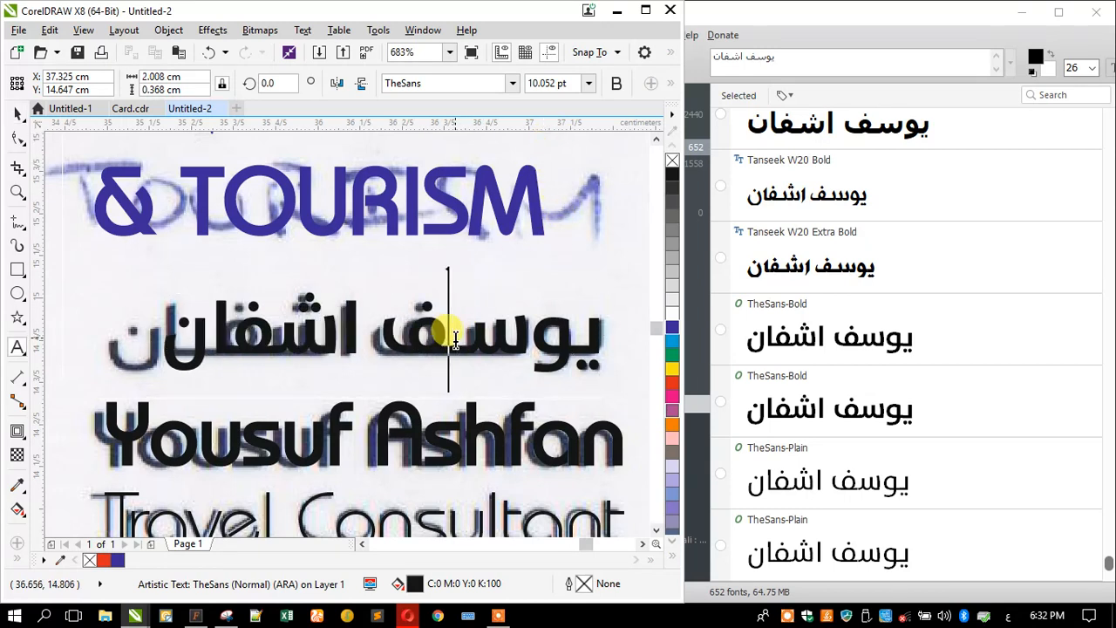
click(266, 336)
click(225, 337)
text(ـــــ)
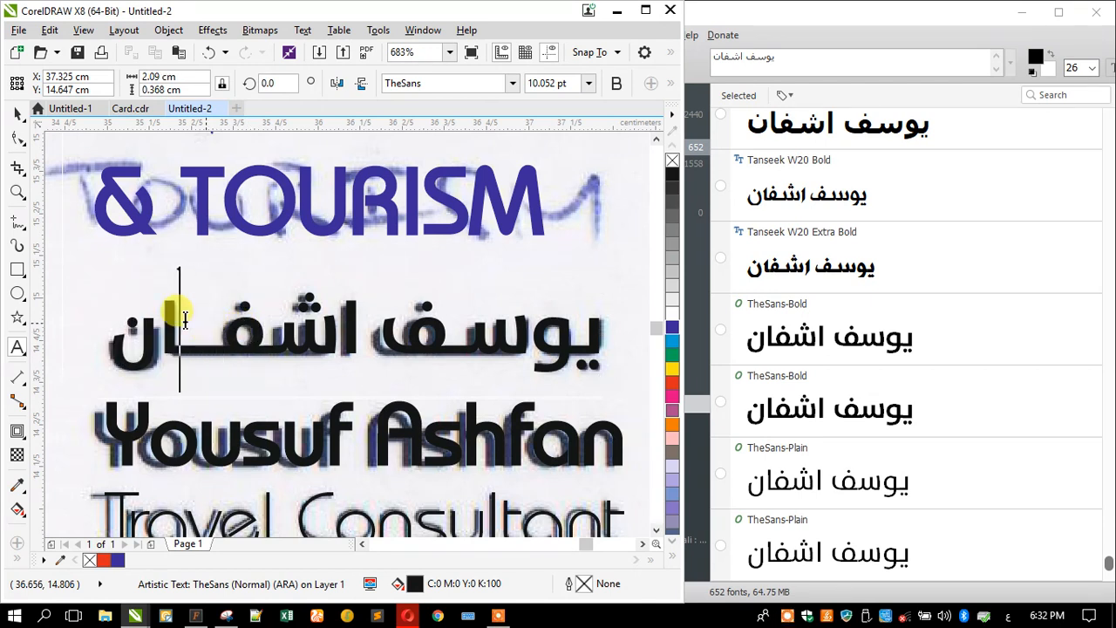
key(Escape)
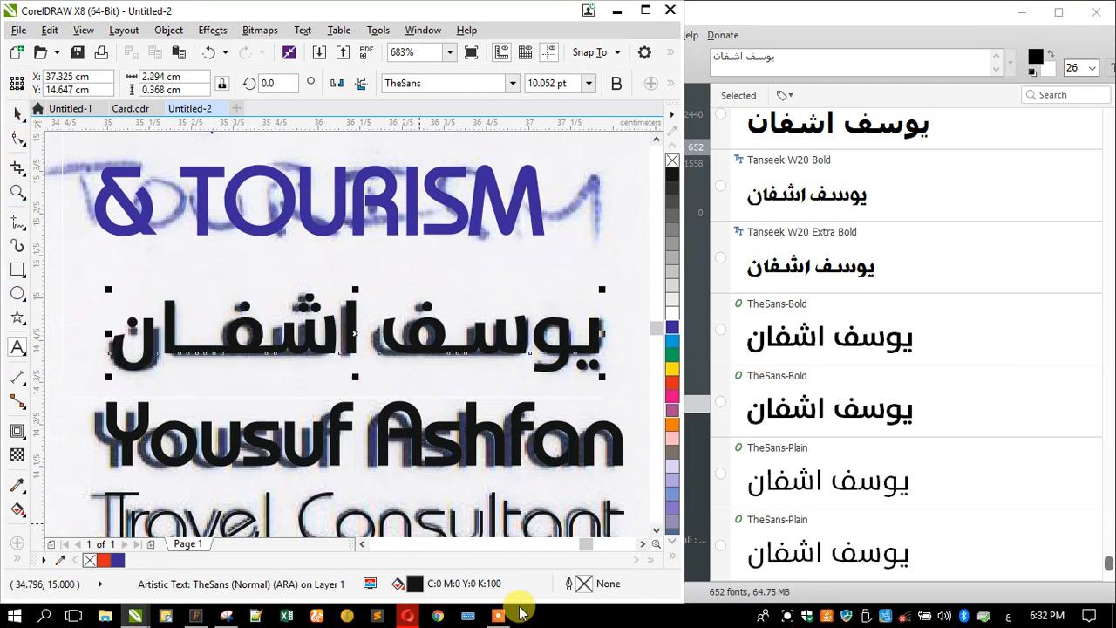
shift+click(417, 455)
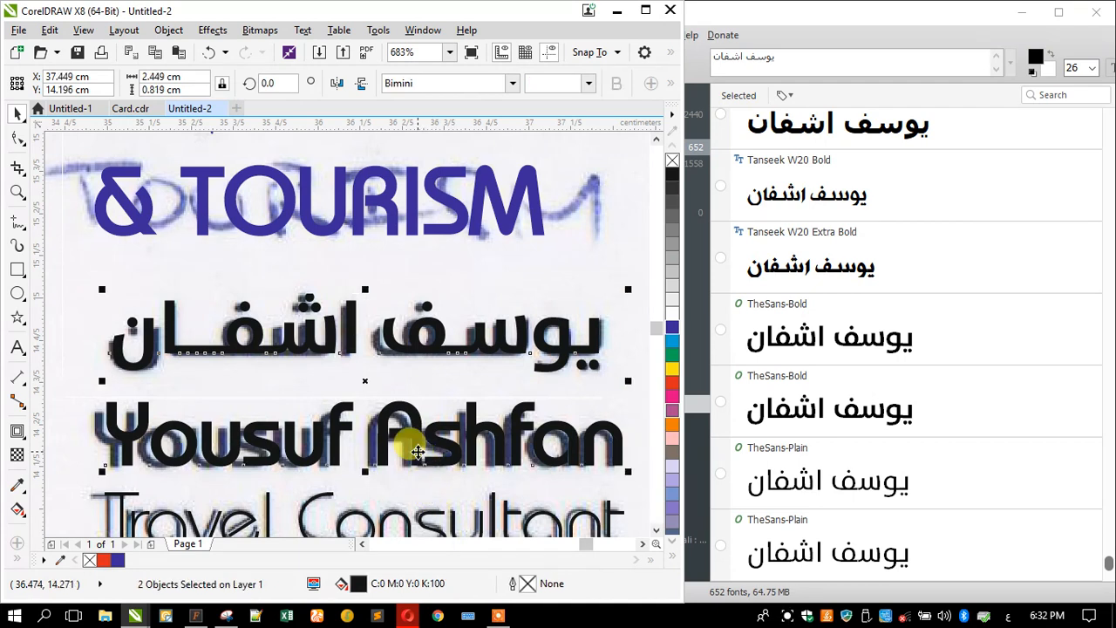
- Maximize the window, zoom in on the logo's red stroke, and set the curve tool to B-Spline
scroll(416, 335, down, 2)
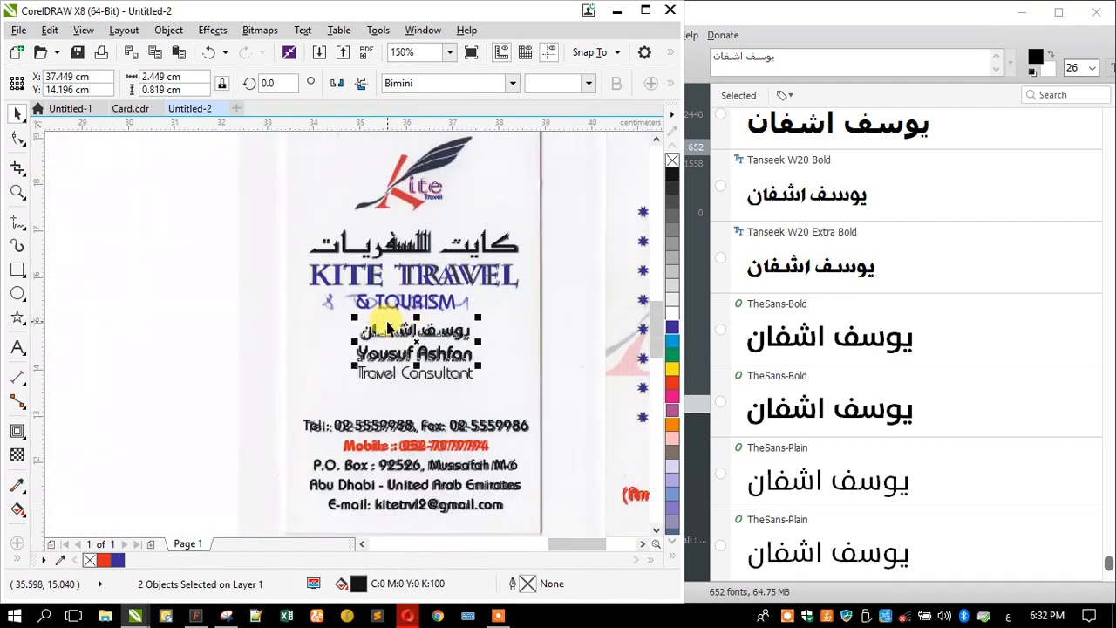
scroll(421, 305, down, 1)
scroll(423, 216, up, 1)
scroll(408, 262, up, 2)
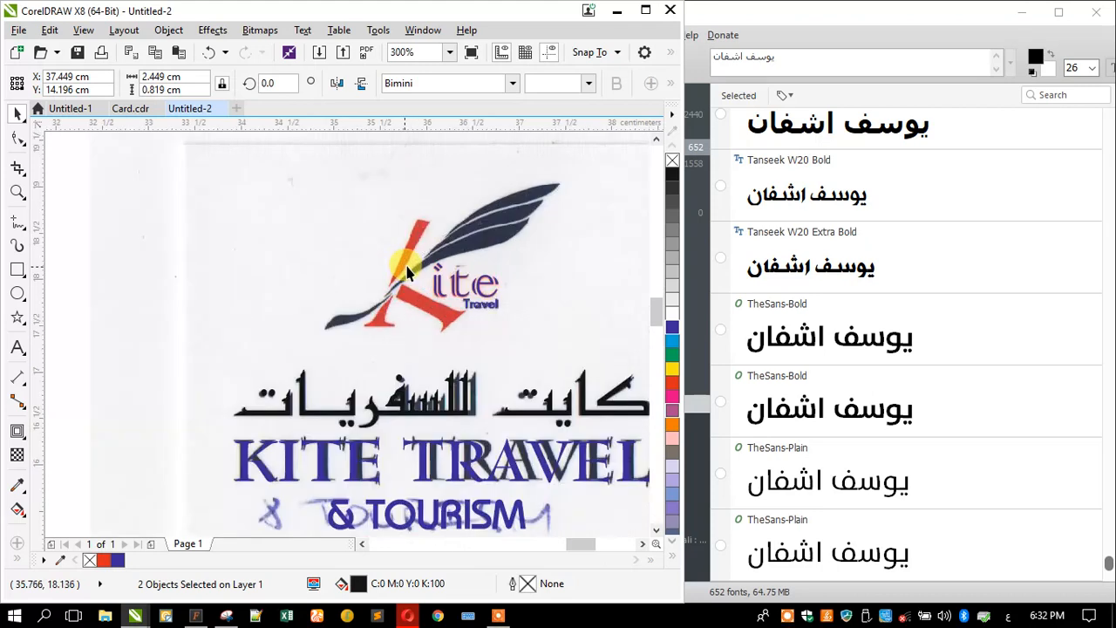
click(645, 10)
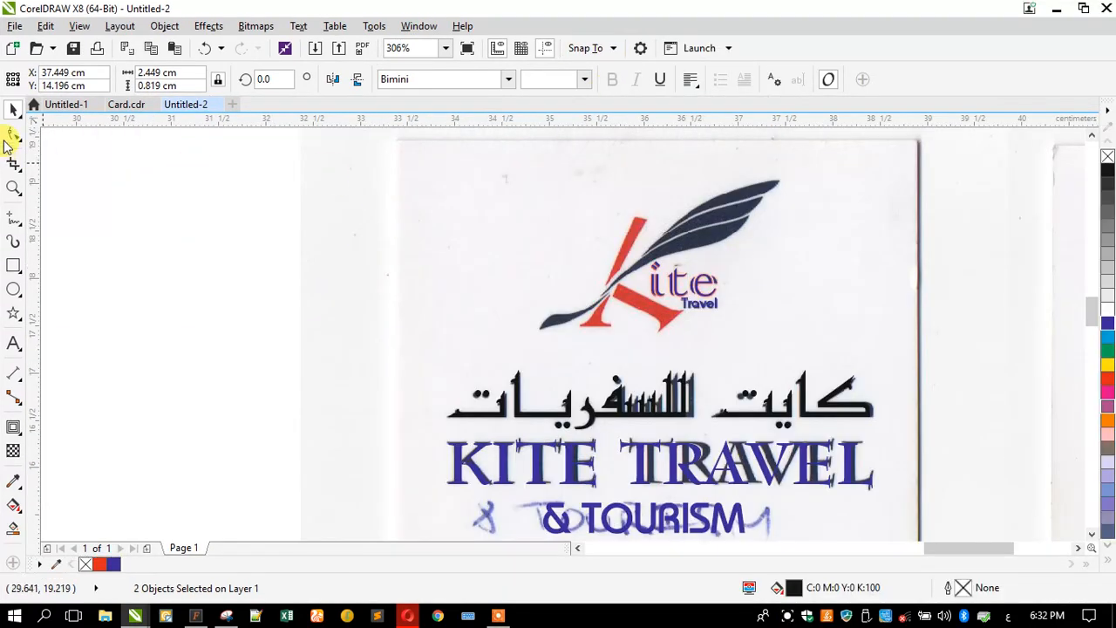
click(12, 189)
drag(522, 200, 773, 357)
drag(375, 295, 733, 494)
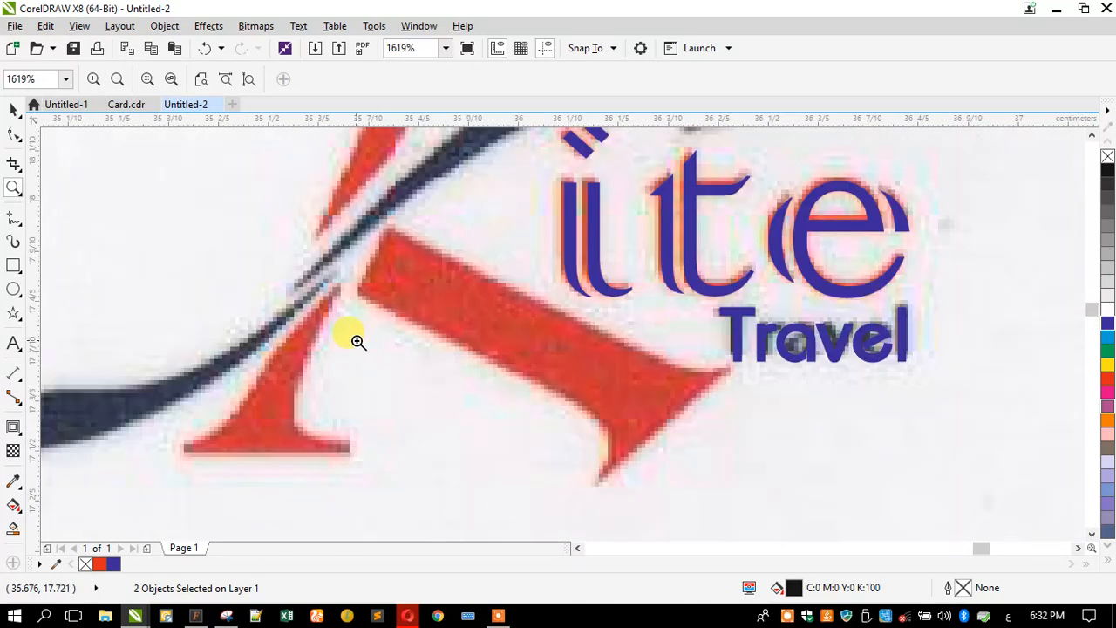
click(18, 221)
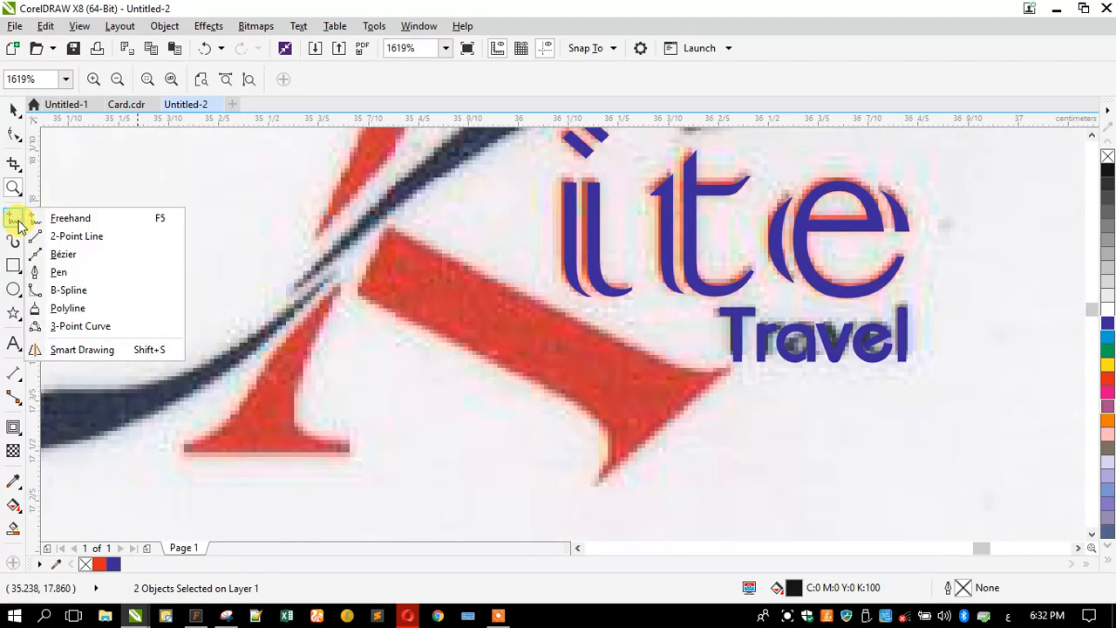
click(87, 256)
click(734, 373)
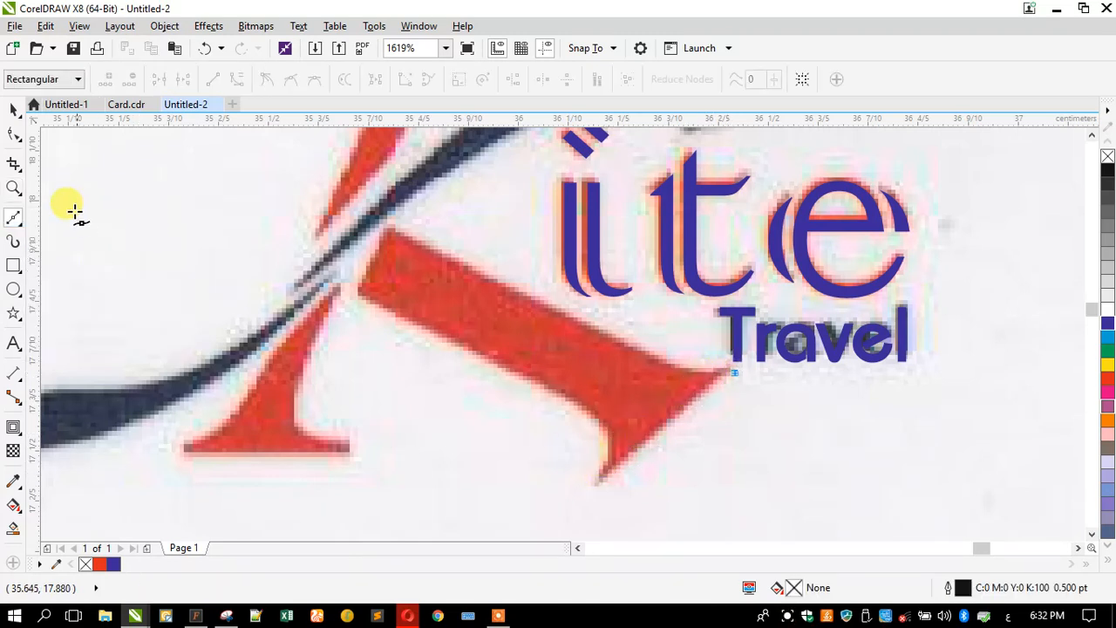
click(13, 109)
click(16, 223)
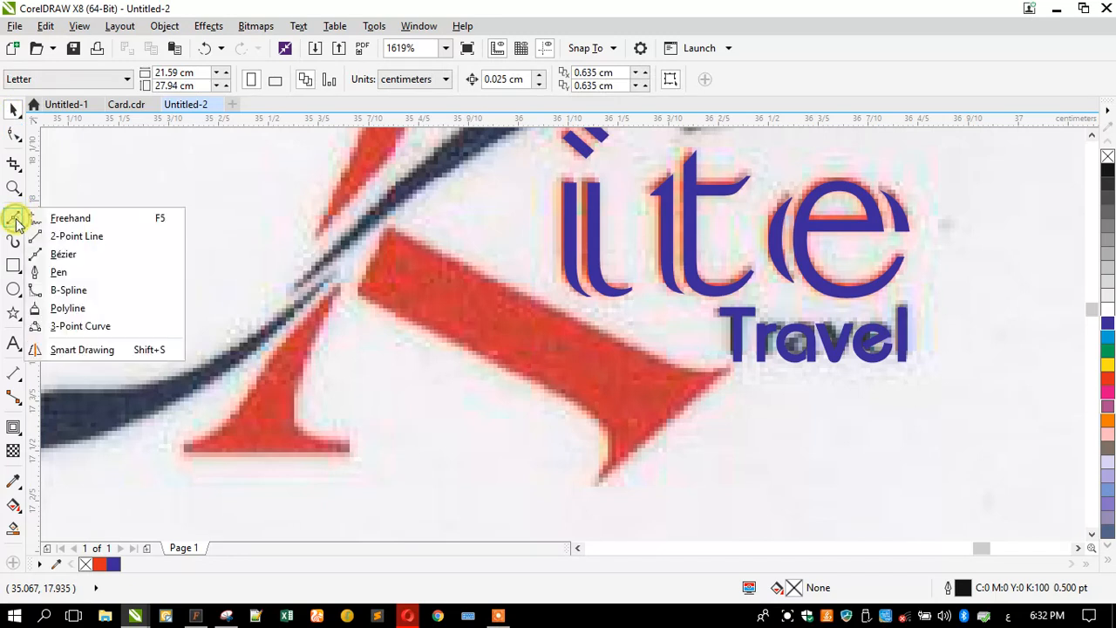
click(79, 291)
- Place B-spline points around the red diagonal stroke, from its right tip back near the start
click(725, 372)
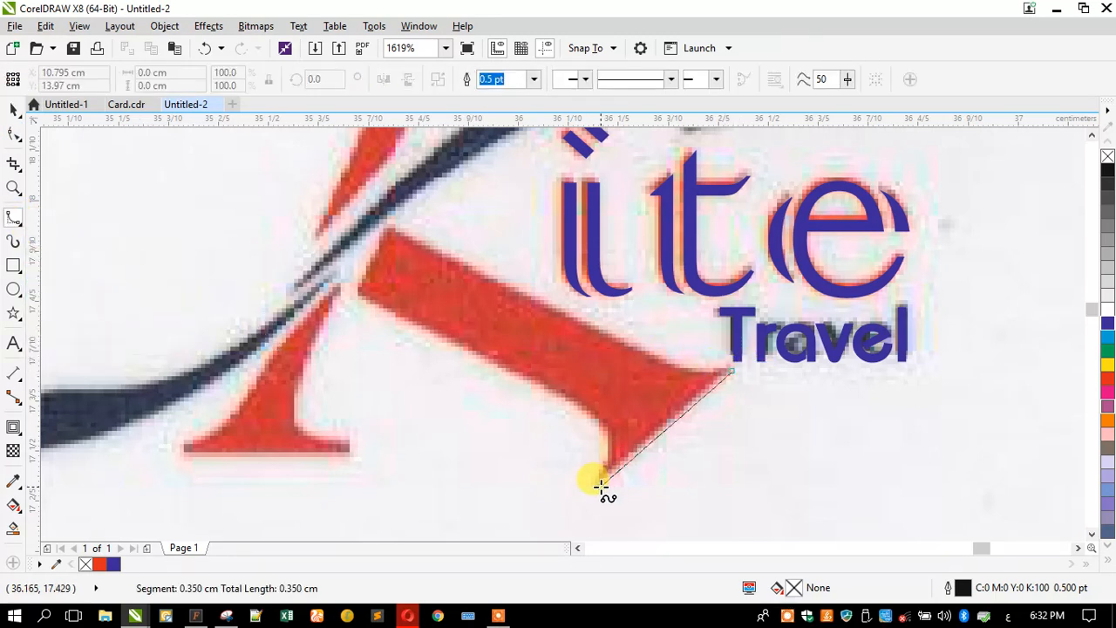
click(598, 484)
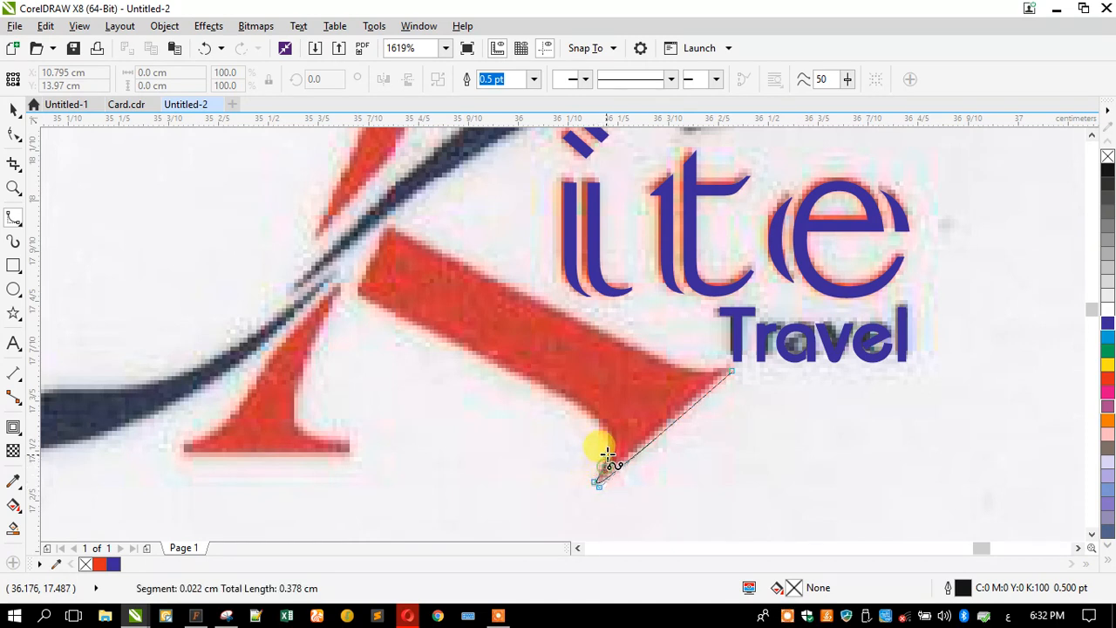
click(609, 445)
click(602, 428)
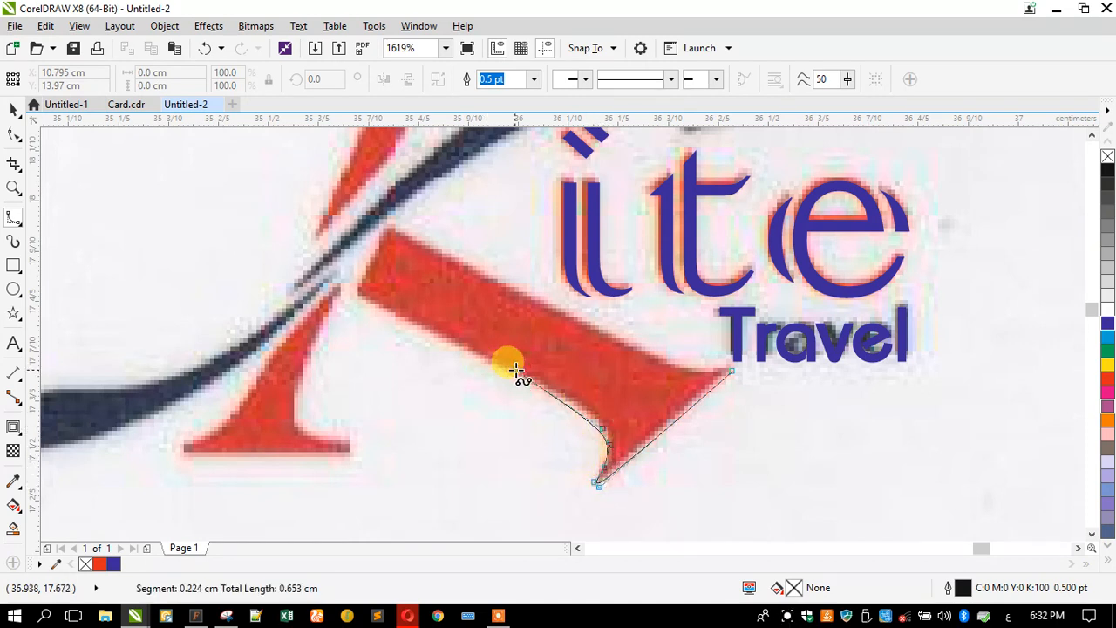
click(581, 409)
click(475, 353)
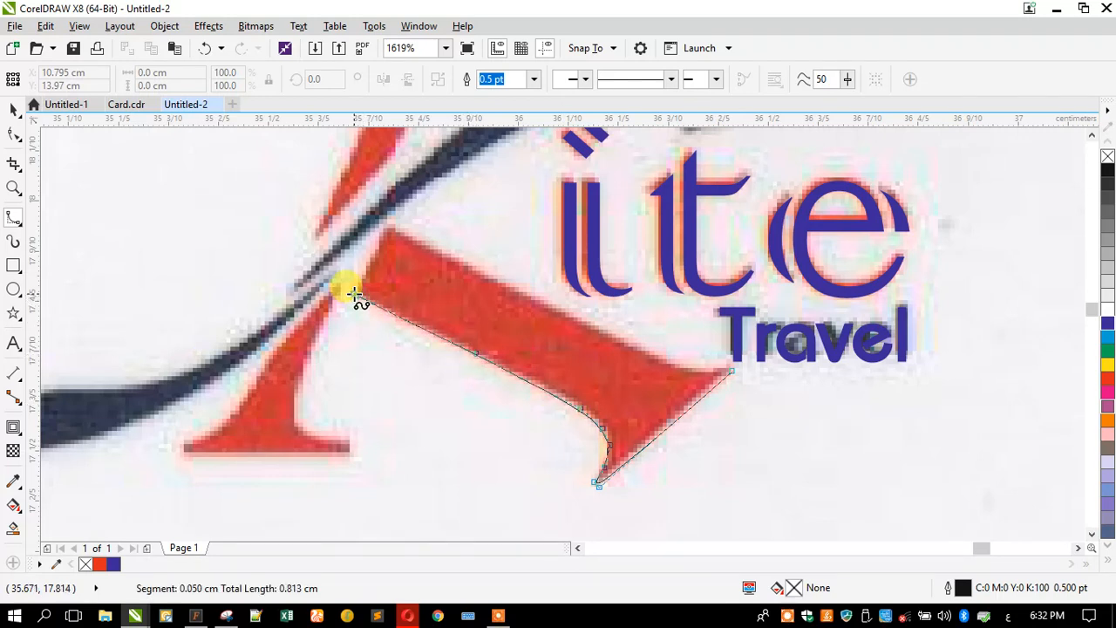
click(355, 294)
click(386, 226)
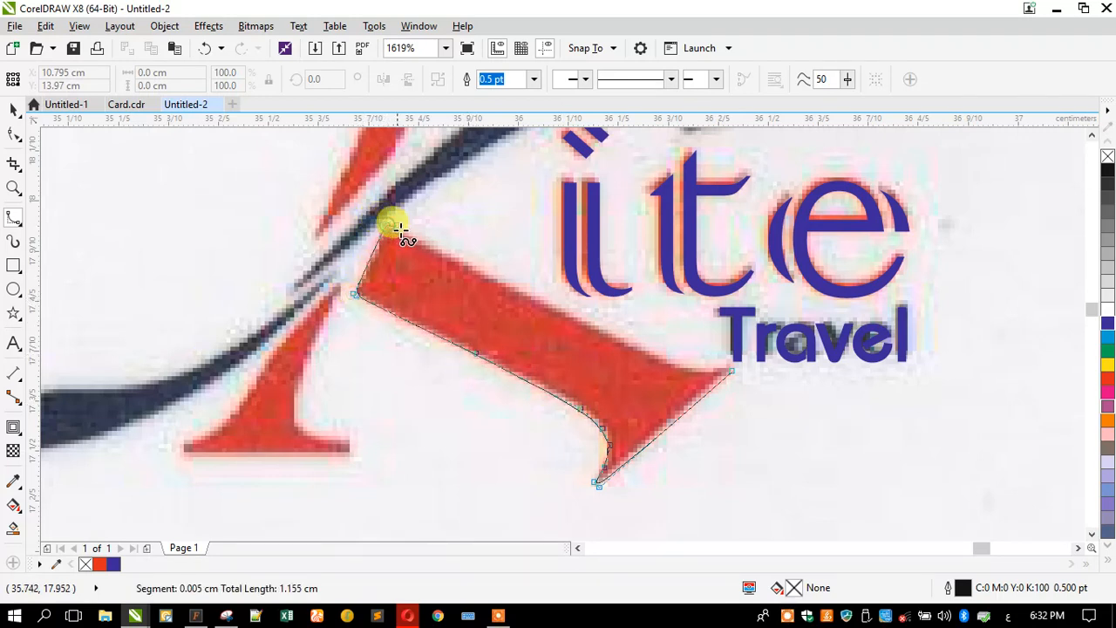
click(422, 238)
click(643, 349)
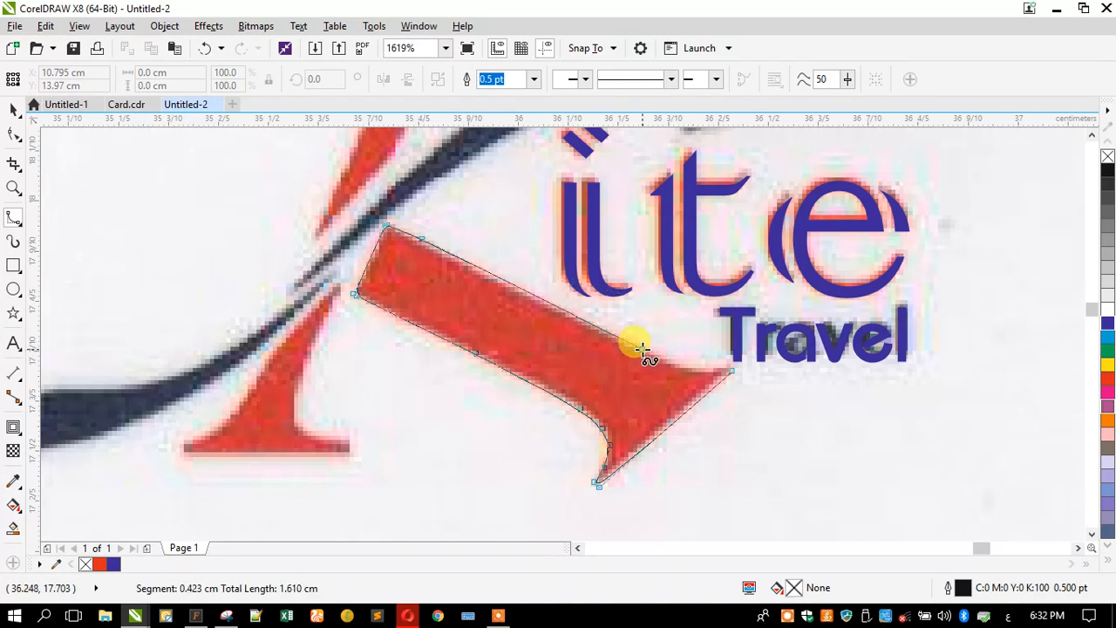
click(713, 370)
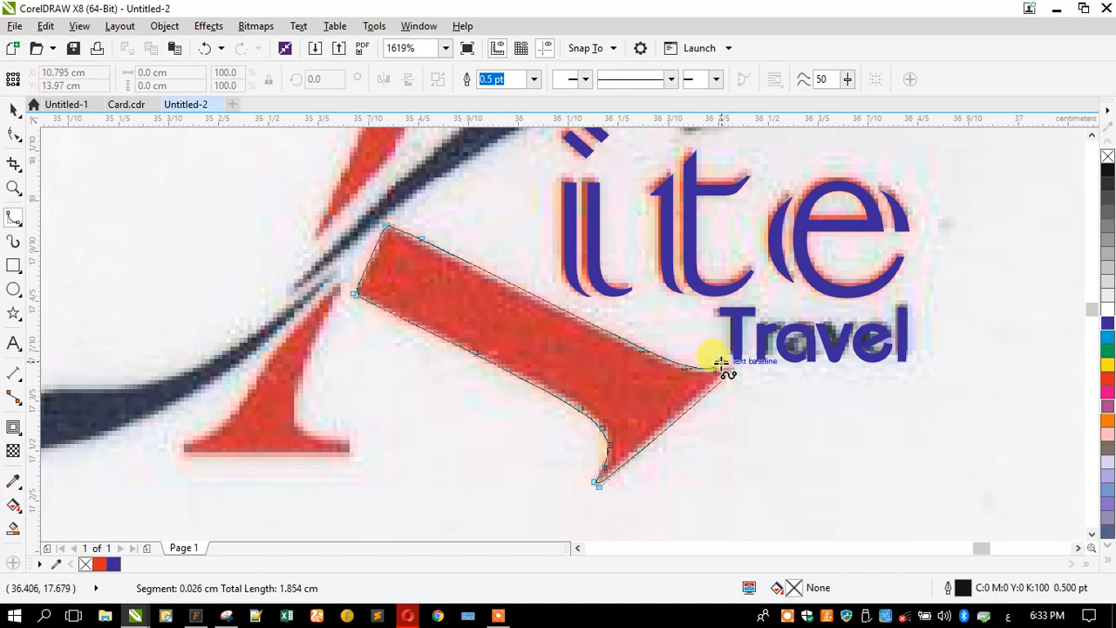
- Resume the red bar's outline from its end node and close it onto the start point
double_click(720, 366)
scroll(715, 362, up, 5)
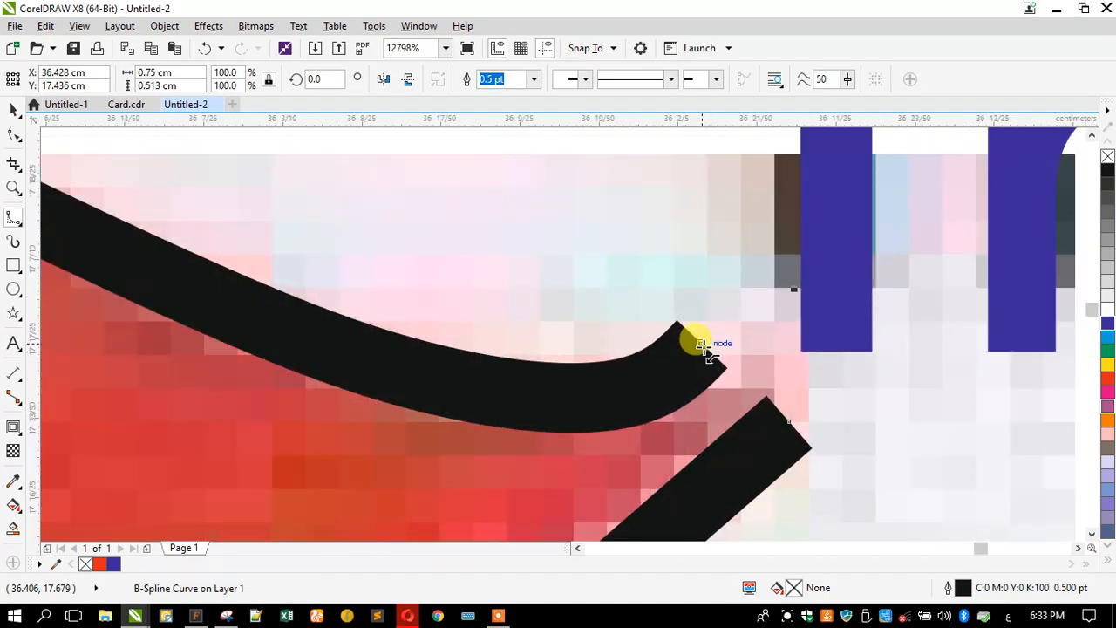
click(702, 345)
click(799, 388)
click(789, 422)
scroll(717, 350, down, 1)
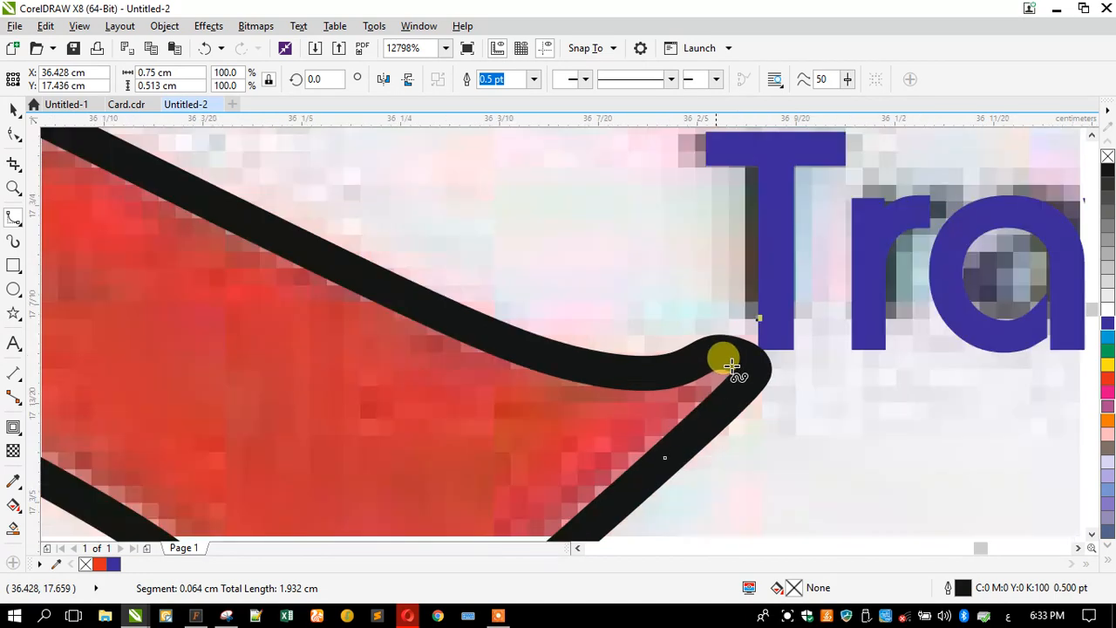
scroll(723, 361, down, 4)
scroll(485, 379, up, 2)
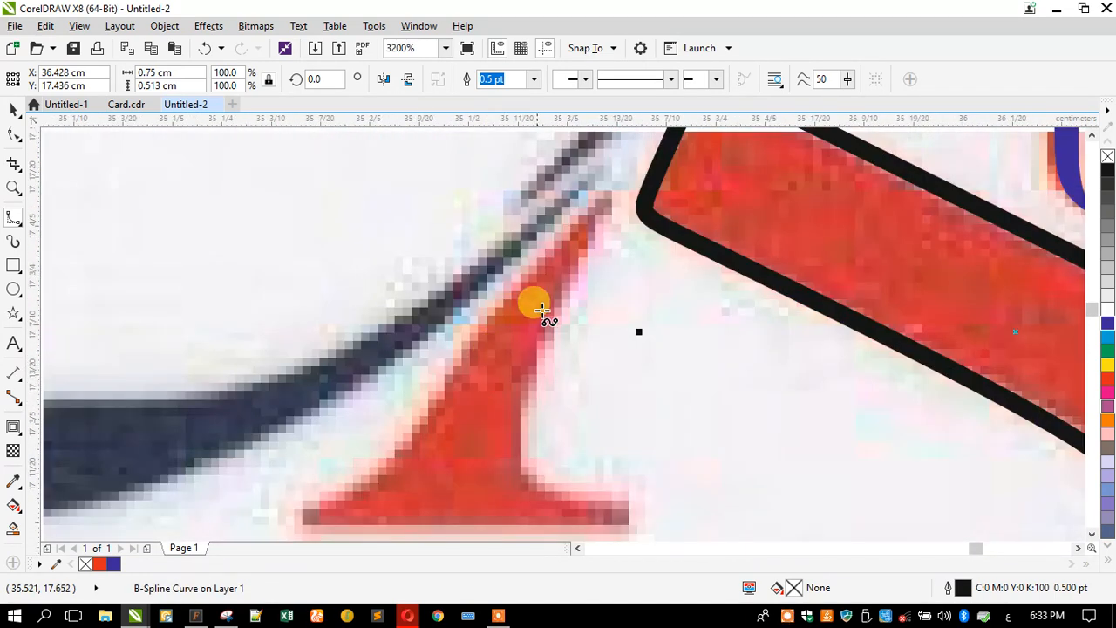
- Trace the red foot of the K with B-spline points and close it into a shape
click(611, 193)
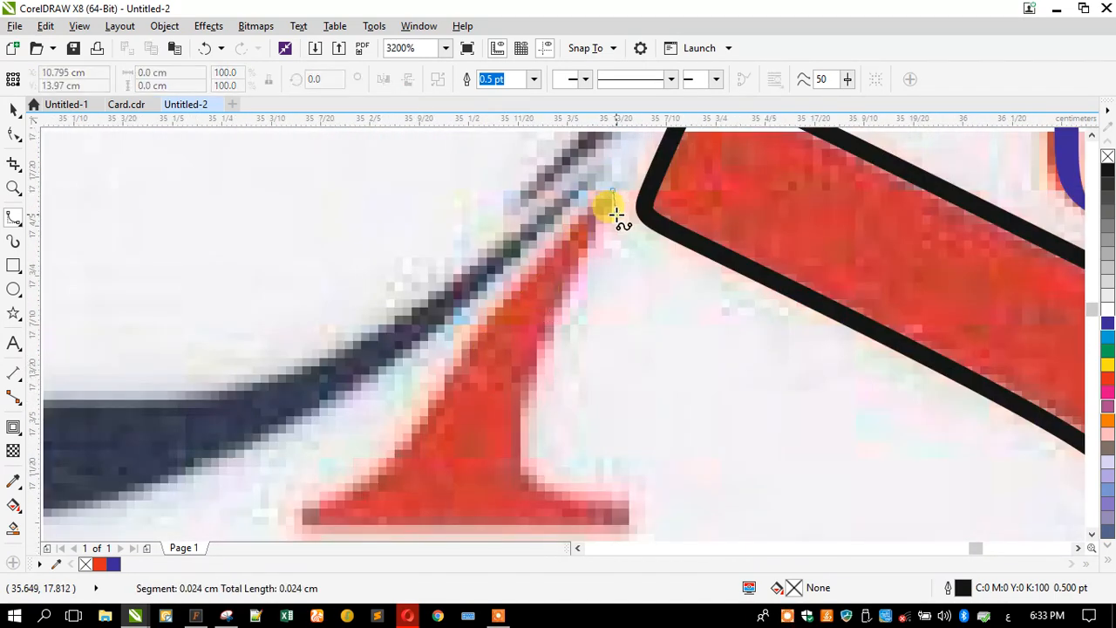
click(569, 276)
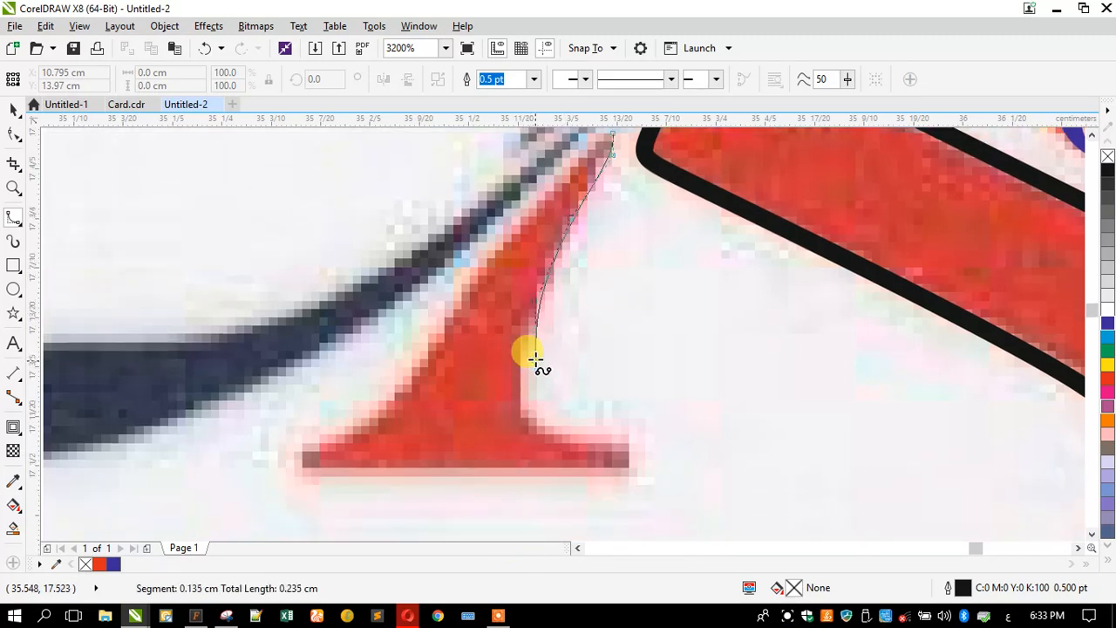
click(521, 367)
click(515, 404)
click(555, 438)
click(633, 446)
click(635, 462)
click(607, 477)
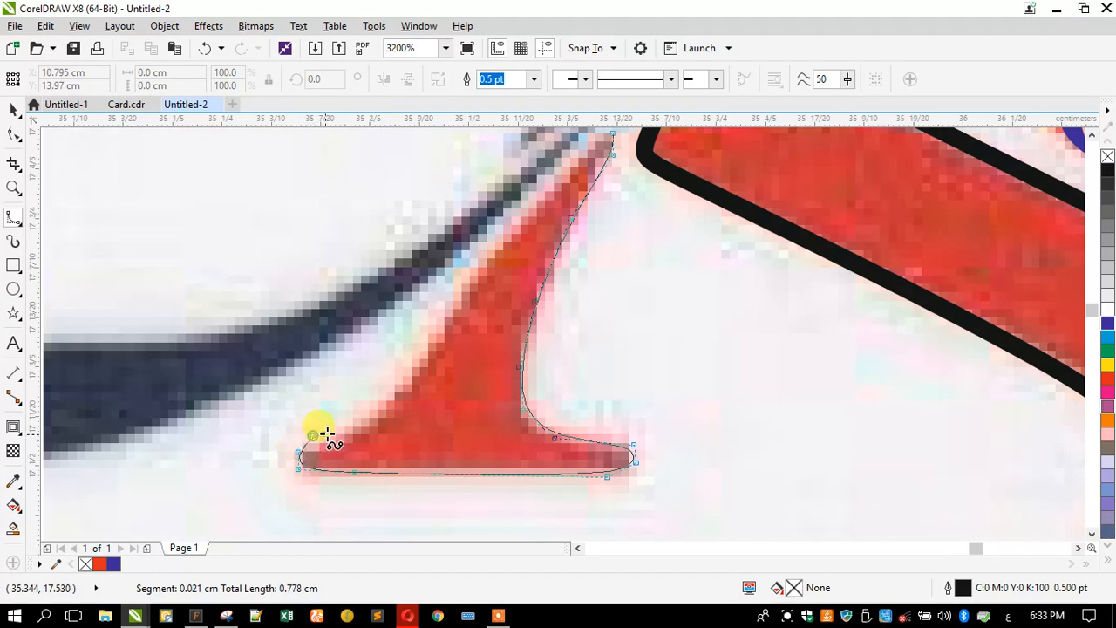
click(363, 426)
click(414, 375)
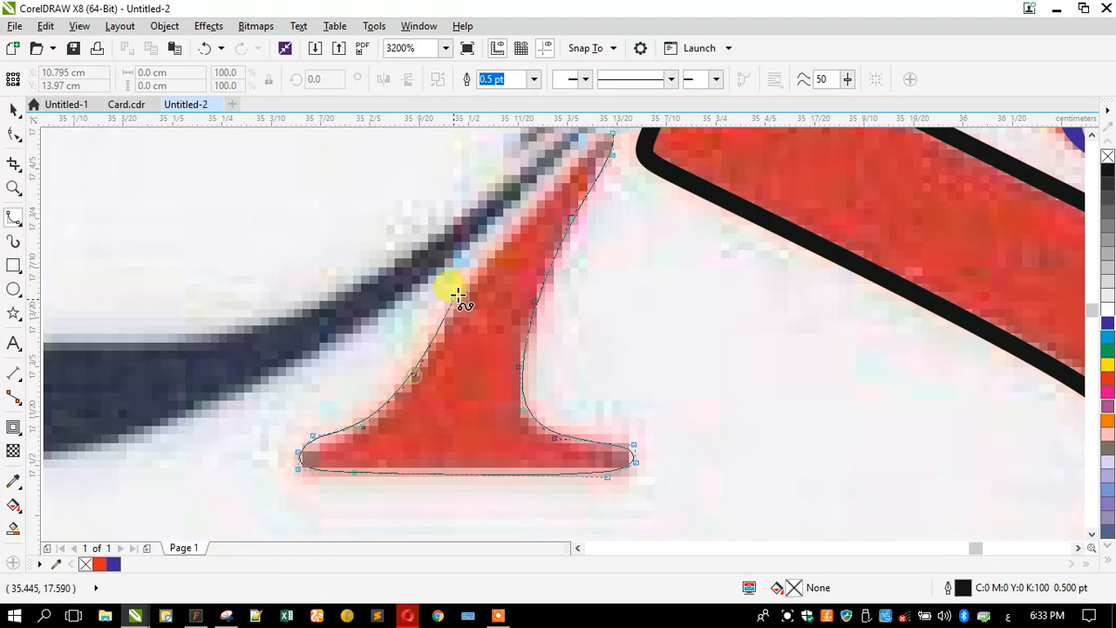
click(471, 268)
click(532, 205)
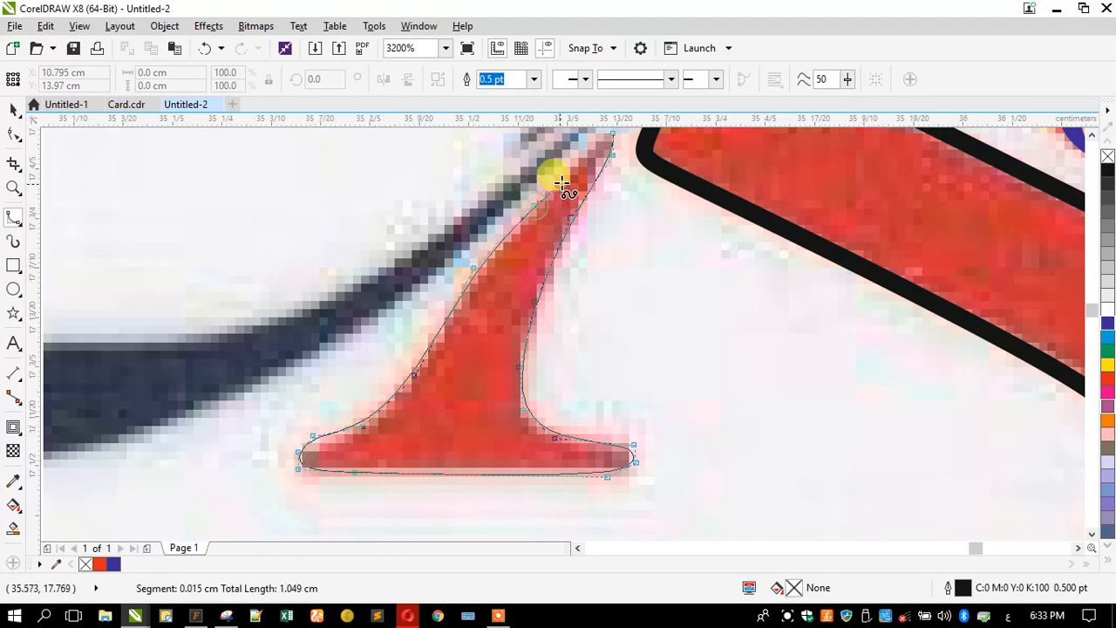
click(596, 137)
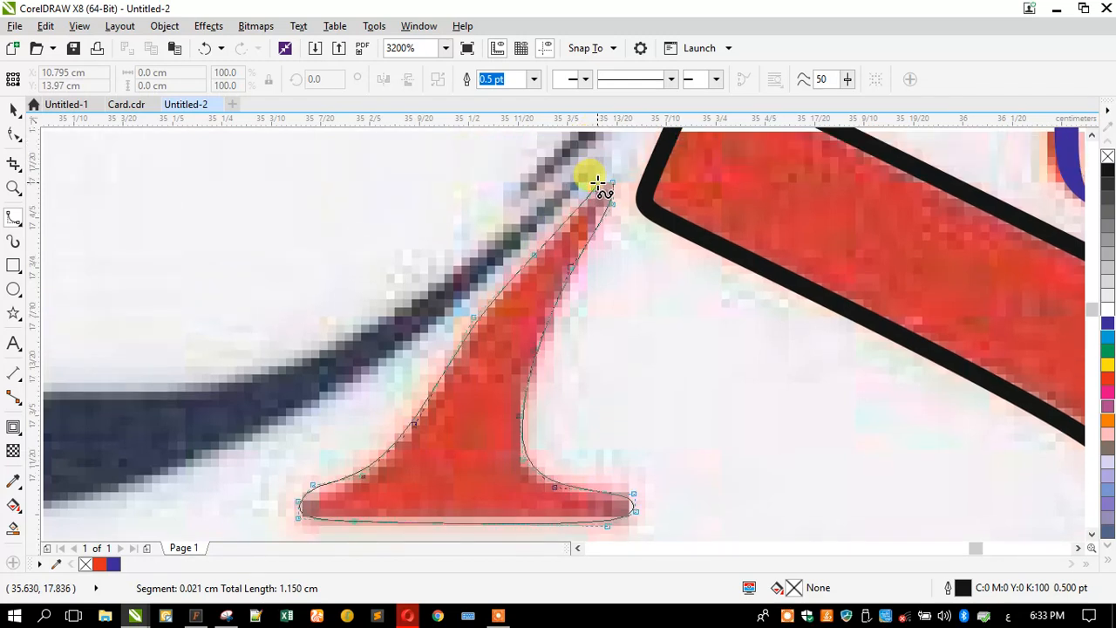
click(607, 179)
click(614, 179)
scroll(584, 236, down, 5)
- Outline the thin upper red K stroke down to its lower tip and back, closing at the start node
scroll(566, 218, up, 2)
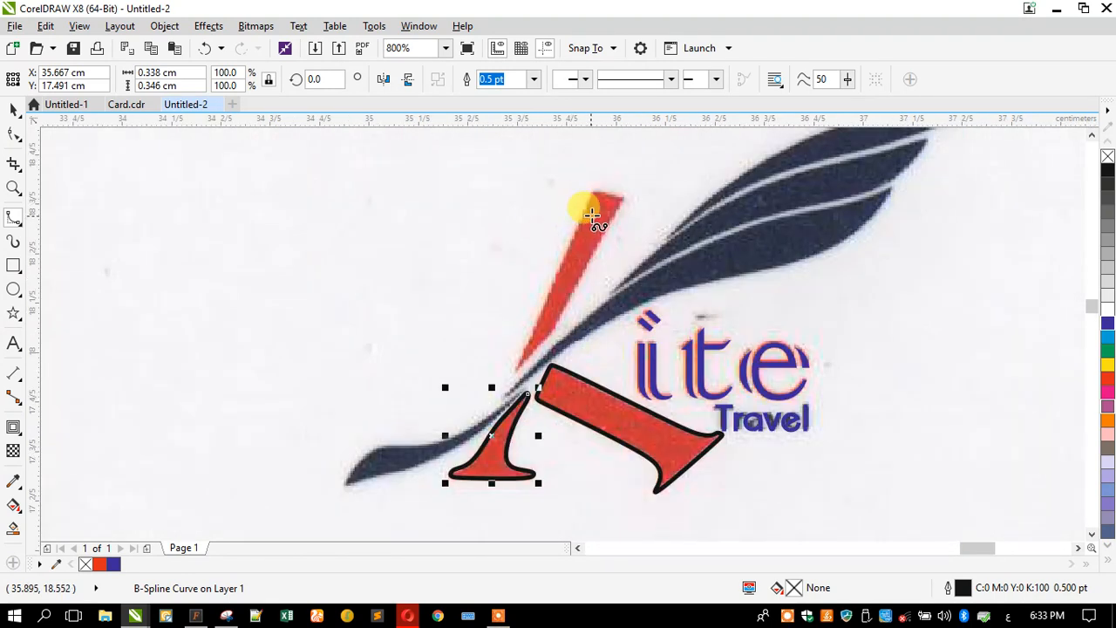
scroll(591, 214, up, 2)
click(656, 179)
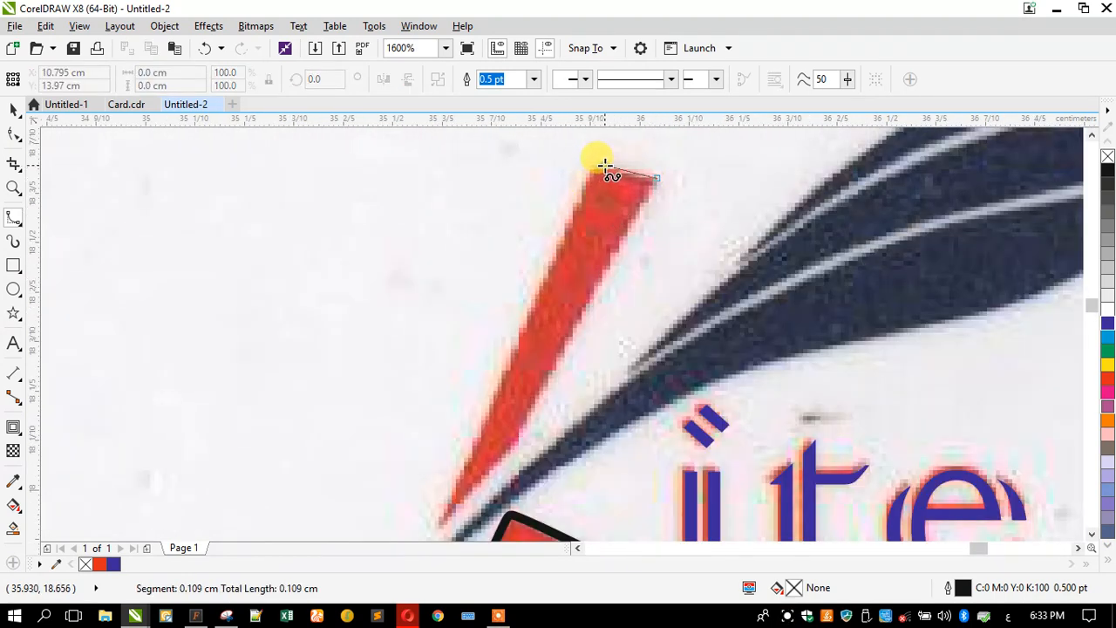
click(594, 167)
click(585, 177)
click(494, 394)
click(445, 510)
click(444, 523)
click(493, 471)
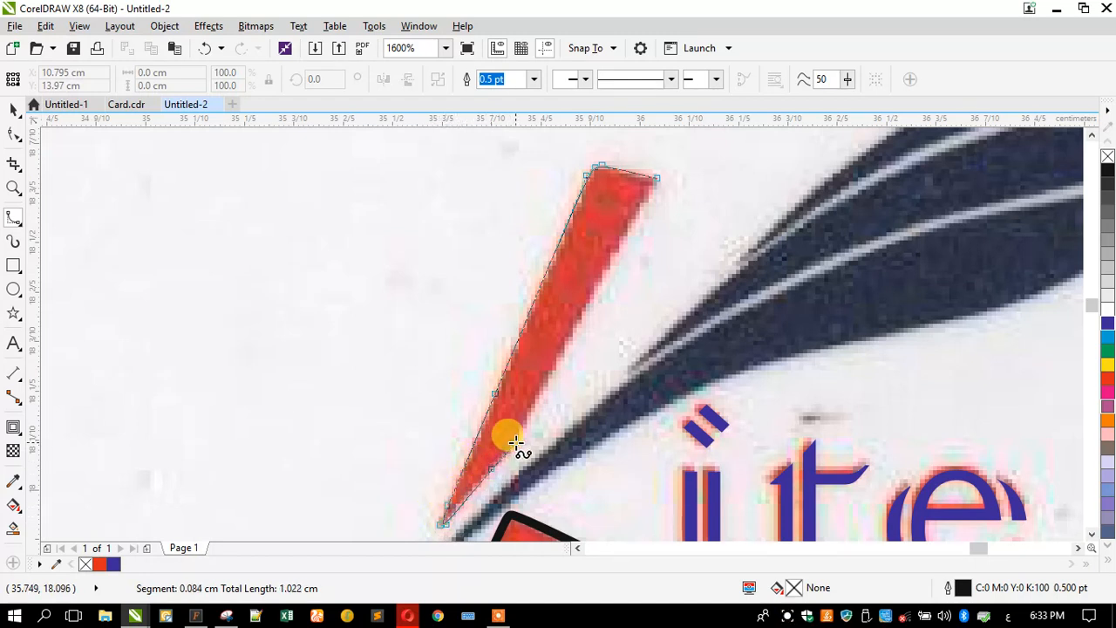
click(517, 441)
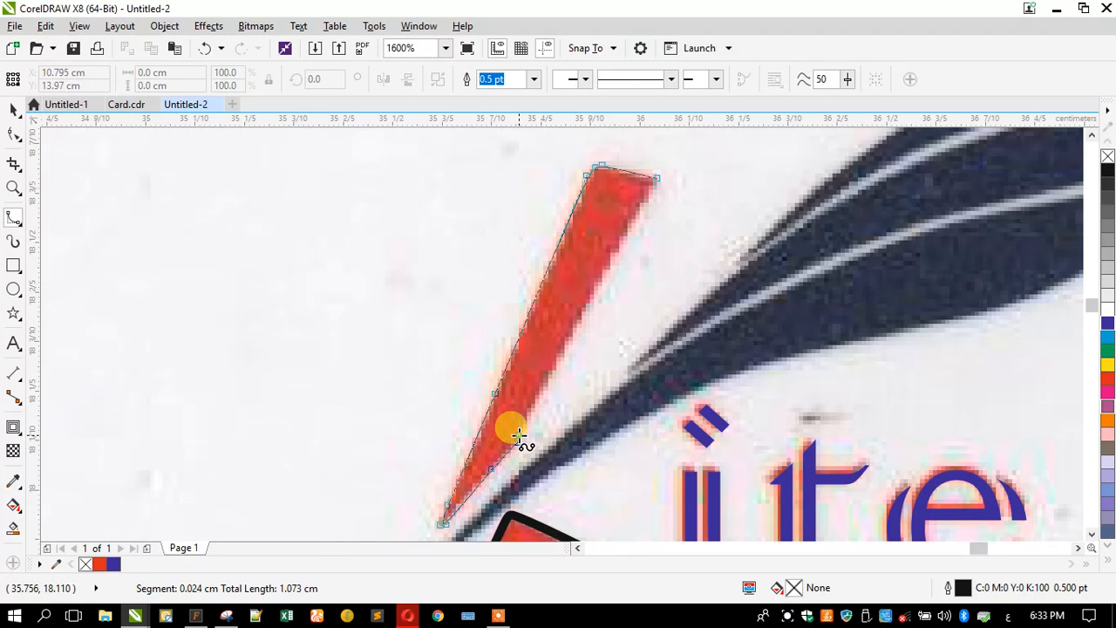
click(593, 294)
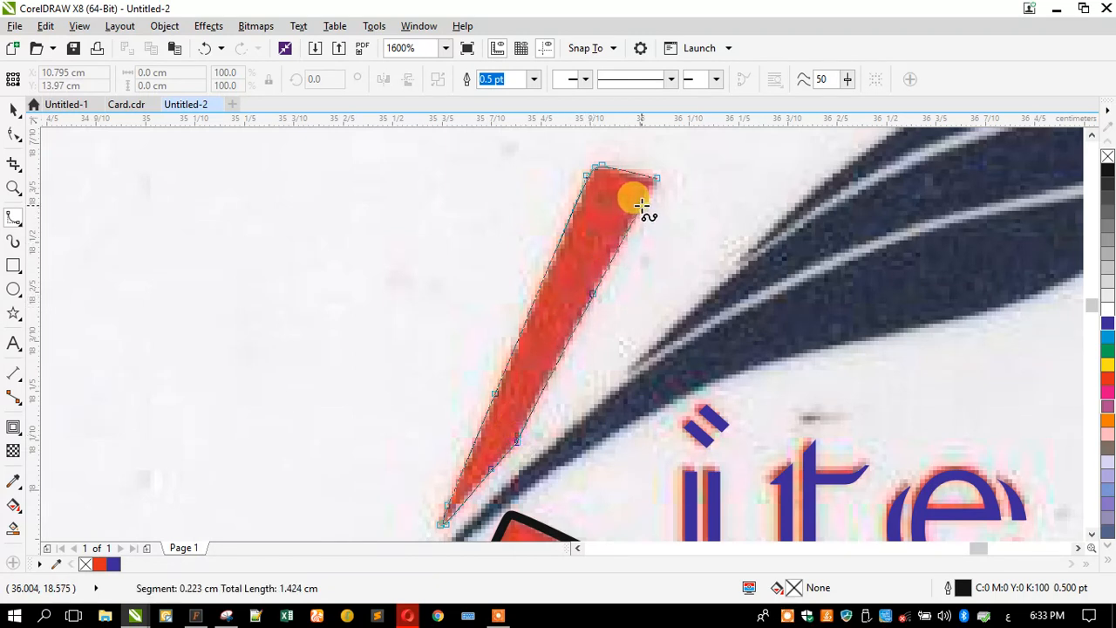
click(646, 199)
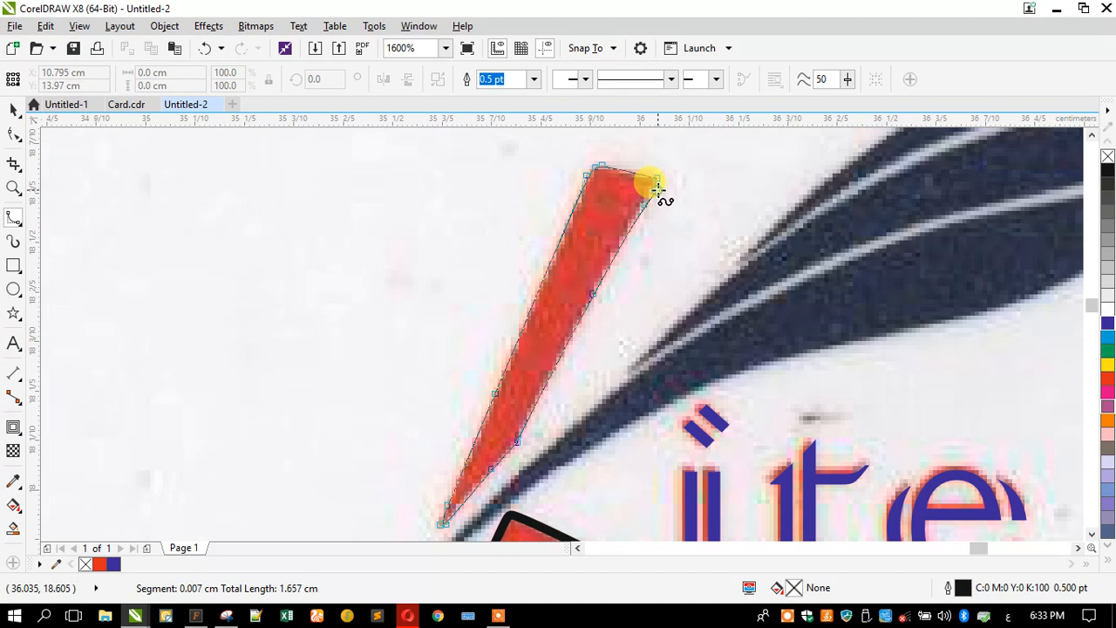
click(652, 177)
- Zoom in on the quill's lower tail and set the curve tool to B-Spline
scroll(541, 262, down, 1)
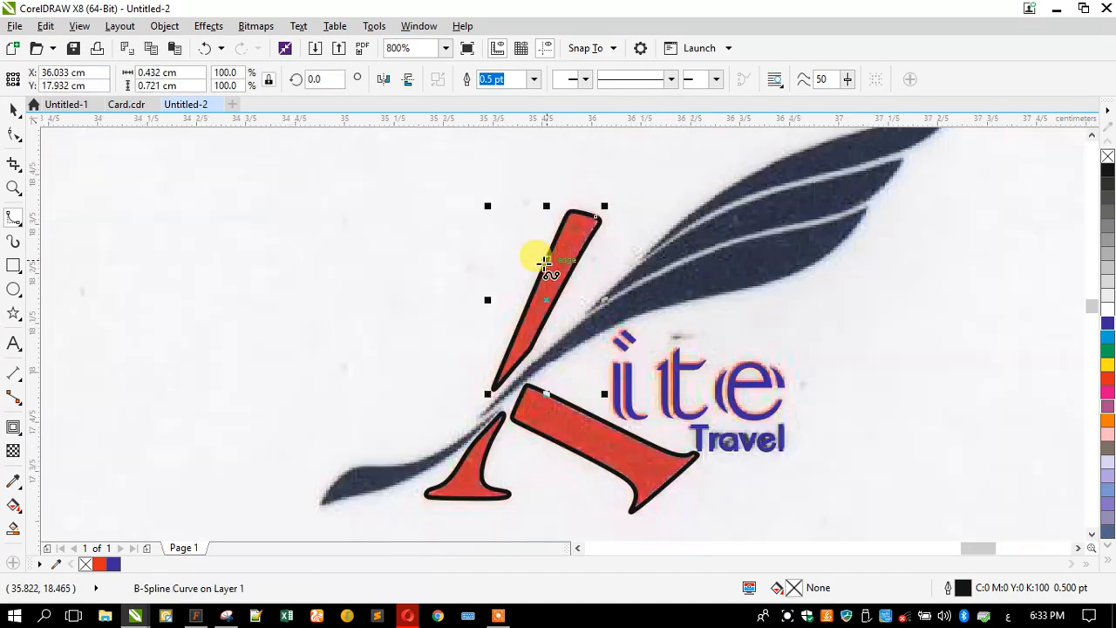
scroll(304, 514, up, 1)
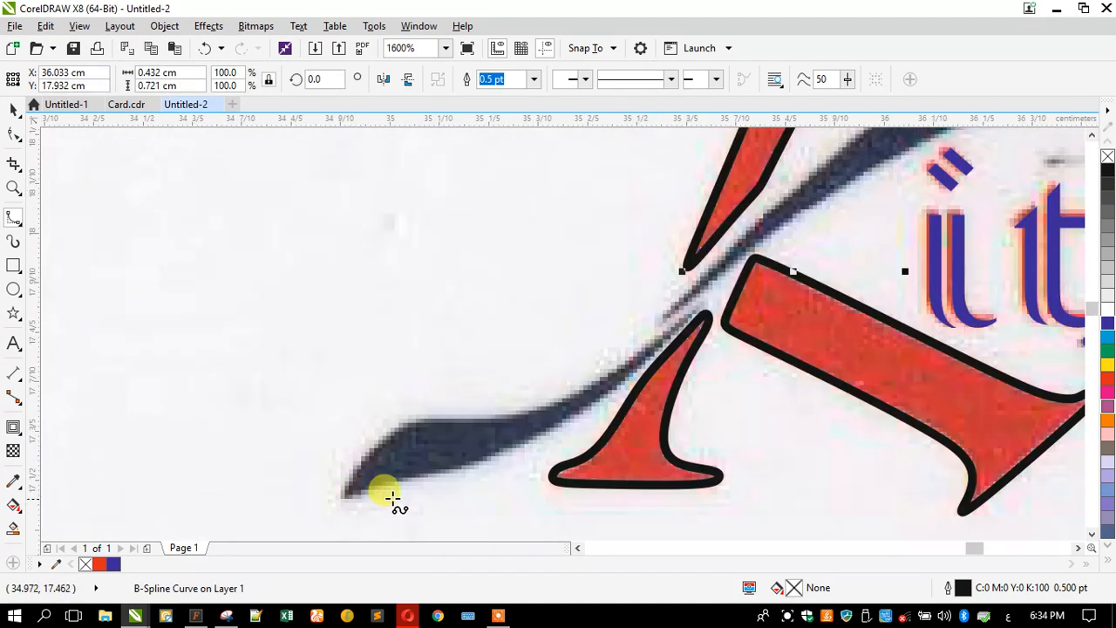
scroll(546, 409, up, 1)
scroll(649, 236, down, 1)
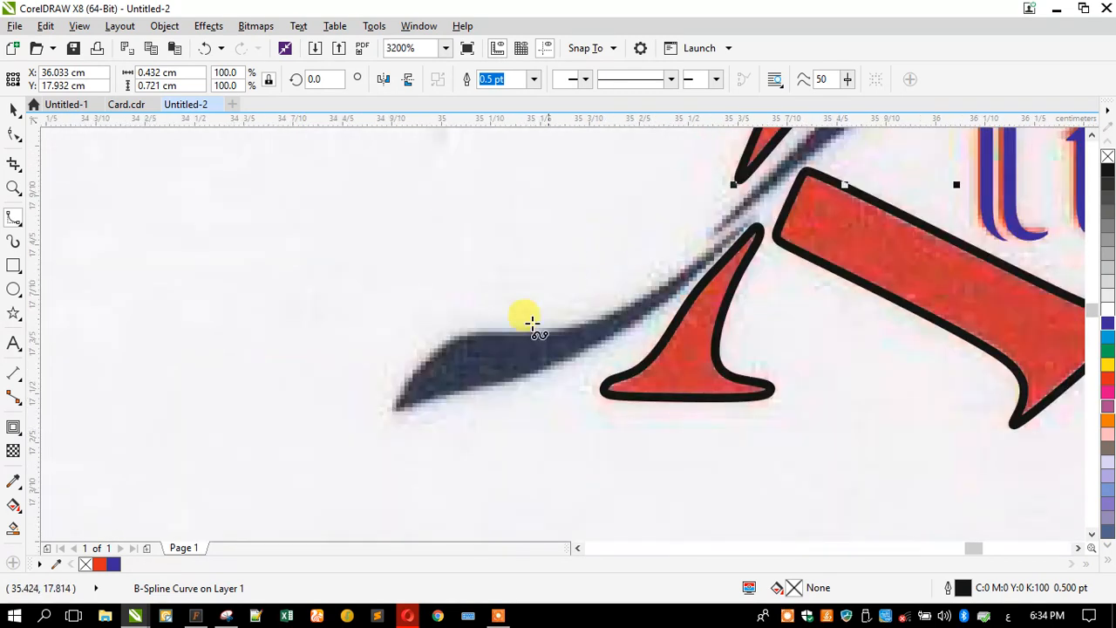
click(13, 186)
drag(369, 189, 815, 480)
click(9, 220)
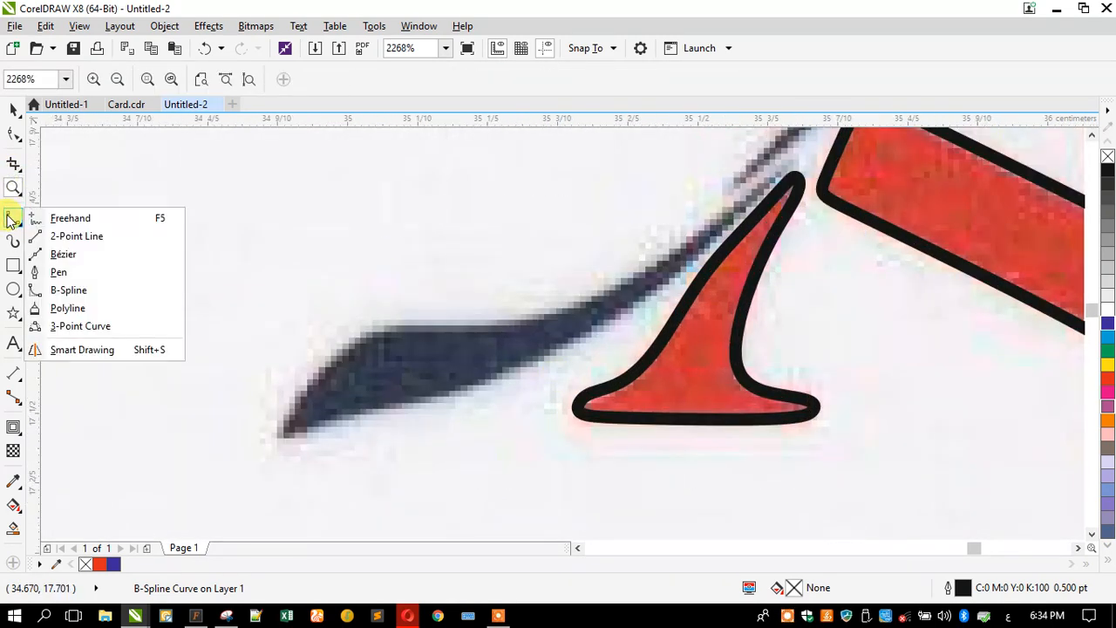
click(73, 289)
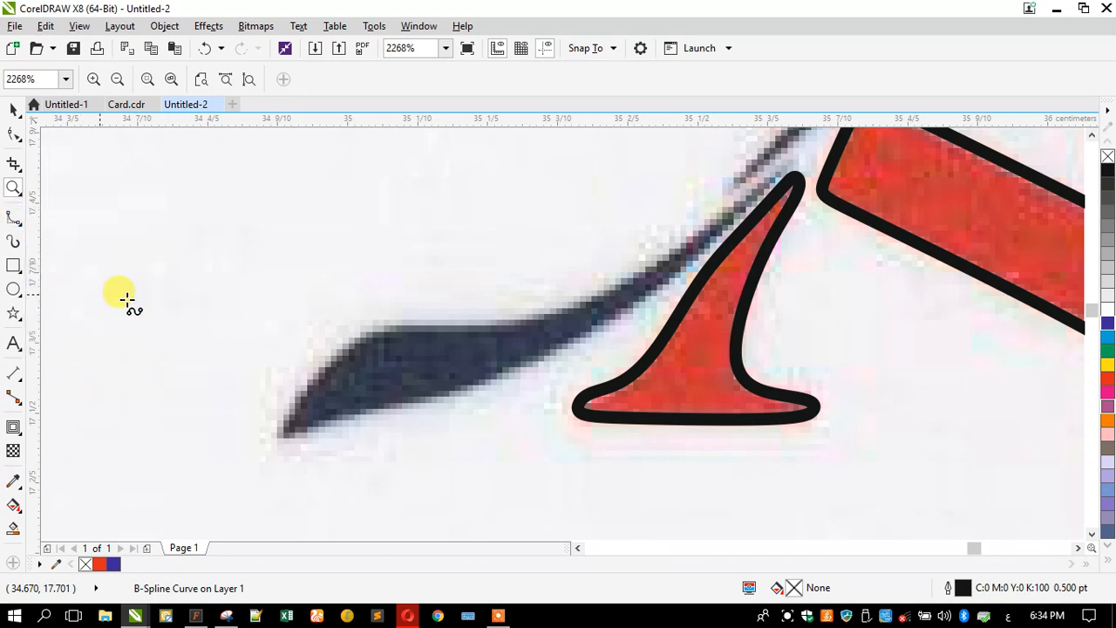
- Trace the dark navy tail along its lower and upper edges and close the curve at its tip
click(788, 164)
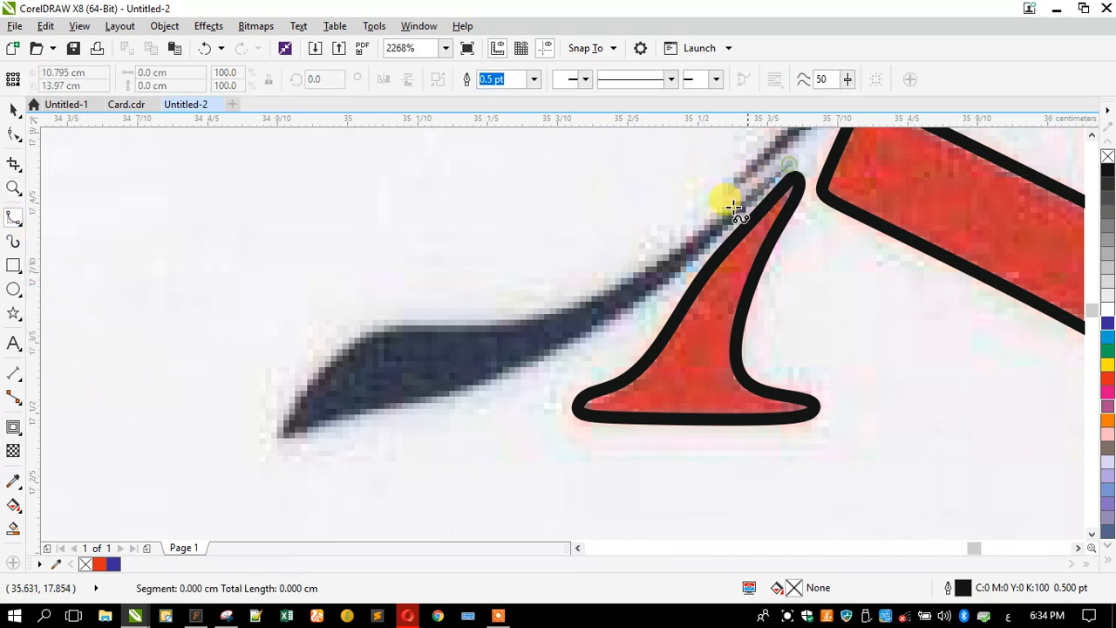
click(722, 231)
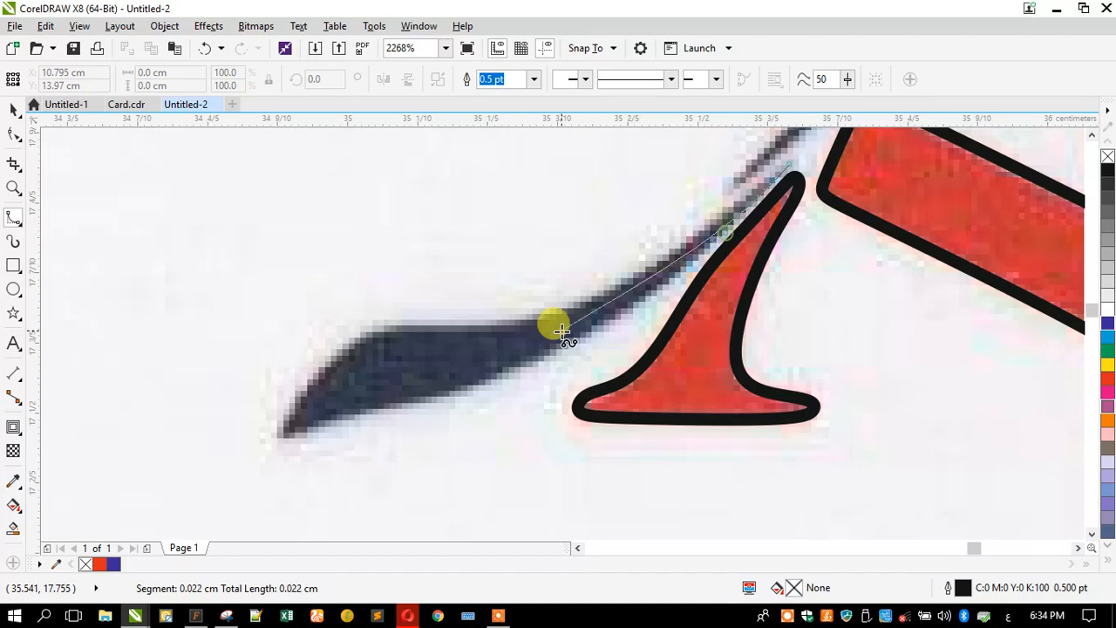
click(624, 317)
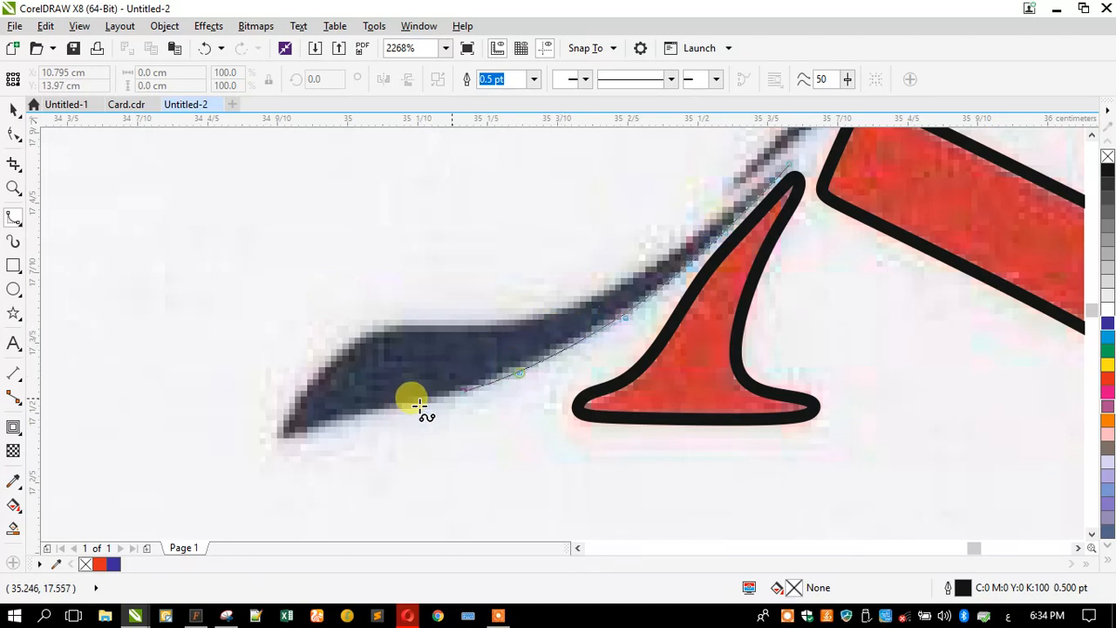
click(449, 401)
click(324, 424)
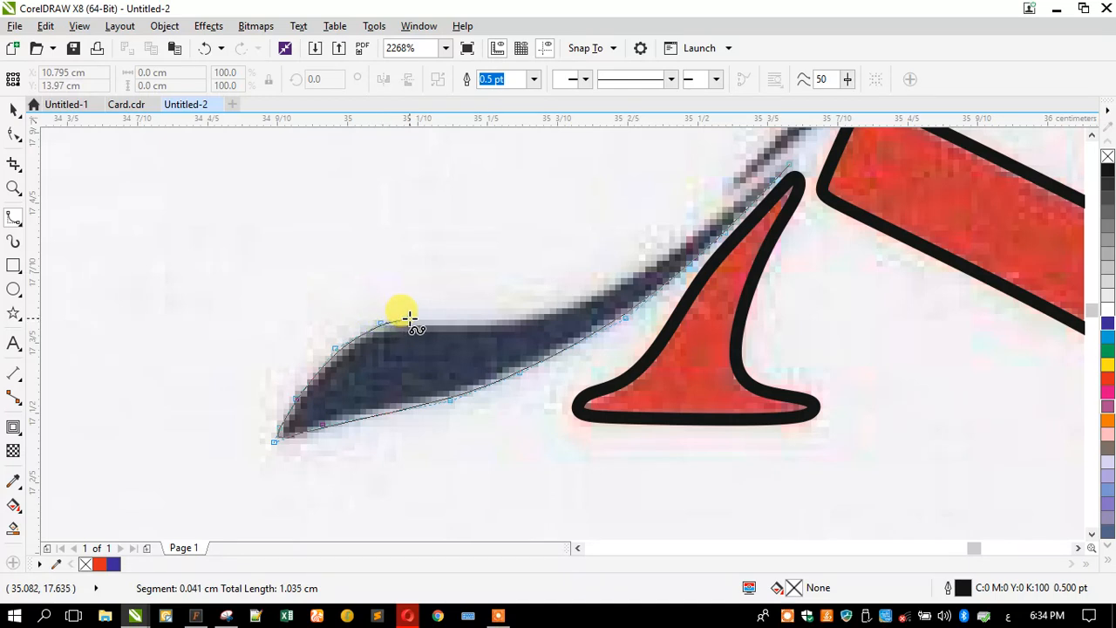
click(412, 322)
click(503, 326)
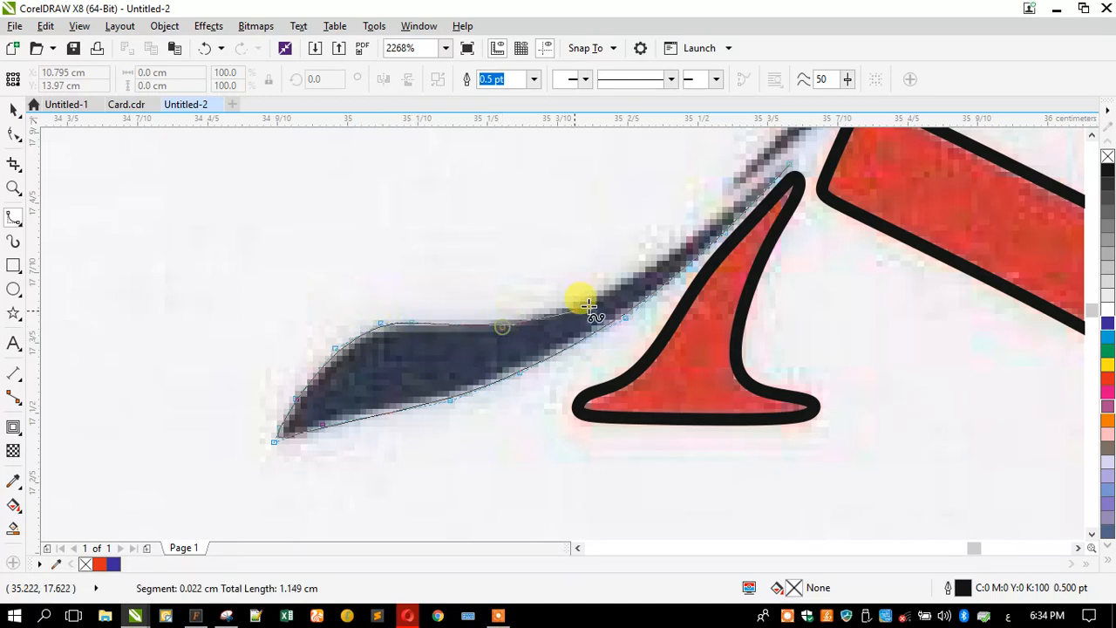
click(586, 305)
click(697, 225)
click(760, 159)
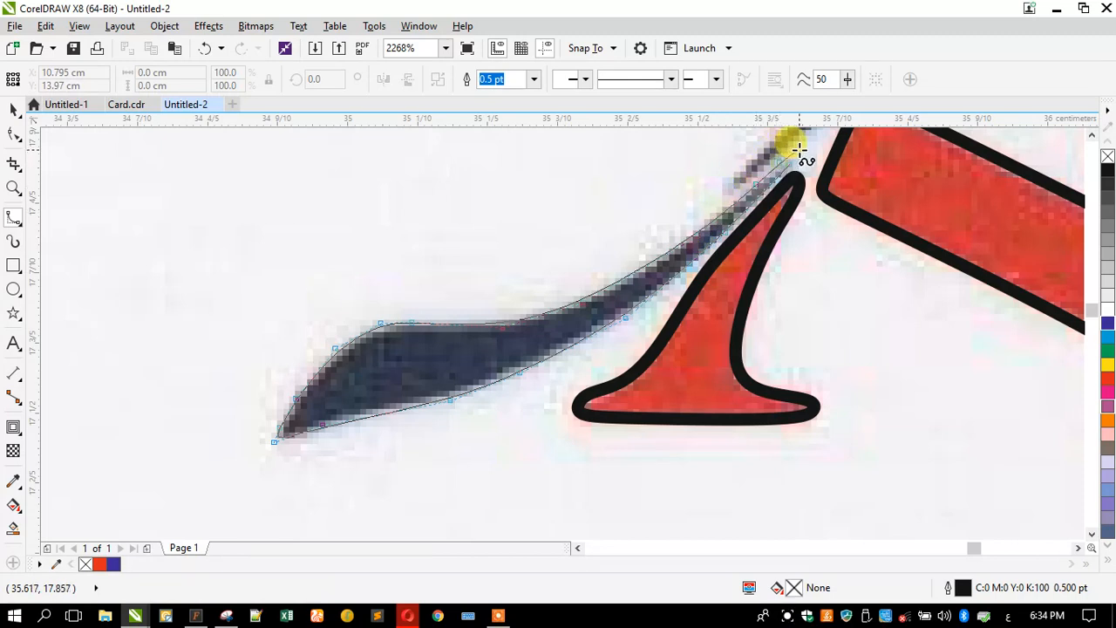
click(789, 162)
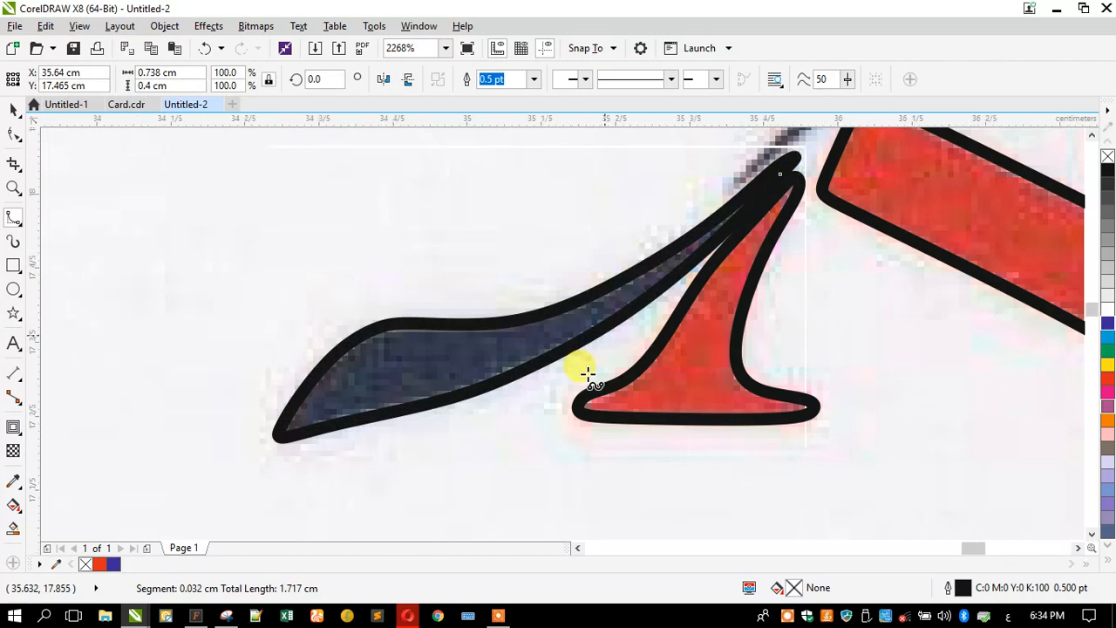
scroll(567, 379, down, 2)
scroll(617, 287, down, 1)
scroll(786, 181, up, 2)
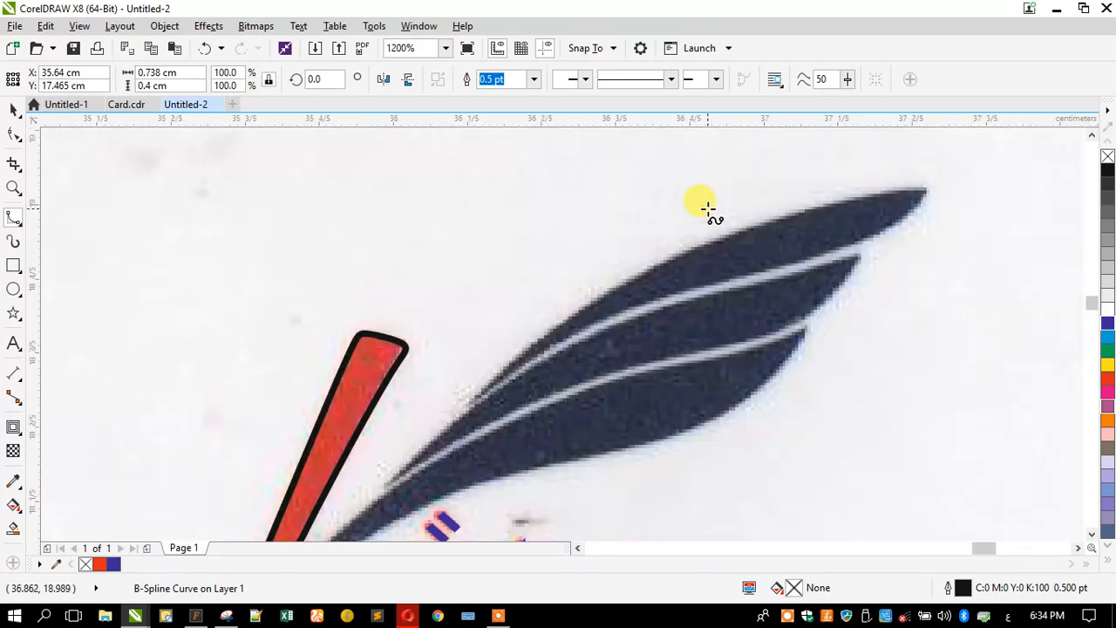
scroll(732, 214, down, 2)
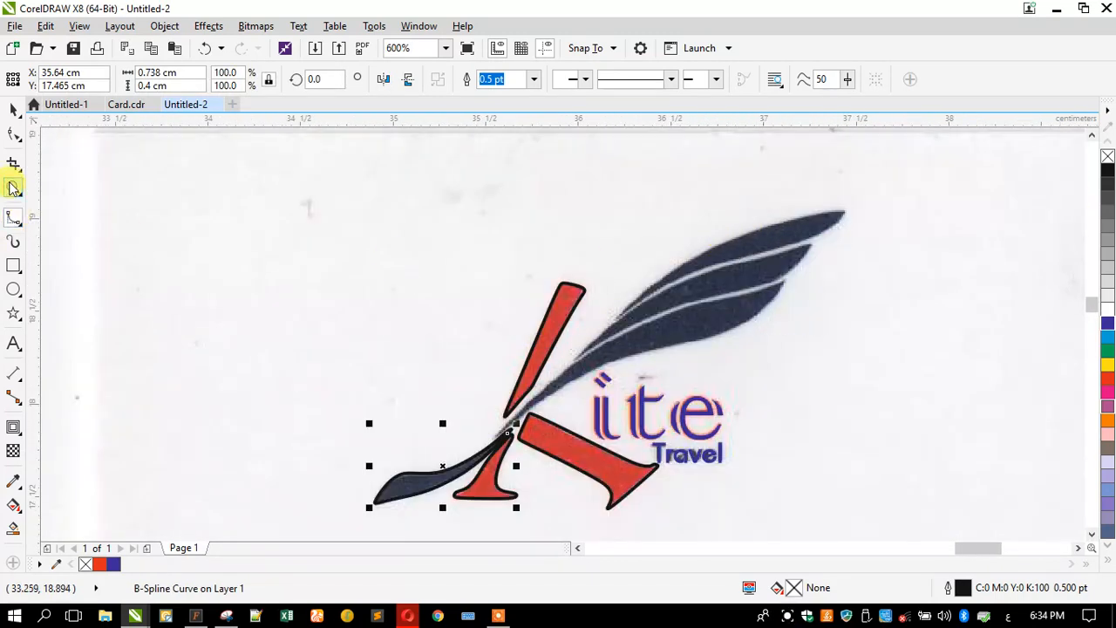
- Zoom the view back out and undo an accidental shift of the scanned card image
click(13, 189)
drag(295, 213, 892, 488)
right_click(553, 438)
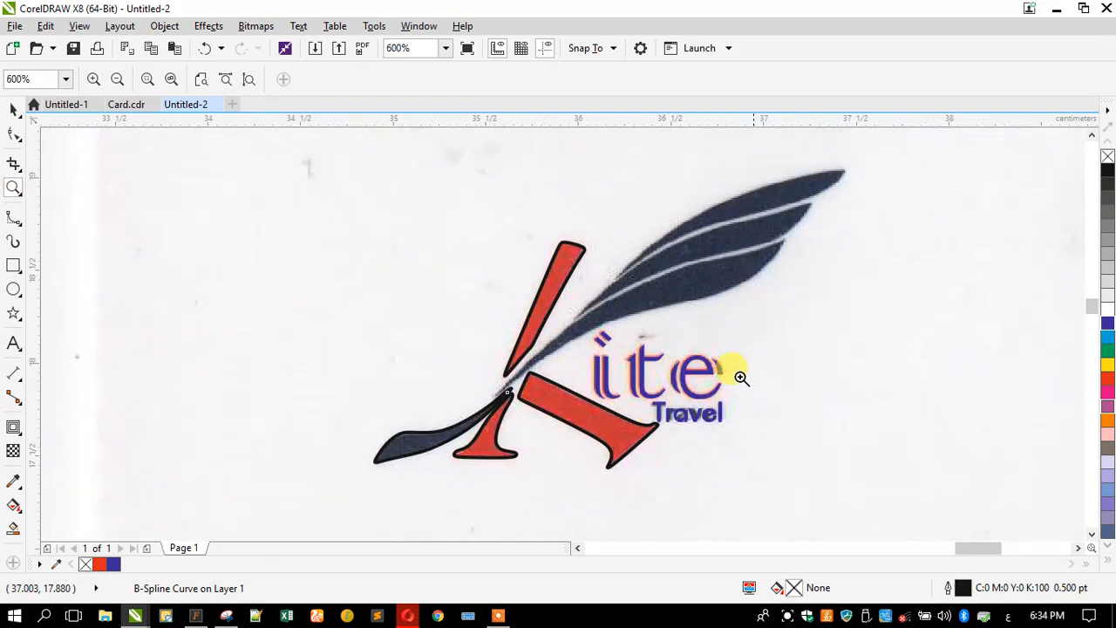
click(13, 108)
key(F3)
mouse_move(316, 268)
mouse_down()
mouse_move(627, 350)
mouse_move(669, 388)
mouse_up()
click(206, 48)
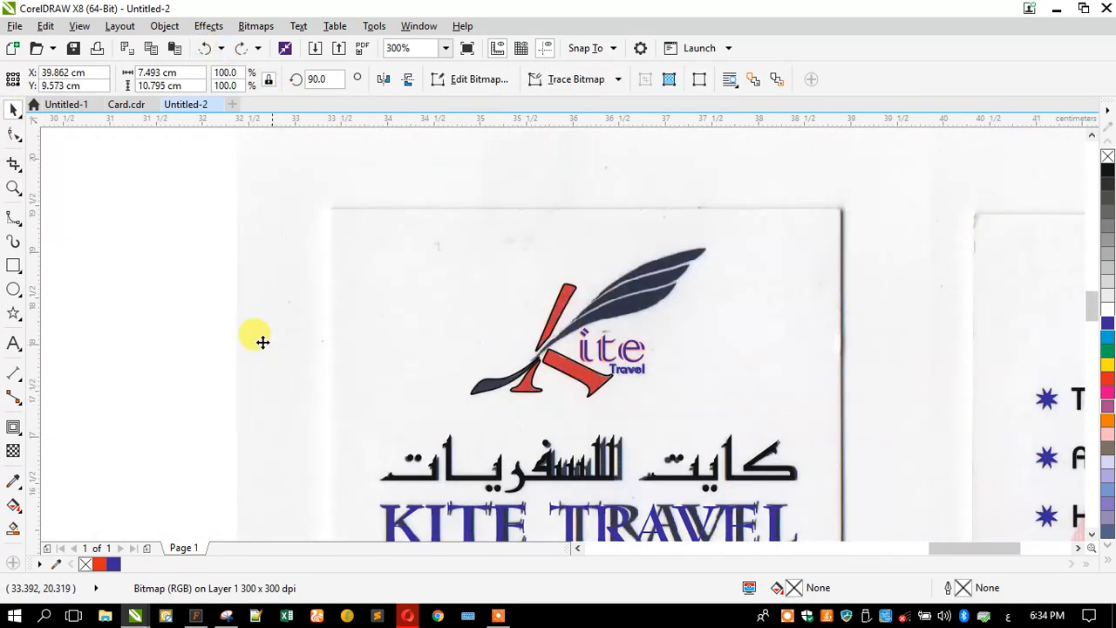
- Remove the outlines and purple fill from the six traced logo shapes, then deselect them
mouse_move(159, 256)
mouse_down()
mouse_move(180, 274)
mouse_move(758, 436)
mouse_up()
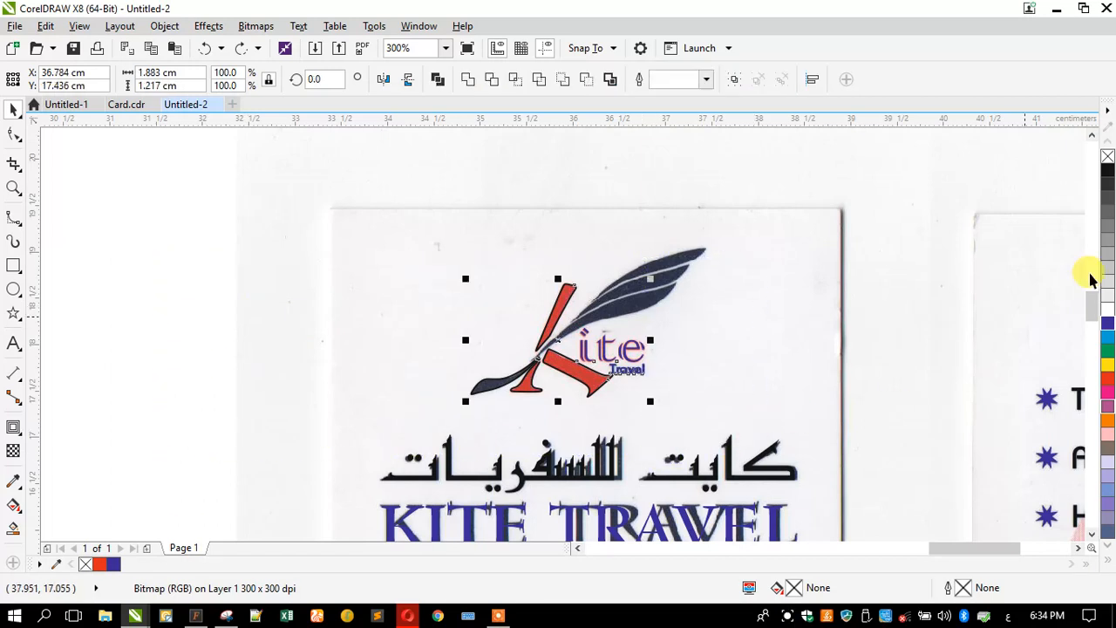
right_click(1106, 157)
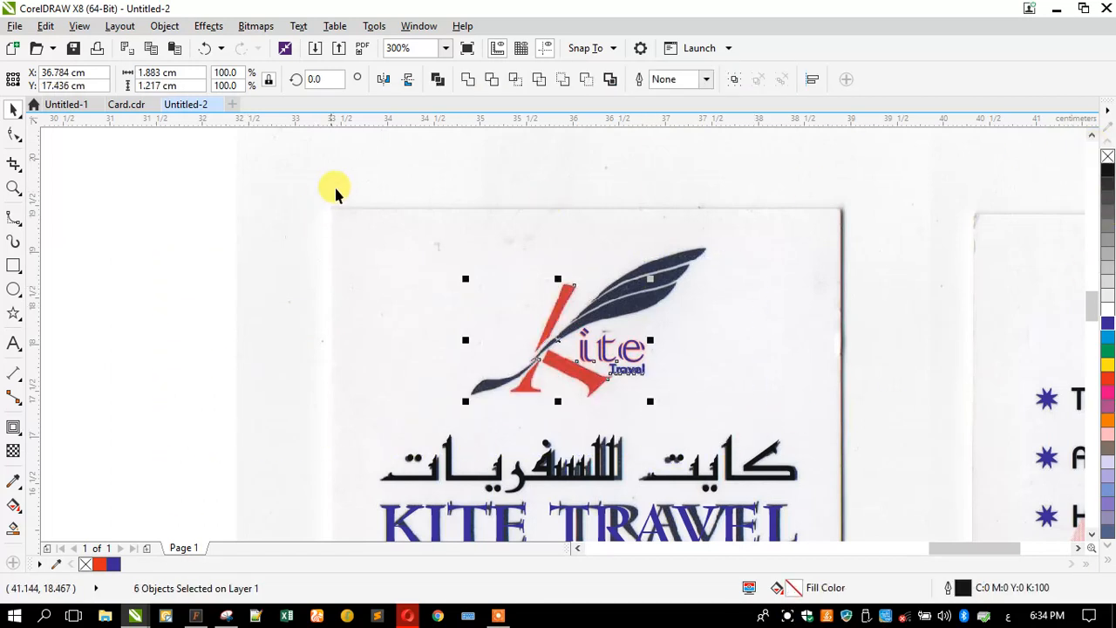
click(337, 186)
drag(124, 253, 717, 424)
click(1108, 158)
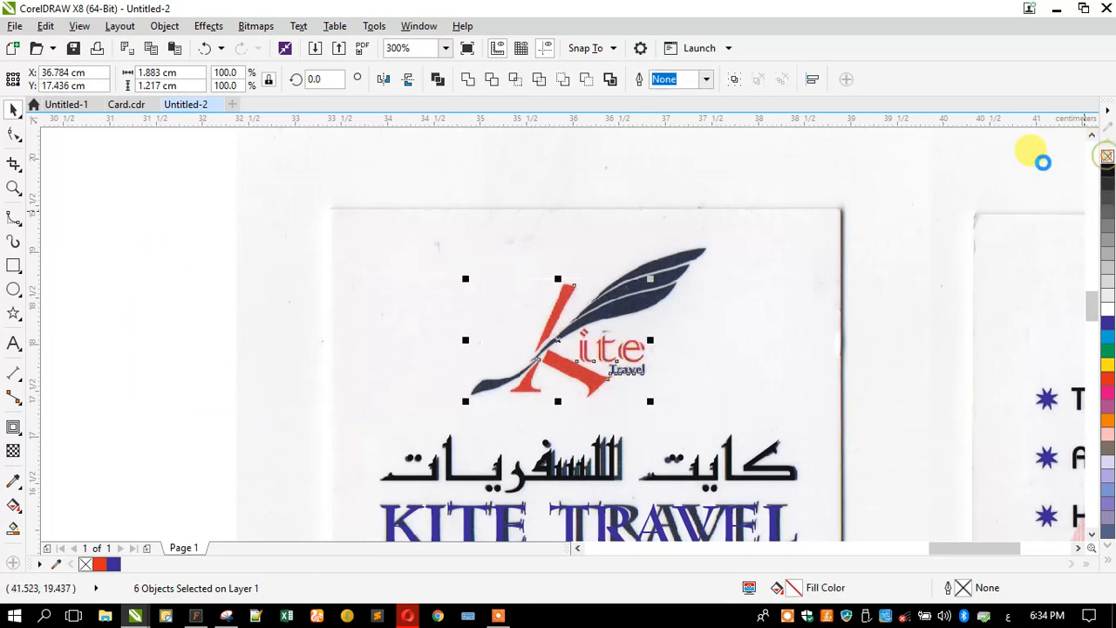
click(183, 298)
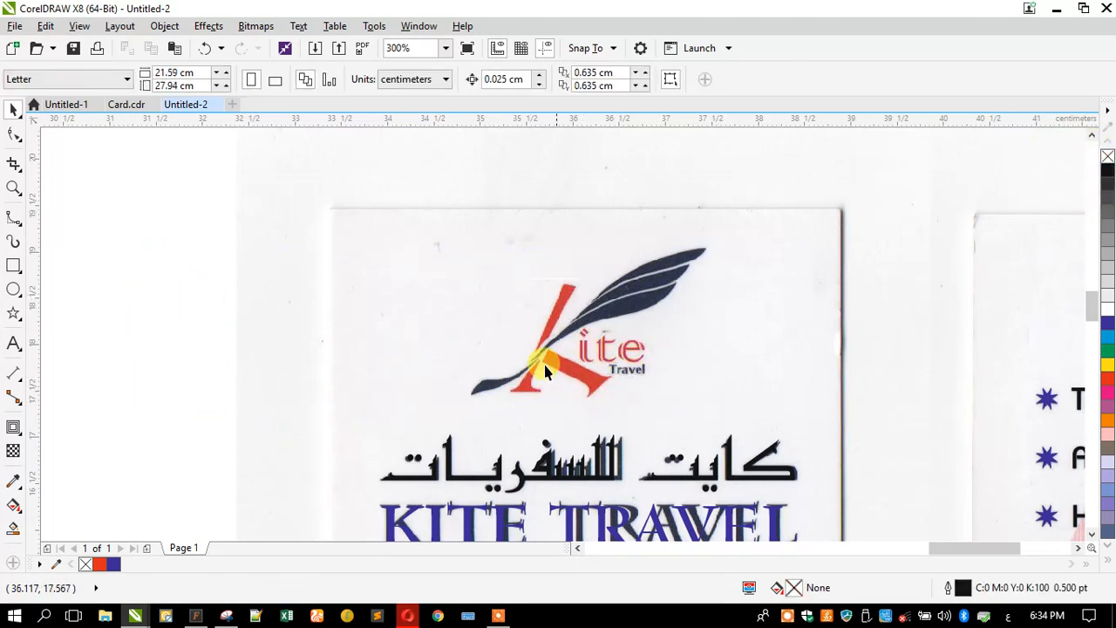
- Turn Wi-Fi back on and switch the keyboard input language to English
click(228, 615)
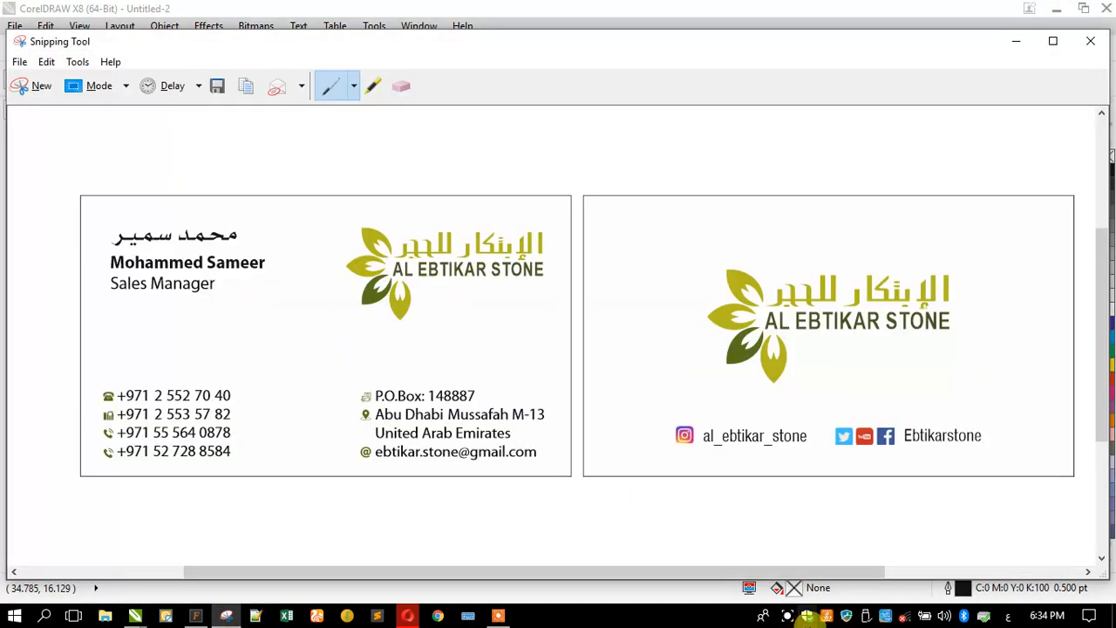
click(906, 616)
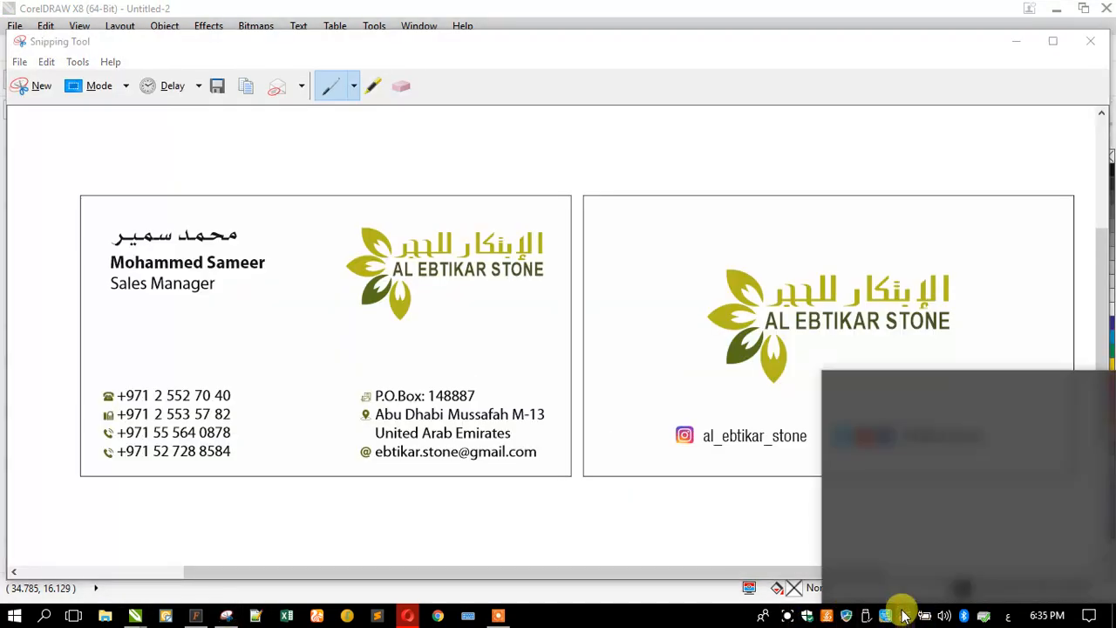
click(905, 586)
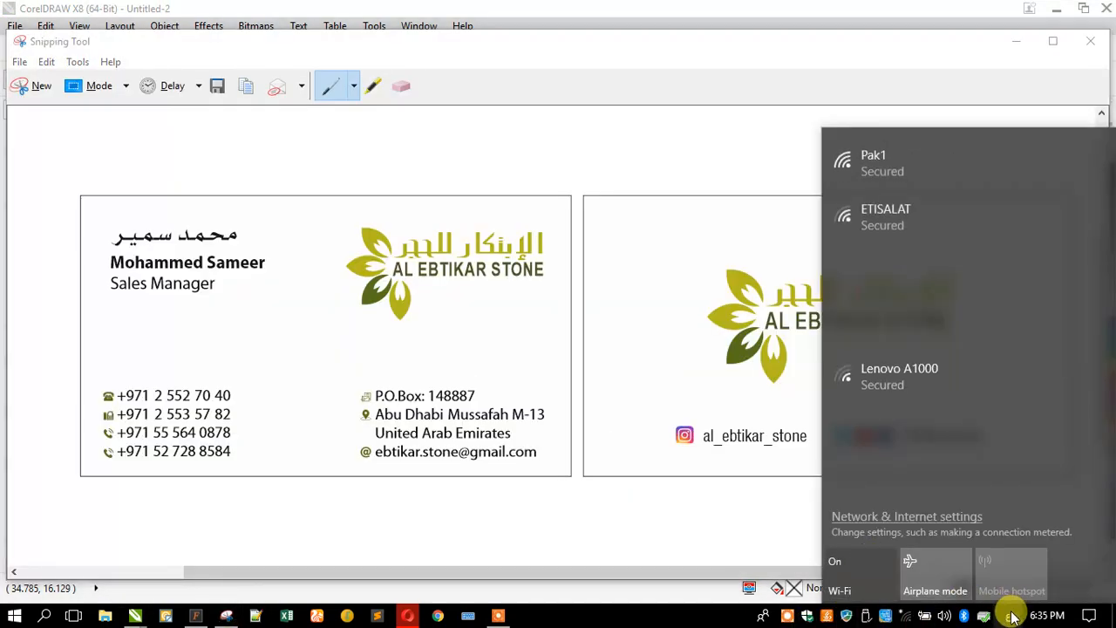
click(1008, 613)
click(962, 455)
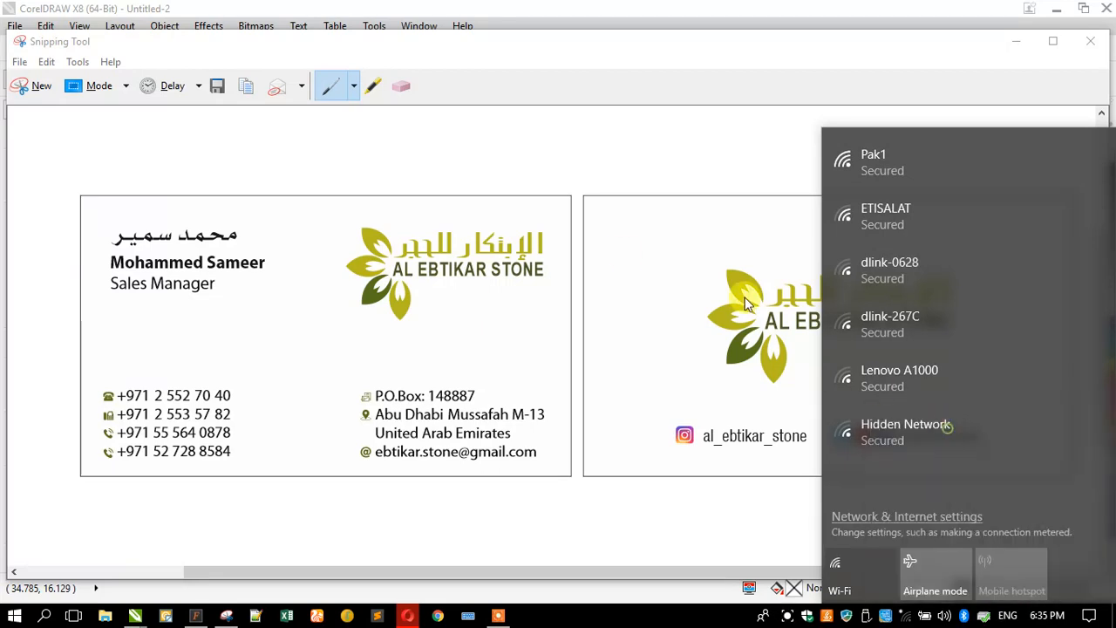
click(1017, 42)
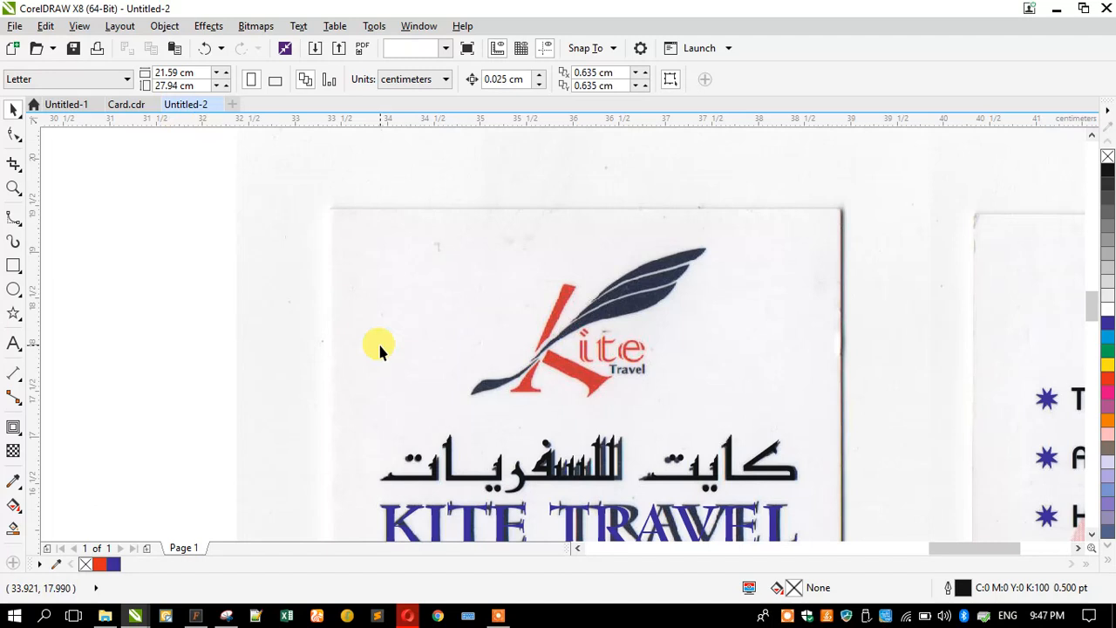
click(380, 349)
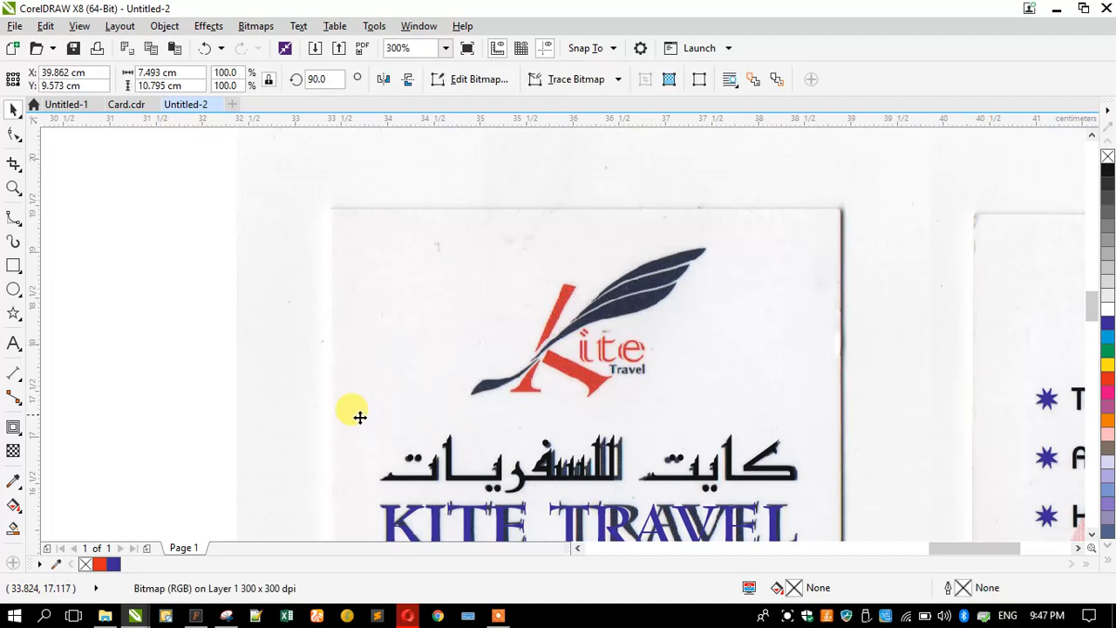
- Snip the Kite logo, copy it, and save it to the Desktop as Capture.PNG
click(226, 617)
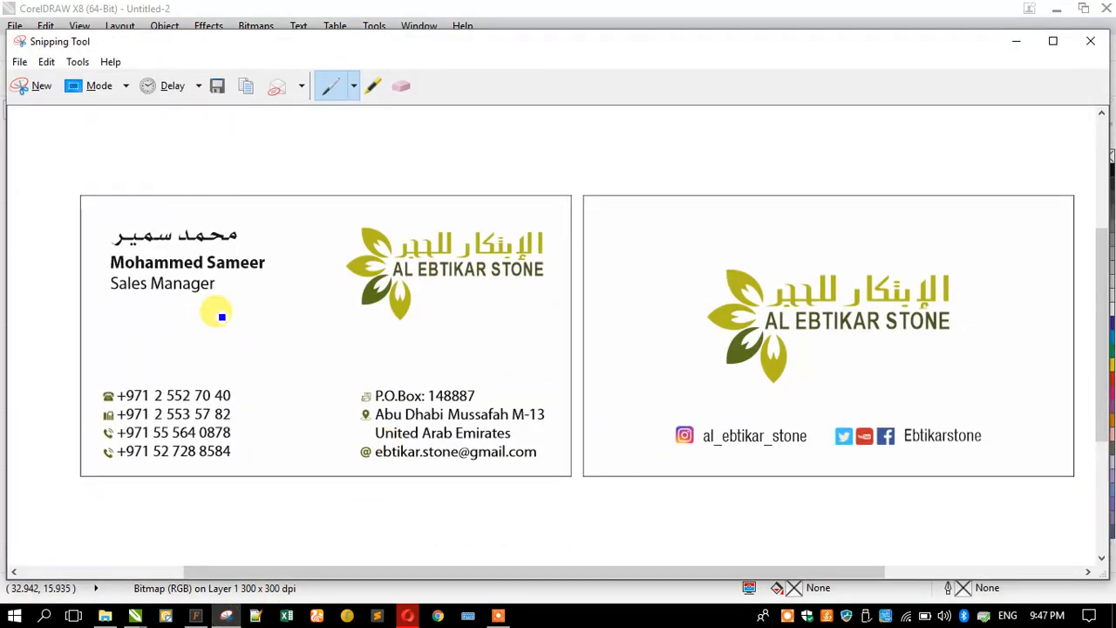
click(36, 85)
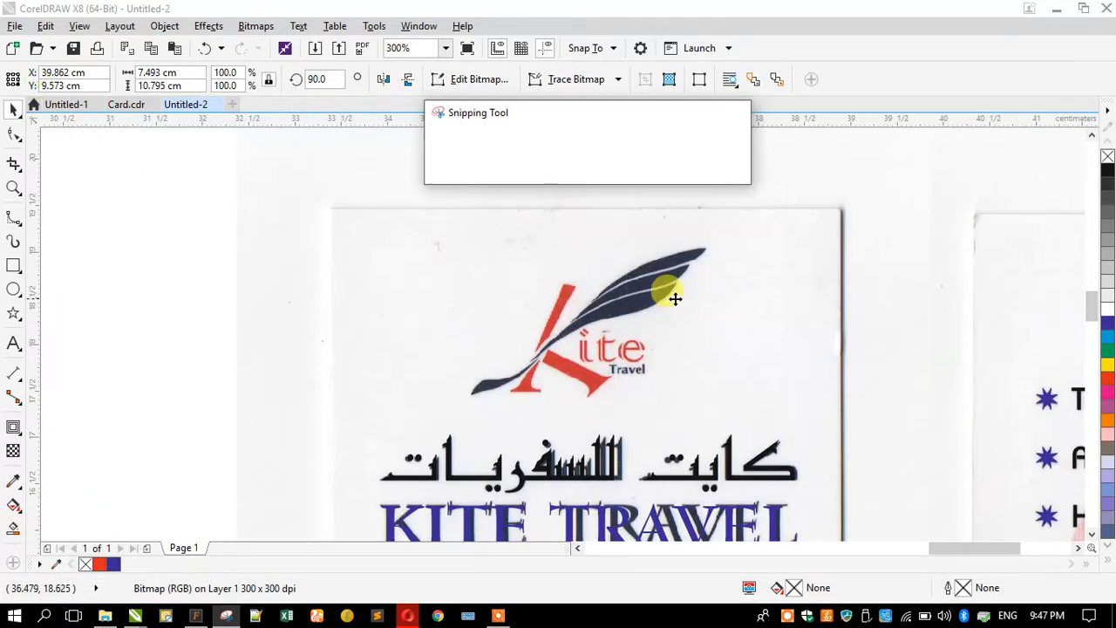
drag(714, 231, 456, 407)
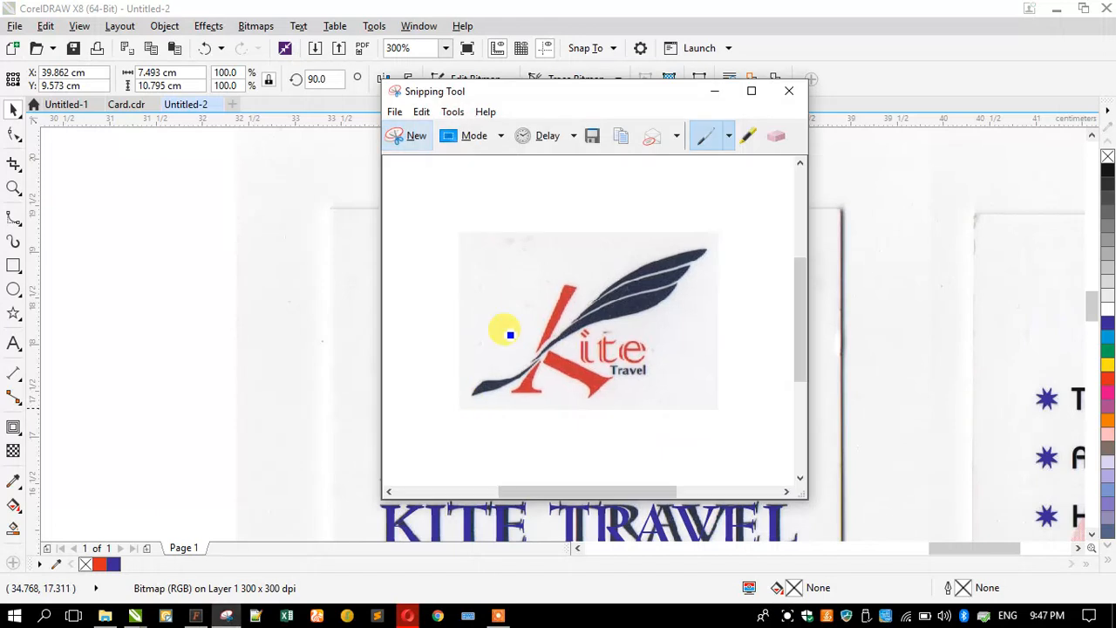
click(625, 138)
click(596, 137)
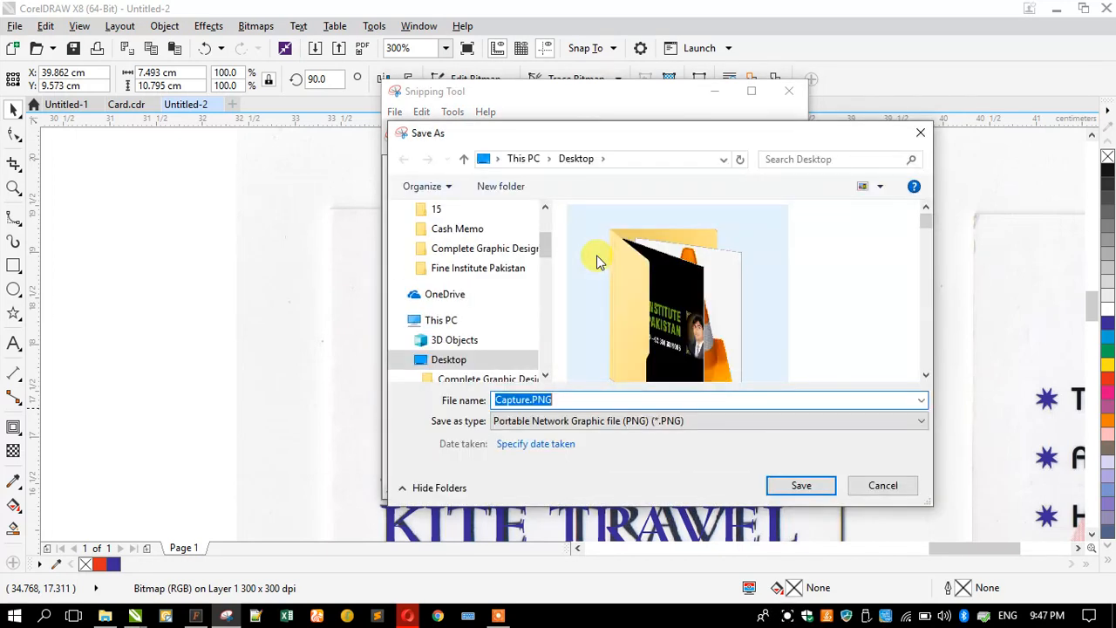
click(798, 486)
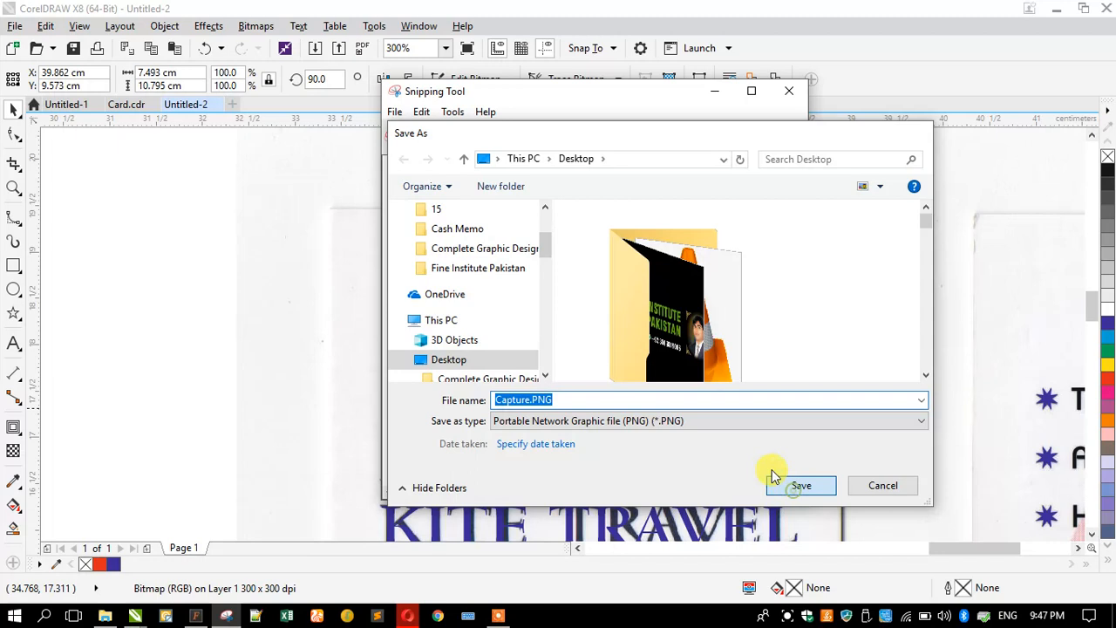
click(407, 616)
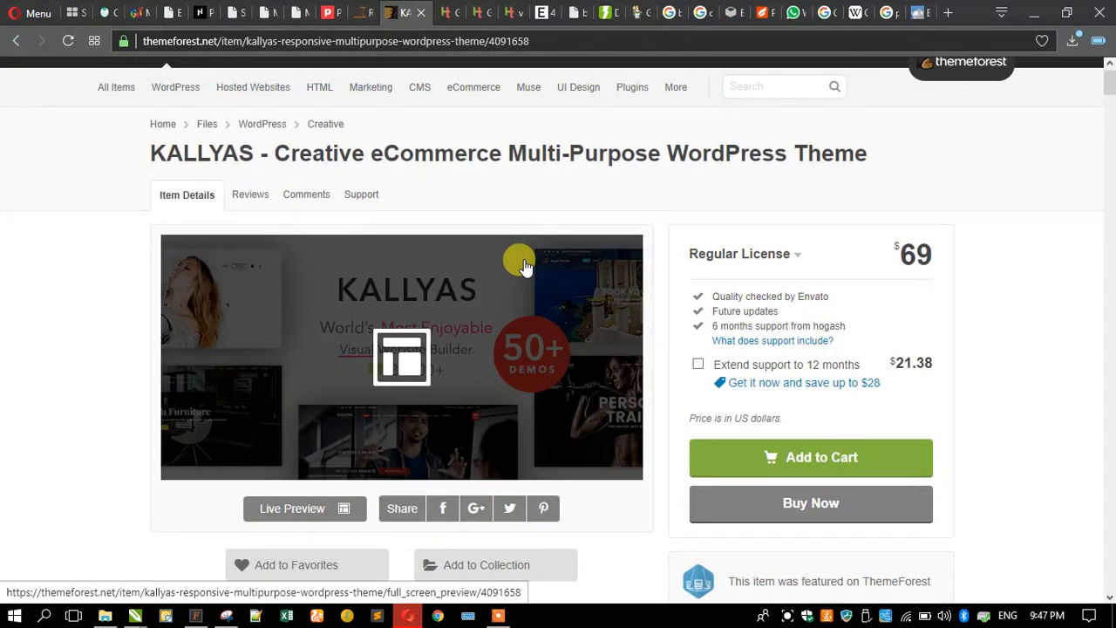
- Open google.com in a new Opera tab and switch to Google Images
click(947, 12)
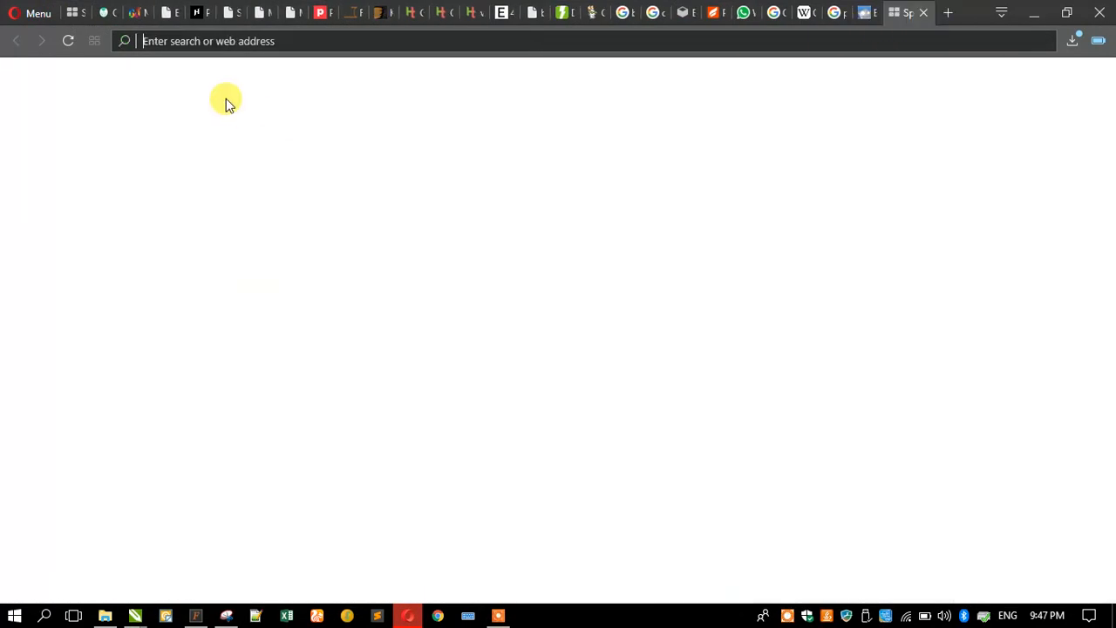
text(google.com)
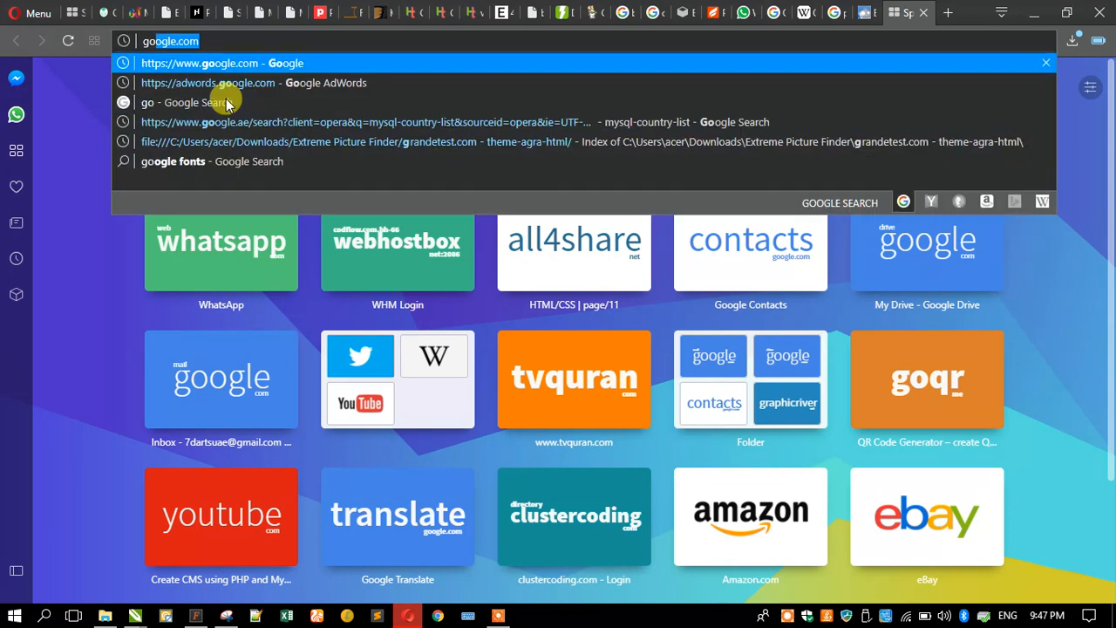
key(Return)
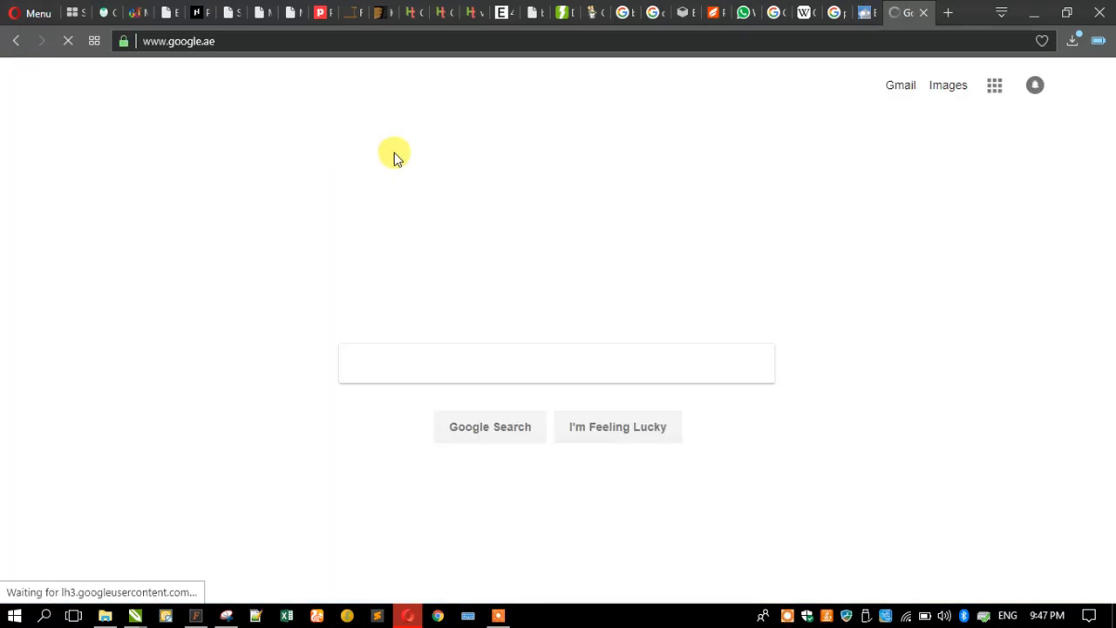
click(944, 87)
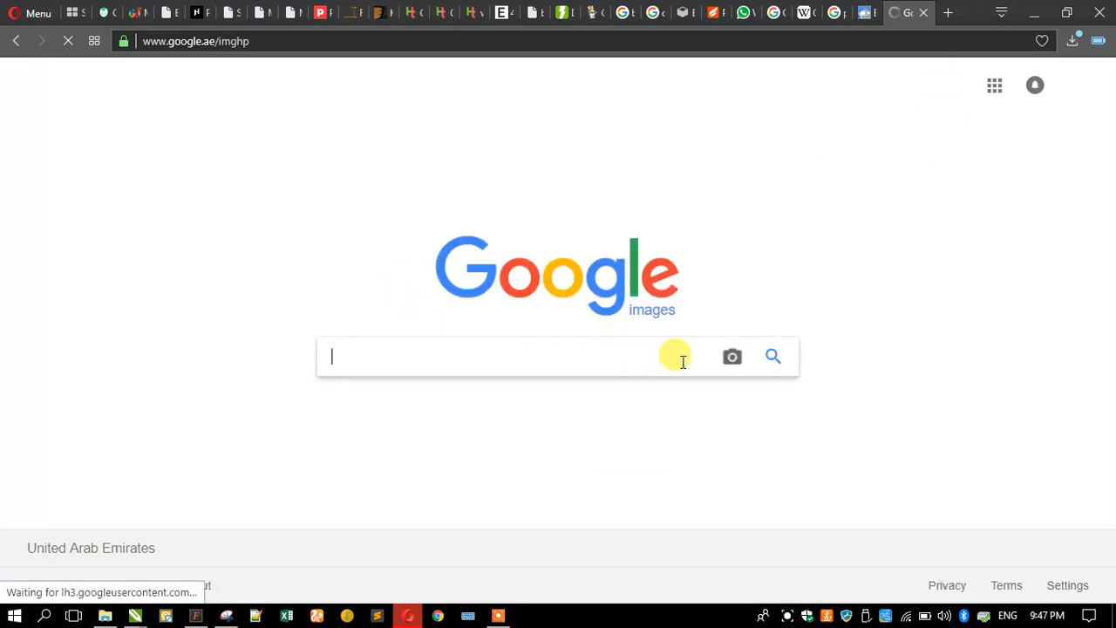
- Reverse-search Capture.PNG by image, getting the best guess 'feather', then minimize the browser
click(732, 356)
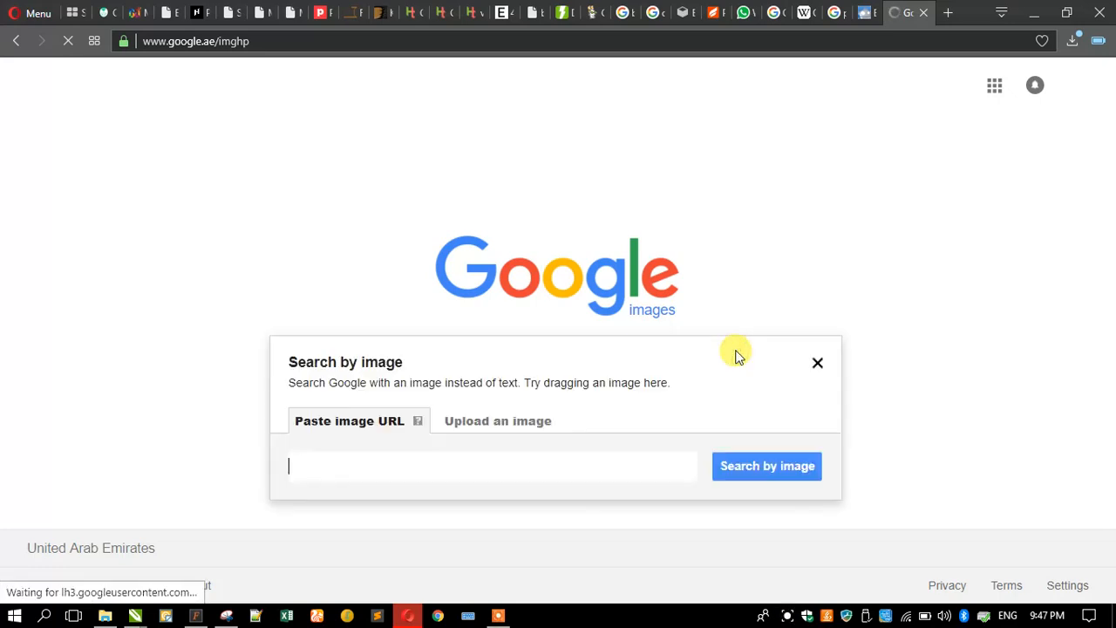
click(492, 423)
click(339, 465)
scroll(361, 279, down, 2)
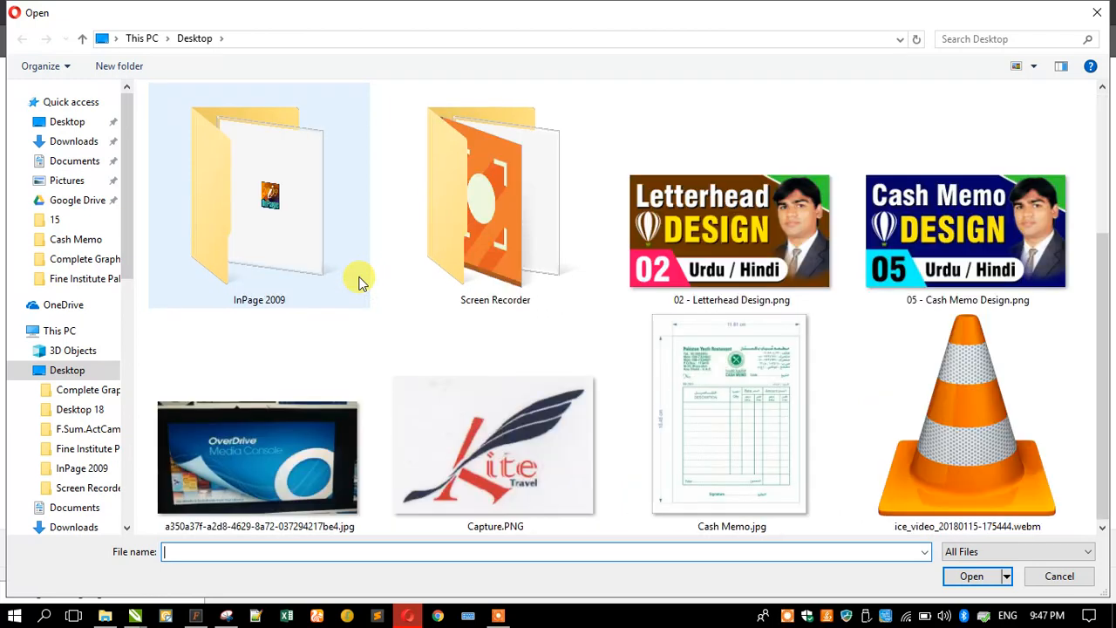
double_click(498, 422)
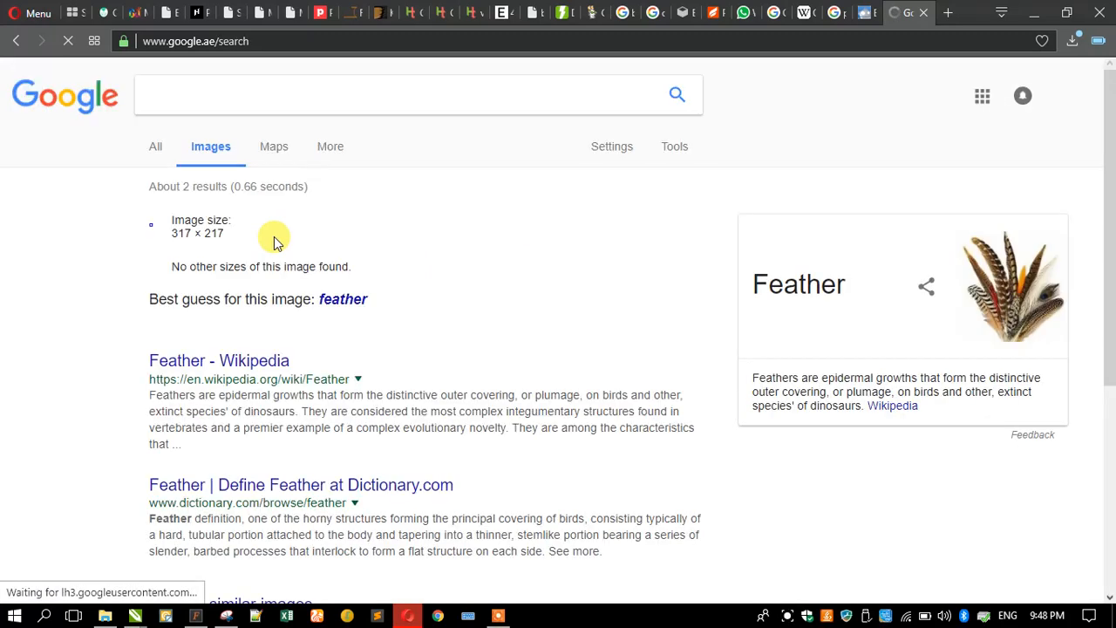
scroll(120, 279, down, 4)
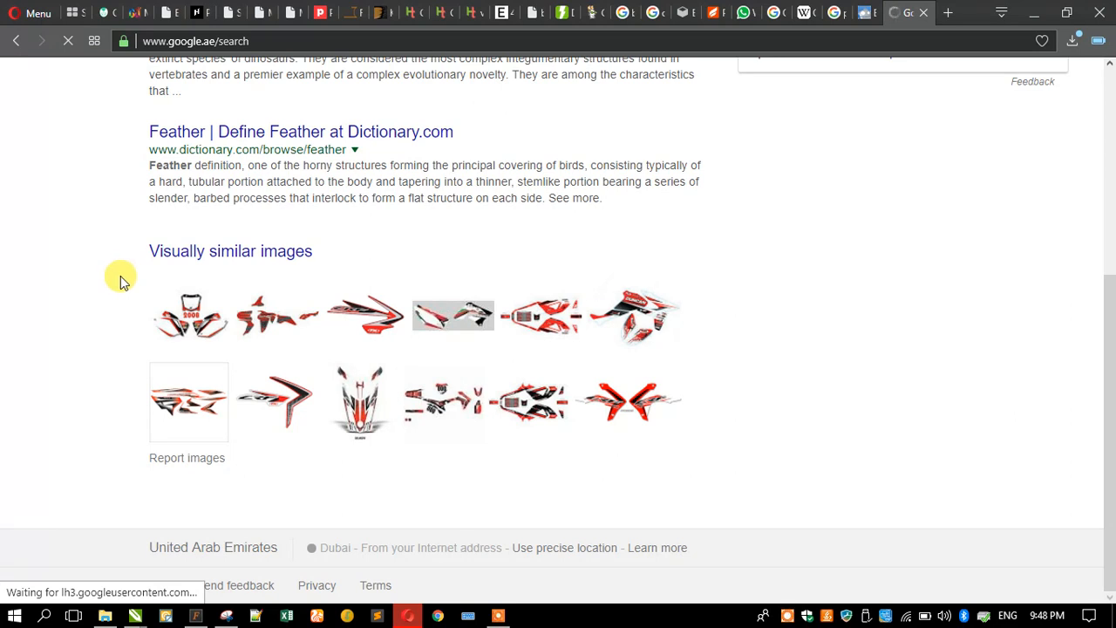
scroll(119, 279, up, 4)
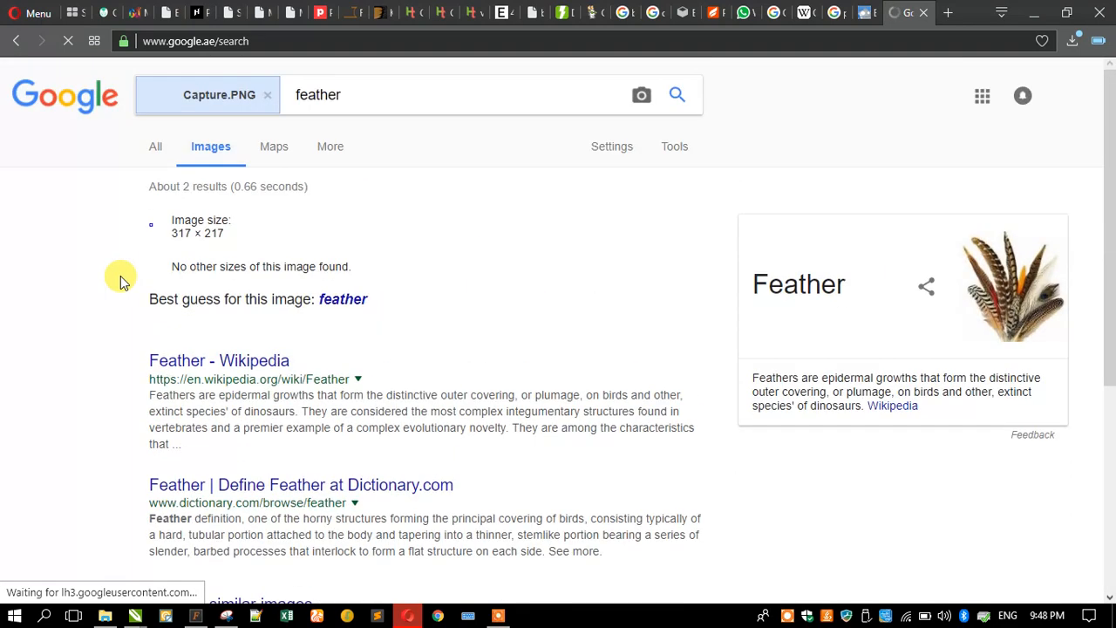
click(1035, 10)
- Select the traced Kite logo objects, then zoom closely into the feather and K
click(315, 185)
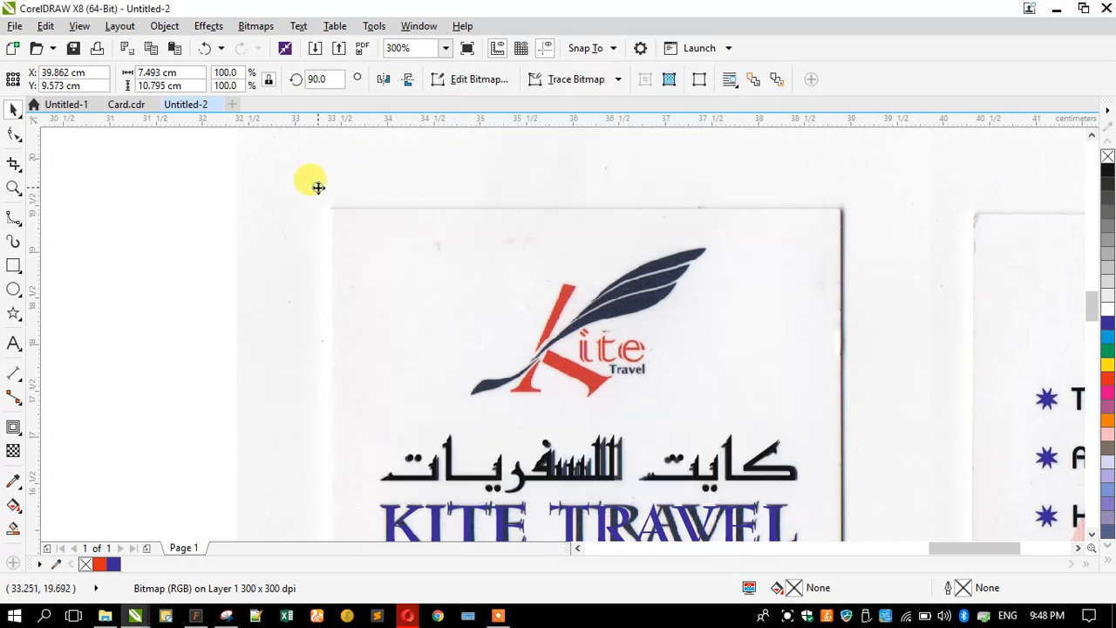
drag(162, 176, 750, 429)
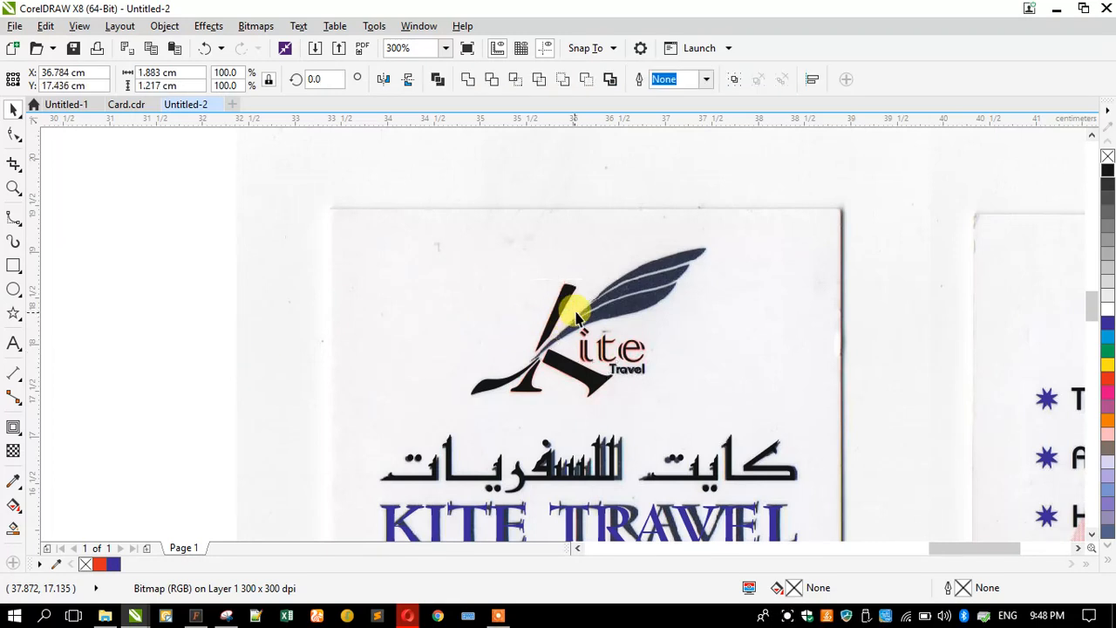
key(Escape)
key(z)
drag(528, 219, 739, 355)
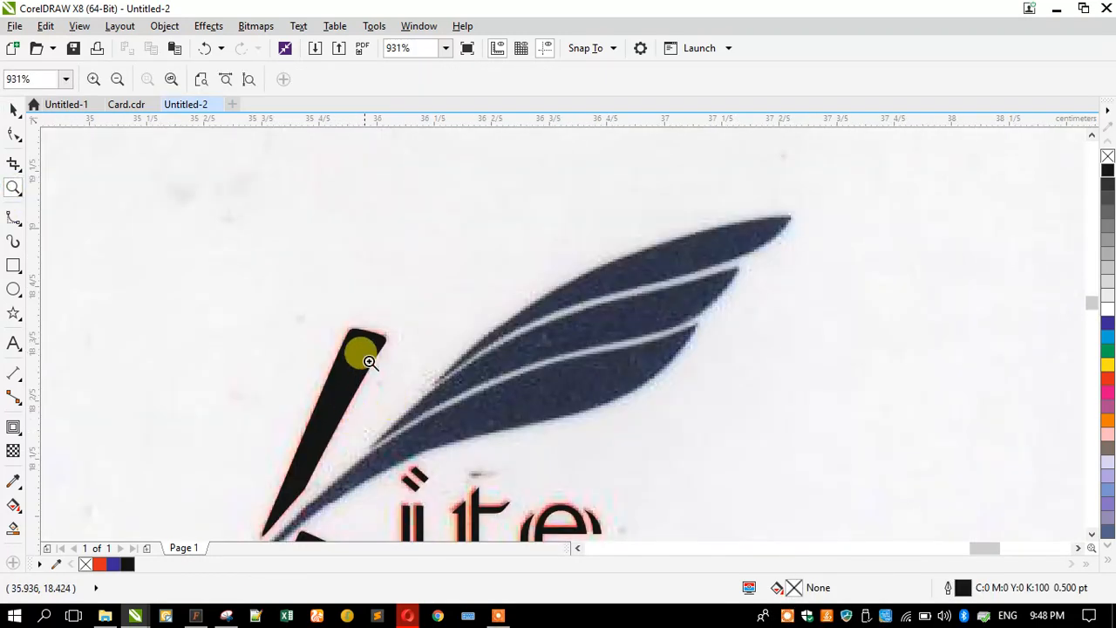
key(F3)
drag(490, 219, 767, 390)
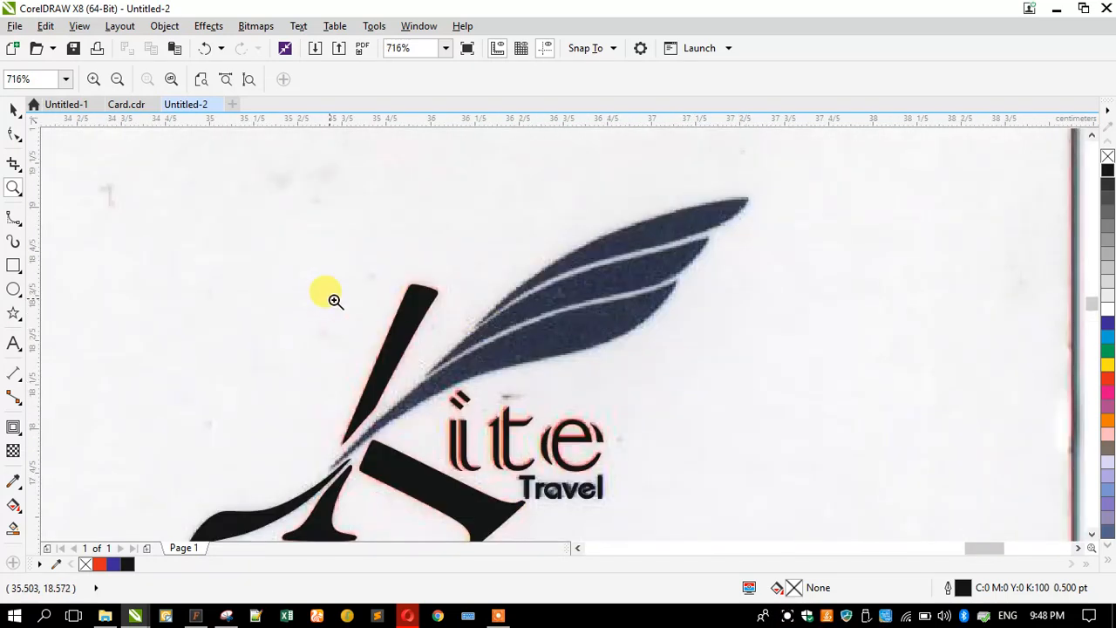
drag(216, 205, 765, 503)
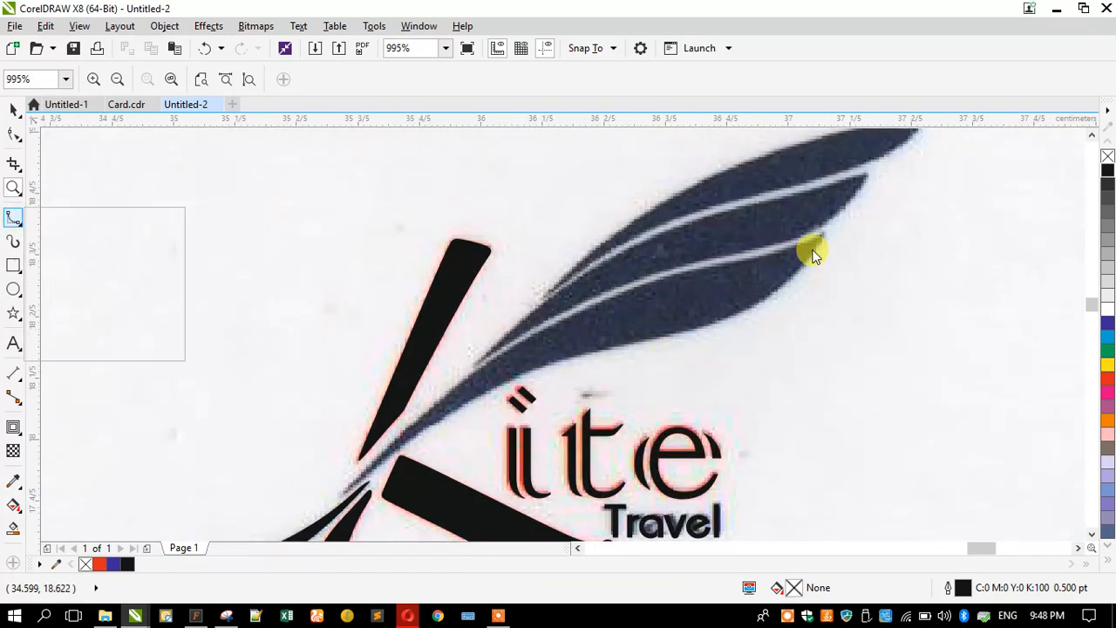
- Draw a B-Spline curve along the feather's lower edge from its tip to the K
click(75, 290)
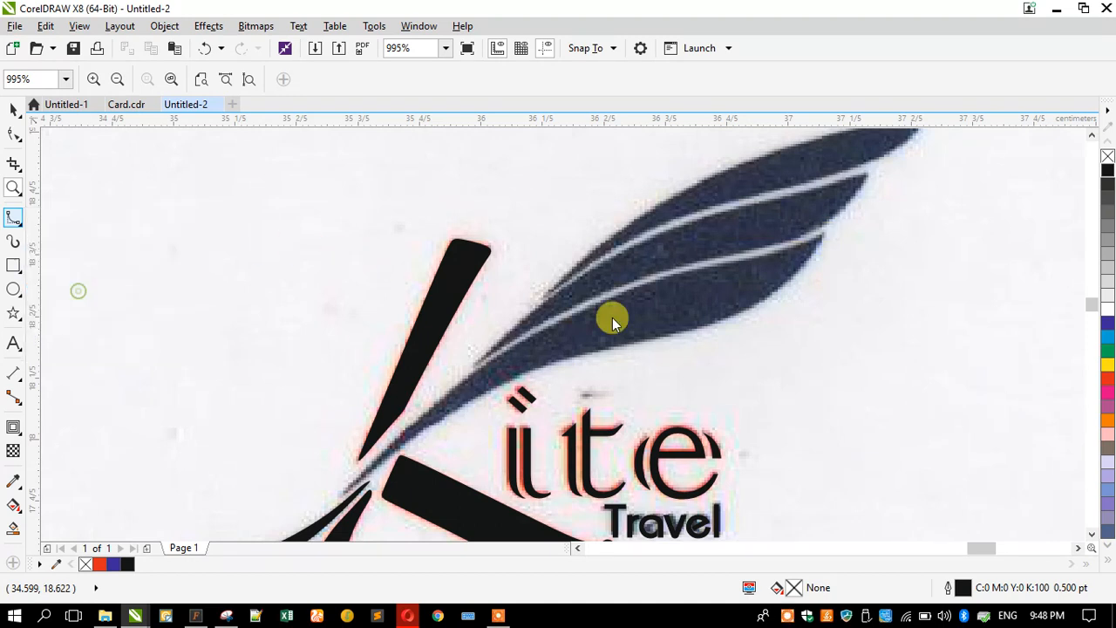
click(823, 236)
click(802, 270)
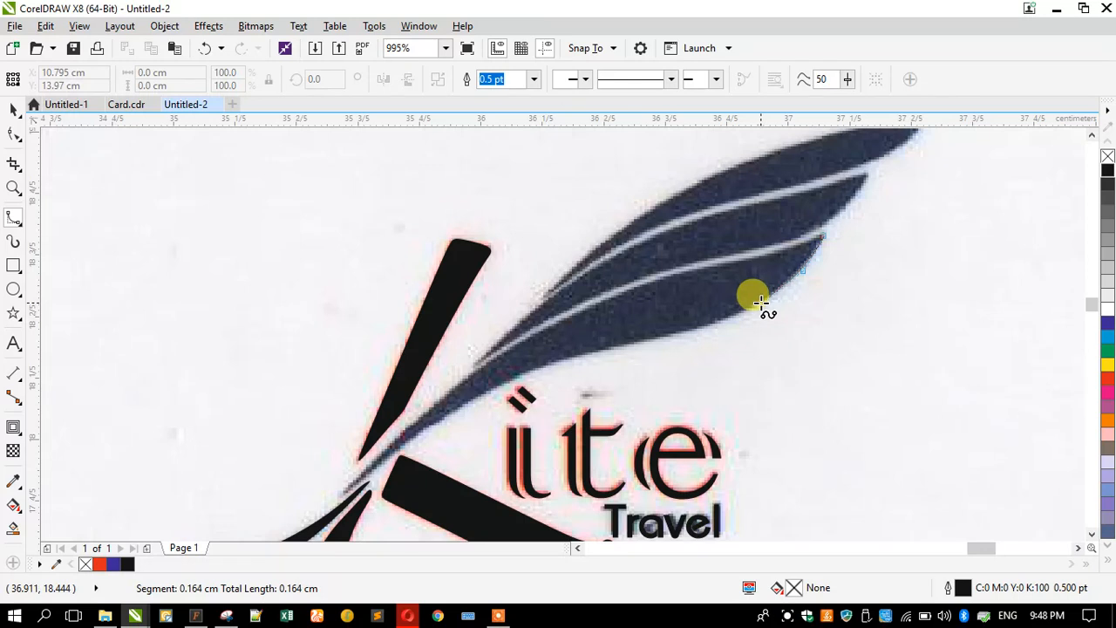
click(761, 302)
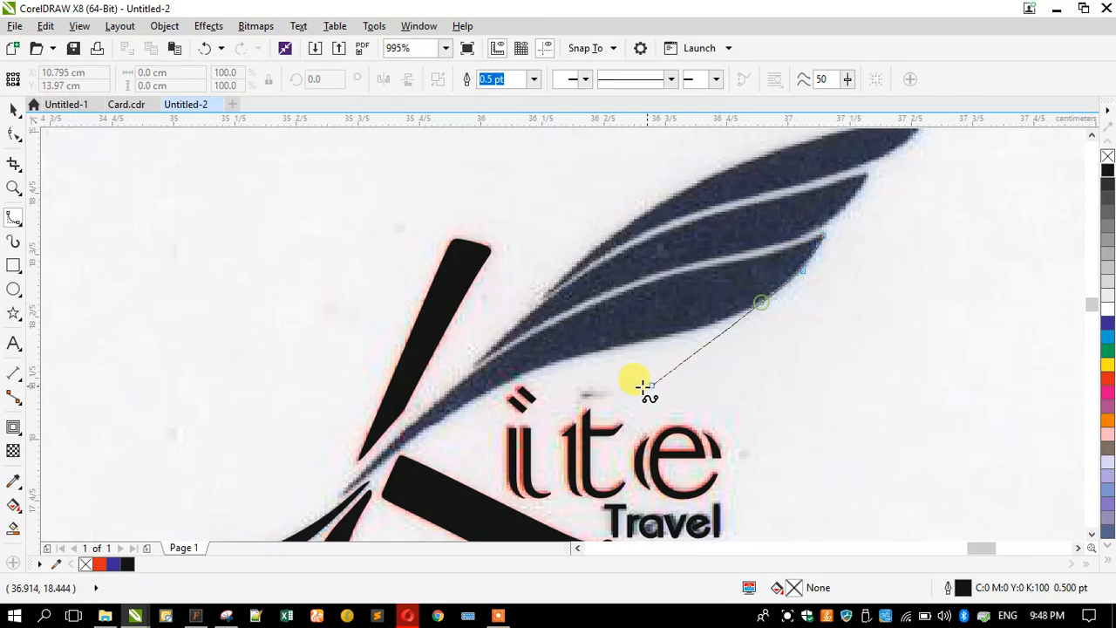
click(710, 326)
click(648, 342)
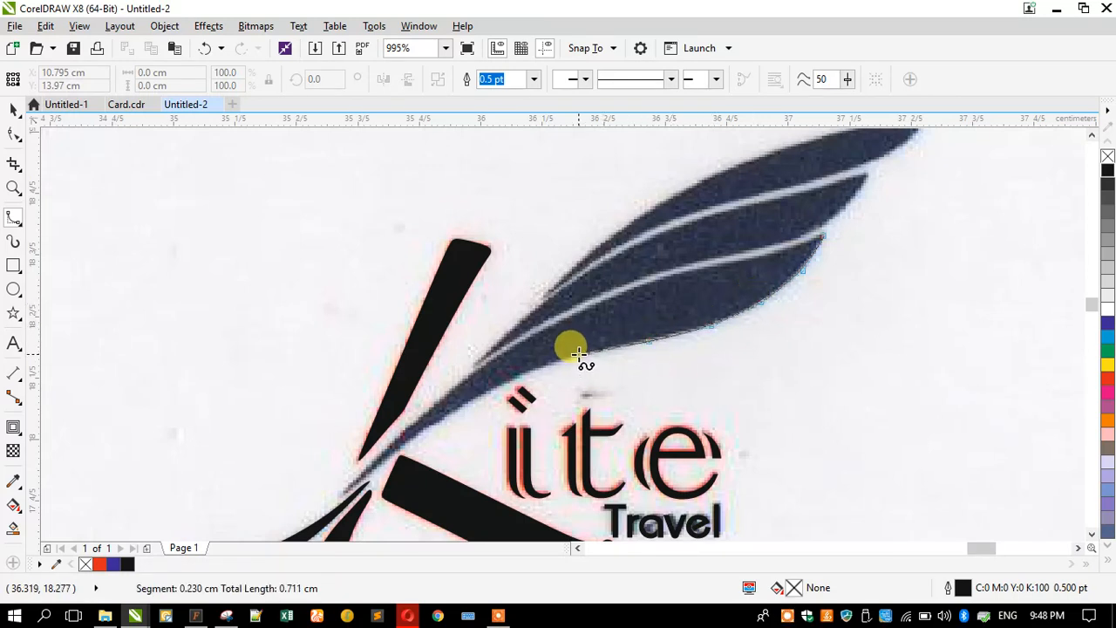
click(572, 356)
click(506, 379)
click(454, 408)
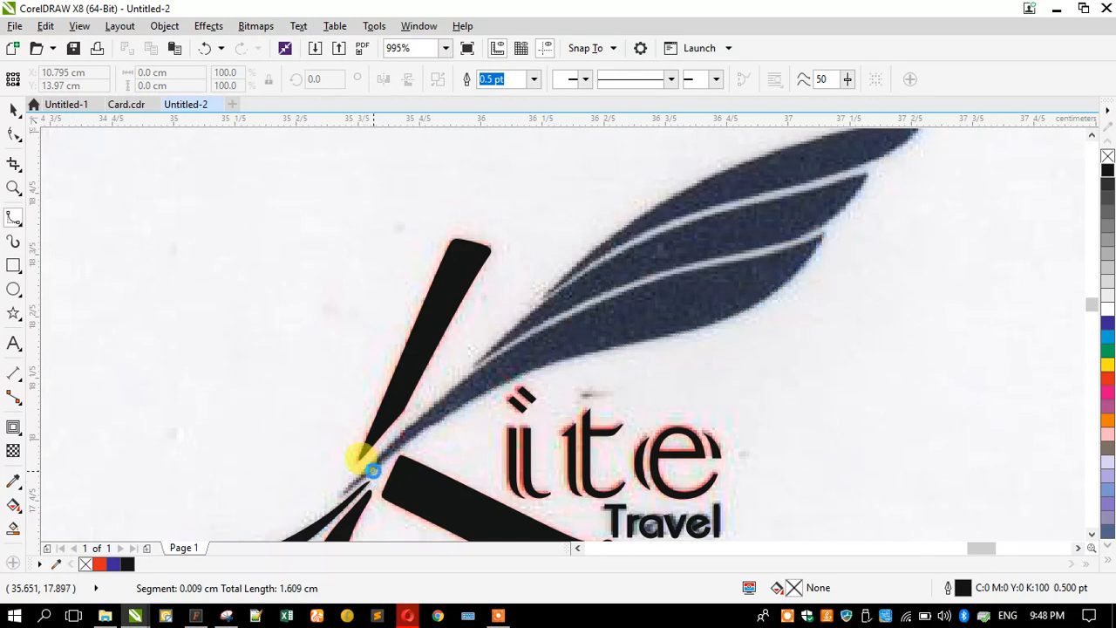
double_click(373, 472)
- Resume the feather curve and extend it past the K stroke
scroll(551, 327, down, 5)
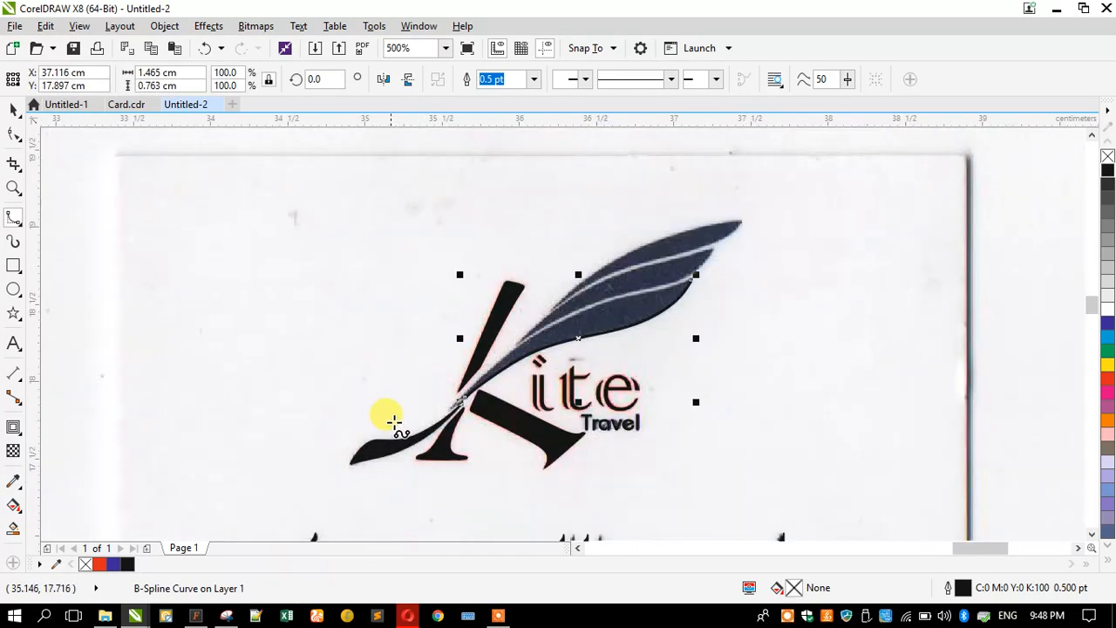
scroll(443, 398, up, 4)
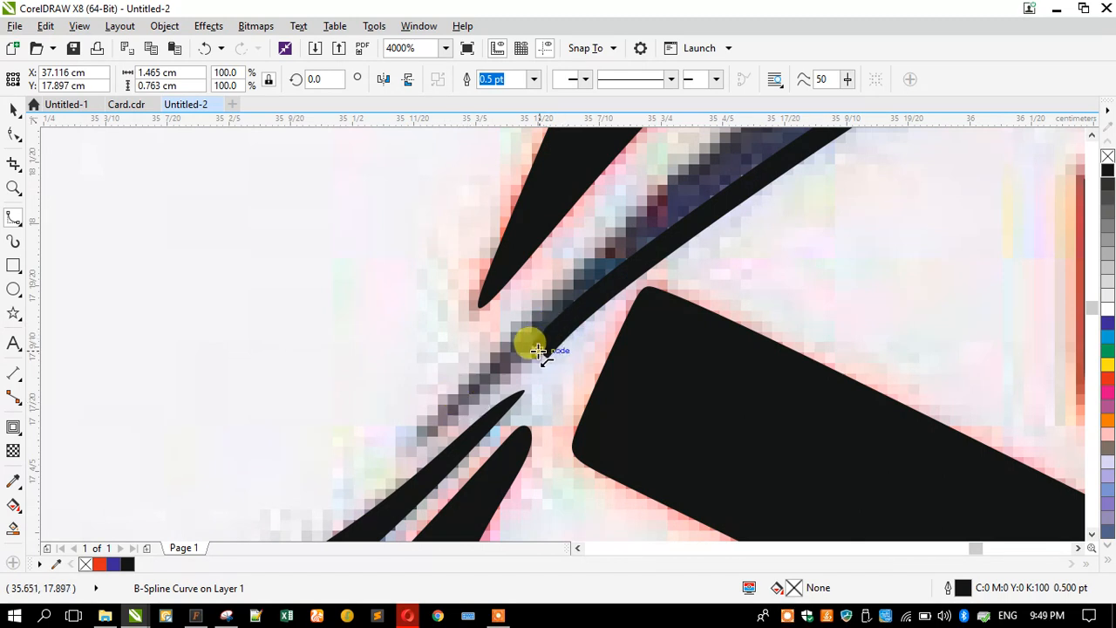
click(536, 350)
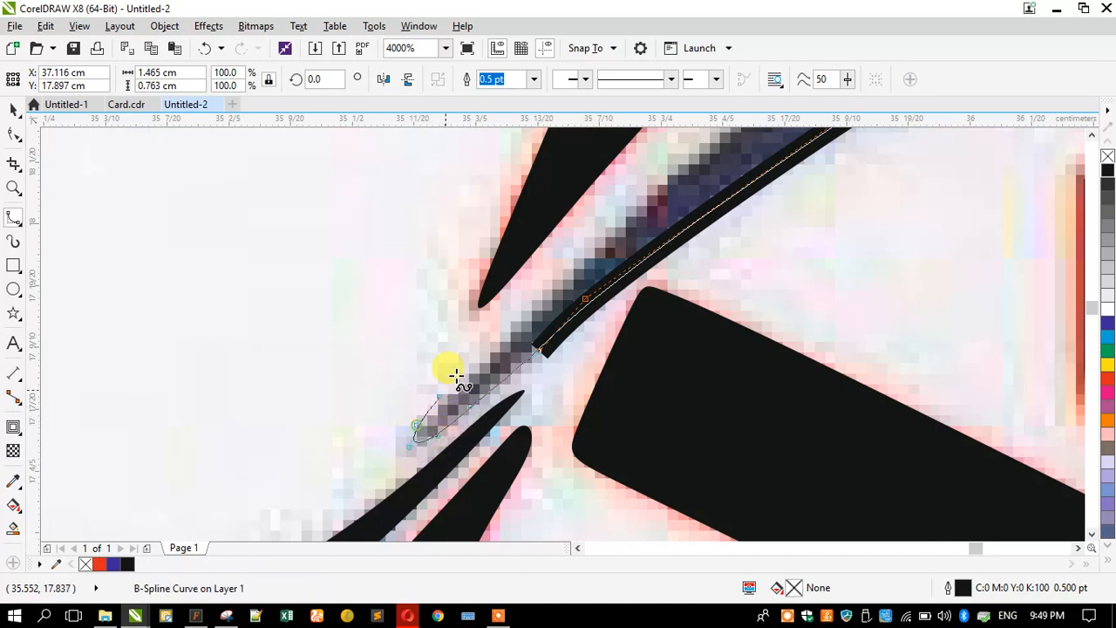
double_click(608, 236)
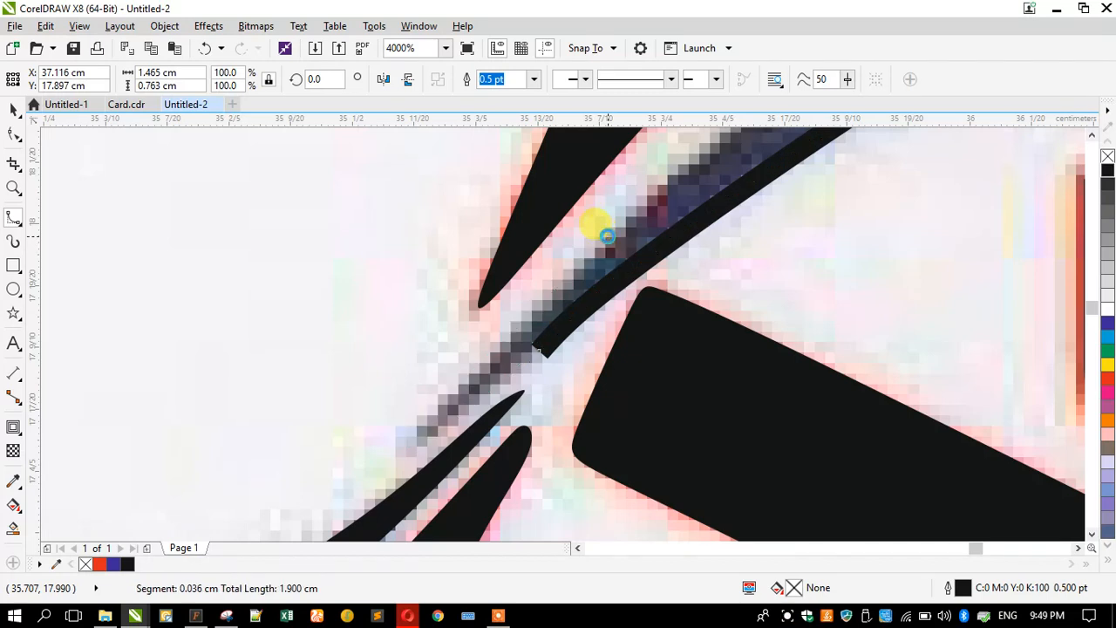
scroll(356, 399, down, 3)
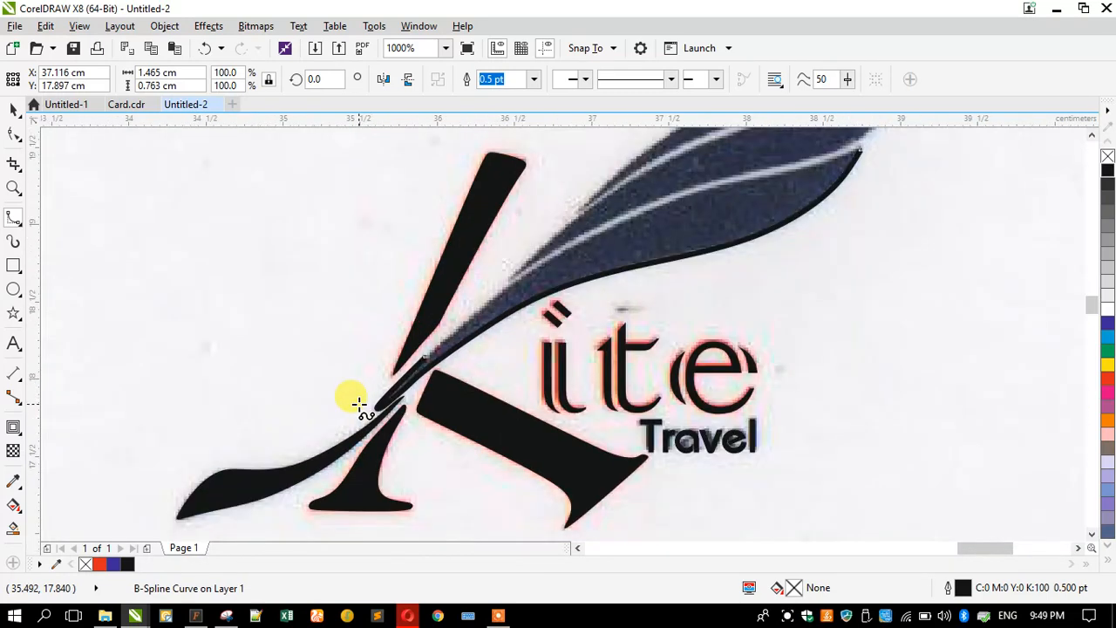
scroll(449, 324, up, 1)
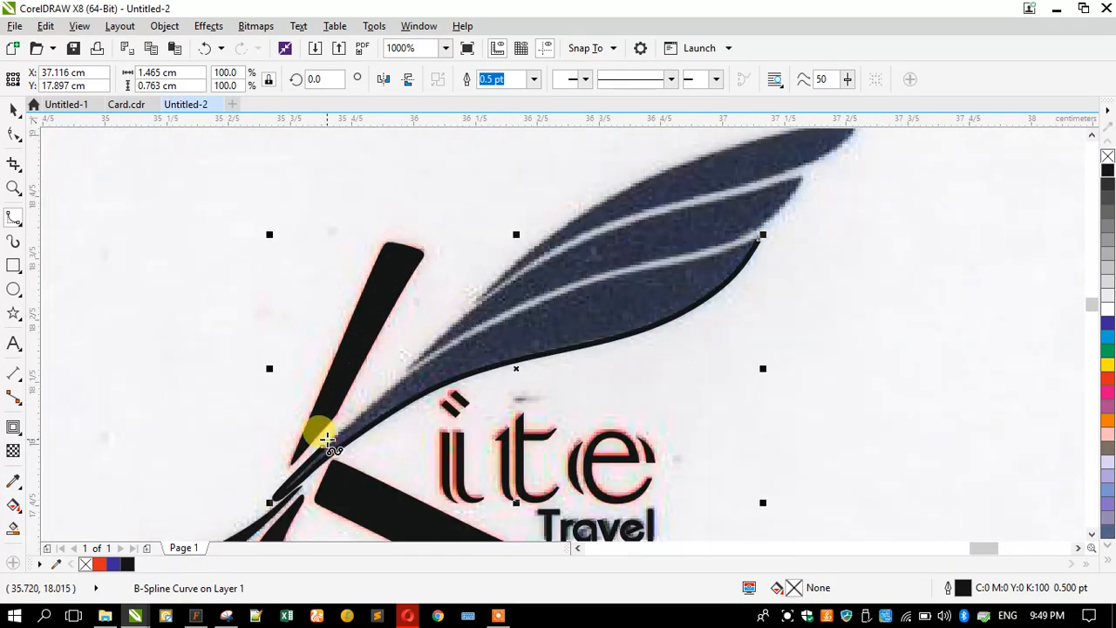
- Continue the curve up the feather blade's upper edge to near the tip
click(325, 446)
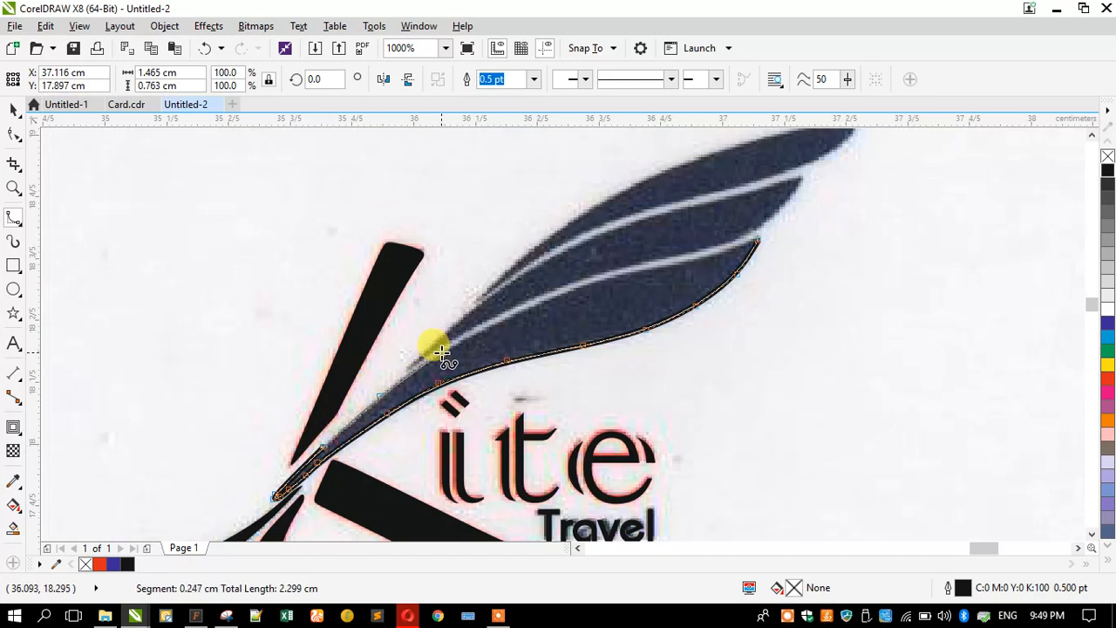
click(516, 306)
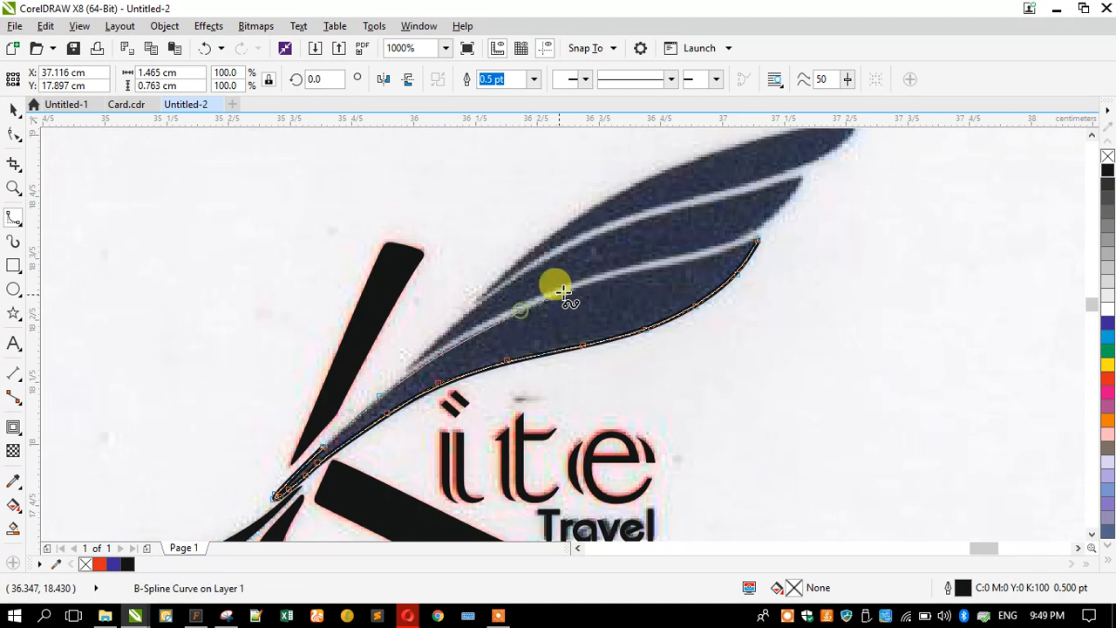
click(571, 285)
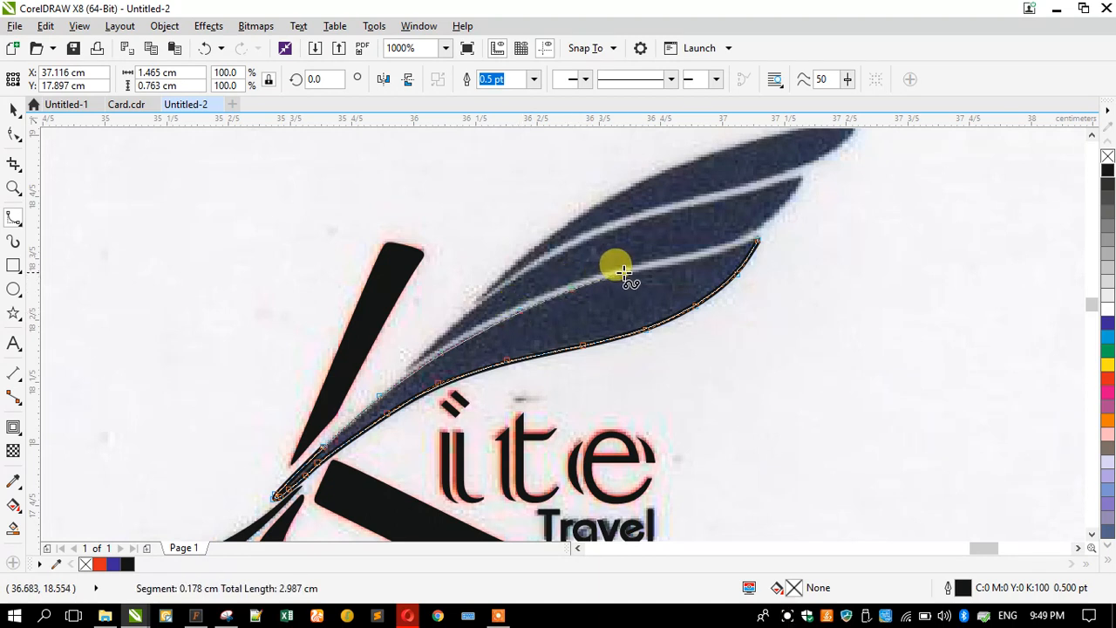
click(693, 256)
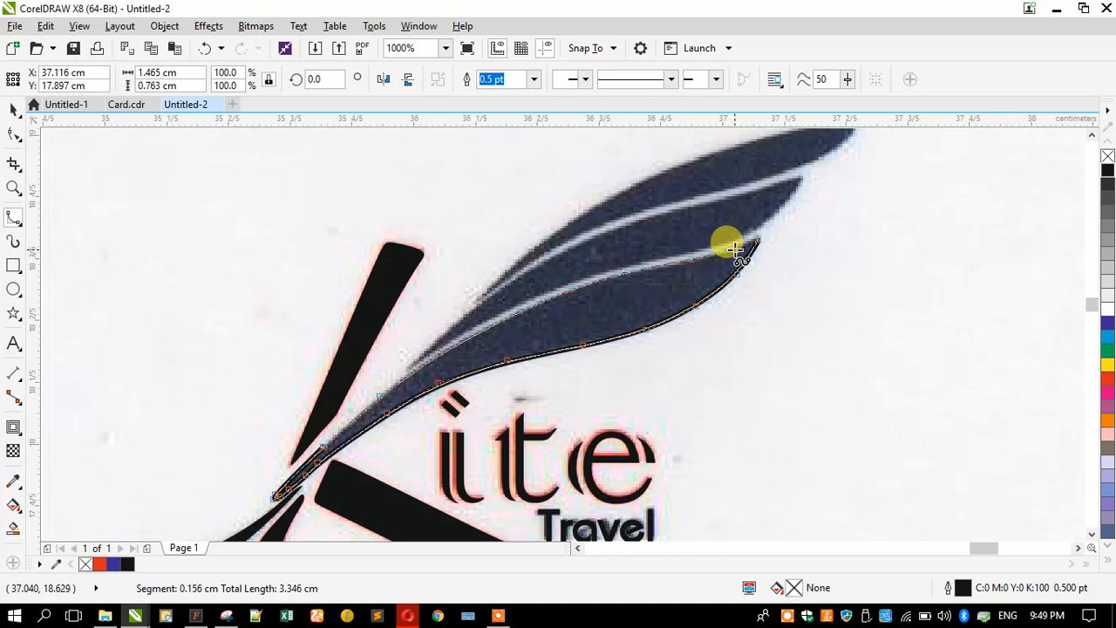
double_click(734, 250)
- Finish the curve at the feather tip, closing the lower feather blade
scroll(740, 235, up, 3)
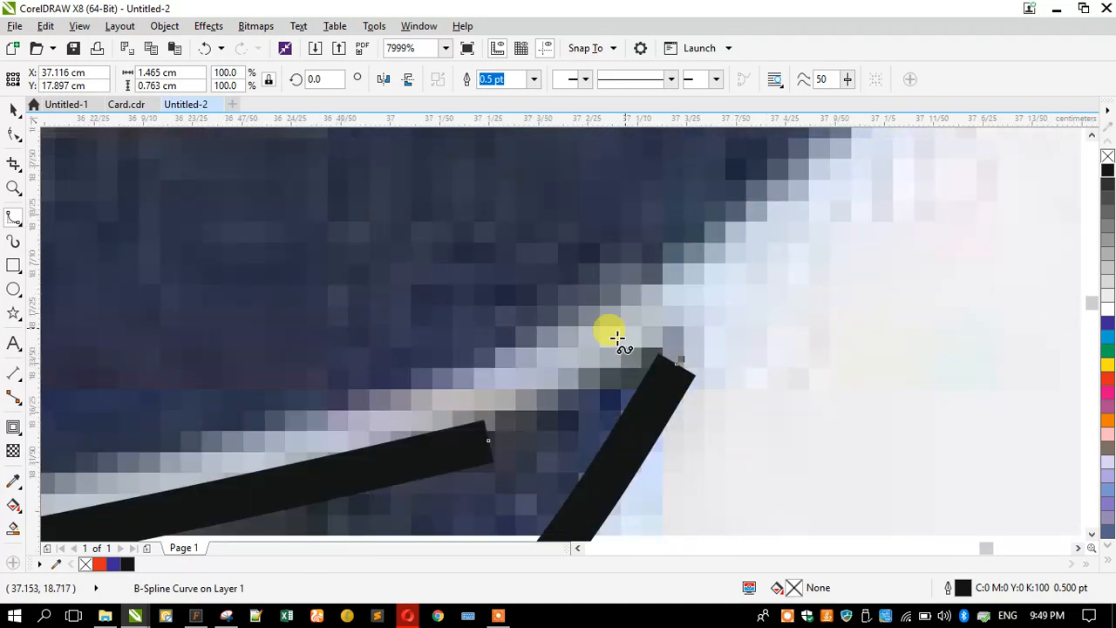
click(490, 440)
click(584, 391)
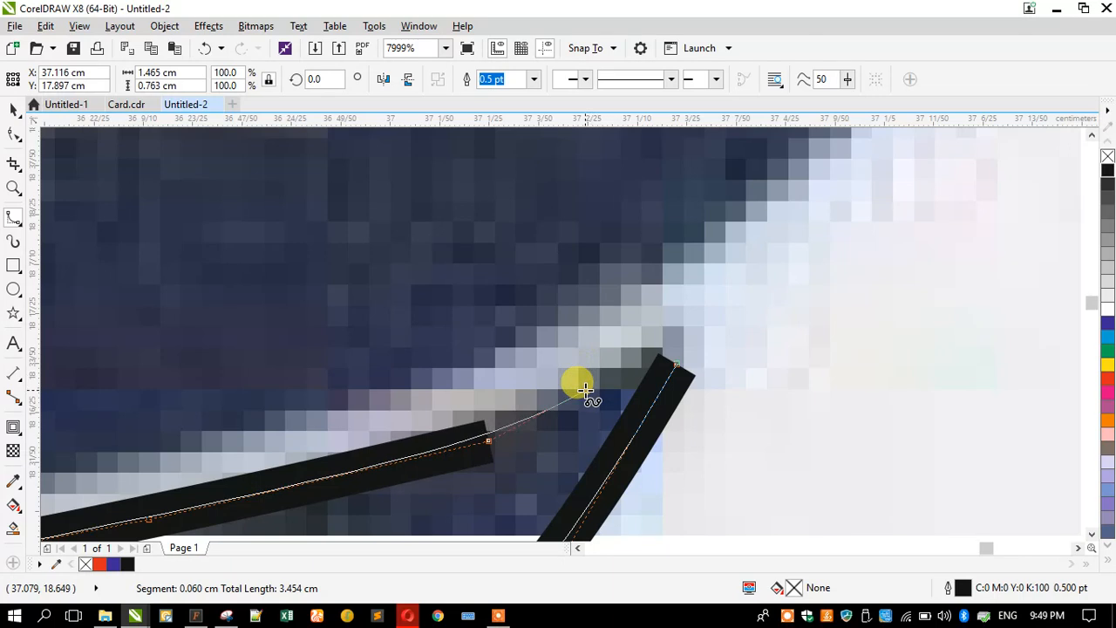
click(641, 359)
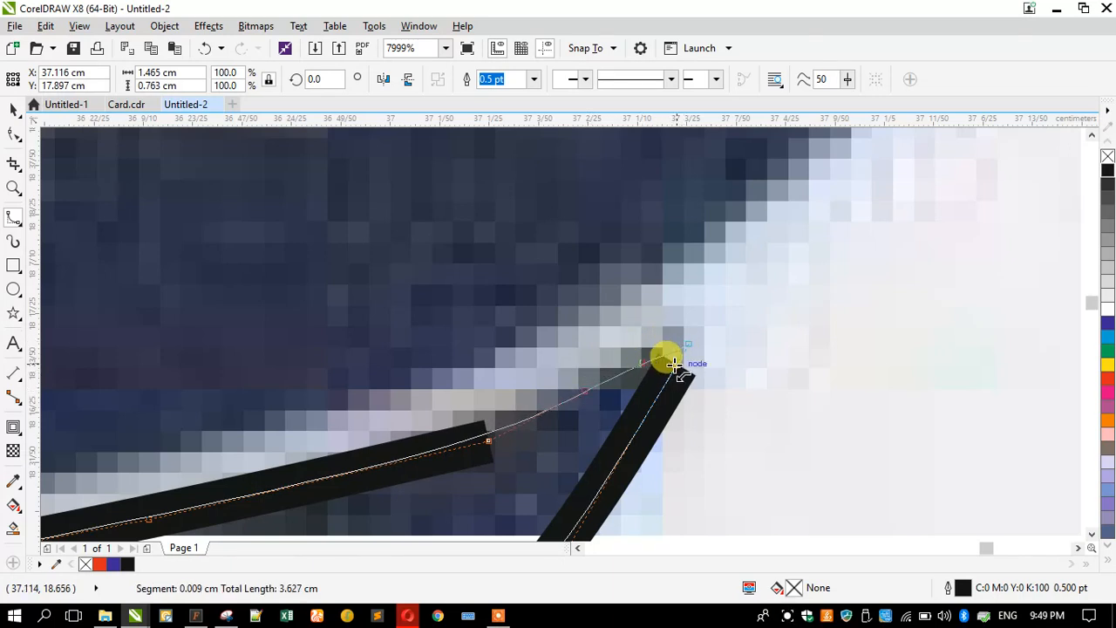
double_click(691, 337)
scroll(692, 333, down, 4)
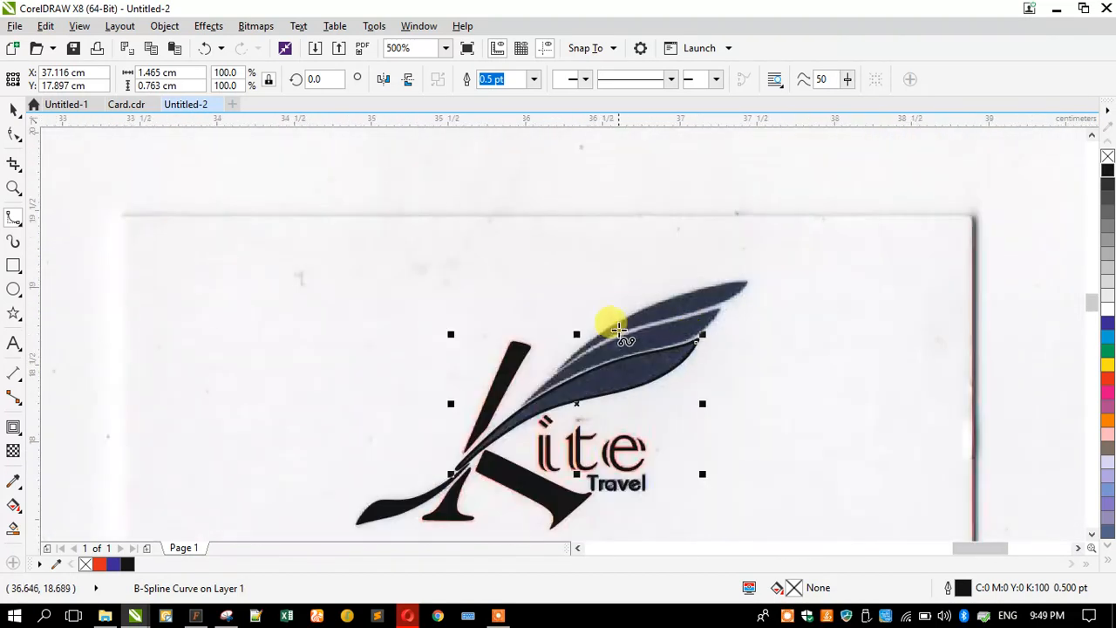
scroll(614, 312, up, 2)
scroll(630, 297, down, 1)
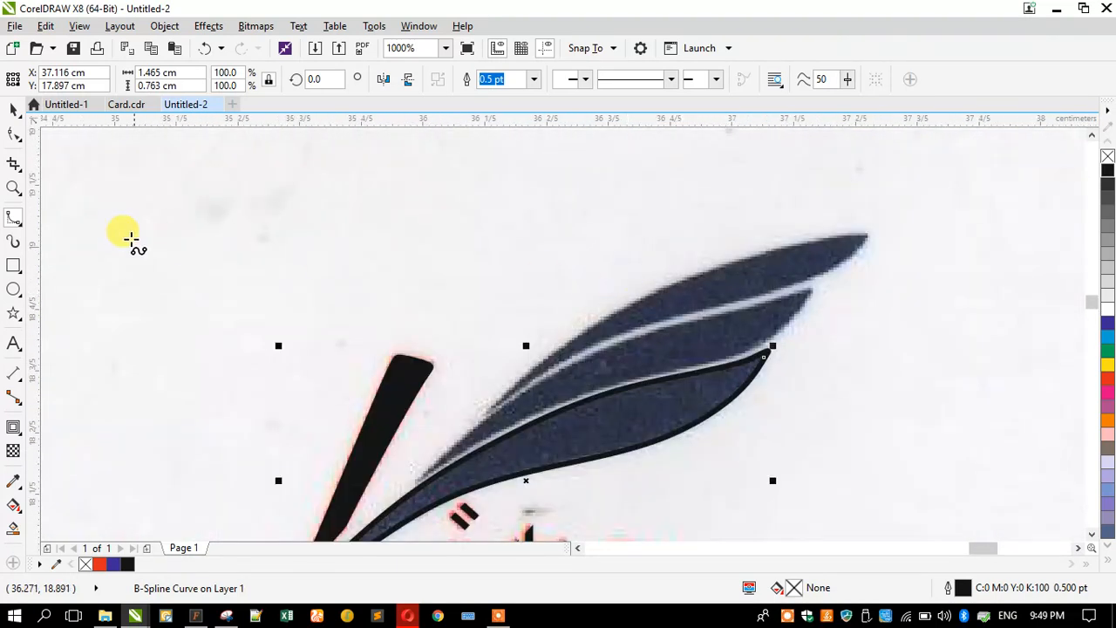
- Zoom in and trace the middle feather's lower edge from its tip to the base
click(13, 187)
drag(384, 247, 834, 511)
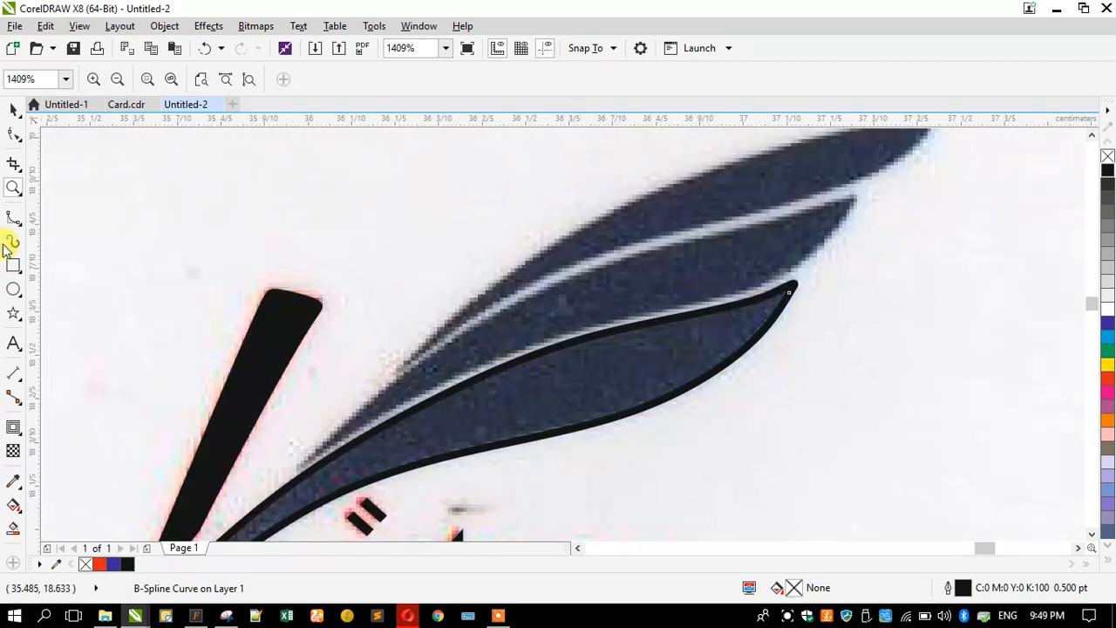
click(11, 219)
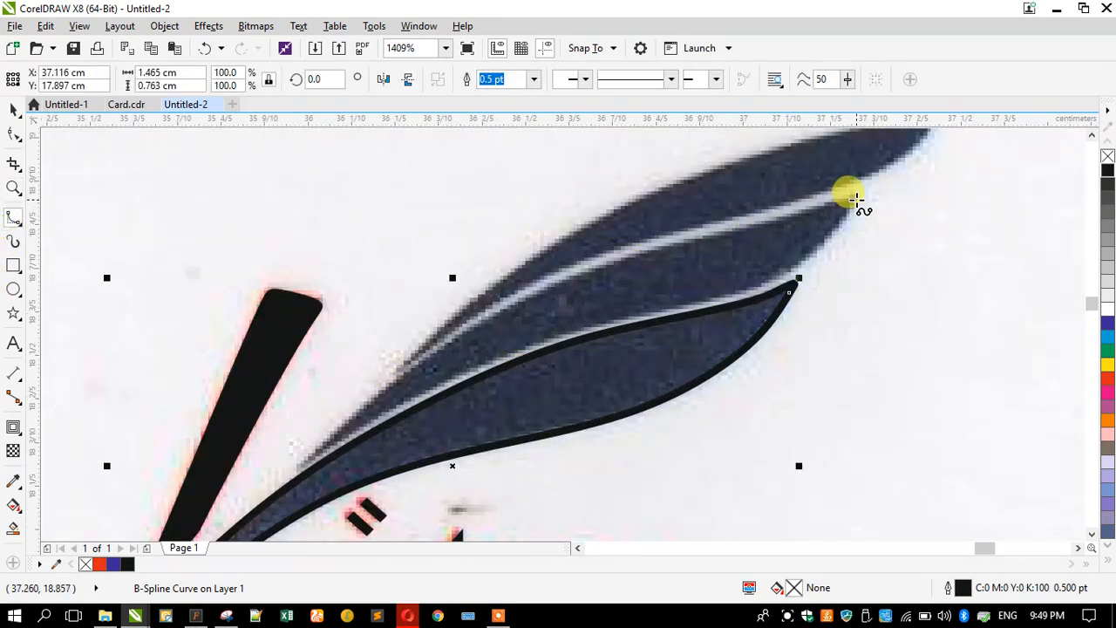
click(856, 198)
click(828, 239)
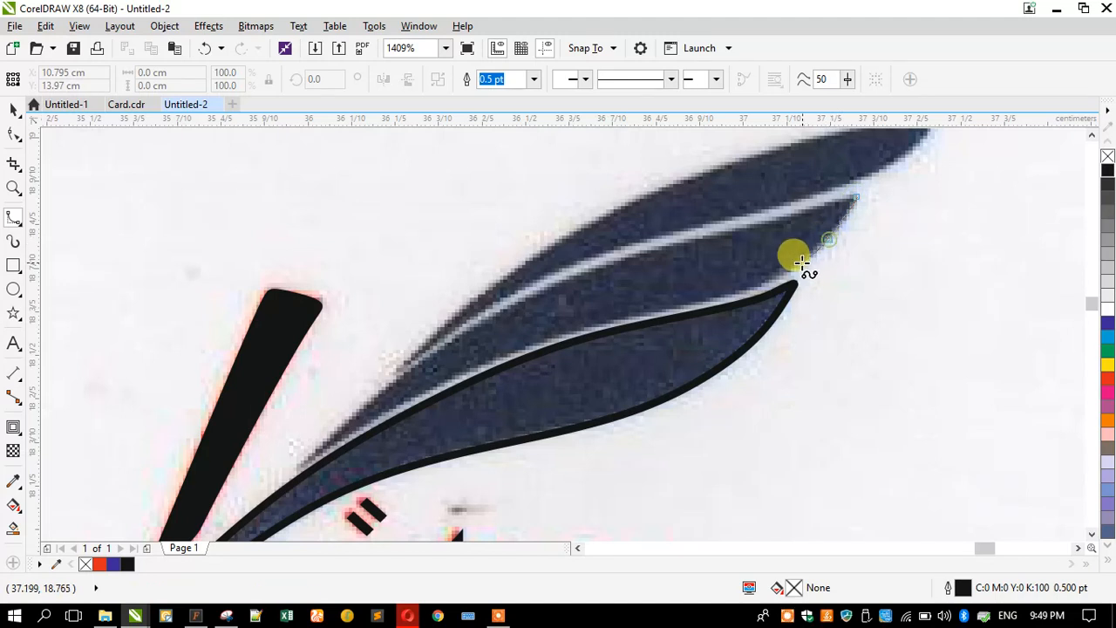
click(789, 272)
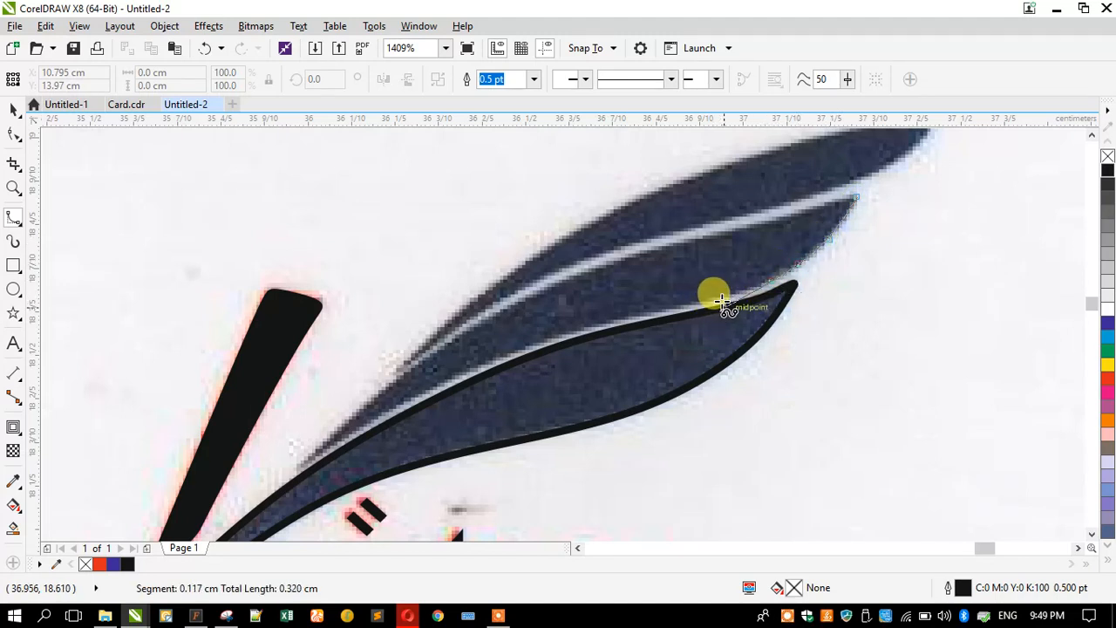
click(721, 298)
click(668, 306)
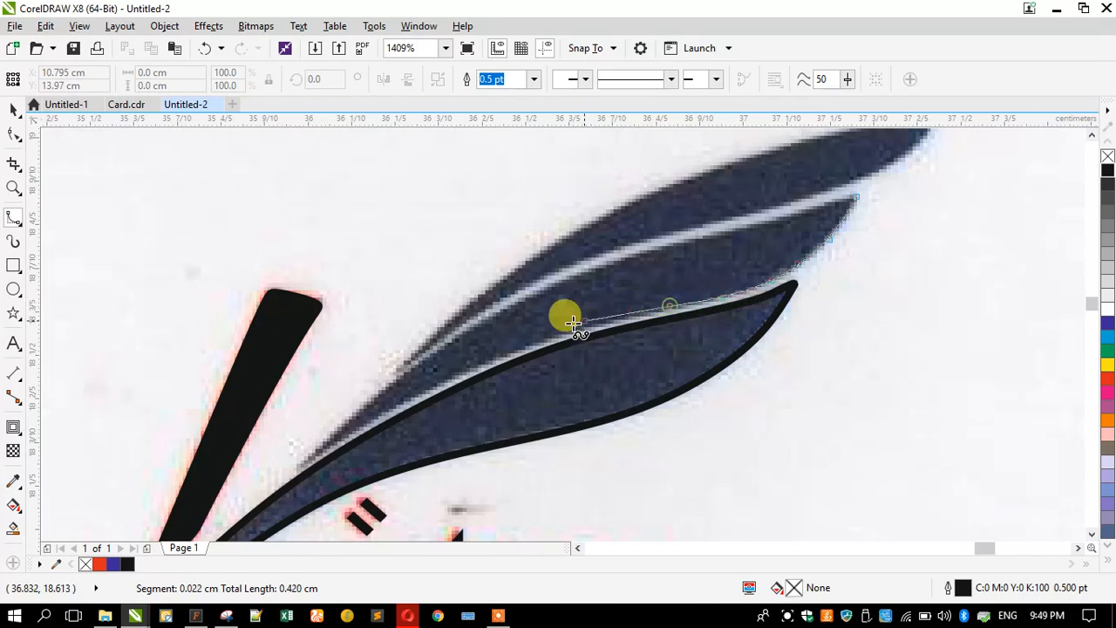
click(555, 334)
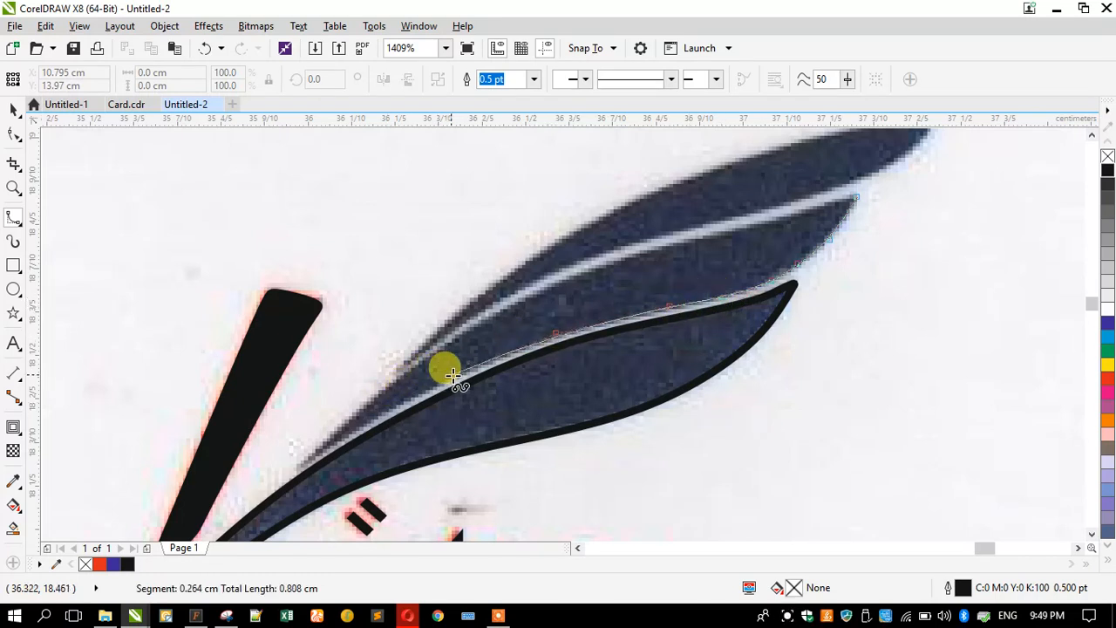
click(453, 375)
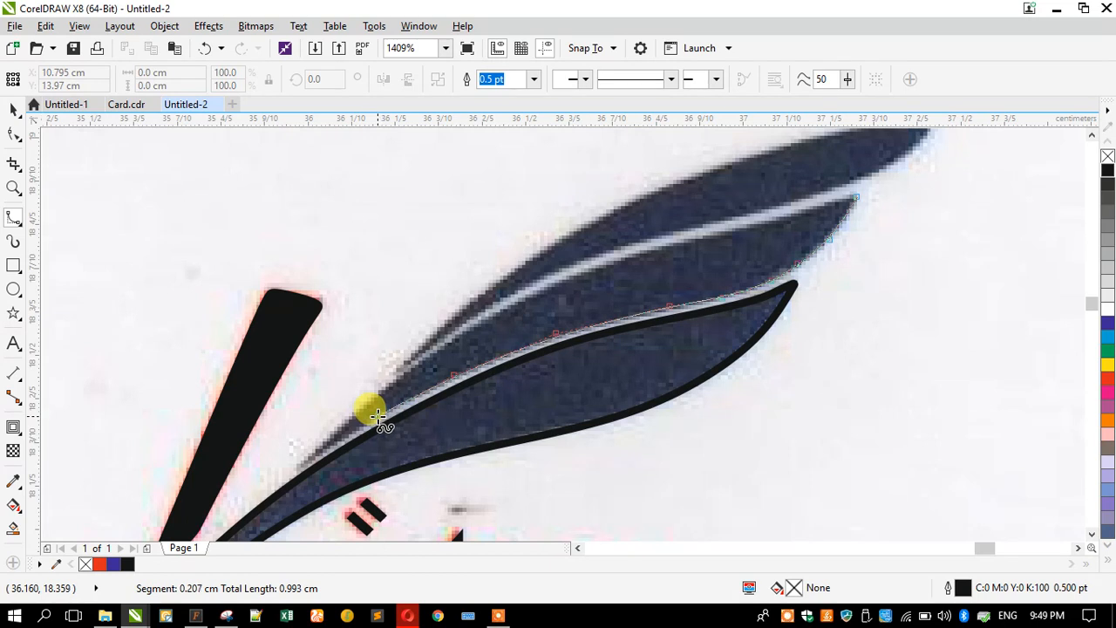
click(378, 416)
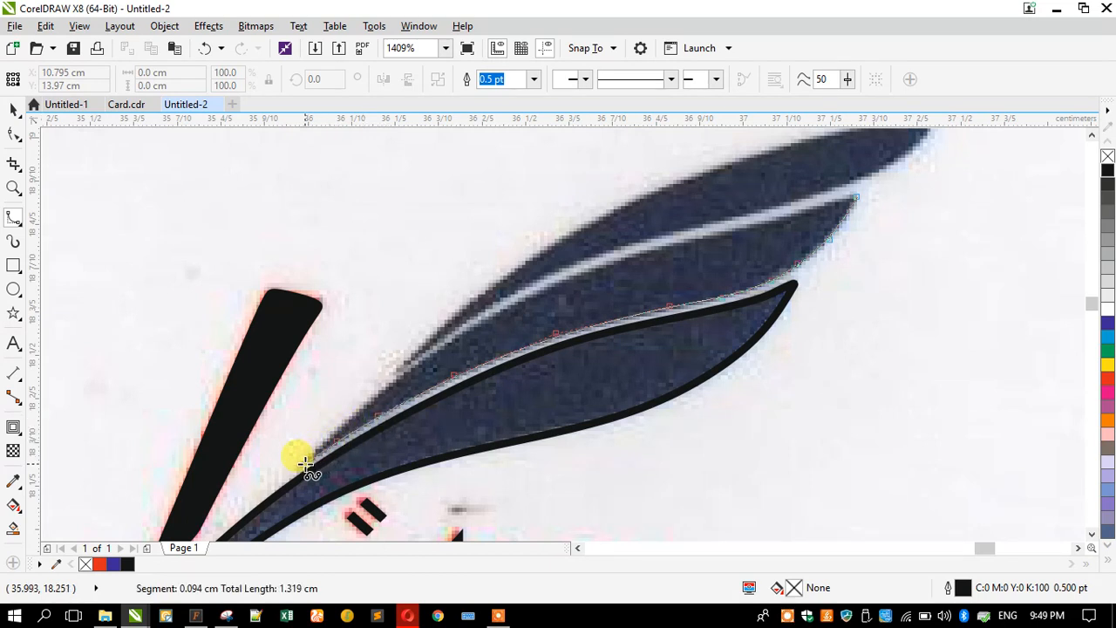
click(311, 455)
- Trace back up the middle feather's upper edge to the tip and finish the shape
click(364, 400)
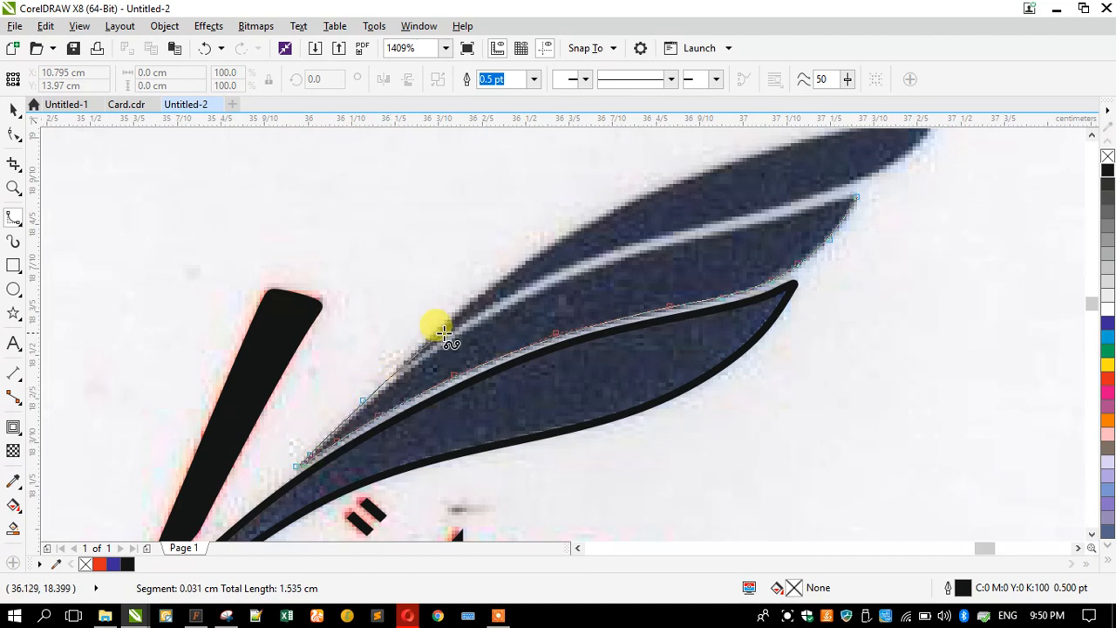
click(533, 291)
click(592, 266)
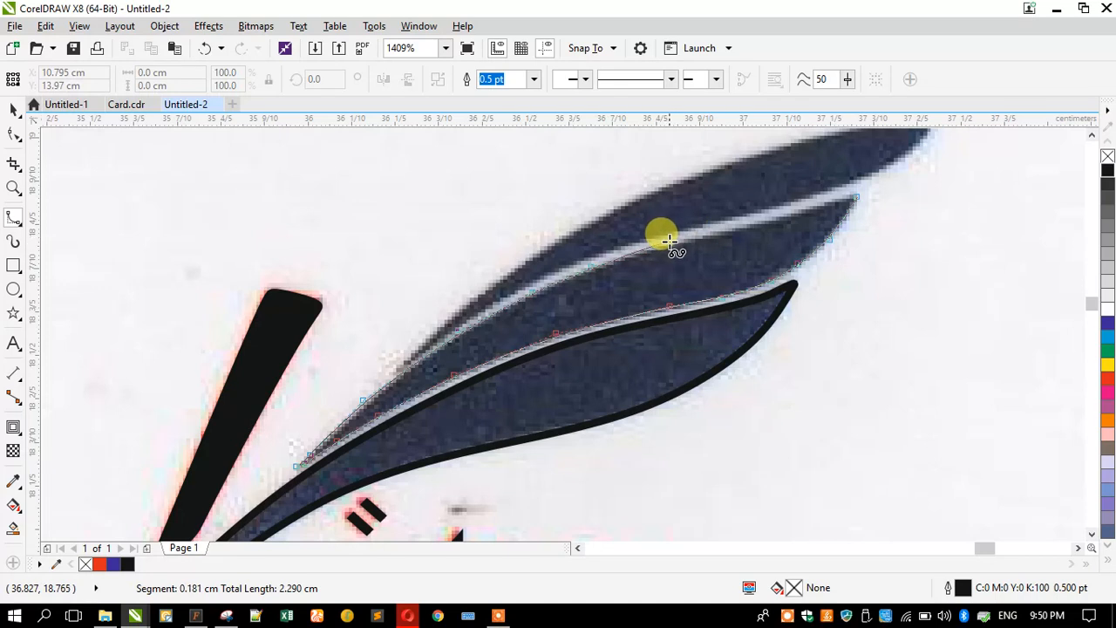
click(672, 245)
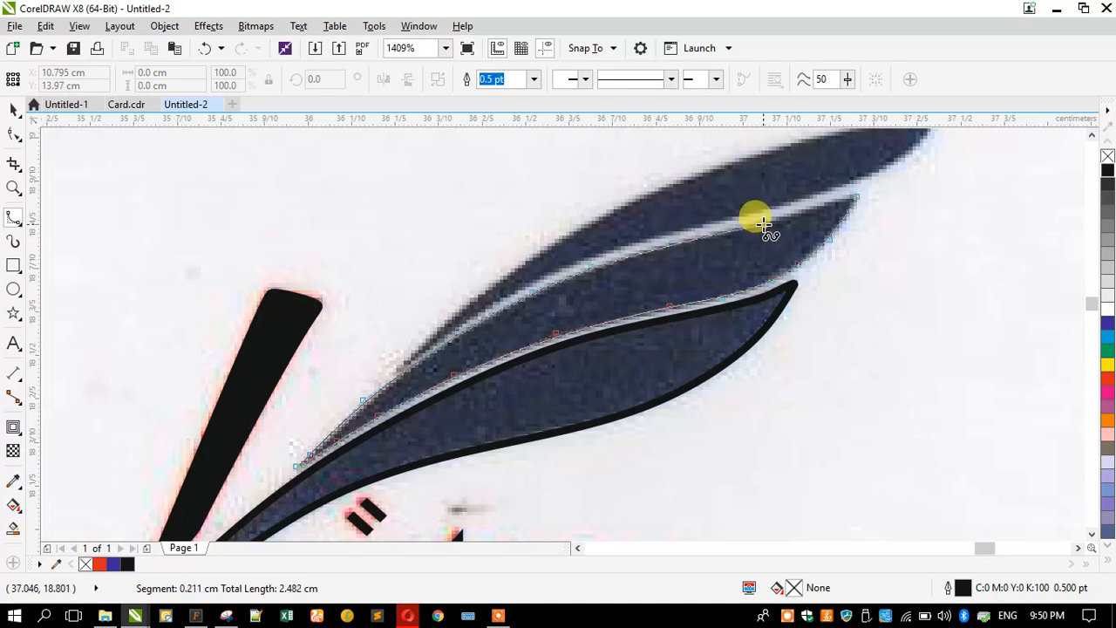
click(763, 222)
click(831, 201)
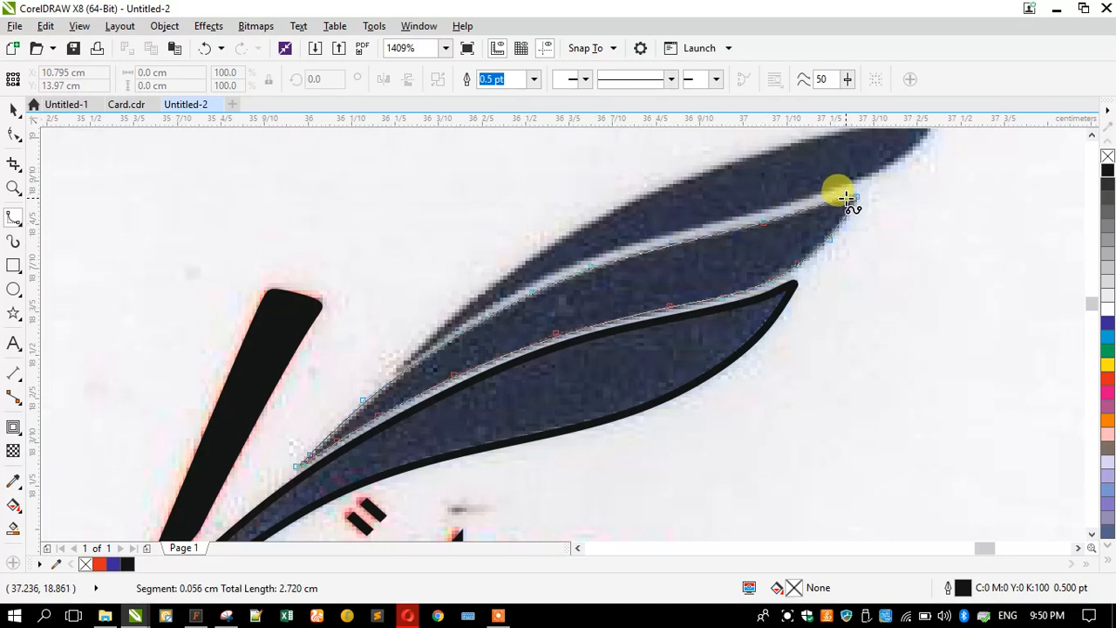
click(846, 198)
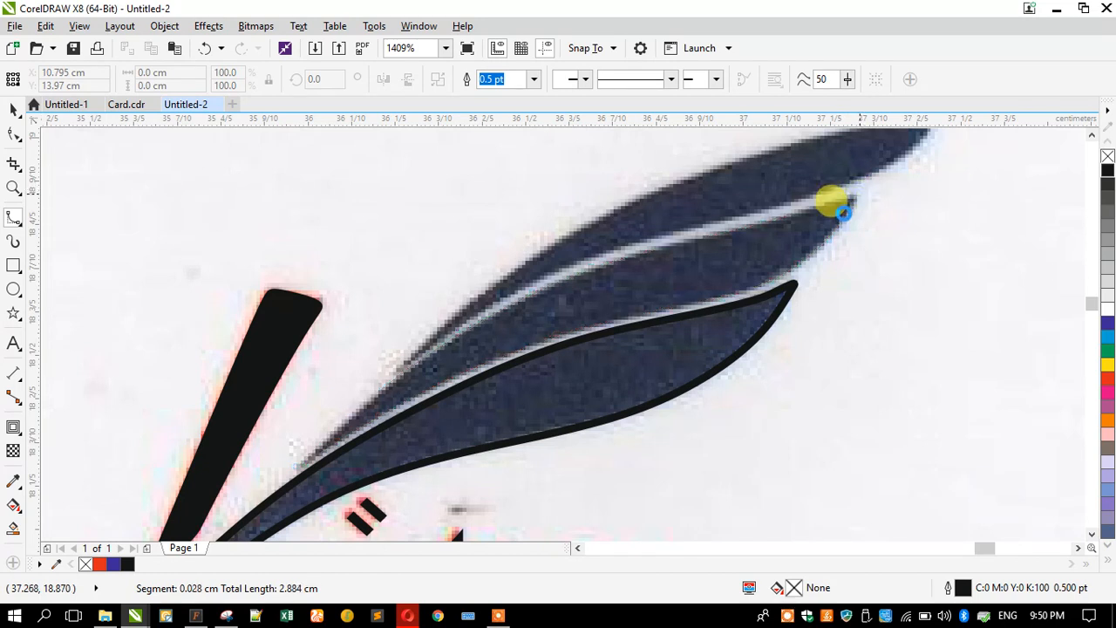
double_click(797, 232)
scroll(829, 187, up, 4)
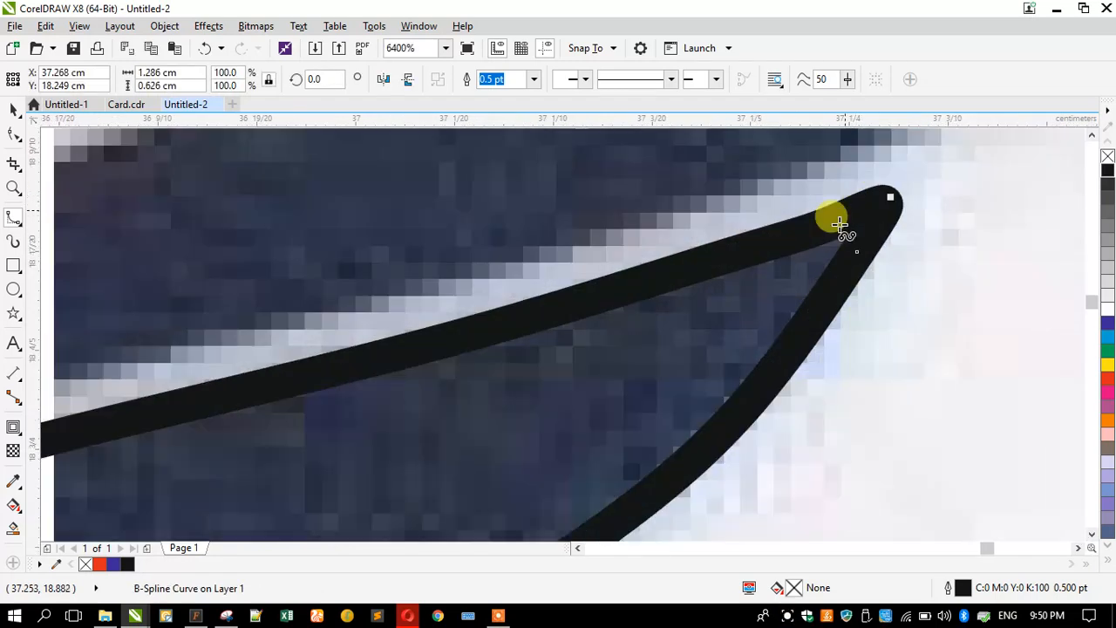
- Trace the top feather's upper edge from its tip down to the base
scroll(646, 371, down, 3)
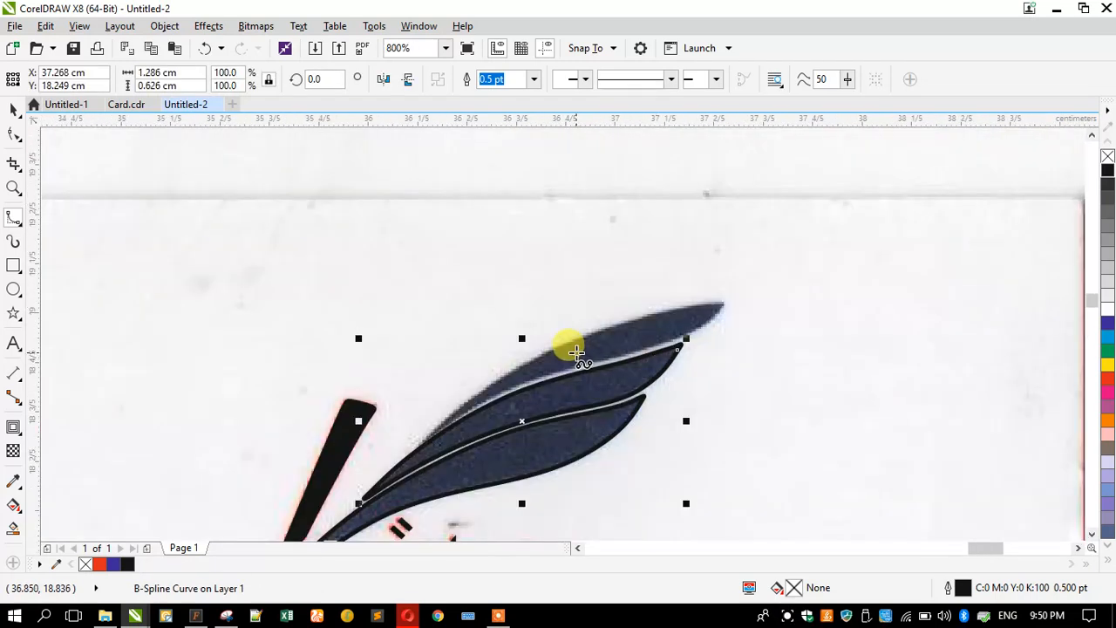
scroll(577, 350, up, 1)
scroll(766, 231, down, 1)
scroll(531, 343, up, 2)
scroll(531, 341, down, 2)
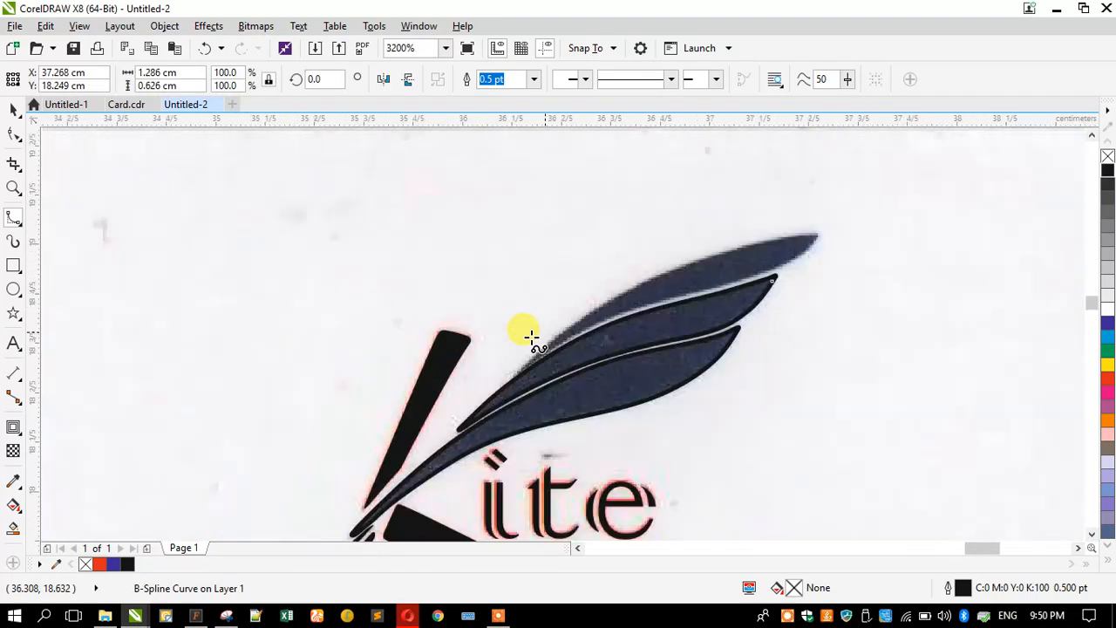
click(820, 232)
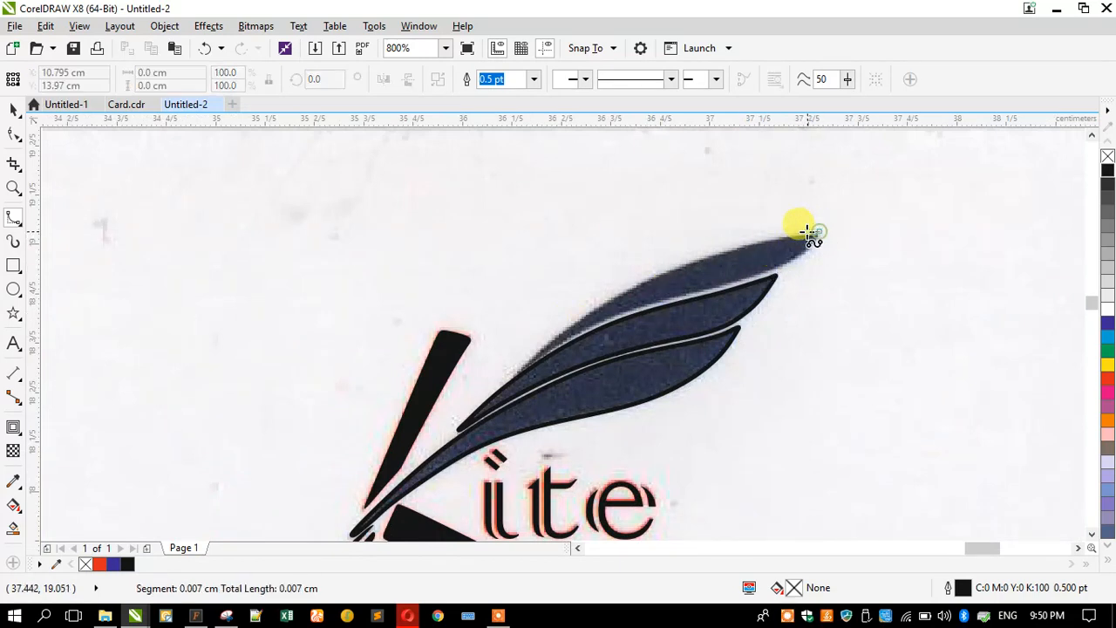
click(749, 241)
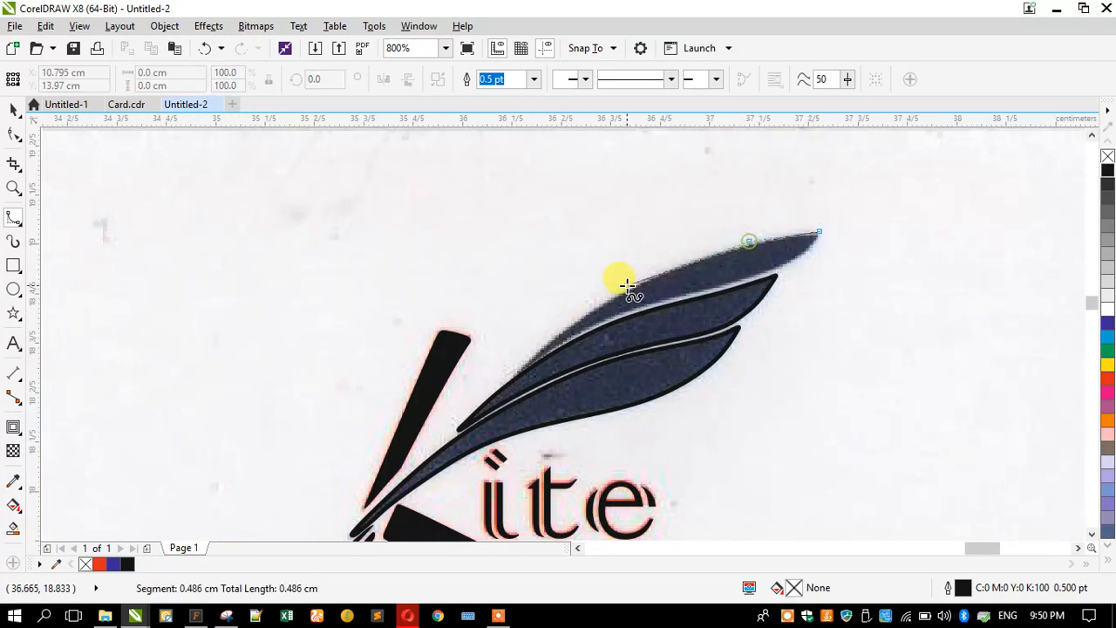
click(628, 281)
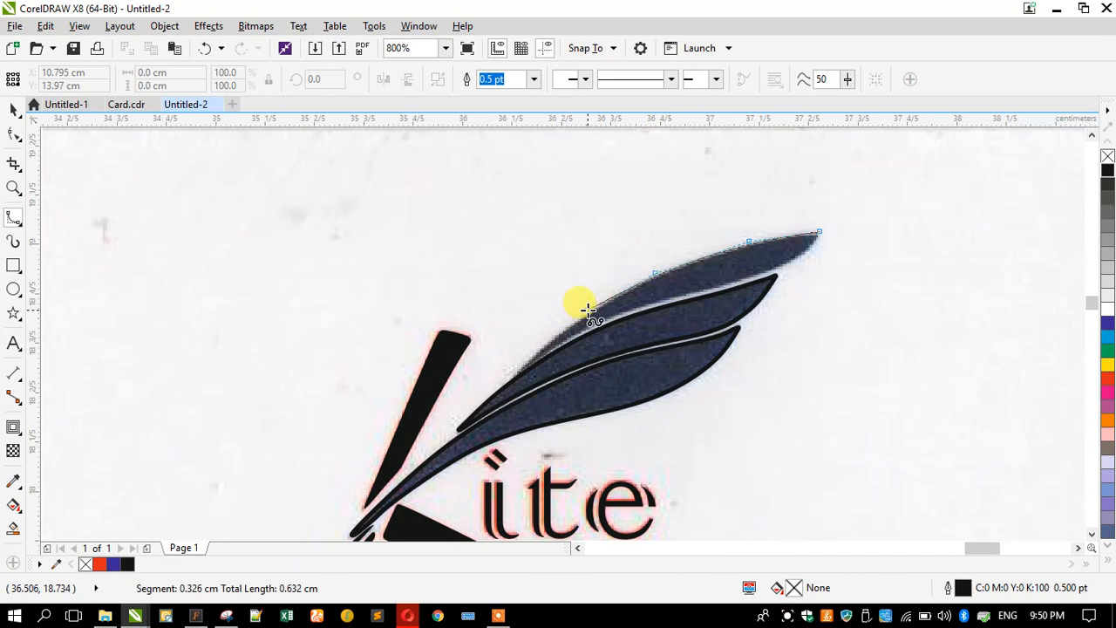
click(591, 307)
click(539, 350)
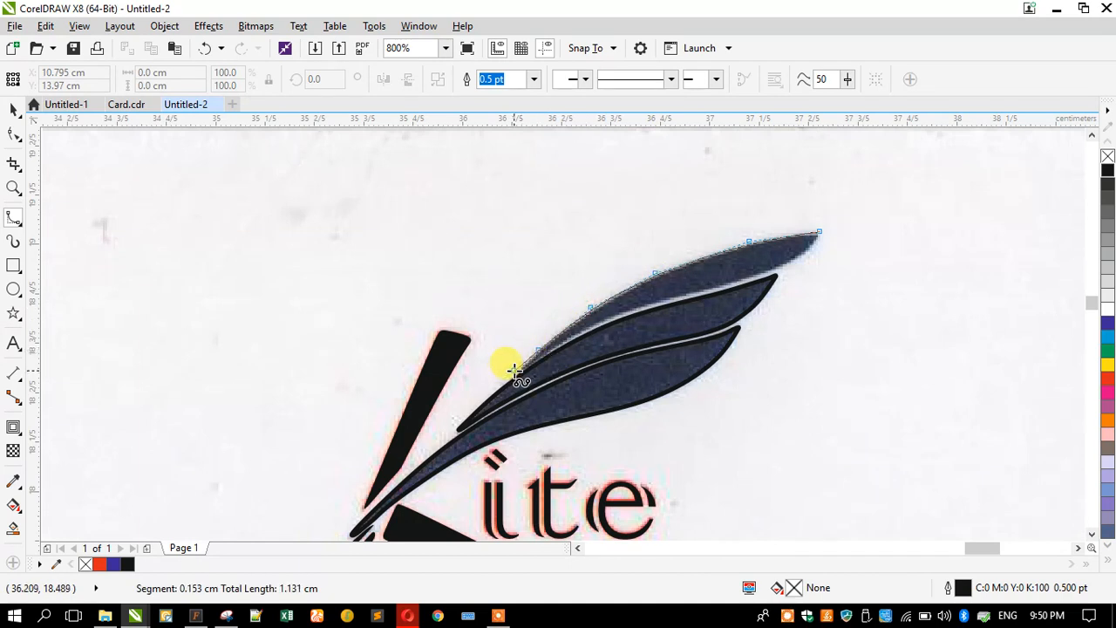
double_click(511, 368)
- Trace the top feather's lower edge back to the tip and close the shape
scroll(533, 336, up, 2)
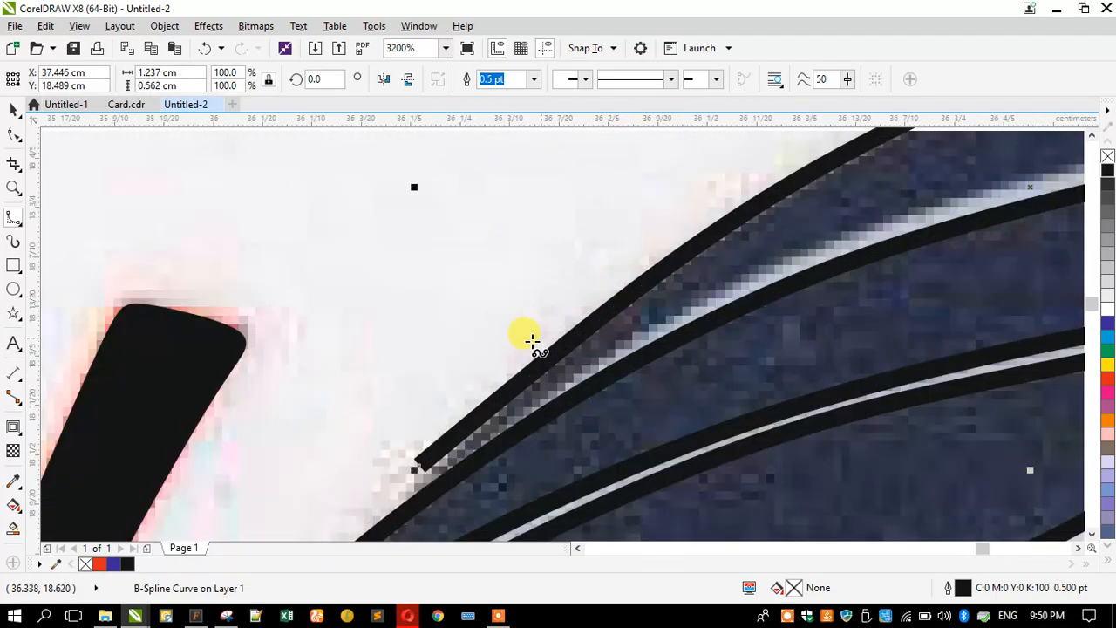
click(419, 464)
click(421, 476)
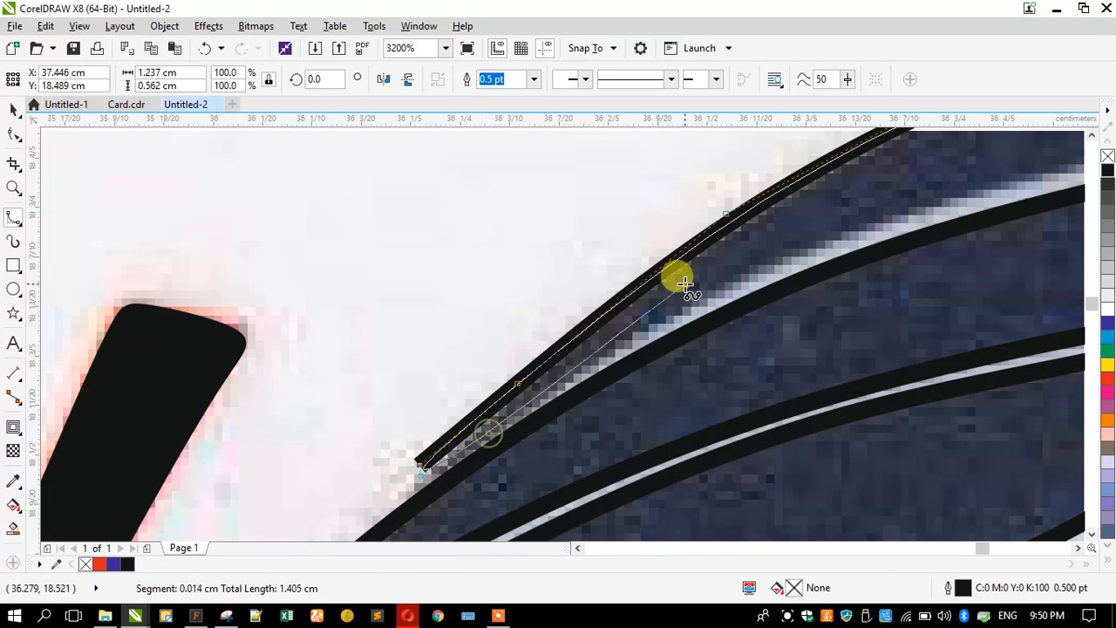
click(672, 309)
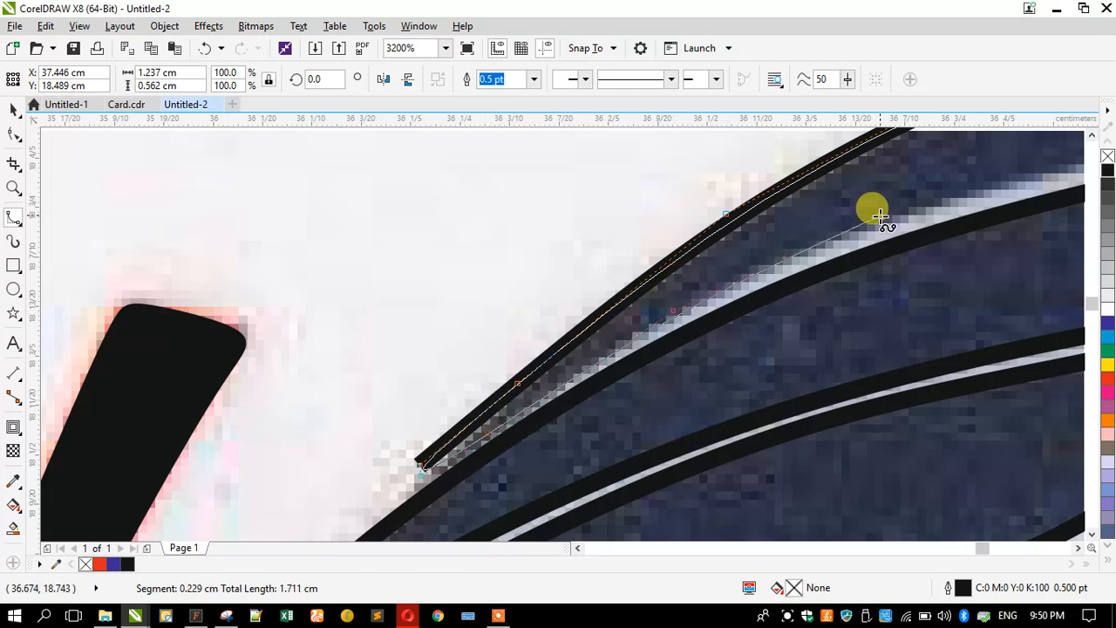
click(879, 217)
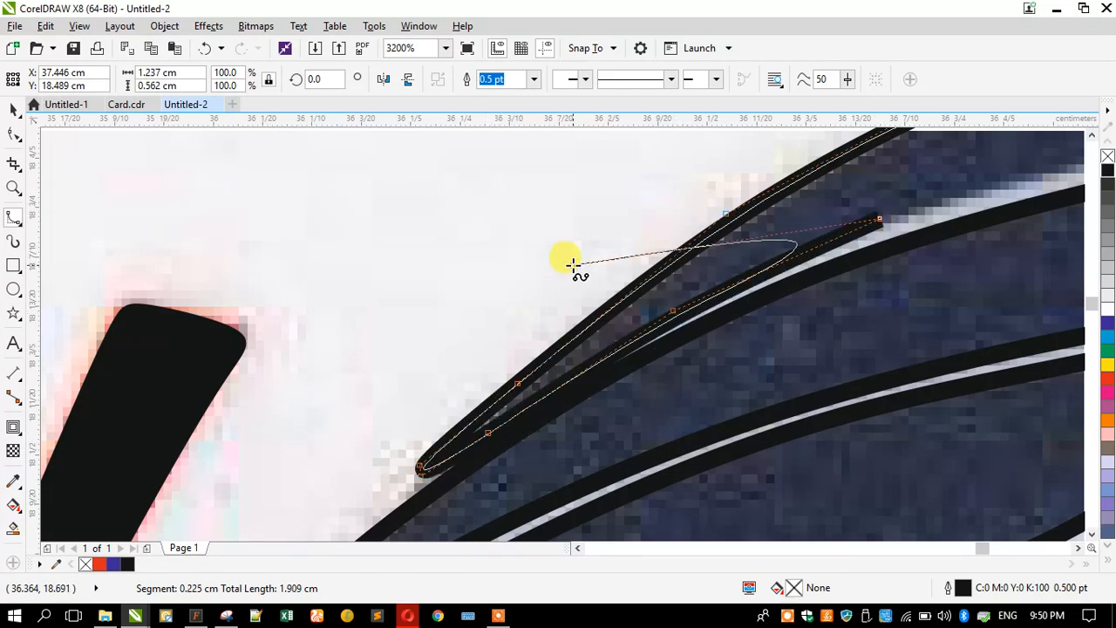
click(1060, 162)
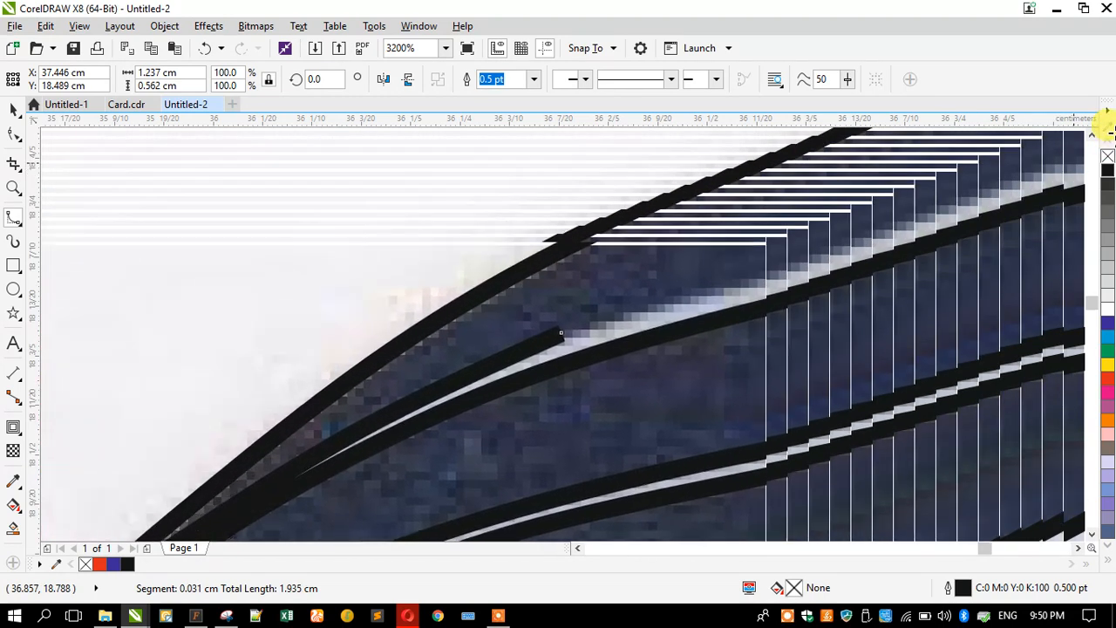
click(807, 277)
click(961, 232)
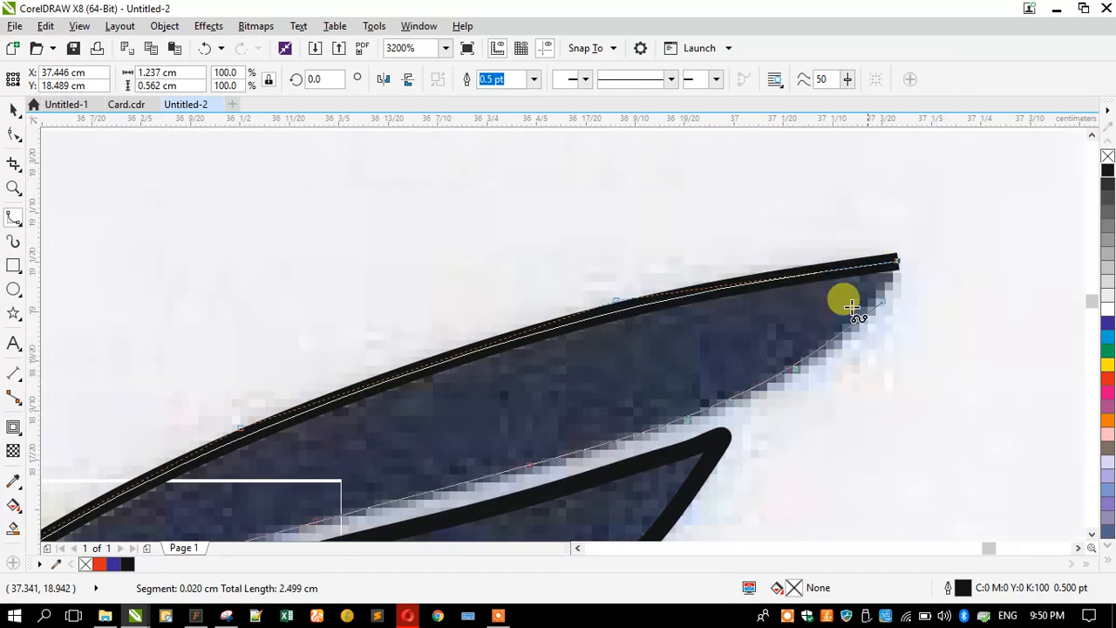
click(883, 301)
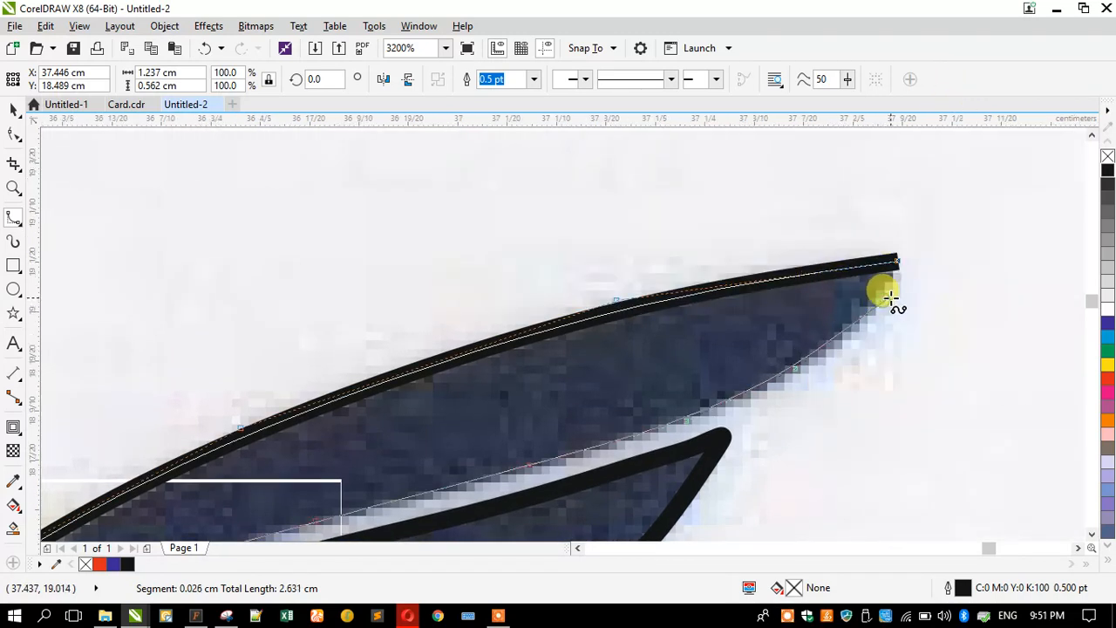
click(898, 274)
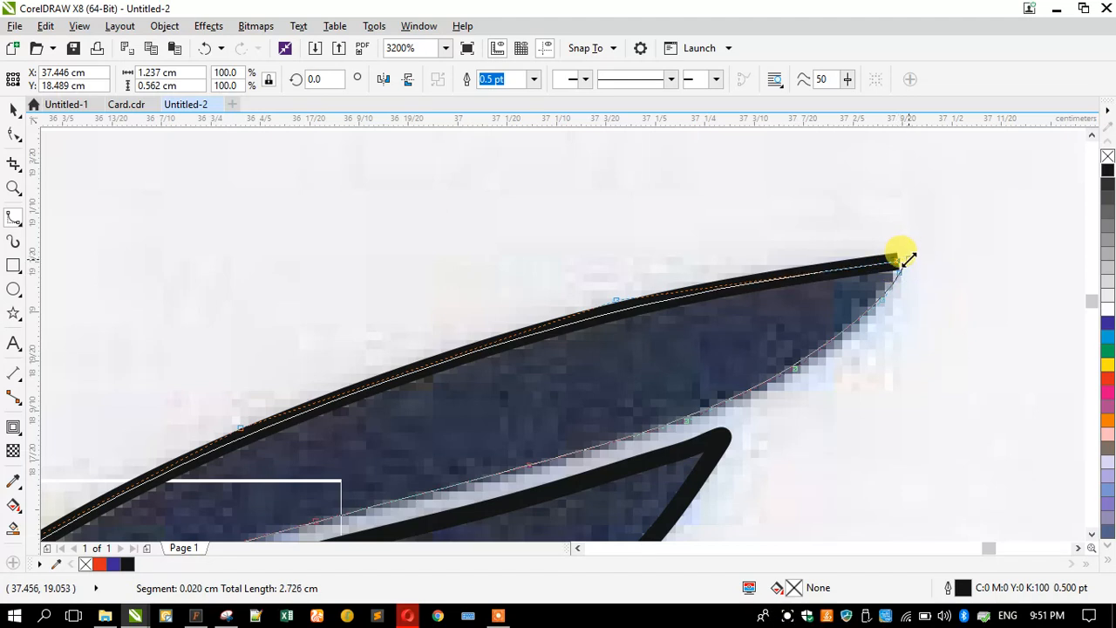
click(896, 257)
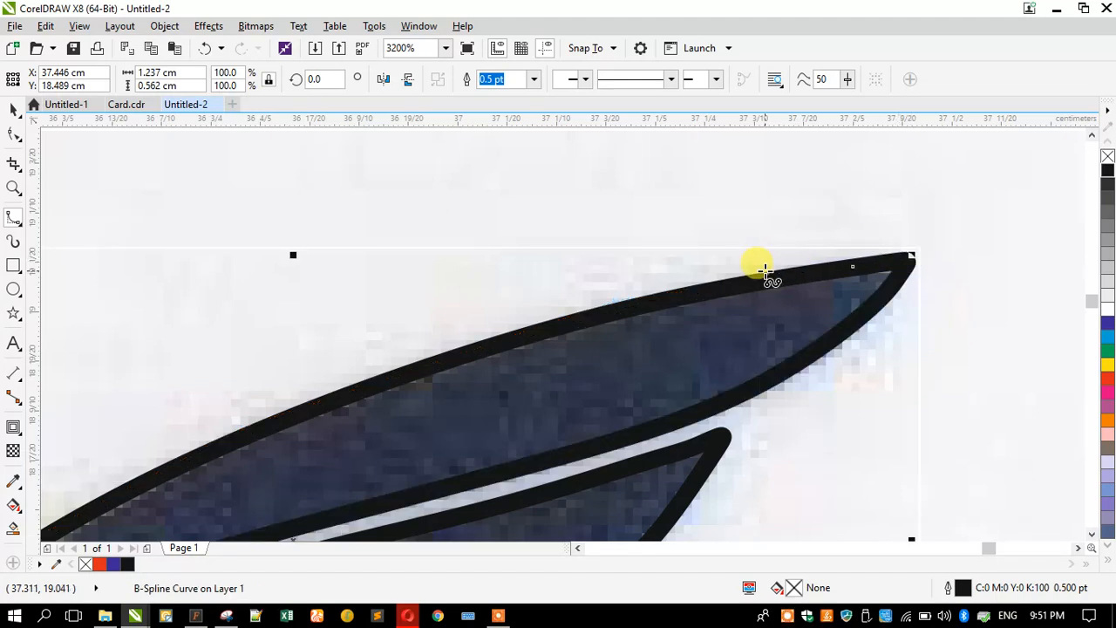
scroll(755, 204, down, 3)
scroll(610, 242, down, 1)
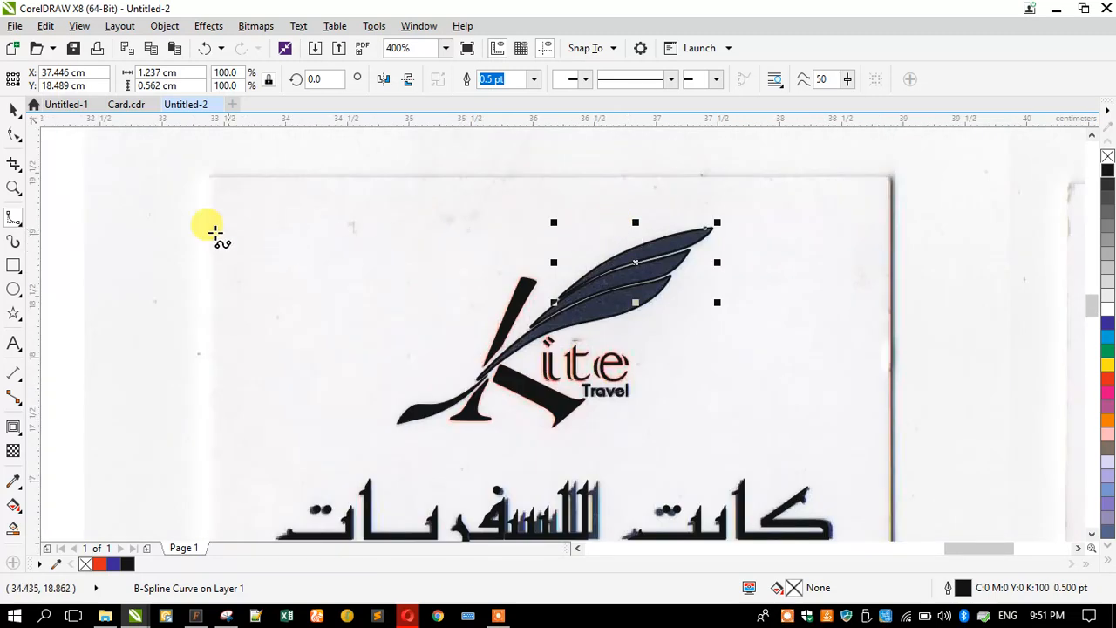
- Draw a rectangle around the front card sized 5.5 cm × 9.0 cm
scroll(307, 211, down, 2)
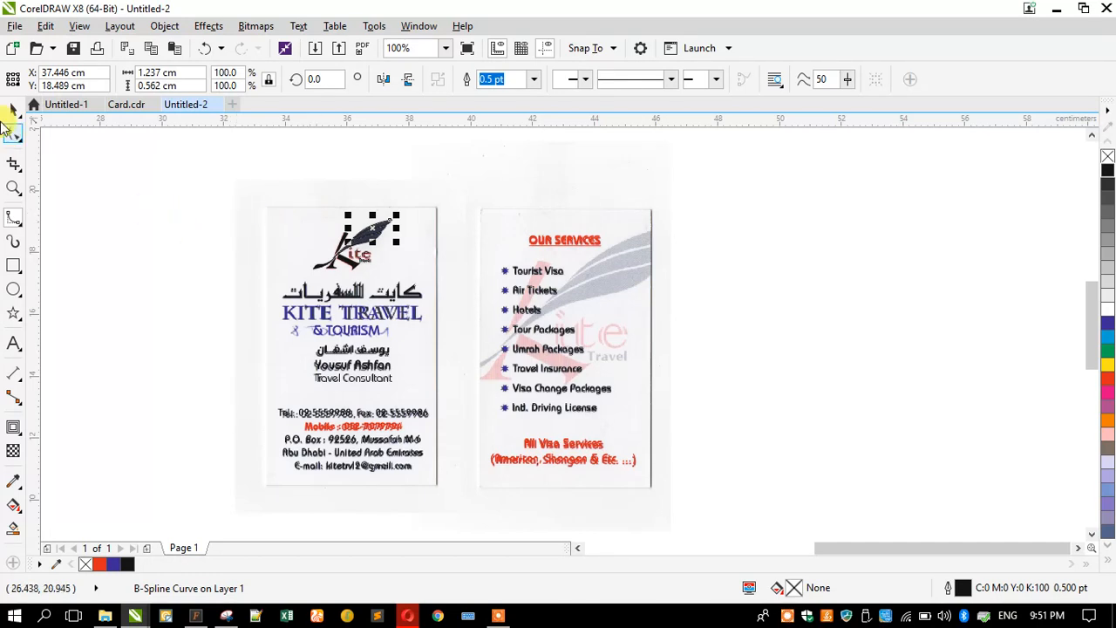
click(10, 109)
click(220, 266)
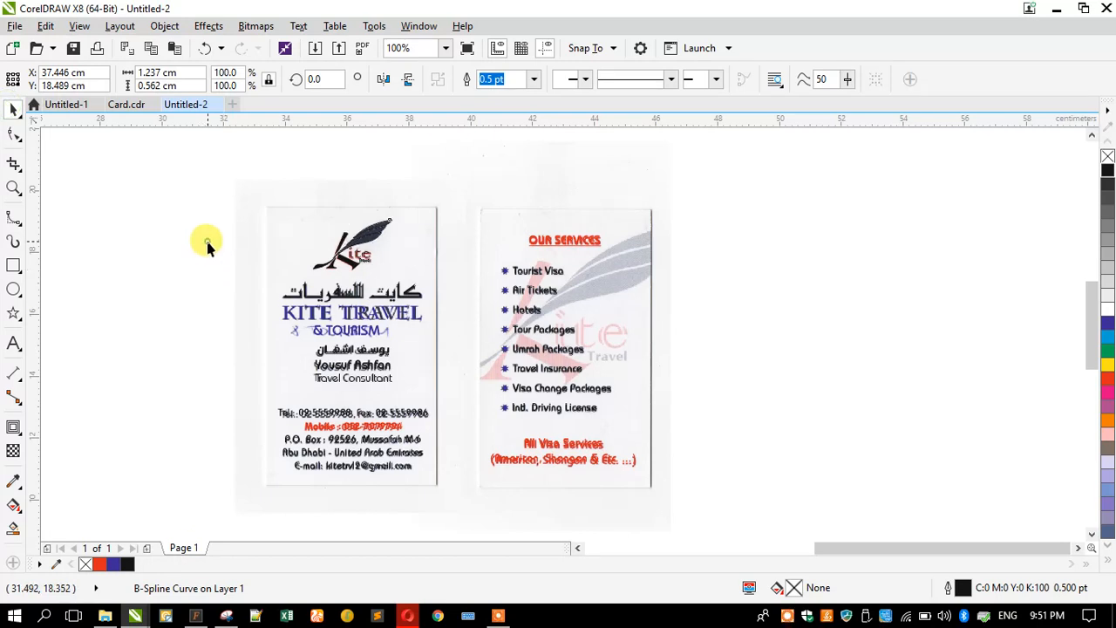
click(13, 265)
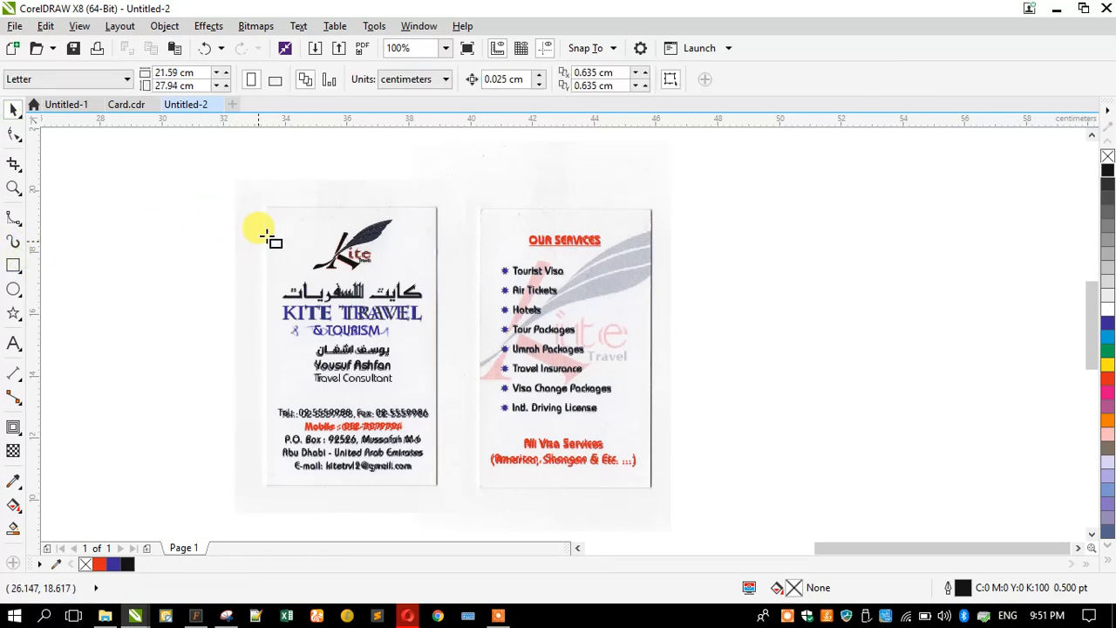
drag(265, 207, 441, 491)
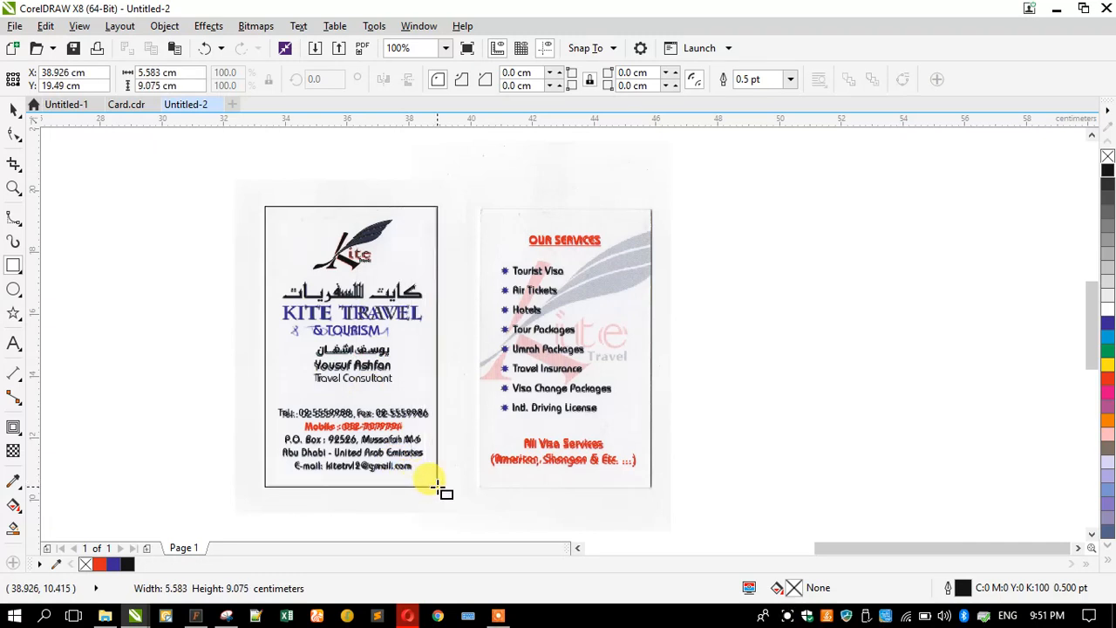
click(183, 75)
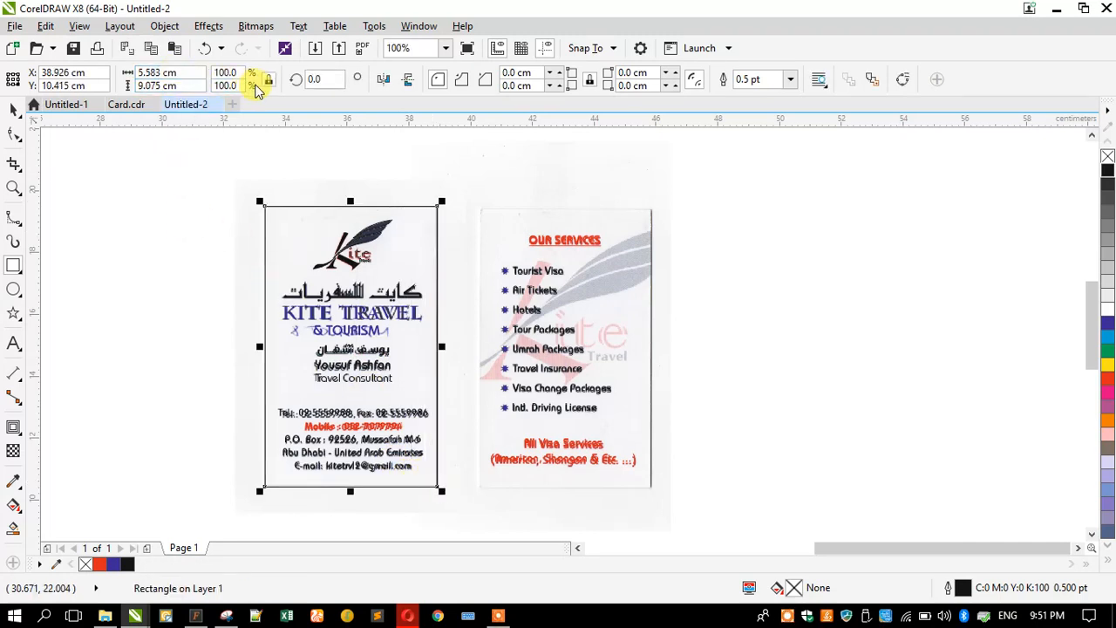
click(200, 76)
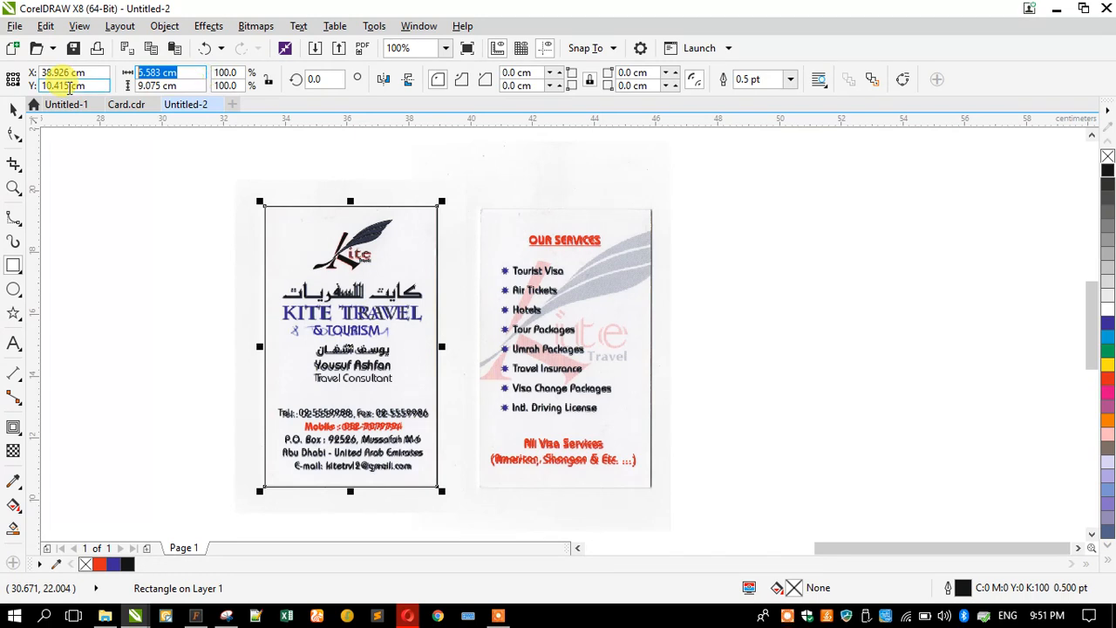
text(5.5)
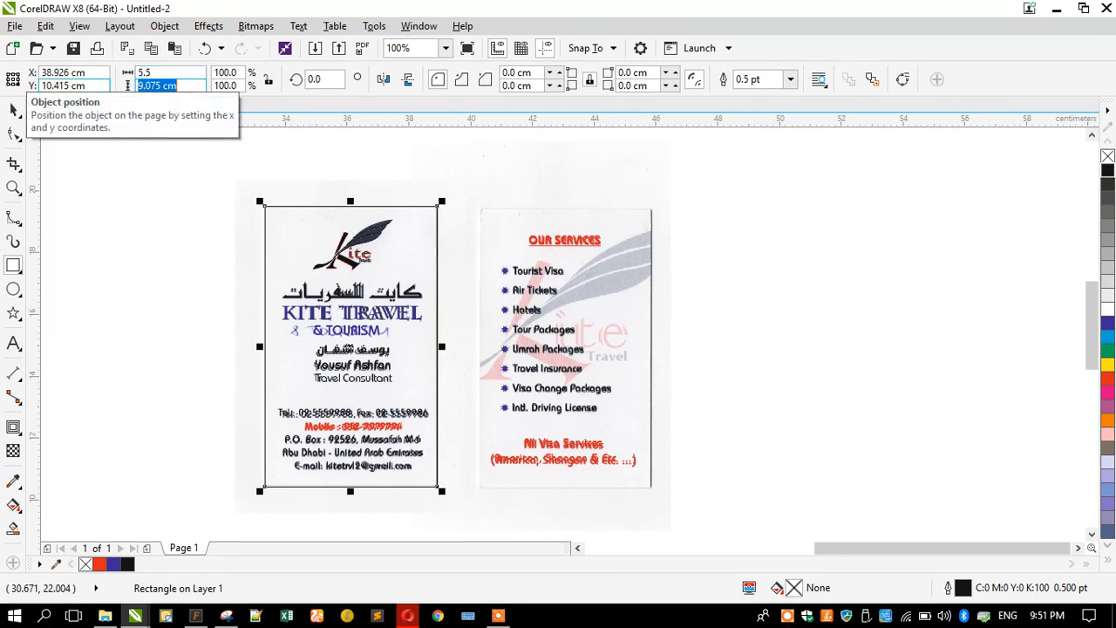
key(Return)
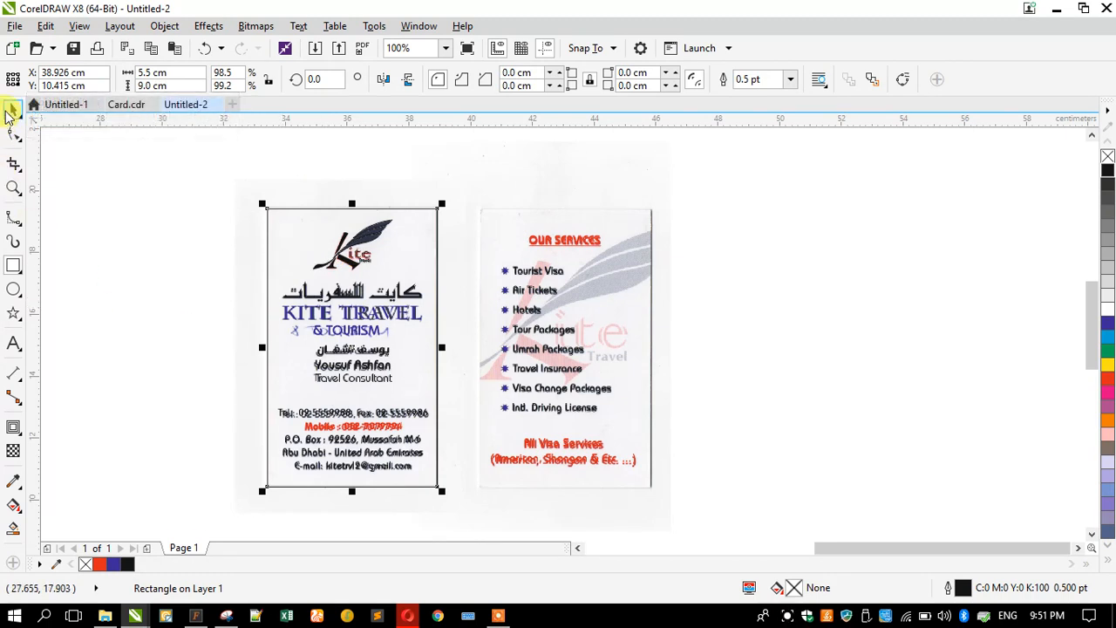
- Copy the frame onto the back card and select all 29 objects
drag(267, 219, 480, 228)
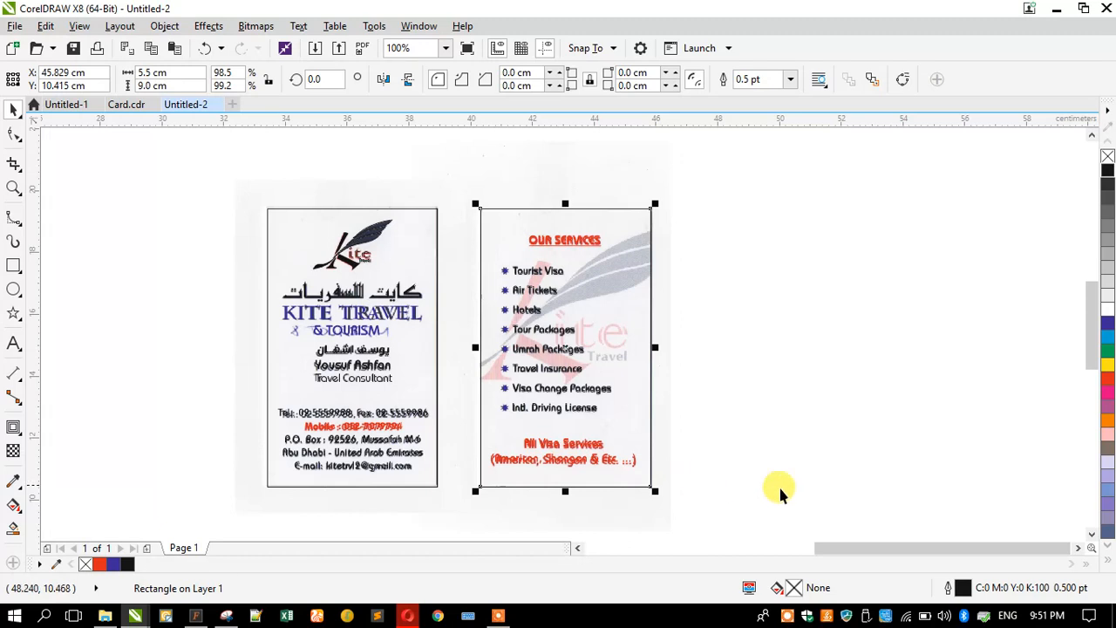
drag(900, 496, 264, 199)
mouse_move(322, 295)
mouse_down()
mouse_move(733, 291)
mouse_move(738, 282)
mouse_up()
click(178, 258)
click(12, 191)
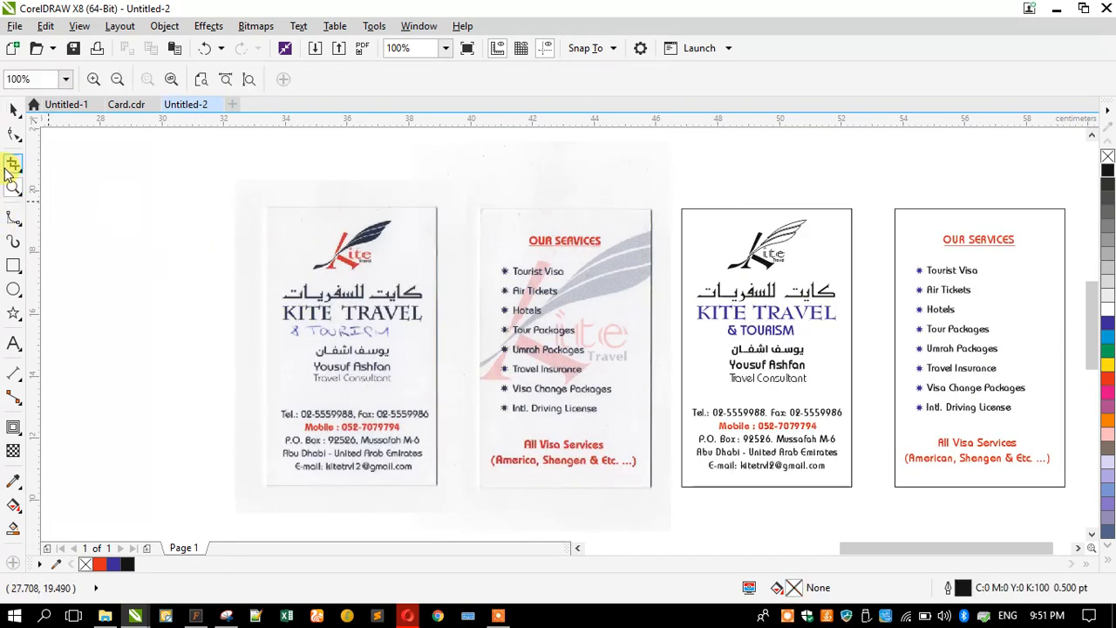
click(13, 111)
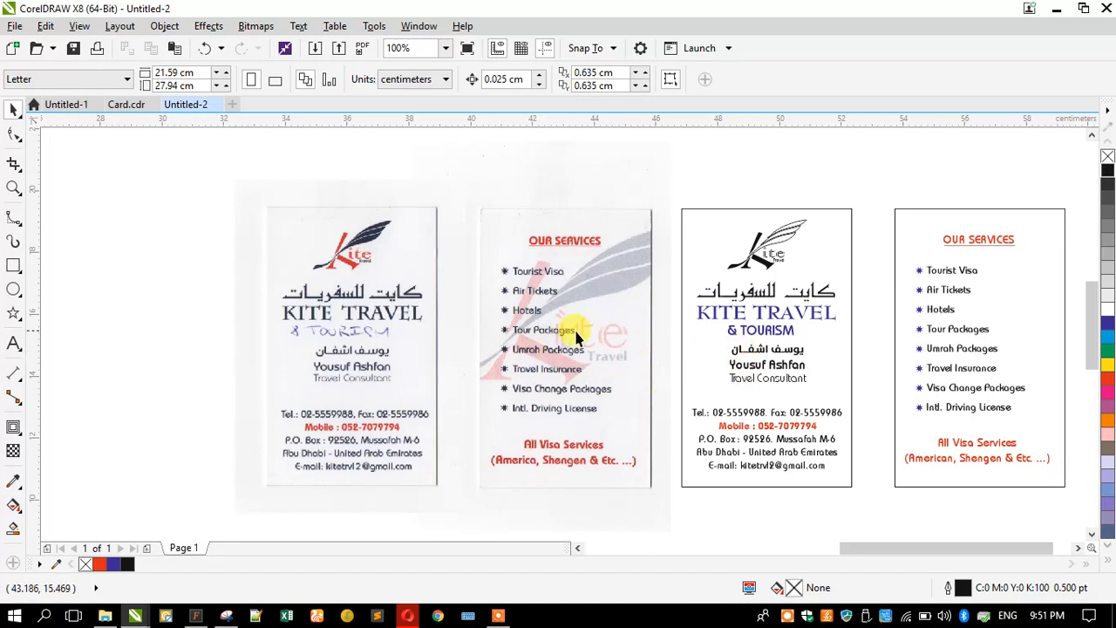
click(353, 305)
click(187, 283)
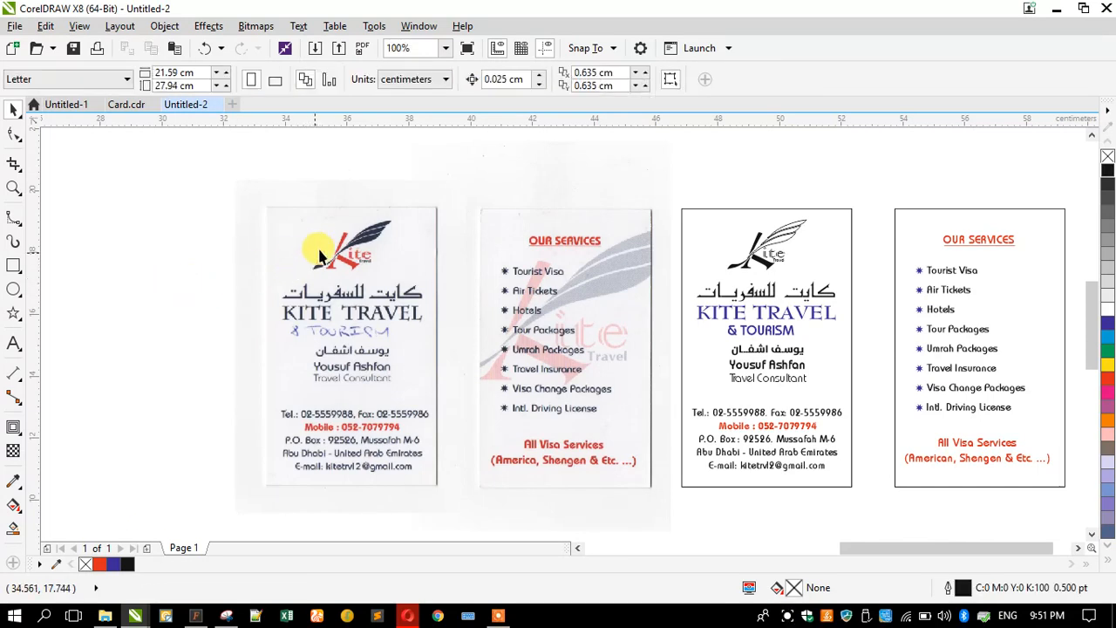
scroll(348, 244, up, 3)
scroll(490, 261, up, 2)
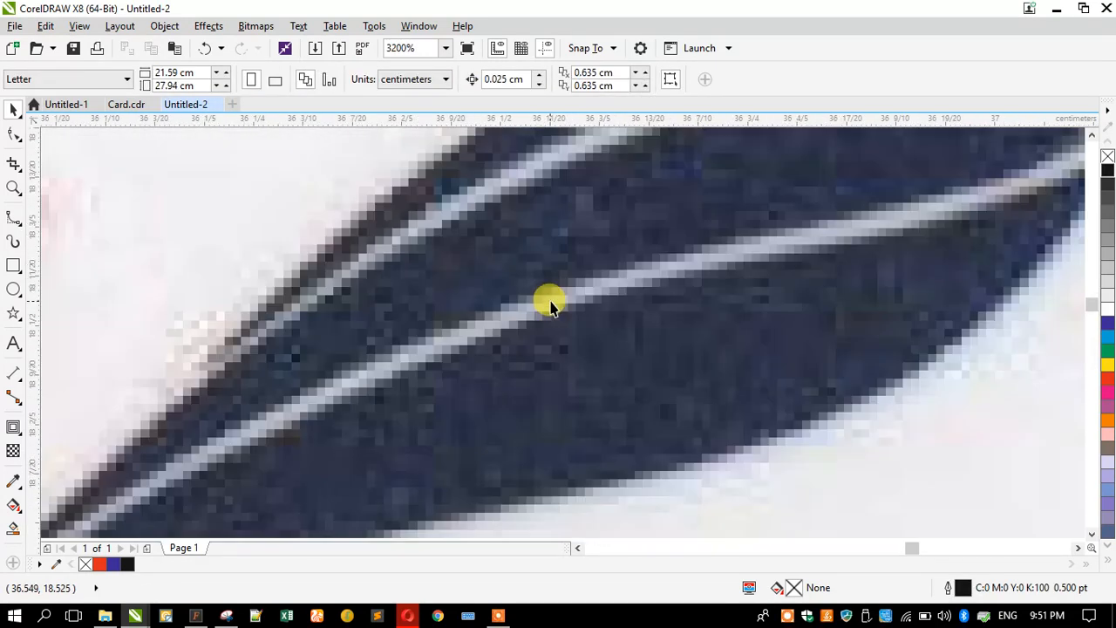
scroll(551, 302, down, 3)
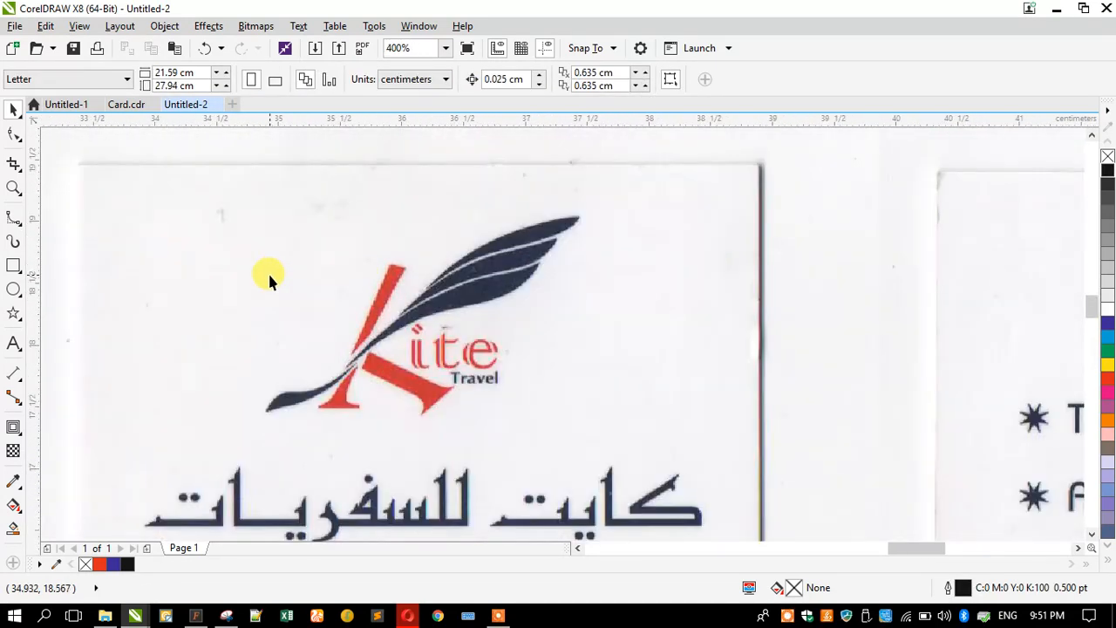
scroll(366, 293, up, 1)
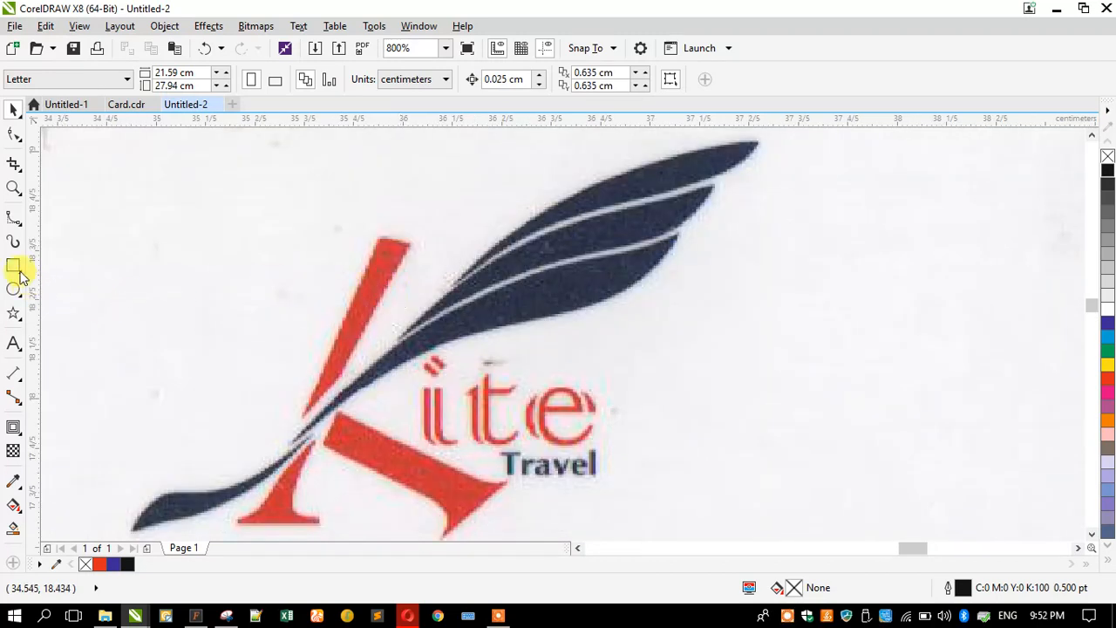
scroll(239, 279, down, 2)
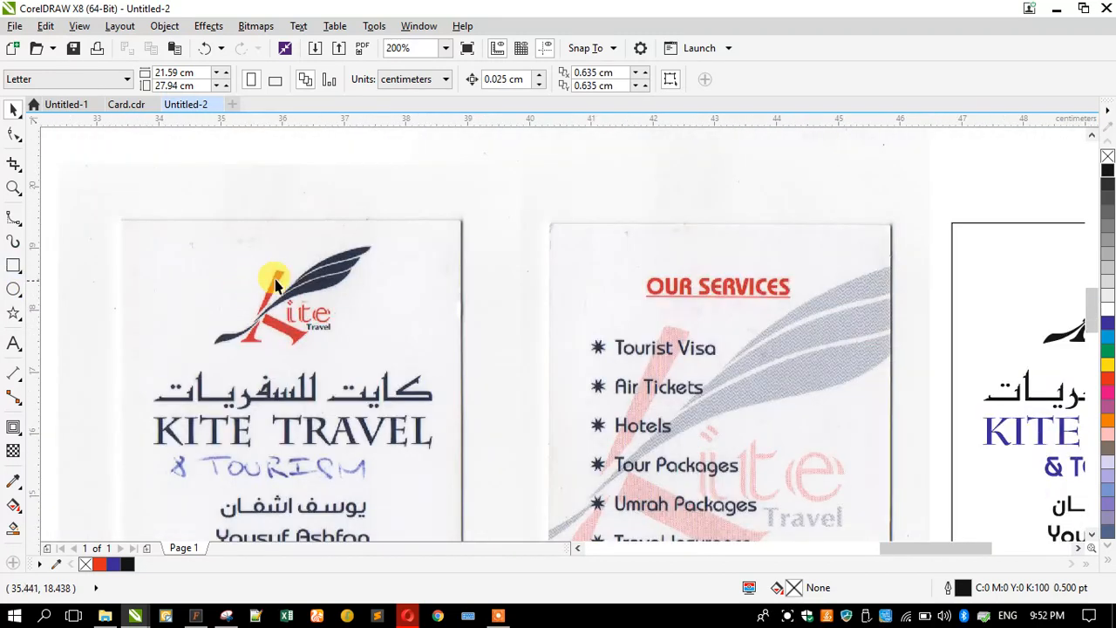
scroll(319, 282, up, 2)
scroll(319, 282, down, 1)
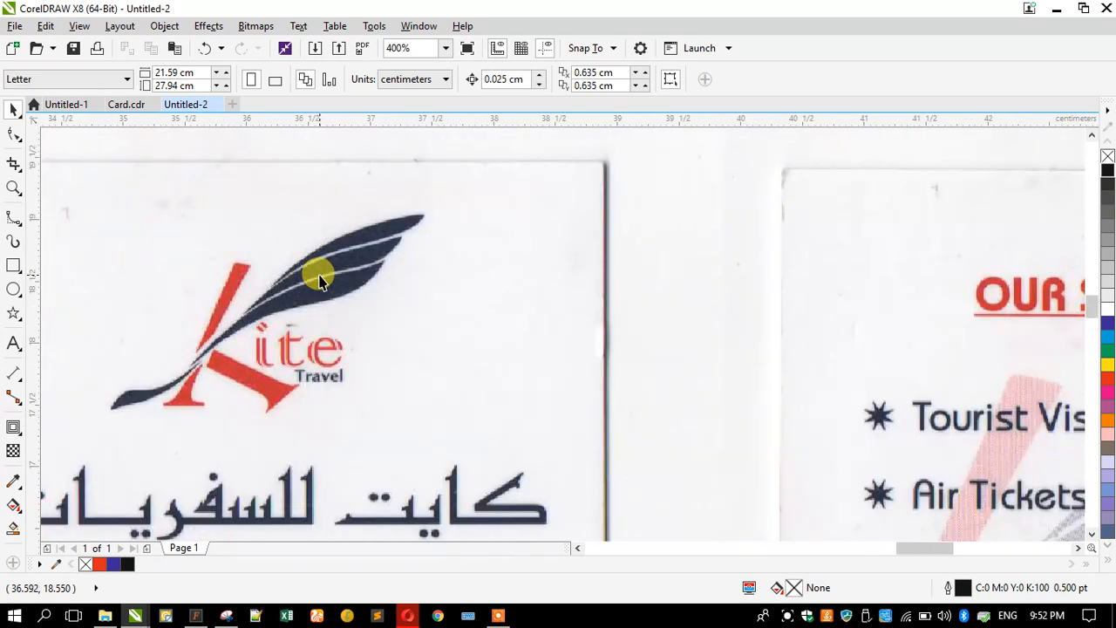
- Draw a square beside the logo and fill it with navy sampled from the feather
click(14, 266)
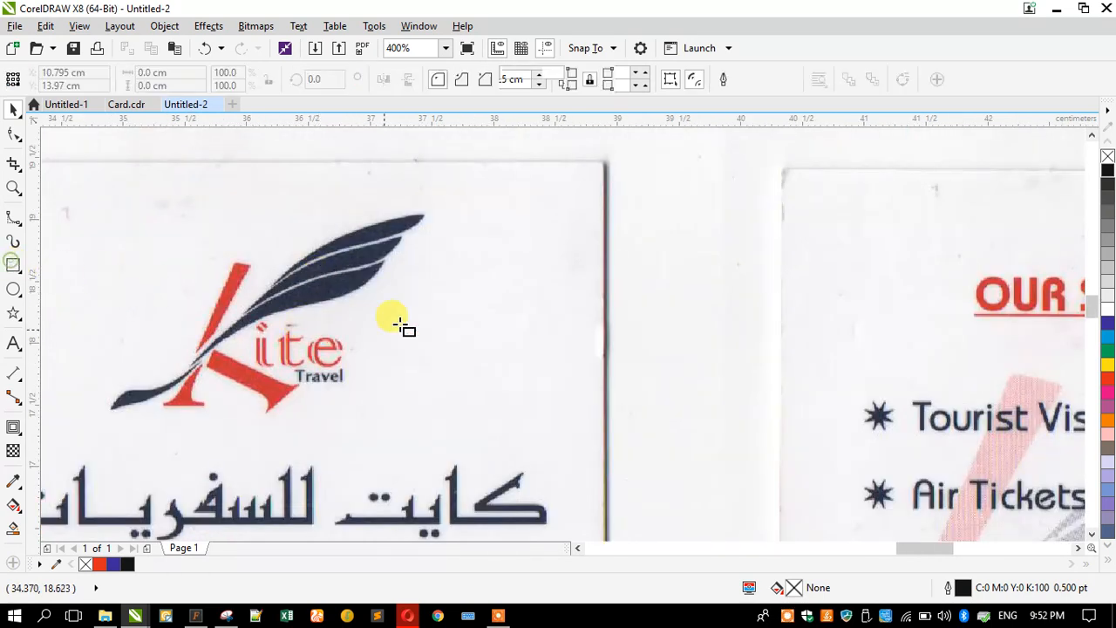
drag(468, 268, 608, 388)
click(12, 481)
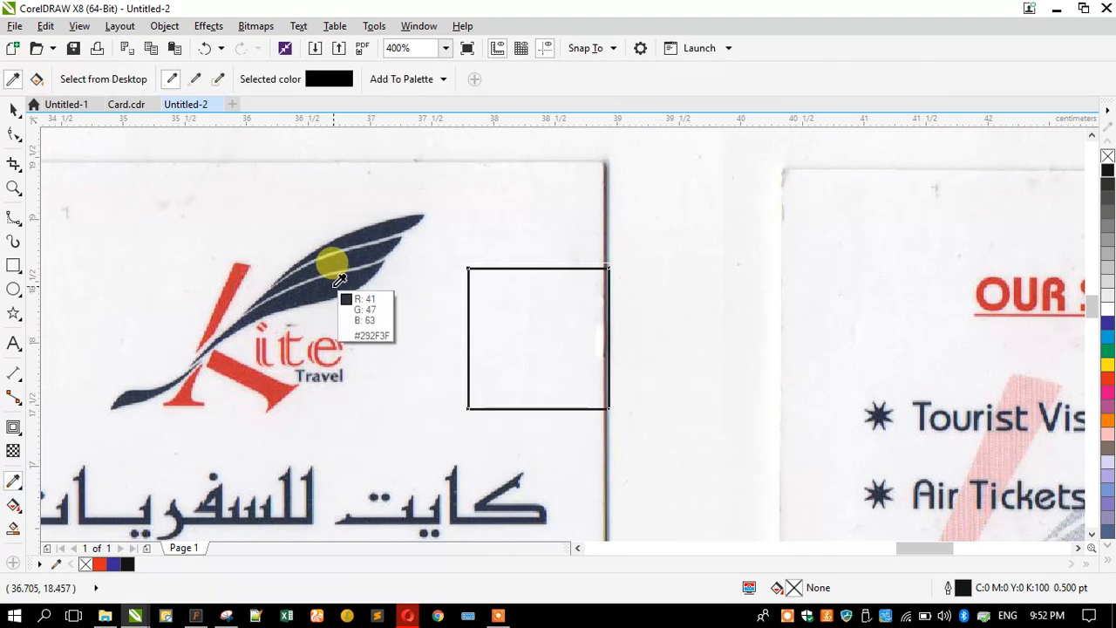
click(331, 284)
click(490, 339)
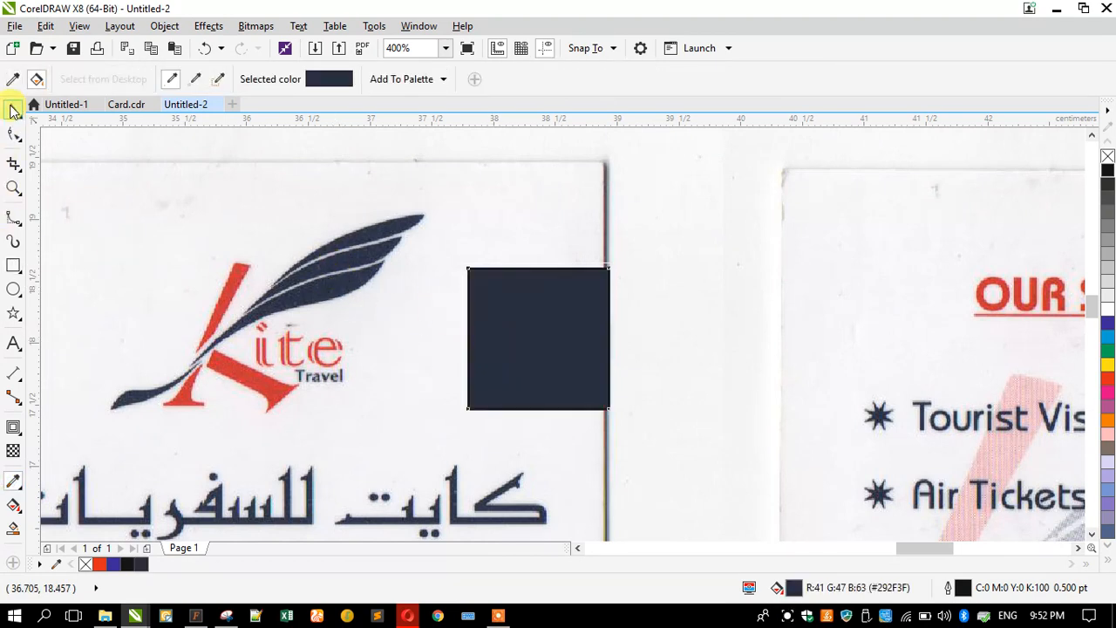
click(14, 110)
click(567, 282)
- Set the square's fill to CMYK C100 M90 Y7 K36 and move it above the third card
scroll(490, 326, up, 2)
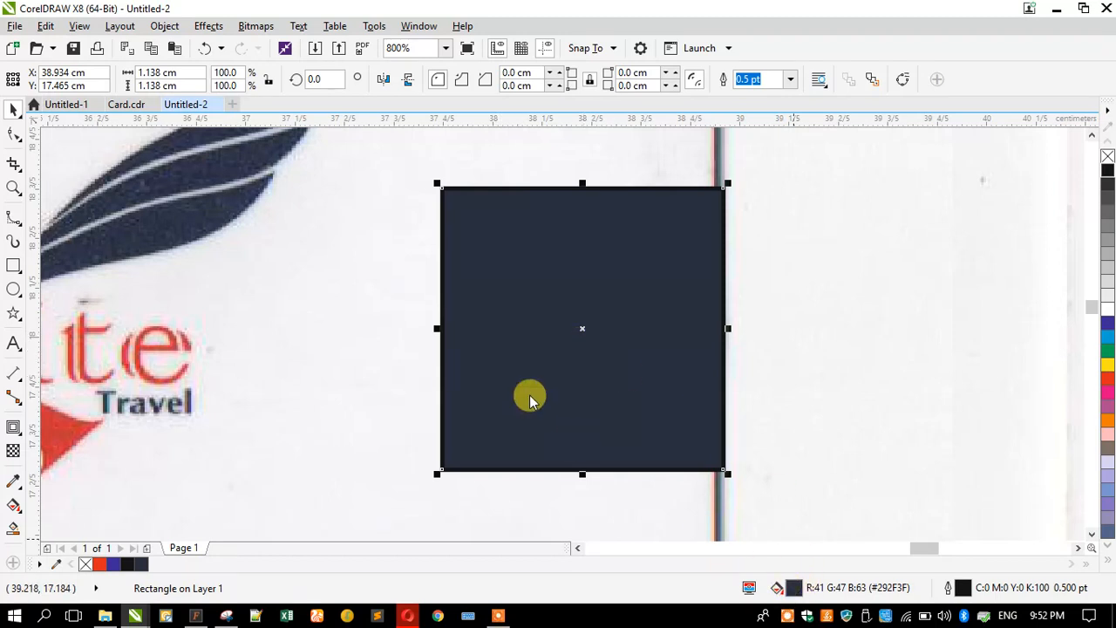
double_click(748, 586)
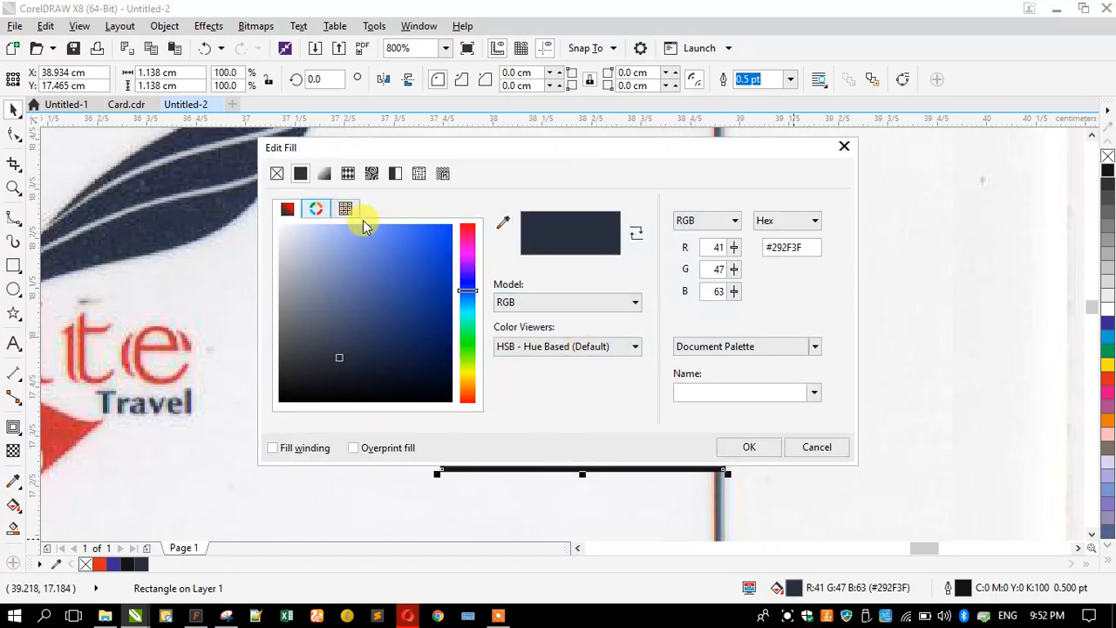
click(727, 222)
click(705, 249)
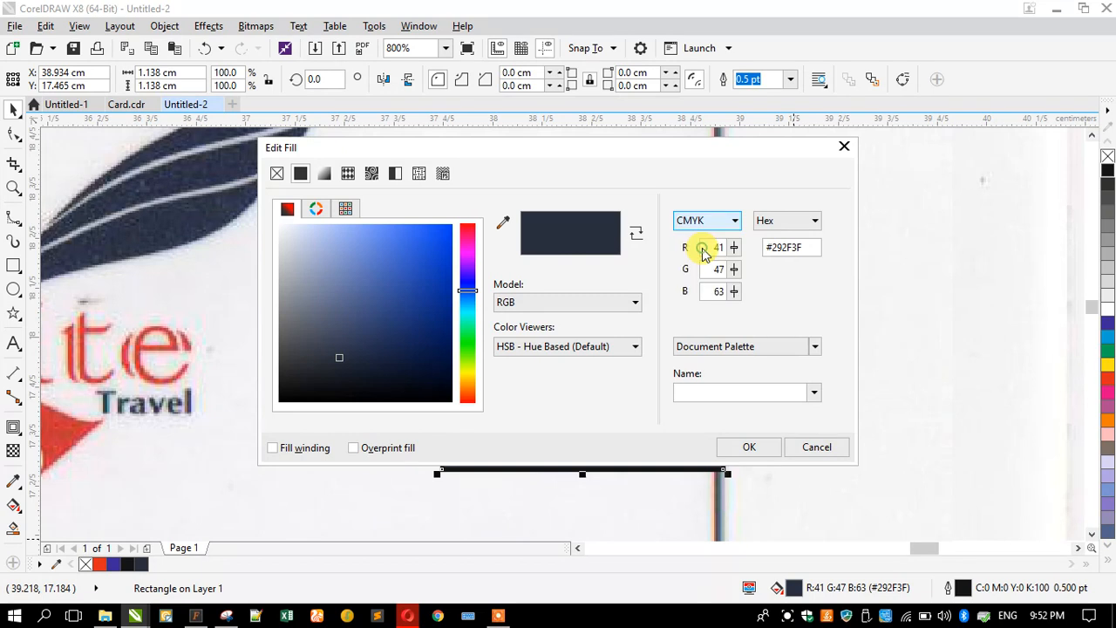
mouse_move(329, 362)
mouse_down()
mouse_move(340, 349)
mouse_move(380, 353)
mouse_move(394, 333)
mouse_move(413, 337)
mouse_up()
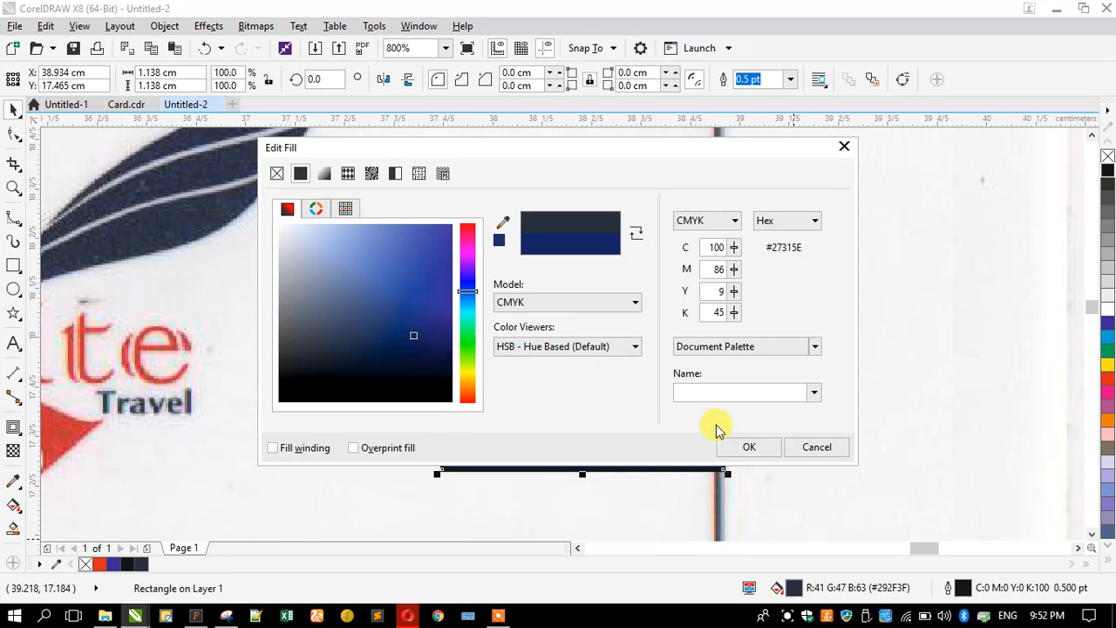
click(742, 449)
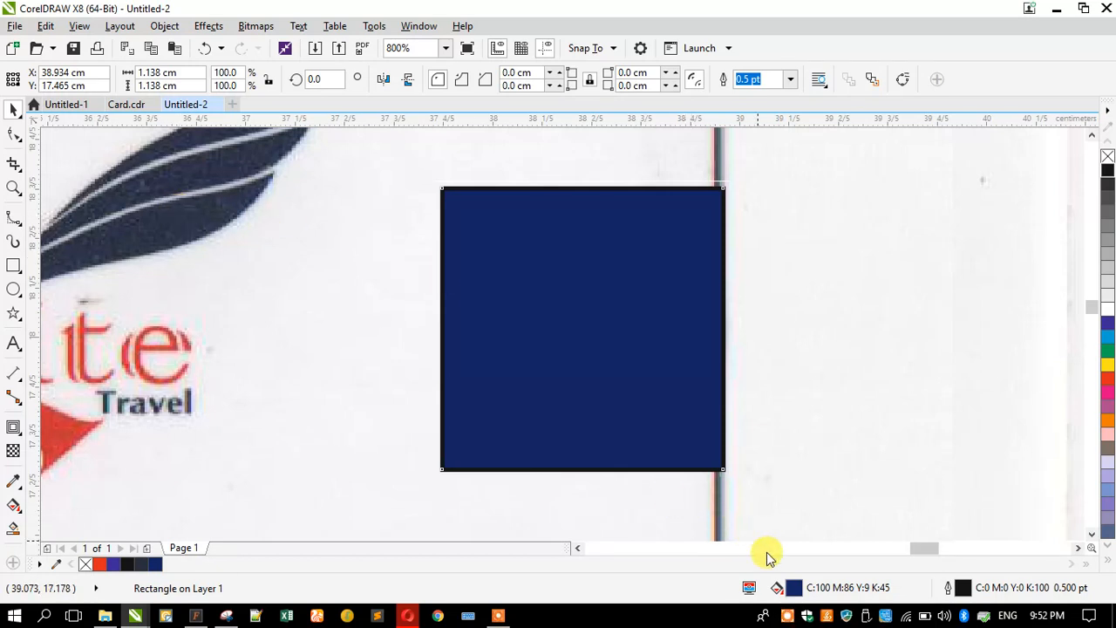
double_click(795, 588)
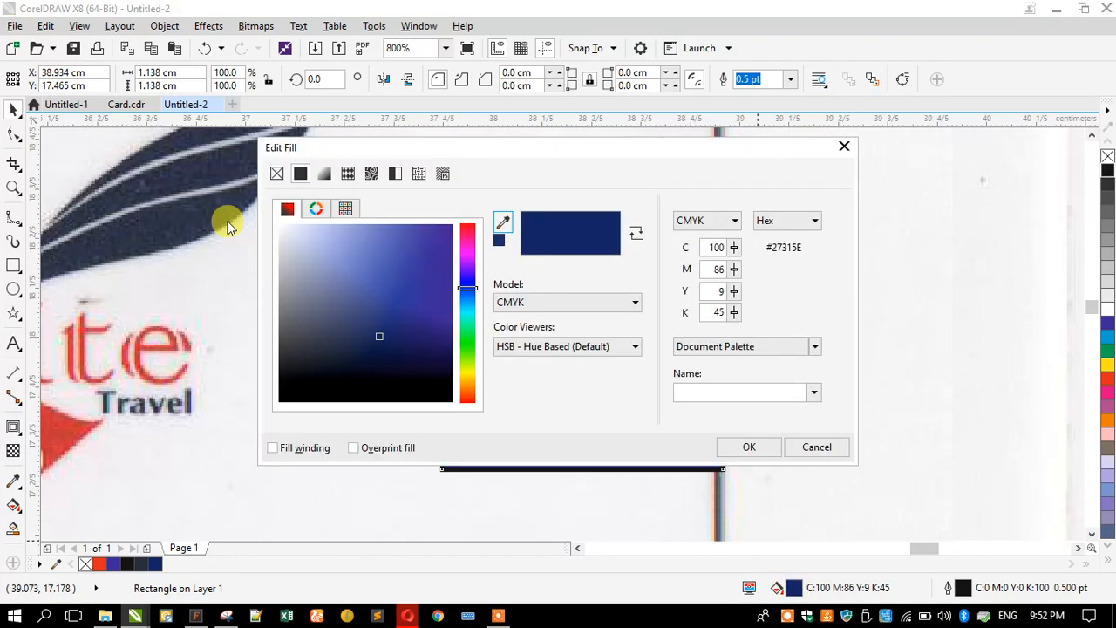
mouse_move(386, 336)
mouse_down()
mouse_move(377, 324)
mouse_move(392, 327)
mouse_up()
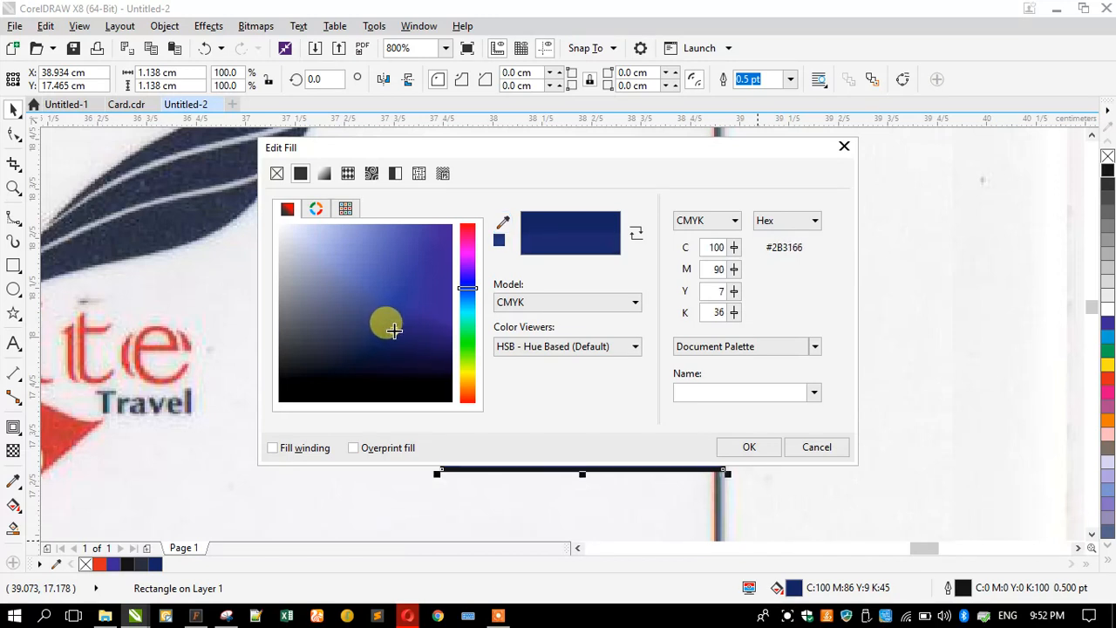
click(752, 446)
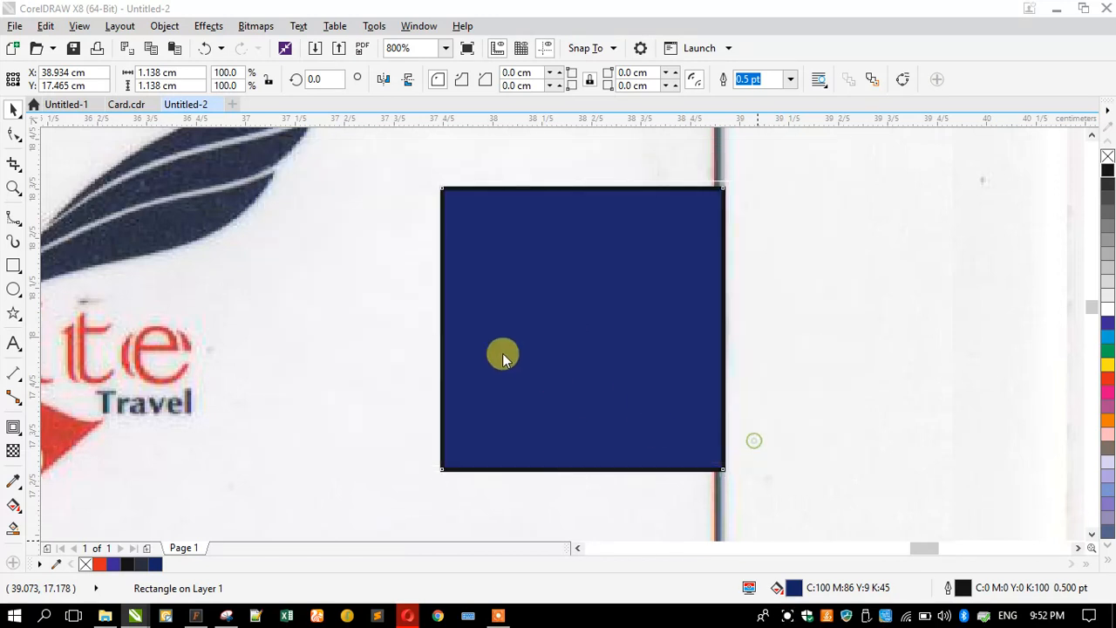
scroll(490, 337, down, 2)
drag(505, 345, 781, 264)
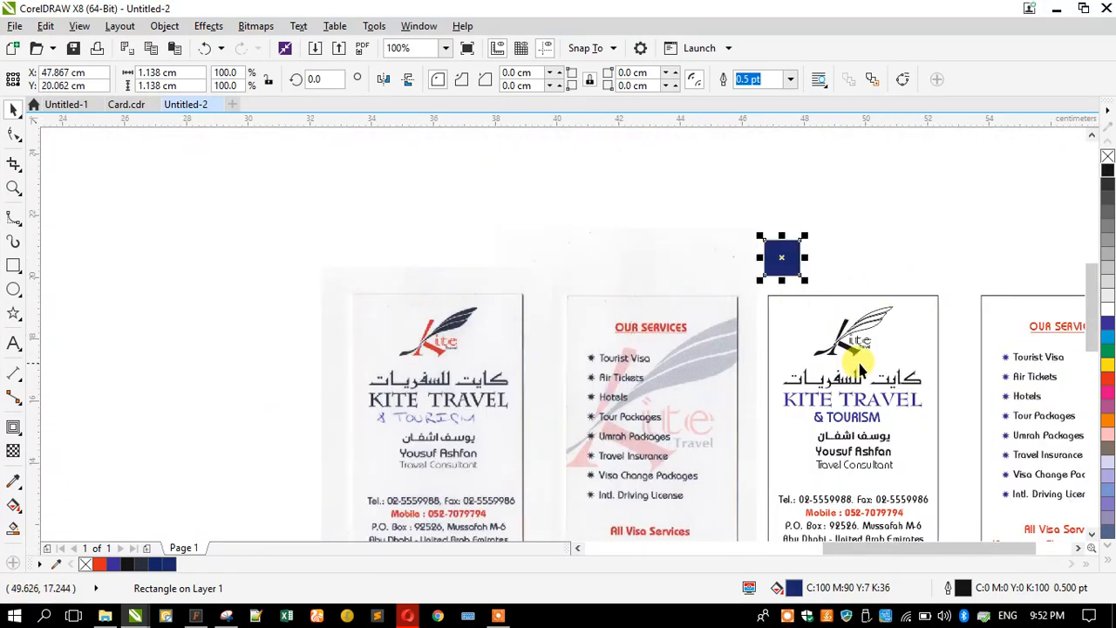
- Combine the traced logo's feather strokes into one shape and fill it navy blue
scroll(871, 322, up, 2)
click(883, 258)
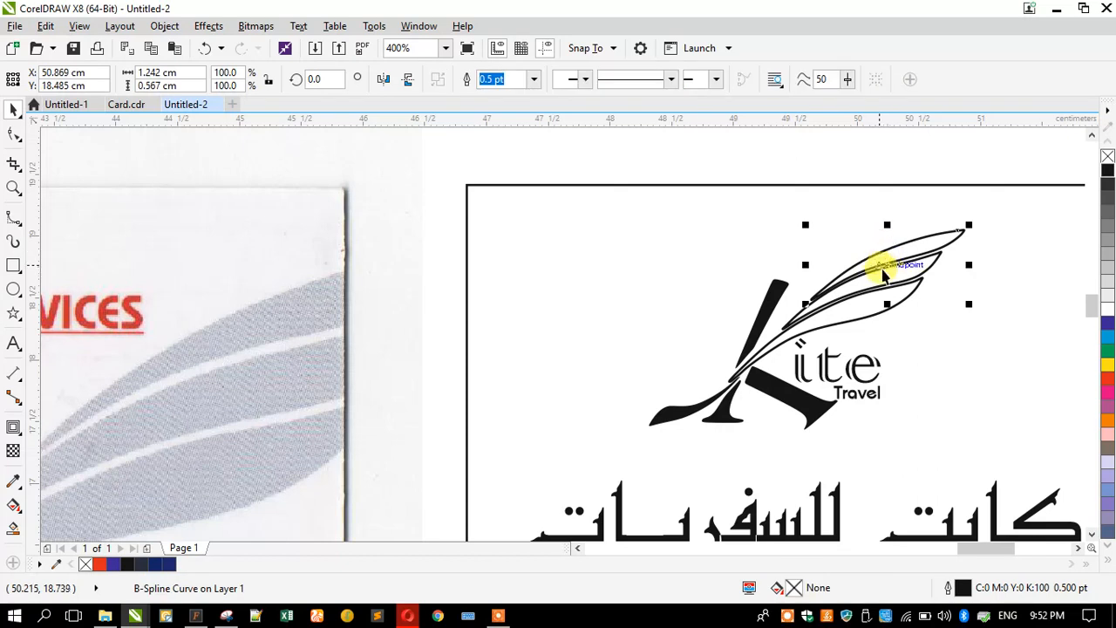
shift+click(891, 273)
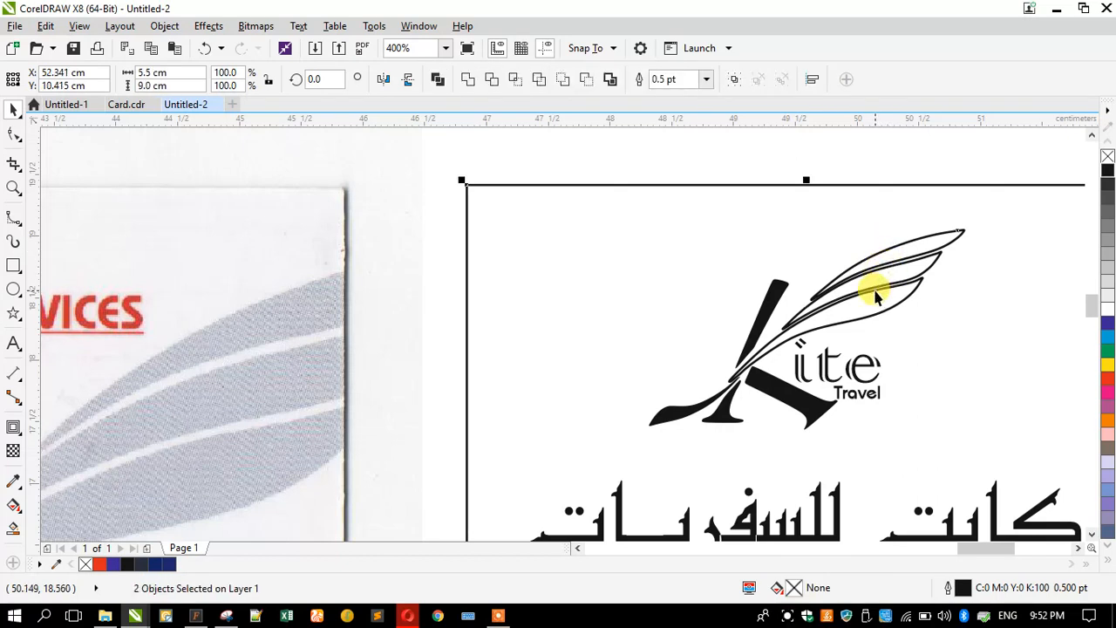
click(753, 172)
click(671, 236)
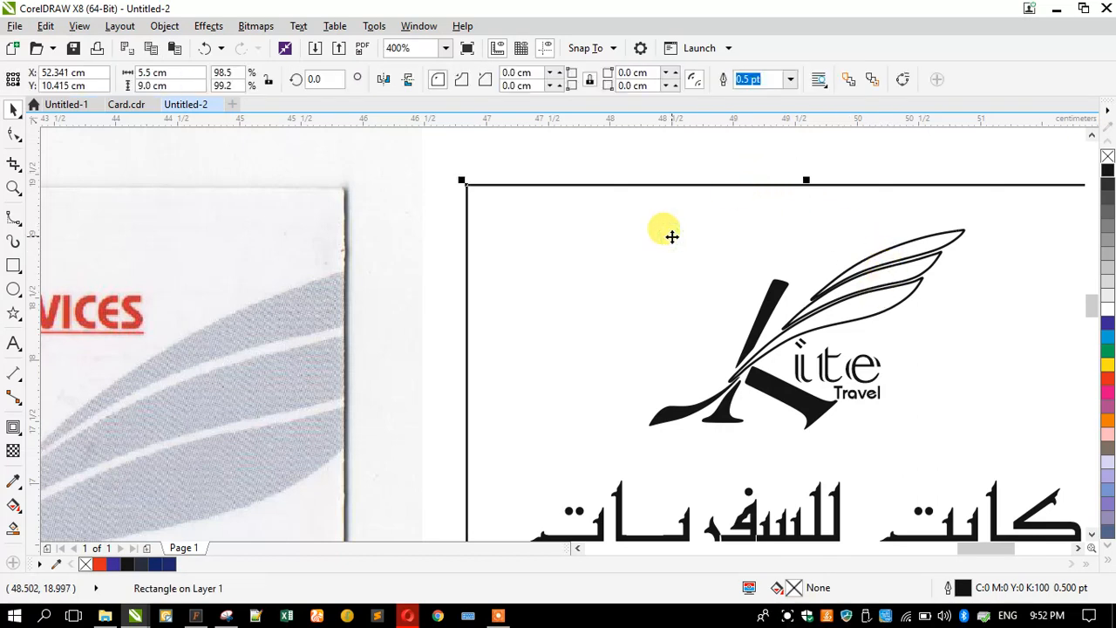
click(889, 262)
shift+click(906, 270)
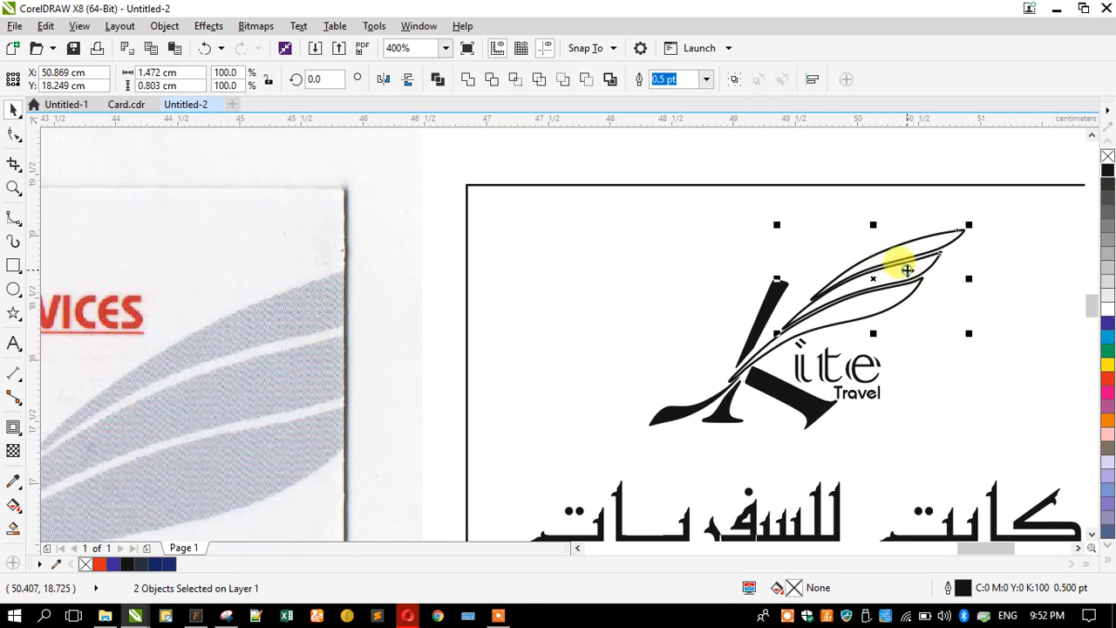
shift+click(823, 307)
shift+click(659, 417)
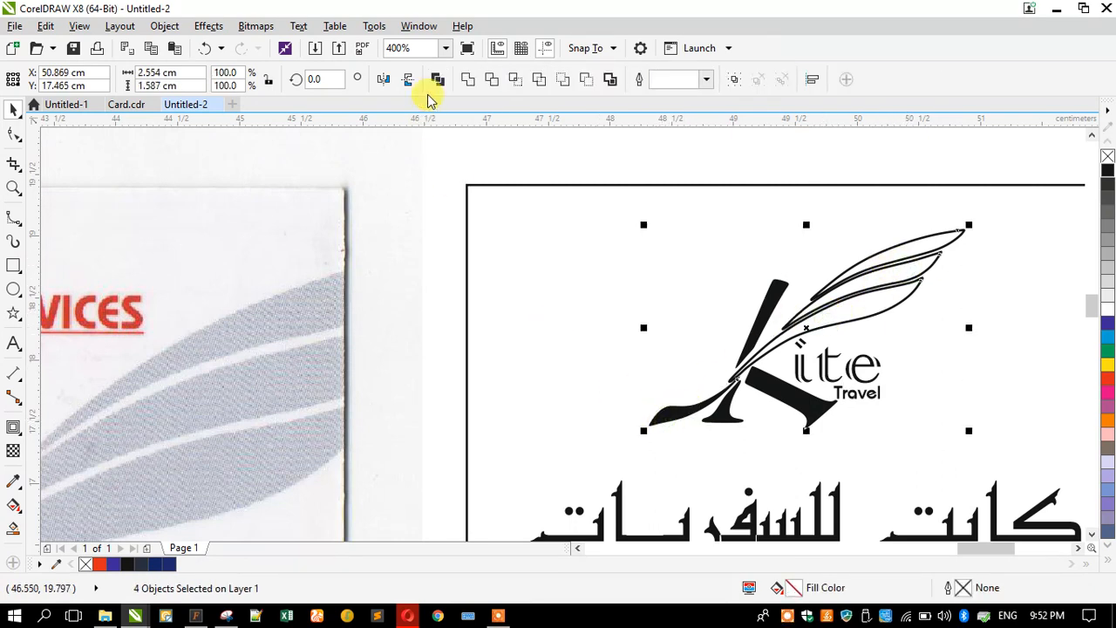
click(468, 81)
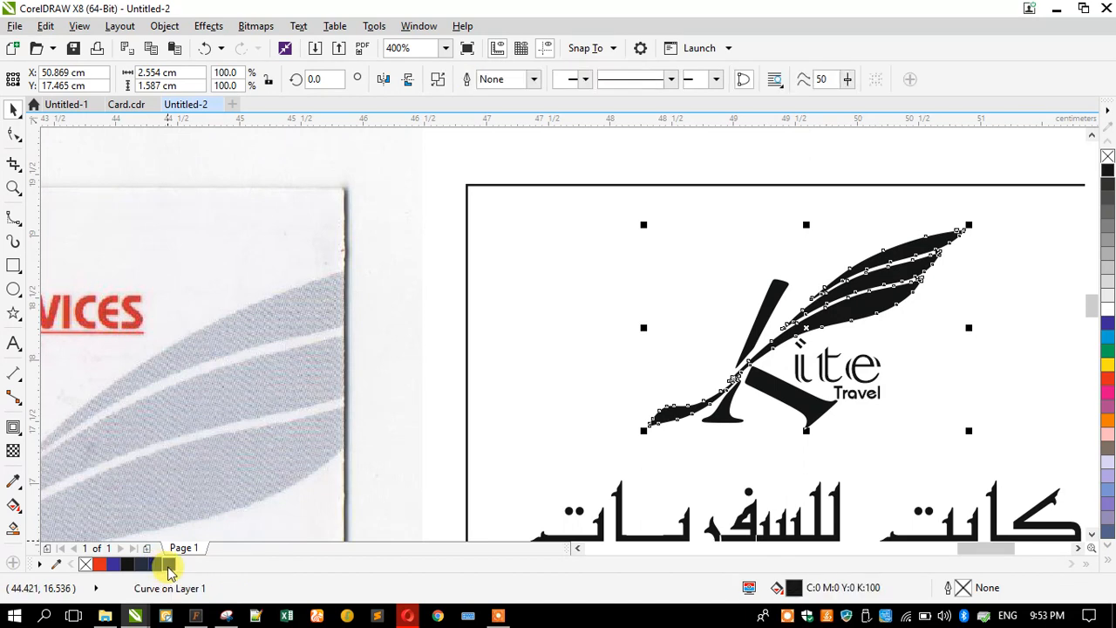
click(168, 563)
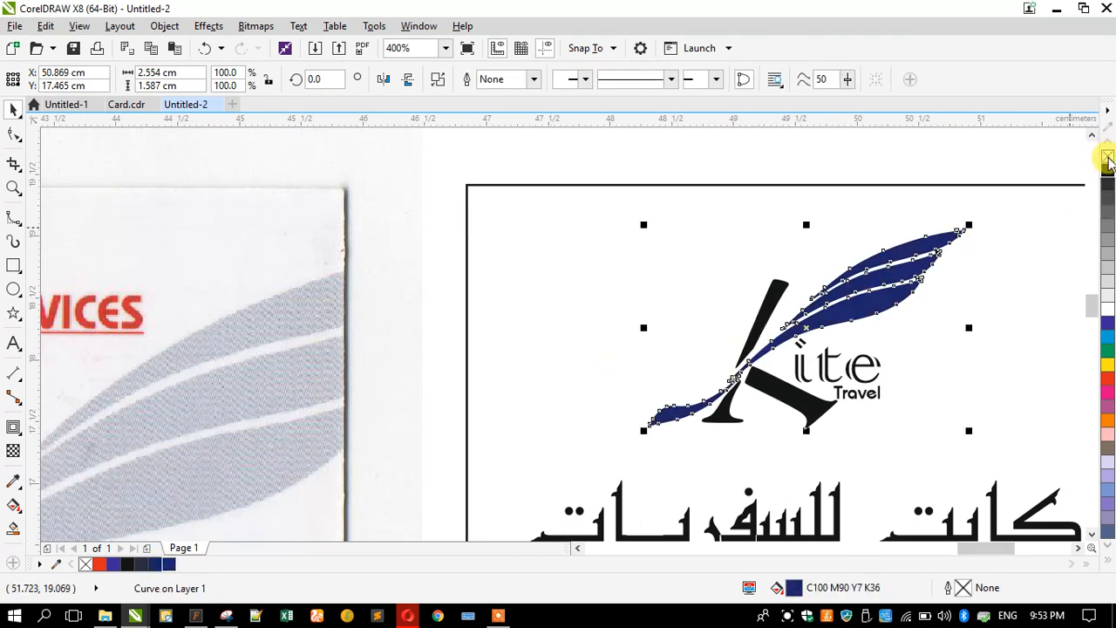
- Combine the three K pieces with Ctrl+L and colour the K red
click(767, 306)
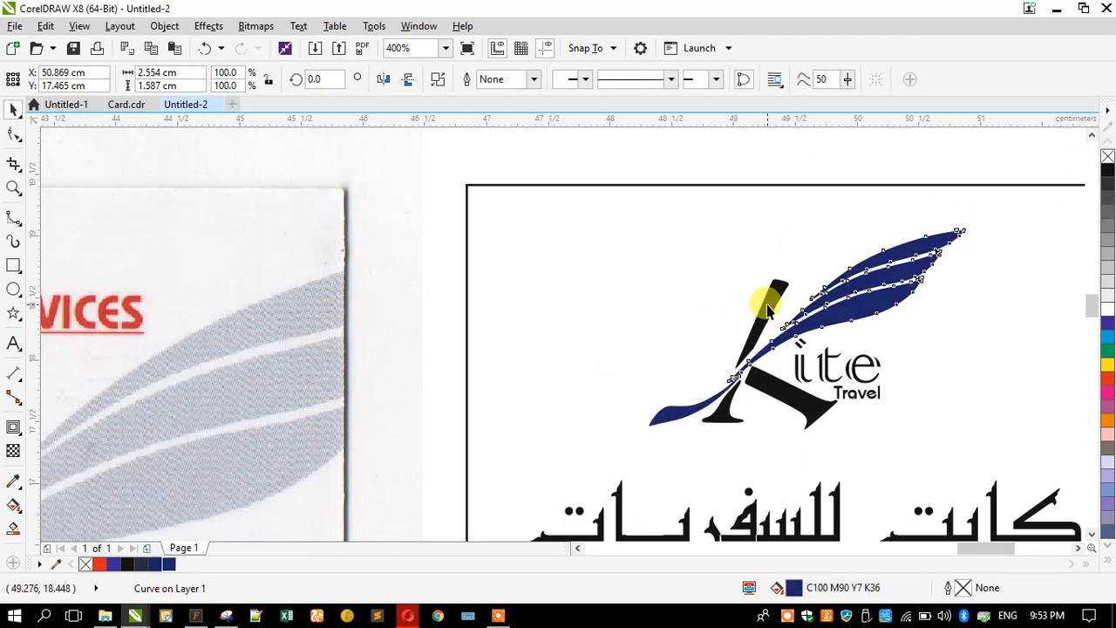
shift+click(724, 416)
shift+click(750, 388)
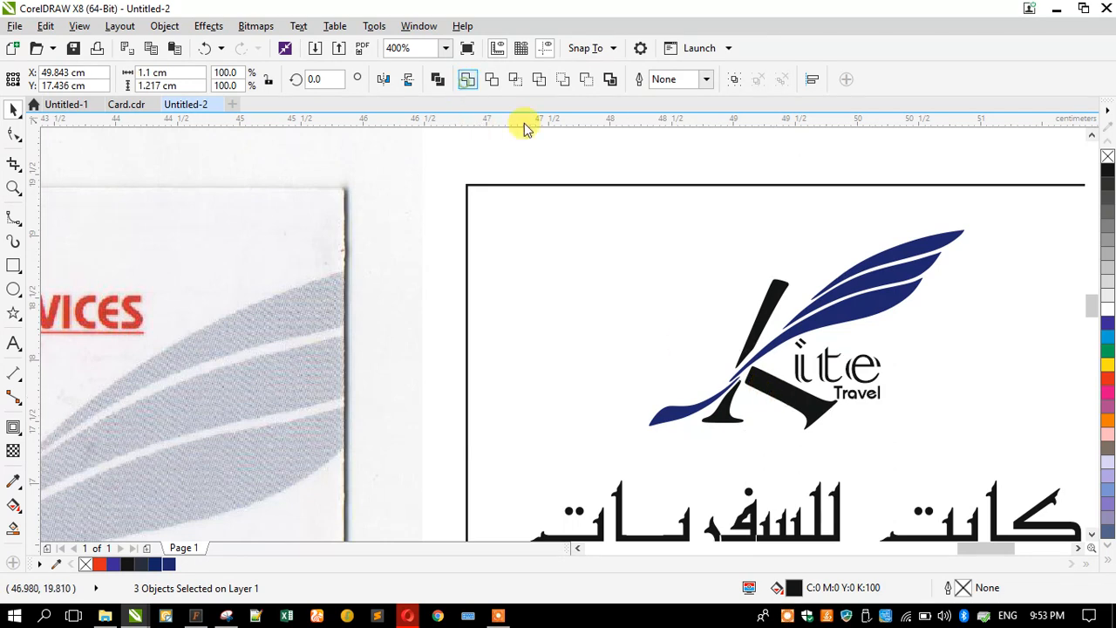
key(ctrl+l)
click(1107, 377)
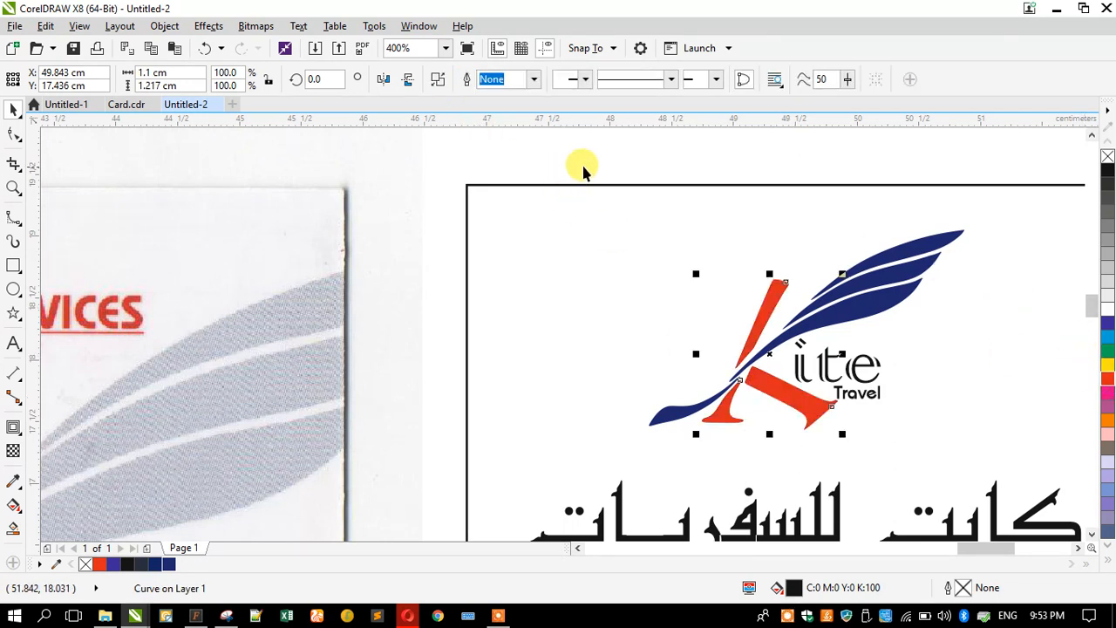
scroll(632, 177, down, 1)
scroll(647, 243, down, 1)
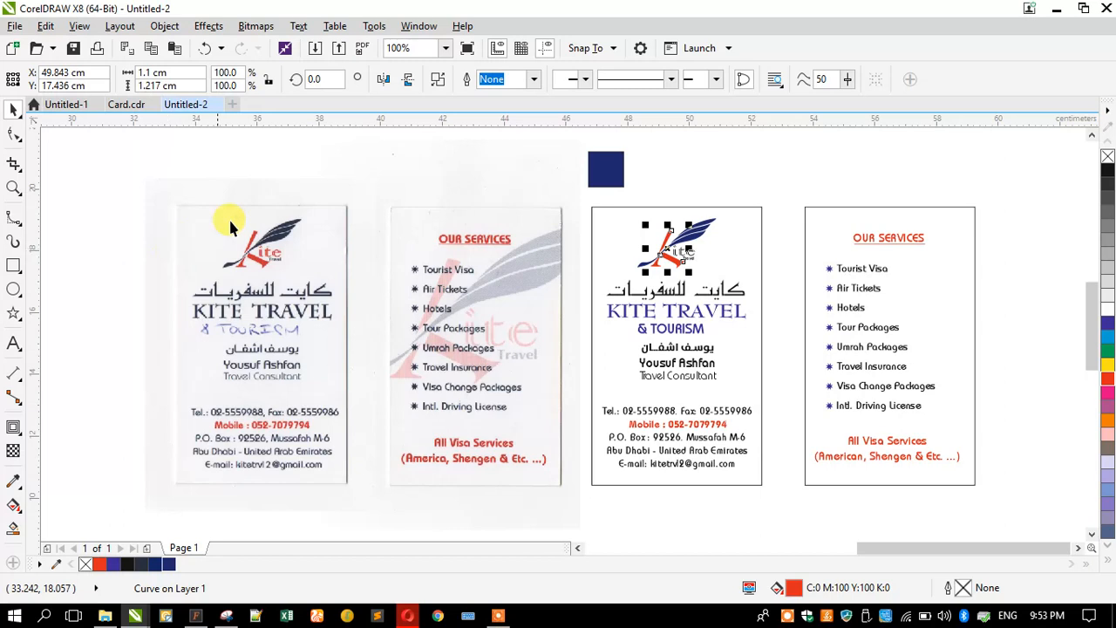
- Colour the logo's 'ite' letters red-orange
scroll(272, 229, up, 1)
scroll(628, 262, down, 1)
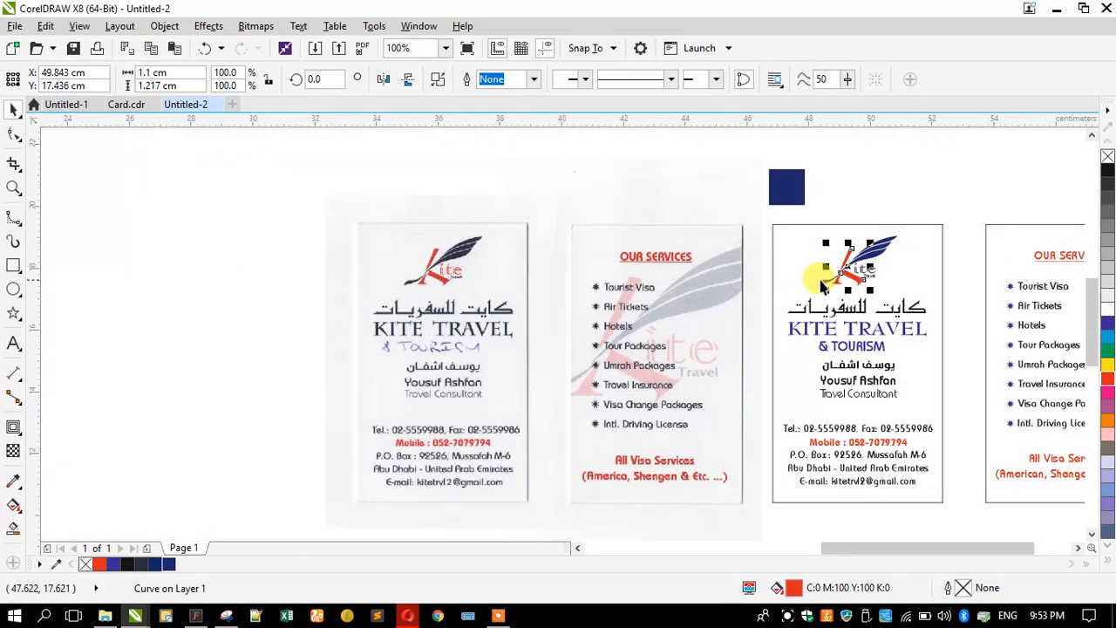
scroll(416, 288, up, 3)
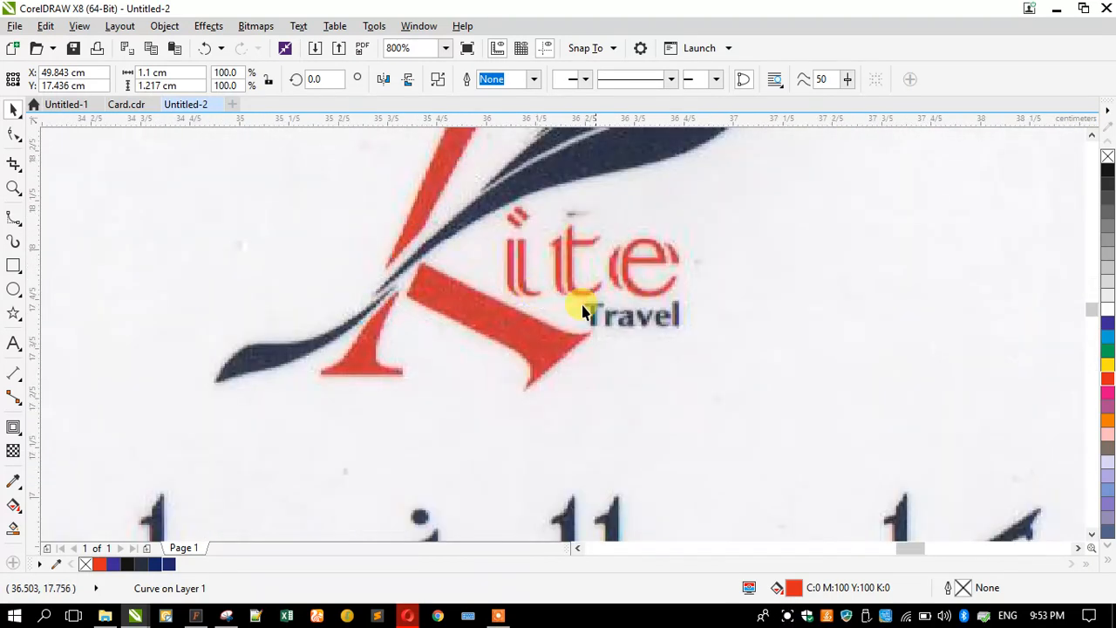
scroll(411, 314, down, 3)
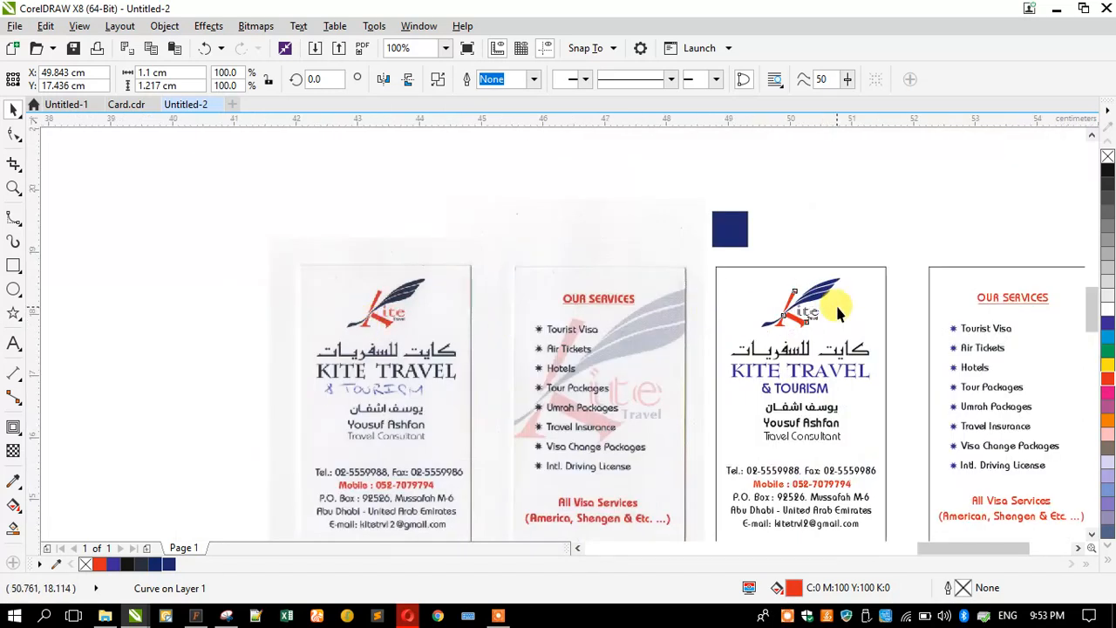
scroll(835, 303, up, 2)
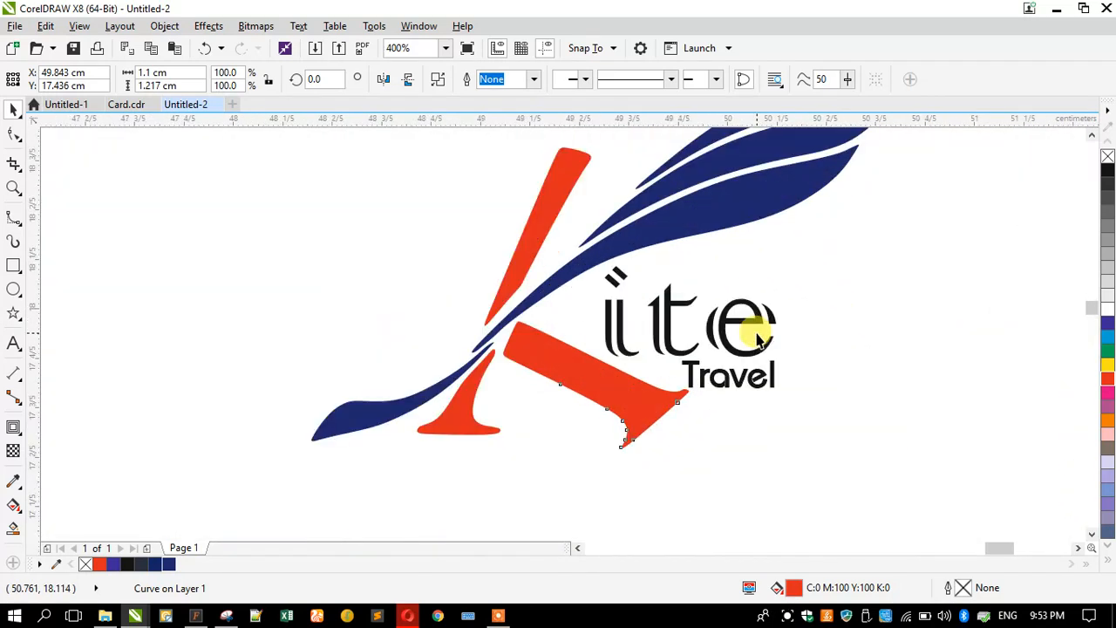
click(724, 388)
click(687, 349)
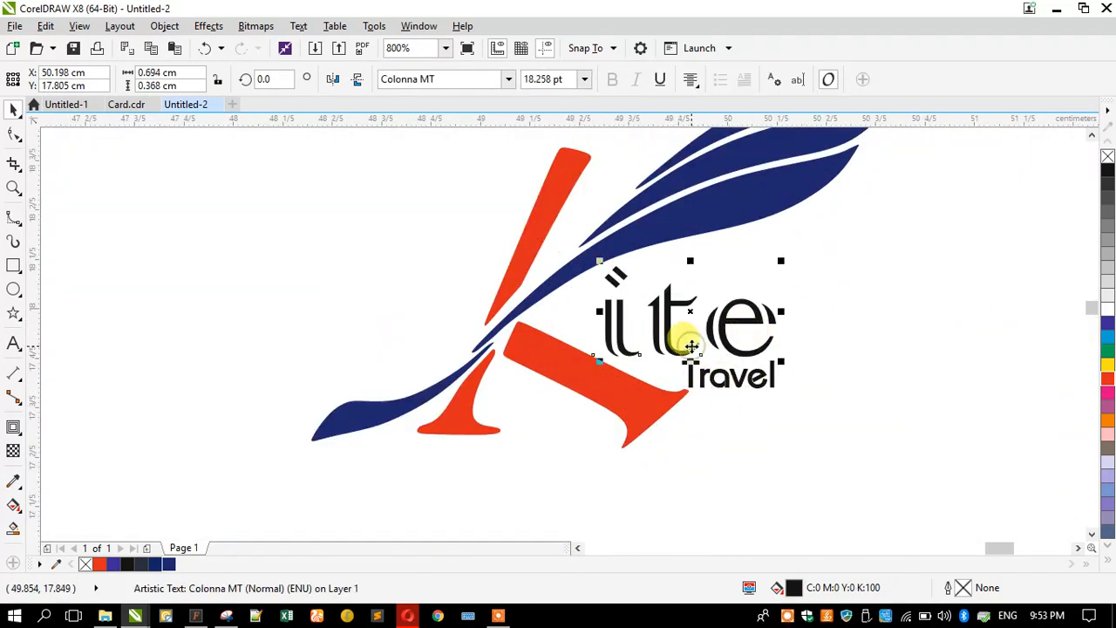
scroll(842, 269, down, 4)
scroll(842, 275, up, 3)
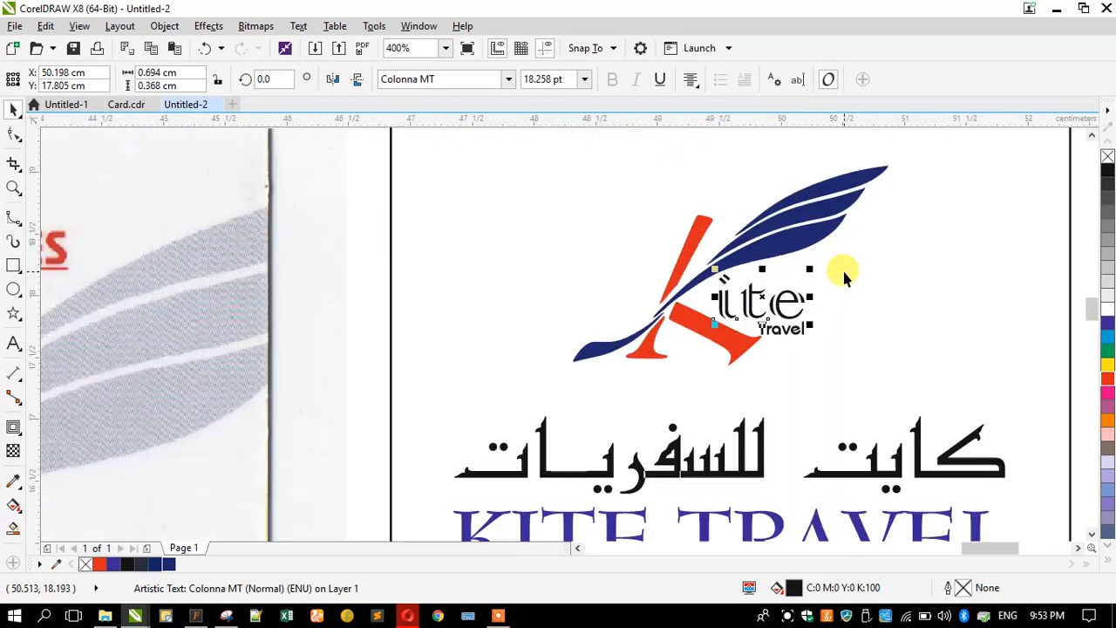
click(1107, 384)
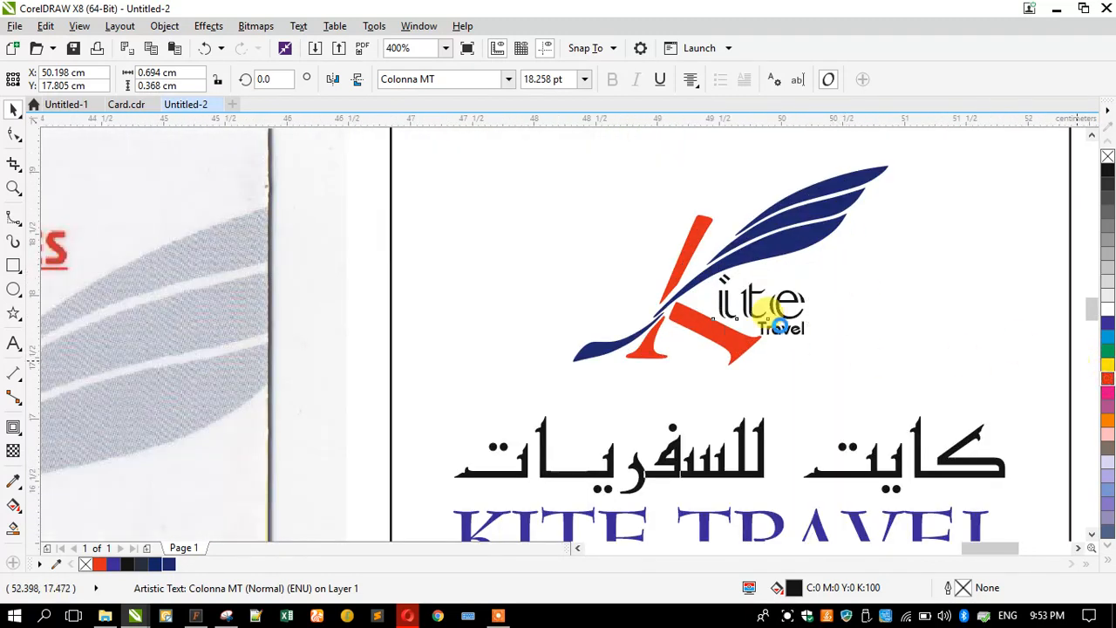
- Colour the word Travel in the logo navy
scroll(779, 334, up, 2)
click(778, 327)
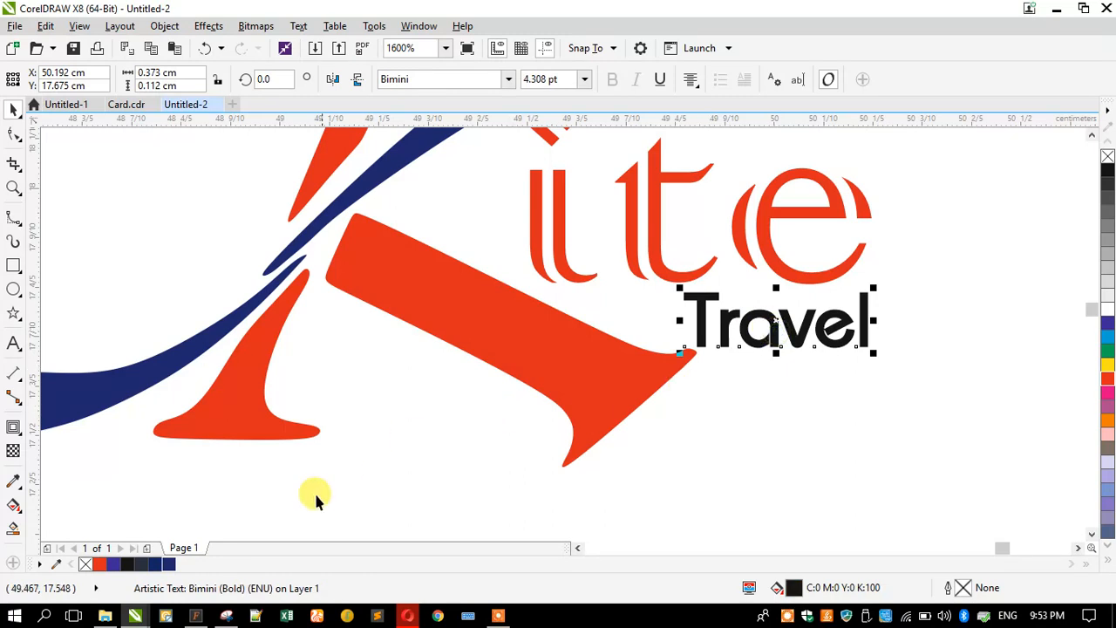
click(167, 565)
scroll(691, 207, down, 4)
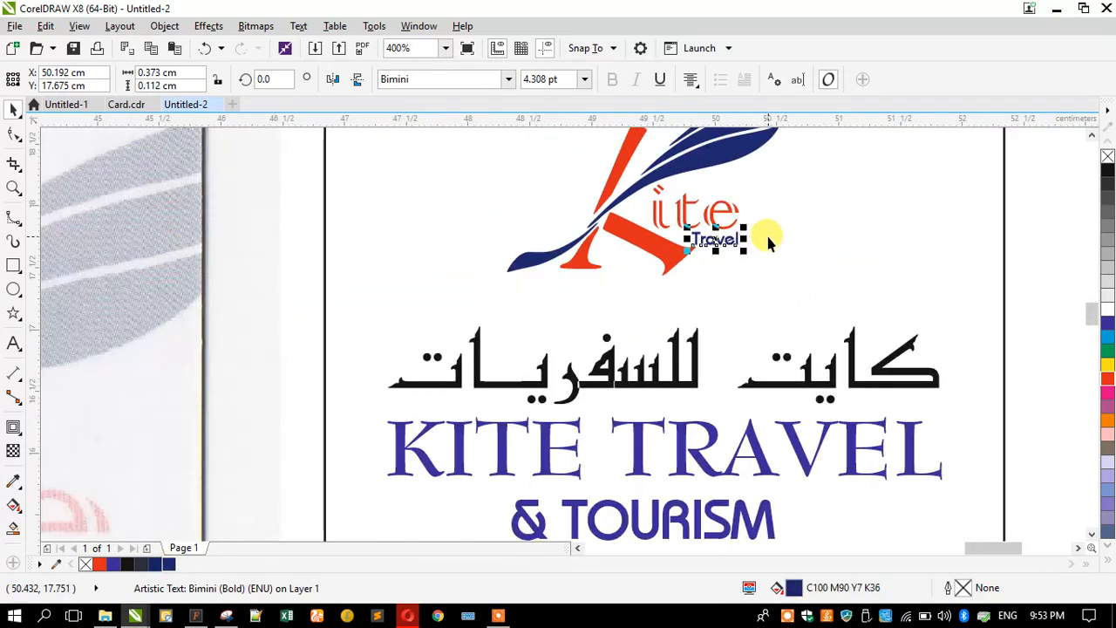
drag(647, 483, 818, 307)
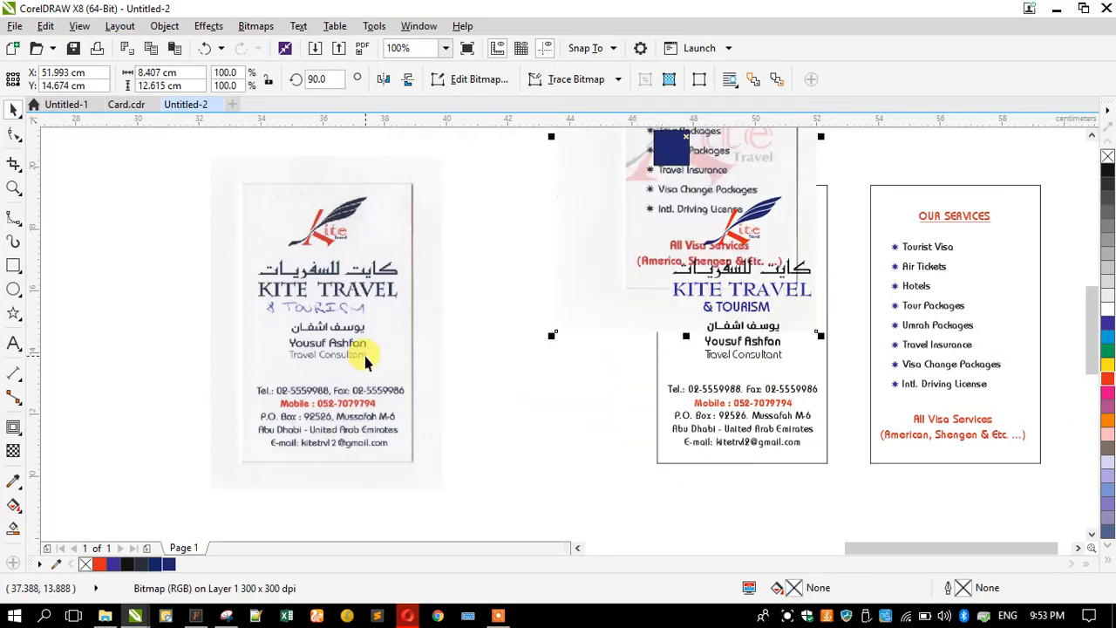
- Undo the stray move and group the front card's logo pieces with Ctrl+G
key(ctrl+z)
drag(849, 499, 615, 245)
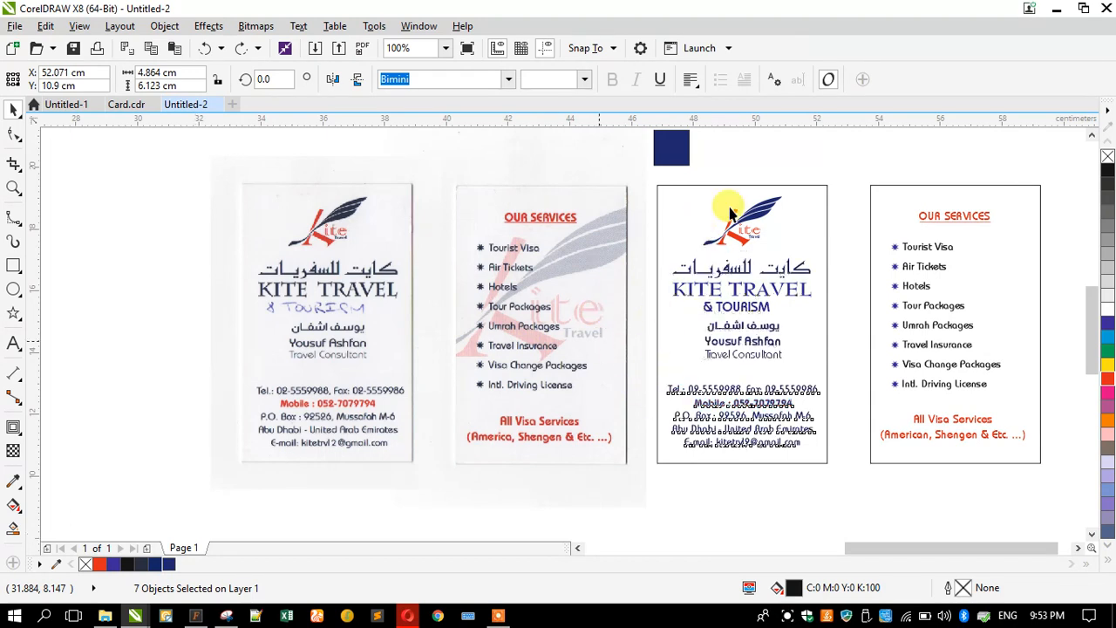
shift+click(760, 185)
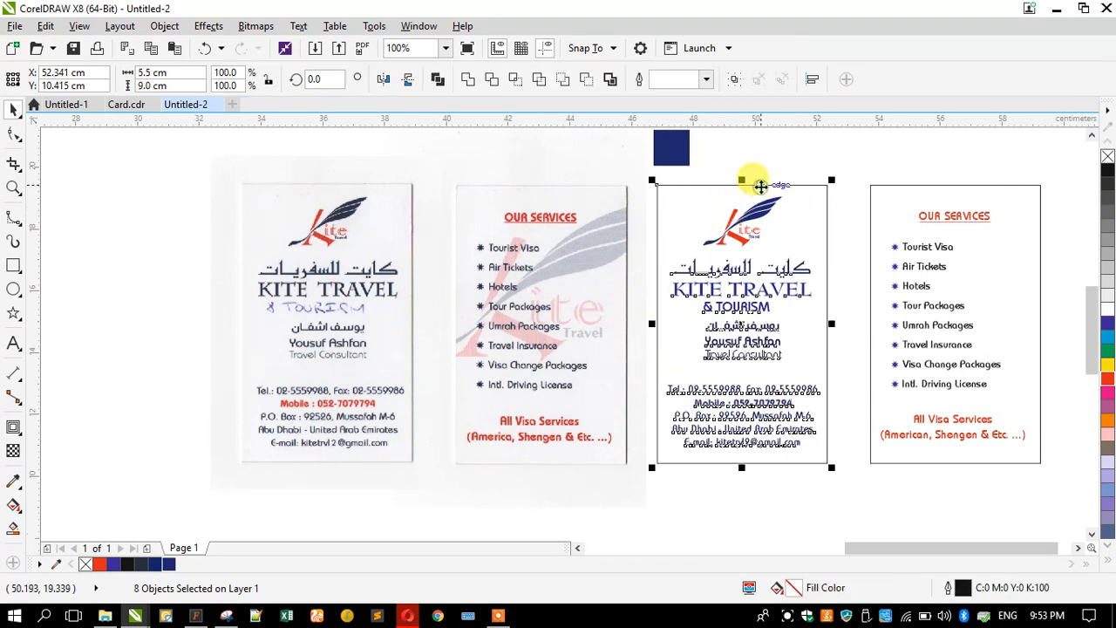
drag(837, 162, 667, 259)
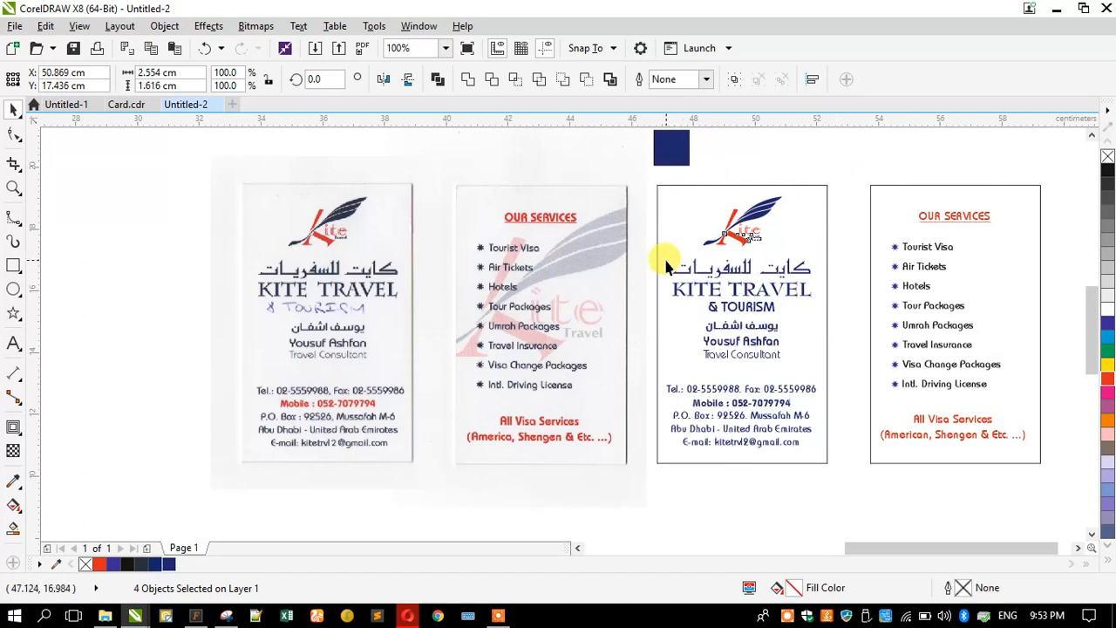
key(ctrl+g)
shift+click(679, 214)
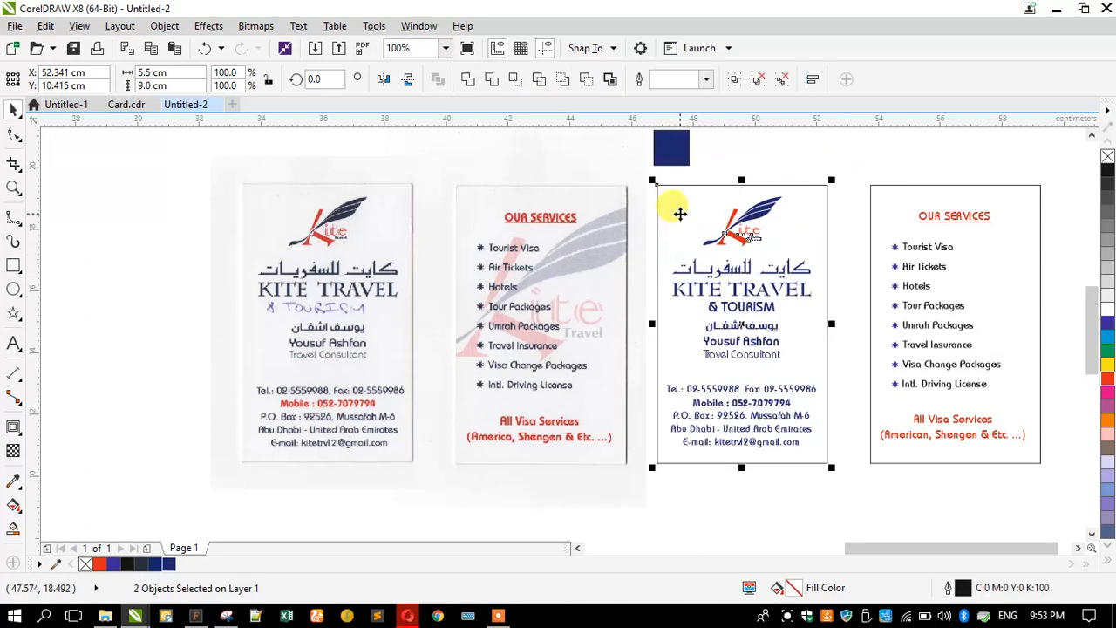
click(767, 174)
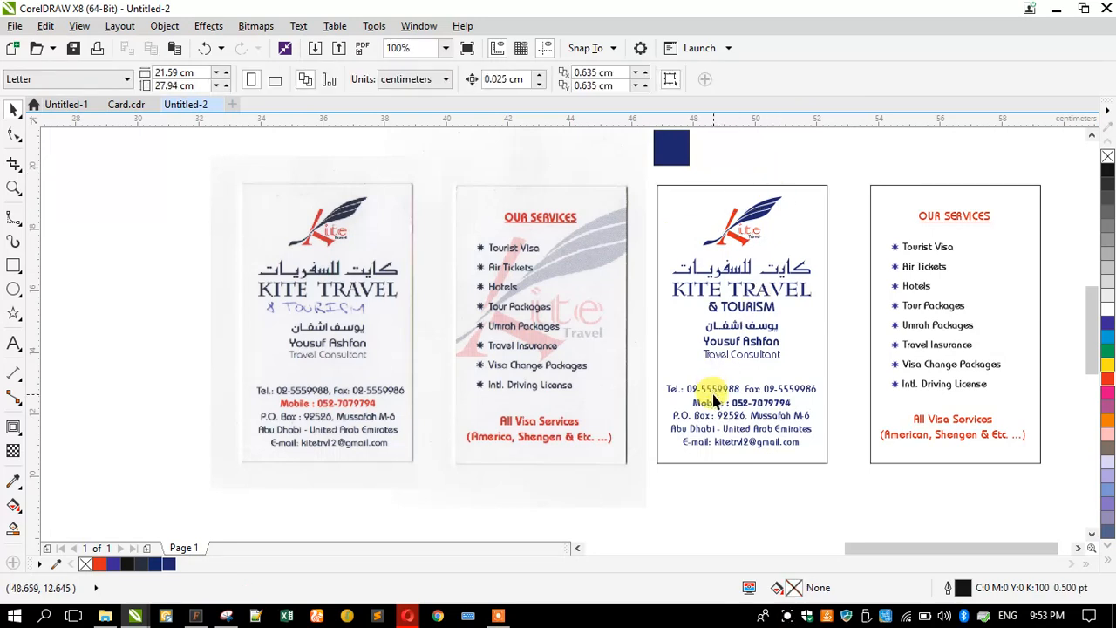
- Turn the mobile number line in the contact details red
double_click(712, 407)
drag(692, 402, 790, 402)
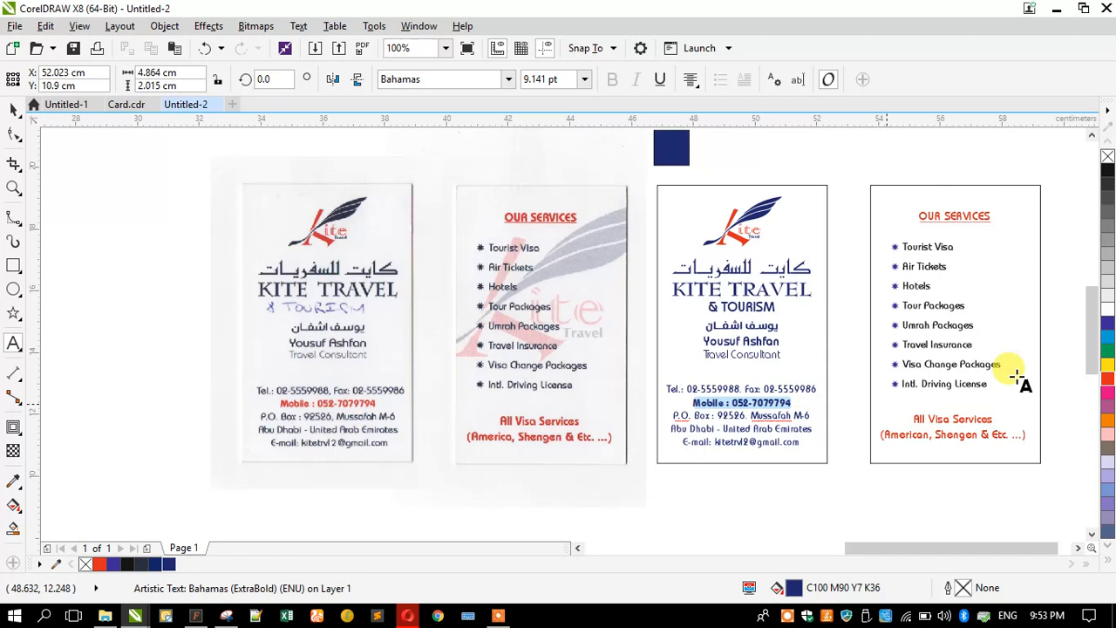
click(1109, 382)
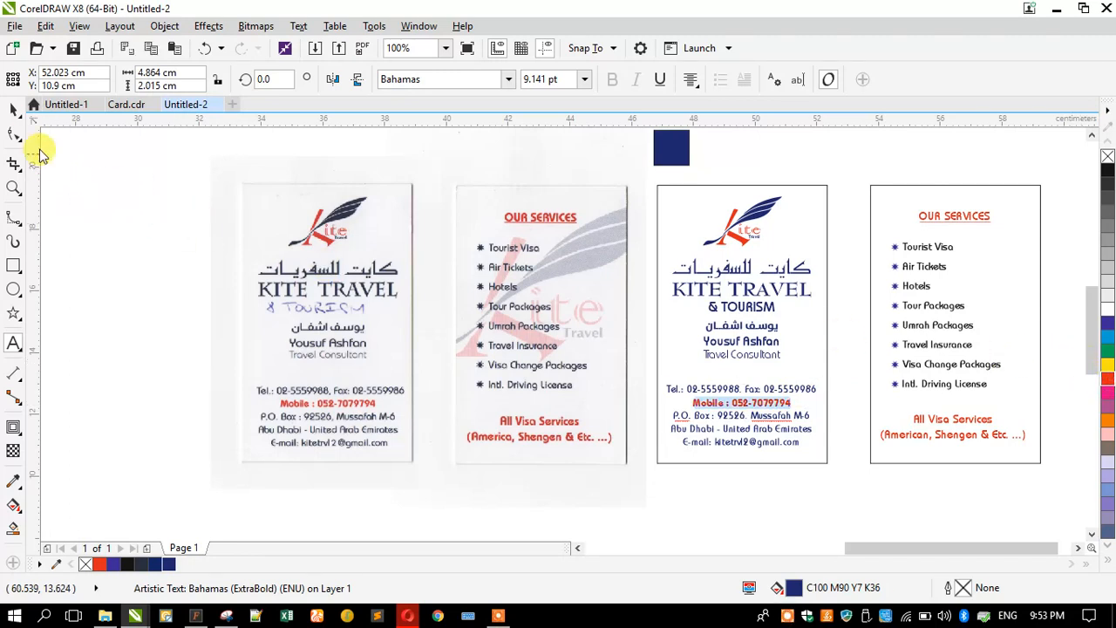
click(14, 109)
- Colour every line of the back card's services list navy
click(920, 214)
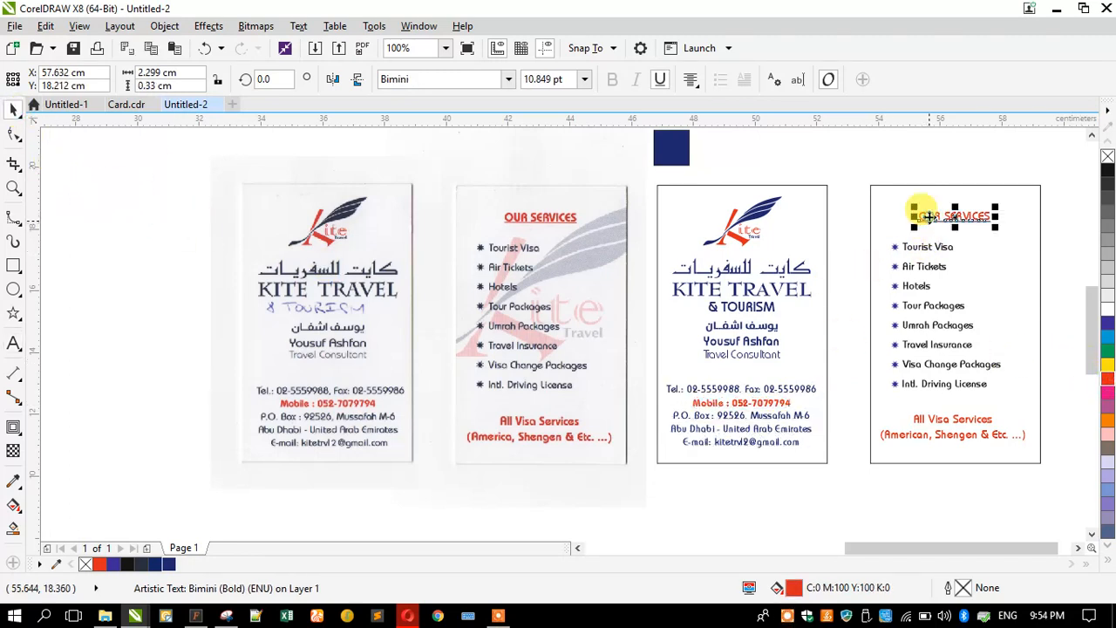
shift+click(900, 215)
click(946, 422)
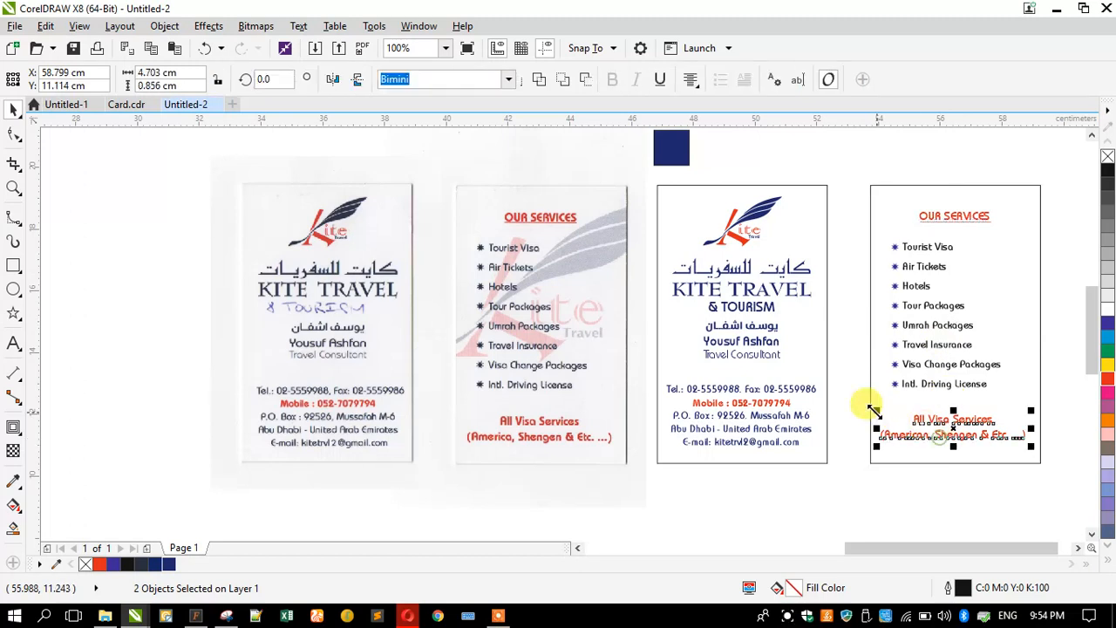
shift+click(885, 406)
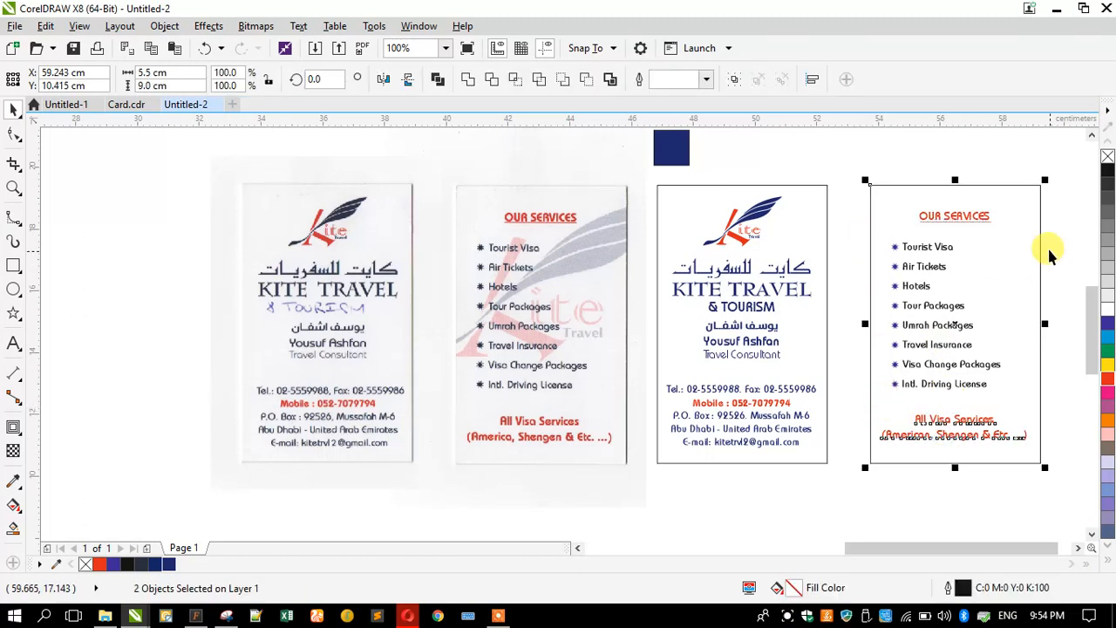
drag(1058, 229, 843, 395)
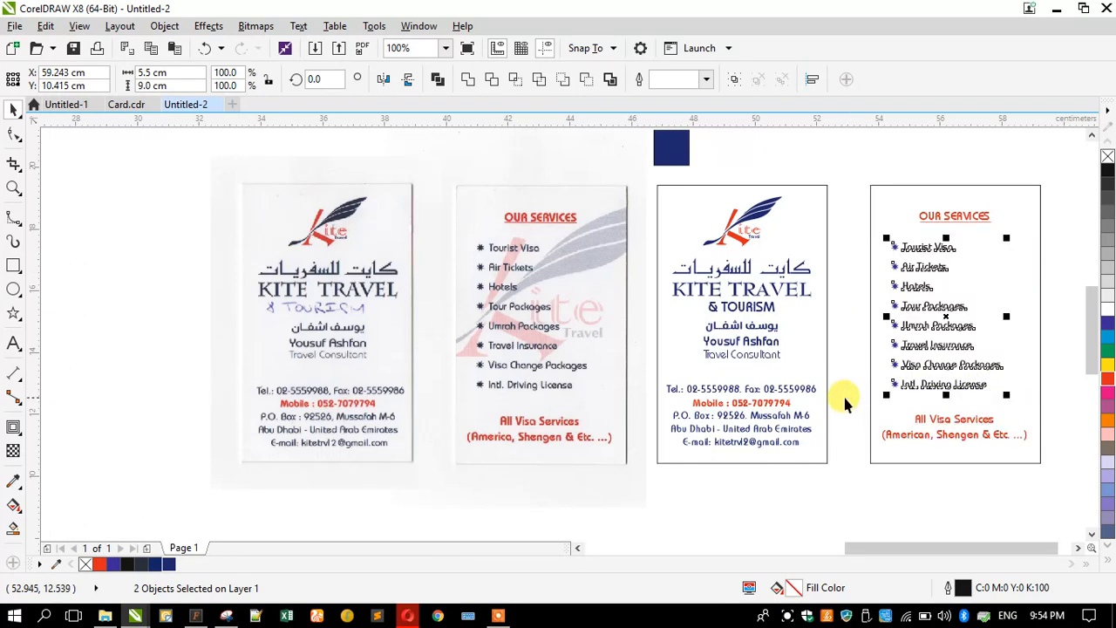
click(168, 566)
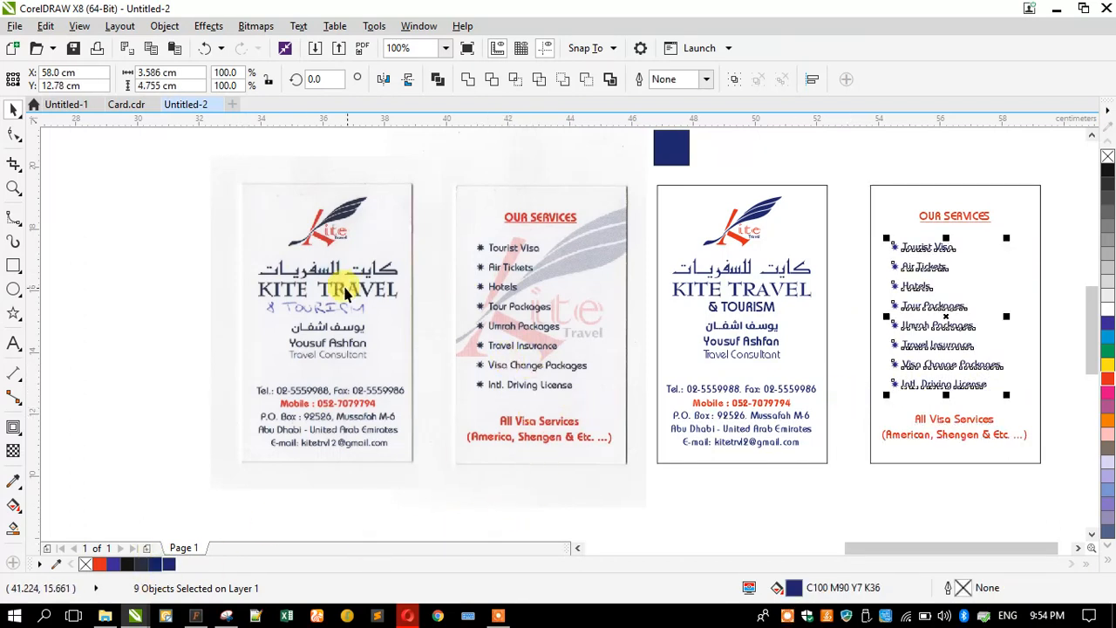
- Copy the Kite logo, enlarge it to about 8.358 × 5.288 cm, and centre it on the back card
drag(744, 223, 618, 225)
right_click(619, 225)
drag(567, 258, 394, 390)
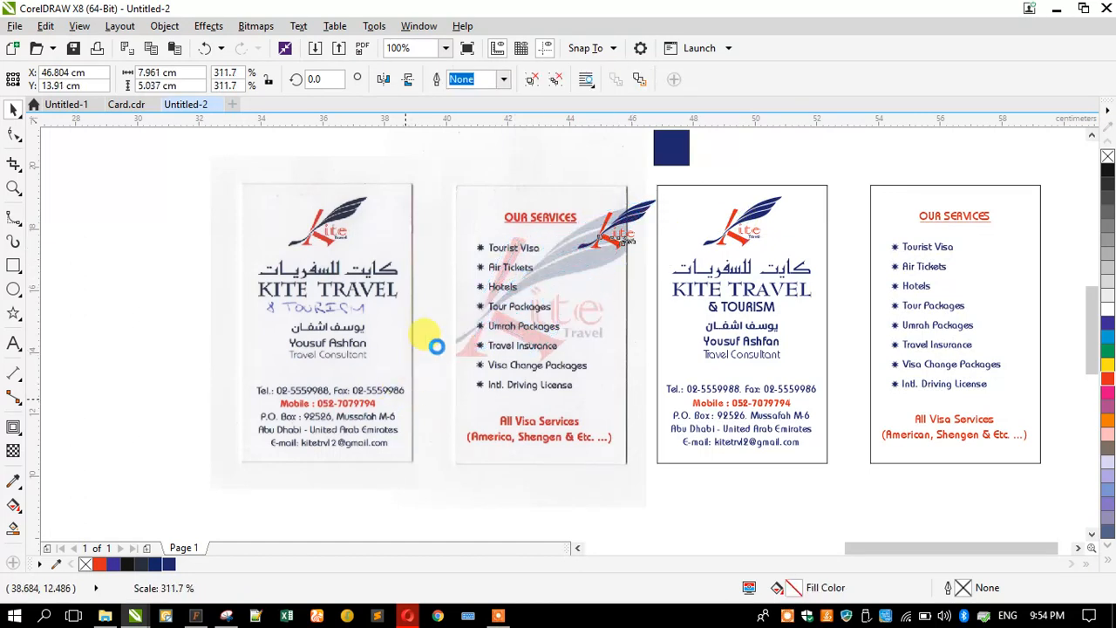
scroll(583, 259, up, 1)
drag(580, 259, 594, 257)
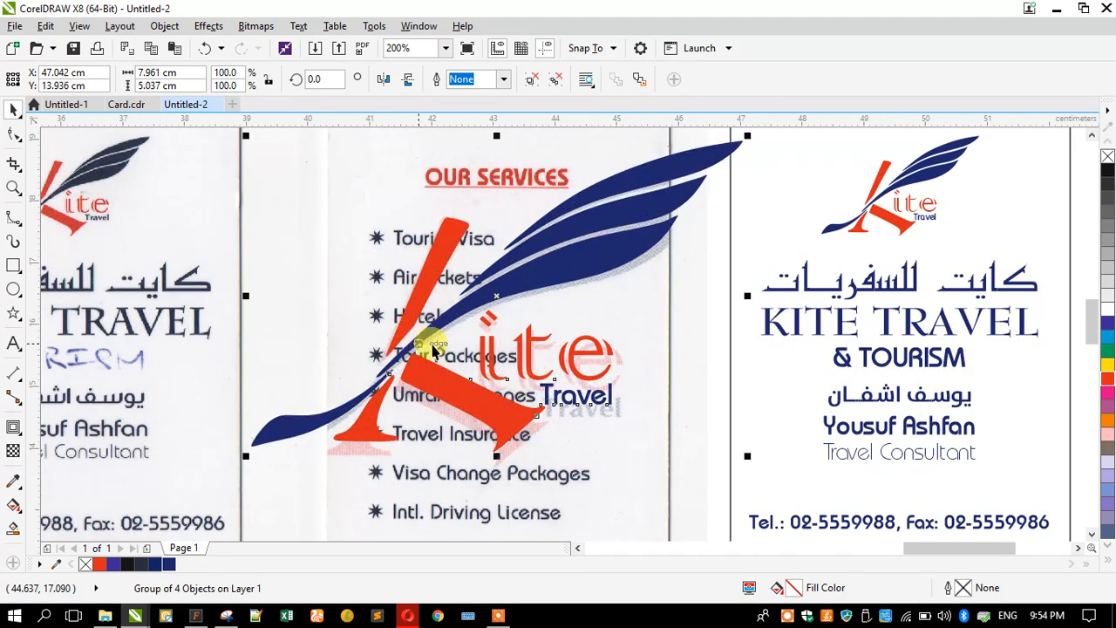
scroll(567, 336, down, 1)
mouse_move(404, 398)
mouse_down()
mouse_move(374, 406)
mouse_move(392, 404)
mouse_up()
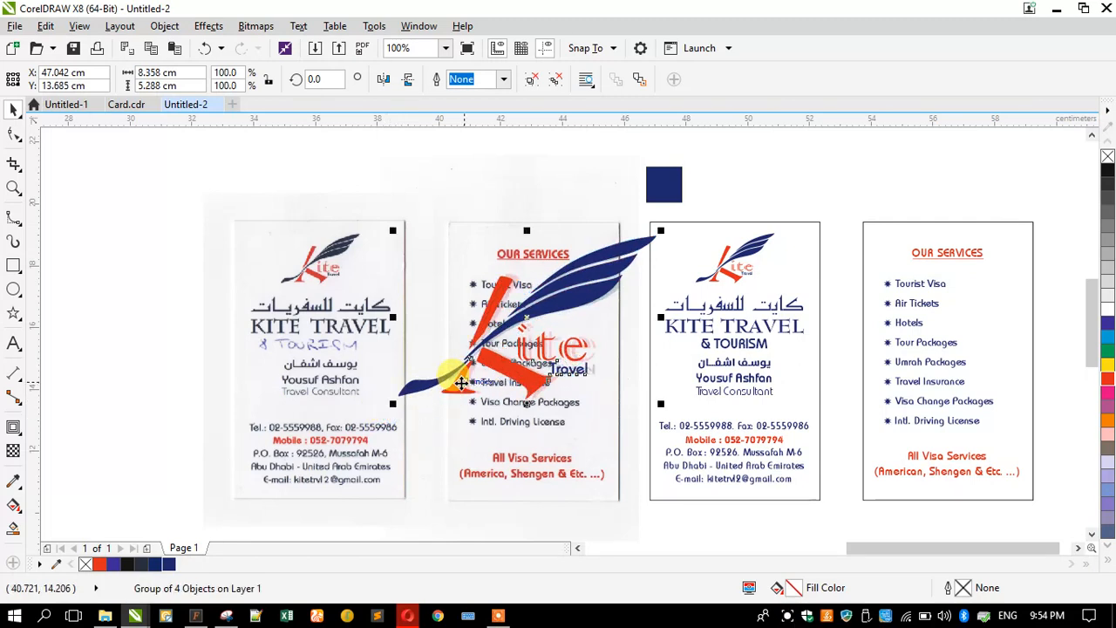
shift+click(873, 244)
key(c)
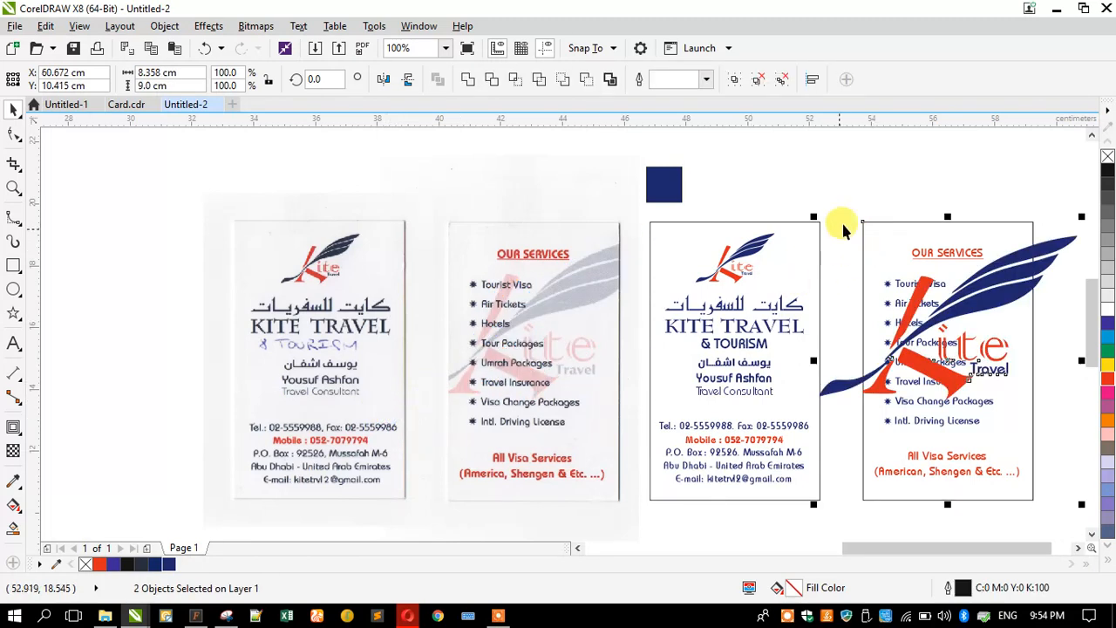
shift+click(909, 245)
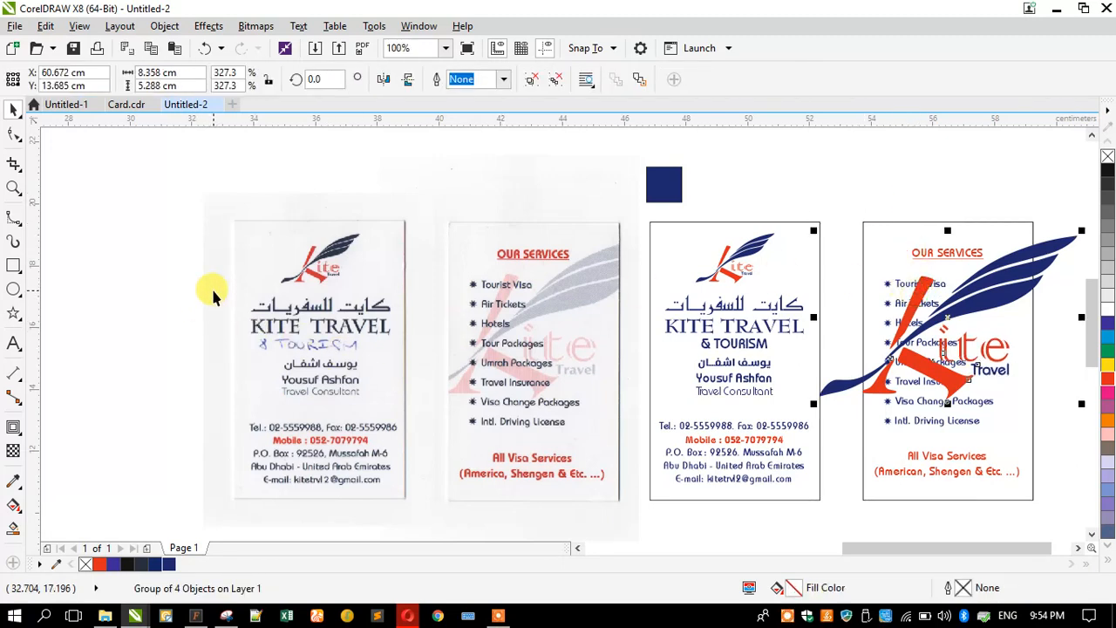
- Apply uniform 90 transparency to the enlarged logo so it becomes a faint watermark
click(13, 452)
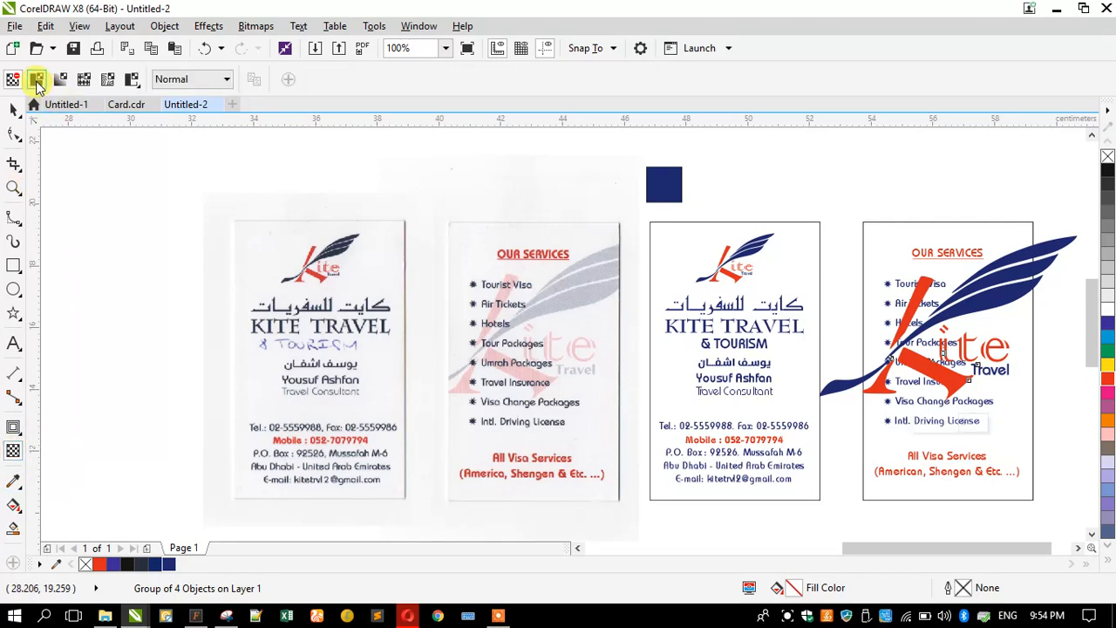
click(36, 79)
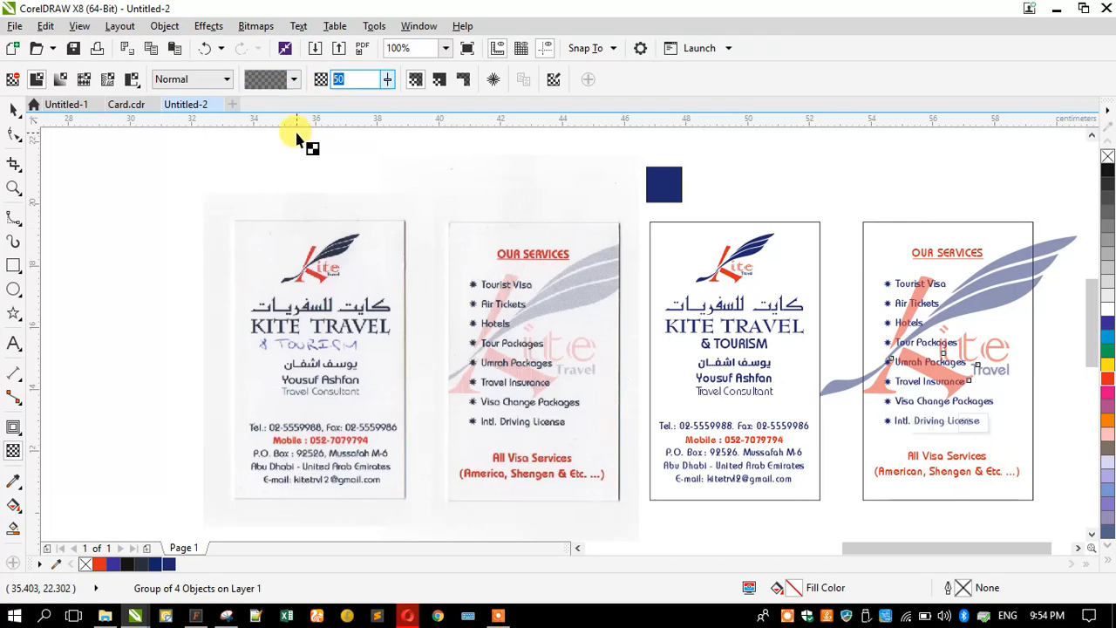
key(Return)
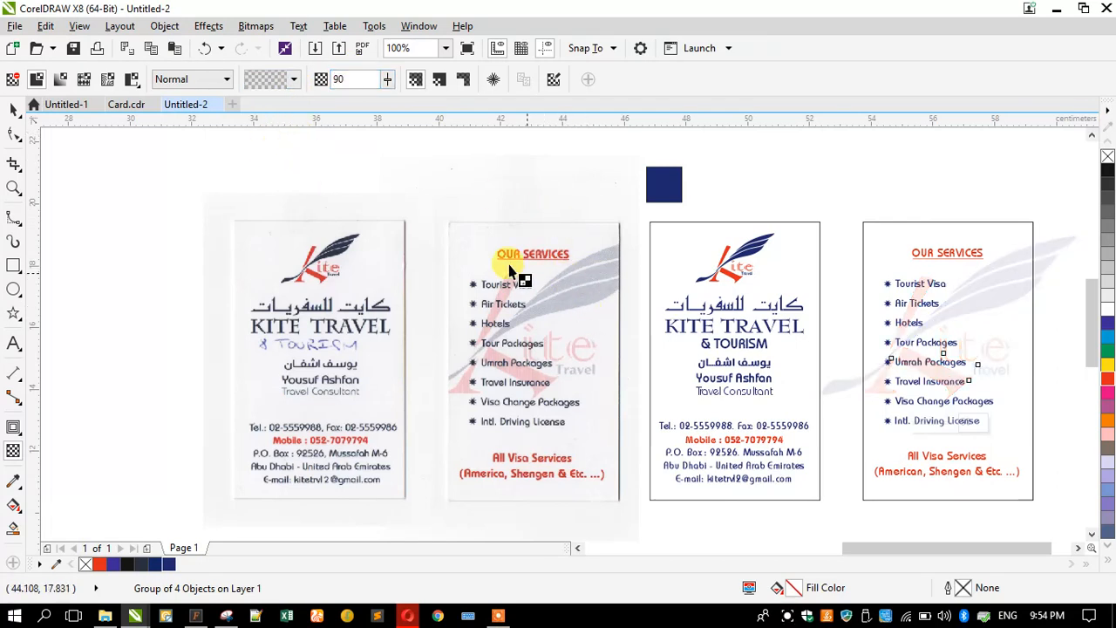
click(9, 116)
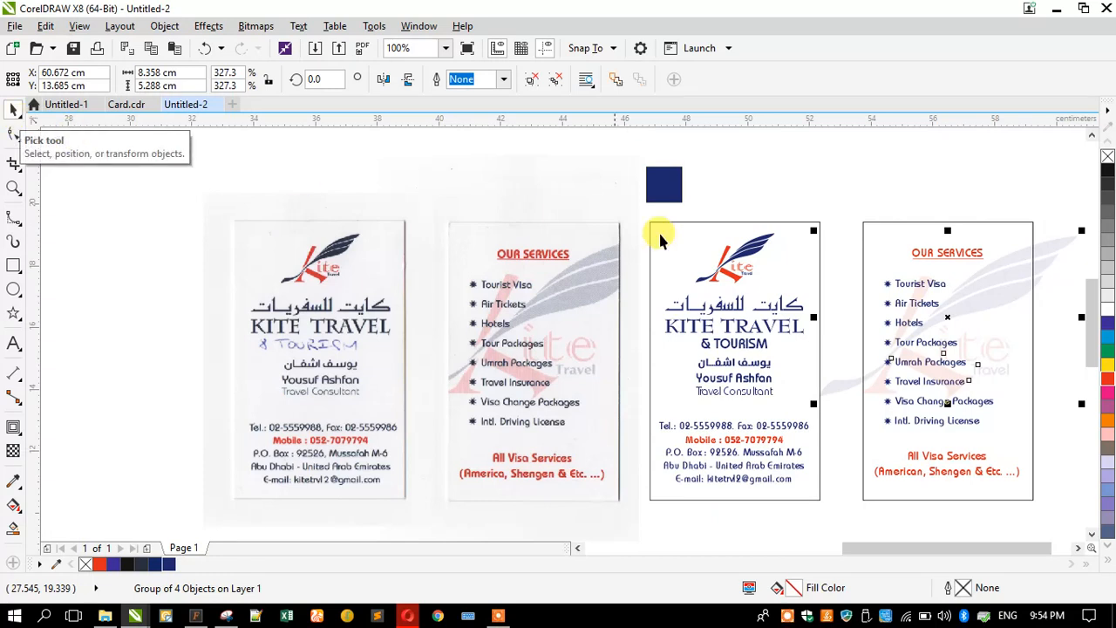
- Set the feather watermark's transparency to 85
right_click(1044, 252)
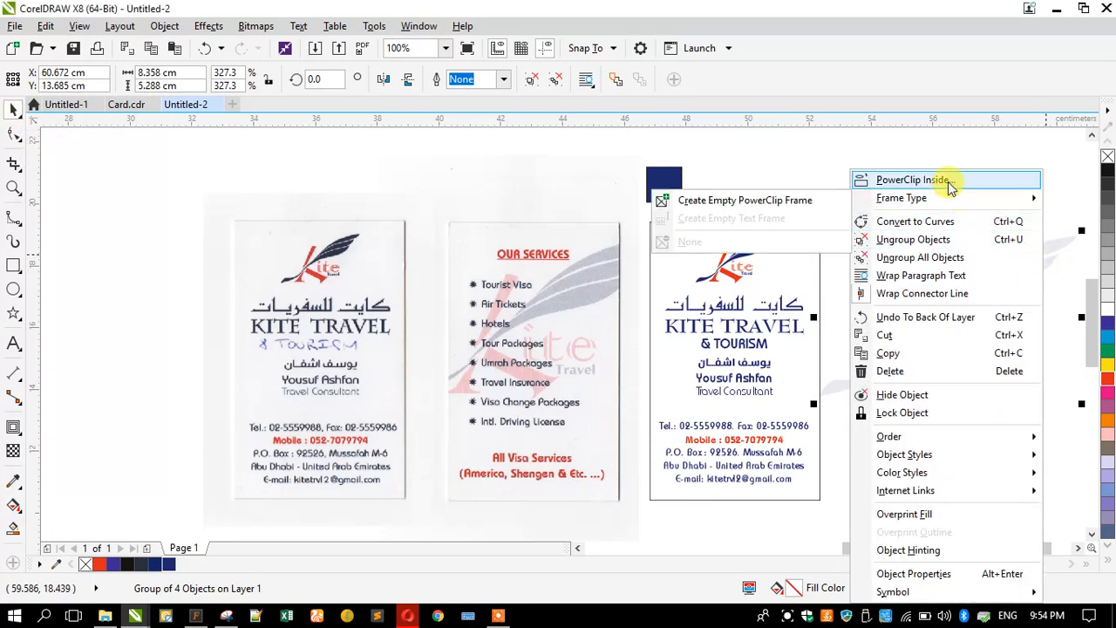
click(1051, 198)
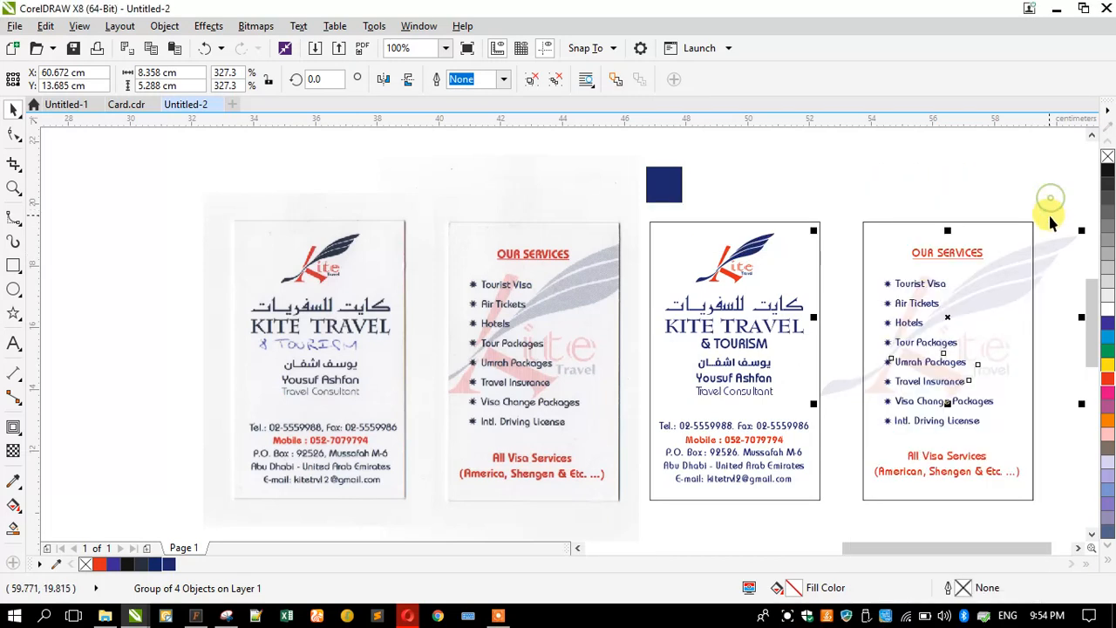
click(13, 450)
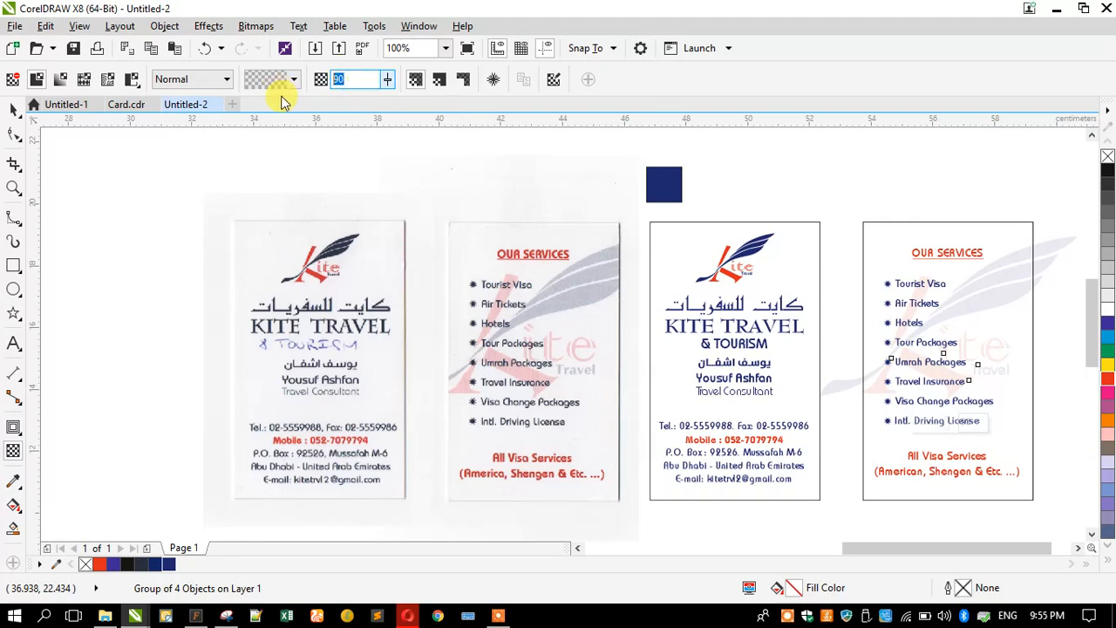
click(281, 100)
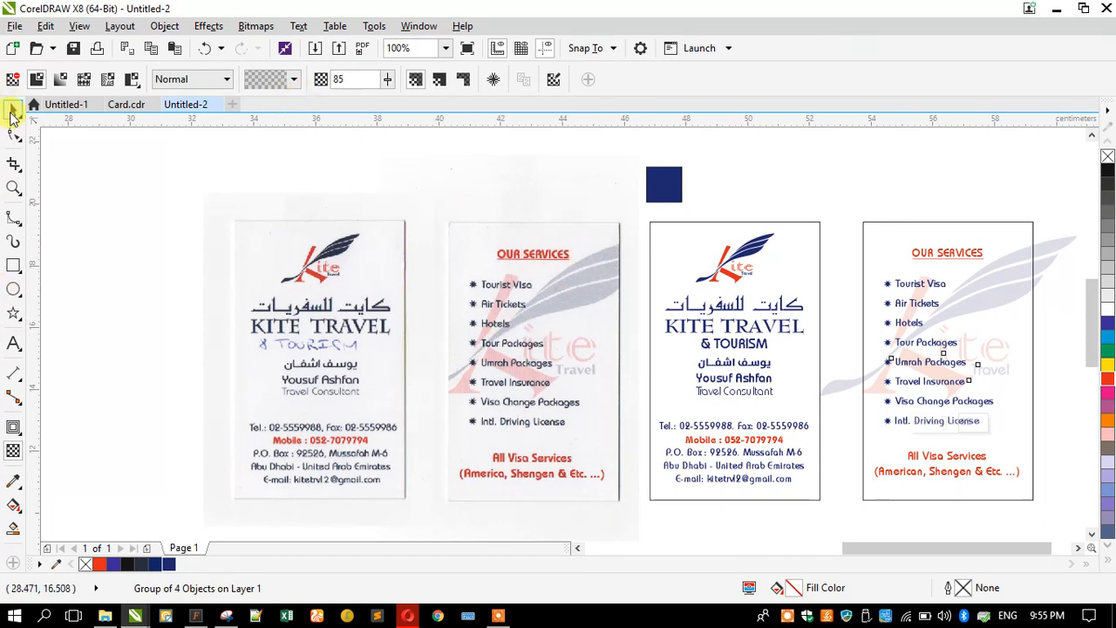
click(12, 110)
click(204, 48)
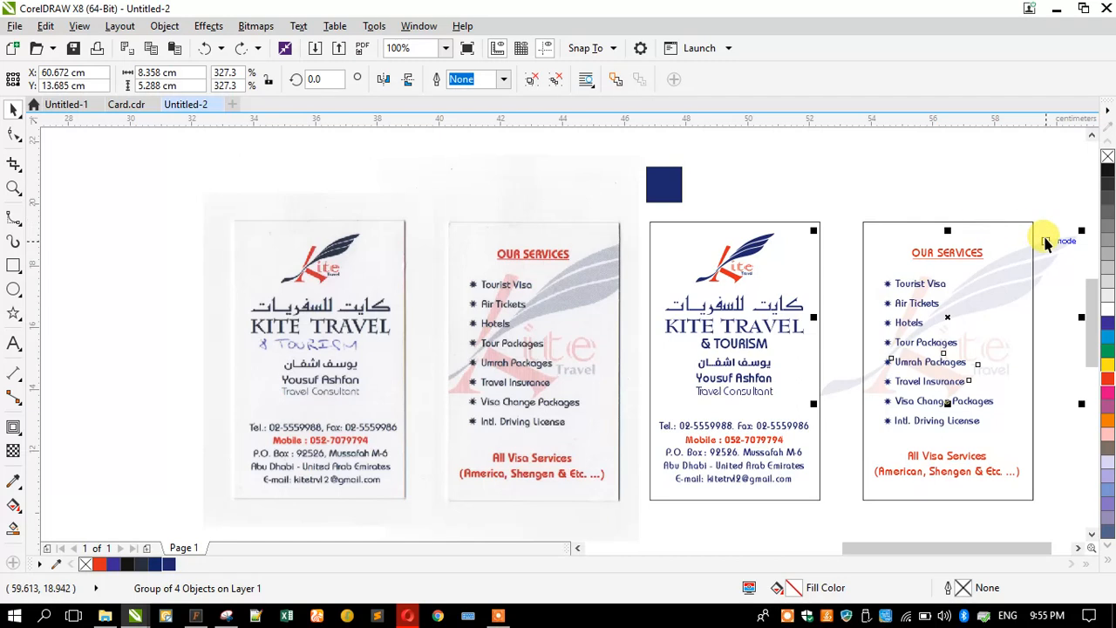
- PowerClip the feather watermark inside the services card frame
right_click(1051, 245)
click(1006, 184)
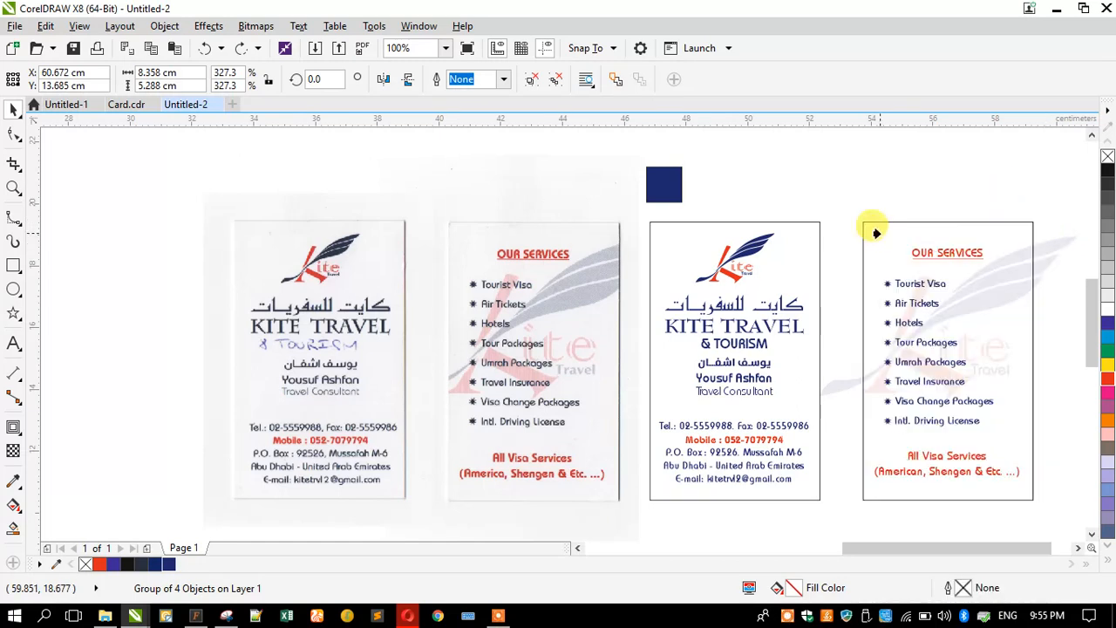
click(879, 231)
- Delete the dark-blue square and move the name and title lines slightly down
click(842, 165)
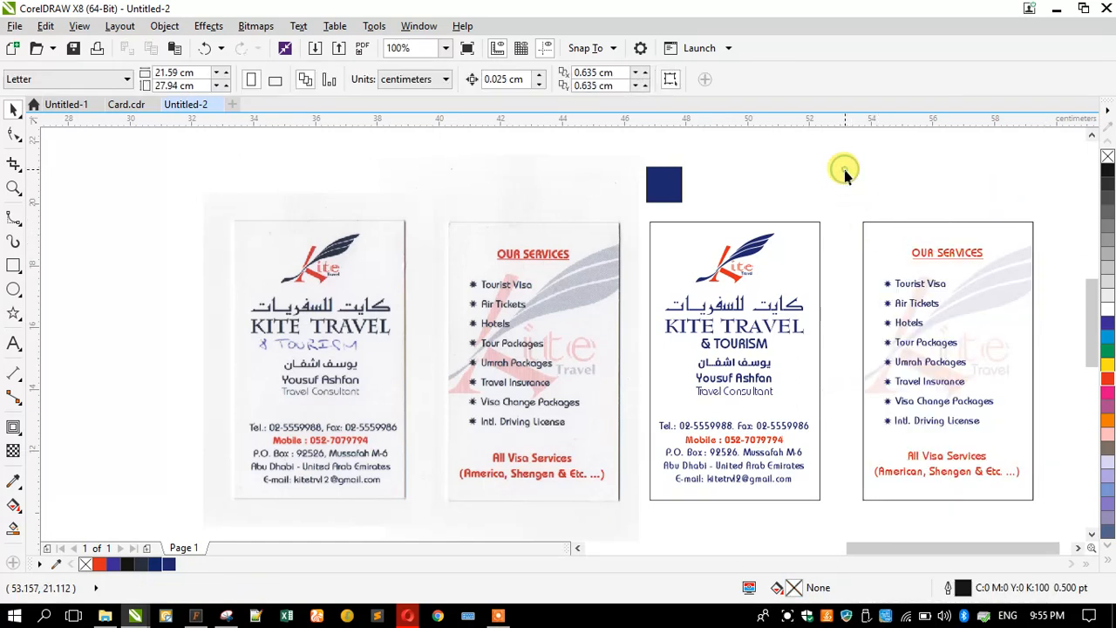
click(646, 197)
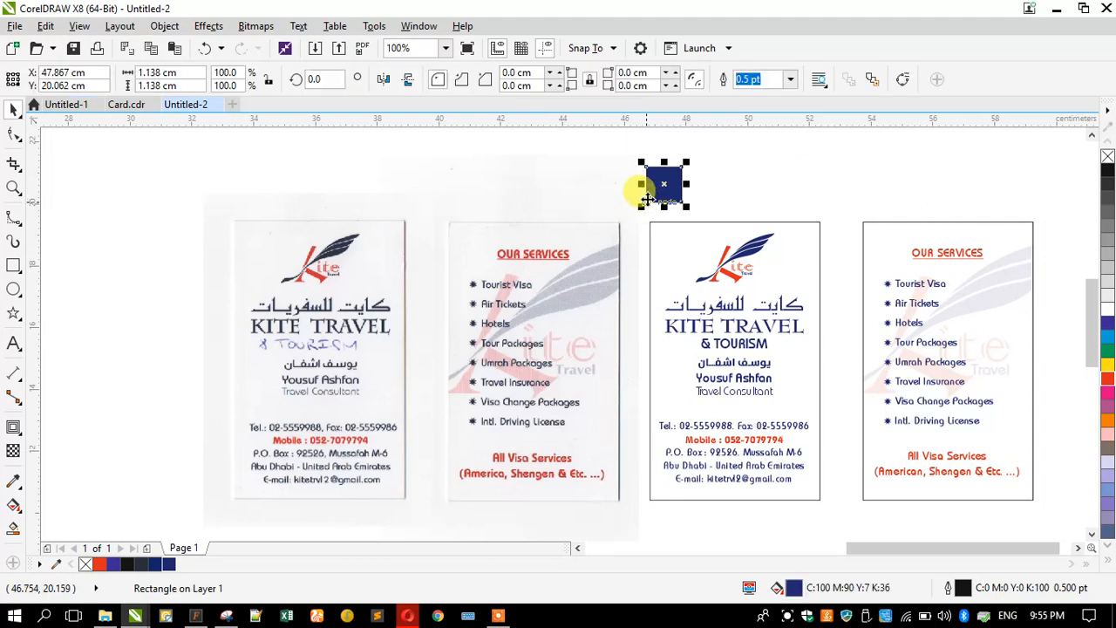
key(Delete)
drag(638, 199, 558, 232)
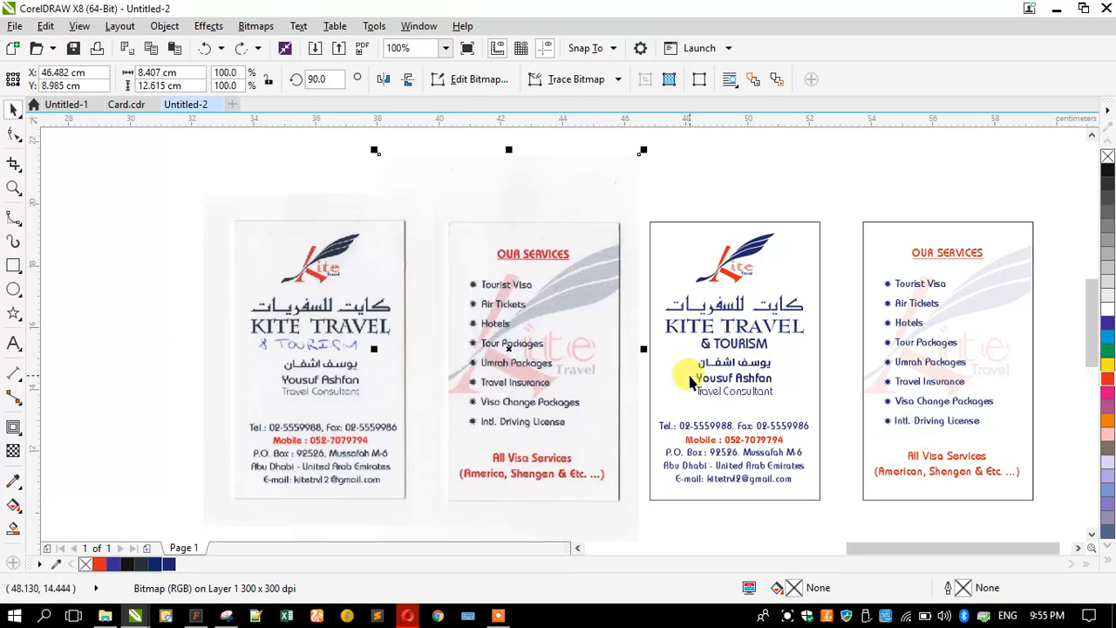
scroll(765, 403, up, 1)
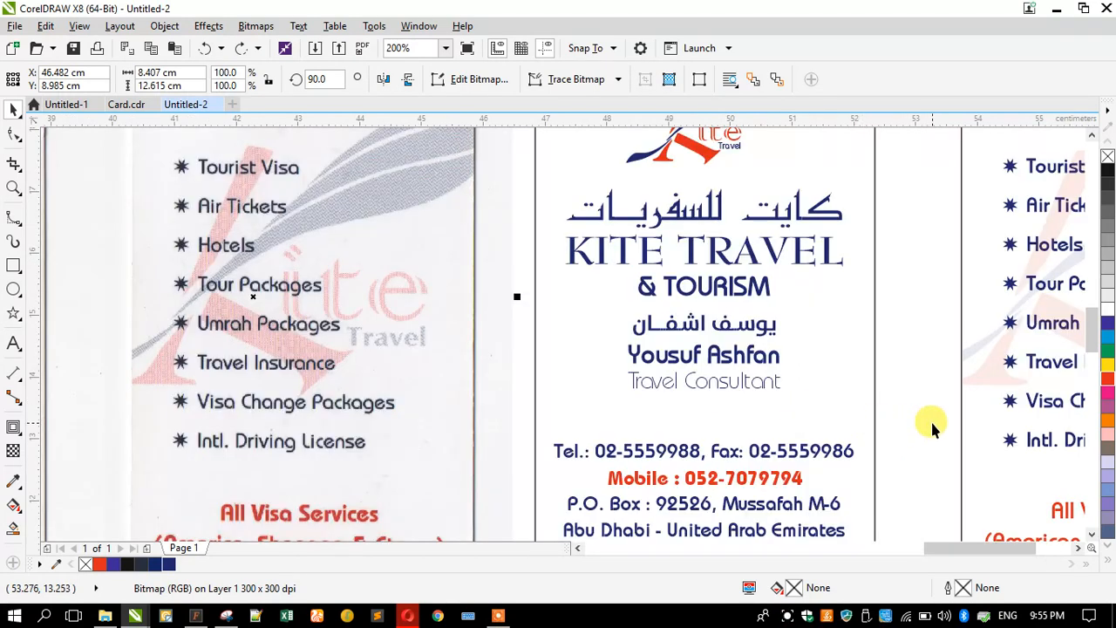
drag(619, 323, 628, 297)
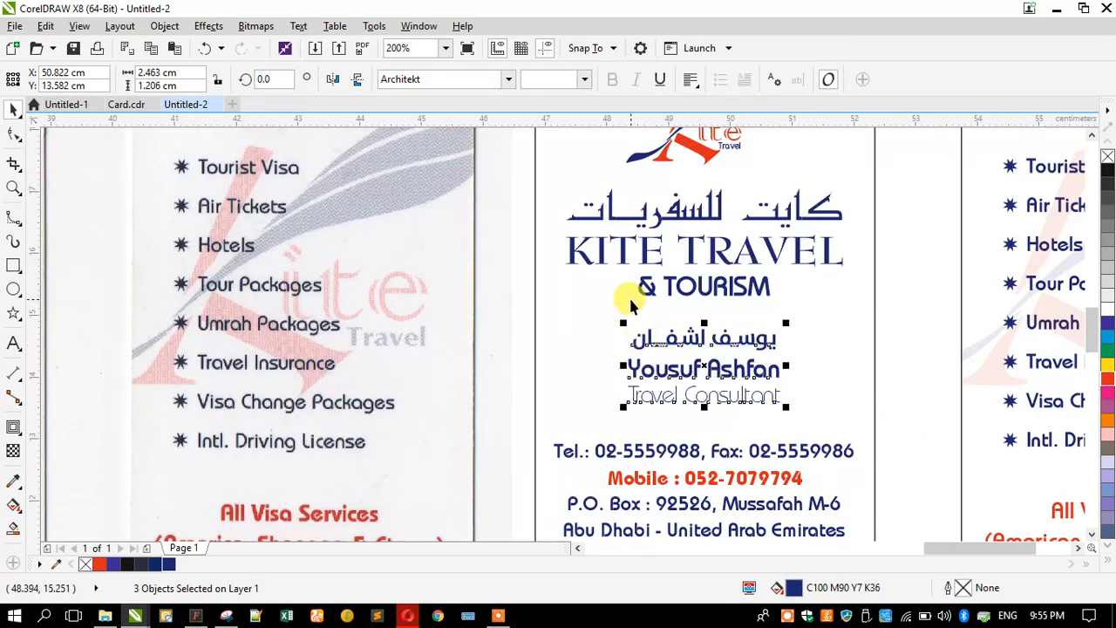
scroll(629, 296, down, 1)
- Delete the scanned services card and scanned front card bitmaps
click(454, 312)
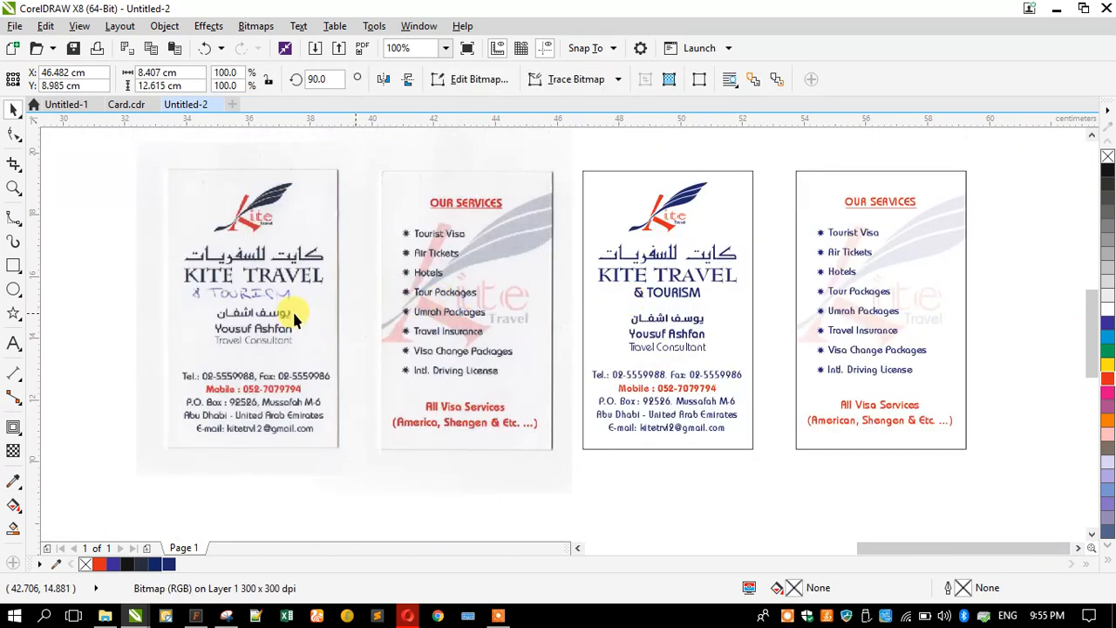
key(Delete)
click(289, 307)
key(Delete)
scroll(558, 242, down, 1)
- Move the new front card beside the services card and group both cards
drag(575, 304, 683, 421)
scroll(648, 244, up, 1)
drag(617, 261, 646, 258)
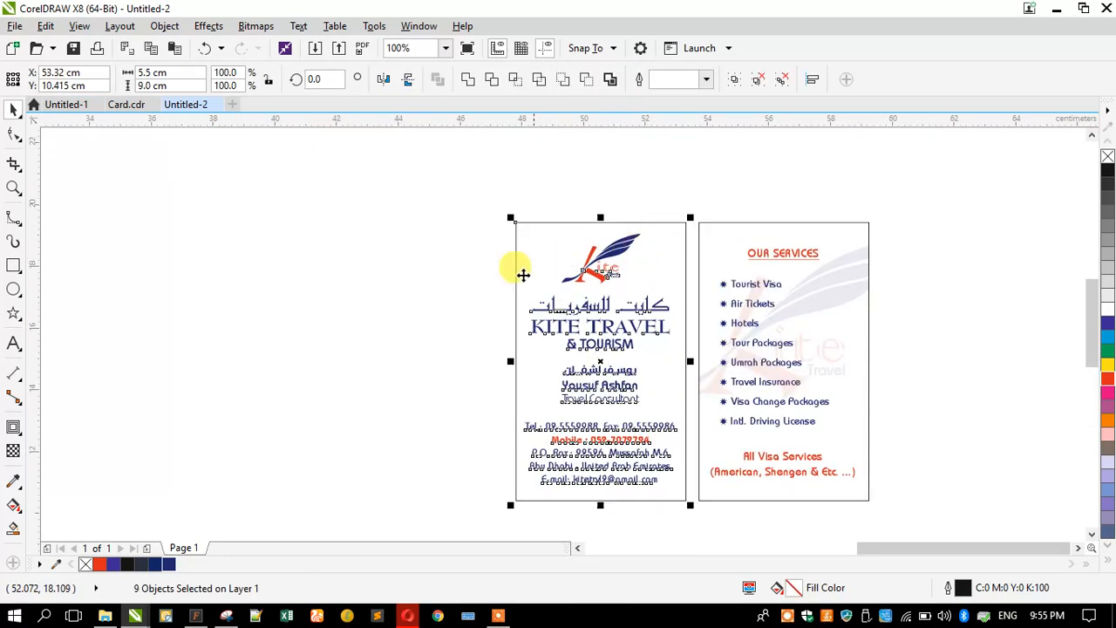
click(459, 230)
scroll(459, 229, down, 1)
drag(453, 210, 776, 404)
key(ctrl+g)
- Replace the front card border's outline with a thin black outline
key(shift+F2)
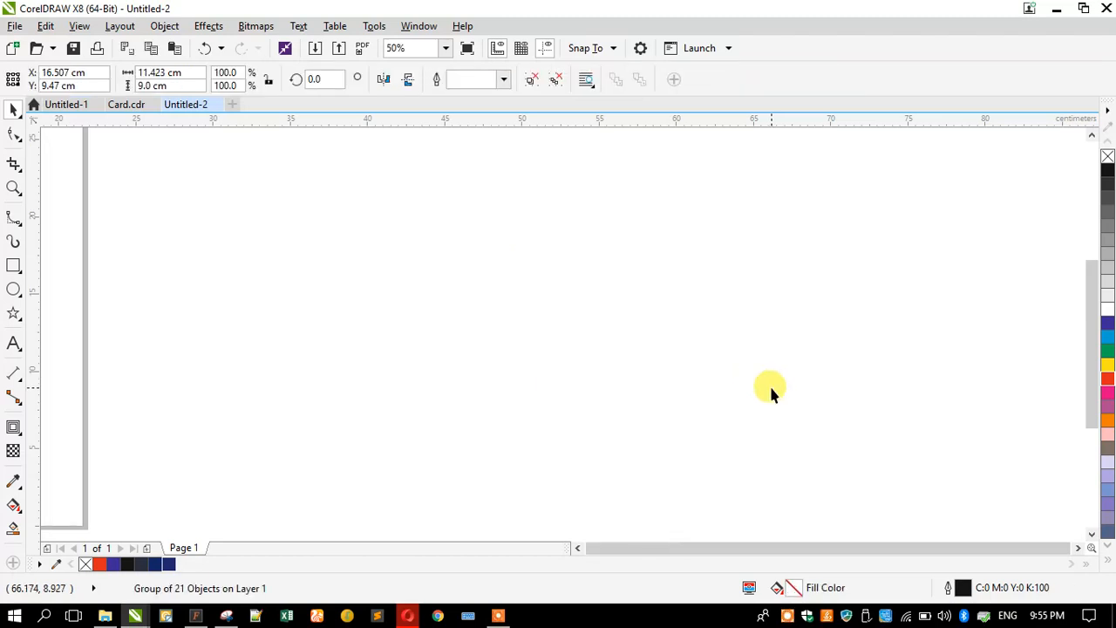
click(219, 244)
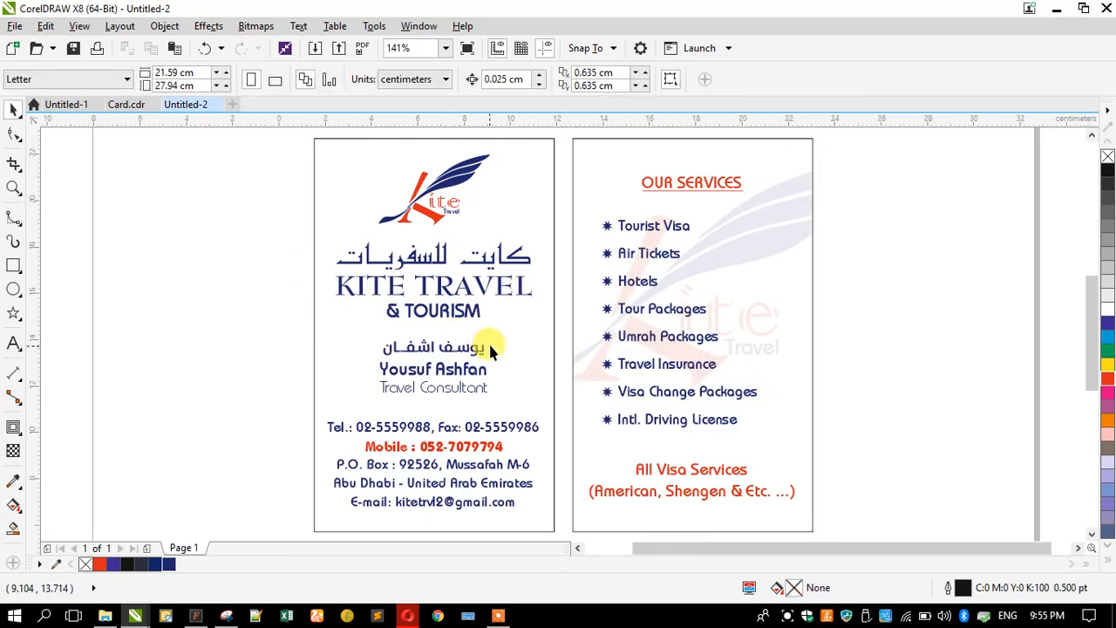
scroll(444, 232, down, 1)
scroll(442, 236, up, 1)
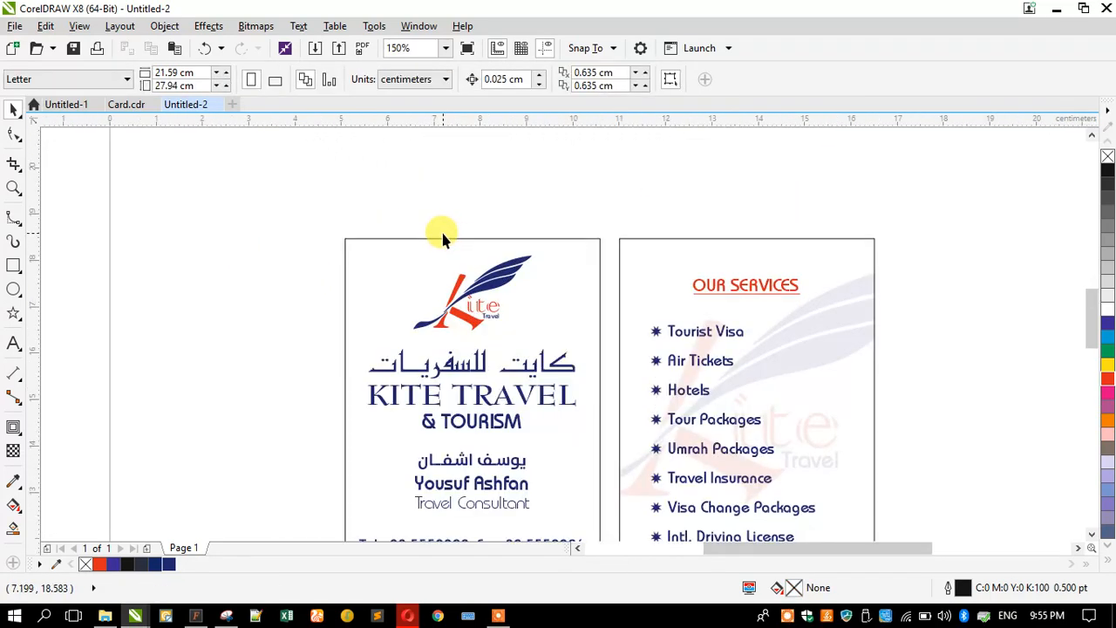
ctrl+click(358, 249)
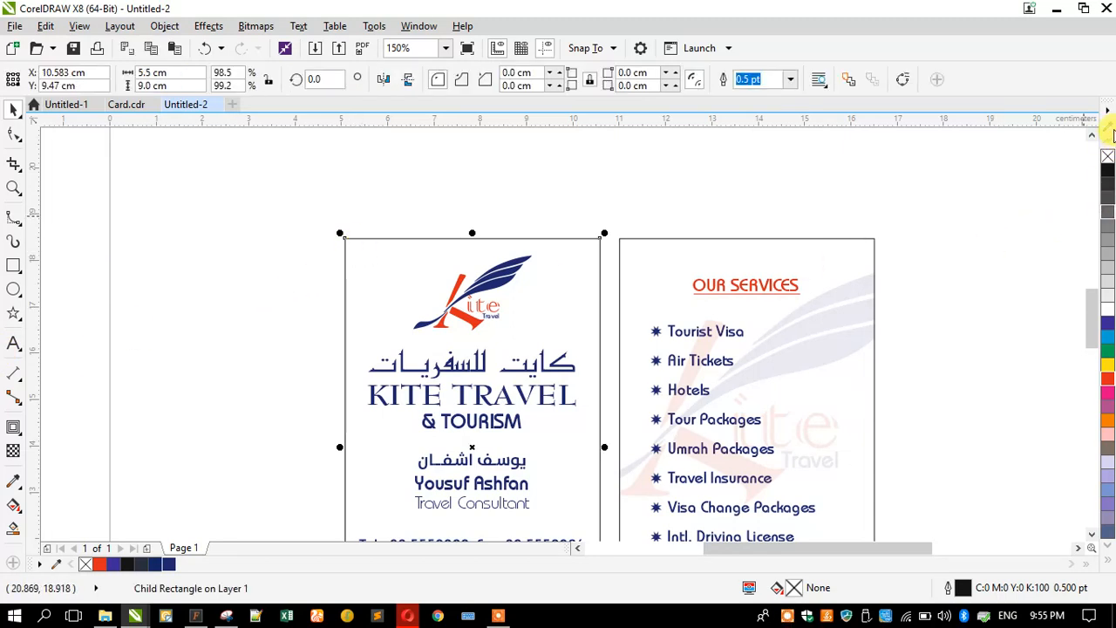
right_click(1107, 156)
right_click(1107, 170)
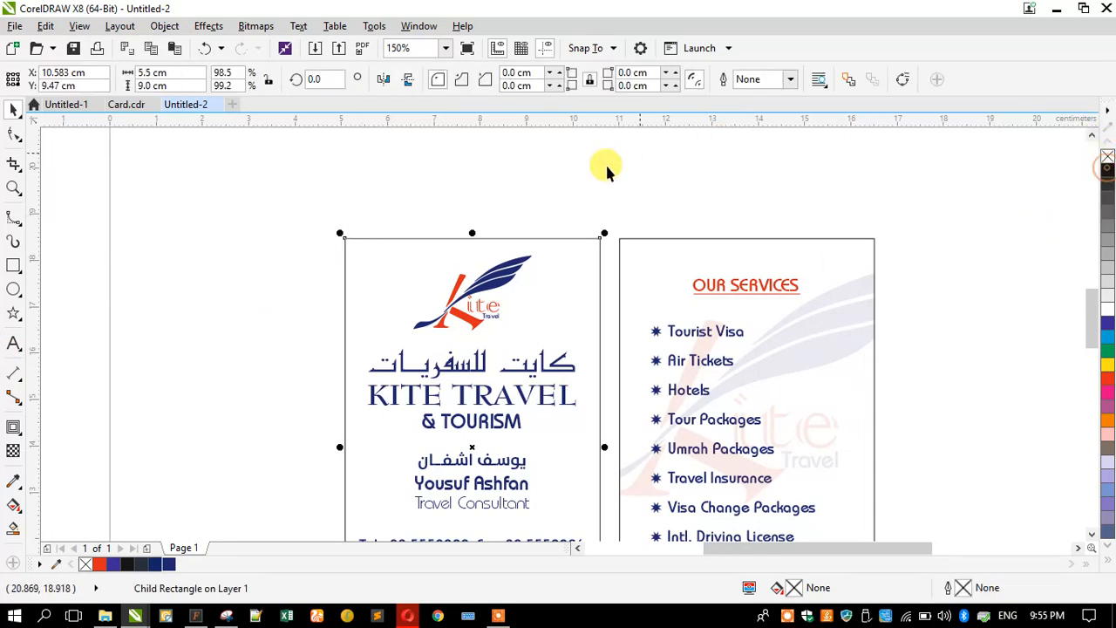
- Give the services card border a fresh thin black outline as well
scroll(615, 233, up, 3)
ctrl+click(673, 243)
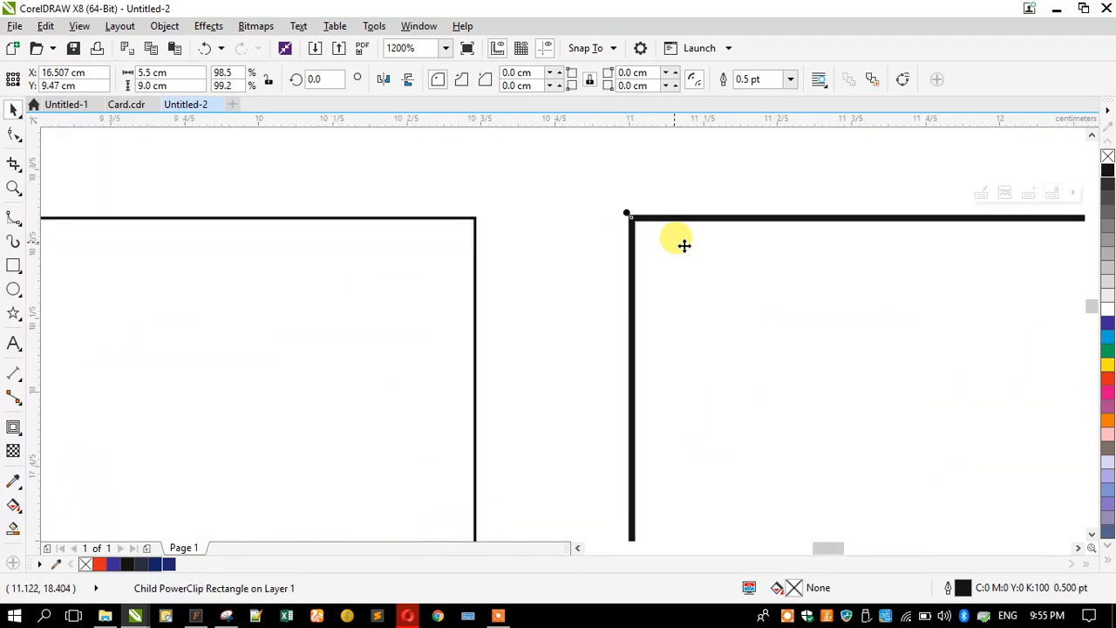
right_click(1107, 156)
right_click(1107, 170)
click(484, 166)
scroll(595, 228, down, 2)
scroll(611, 209, down, 1)
click(567, 250)
click(294, 230)
click(12, 373)
- Add width and height dimension lines along the front card's top and left edges
drag(587, 217, 332, 218)
click(368, 178)
scroll(398, 187, down, 1)
drag(404, 190, 403, 394)
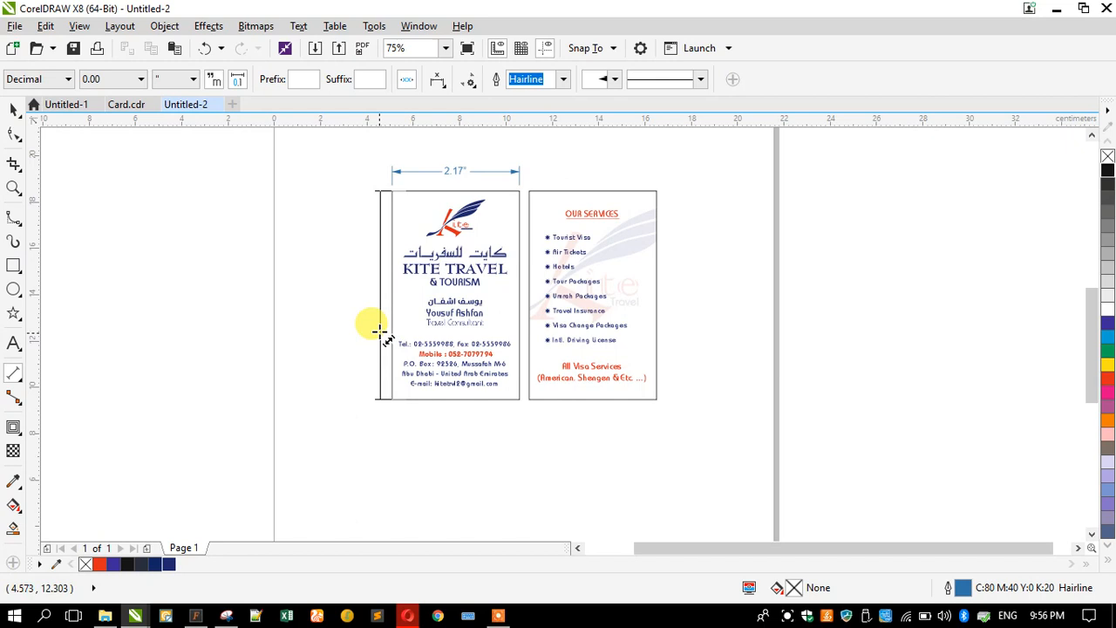
click(366, 317)
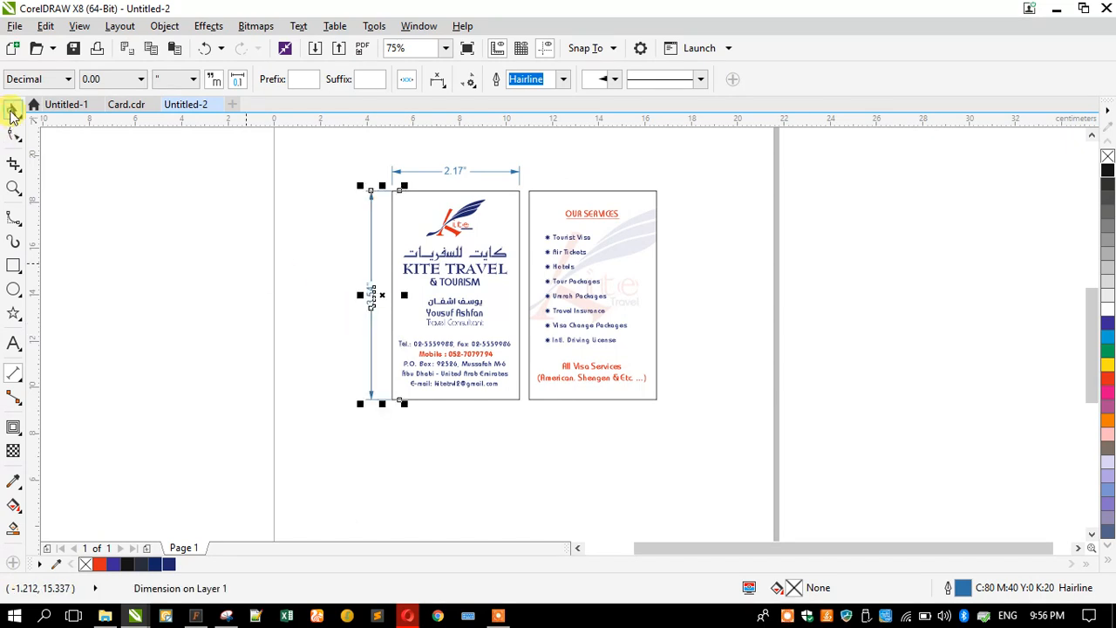
- Show both dimensions in cm (5.50 × 9.00) and frame both cards in a 13.688 × 11.113 cm rectangle
click(410, 166)
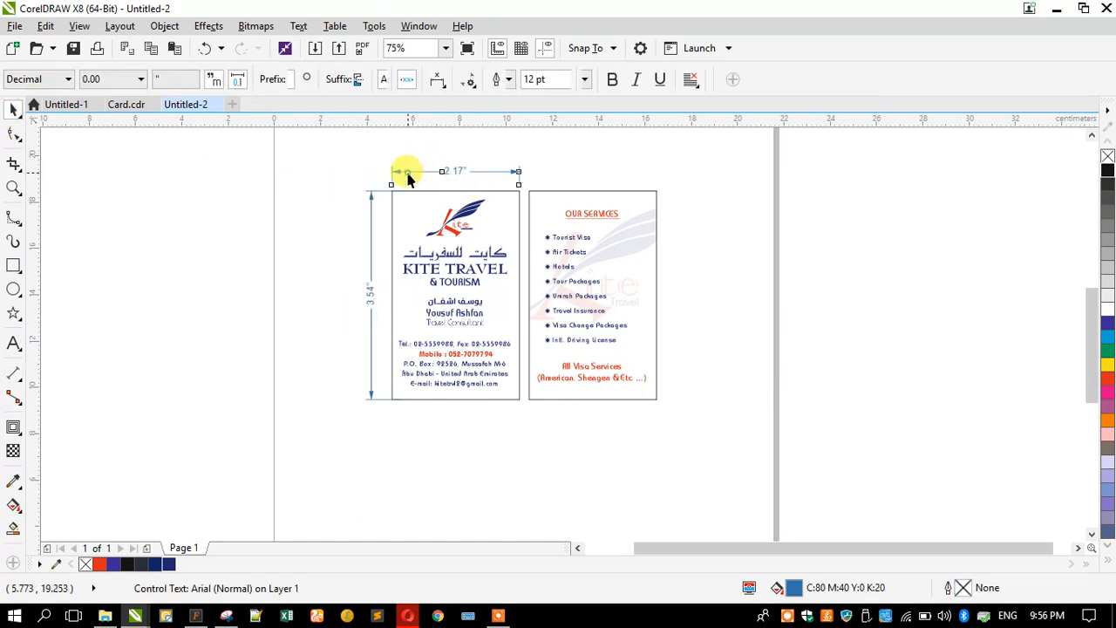
click(170, 79)
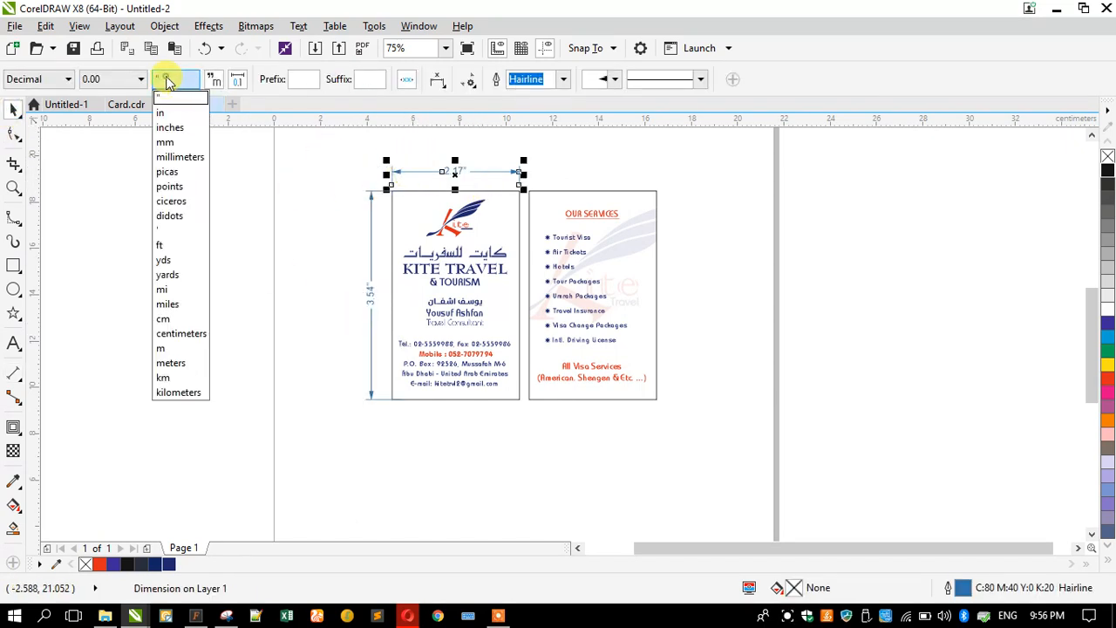
click(182, 319)
key(Escape)
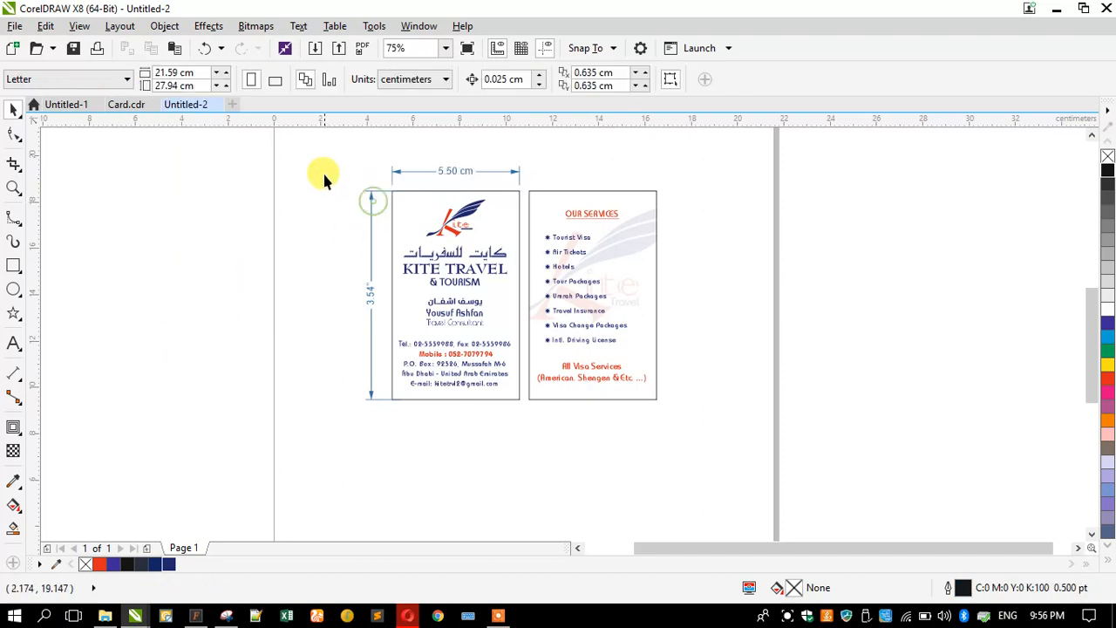
click(370, 209)
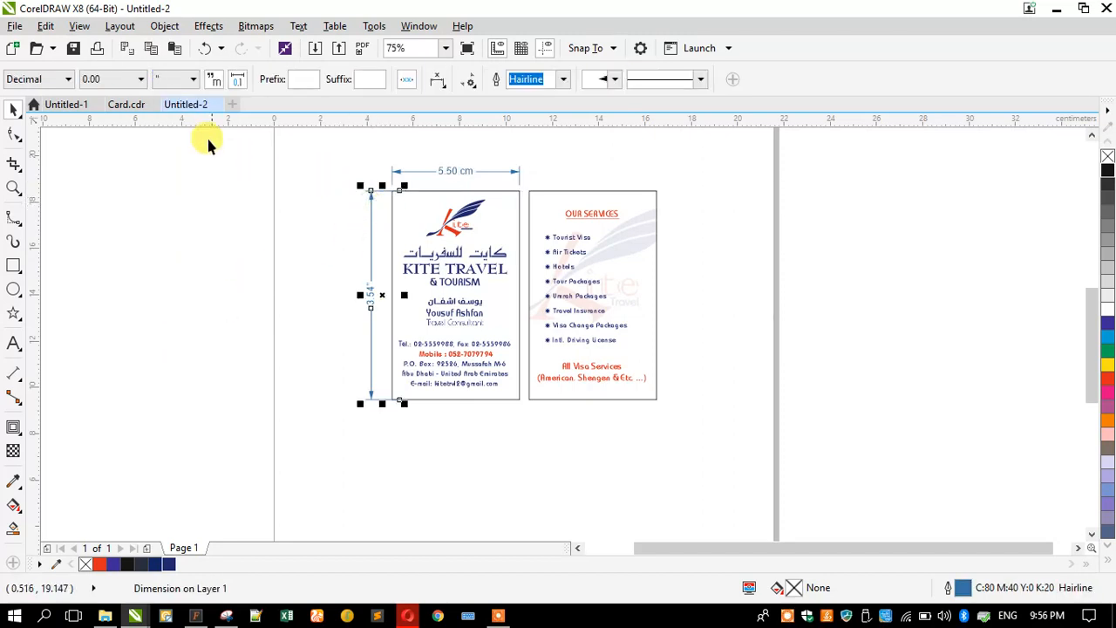
click(173, 79)
click(179, 319)
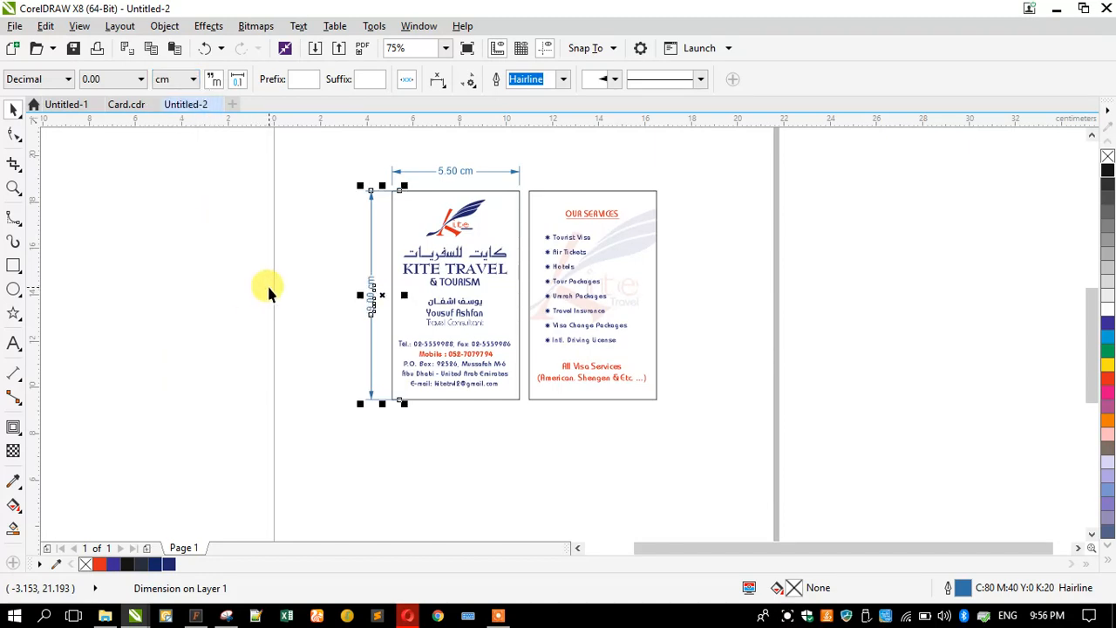
key(Escape)
click(14, 266)
drag(667, 409, 793, 499)
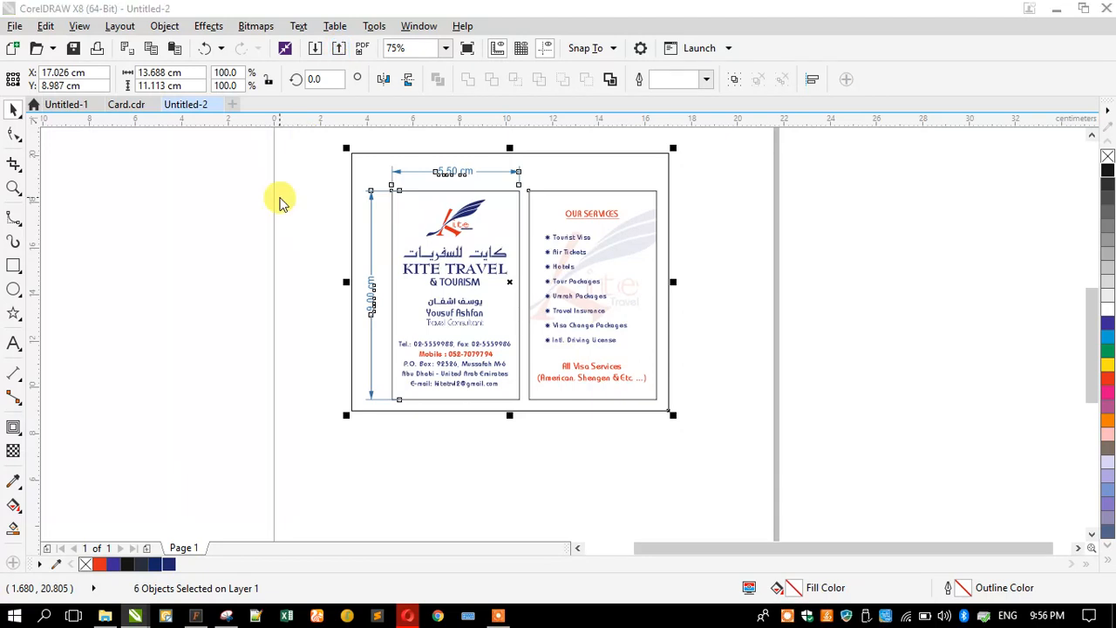
- Export the card layout to the desktop as JPG named Untitled-2.jpg
key(ctrl+e)
click(249, 337)
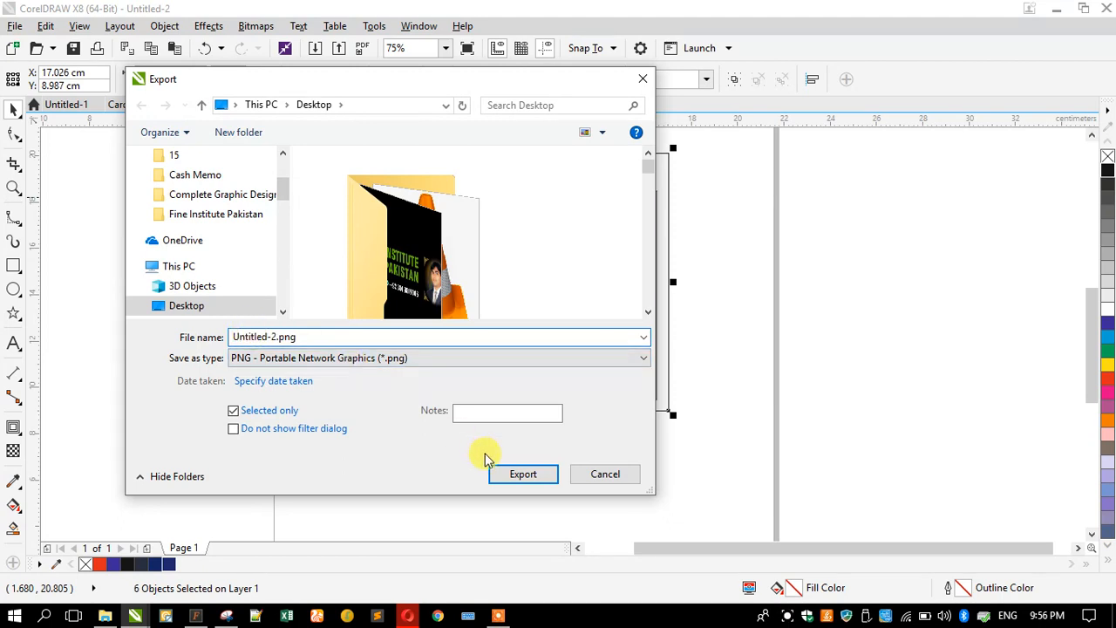
click(319, 355)
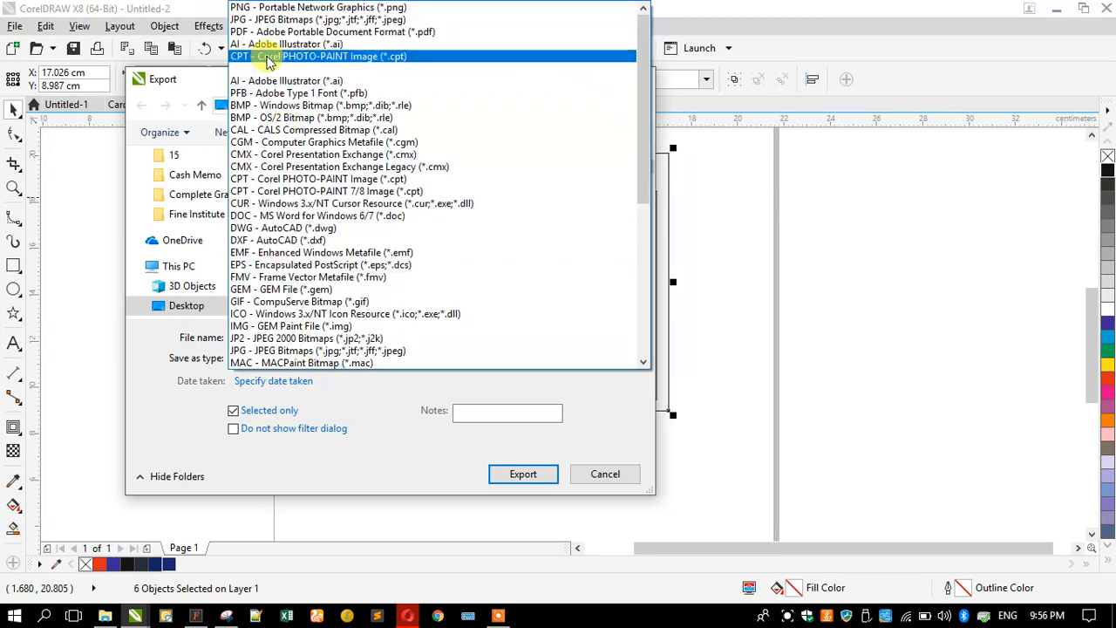
click(258, 19)
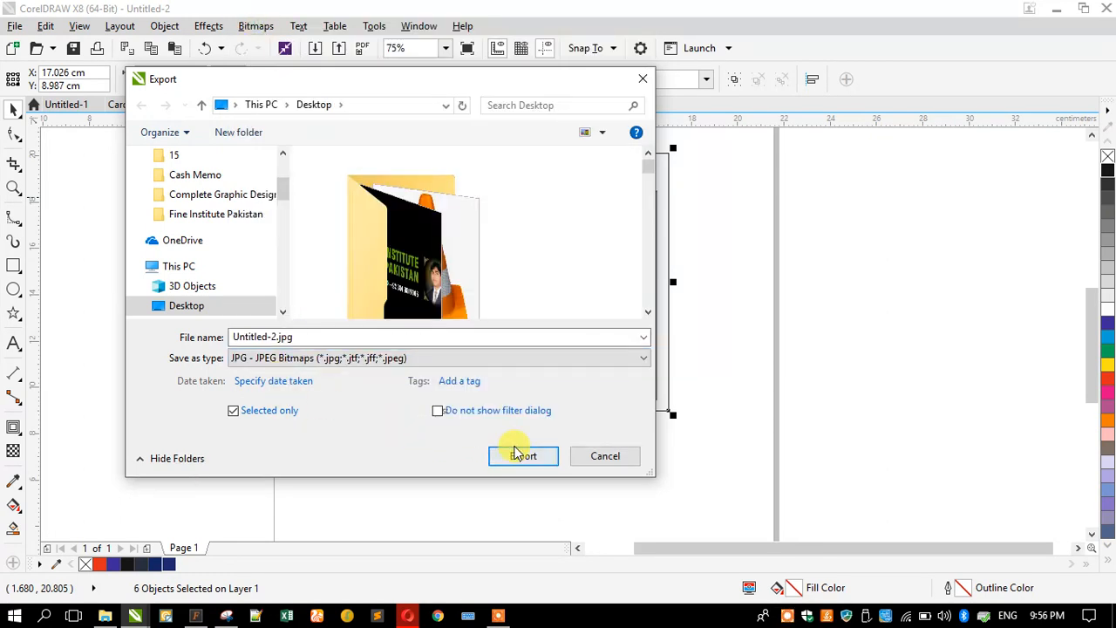
click(512, 453)
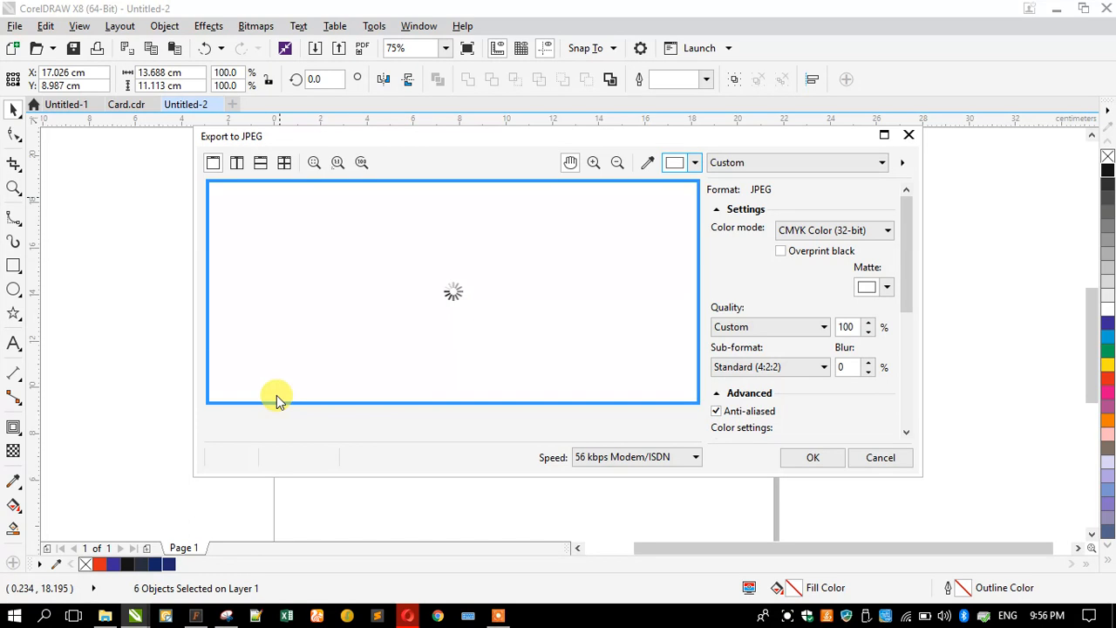
- Set the JPEG colour mode to RGB Color (24-bit) and confirm the export
click(796, 231)
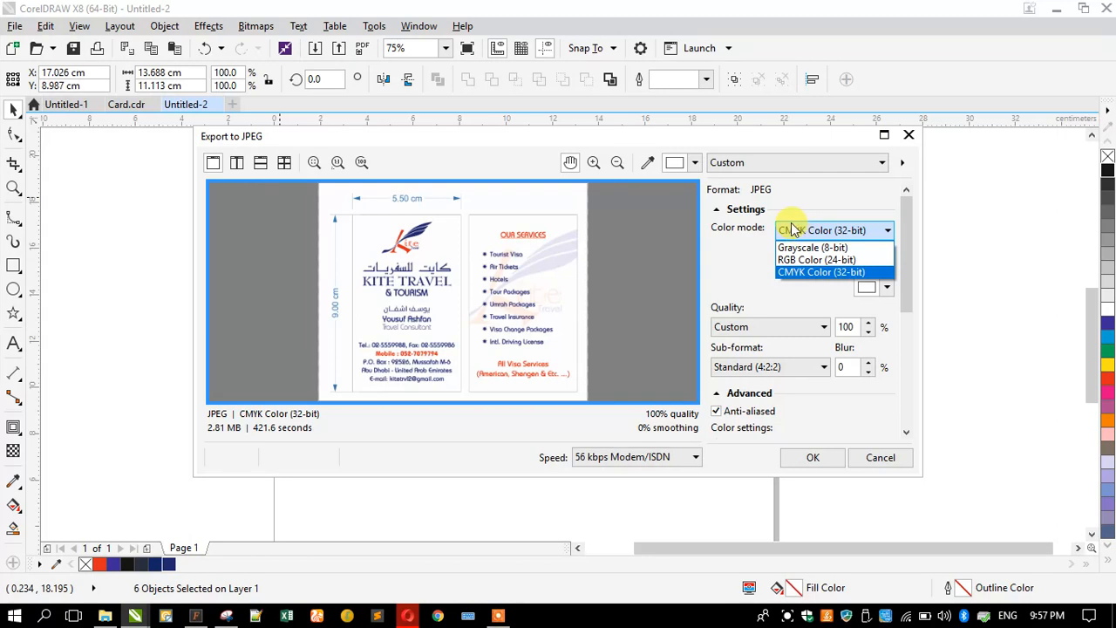
click(793, 259)
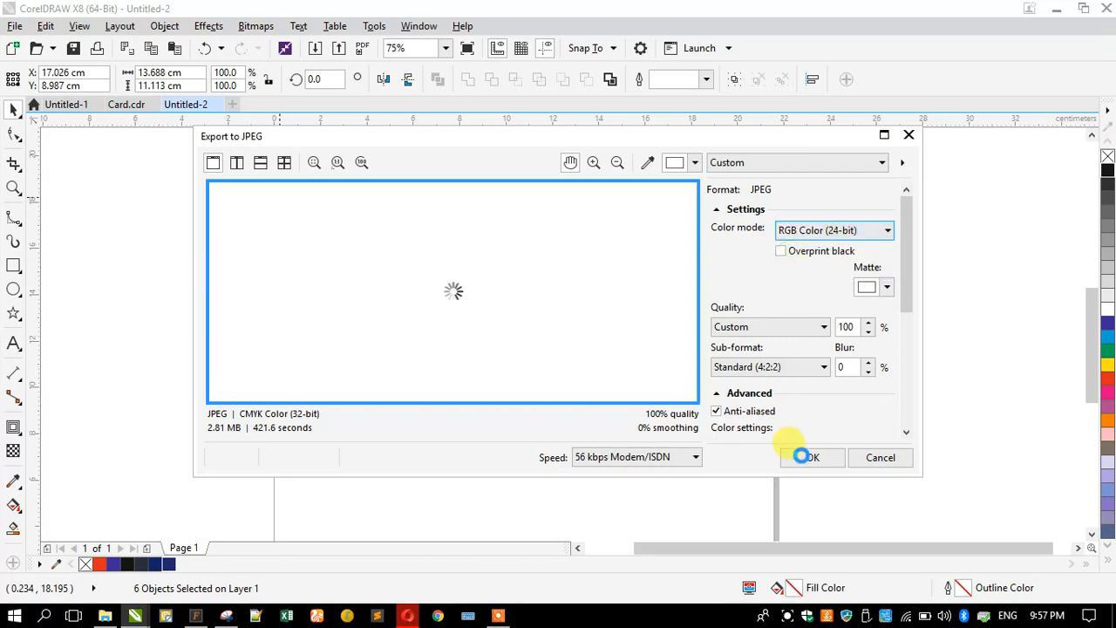
click(802, 457)
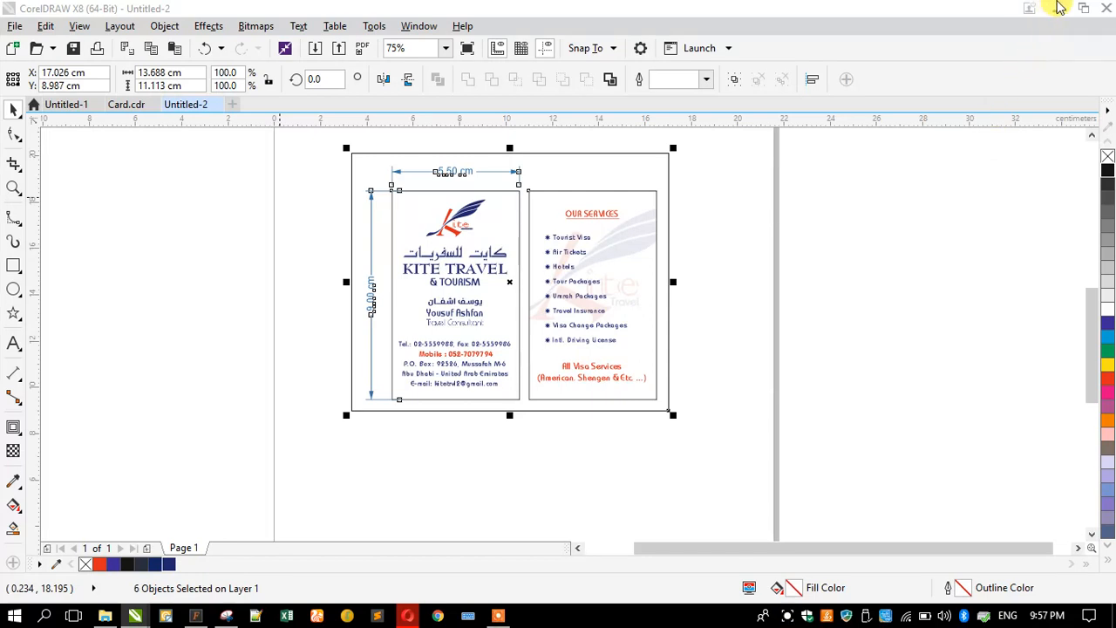
- Find the exported Untitled-2.jpg on the desktop, dismiss the missing-file error, and return to CorelDRAW's Untitled-2
click(1061, 7)
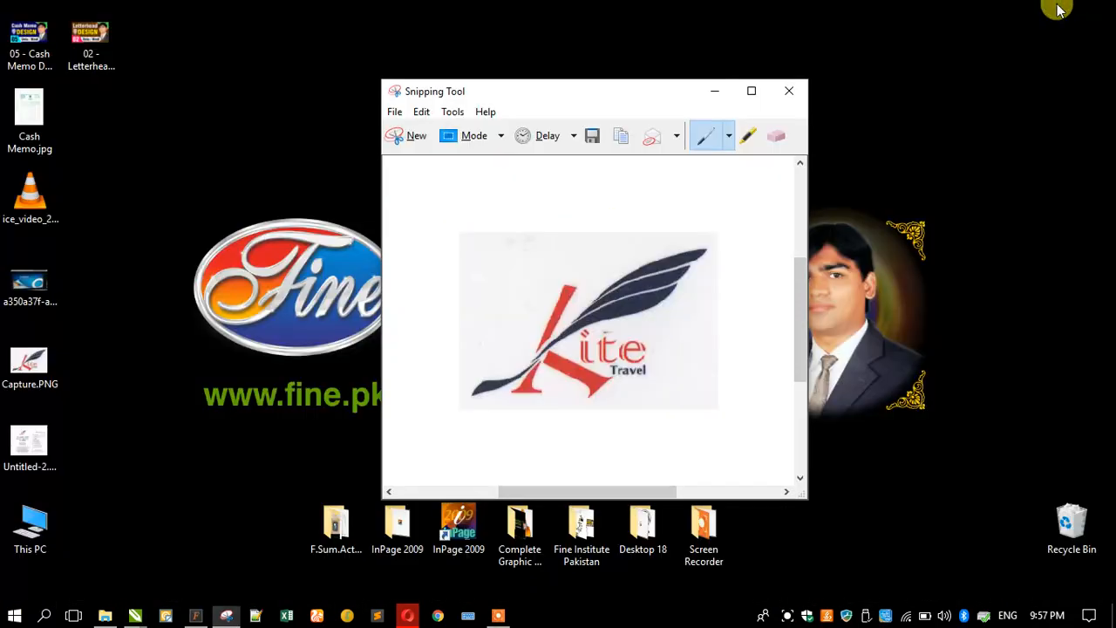
click(710, 91)
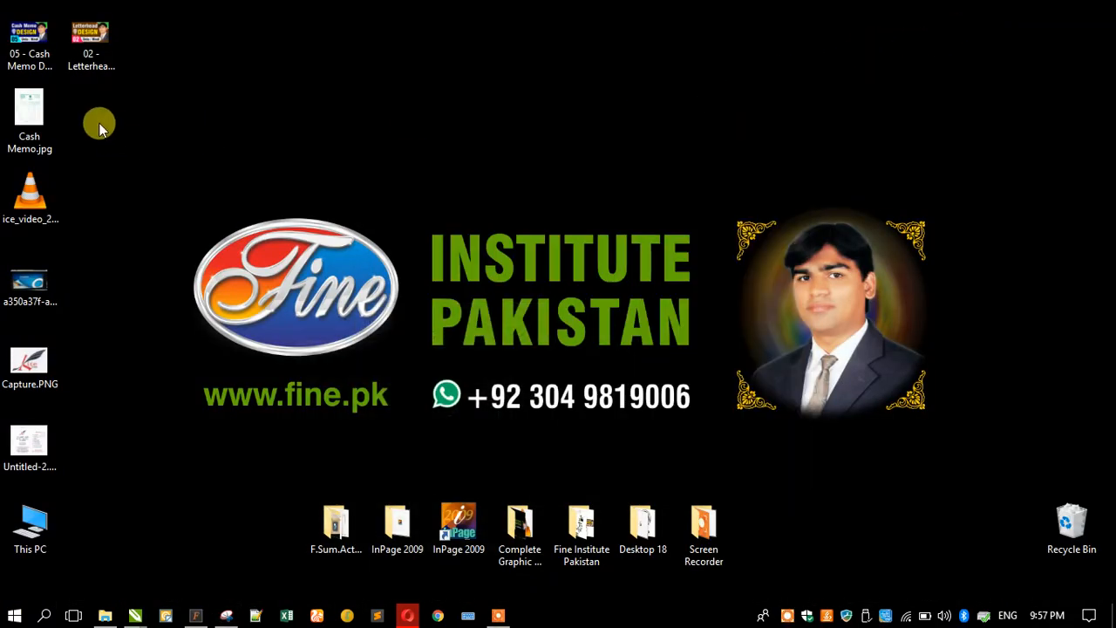
click(35, 455)
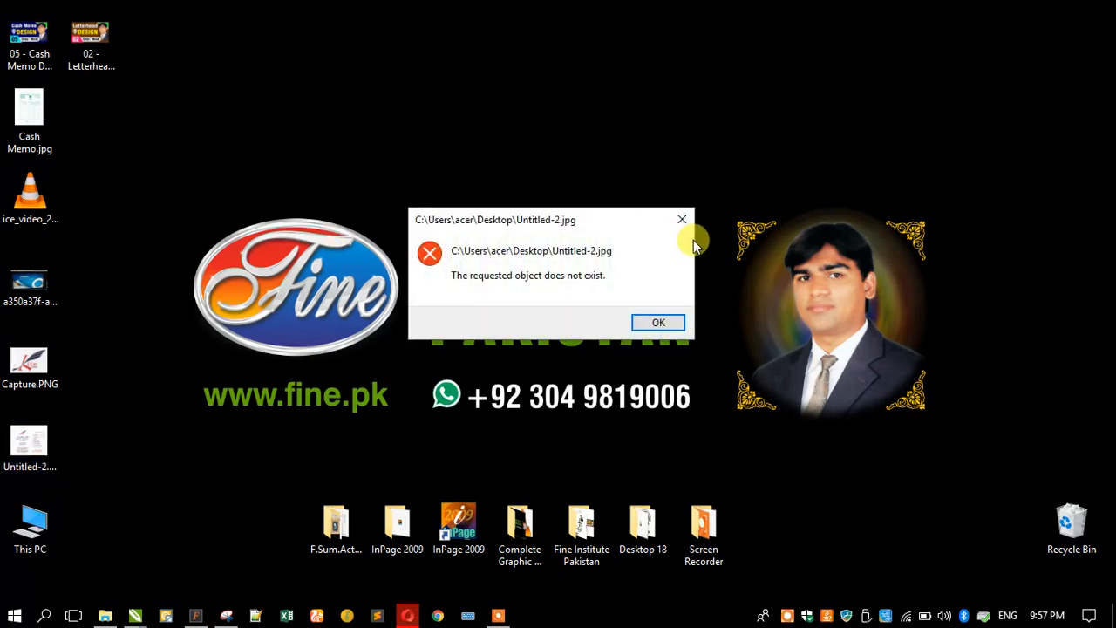
click(684, 225)
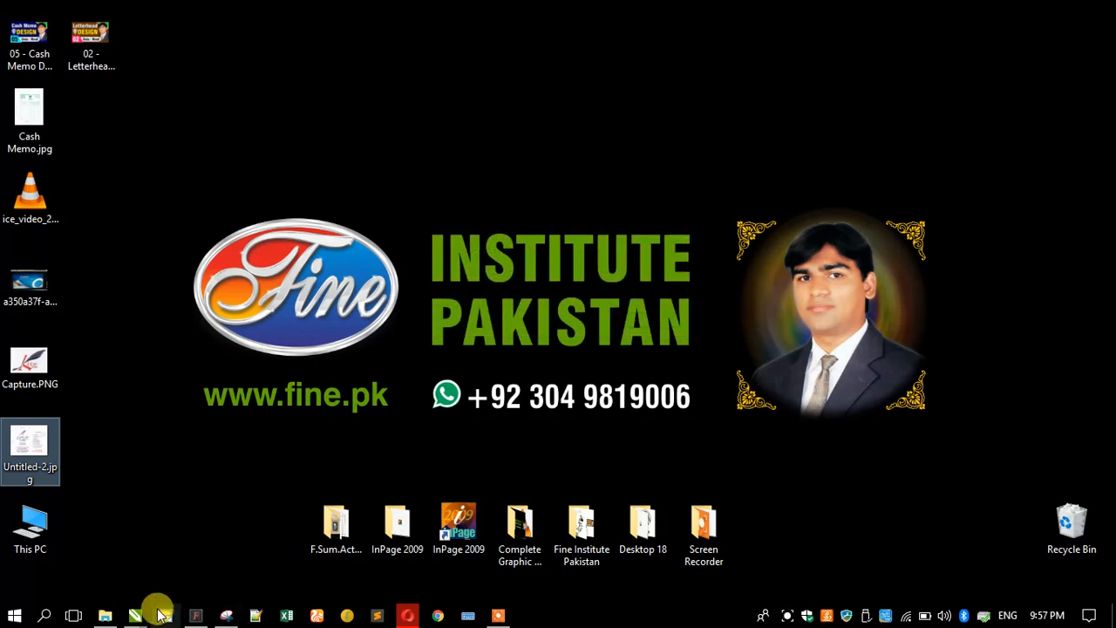
mouse_move(146, 614)
click(468, 558)
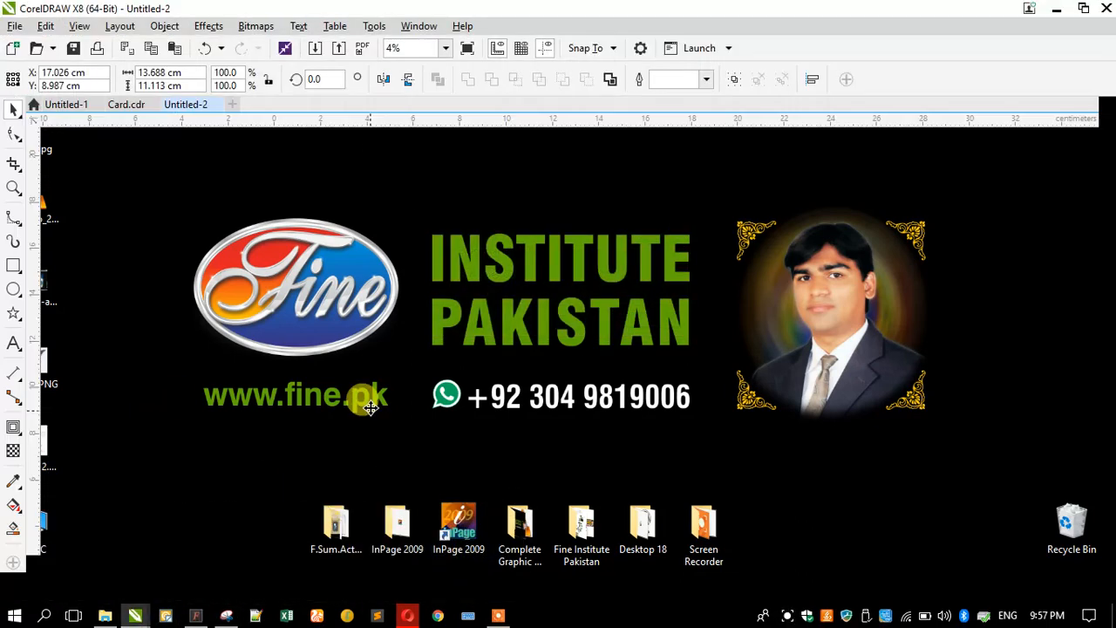
drag(319, 4, 613, 43)
drag(32, 429, 416, 255)
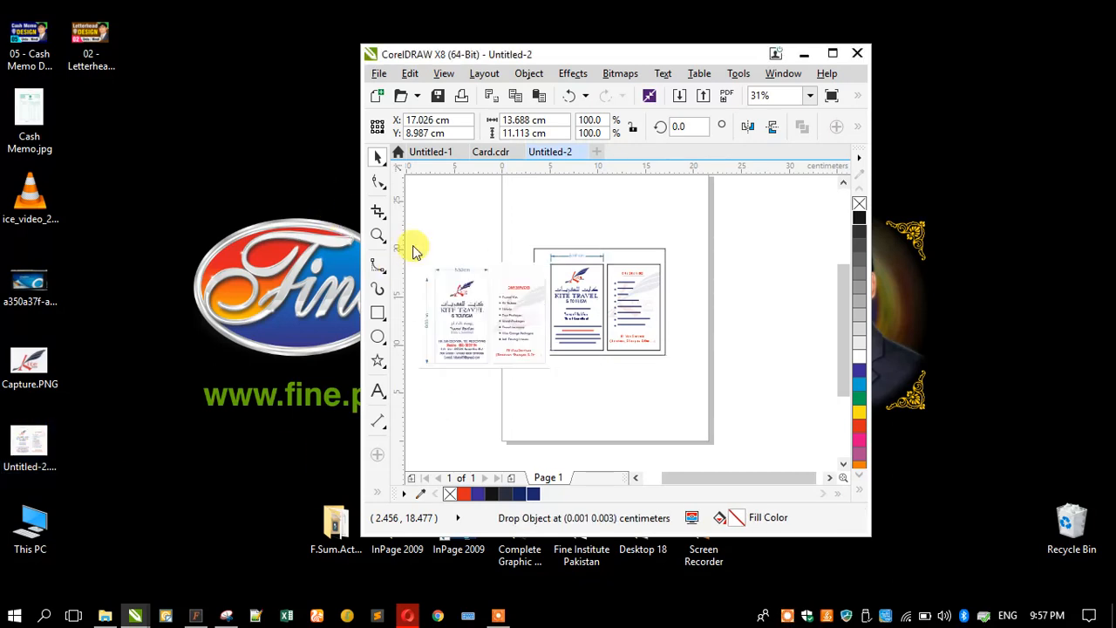
scroll(452, 301, up, 5)
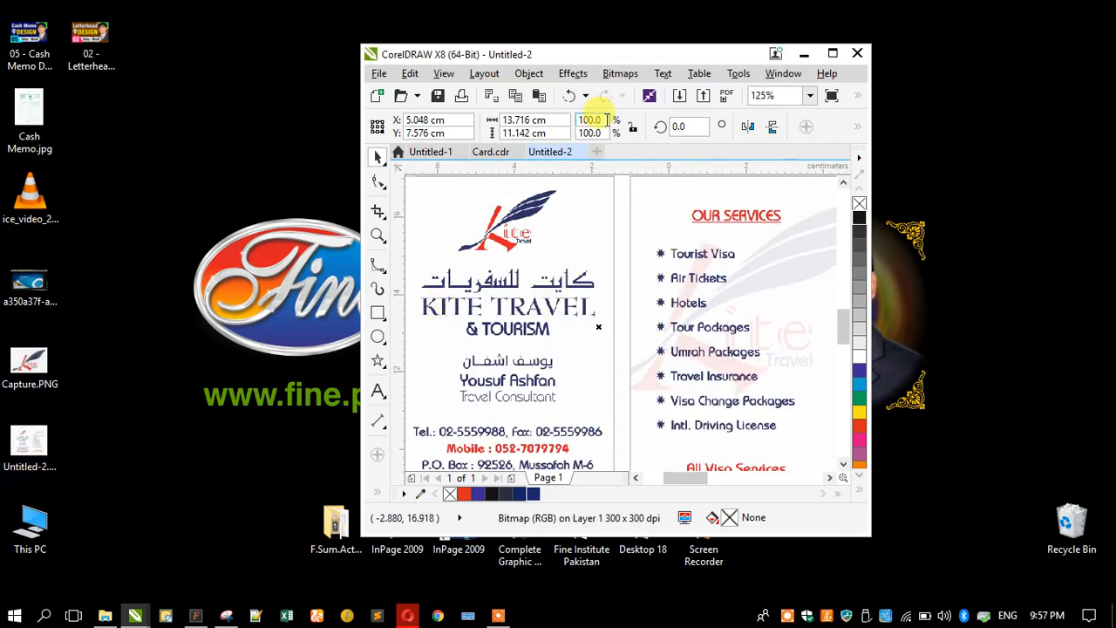
double_click(583, 55)
scroll(257, 264, up, 2)
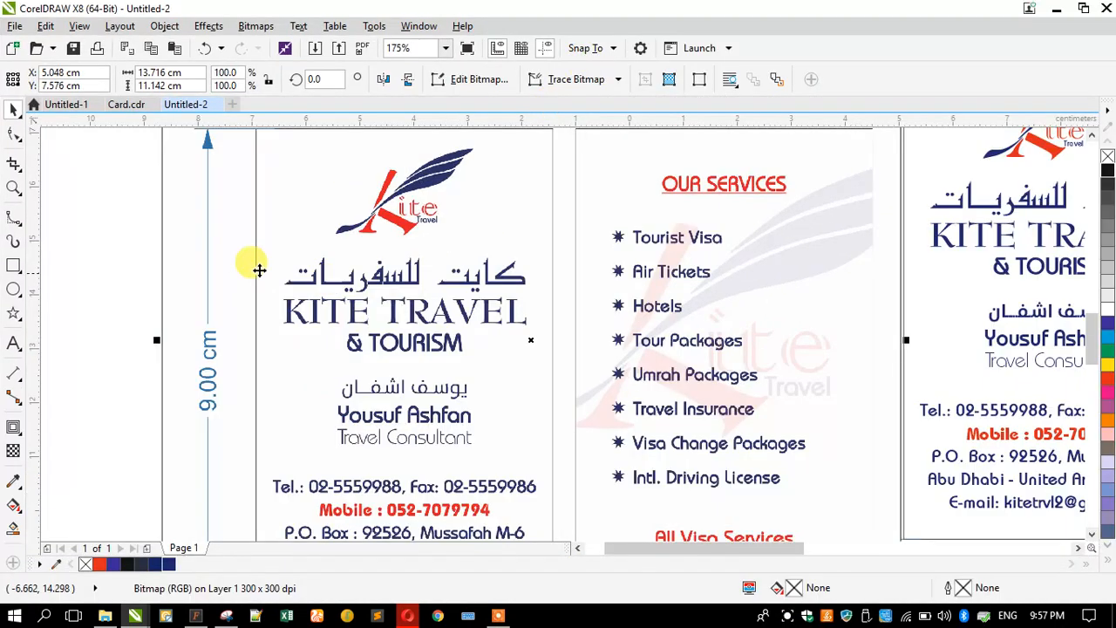
scroll(346, 274, up, 2)
scroll(386, 267, up, 4)
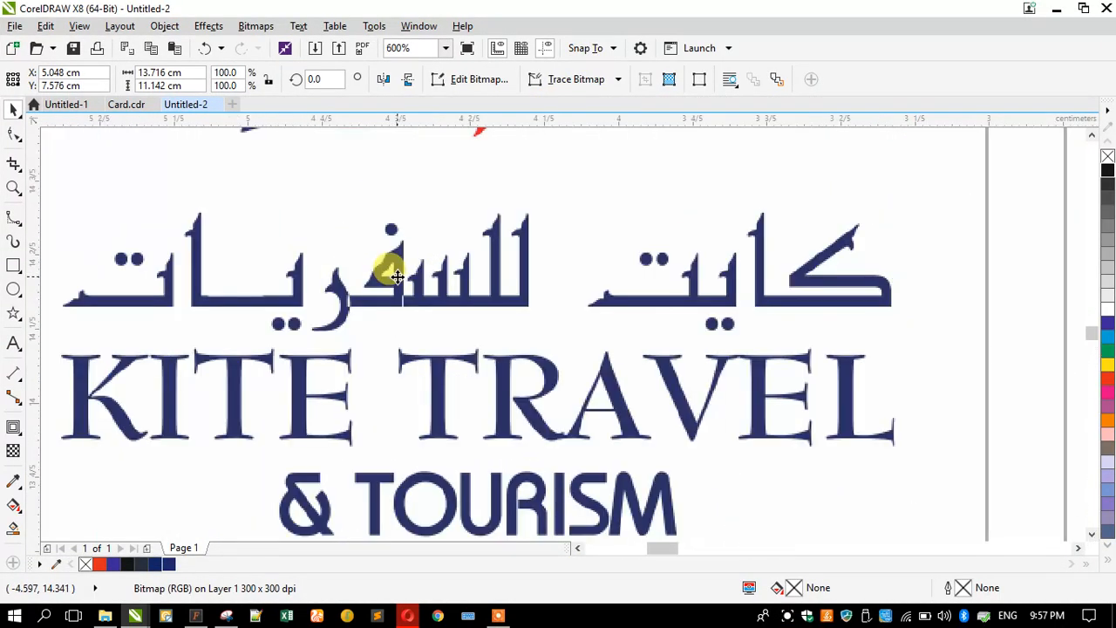
scroll(294, 331, down, 3)
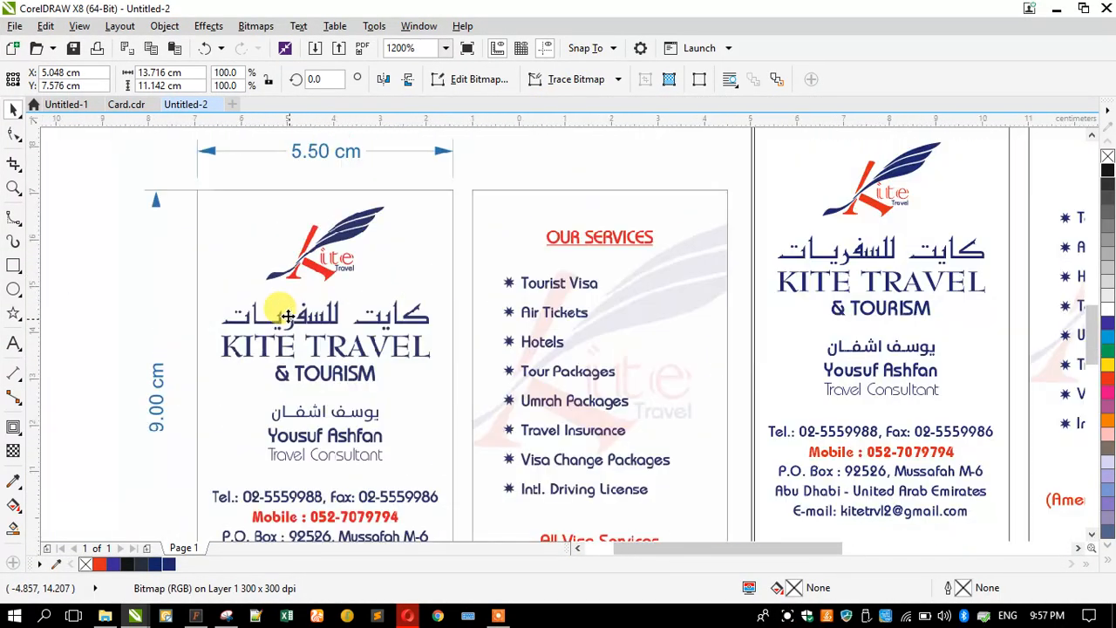
scroll(863, 250, up, 6)
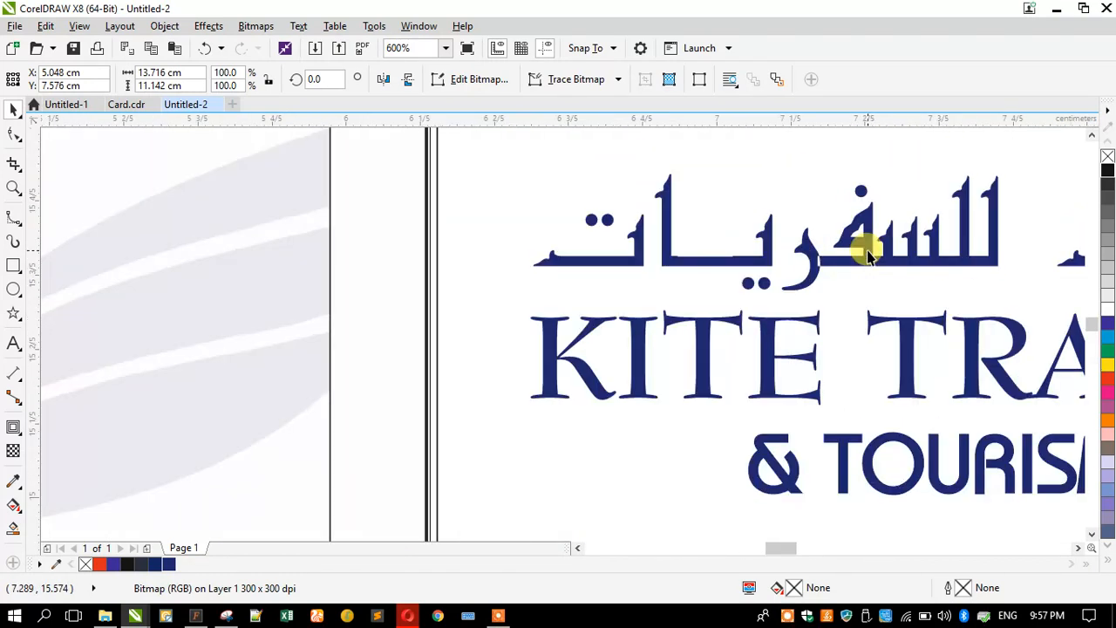
scroll(605, 324, down, 3)
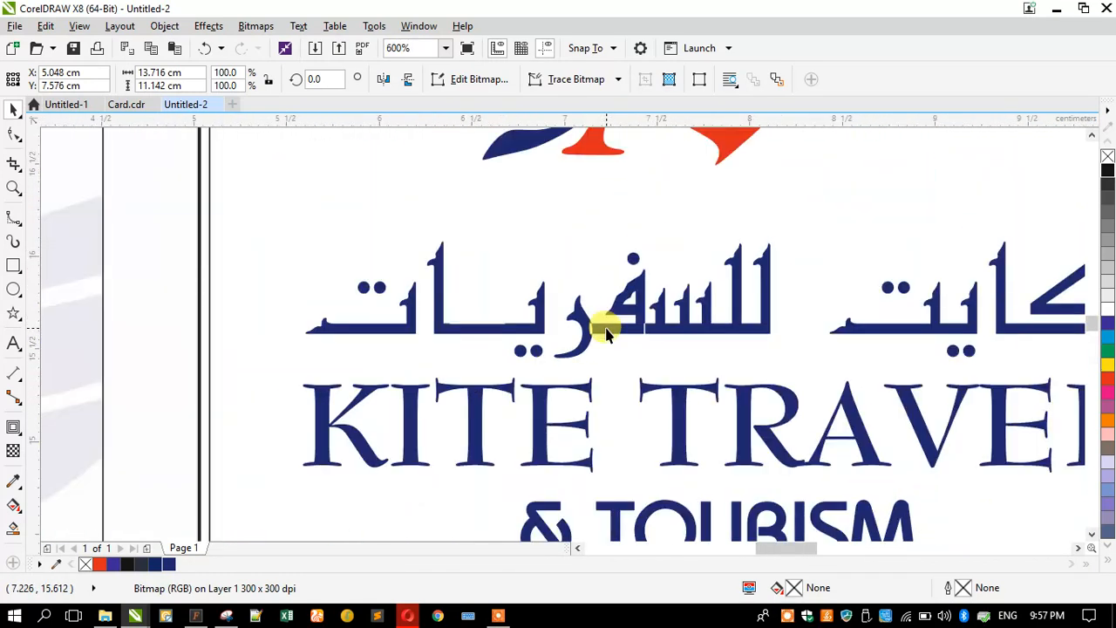
click(606, 326)
click(592, 322)
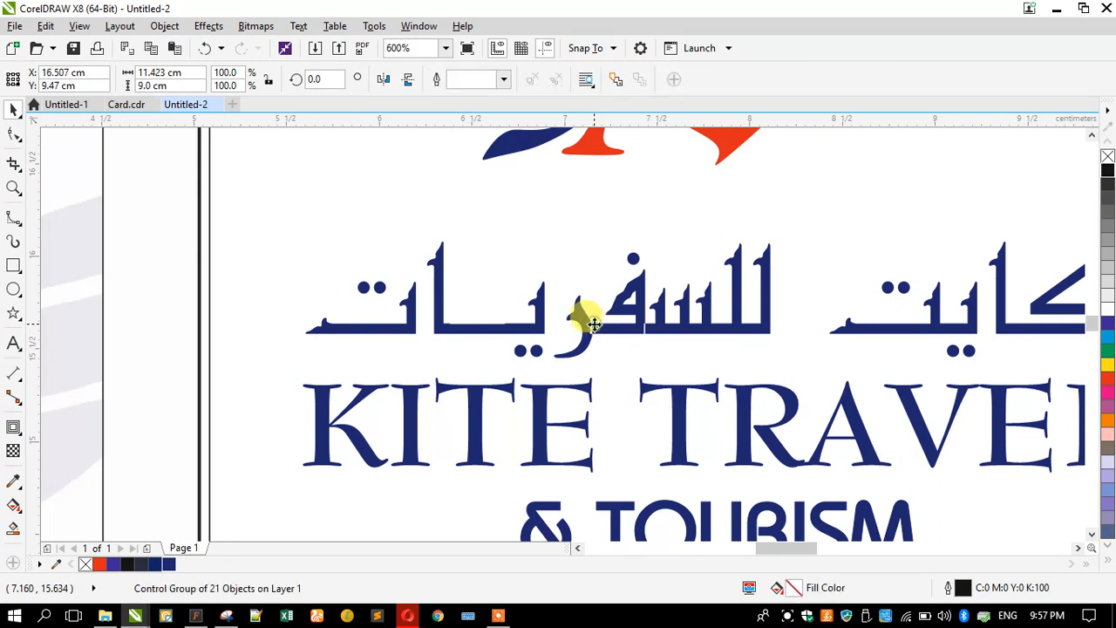
scroll(592, 325, down, 1)
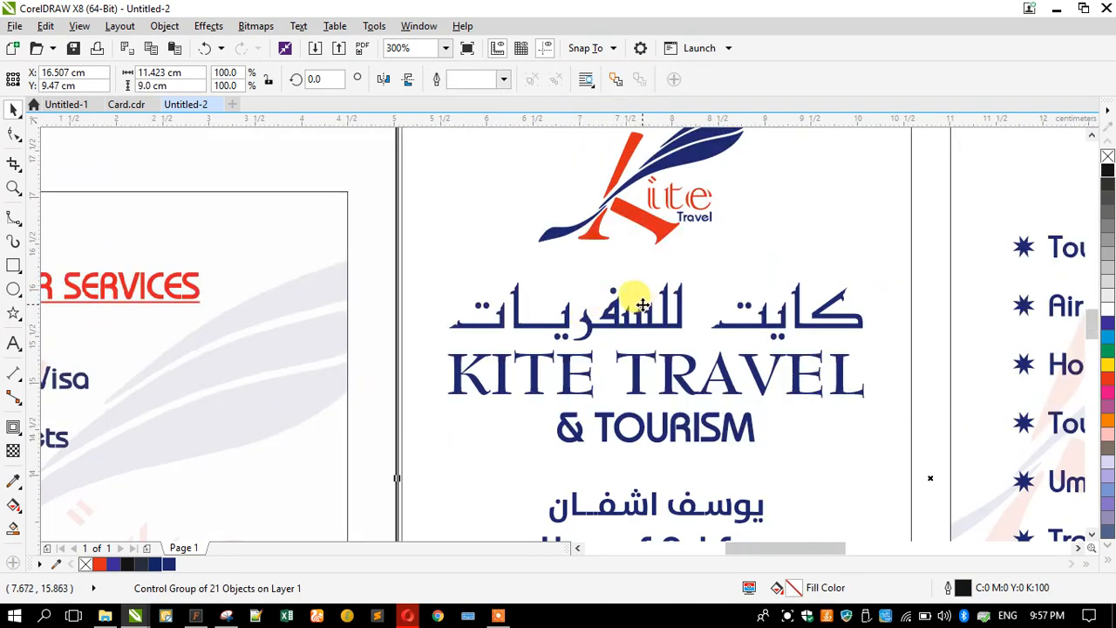
scroll(642, 304, down, 2)
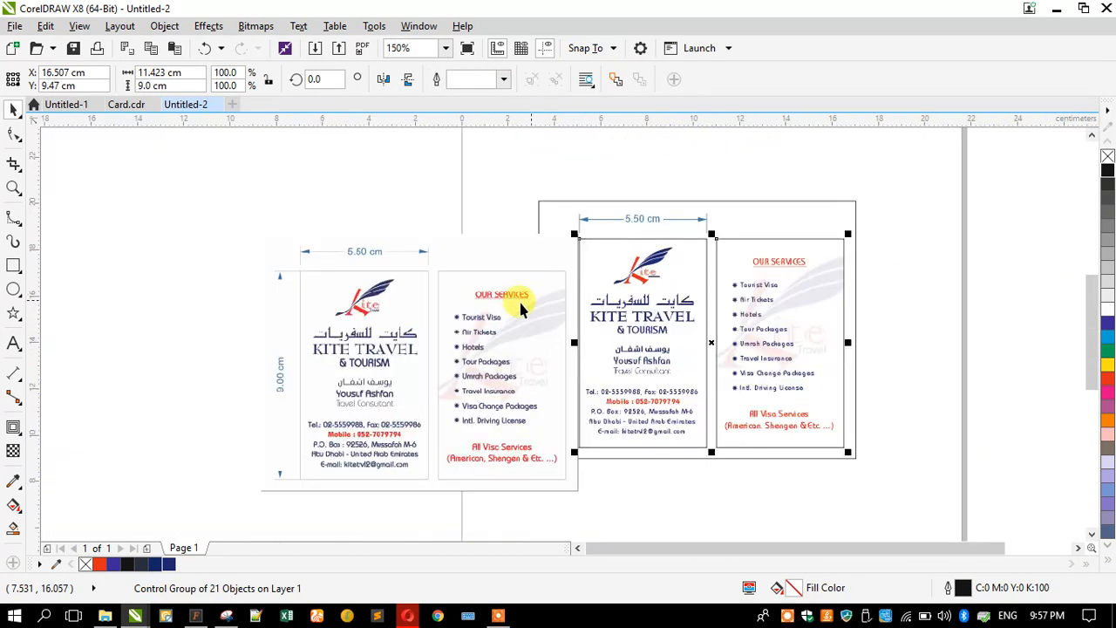
click(467, 319)
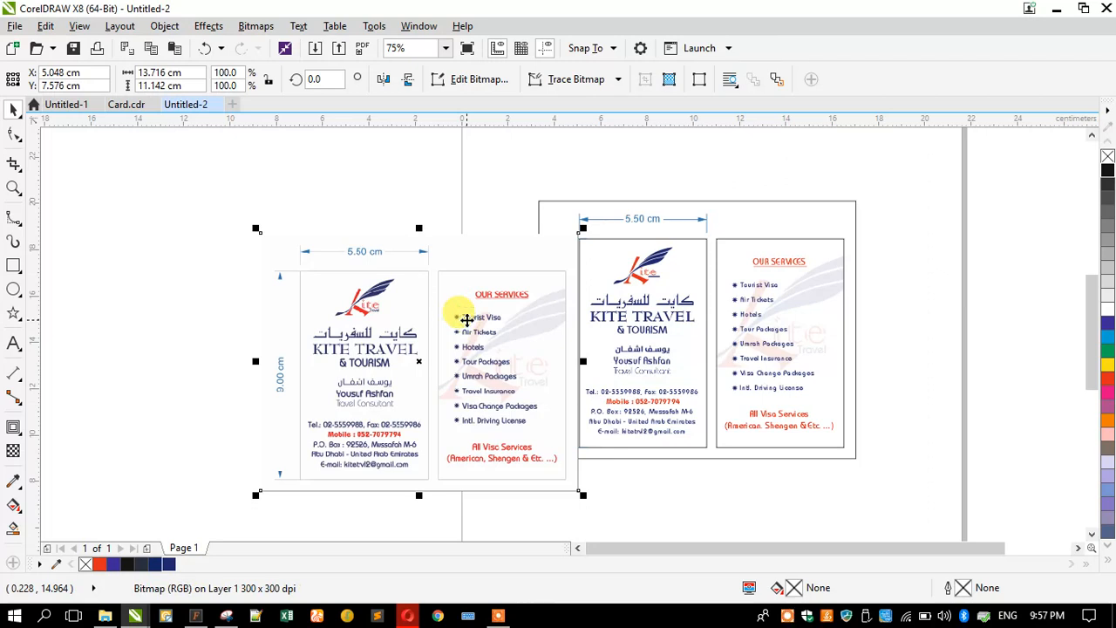
key(Delete)
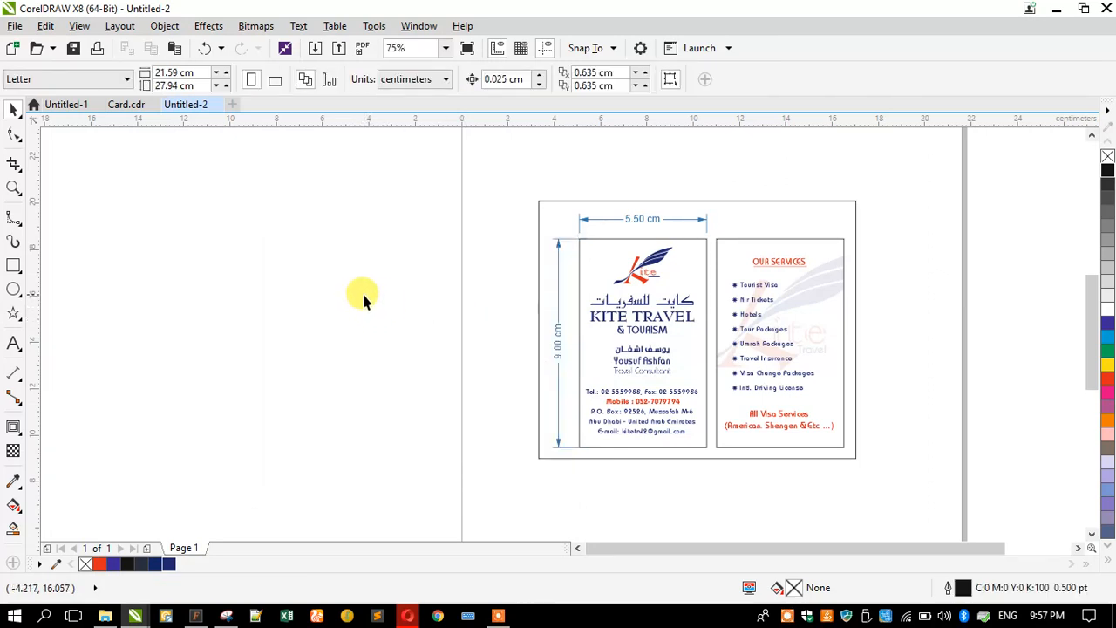
- Delete the outer rectangle framing both card sides, then minimize CorelDRAW to the desktop
scroll(363, 296, up, 1)
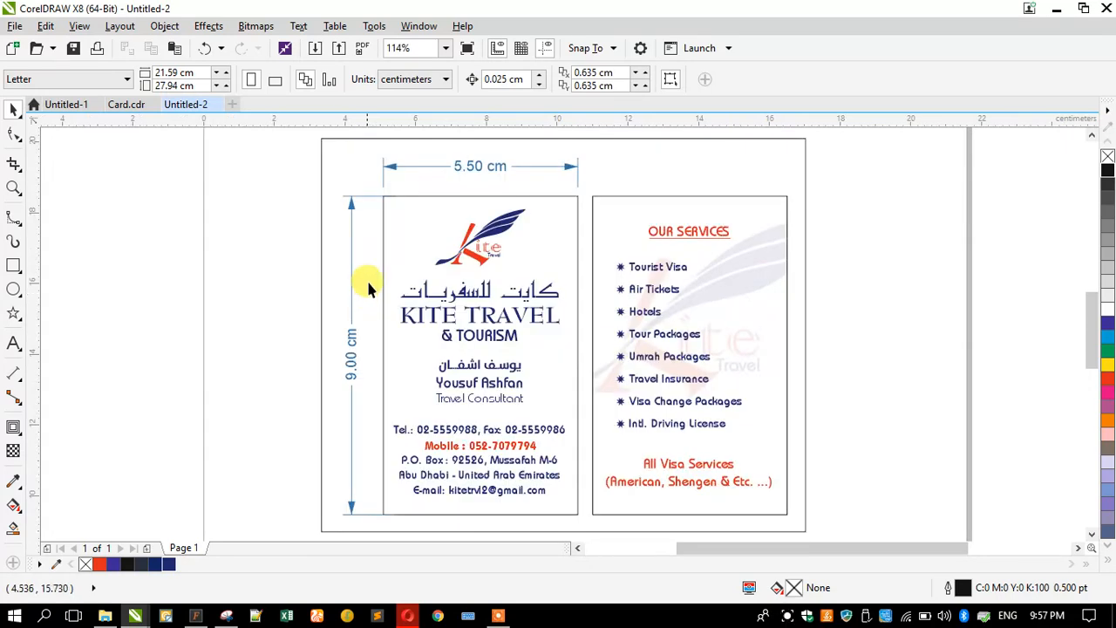
click(324, 179)
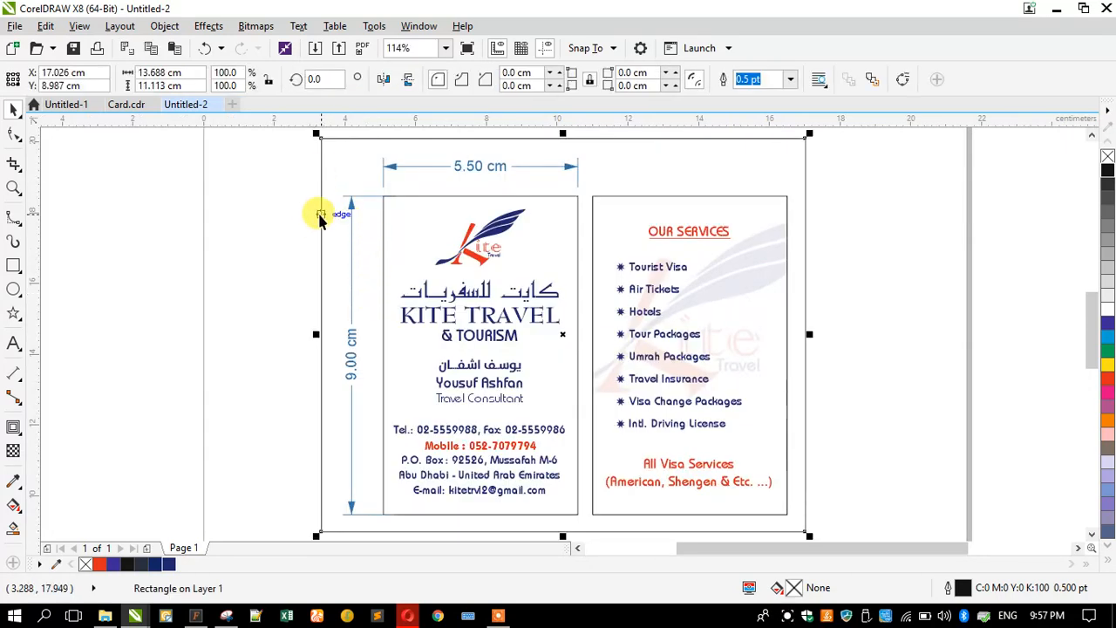
key(Delete)
click(1055, 8)
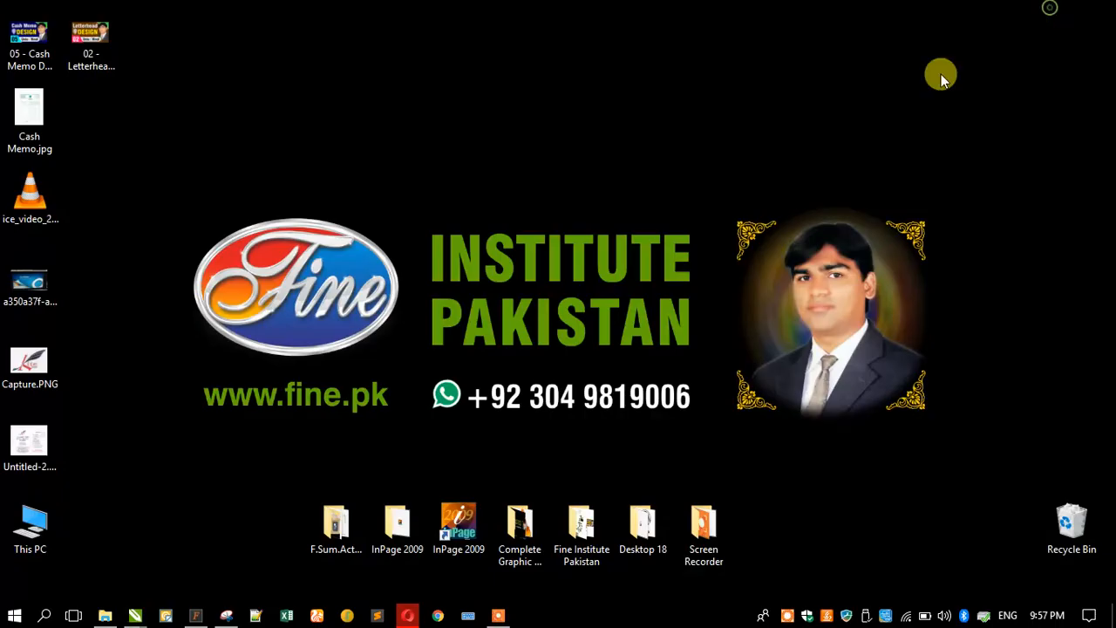
click(787, 616)
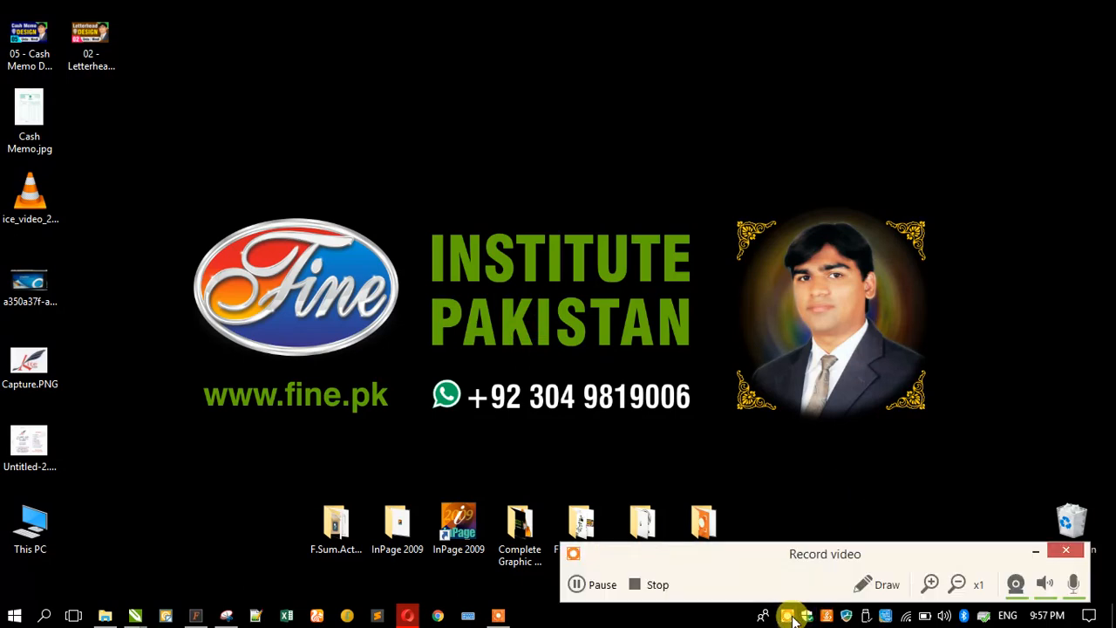